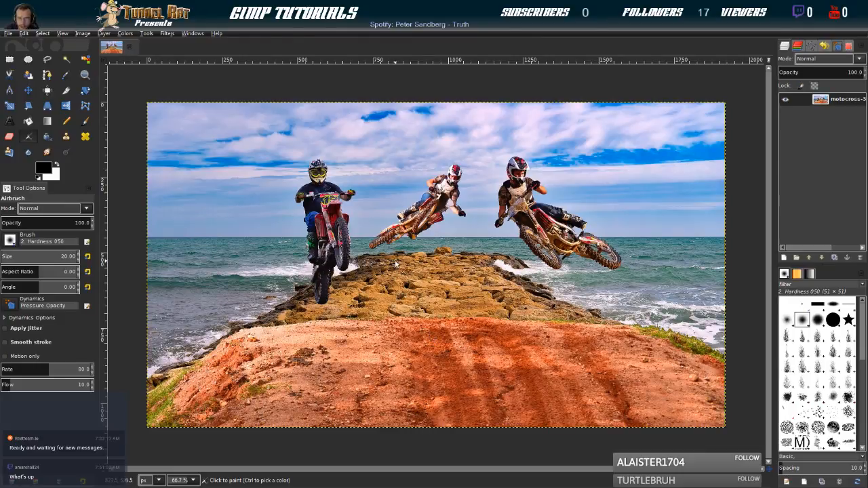
{"action": "left_click", "coordinate": [10, 59]}
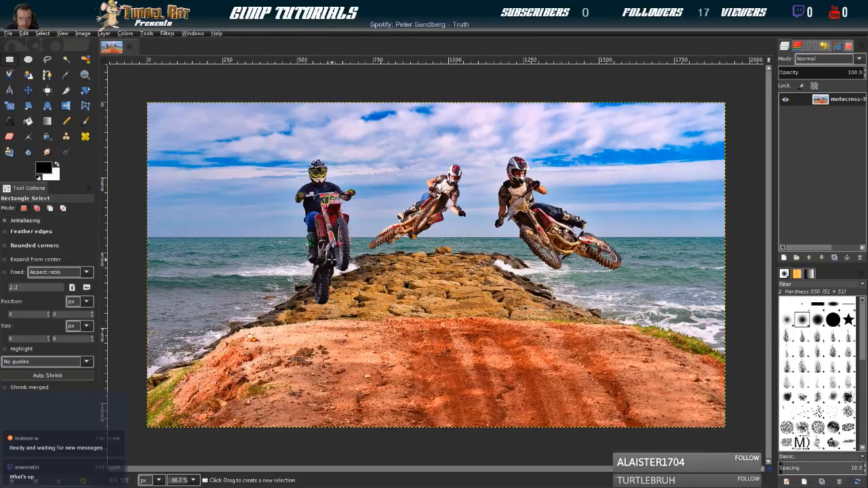
{"action": "left_click_drag", "start_coordinate": [300, 242], "coordinate": [503, 347]}
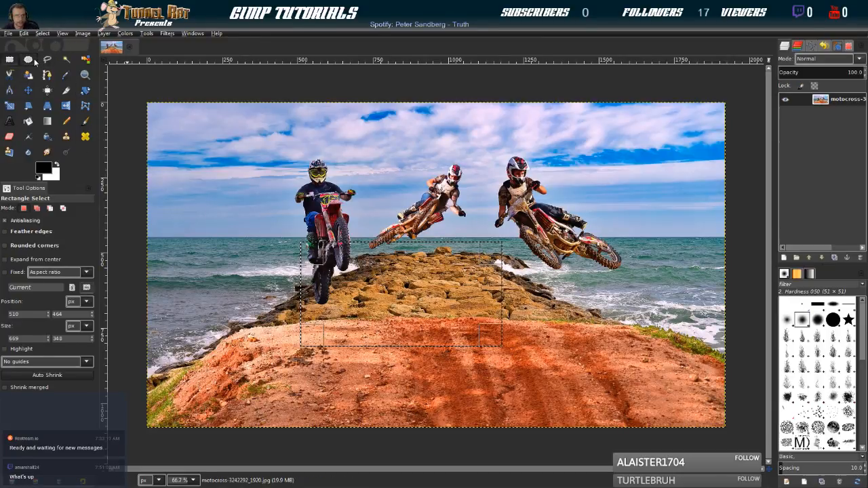
{"action": "left_click", "coordinate": [32, 62]}
{"action": "left_click", "coordinate": [8, 62]}
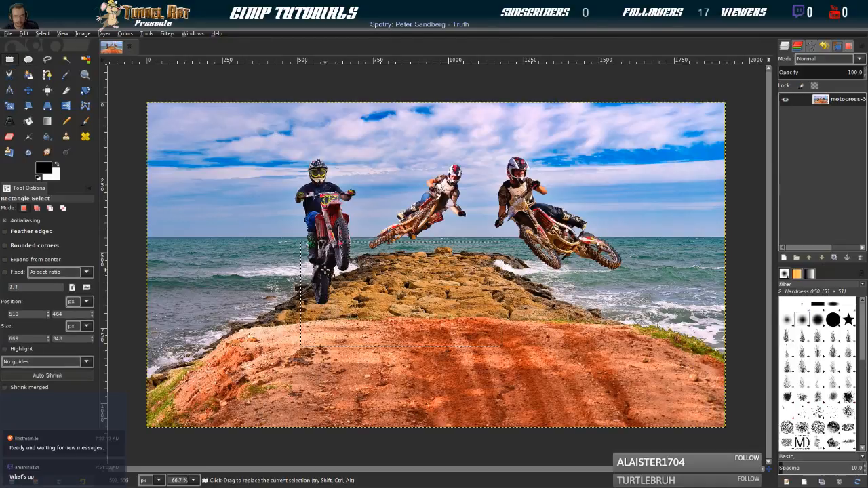
{"action": "left_click", "coordinate": [42, 33]}
{"action": "left_click", "coordinate": [49, 54]}
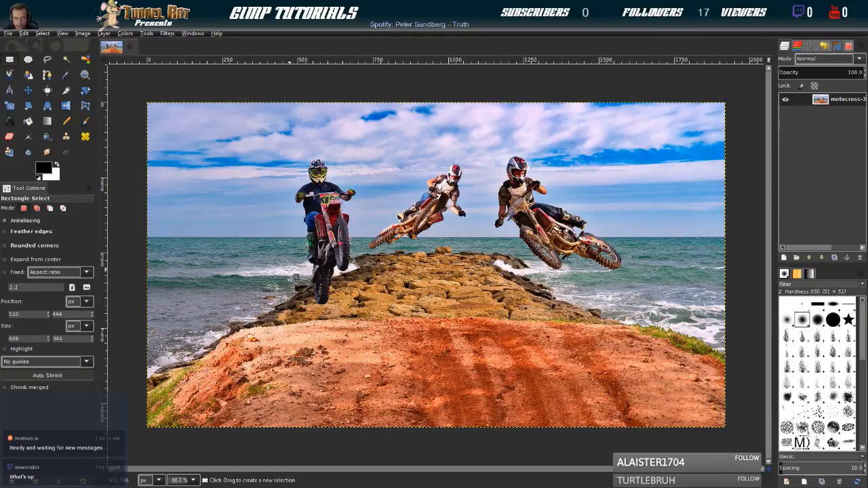
Draw a rectangular selection about 525 × 265 px over the left rider's rear wheel and the rocks, and duplicate the photo layer
{"action": "left_click_drag", "start_coordinate": [291, 264], "coordinate": [456, 343]}
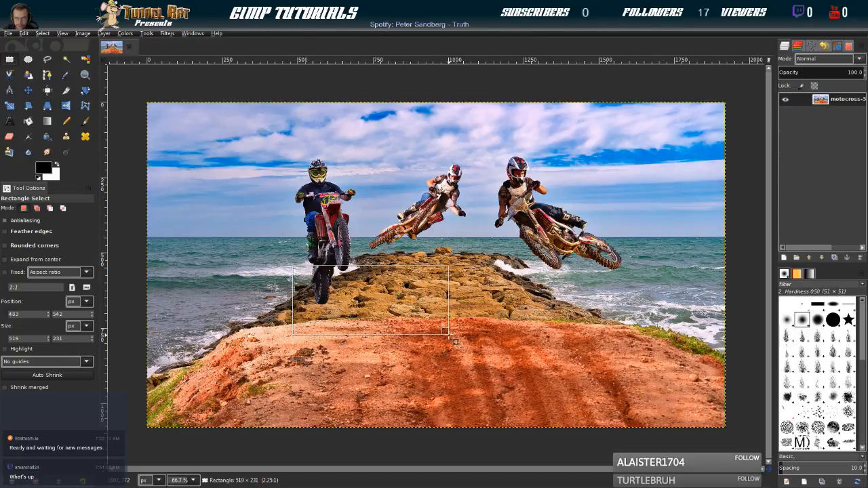
{"action": "mouse_move", "coordinate": [456, 342]}
{"action": "left_mouse_down"}
{"action": "mouse_move", "coordinate": [464, 347]}
{"action": "mouse_move", "coordinate": [451, 344]}
{"action": "left_mouse_up"}
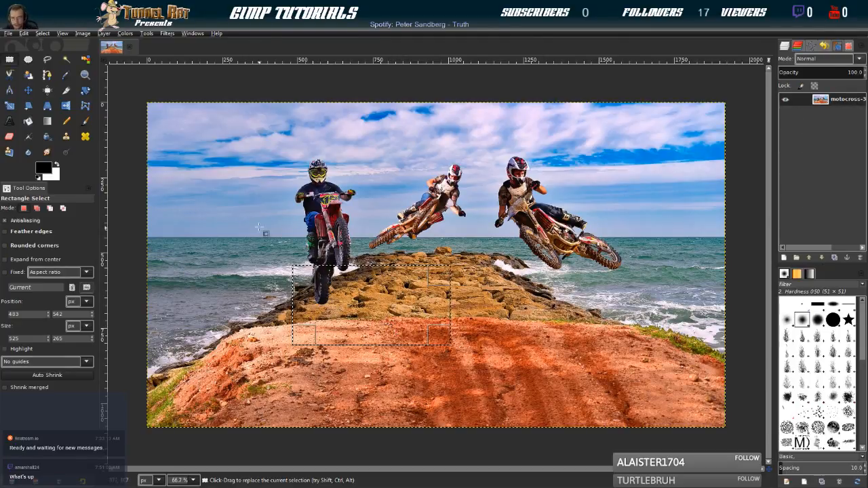
{"action": "left_click", "coordinate": [833, 258]}
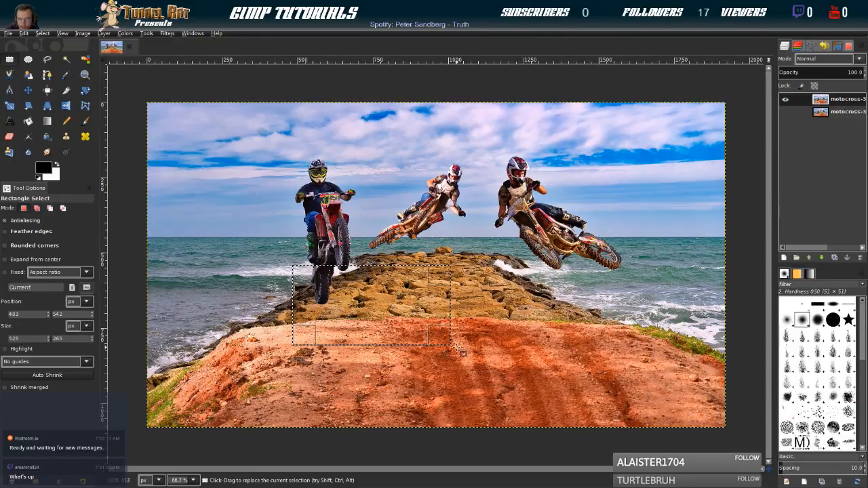
Resize the rectangular selection to about 1068 × 434 px, spanning from the left rider's rear wheel to the right rider's rear wheel
{"action": "left_click_drag", "start_coordinate": [446, 343], "coordinate": [640, 387]}
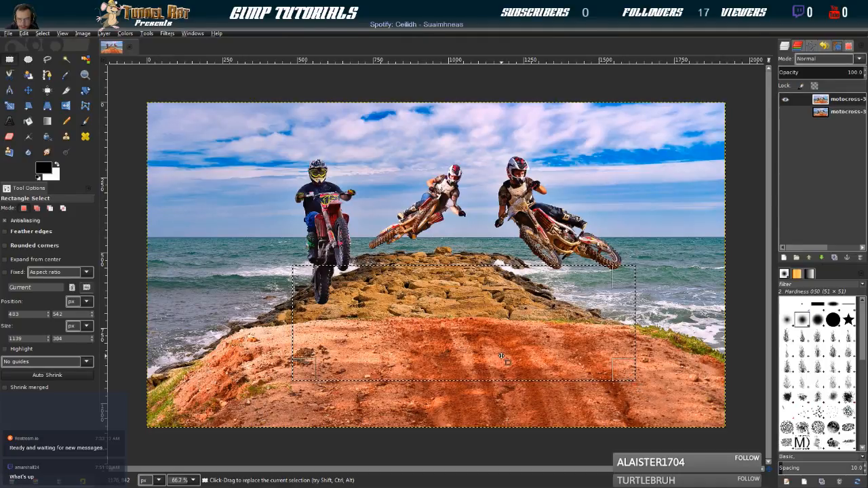
{"action": "left_click_drag", "start_coordinate": [548, 375], "coordinate": [549, 387]}
{"action": "left_click_drag", "start_coordinate": [469, 382], "coordinate": [470, 396]}
{"action": "left_click_drag", "start_coordinate": [616, 337], "coordinate": [600, 339]}
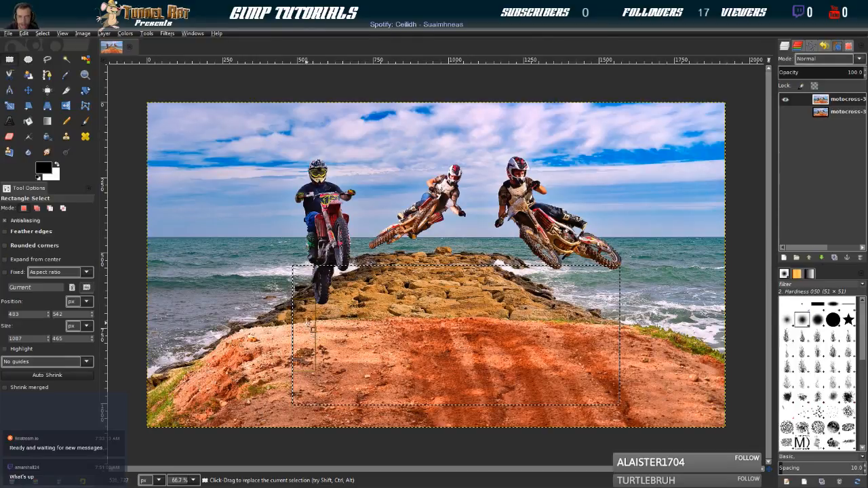
{"action": "left_click_drag", "start_coordinate": [409, 397], "coordinate": [410, 385]}
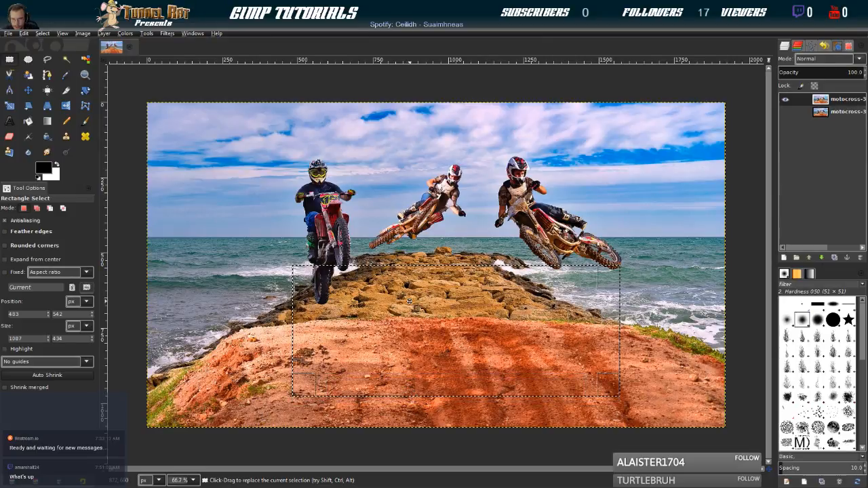
{"action": "left_click_drag", "start_coordinate": [309, 313], "coordinate": [317, 313]}
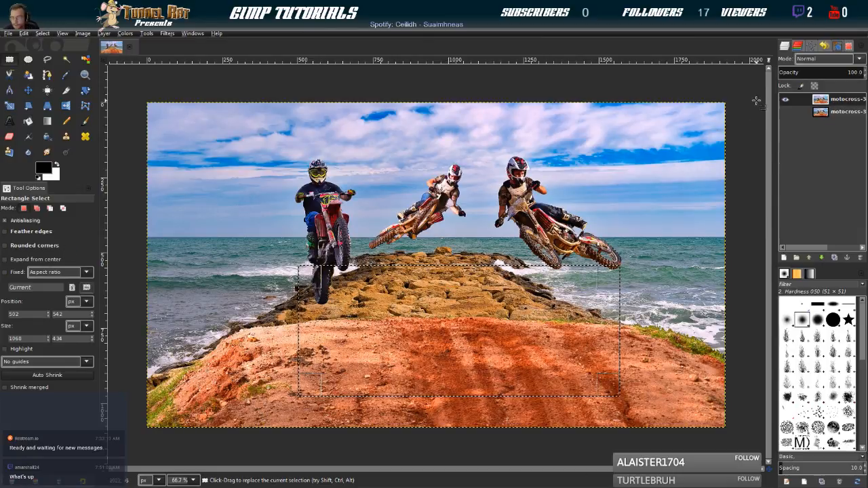
Swap the foreground colour to white and stroke the rectangular selection as a frame on a new transparent layer
{"action": "left_click", "coordinate": [812, 45]}
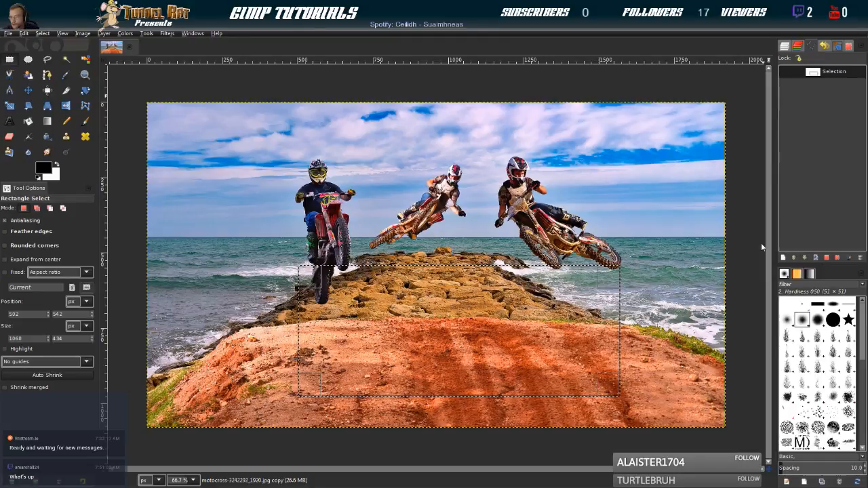
{"action": "left_click", "coordinate": [57, 165]}
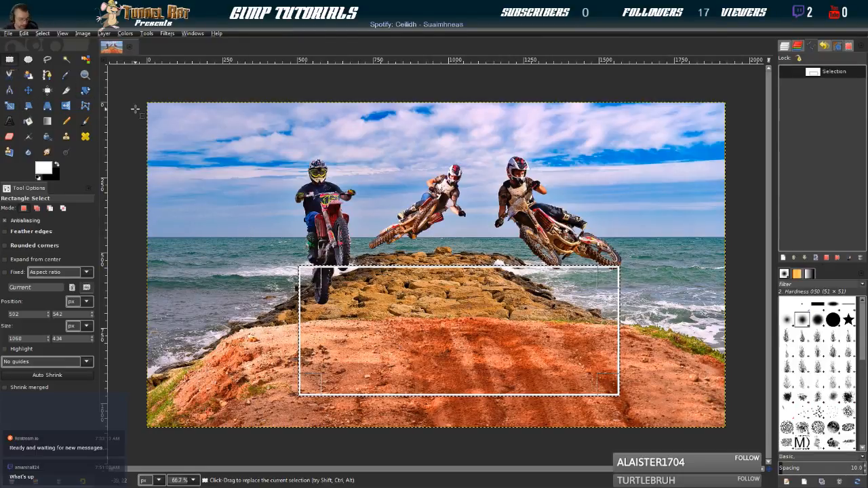
{"action": "left_click", "coordinate": [785, 47]}
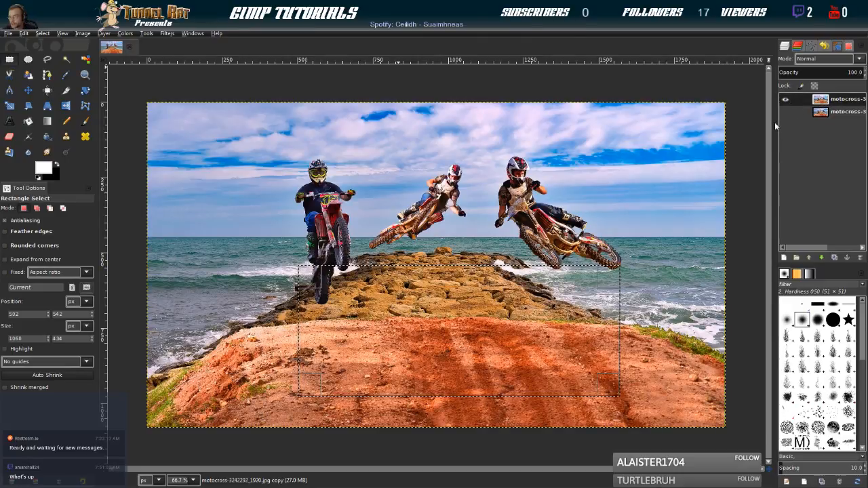
{"action": "left_click", "coordinate": [786, 200]}
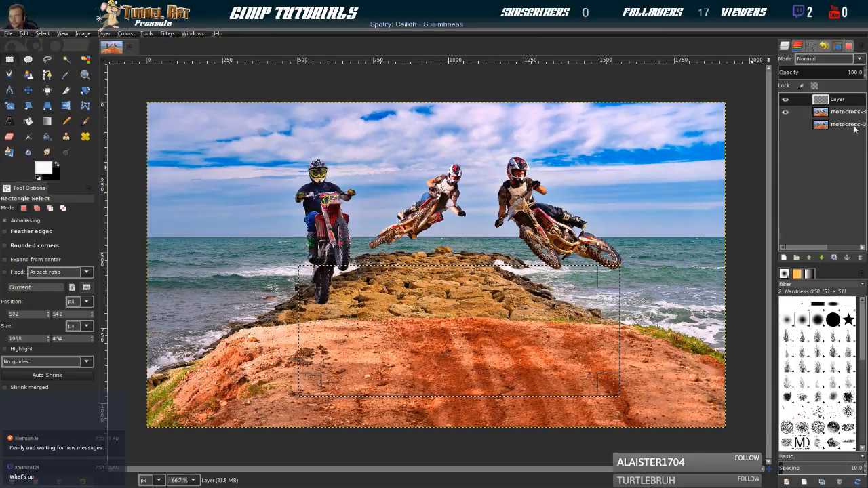
{"action": "left_click", "coordinate": [814, 46]}
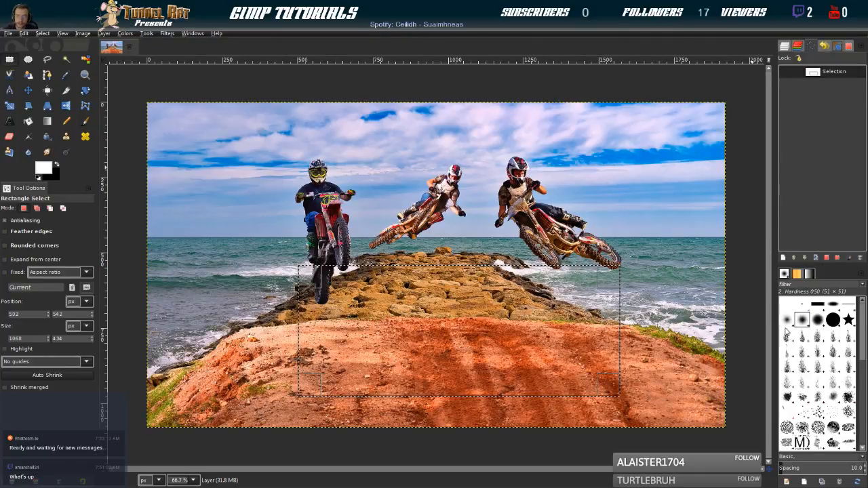
{"action": "left_click", "coordinate": [784, 46]}
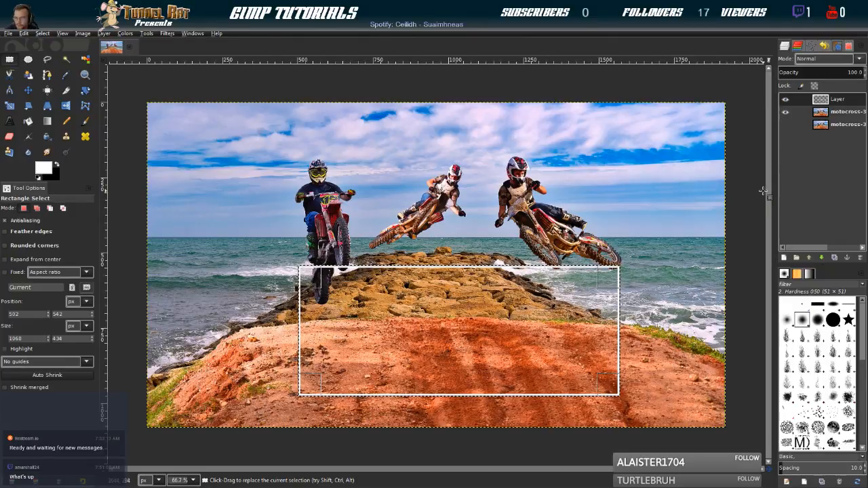
Clear the rectangular selection, with the duplicated photo layer and the Paths tool active
{"action": "left_click", "coordinate": [821, 113]}
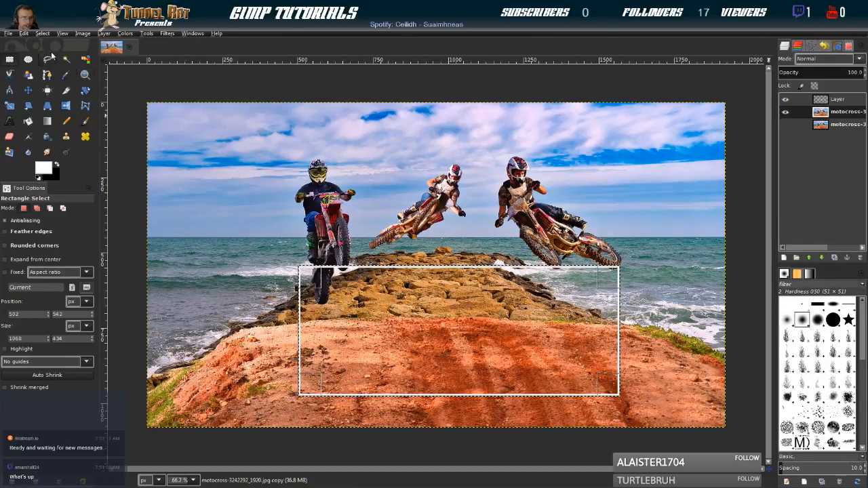
{"action": "left_click", "coordinate": [47, 77]}
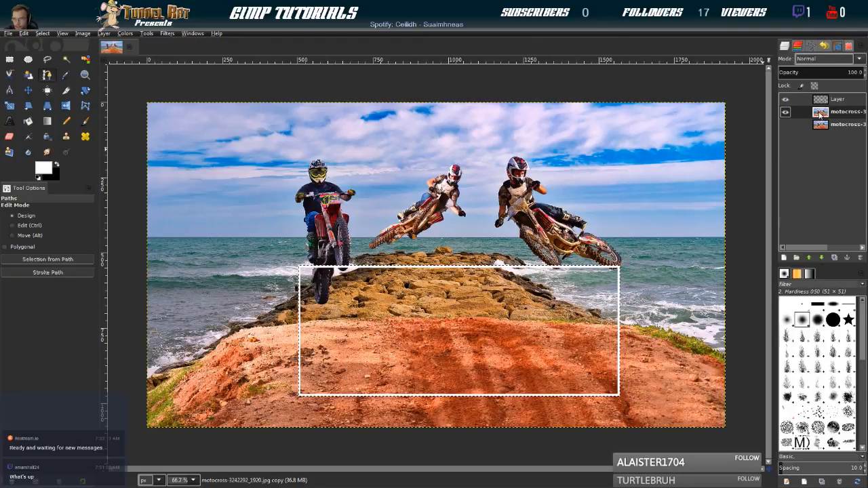
{"action": "scroll", "coordinate": [339, 276], "scroll_direction": "up", "scroll_amount": 3}
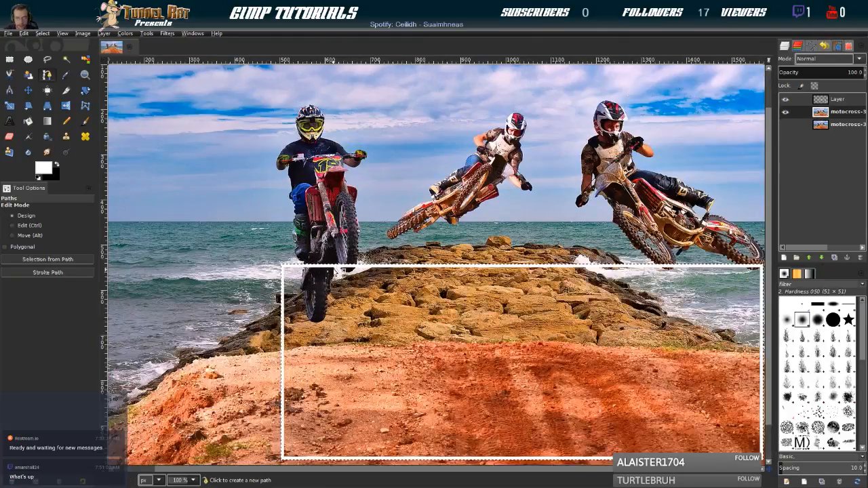
{"action": "scroll", "coordinate": [319, 276], "scroll_direction": "up", "scroll_amount": 2}
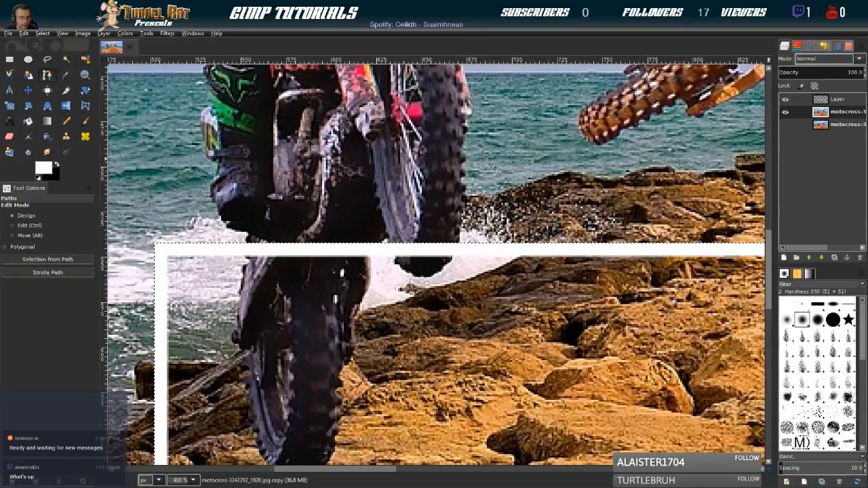
{"action": "left_click", "coordinate": [42, 34]}
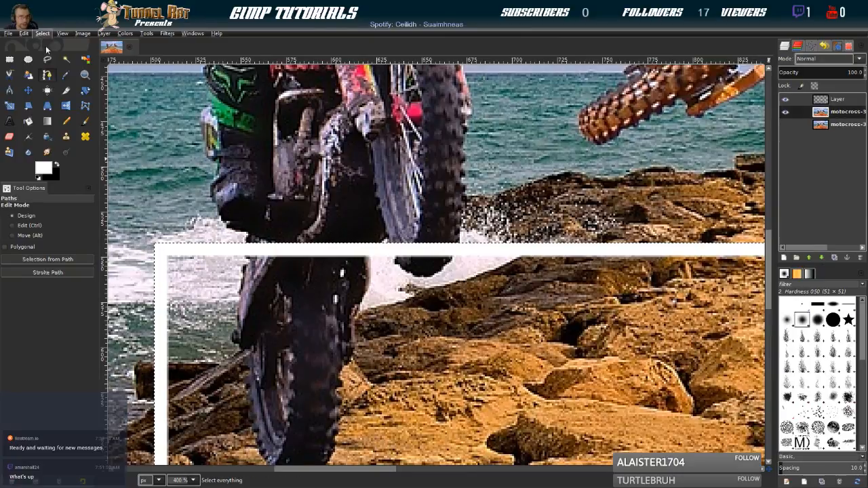
{"action": "left_click", "coordinate": [47, 58]}
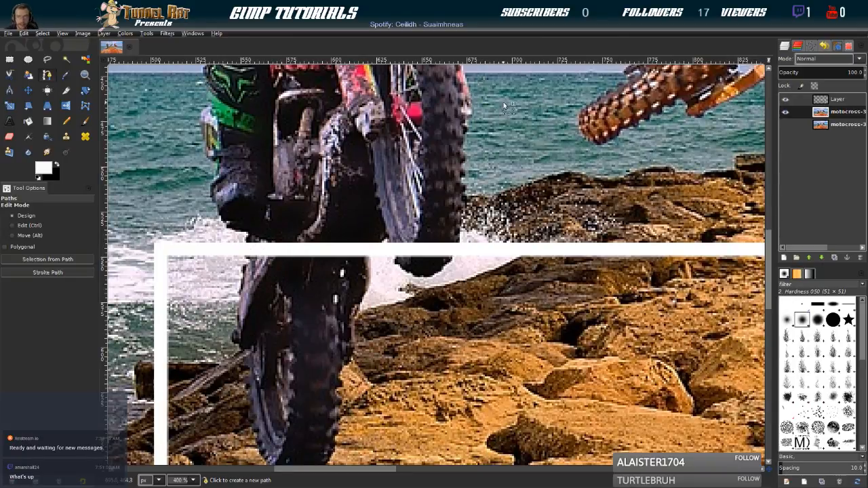
Start a path where the left rider's rear wheel meets the frame's upper edge and trace up the outer edge of his boot
{"action": "scroll", "coordinate": [272, 221], "scroll_direction": "down", "scroll_amount": 1}
{"action": "scroll", "coordinate": [271, 221], "scroll_direction": "up", "scroll_amount": 1}
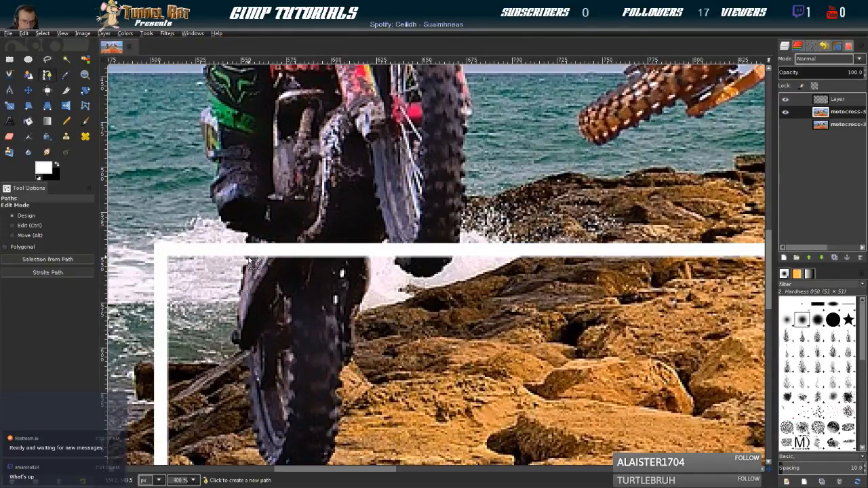
{"action": "left_click", "coordinate": [250, 260]}
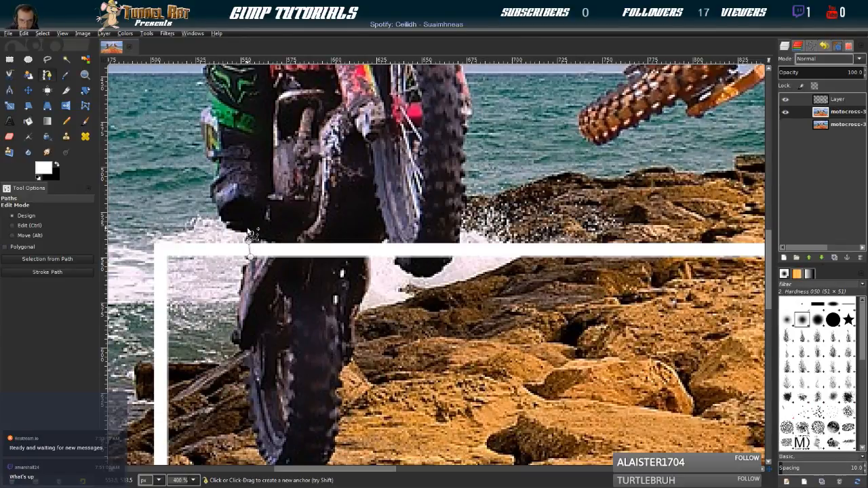
{"action": "left_click", "coordinate": [237, 229]}
{"action": "left_click", "coordinate": [229, 225]}
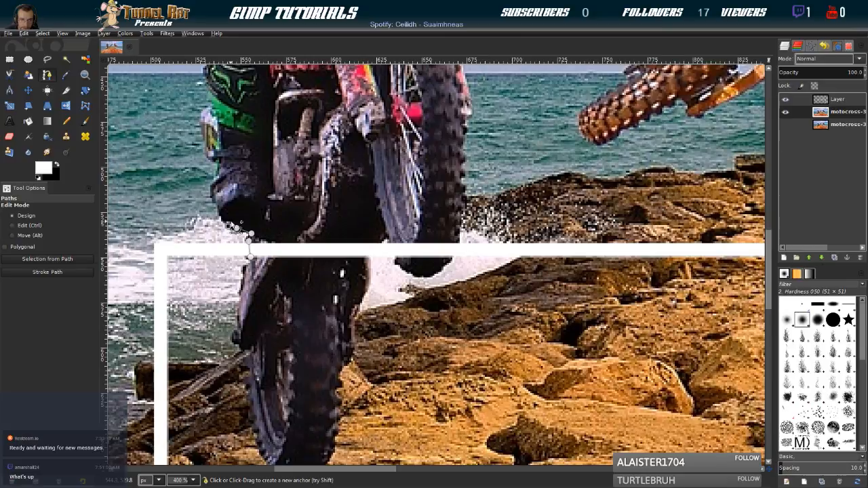
{"action": "left_click", "coordinate": [221, 213]}
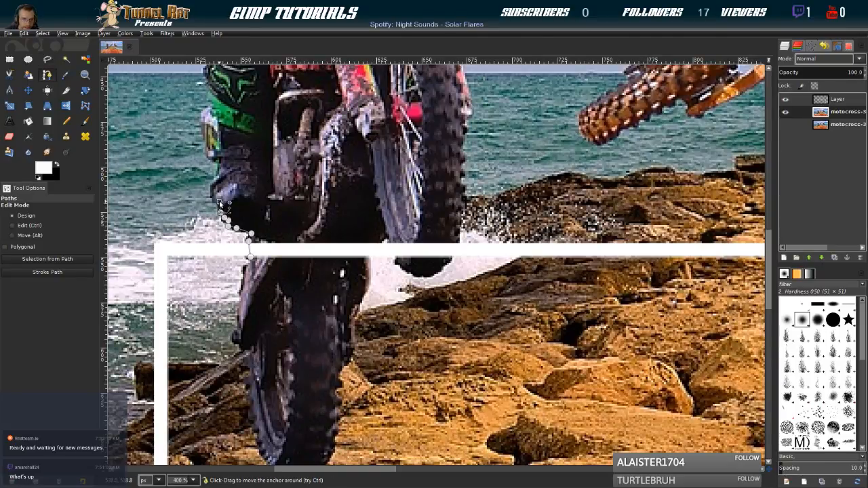
{"action": "left_click", "coordinate": [217, 194]}
{"action": "left_click", "coordinate": [214, 187]}
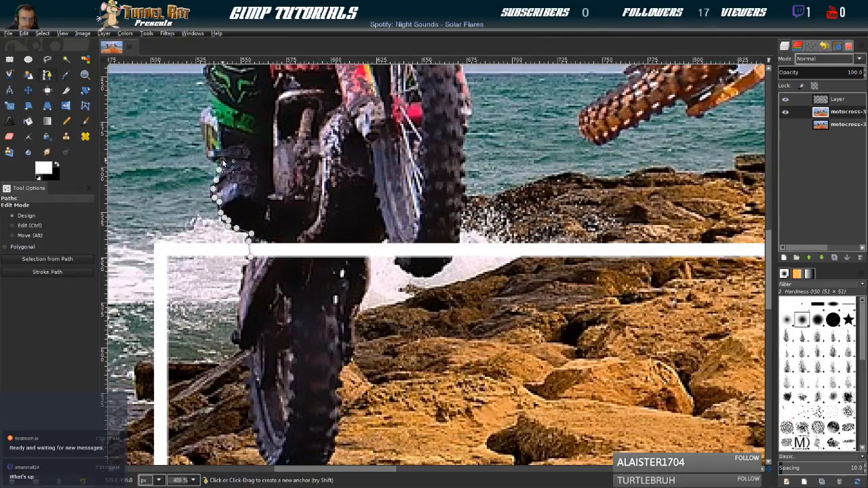
Continue the path along the outer edge of the left rider's lower leg, from the top of the boot to just below the knee
{"action": "left_click", "coordinate": [217, 156]}
{"action": "left_click", "coordinate": [211, 149]}
{"action": "left_click", "coordinate": [203, 121]}
{"action": "left_click", "coordinate": [214, 106]}
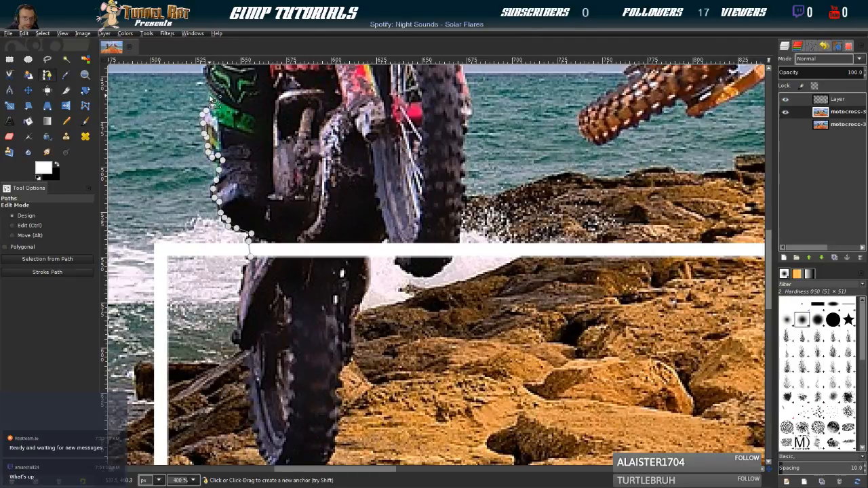
{"action": "scroll", "coordinate": [234, 150], "scroll_direction": "up", "scroll_amount": 5}
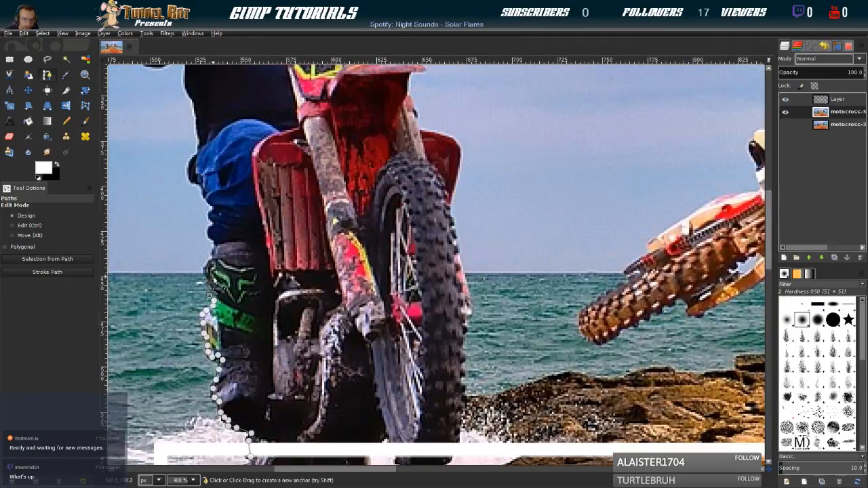
{"action": "left_click", "coordinate": [214, 287]}
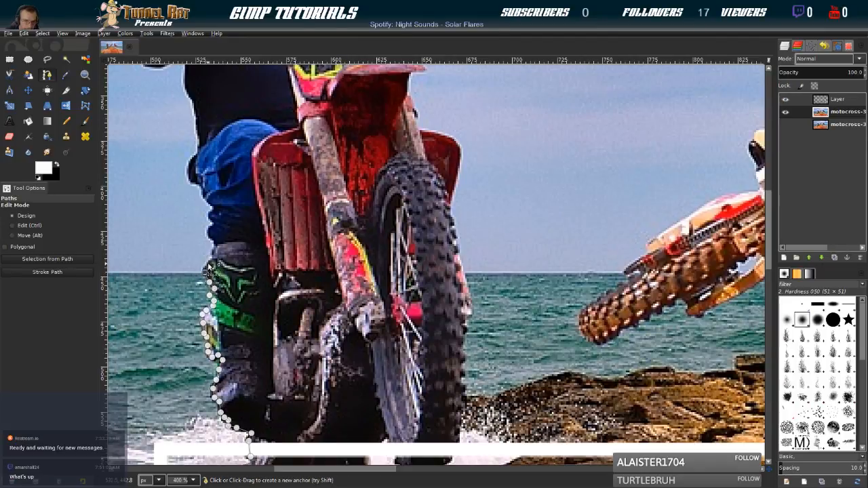
{"action": "left_click", "coordinate": [215, 244]}
{"action": "left_click", "coordinate": [210, 232]}
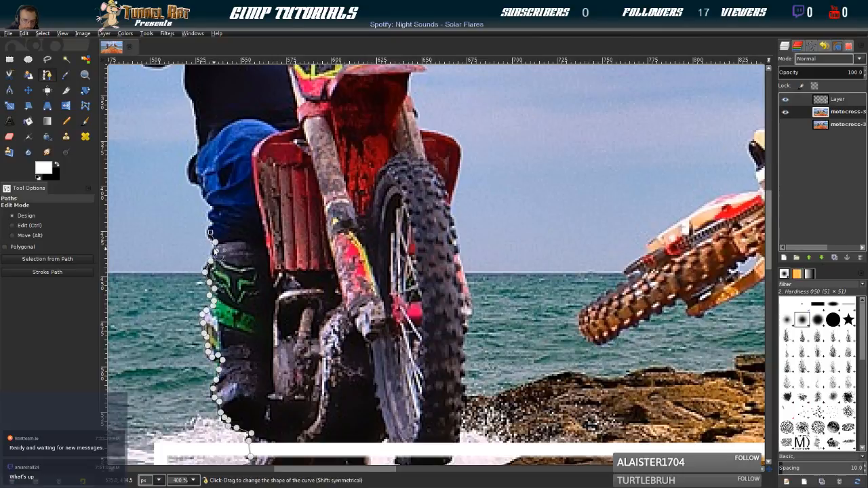
{"action": "left_click", "coordinate": [212, 213]}
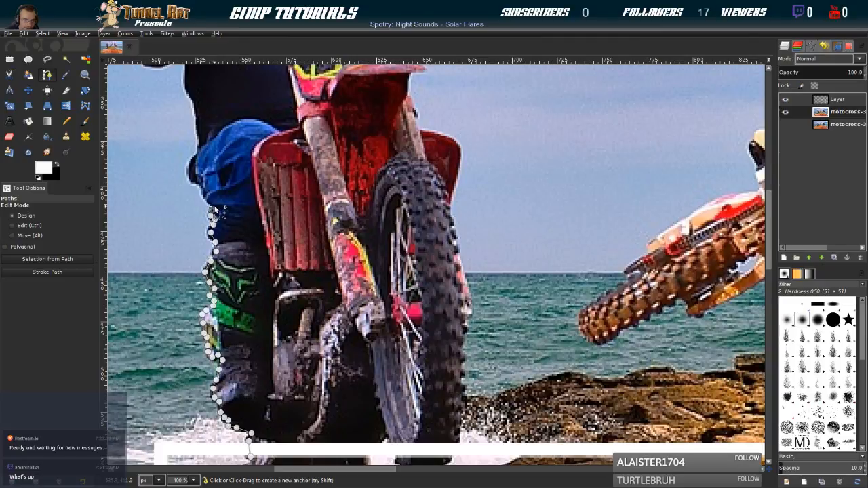
{"action": "left_click", "coordinate": [210, 200]}
Continue the path around the left rider's bent knee and up past his hip along the lower edge of his shirt
{"action": "left_click", "coordinate": [198, 184]}
{"action": "left_click", "coordinate": [189, 172]}
{"action": "left_click", "coordinate": [192, 158]}
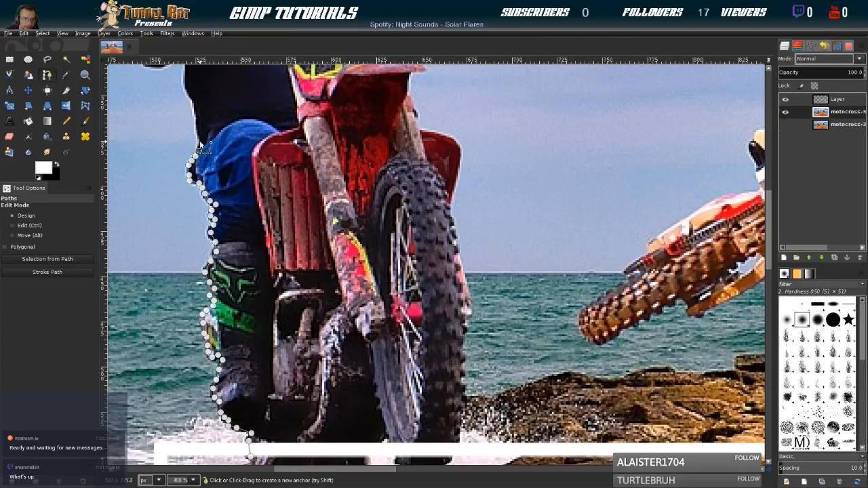
{"action": "left_click", "coordinate": [199, 135]}
{"action": "left_click", "coordinate": [198, 124]}
{"action": "left_click", "coordinate": [196, 108]}
{"action": "left_click", "coordinate": [191, 95]}
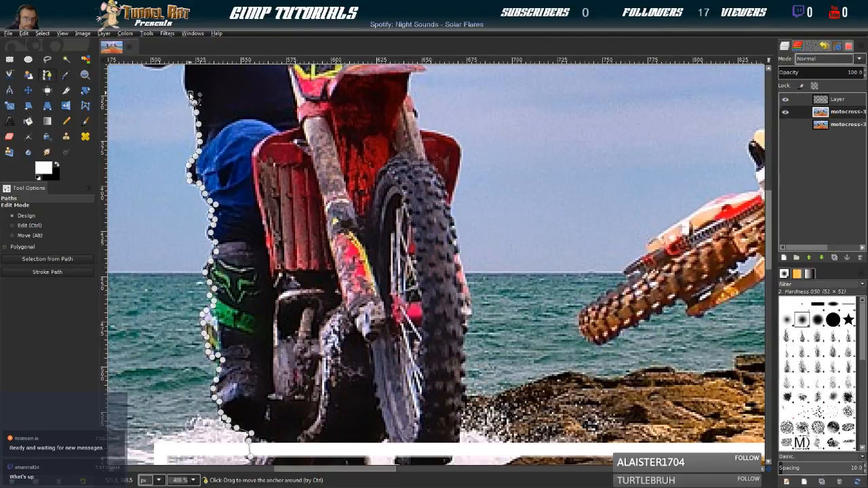
Continue the path up the side of the rider's torso and around the underside of his forearm and elbow to the glove
{"action": "scroll", "coordinate": [189, 87], "scroll_direction": "up", "scroll_amount": 5}
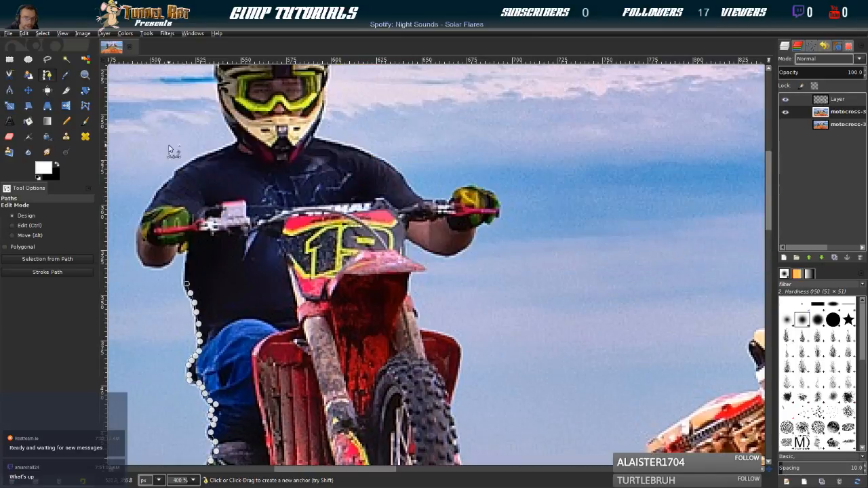
{"action": "left_click", "coordinate": [188, 260]}
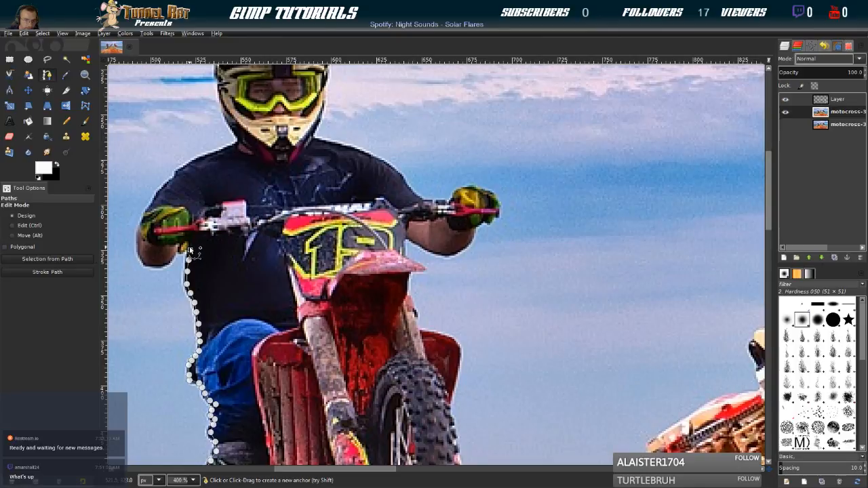
{"action": "left_click", "coordinate": [181, 249]}
{"action": "left_click", "coordinate": [175, 253]}
{"action": "left_click", "coordinate": [160, 266]}
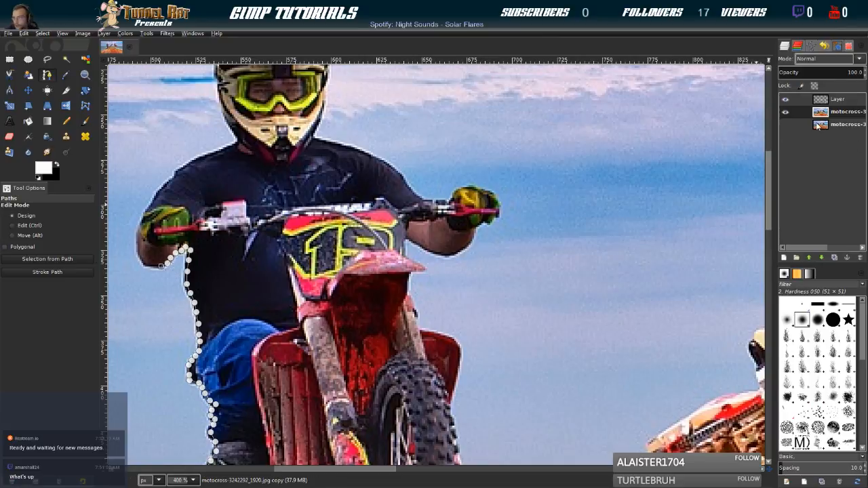
{"action": "left_click", "coordinate": [139, 249]}
{"action": "left_click", "coordinate": [141, 237]}
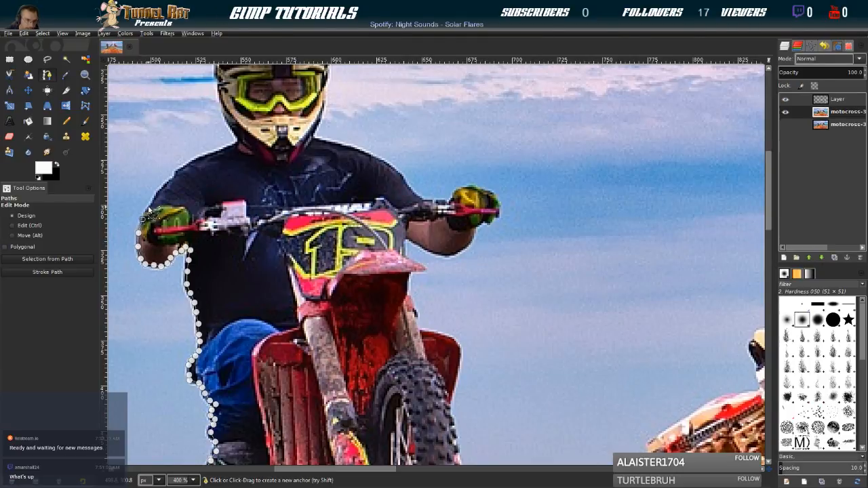
Trace the path up the rider's outer sleeve and over his shoulder to the base of the helmet
{"action": "left_click", "coordinate": [171, 179]}
{"action": "left_click", "coordinate": [177, 171]}
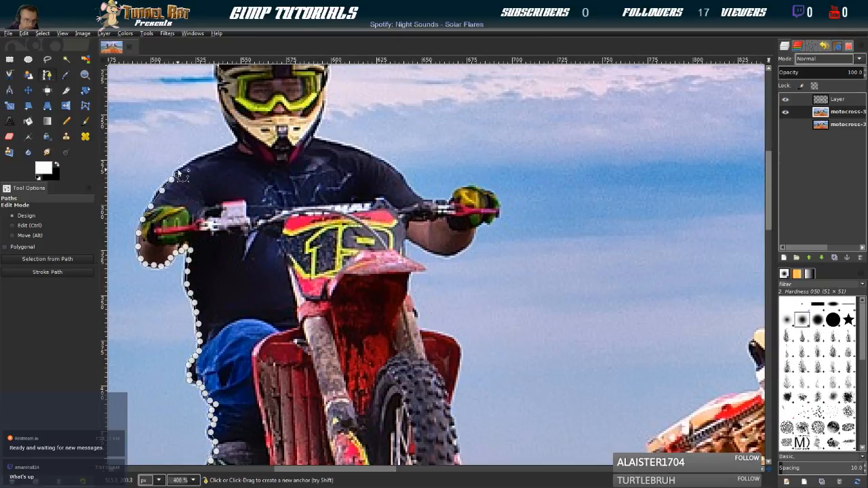
{"action": "left_click", "coordinate": [189, 164]}
{"action": "left_click", "coordinate": [201, 159]}
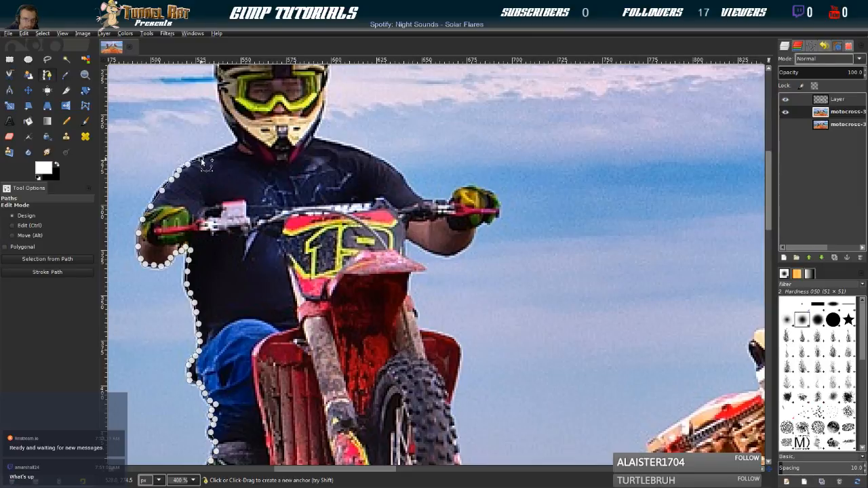
{"action": "left_click", "coordinate": [224, 149]}
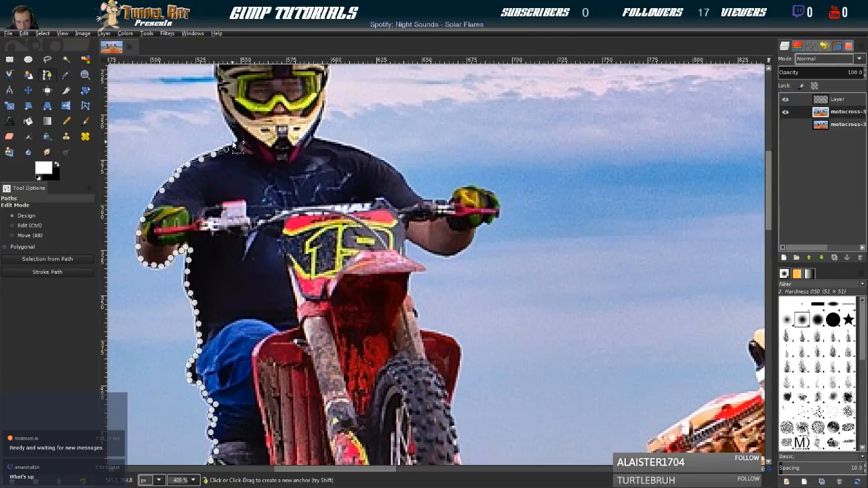
{"action": "left_click", "coordinate": [237, 144]}
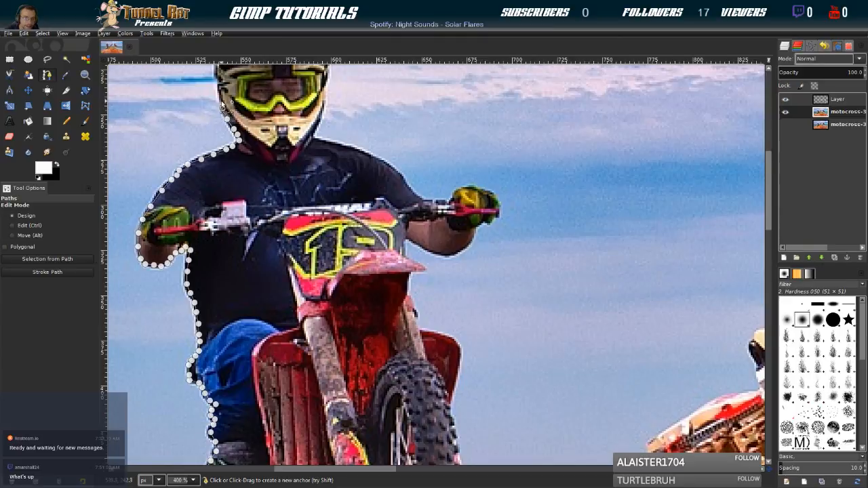
Extend the path up the near side of the rider's helmet from the cheek to the start of the crown
{"action": "scroll", "coordinate": [221, 92], "scroll_direction": "up", "scroll_amount": 3}
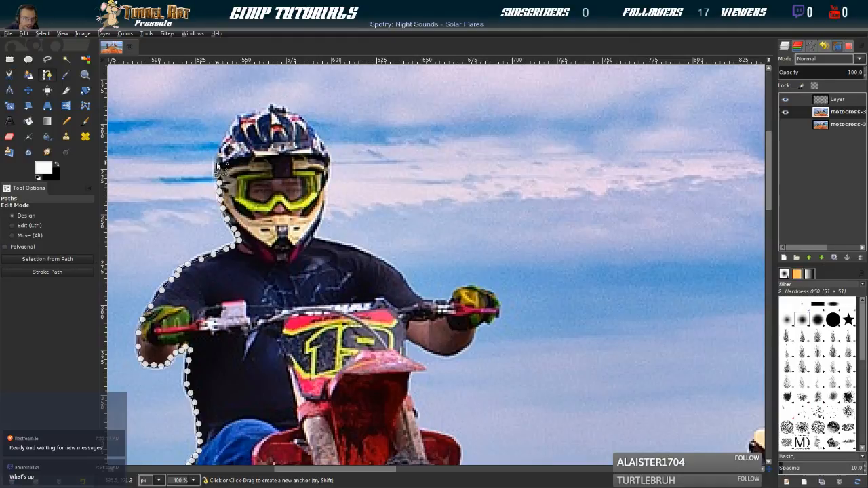
{"action": "left_click", "coordinate": [218, 153]}
{"action": "left_click", "coordinate": [230, 130]}
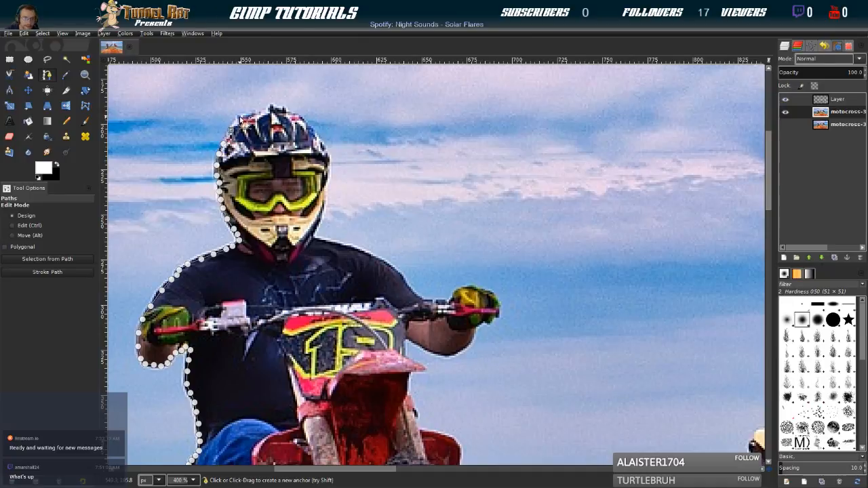
{"action": "left_click", "coordinate": [245, 113]}
{"action": "left_click", "coordinate": [256, 111]}
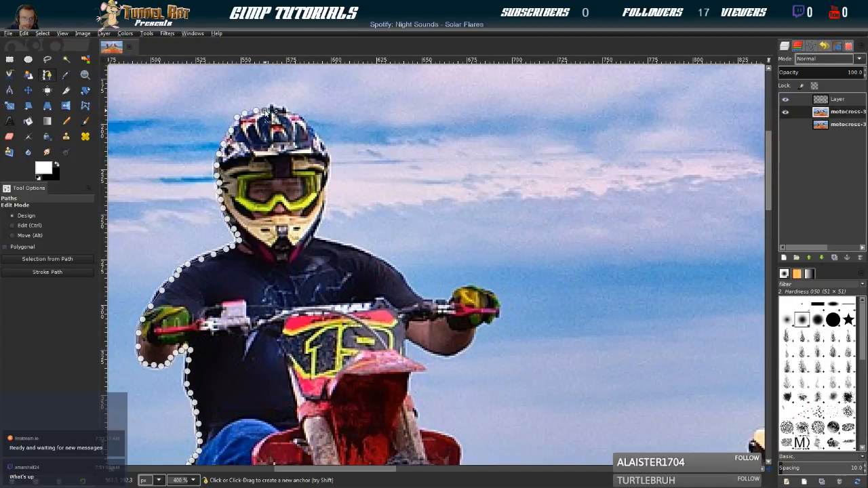
Continue the path over the top of the helmet and down its far side to the collar
{"action": "left_click", "coordinate": [276, 108]}
{"action": "left_click", "coordinate": [287, 110]}
{"action": "left_click", "coordinate": [296, 115]}
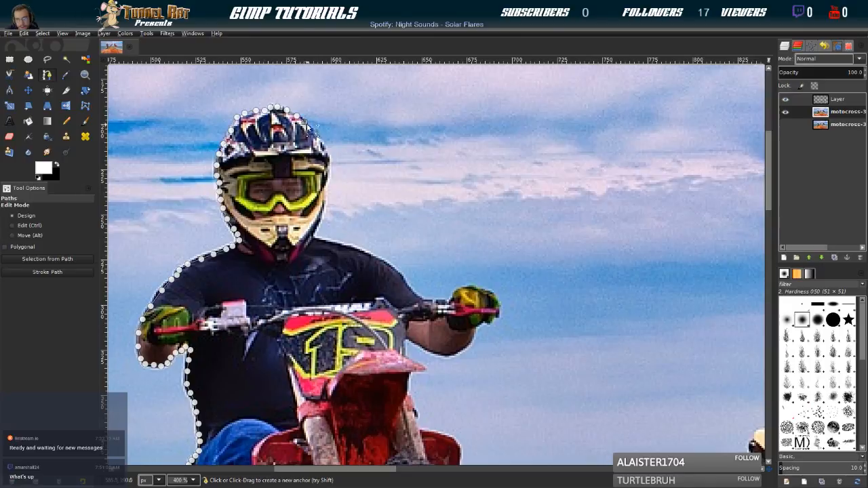
{"action": "left_click", "coordinate": [312, 129]}
{"action": "left_click", "coordinate": [317, 137]}
{"action": "left_click", "coordinate": [327, 153]}
{"action": "left_click", "coordinate": [329, 164]}
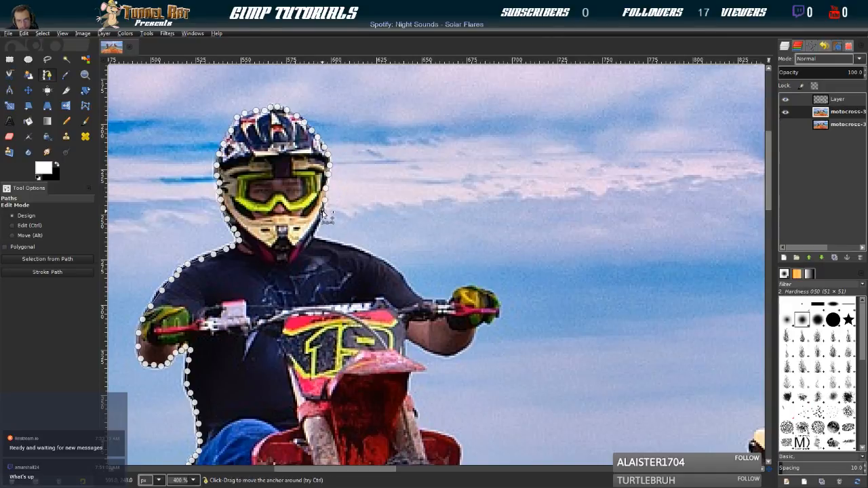
{"action": "left_click", "coordinate": [313, 233]}
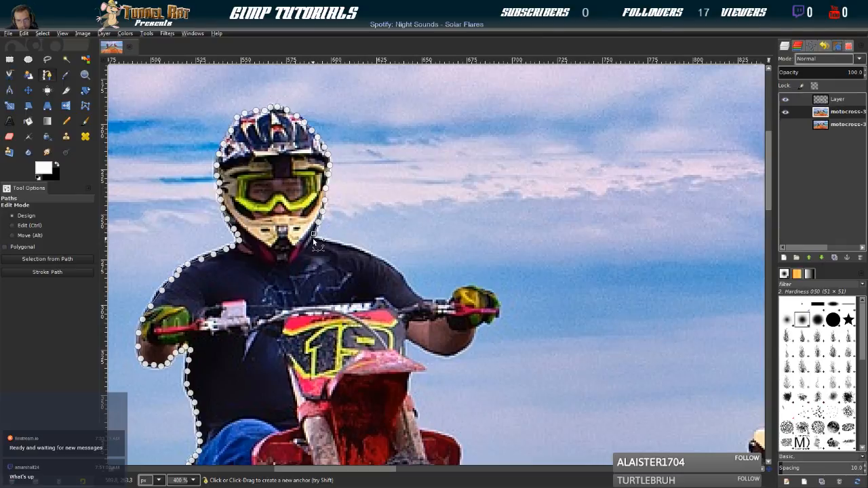
Trace the path from the collar over the rider's other shoulder, down the sleeve and along the handlebar to the glove
{"action": "left_click", "coordinate": [342, 245]}
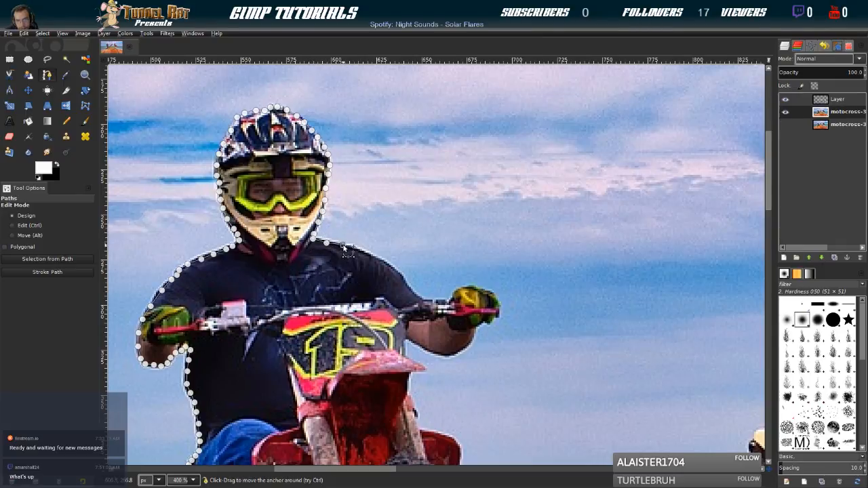
{"action": "left_click", "coordinate": [371, 255]}
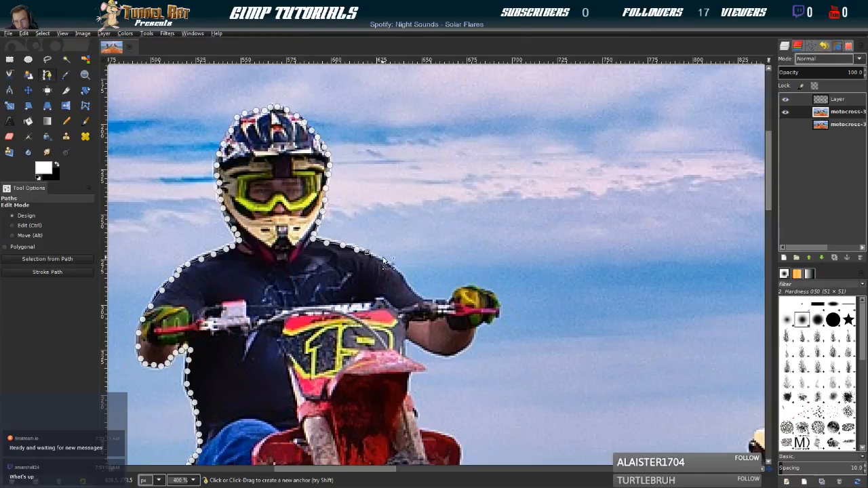
{"action": "left_click", "coordinate": [405, 281]}
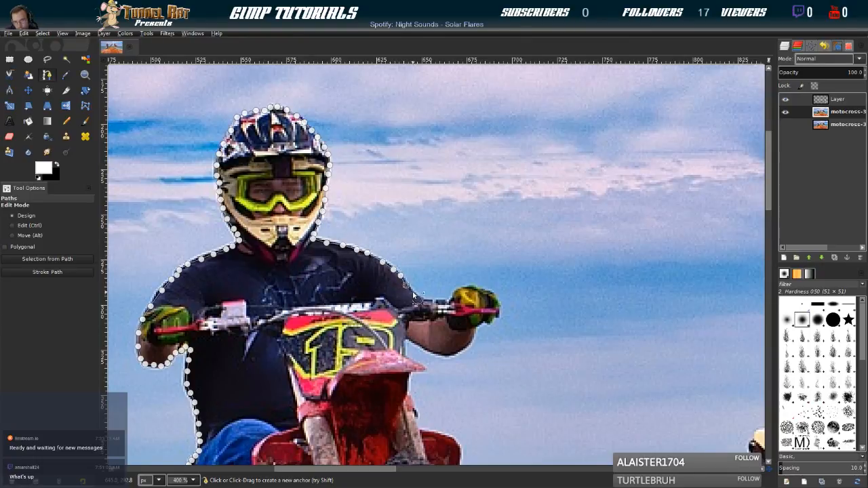
{"action": "left_click", "coordinate": [414, 294]}
{"action": "left_click", "coordinate": [453, 305]}
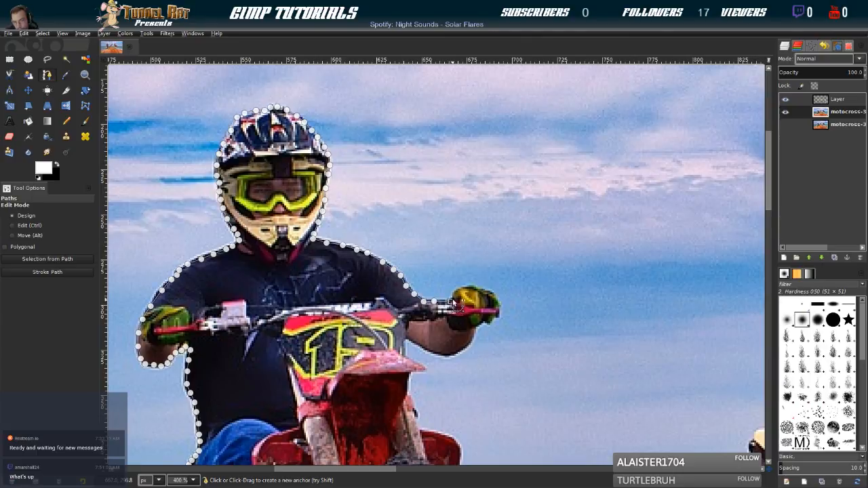
Trace the path around the gloved hand and the handlebar end to the underside of the glove
{"action": "left_click", "coordinate": [466, 289]}
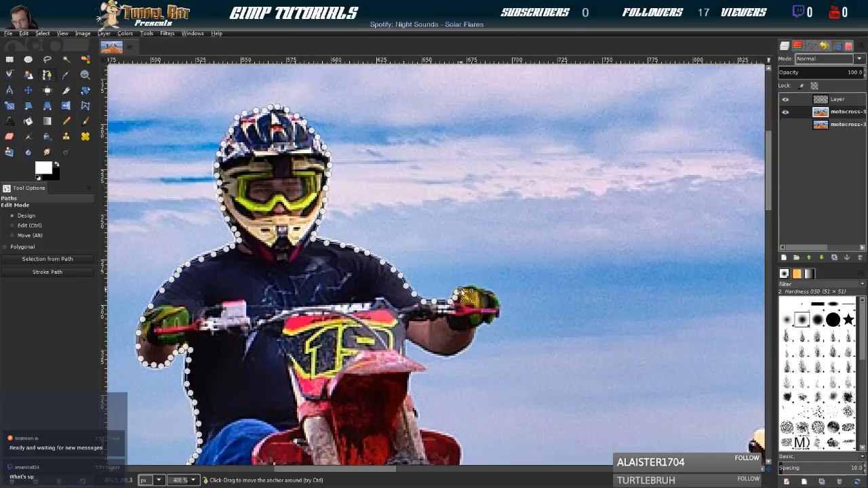
{"action": "left_click", "coordinate": [472, 288]}
{"action": "left_click", "coordinate": [478, 287]}
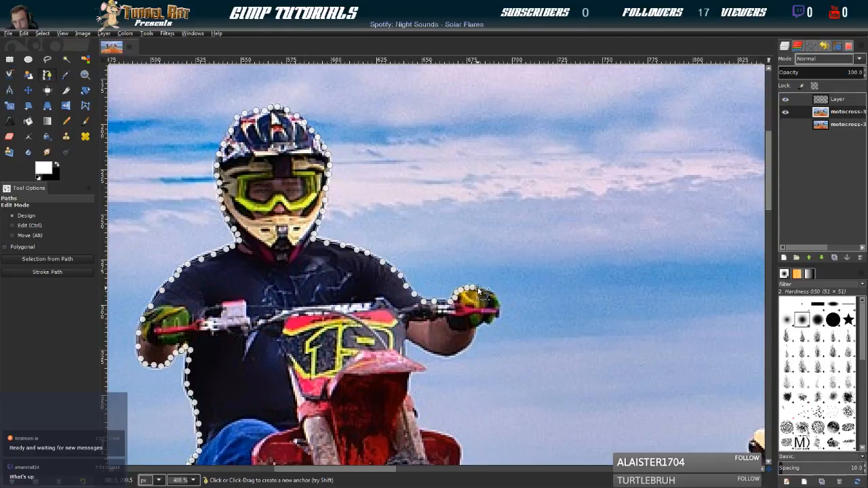
{"action": "left_click", "coordinate": [492, 296]}
{"action": "left_click", "coordinate": [496, 302]}
{"action": "left_click", "coordinate": [495, 315]}
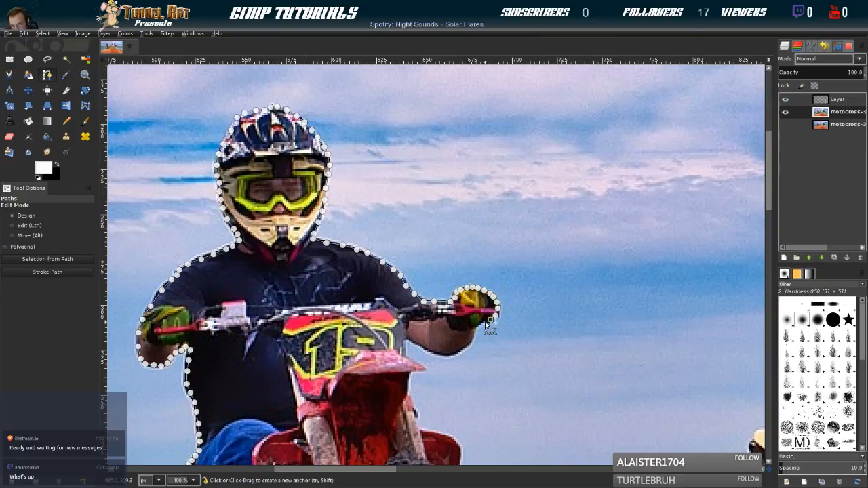
{"action": "left_click", "coordinate": [483, 322]}
{"action": "left_click", "coordinate": [476, 324]}
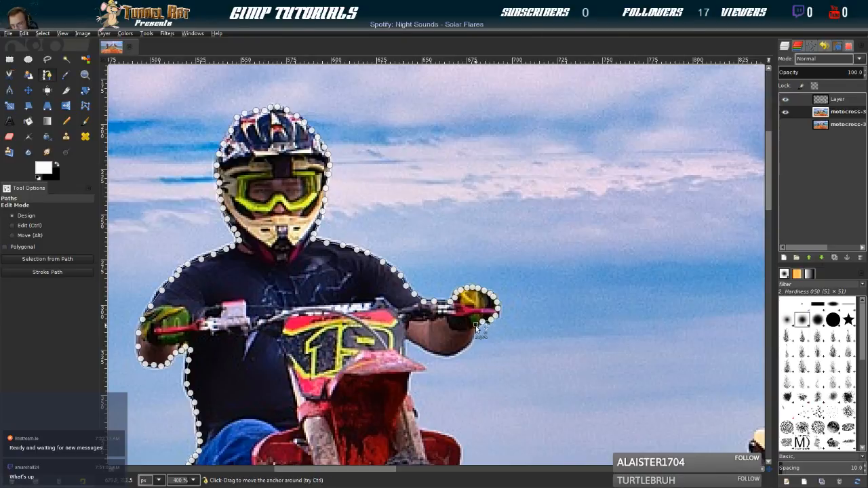
Continue the path from the wrist along the underside of the forearm back to the number 19 plate
{"action": "left_click", "coordinate": [472, 332]}
{"action": "left_click", "coordinate": [470, 338]}
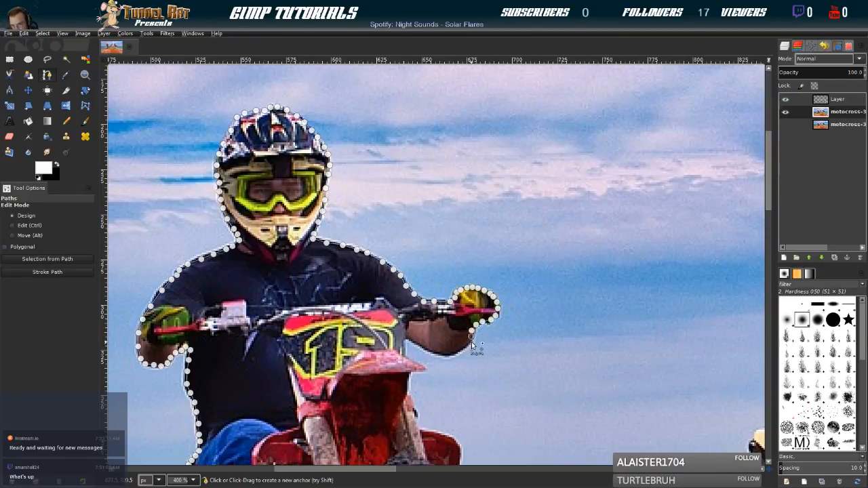
{"action": "left_click", "coordinate": [467, 343]}
{"action": "left_click", "coordinate": [455, 351]}
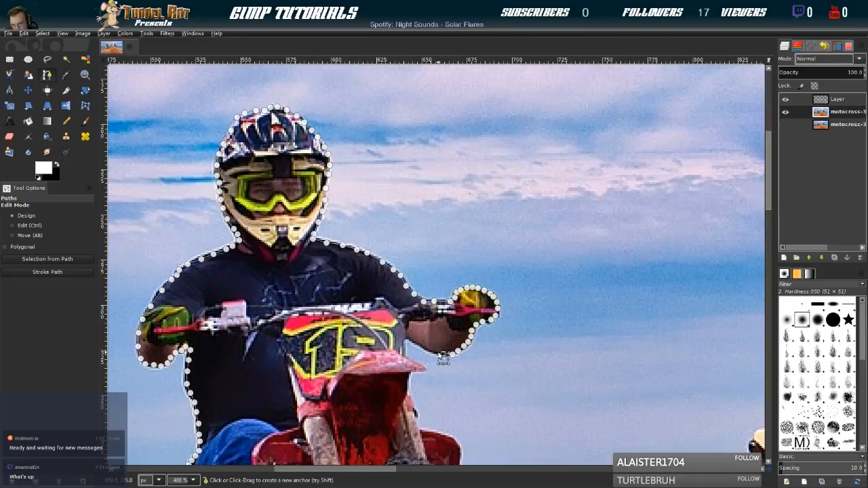
{"action": "left_click", "coordinate": [434, 353]}
{"action": "left_click", "coordinate": [408, 337]}
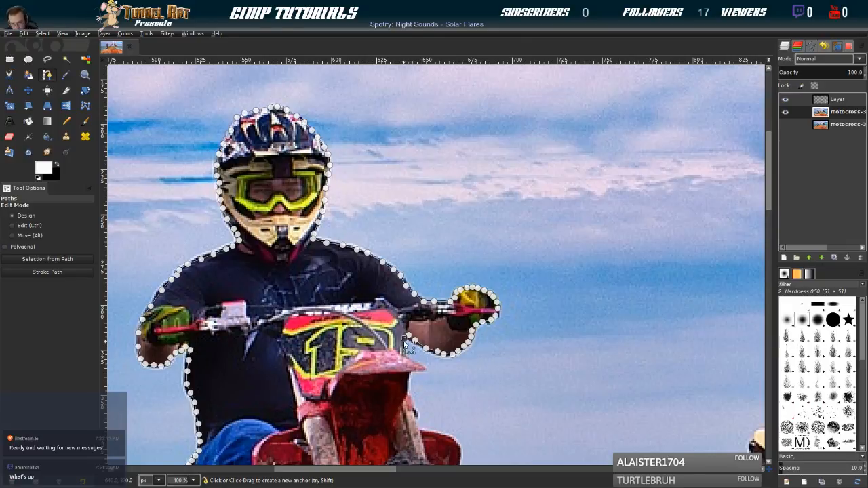
Continue the path down the edge of the number 19 plate and out along the top of the front fender towards its tip
{"action": "key", "text": "shift"}
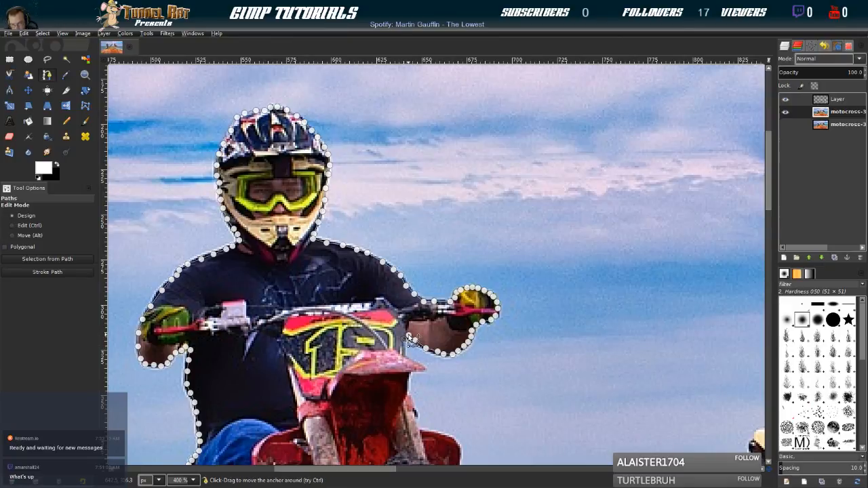
{"action": "scroll", "coordinate": [412, 337], "scroll_direction": "up", "scroll_amount": 4}
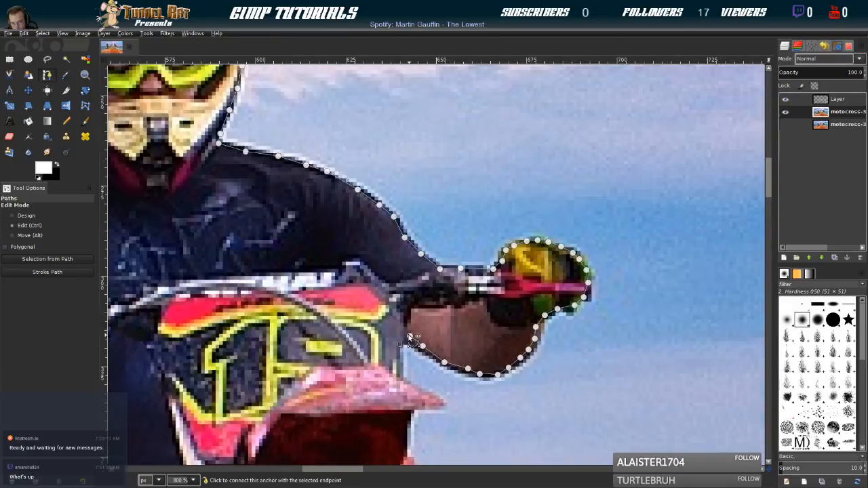
{"action": "scroll", "coordinate": [412, 338], "scroll_direction": "down", "scroll_amount": 2}
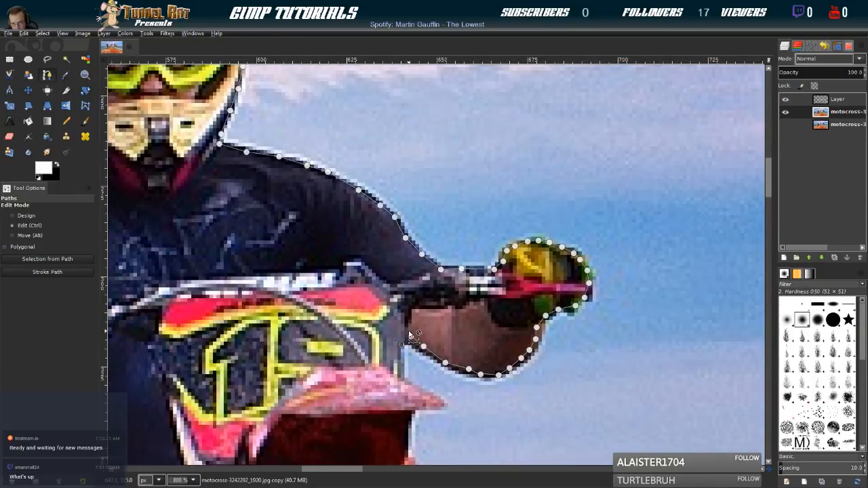
{"action": "key", "text": "ctrl"}
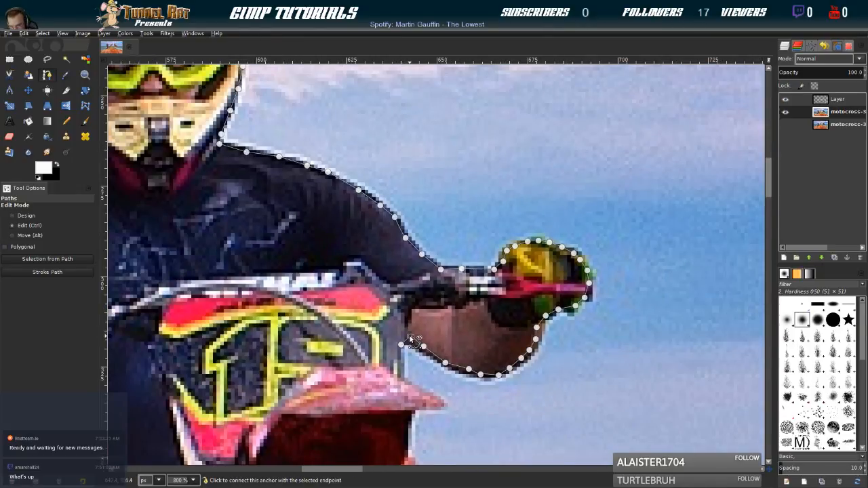
{"action": "left_click", "coordinate": [402, 344], "text": "ctrl"}
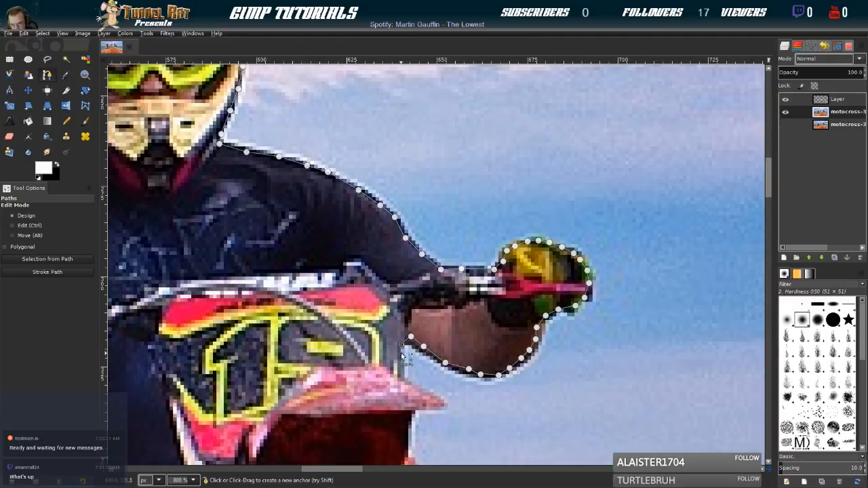
{"action": "left_click_drag", "start_coordinate": [403, 377], "coordinate": [406, 388]}
{"action": "scroll", "coordinate": [401, 390], "scroll_direction": "down", "scroll_amount": 3}
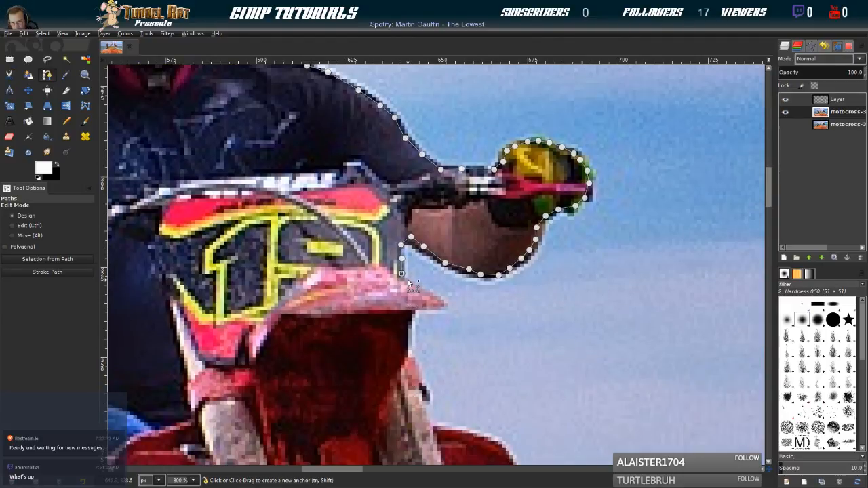
{"action": "scroll", "coordinate": [413, 287], "scroll_direction": "up", "scroll_amount": 2}
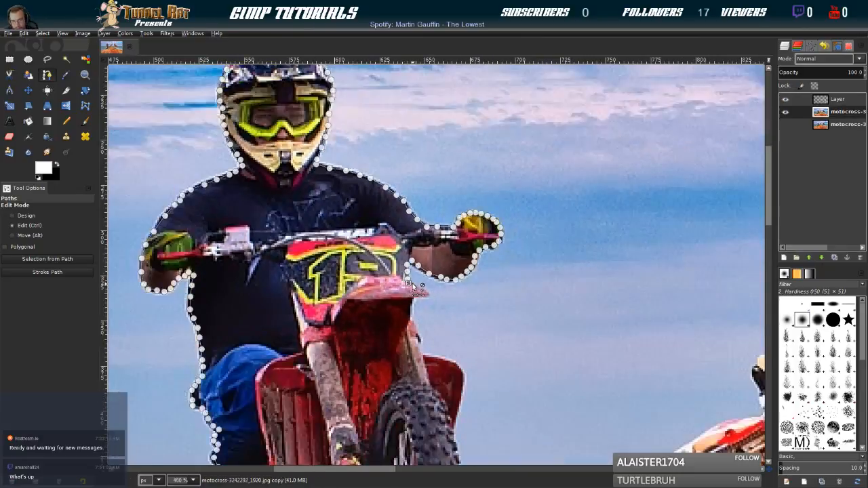
{"action": "left_click", "coordinate": [422, 292]}
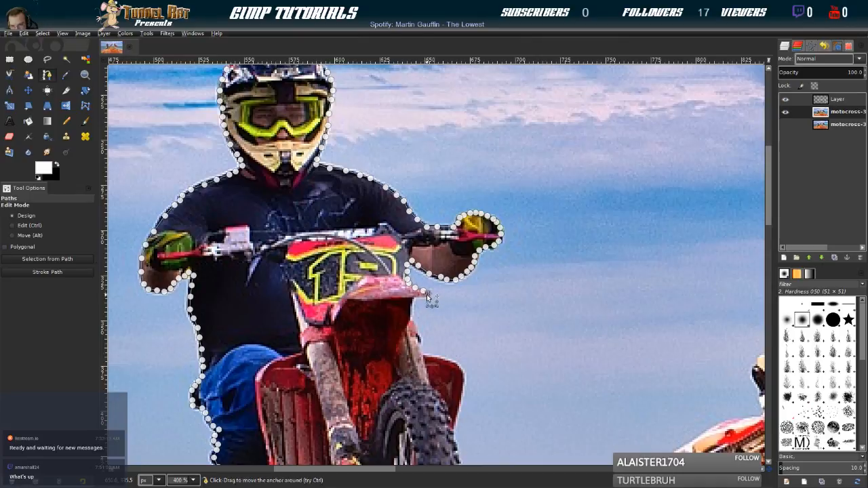
Continue the path from the fender tip back underneath it and down the fork edge to the red radiator shroud
{"action": "left_click", "coordinate": [410, 301]}
{"action": "left_click", "coordinate": [408, 307]}
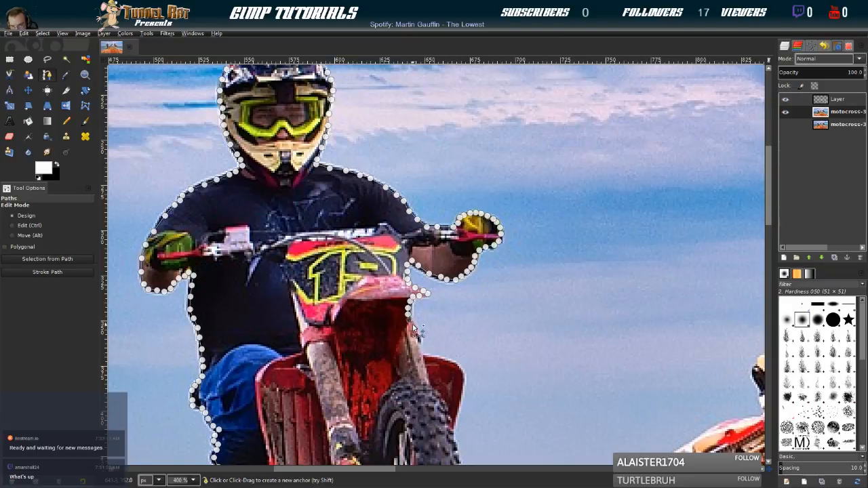
{"action": "left_click", "coordinate": [417, 332]}
{"action": "left_click", "coordinate": [420, 343]}
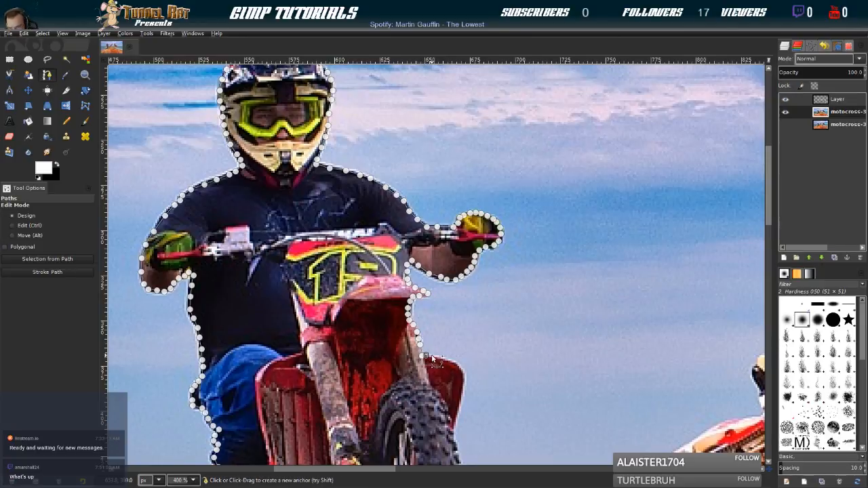
Trace the path over the top corner of the red radiator shroud and down its outer edge
{"action": "left_click", "coordinate": [439, 358]}
{"action": "left_click", "coordinate": [453, 362]}
{"action": "left_click", "coordinate": [461, 371]}
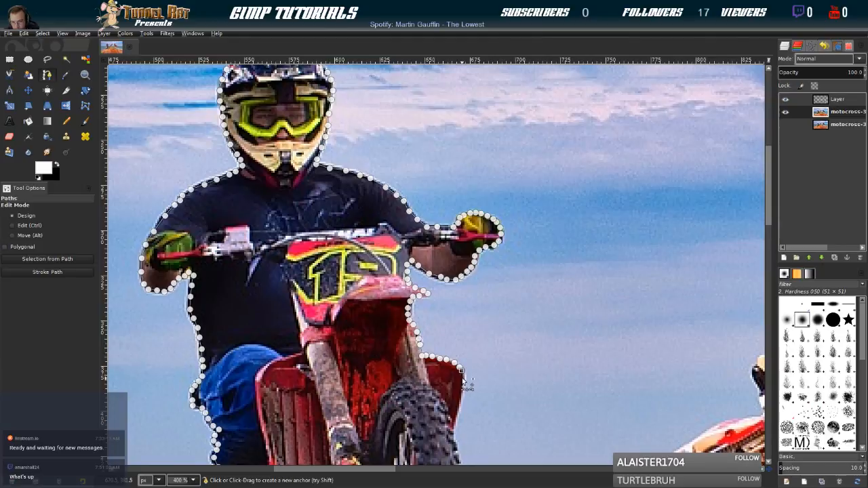
{"action": "left_click", "coordinate": [463, 383]}
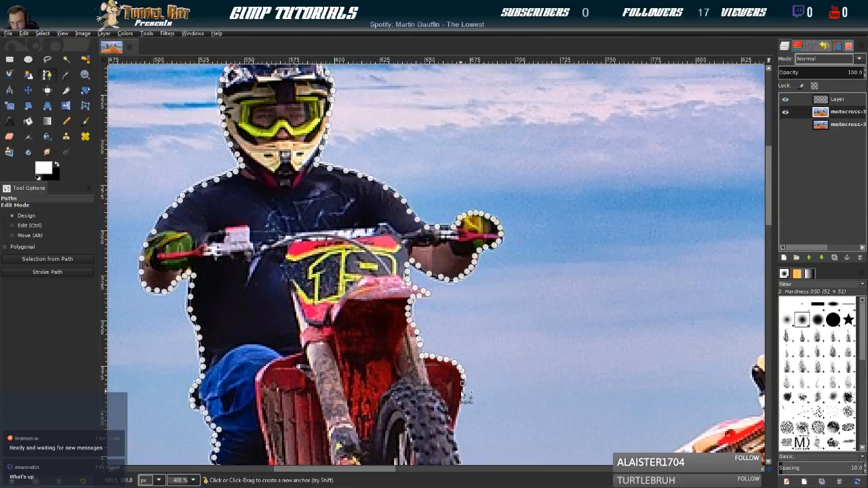
{"action": "left_click", "coordinate": [461, 400]}
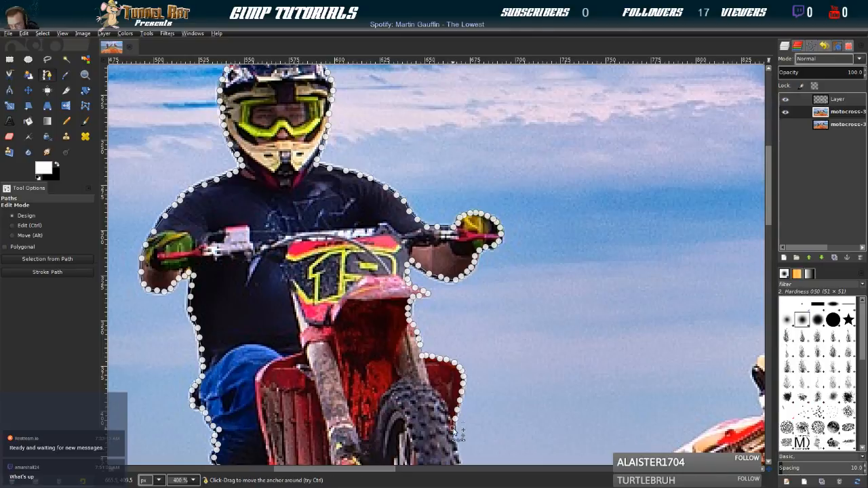
Continue the path from the shroud down the outer edge of the front tire to just below the horizon
{"action": "scroll", "coordinate": [457, 421], "scroll_direction": "down", "scroll_amount": 3}
{"action": "left_click", "coordinate": [453, 236]}
{"action": "left_click", "coordinate": [456, 253]}
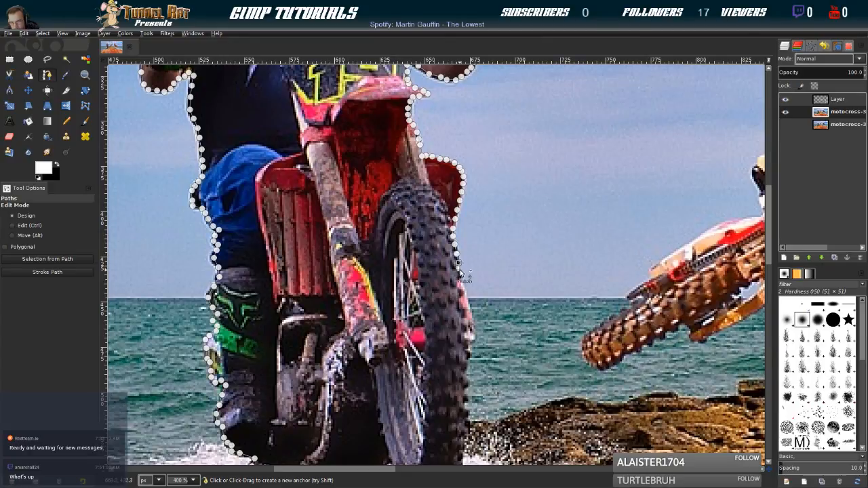
{"action": "left_click", "coordinate": [460, 280]}
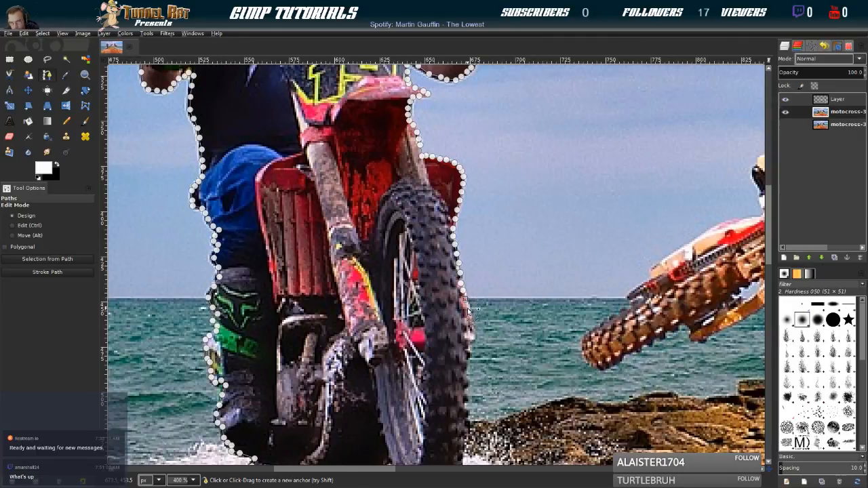
{"action": "left_click", "coordinate": [468, 309]}
{"action": "left_click", "coordinate": [471, 321]}
{"action": "left_click", "coordinate": [471, 336]}
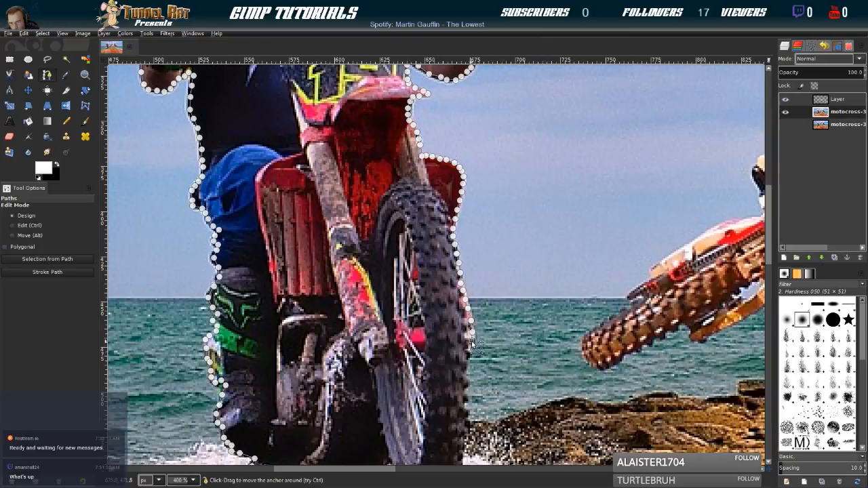
{"action": "left_click", "coordinate": [467, 358]}
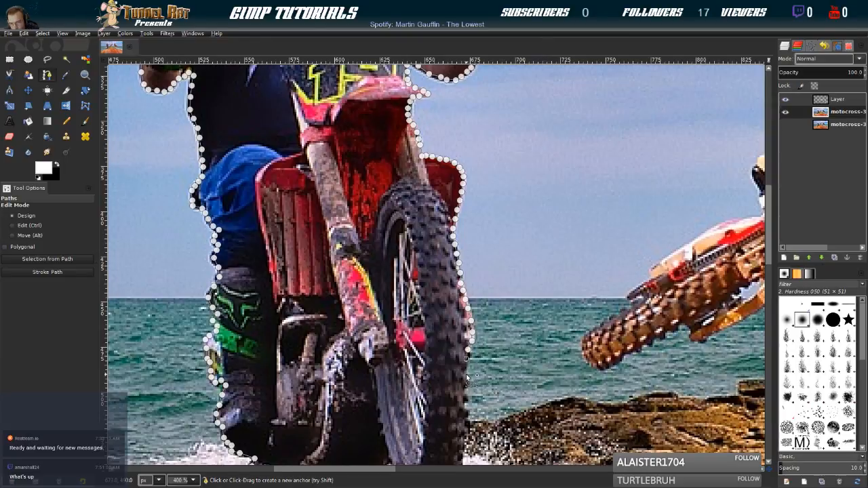
{"action": "left_click", "coordinate": [466, 388]}
Trace the path around the knobs of the lower front tire down to just above the white frame
{"action": "scroll", "coordinate": [473, 382], "scroll_direction": "down", "scroll_amount": 3}
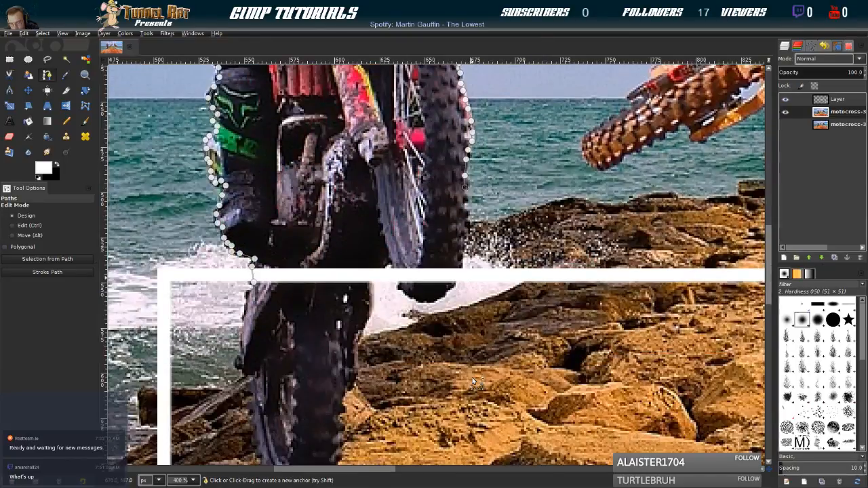
{"action": "left_click", "coordinate": [465, 189]}
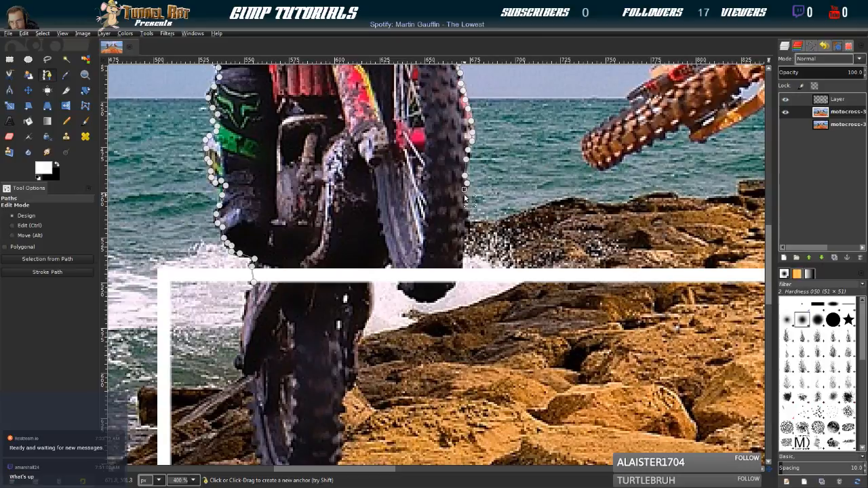
{"action": "left_click", "coordinate": [464, 195]}
{"action": "left_click", "coordinate": [465, 200]}
{"action": "left_click", "coordinate": [463, 203]}
{"action": "left_click", "coordinate": [463, 207]}
{"action": "left_click", "coordinate": [466, 213]}
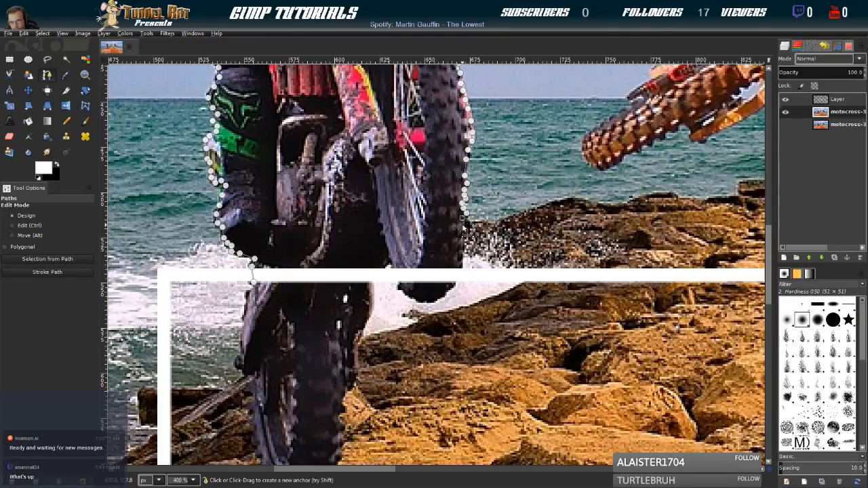
{"action": "left_click", "coordinate": [465, 230]}
{"action": "left_click", "coordinate": [462, 256]}
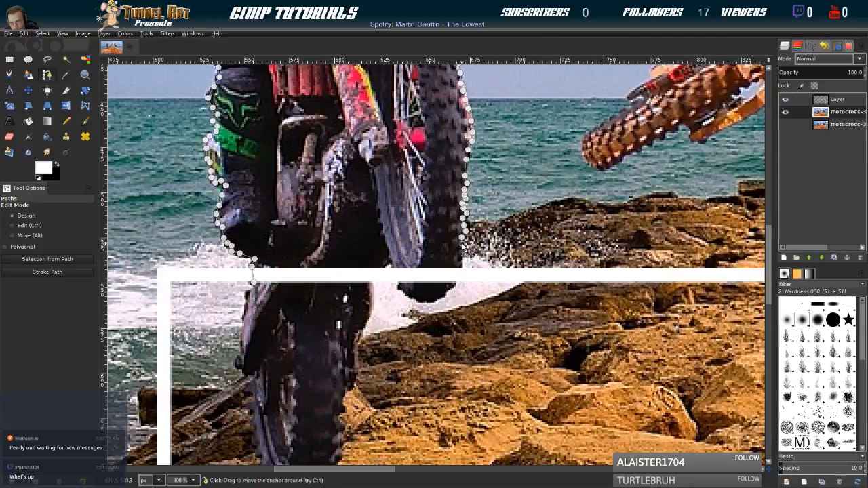
Close the path along the frame's upper bar at the starting anchor and create a selection from it
{"action": "left_click", "coordinate": [461, 273]}
{"action": "left_click", "coordinate": [454, 285]}
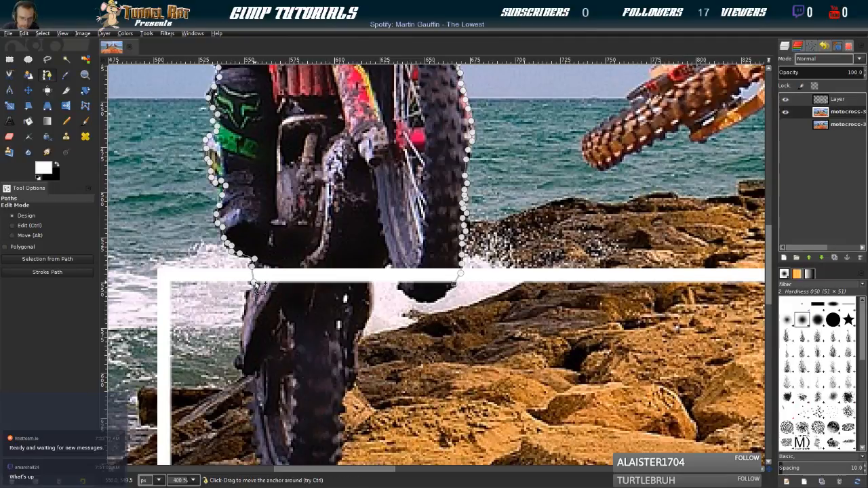
{"action": "left_click", "coordinate": [254, 283], "text": "ctrl"}
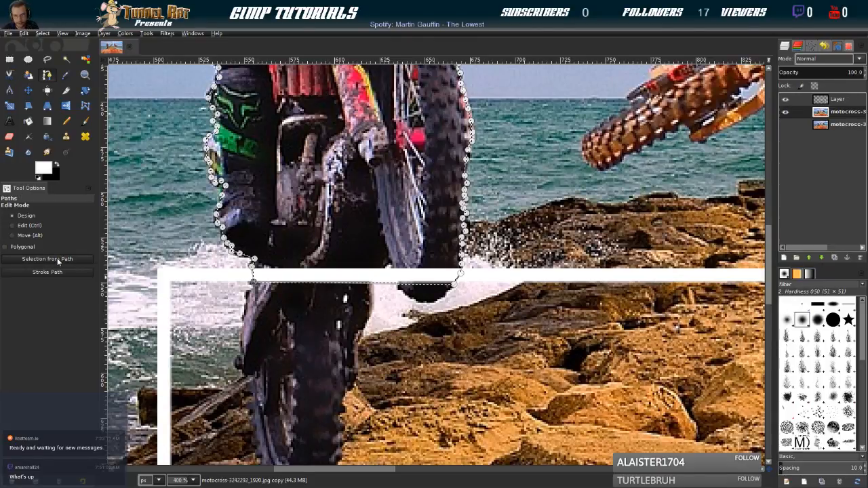
{"action": "scroll", "coordinate": [338, 367], "scroll_direction": "down", "scroll_amount": 3, "text": "ctrl"}
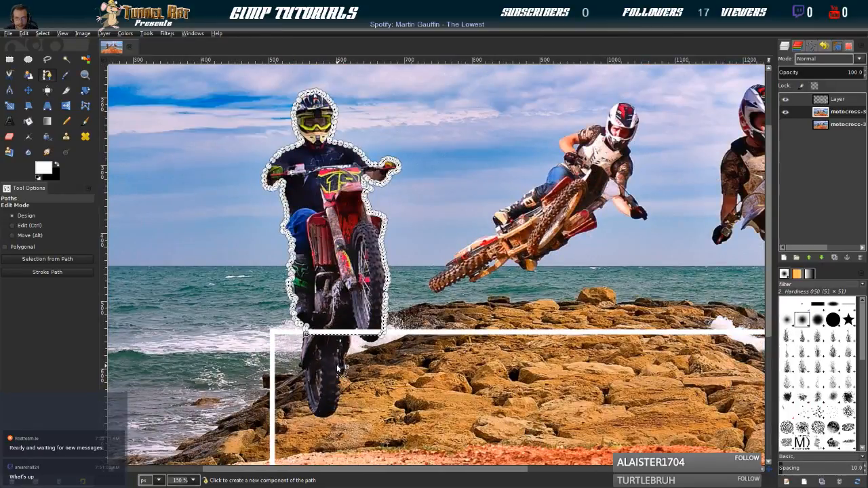
{"action": "scroll", "coordinate": [337, 364], "scroll_direction": "down", "scroll_amount": 1, "text": "ctrl"}
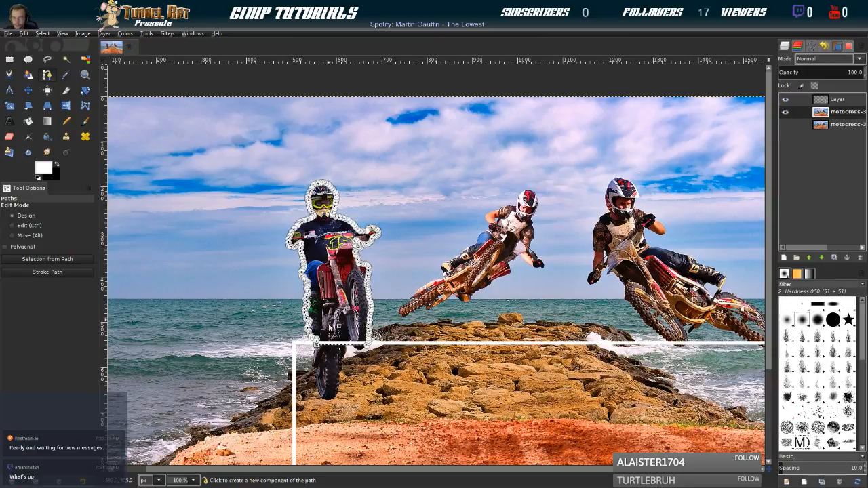
{"action": "left_click", "coordinate": [372, 343]}
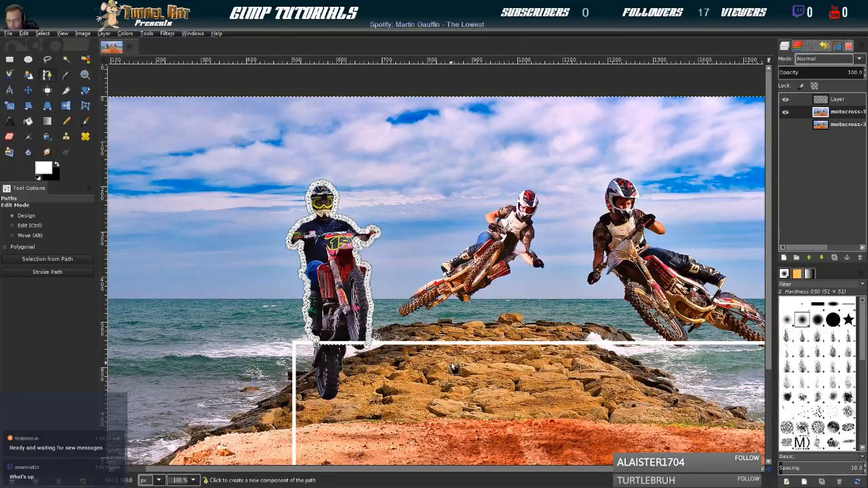
Add a rectangle along the white frame's outer edge to the rider selection, at position 502, 542 and size 1069 × 433 px
{"action": "scroll", "coordinate": [348, 246], "scroll_direction": "down", "scroll_amount": 4}
{"action": "scroll", "coordinate": [349, 246], "scroll_direction": "right", "scroll_amount": 3}
{"action": "scroll", "coordinate": [348, 246], "scroll_direction": "up", "scroll_amount": 1}
{"action": "scroll", "coordinate": [349, 247], "scroll_direction": "left", "scroll_amount": 1}
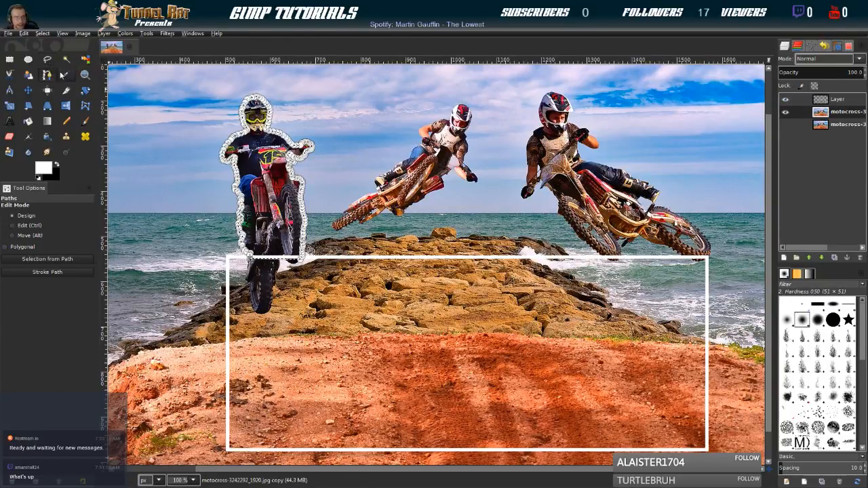
{"action": "left_click", "coordinate": [13, 63]}
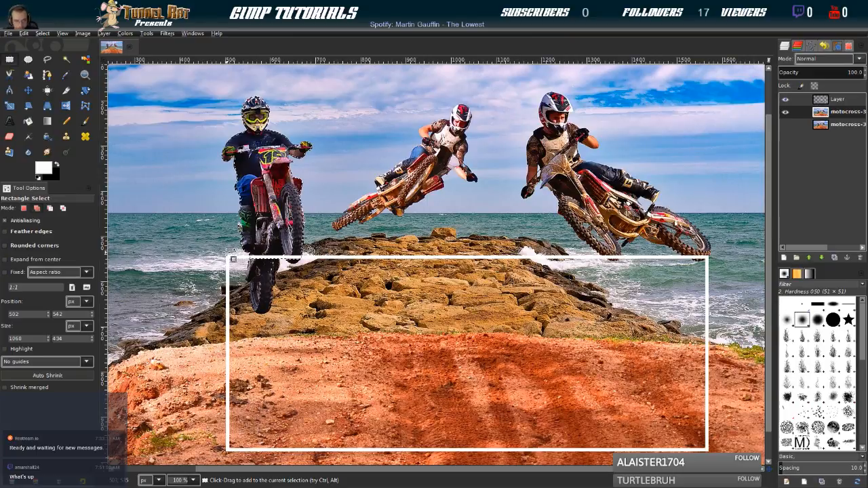
{"action": "scroll", "coordinate": [231, 257], "scroll_direction": "up", "scroll_amount": 2}
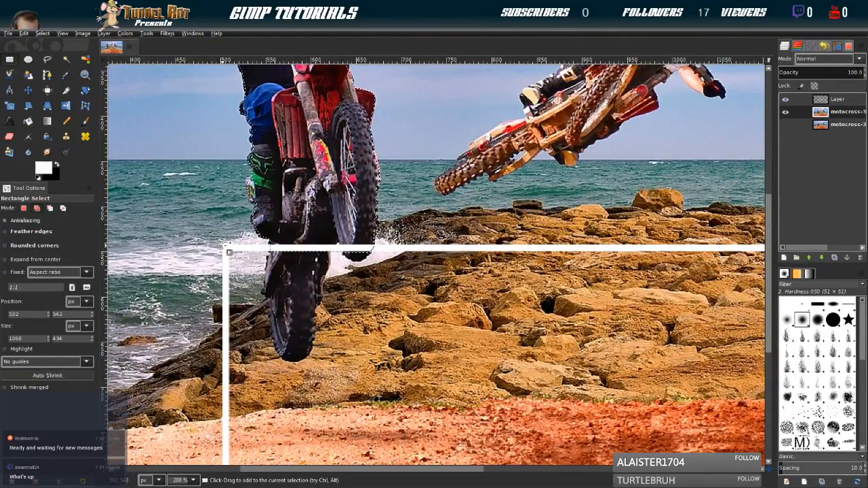
{"action": "scroll", "coordinate": [228, 251], "scroll_direction": "up", "scroll_amount": 2}
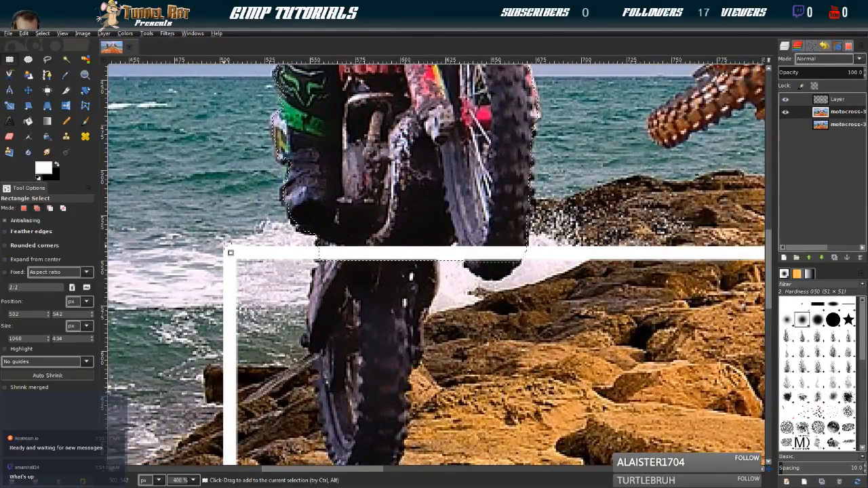
{"action": "left_click_drag", "start_coordinate": [225, 248], "coordinate": [369, 291]}
{"action": "scroll", "coordinate": [372, 291], "scroll_direction": "down", "scroll_amount": 5}
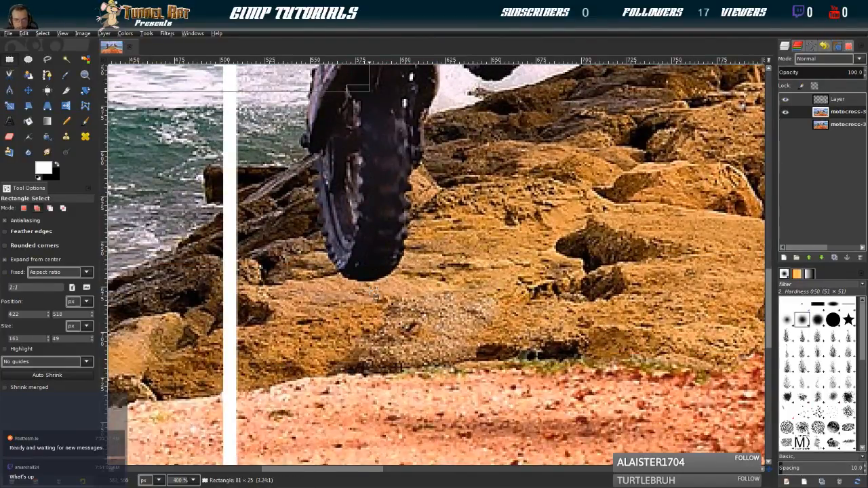
{"action": "scroll", "coordinate": [372, 291], "scroll_direction": "down", "scroll_amount": 5}
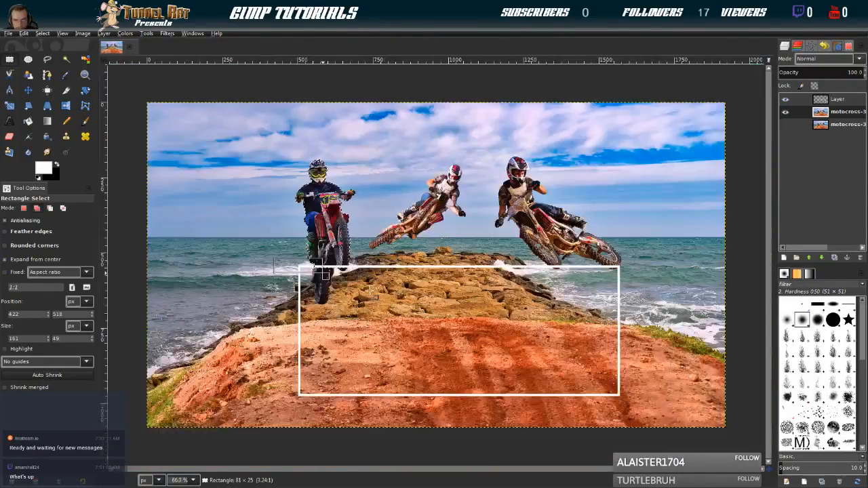
{"action": "scroll", "coordinate": [373, 291], "scroll_direction": "down", "scroll_amount": 1}
{"action": "scroll", "coordinate": [372, 292], "scroll_direction": "up", "scroll_amount": 1}
{"action": "left_click_drag", "start_coordinate": [299, 266], "coordinate": [625, 401]}
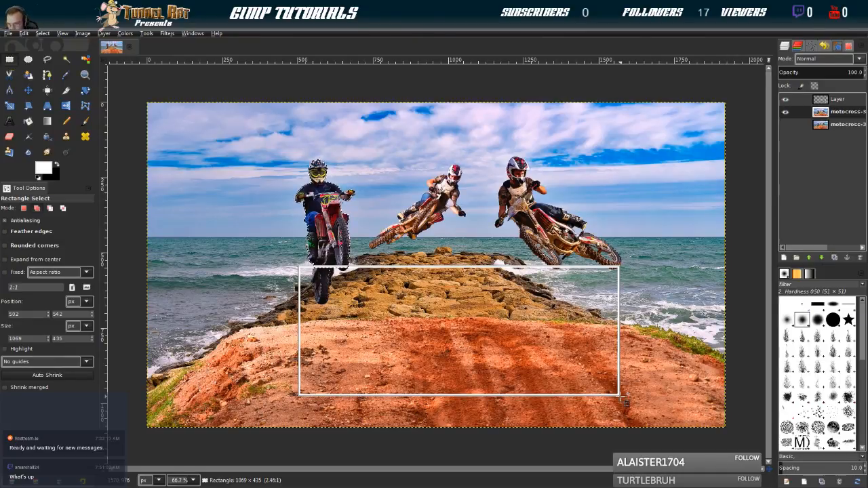
{"action": "left_click_drag", "start_coordinate": [624, 400], "coordinate": [624, 401]}
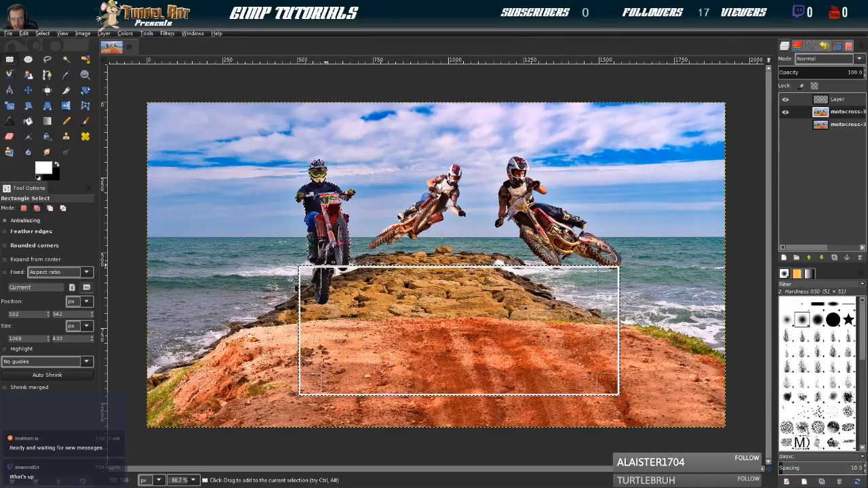
{"action": "scroll", "coordinate": [329, 266], "scroll_direction": "up", "scroll_amount": 3, "text": "ctrl"}
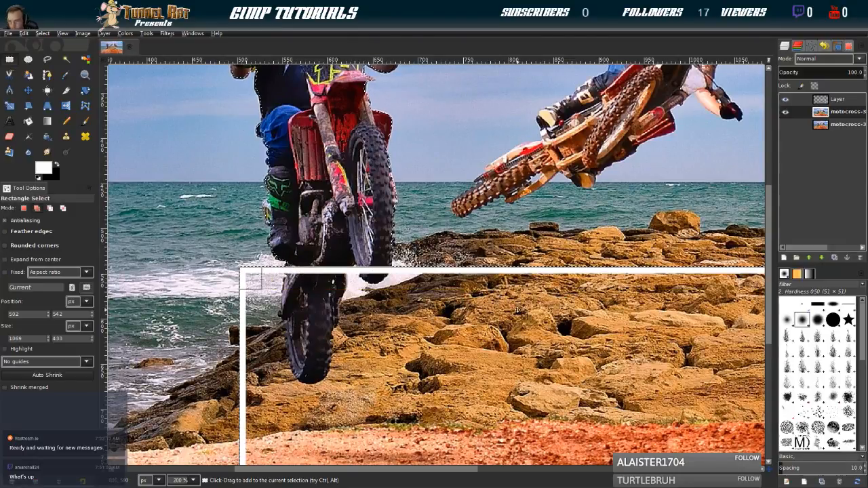
{"action": "scroll", "coordinate": [353, 350], "scroll_direction": "down", "scroll_amount": 3, "text": "ctrl"}
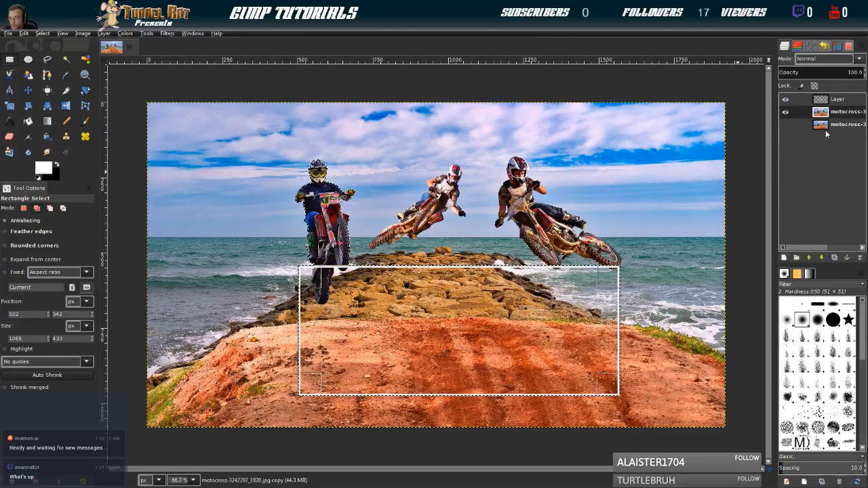
Check the hidden original layer briefly, then invert the selection to cover everything outside the rider and frame
{"action": "left_click", "coordinate": [785, 125]}
{"action": "left_click", "coordinate": [784, 124]}
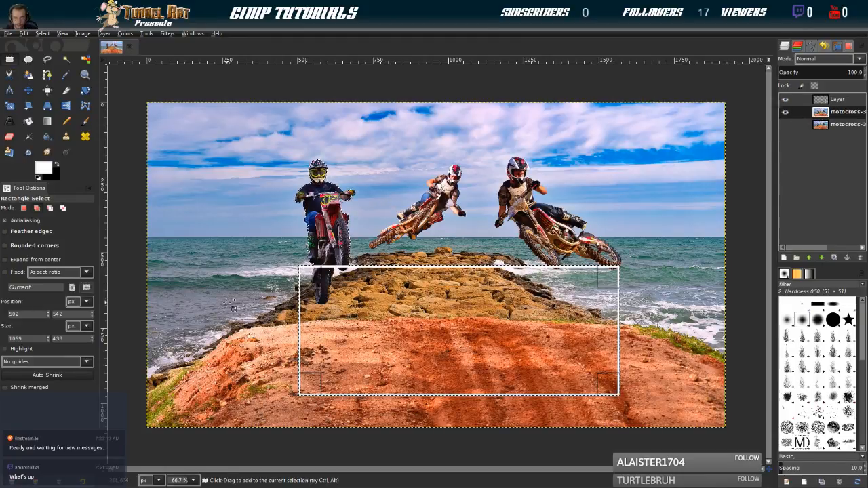
{"action": "left_click", "coordinate": [43, 32]}
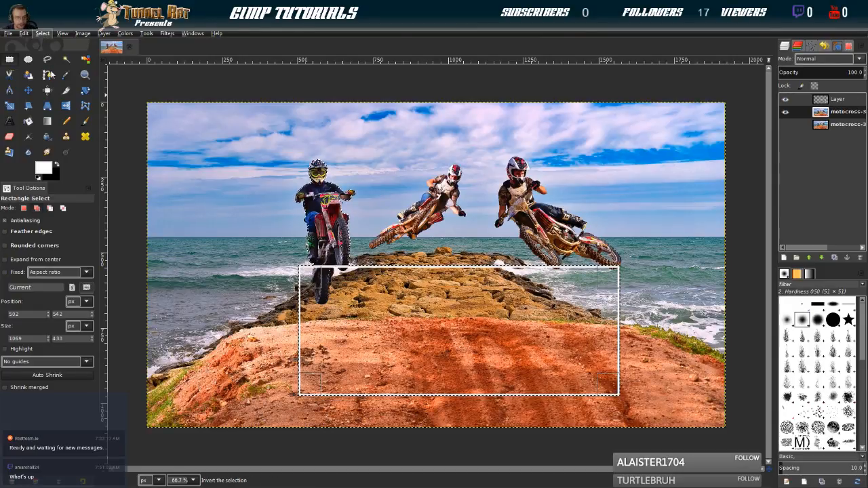
{"action": "left_click", "coordinate": [51, 74]}
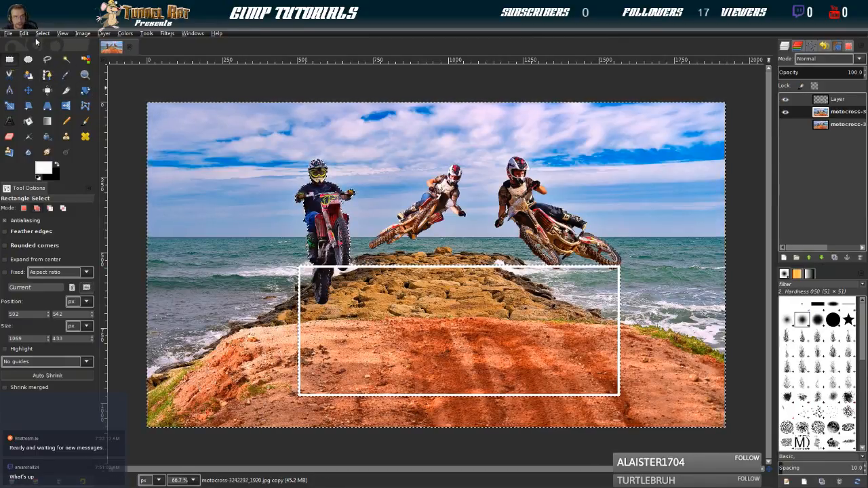
Try to clear the selected area on the photo's copy layer and undo the clearing
{"action": "left_click", "coordinate": [28, 32]}
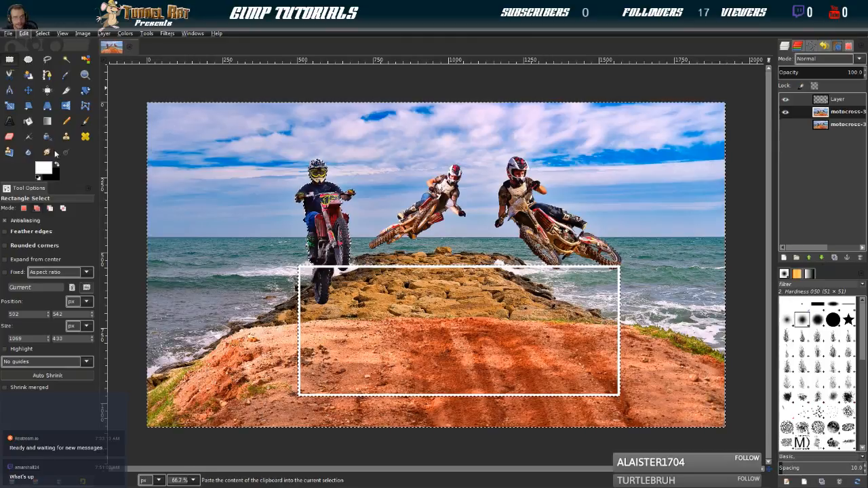
{"action": "left_click", "coordinate": [47, 196]}
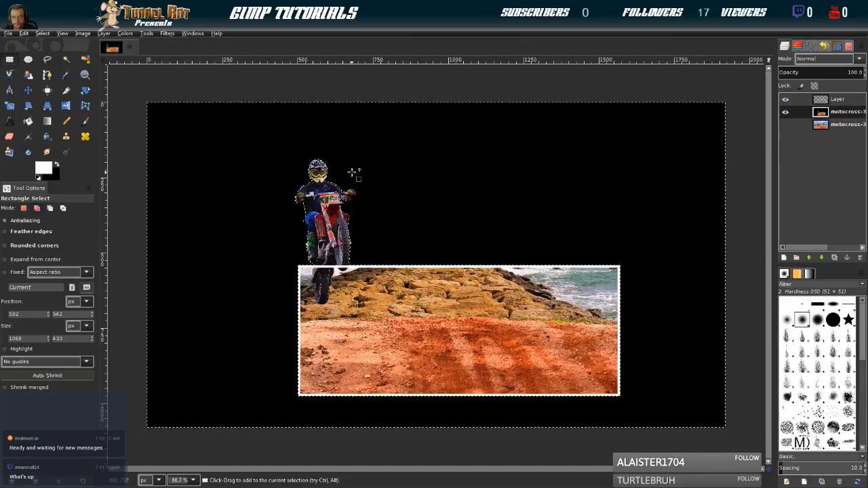
{"action": "key", "text": "ctrl+z"}
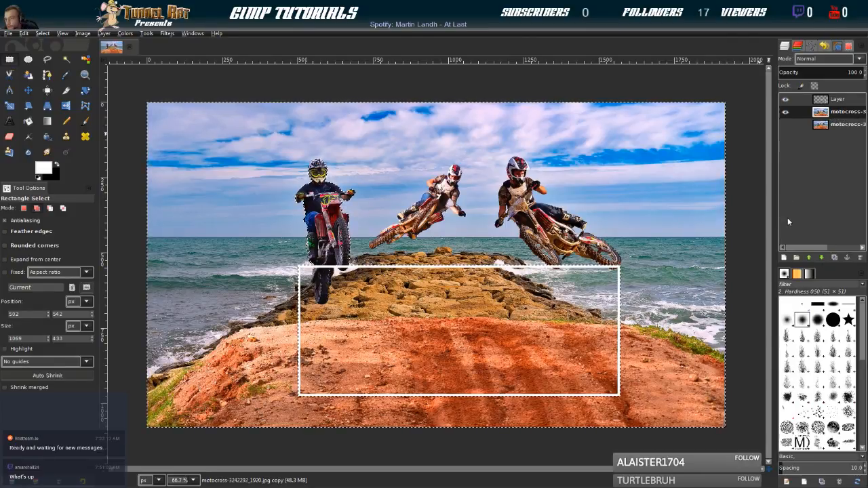
Add an alpha channel to the photo's copy layer and delete the area outside the rider and frame
{"action": "key", "text": "ctrl+z"}
{"action": "key", "text": "ctrl+z"}
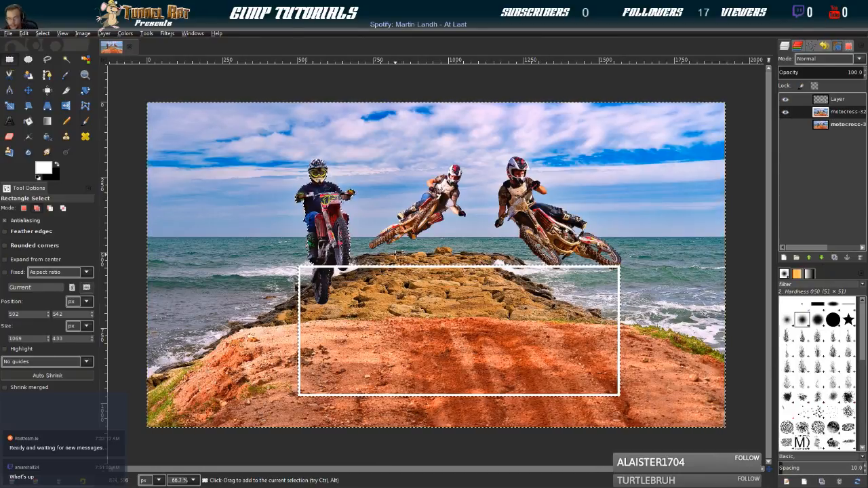
{"action": "key", "text": "Delete"}
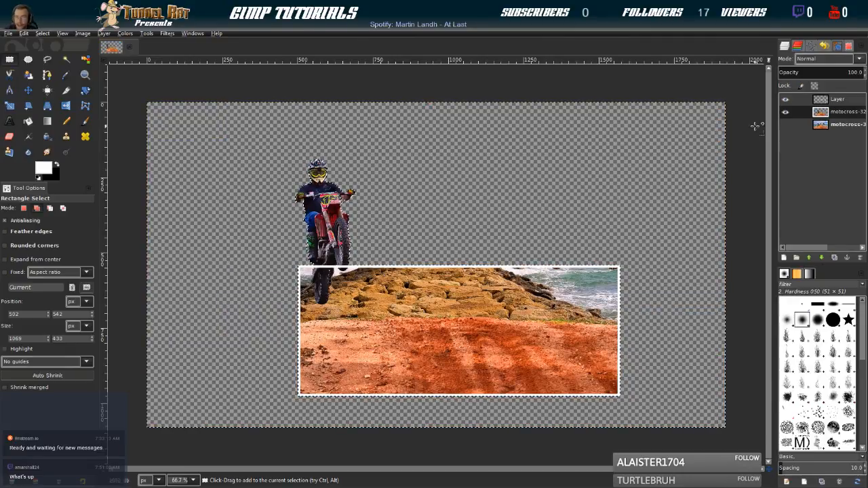
Toggle the original photo layer's visibility to compare the cut-out with the full image, leaving it hidden
{"action": "left_click", "coordinate": [783, 126]}
{"action": "left_click", "coordinate": [783, 126]}
{"action": "left_click", "coordinate": [784, 126]}
{"action": "left_click", "coordinate": [783, 127]}
{"action": "left_click", "coordinate": [783, 127]}
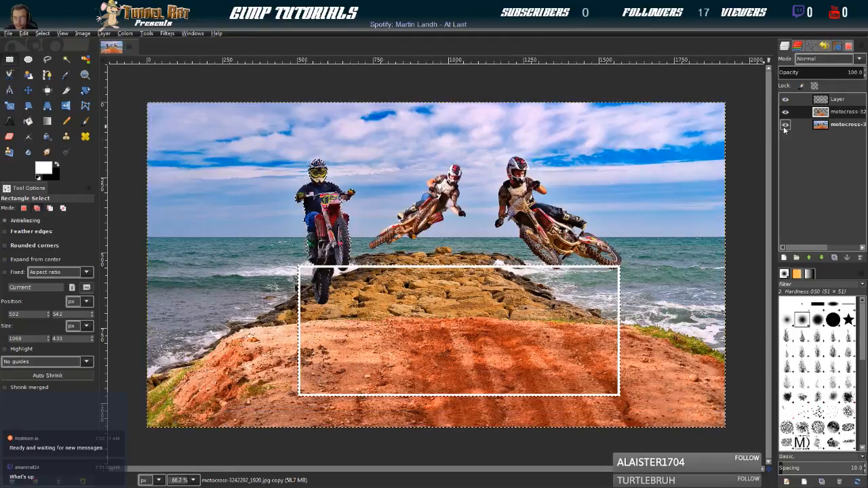
{"action": "left_click", "coordinate": [784, 126]}
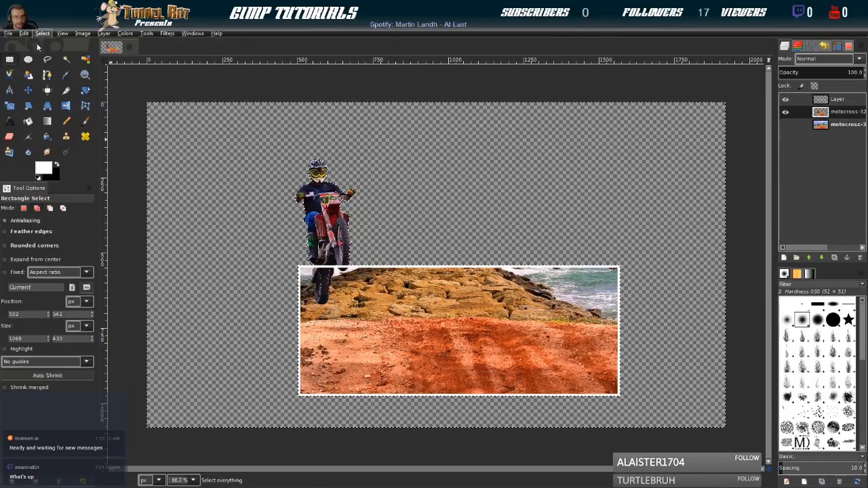
Clear the selection, then undo that and the deletion of the area outside the rider and frame
{"action": "key", "text": "shift+ctrl+a"}
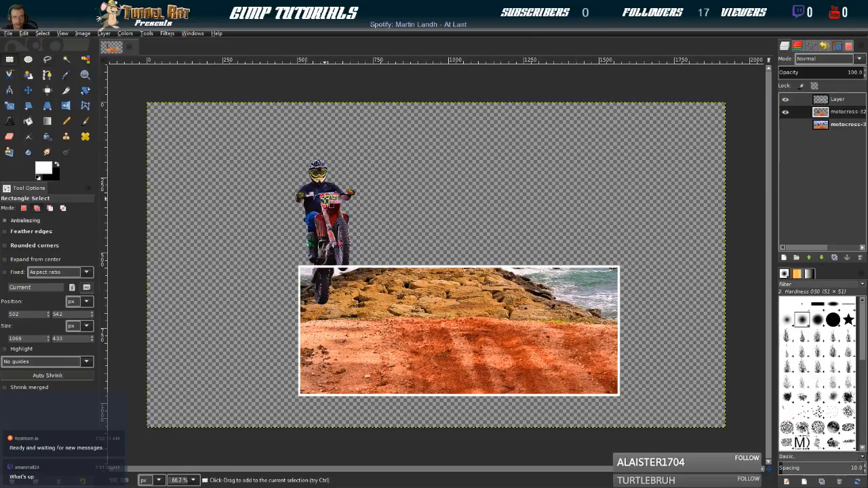
{"action": "key", "text": "ctrl+z"}
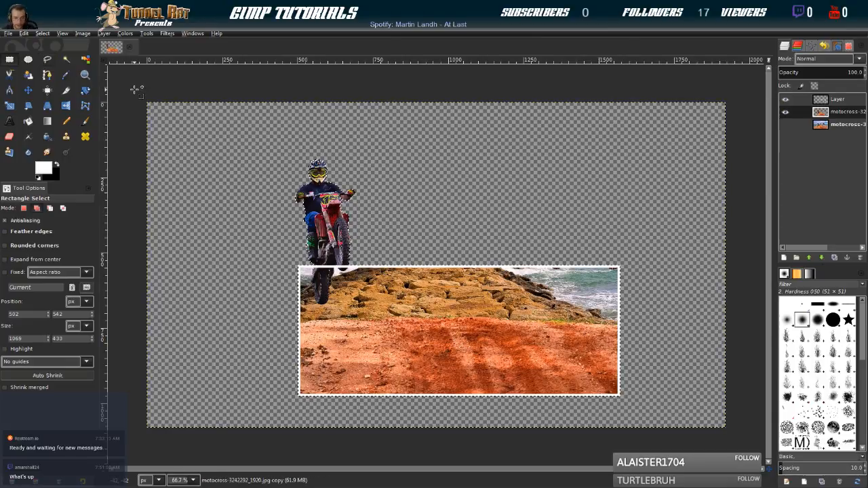
{"action": "key", "text": "ctrl+z"}
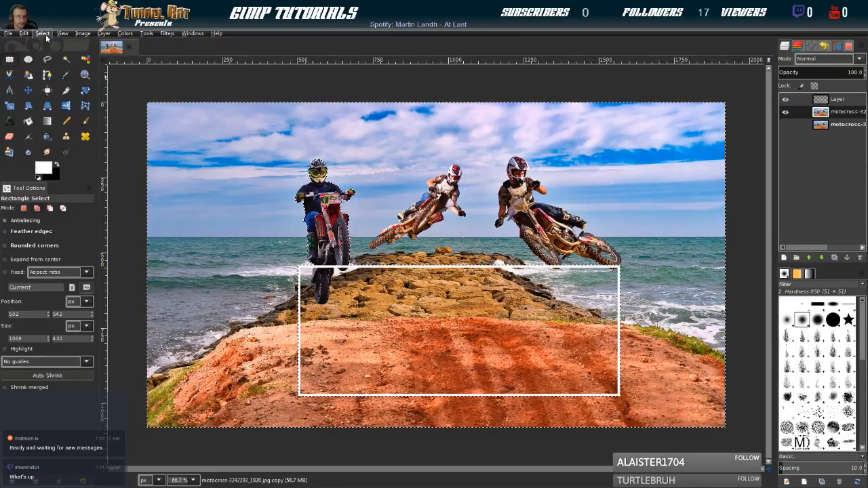
Enable feathered edges with radius 5, delete the area outside the rider and frame from the copy layer, and deselect
{"action": "left_click", "coordinate": [5, 233]}
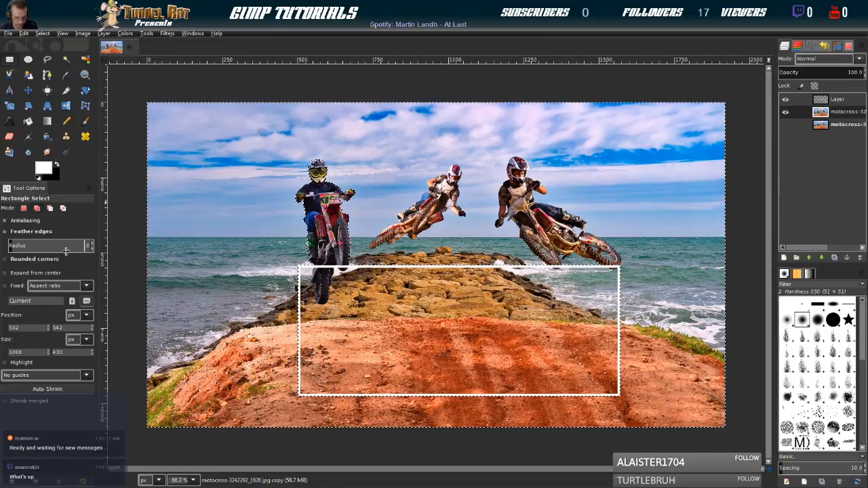
{"action": "type", "text": "5."}
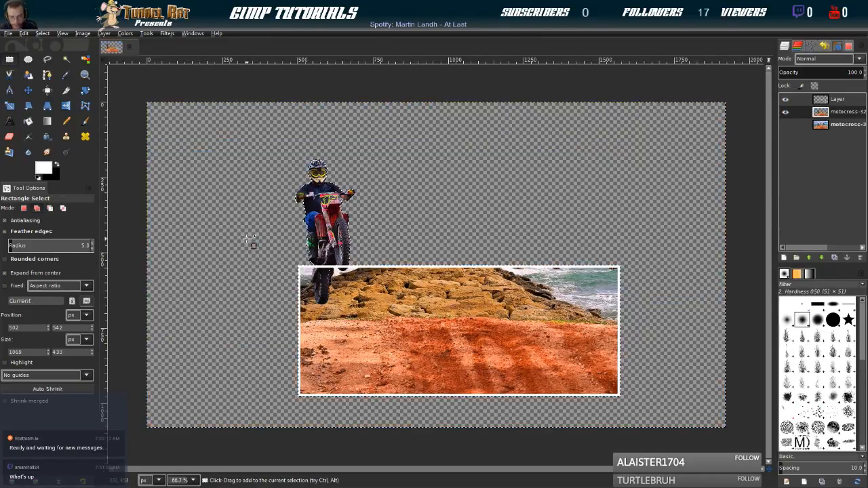
{"action": "left_click", "coordinate": [45, 33]}
{"action": "left_click", "coordinate": [47, 53]}
{"action": "scroll", "coordinate": [419, 292], "scroll_direction": "up", "scroll_amount": 2}
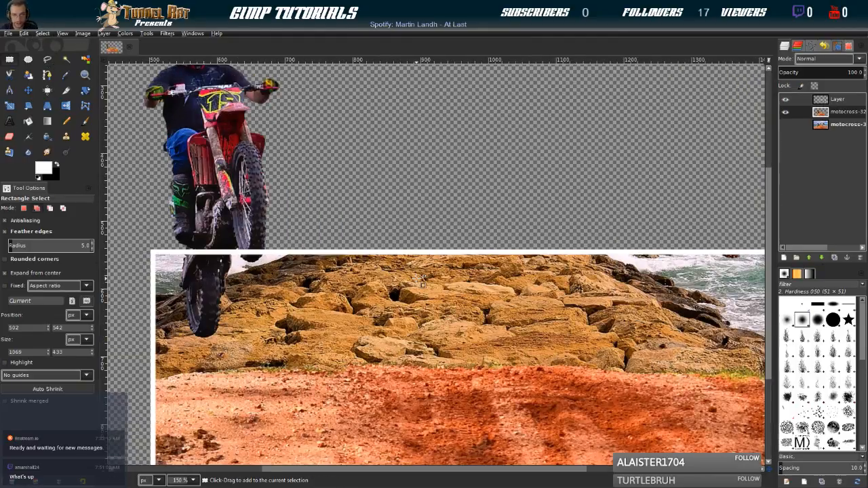
{"action": "left_click_drag", "start_coordinate": [157, 82], "coordinate": [258, 260]}
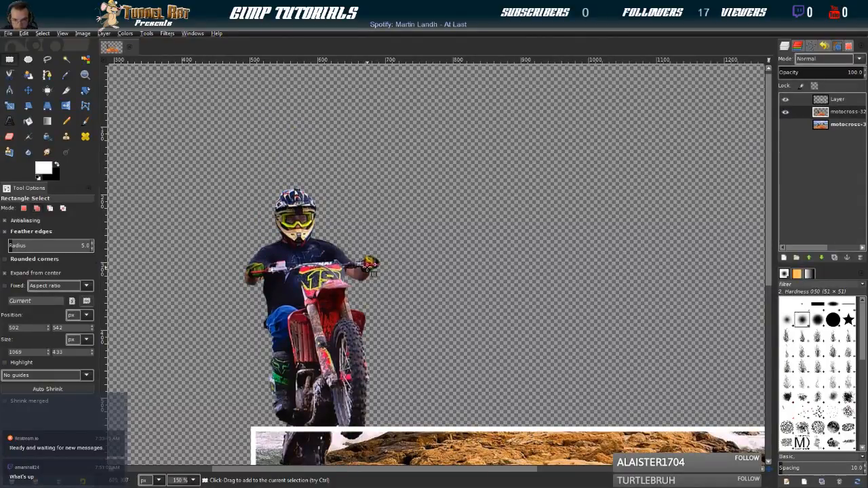
{"action": "scroll", "coordinate": [397, 352], "scroll_direction": "down", "scroll_amount": 3}
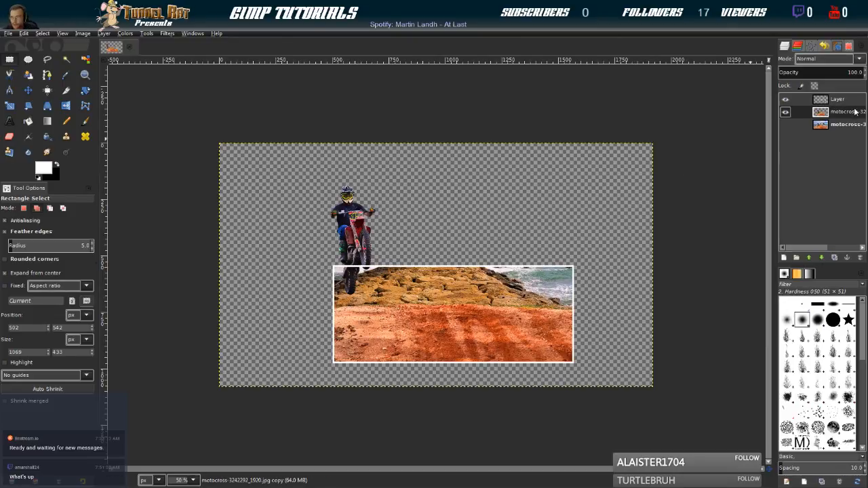
Move the frame layer below the rider cut-out, then show and duplicate the original photo layer
{"action": "left_click_drag", "start_coordinate": [832, 100], "coordinate": [831, 128]}
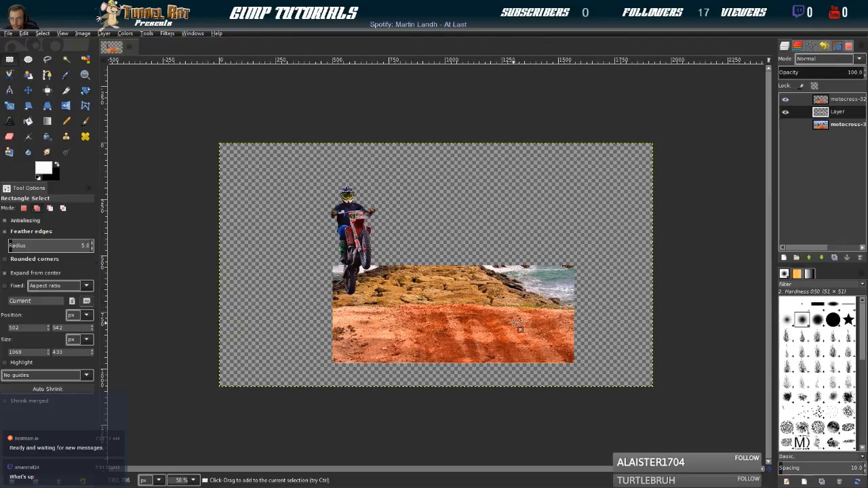
{"action": "left_click", "coordinate": [785, 124]}
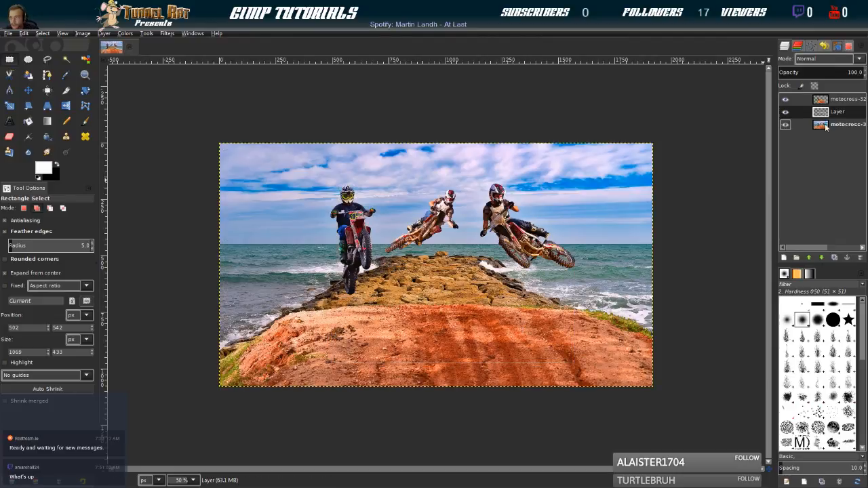
{"action": "left_click", "coordinate": [823, 124]}
{"action": "left_click", "coordinate": [835, 258]}
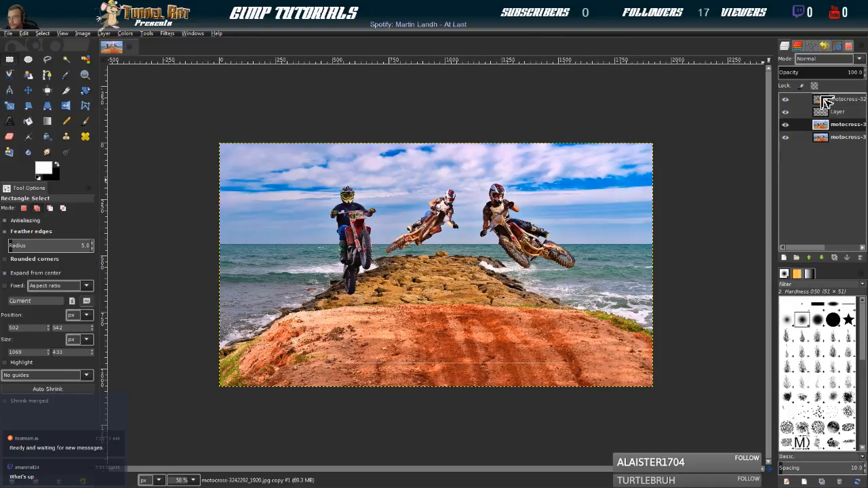
{"action": "left_click_drag", "start_coordinate": [823, 99], "coordinate": [824, 121]}
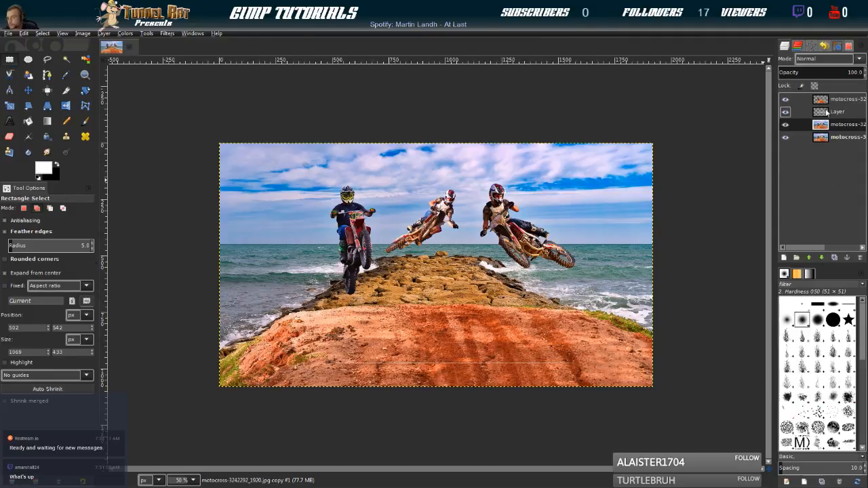
Hide the rider cut-out layer and load the path named Selection as a selection around the frame
{"action": "left_click", "coordinate": [825, 114]}
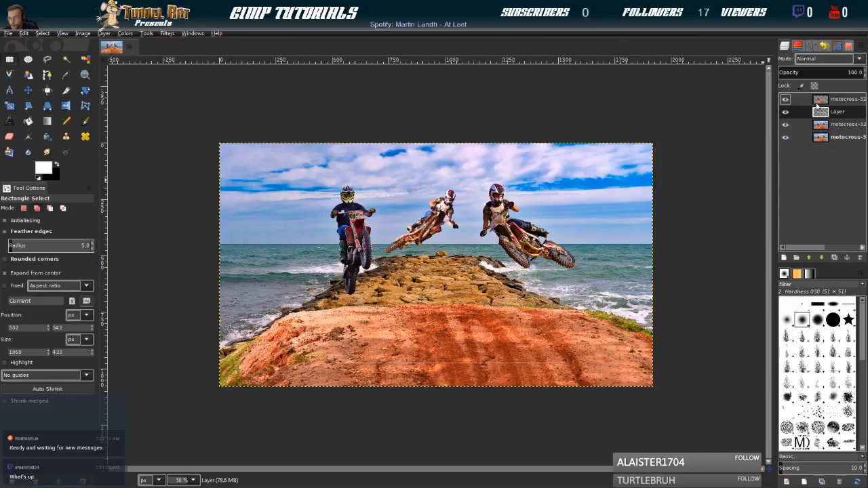
{"action": "left_click", "coordinate": [786, 99]}
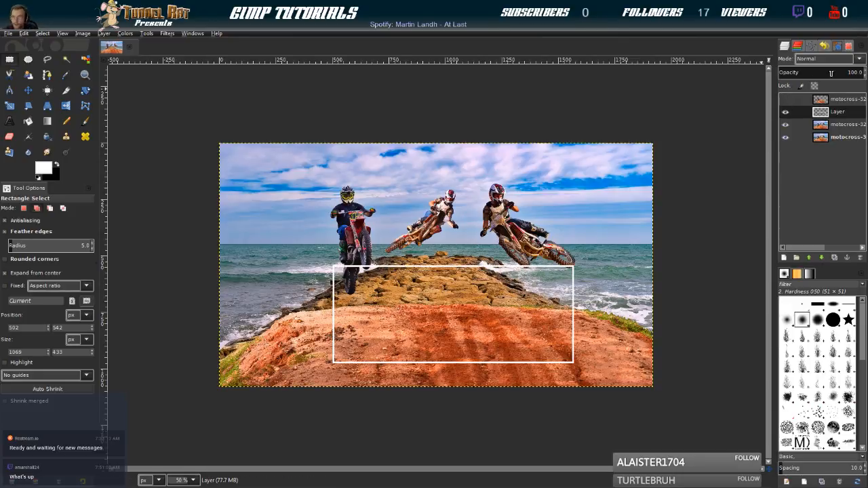
{"action": "left_click", "coordinate": [811, 45]}
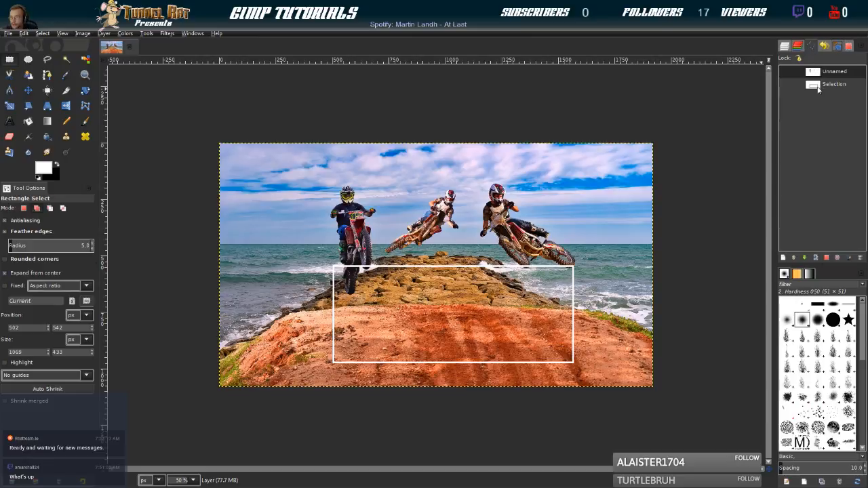
{"action": "left_click", "coordinate": [819, 87]}
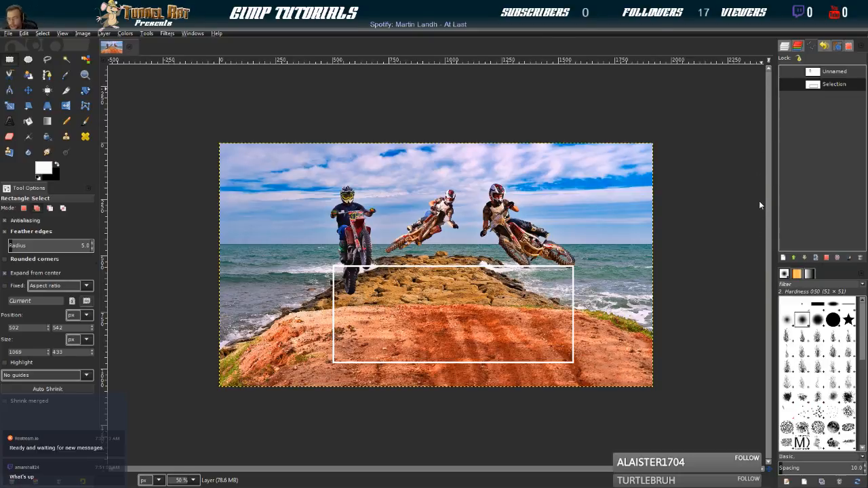
{"action": "left_click", "coordinate": [798, 45]}
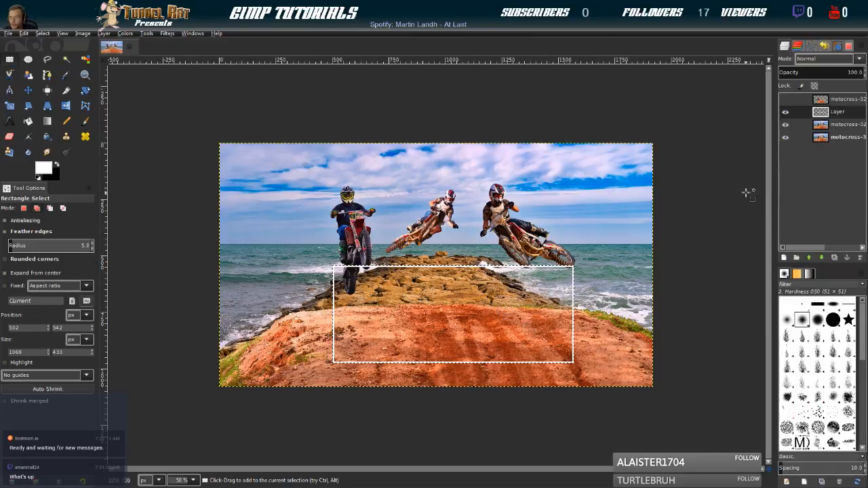
Hide the original photo, delete everything outside the frame from its new duplicate using an inverted selection, and deselect
{"action": "left_click", "coordinate": [825, 126]}
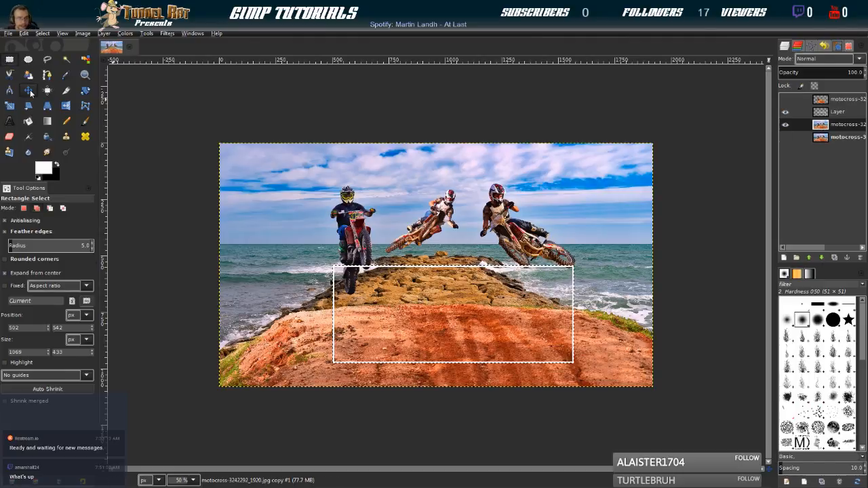
{"action": "left_click", "coordinate": [41, 33]}
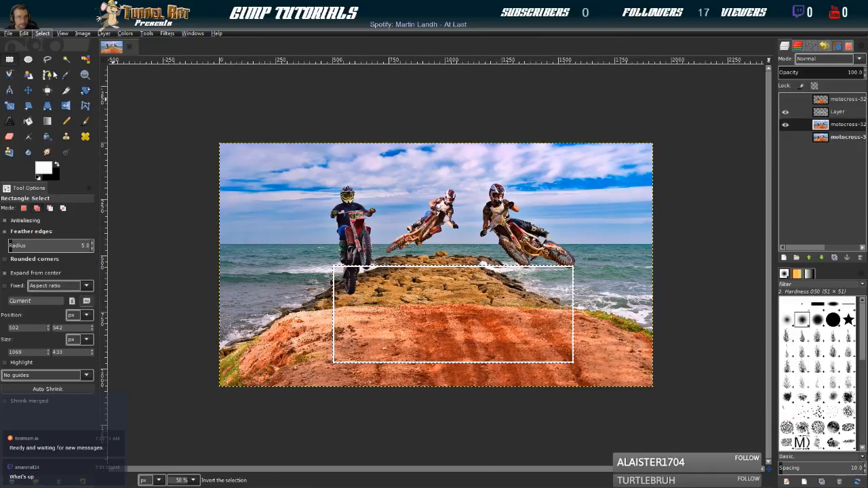
{"action": "left_click", "coordinate": [53, 75]}
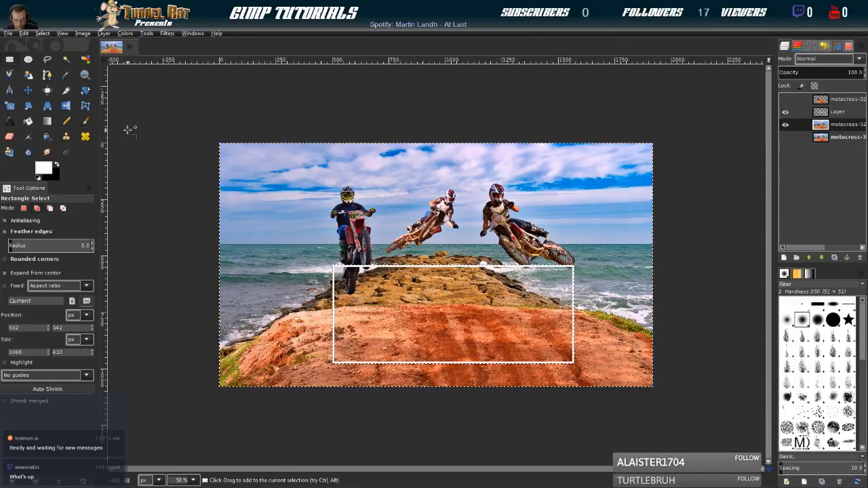
{"action": "key", "text": "Delete"}
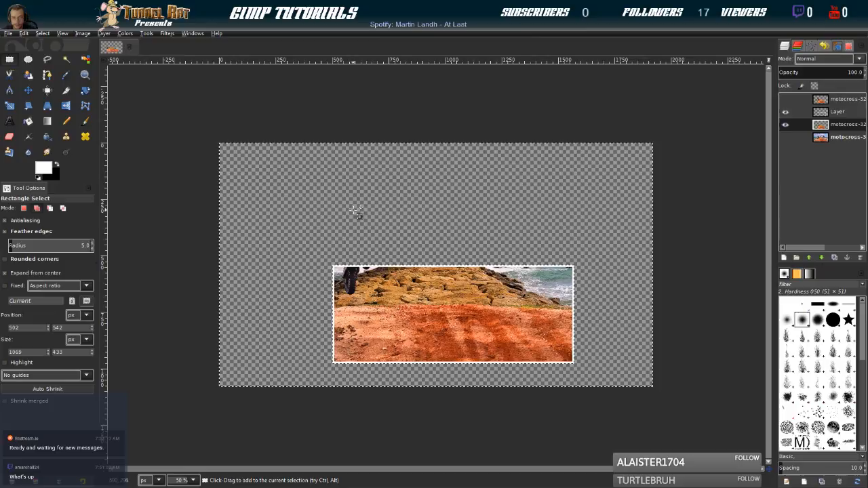
{"action": "left_click", "coordinate": [822, 116]}
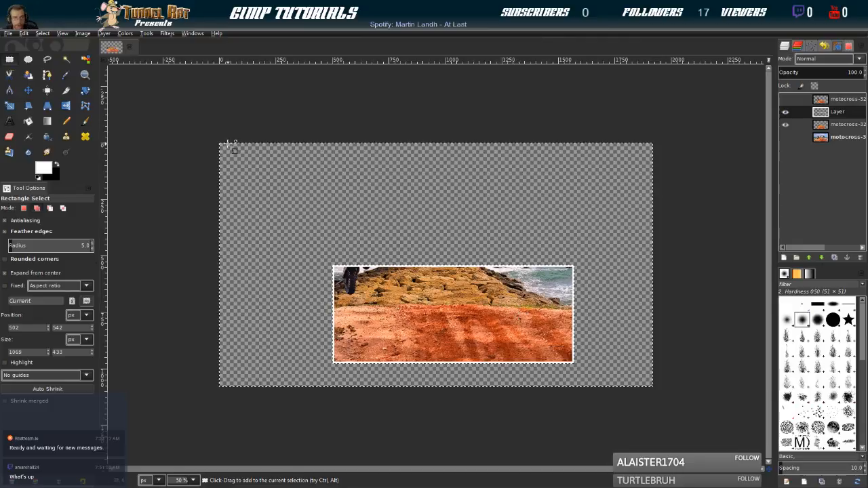
{"action": "left_click", "coordinate": [44, 31]}
{"action": "left_click", "coordinate": [52, 59]}
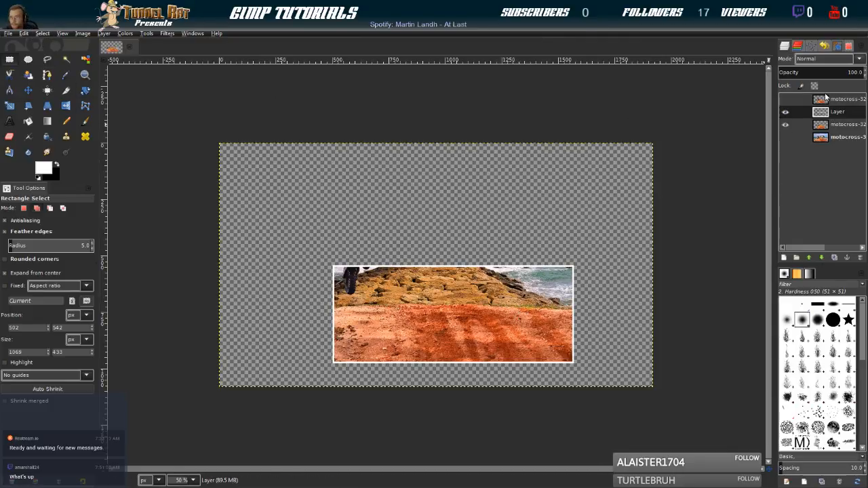
Show the rider cut-out layer again and move the frame layer to the top of the stack
{"action": "left_click", "coordinate": [826, 98]}
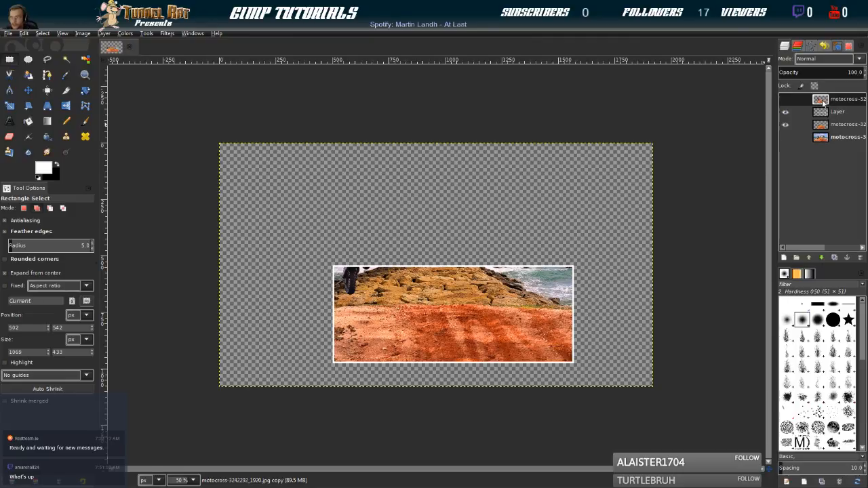
{"action": "left_click", "coordinate": [785, 99]}
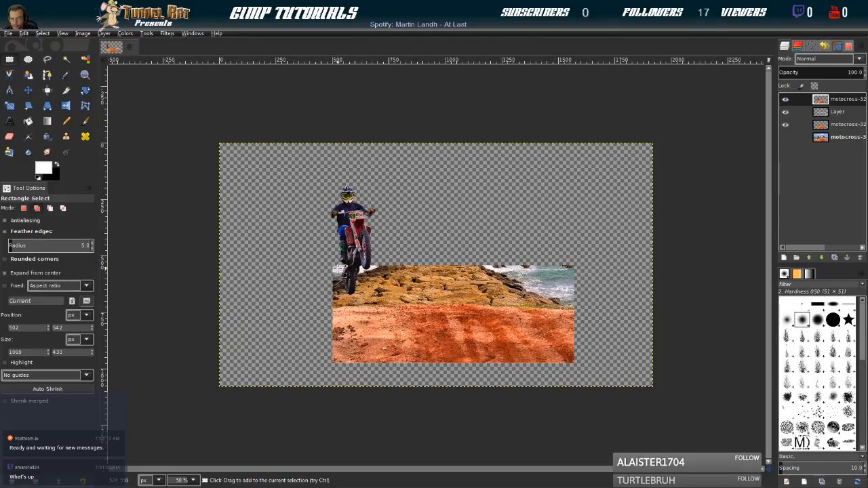
{"action": "left_click_drag", "start_coordinate": [820, 117], "coordinate": [831, 98]}
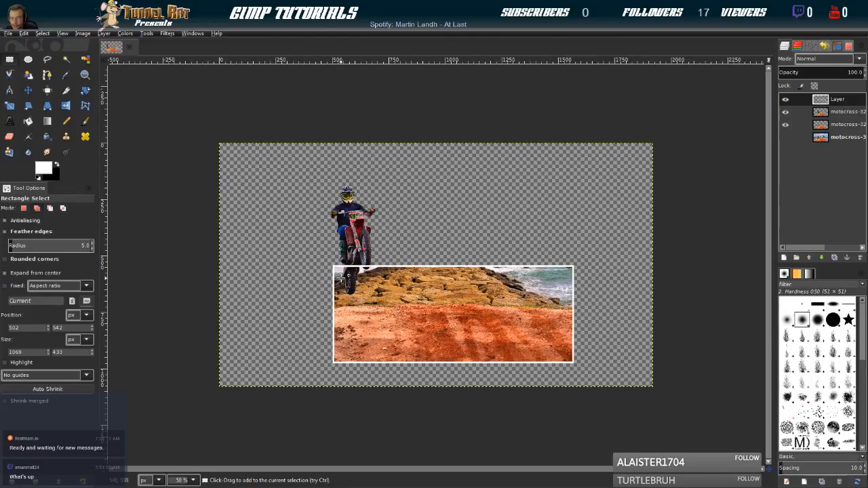
Load the frame's path as a selection and shrink it towards the frame's inner edge
{"action": "left_click", "coordinate": [813, 46]}
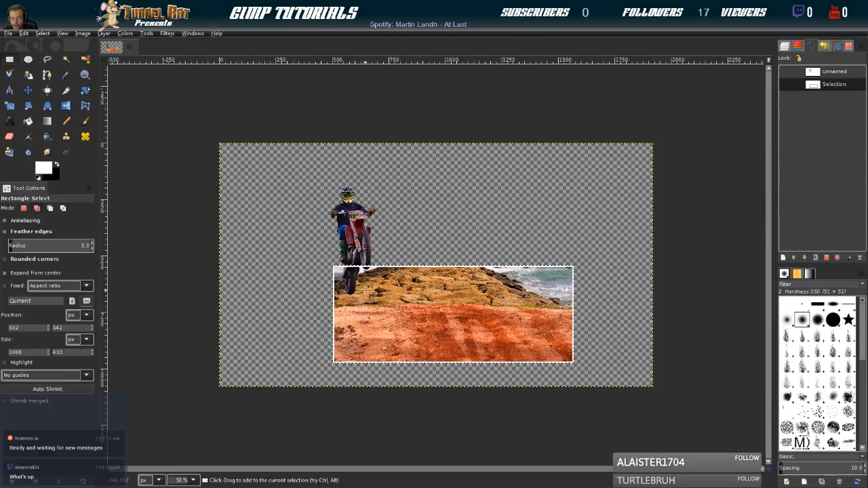
{"action": "scroll", "coordinate": [347, 316], "scroll_direction": "up", "scroll_amount": 2}
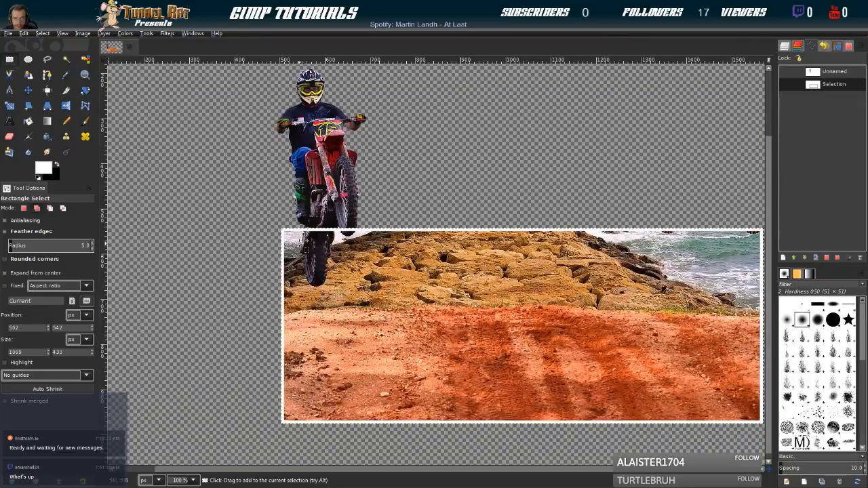
{"action": "left_click", "coordinate": [41, 34]}
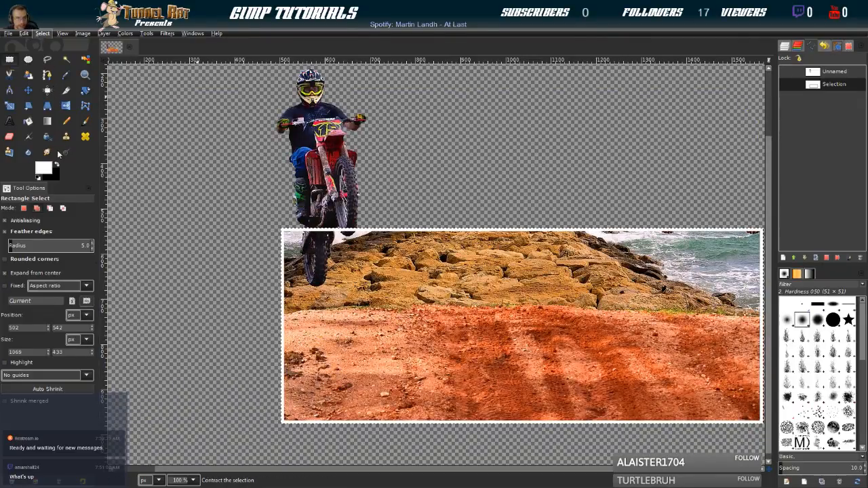
{"action": "left_click", "coordinate": [43, 152]}
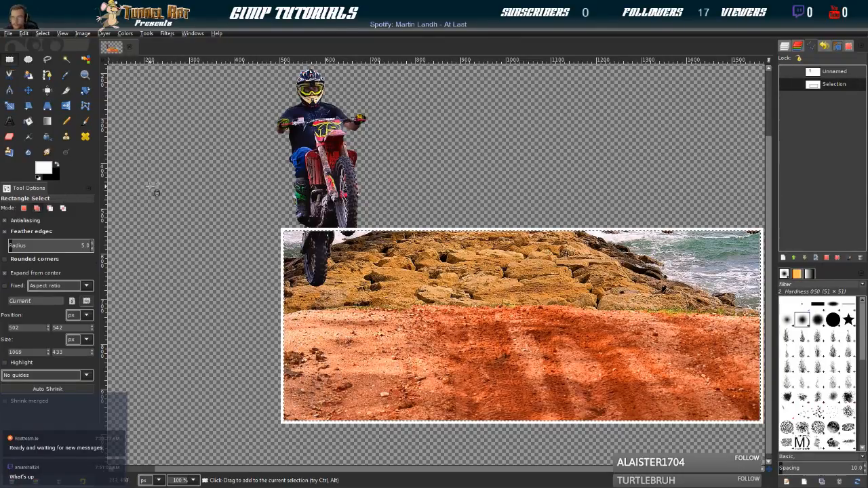
Undo the selection shrinking and delete the area inside the frame from the rider cut-out layer
{"action": "left_click", "coordinate": [785, 46]}
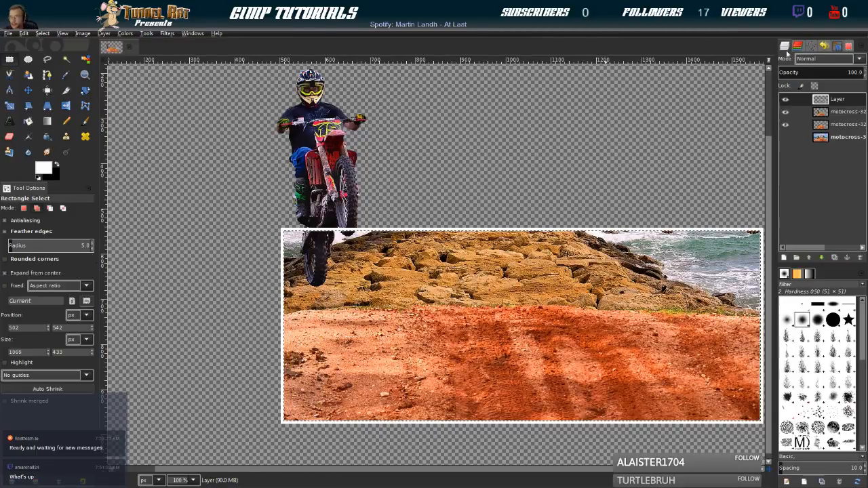
{"action": "left_click", "coordinate": [821, 115]}
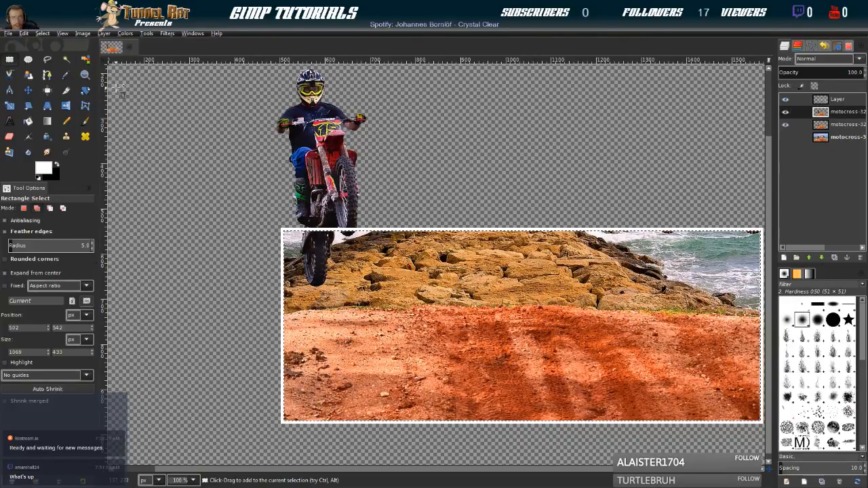
{"action": "left_click", "coordinate": [24, 32]}
{"action": "left_click", "coordinate": [28, 44]}
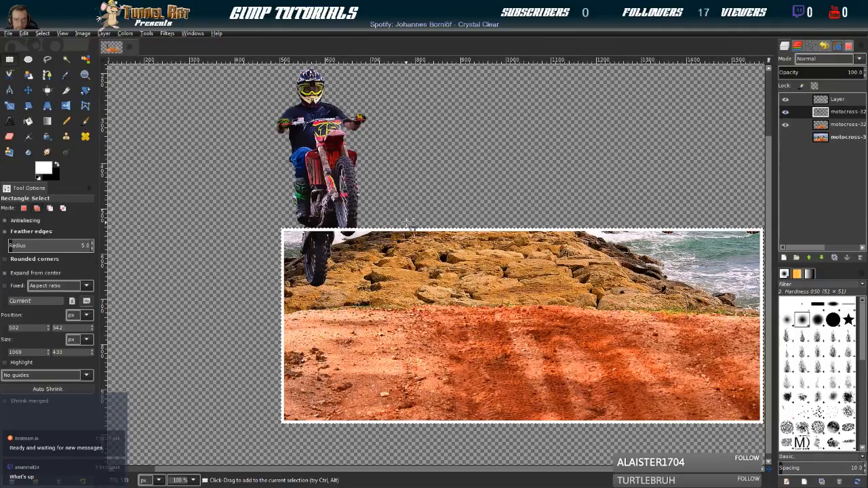
Compare the composition with and without the framed background layer to examine where the rider cut-out meets the frame
{"action": "left_click", "coordinate": [786, 124]}
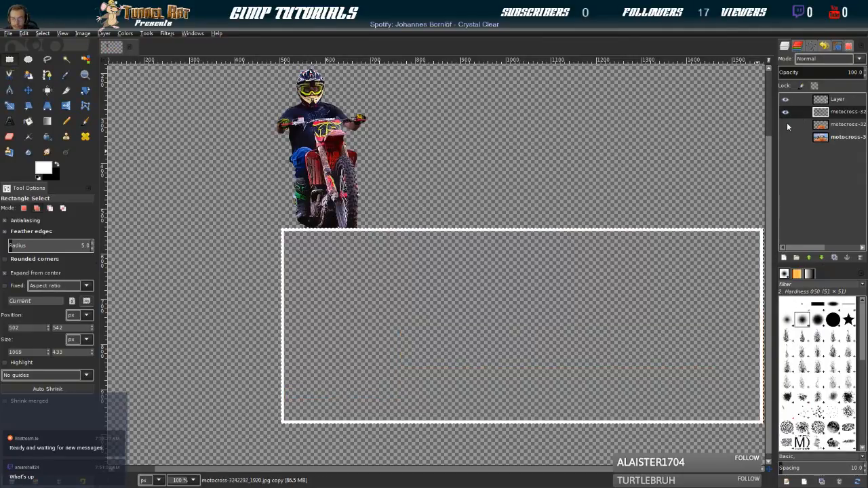
{"action": "left_click", "coordinate": [786, 125]}
{"action": "left_click", "coordinate": [786, 125]}
{"action": "left_click", "coordinate": [786, 124]}
{"action": "left_click", "coordinate": [786, 125]}
{"action": "left_click", "coordinate": [786, 125]}
{"action": "left_click", "coordinate": [786, 125]}
{"action": "left_click", "coordinate": [786, 125]}
{"action": "left_click", "coordinate": [786, 125]}
{"action": "left_click", "coordinate": [786, 125]}
{"action": "left_click", "coordinate": [786, 125]}
{"action": "left_click", "coordinate": [786, 125]}
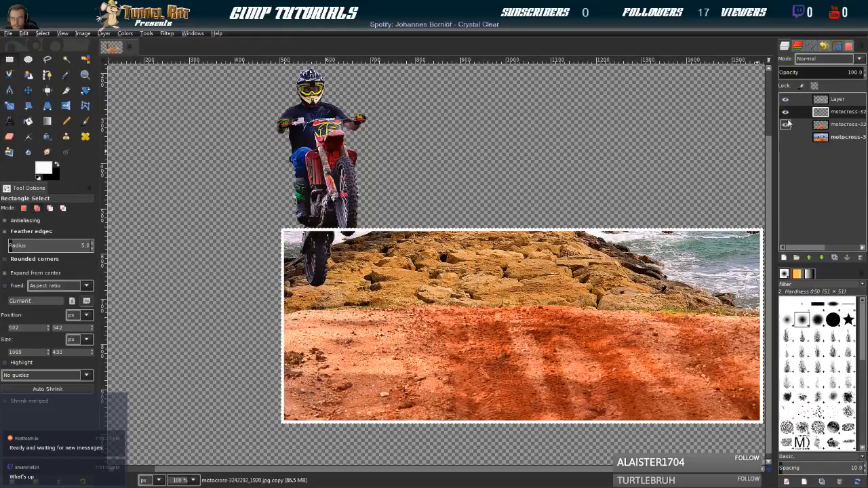
Hide the frame layer and check the rider cut-out and background layers individually where the bike crosses the frame edge
{"action": "left_click", "coordinate": [787, 100]}
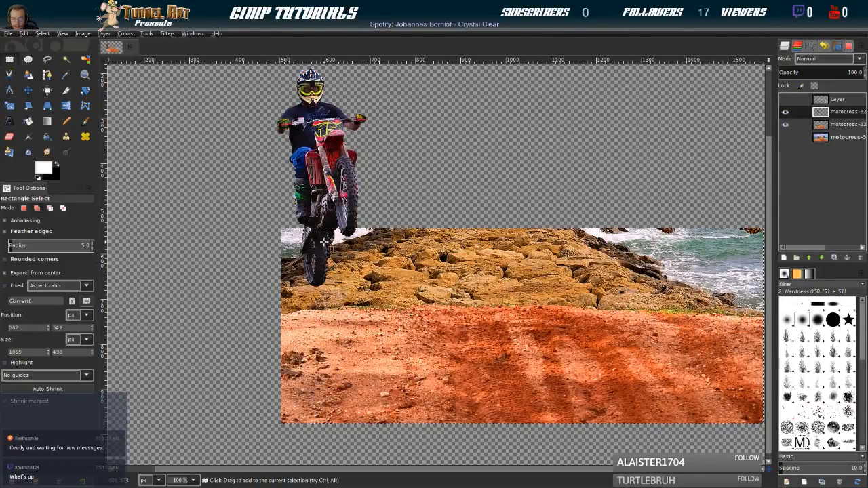
{"action": "left_click", "coordinate": [826, 126]}
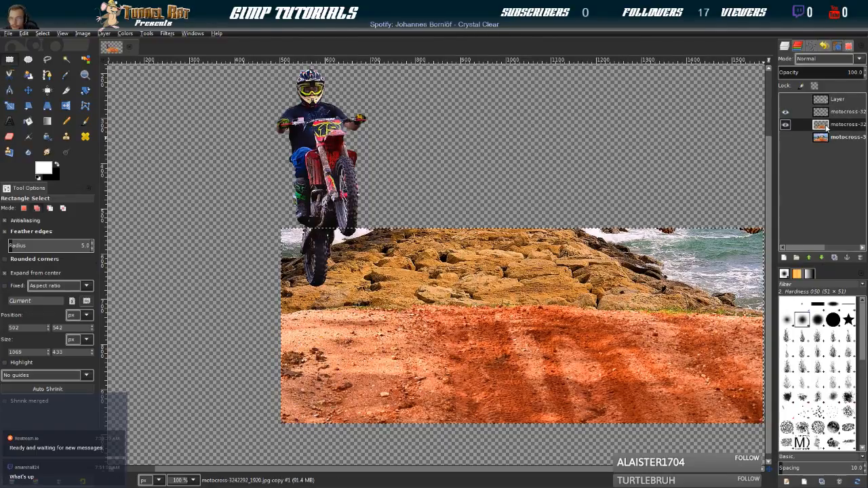
{"action": "left_click", "coordinate": [786, 112]}
{"action": "left_click", "coordinate": [786, 111]}
{"action": "left_click", "coordinate": [786, 125]}
{"action": "left_click", "coordinate": [786, 125]}
{"action": "left_click", "coordinate": [816, 114]}
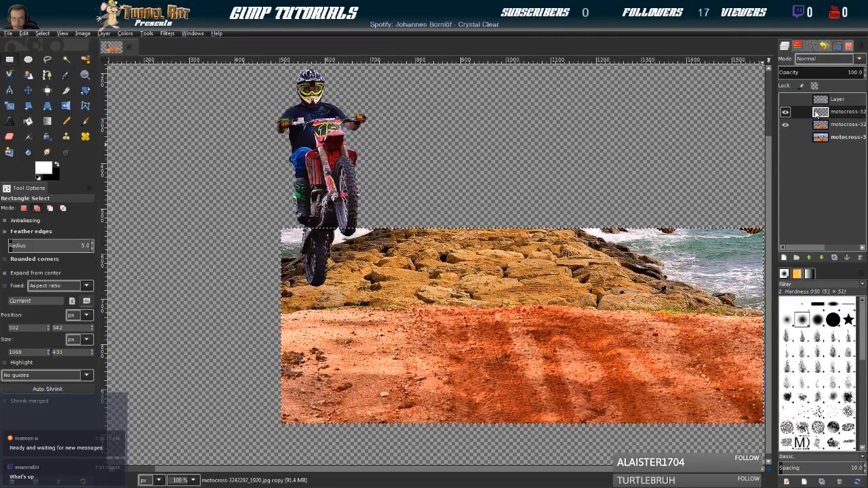
{"action": "left_click", "coordinate": [785, 112]}
{"action": "left_click", "coordinate": [785, 112]}
{"action": "left_click", "coordinate": [784, 112]}
{"action": "left_click", "coordinate": [785, 112]}
{"action": "left_click", "coordinate": [784, 113]}
{"action": "left_click", "coordinate": [784, 113]}
{"action": "left_click", "coordinate": [784, 112]}
{"action": "left_click", "coordinate": [784, 112]}
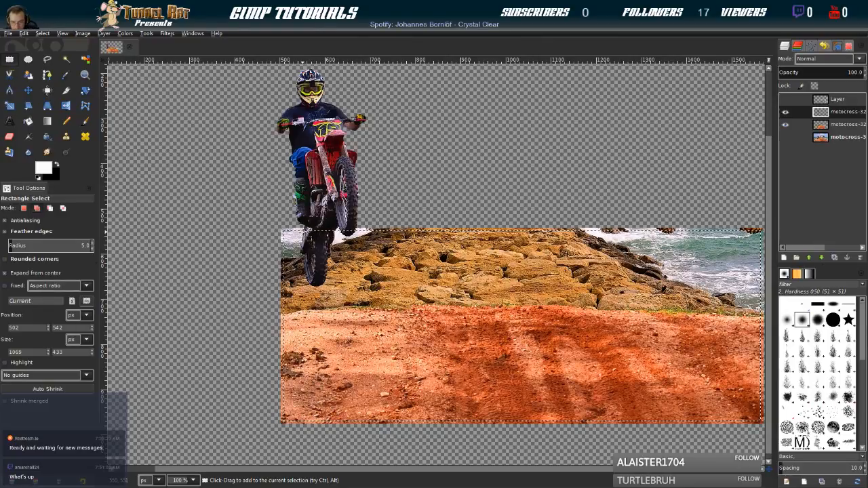
On the framed background layer, trace a closed path around the bike parts that overlap the frame's upper border
{"action": "left_click", "coordinate": [829, 125]}
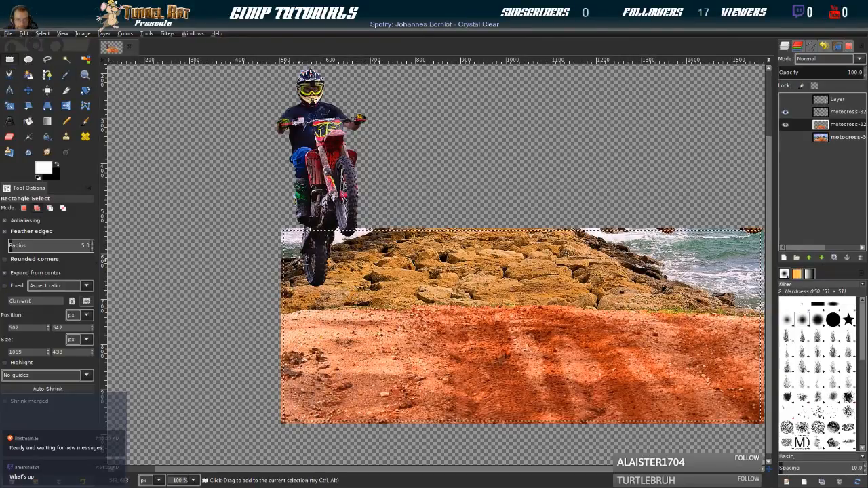
{"action": "left_click", "coordinate": [28, 121]}
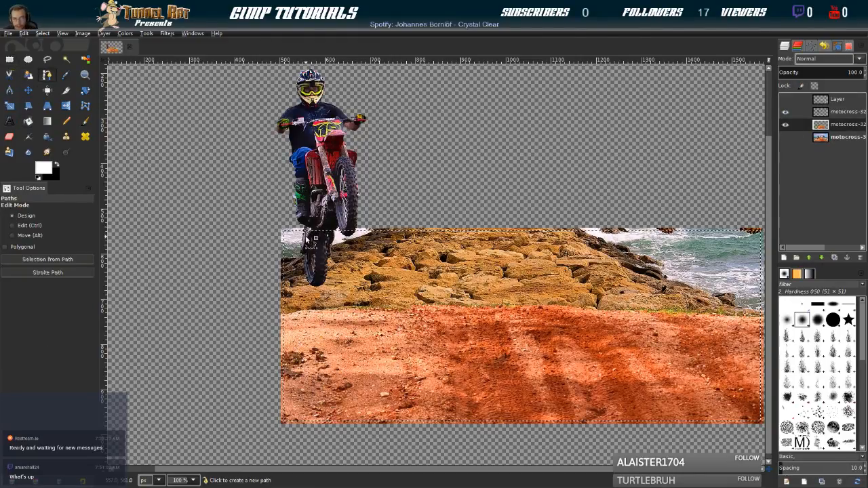
{"action": "scroll", "coordinate": [310, 239], "scroll_direction": "up", "scroll_amount": 4}
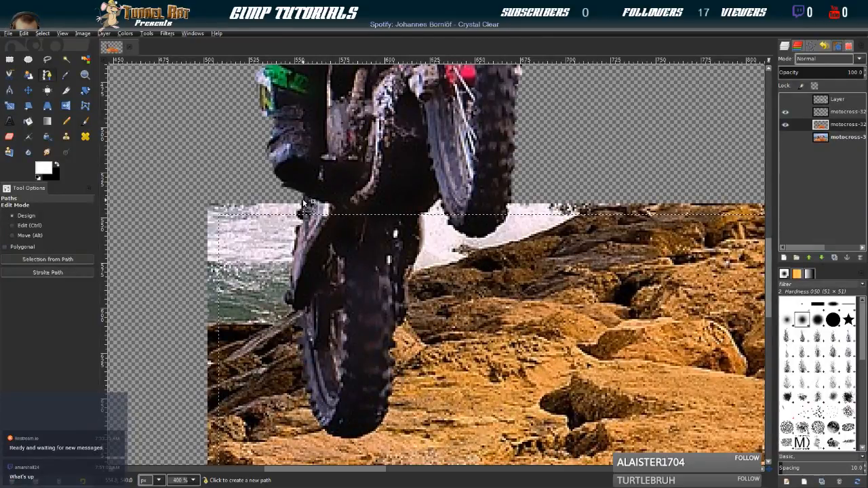
{"action": "left_click", "coordinate": [303, 202]}
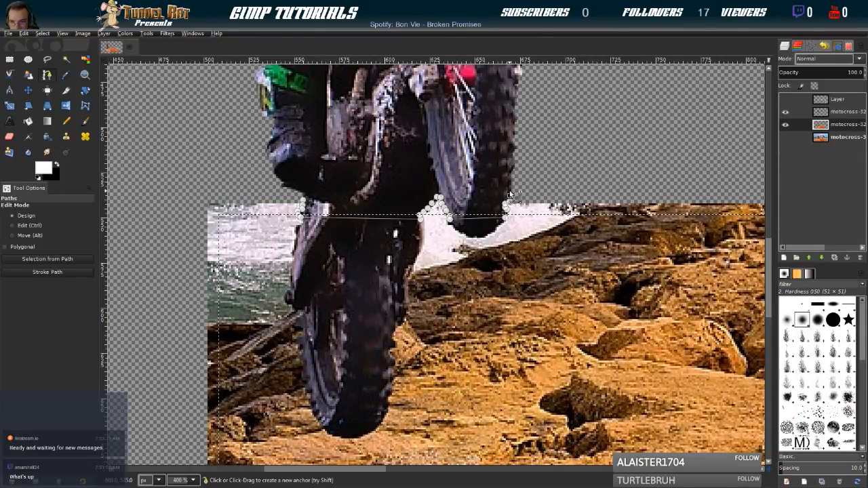
{"action": "left_click", "coordinate": [305, 193]}
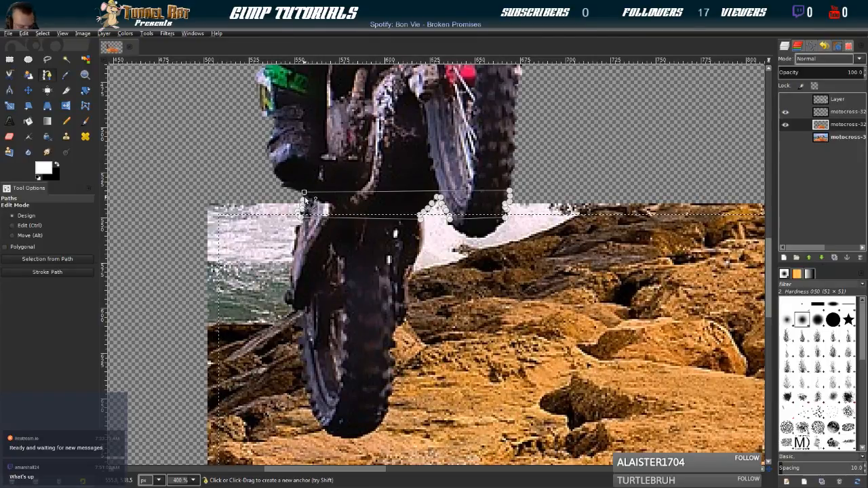
{"action": "key", "text": "ctrl"}
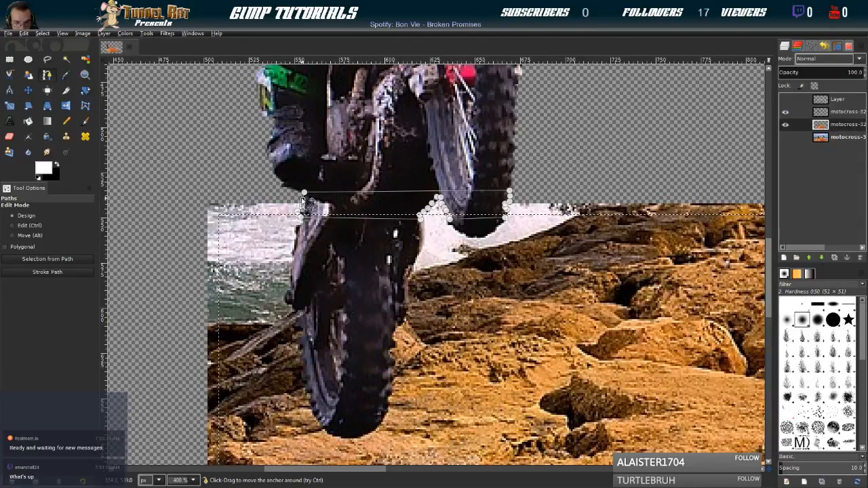
Replace the current selection with one made from the path and copy the enclosed bike pixels
{"action": "left_click", "coordinate": [45, 57]}
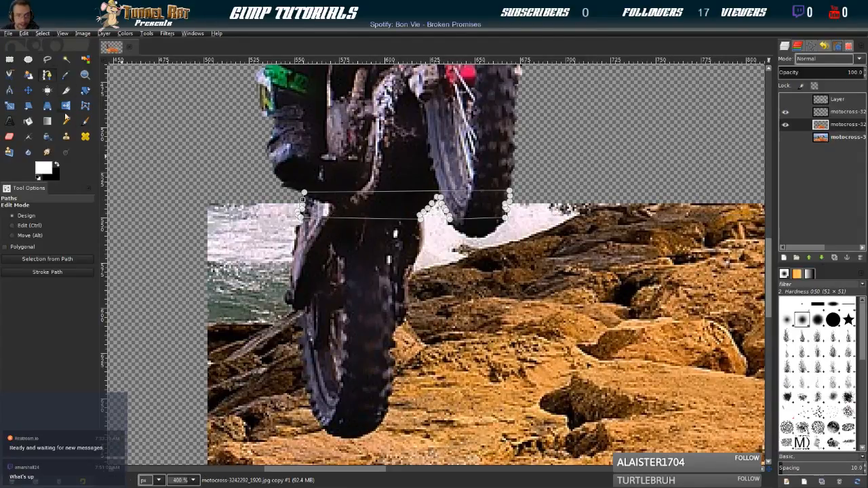
{"action": "left_click", "coordinate": [70, 258]}
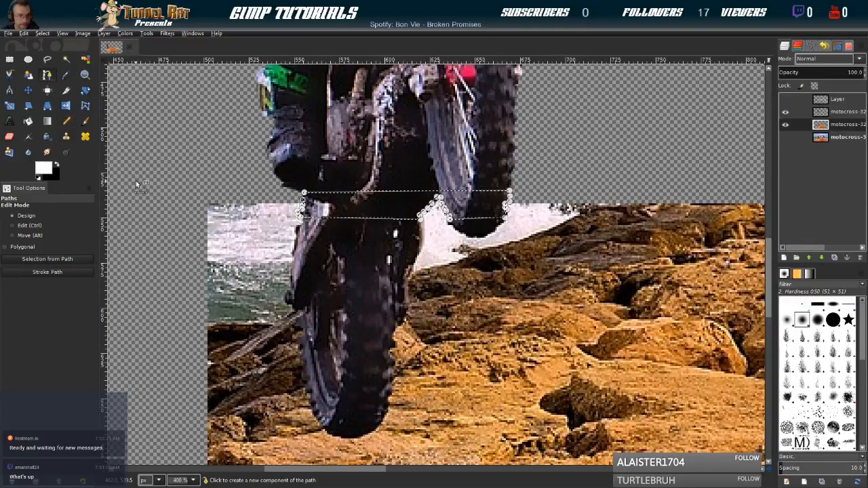
{"action": "left_click", "coordinate": [32, 111]}
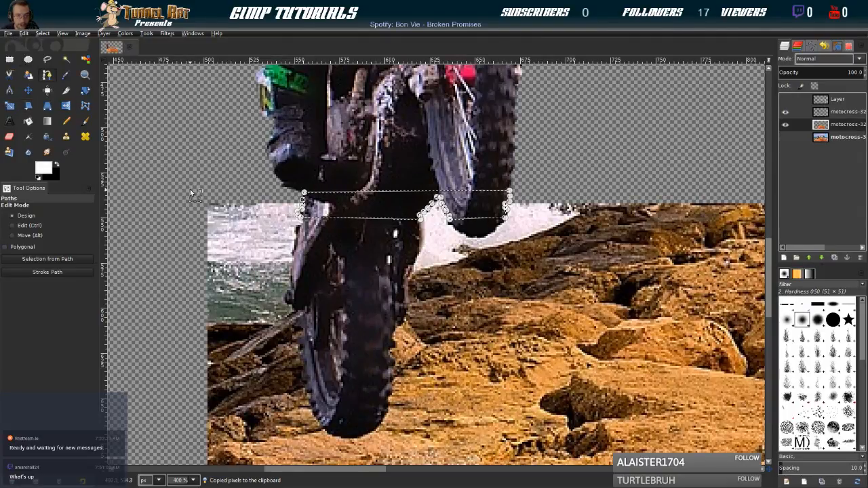
Paste the copied bike section as a new layer
{"action": "scroll", "coordinate": [189, 188], "scroll_direction": "down", "scroll_amount": 4}
{"action": "scroll", "coordinate": [189, 189], "scroll_direction": "down", "scroll_amount": 1}
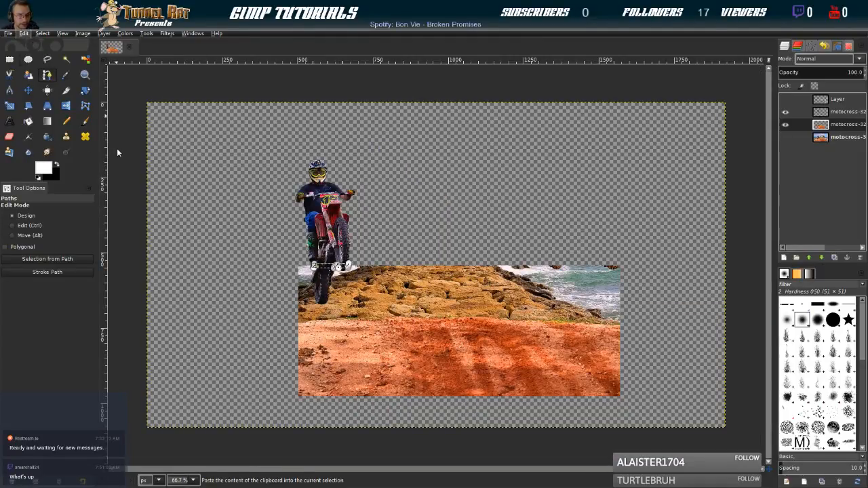
{"action": "left_click", "coordinate": [160, 164]}
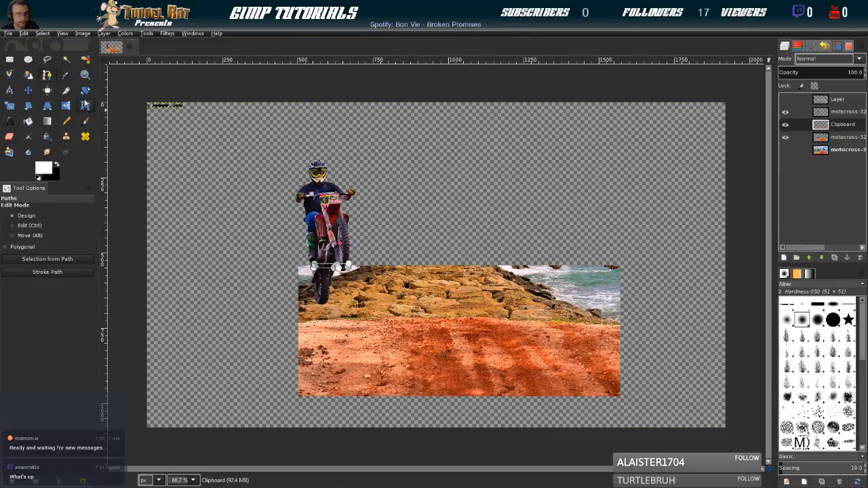
Hide the background layer and move the pasted bike section to the lower edge of the rider cut-out
{"action": "left_click", "coordinate": [28, 91]}
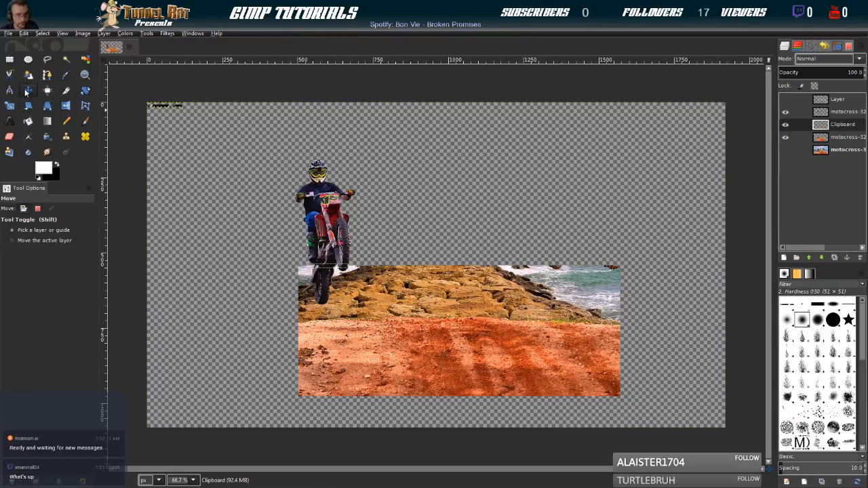
{"action": "left_click", "coordinate": [786, 137]}
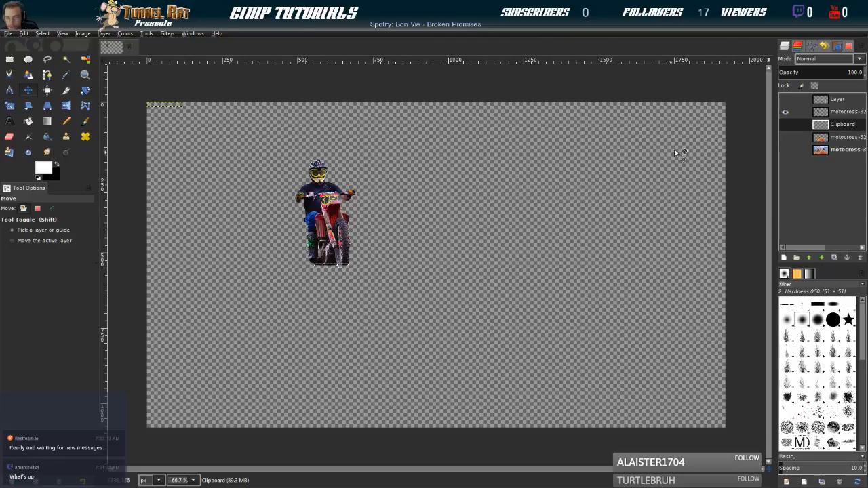
{"action": "left_click", "coordinate": [819, 101]}
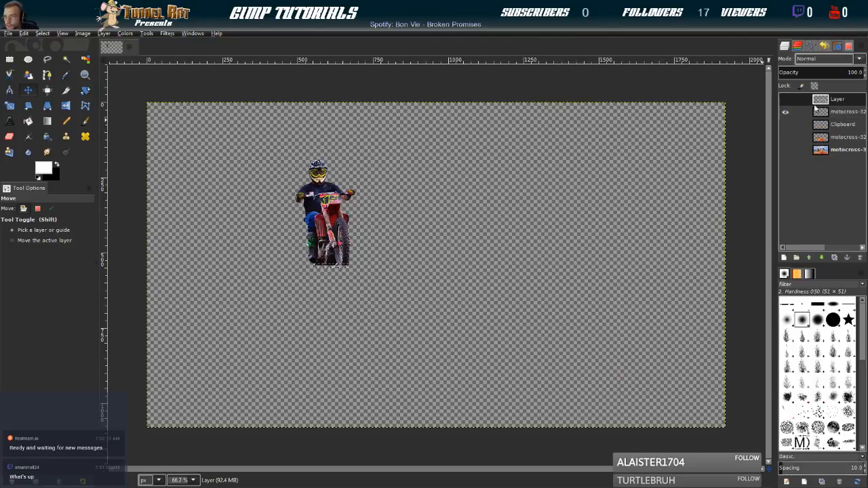
{"action": "left_click", "coordinate": [786, 125]}
{"action": "left_click", "coordinate": [822, 127]}
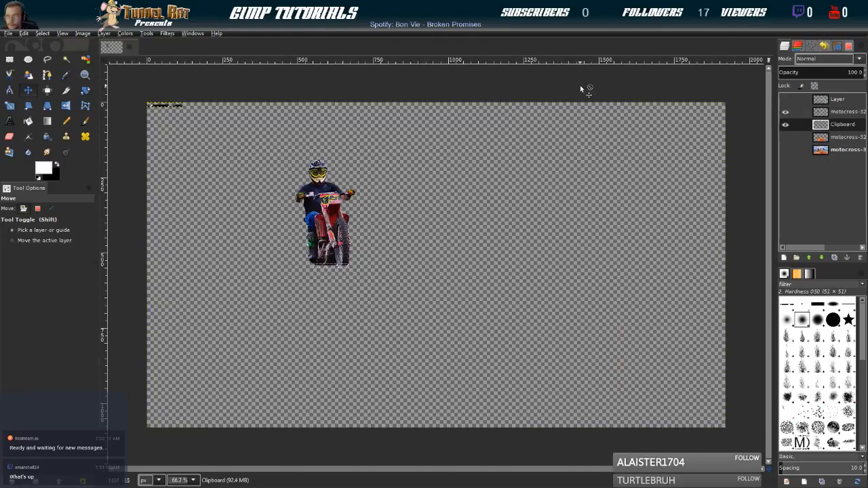
{"action": "left_click_drag", "start_coordinate": [163, 108], "coordinate": [330, 270]}
{"action": "scroll", "coordinate": [303, 275], "scroll_direction": "up", "scroll_amount": 4, "text": "ctrl"}
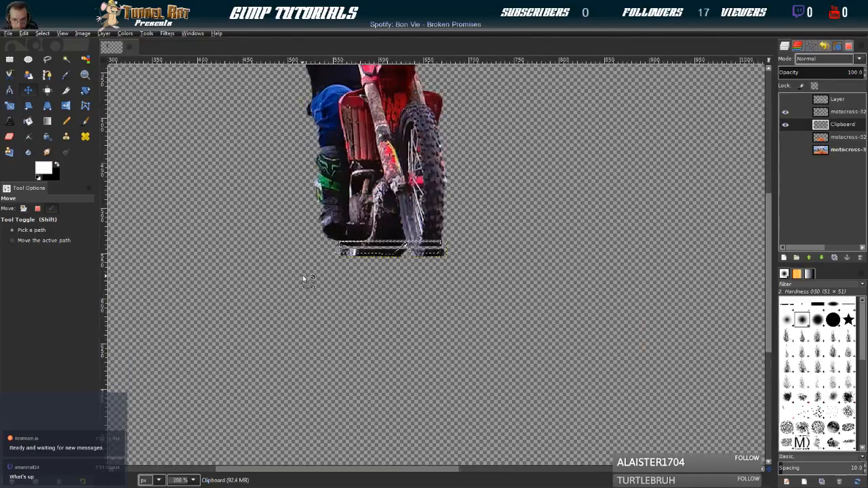
Nudge the pasted bike section until it lines up precisely with the lower edge of the rider cut-out
{"action": "key", "text": "Up"}
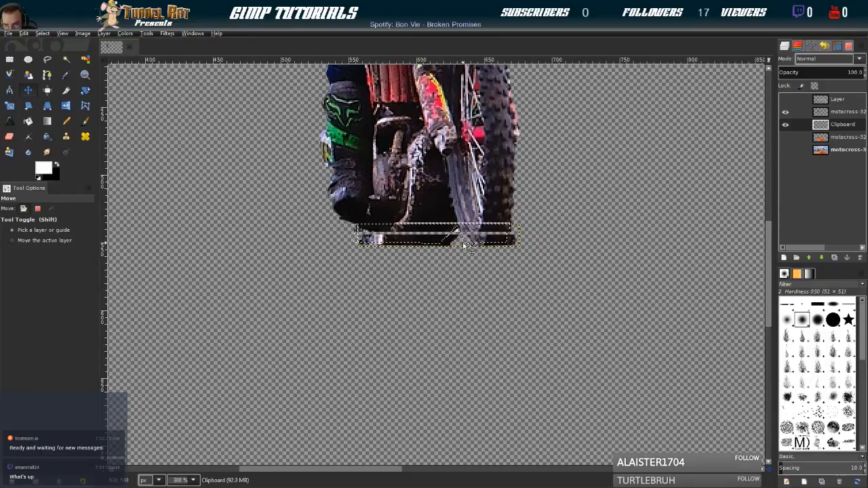
{"action": "key", "text": "Up"}
{"action": "key", "text": "Up"}
{"action": "key", "text": "Left"}
{"action": "key", "text": "Left"}
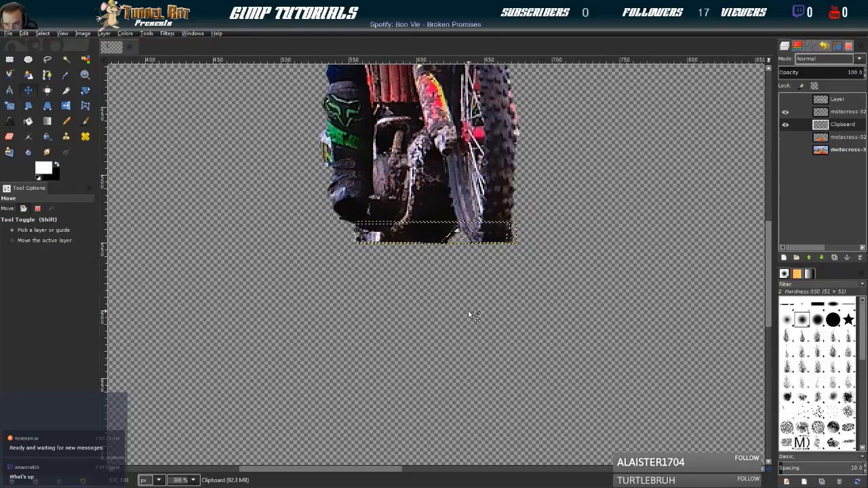
{"action": "key", "text": "Right"}
{"action": "key", "text": "Left"}
{"action": "key", "text": "Left"}
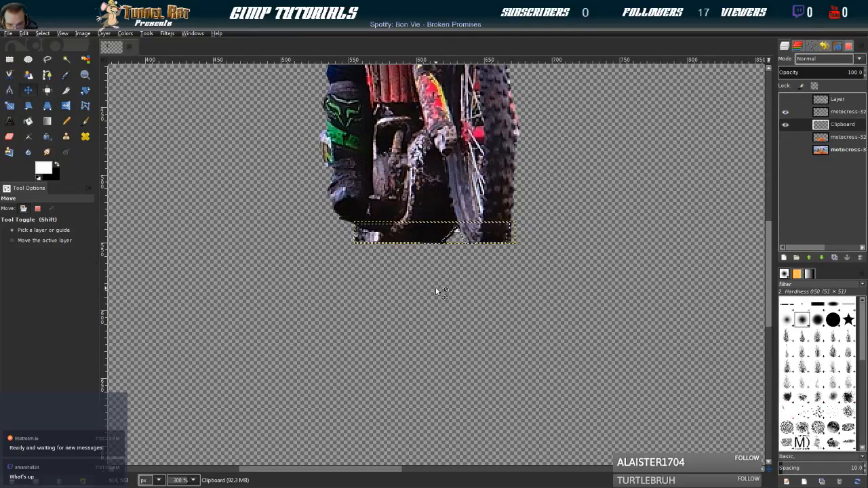
{"action": "key", "text": "Left"}
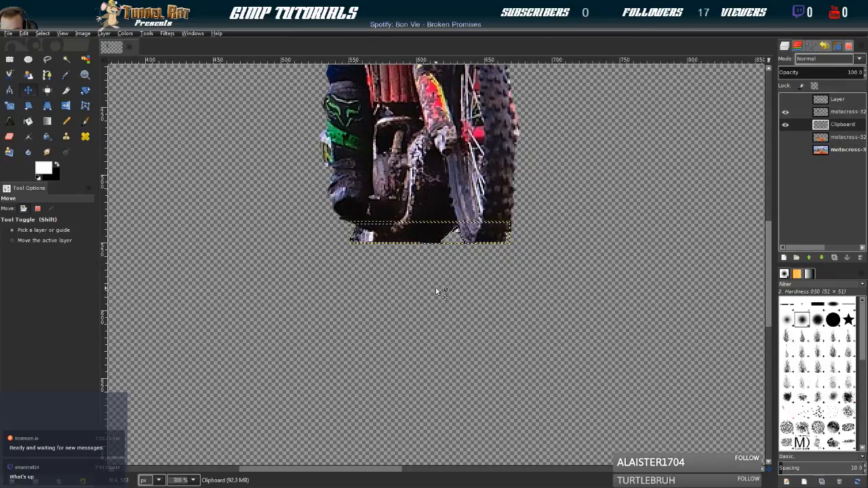
{"action": "key", "text": "Up"}
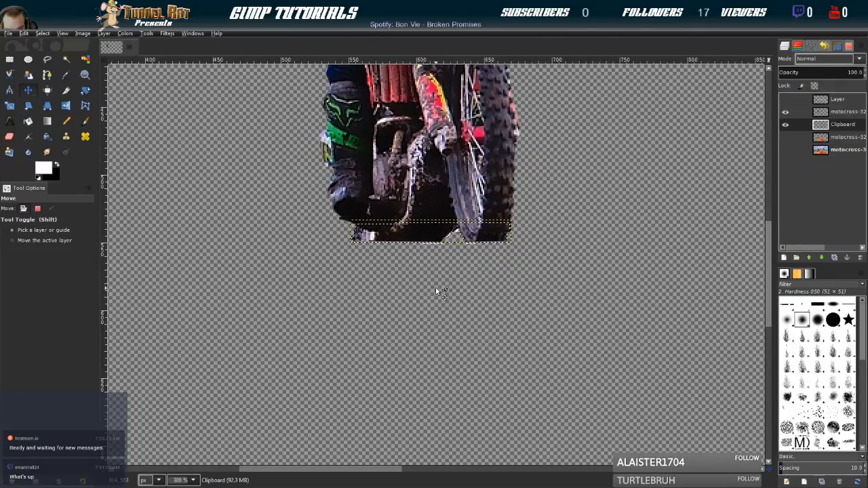
{"action": "key", "text": "Down"}
{"action": "key", "text": "Down"}
{"action": "key", "text": "Down"}
{"action": "key", "text": "Up"}
{"action": "key", "text": "Up"}
{"action": "key", "text": "Up"}
{"action": "key", "text": "Down"}
{"action": "key", "text": "Down"}
{"action": "key", "text": "Up"}
{"action": "key", "text": "Up"}
{"action": "key", "text": "Down"}
{"action": "key", "text": "Up"}
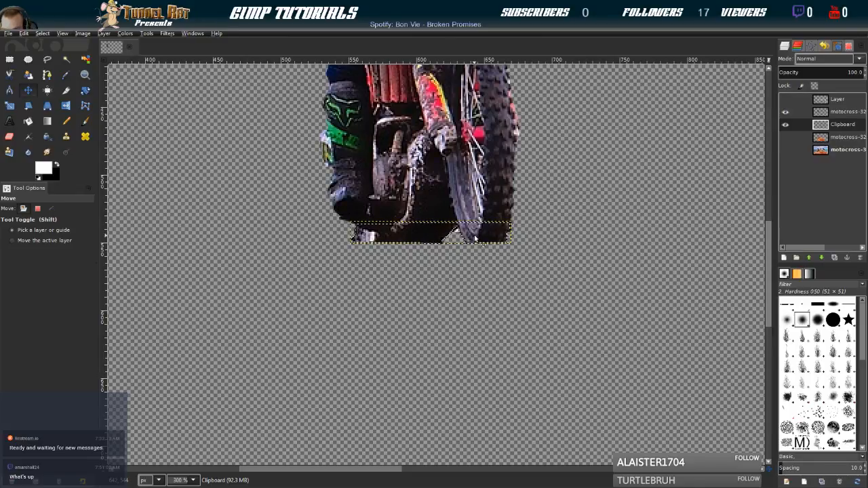
{"action": "key", "text": "Down"}
Show the background layer again and check the pasted section's alignment by switching both layers off and on
{"action": "left_click", "coordinate": [786, 137]}
{"action": "left_click", "coordinate": [786, 137]}
{"action": "left_click", "coordinate": [786, 137]}
{"action": "left_click", "coordinate": [786, 137]}
{"action": "left_click", "coordinate": [787, 137]}
{"action": "left_click", "coordinate": [786, 137]}
{"action": "left_click", "coordinate": [787, 137]}
{"action": "left_click", "coordinate": [787, 125]}
{"action": "left_click", "coordinate": [785, 138]}
{"action": "left_click", "coordinate": [786, 138]}
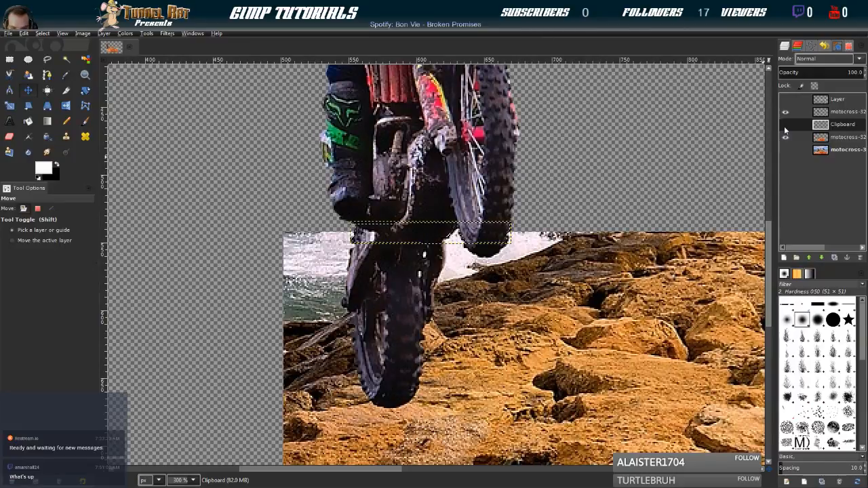
{"action": "left_click", "coordinate": [784, 125]}
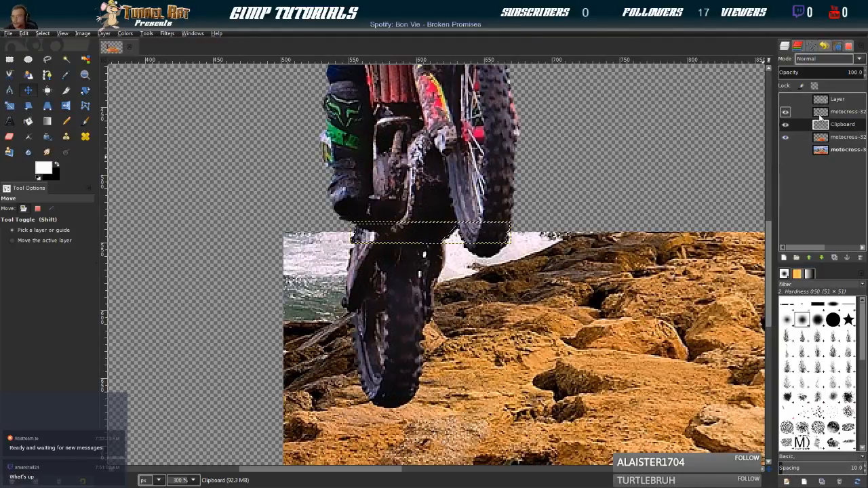
Merge the rider cut-out layer down into the pasted bike section and clear the selection
{"action": "left_click", "coordinate": [820, 115]}
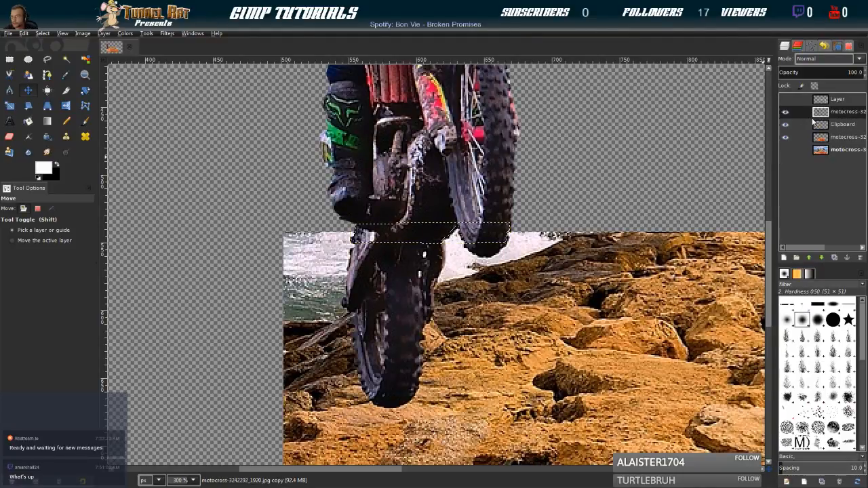
{"action": "left_click", "coordinate": [764, 198]}
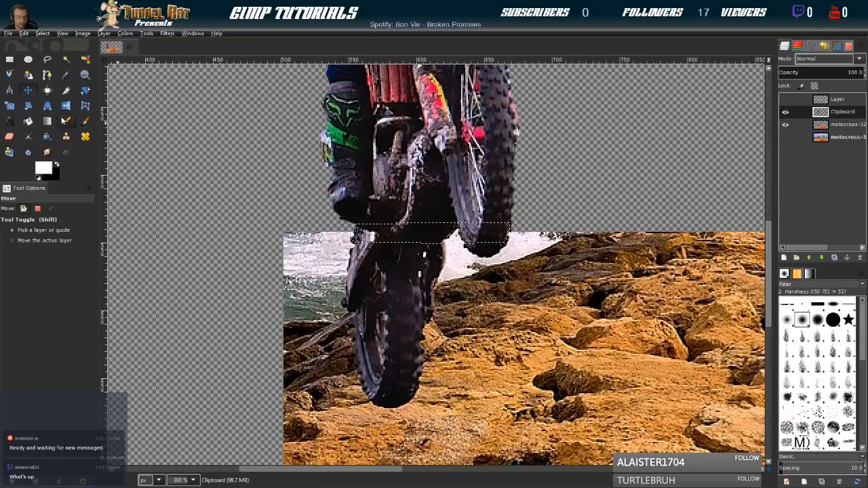
{"action": "key", "text": "ctrl+shift+a"}
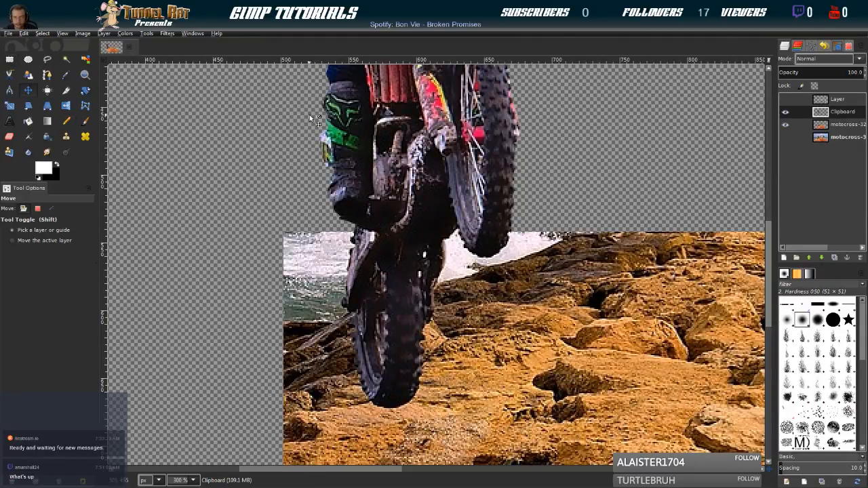
Show the frame layer again and place it below the merged rider layer
{"action": "left_click", "coordinate": [785, 99]}
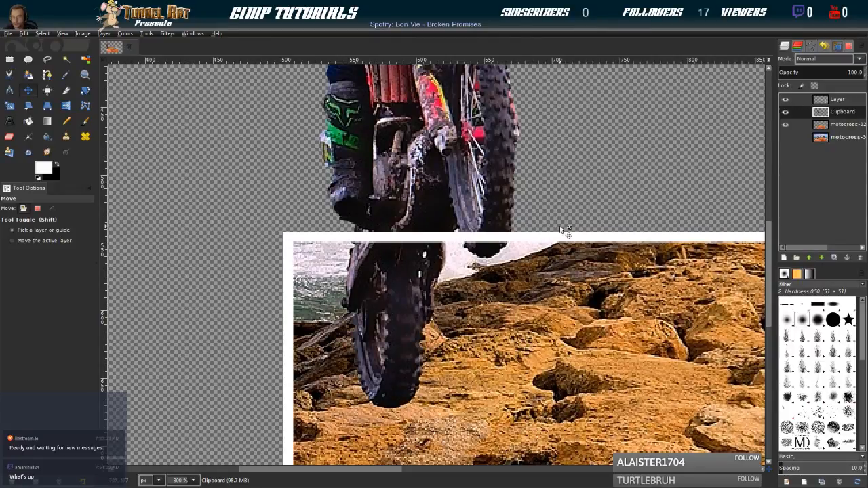
{"action": "left_click_drag", "start_coordinate": [821, 102], "coordinate": [822, 125]}
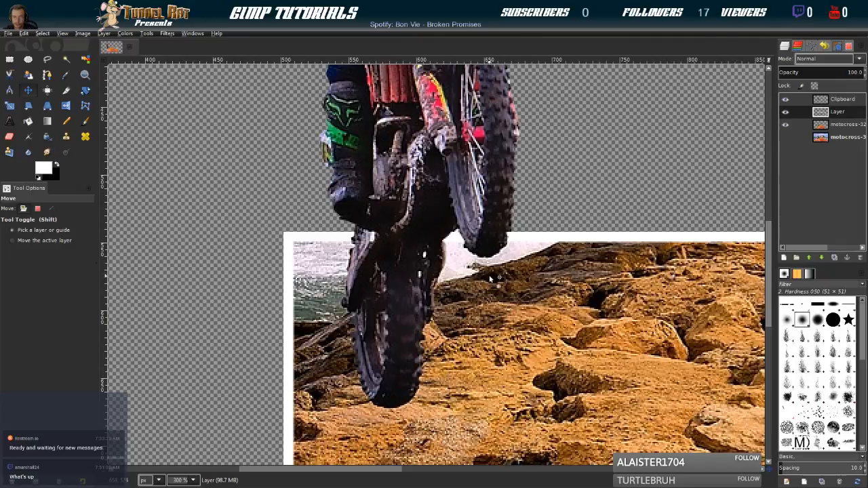
Show the full original photo layer, switching its visibility off and on to compare it with the framed composite
{"action": "scroll", "coordinate": [485, 281], "scroll_direction": "down", "scroll_amount": 5}
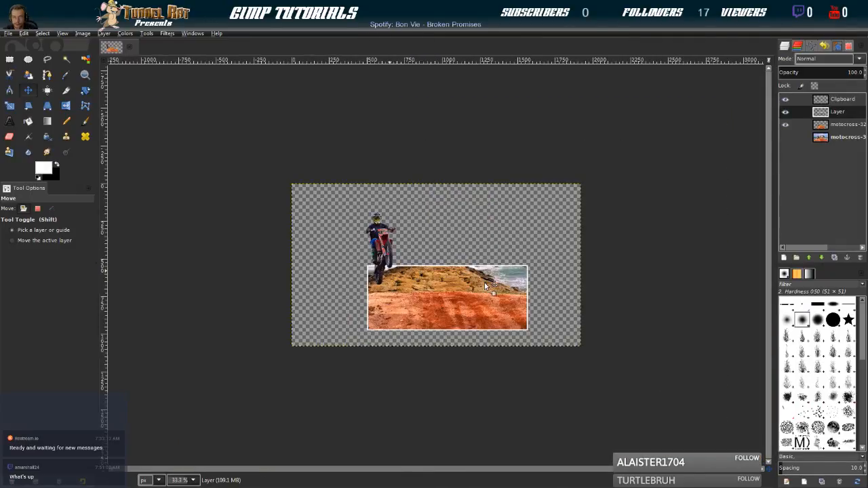
{"action": "scroll", "coordinate": [485, 286], "scroll_direction": "up", "scroll_amount": 1}
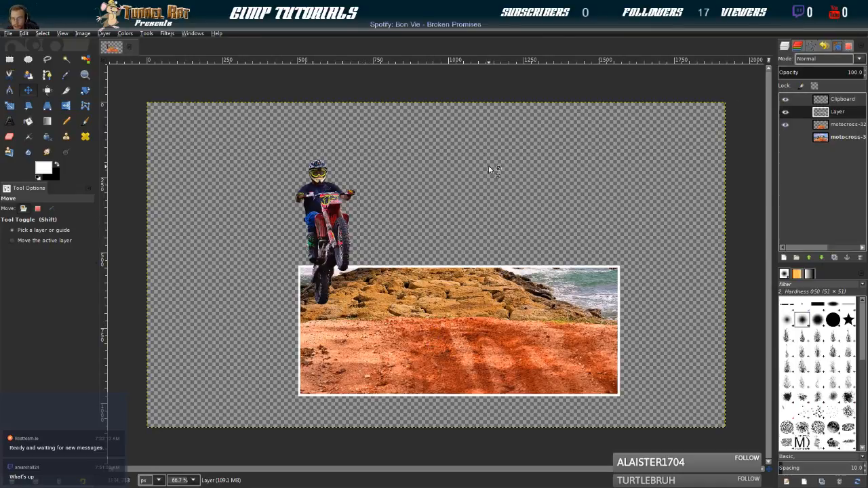
{"action": "left_click", "coordinate": [801, 141]}
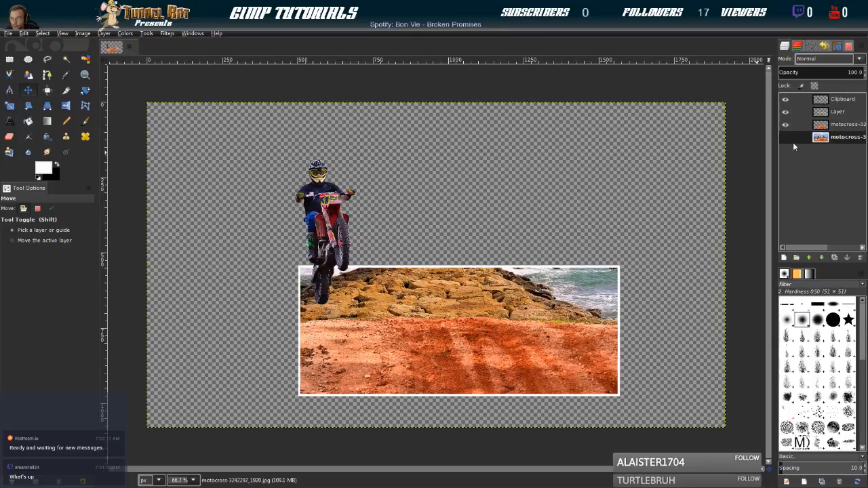
{"action": "left_click", "coordinate": [785, 136]}
{"action": "left_click", "coordinate": [786, 140]}
{"action": "left_click", "coordinate": [786, 141]}
{"action": "left_click", "coordinate": [787, 140]}
{"action": "left_click", "coordinate": [786, 141]}
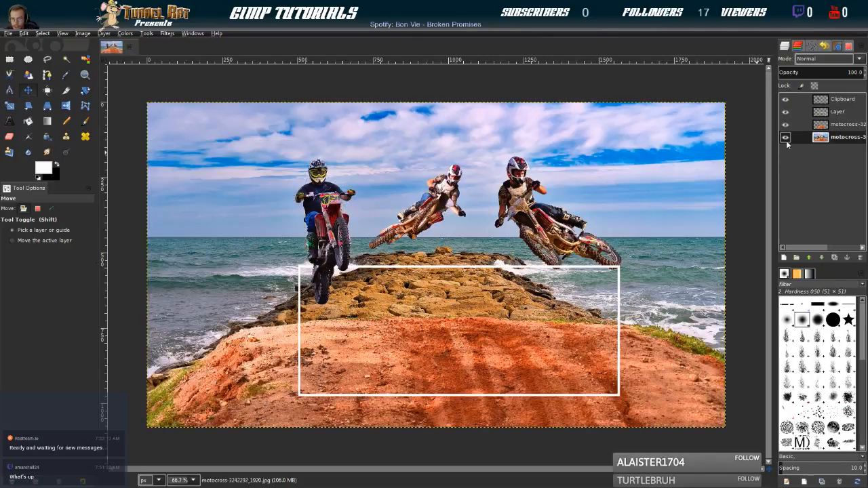
{"action": "left_click", "coordinate": [786, 140]}
{"action": "left_click", "coordinate": [787, 140]}
Duplicate the full photo layer, hide the lower of the two copies, and select the upper one
{"action": "left_click", "coordinate": [834, 259]}
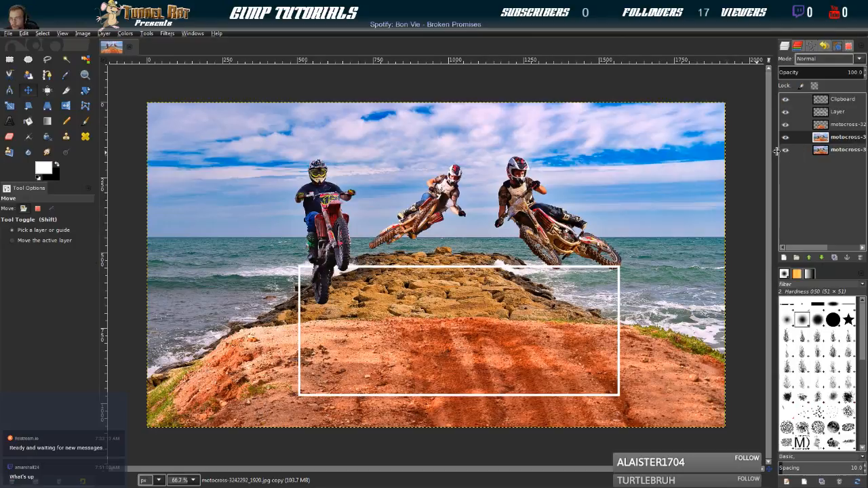
{"action": "left_click", "coordinate": [824, 151]}
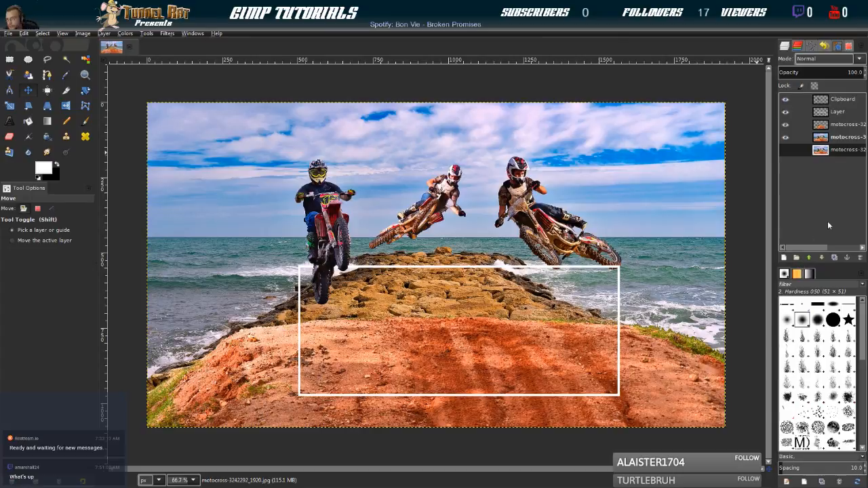
{"action": "left_click", "coordinate": [831, 138]}
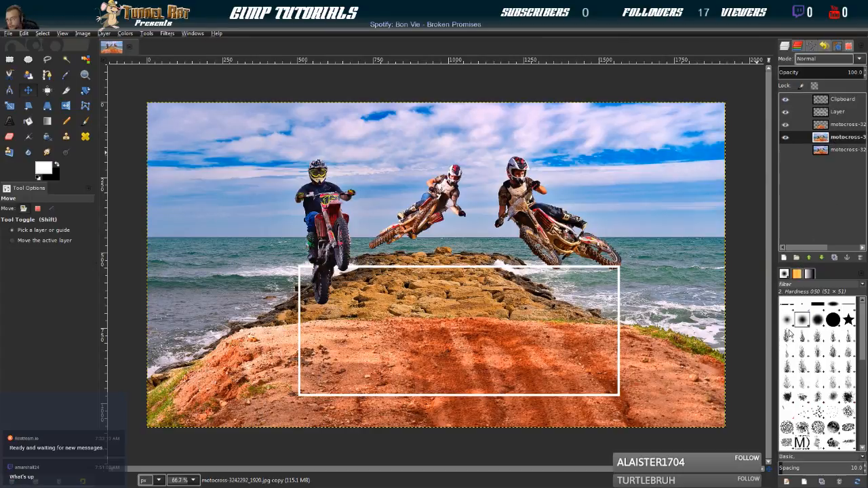
Raise the photo copy directly below the frame layer, hide the cropped background layer, and make the copy active with the frame visible
{"action": "left_click", "coordinate": [777, 397]}
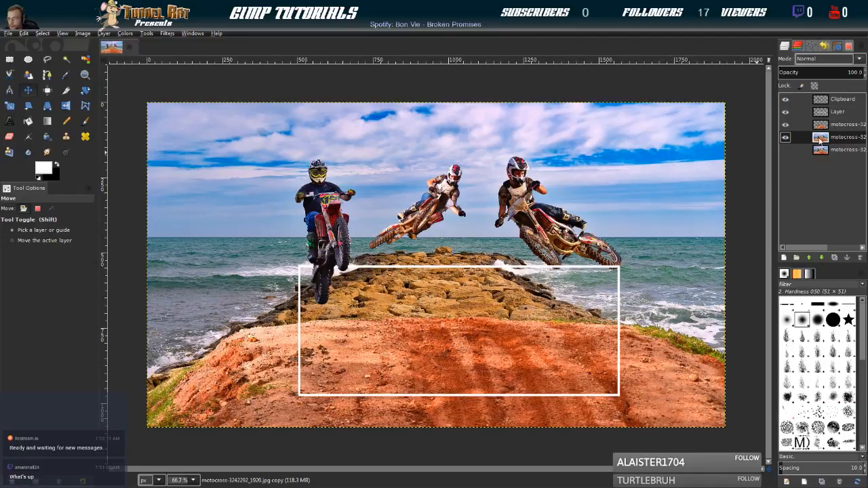
{"action": "left_click_drag", "start_coordinate": [820, 140], "coordinate": [825, 108]}
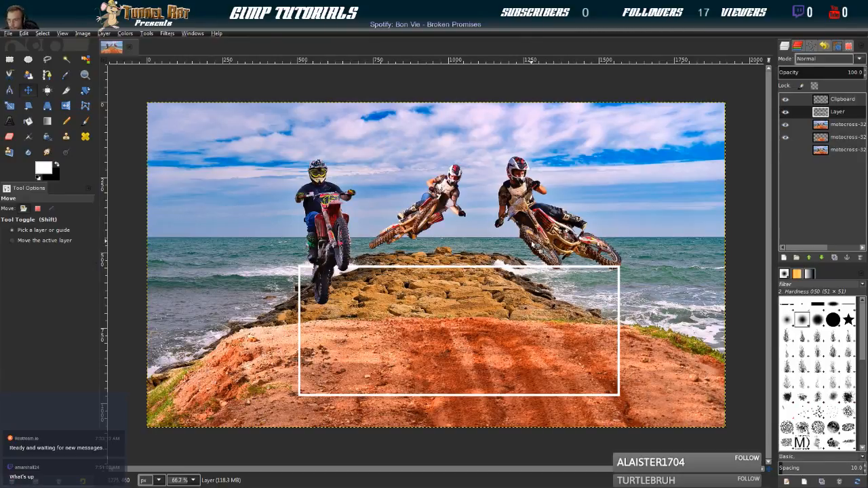
{"action": "left_click", "coordinate": [786, 112]}
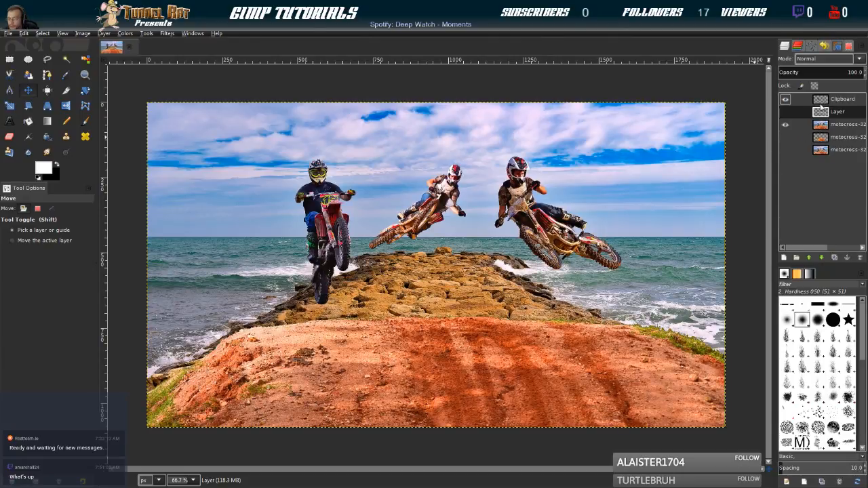
{"action": "left_click", "coordinate": [822, 126]}
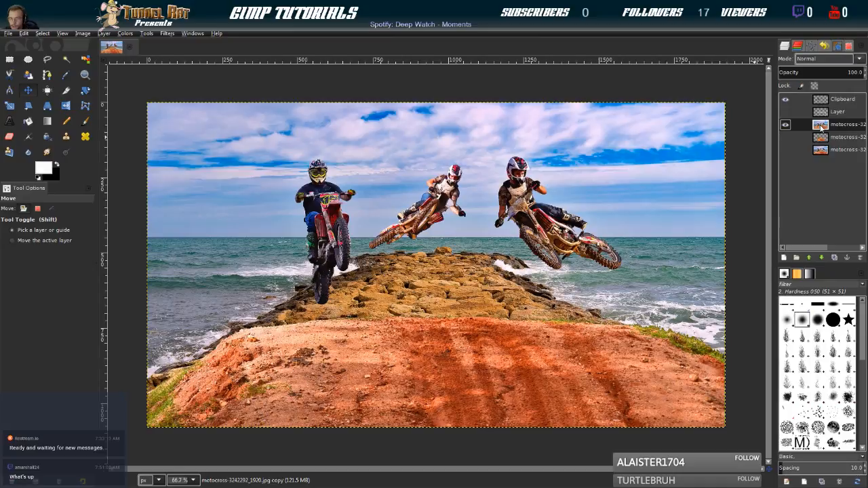
{"action": "left_click", "coordinate": [786, 113]}
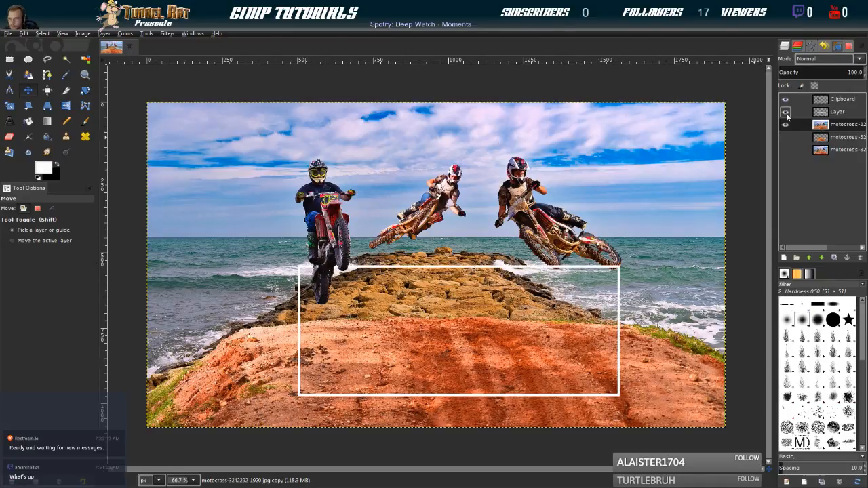
{"action": "left_click", "coordinate": [821, 125]}
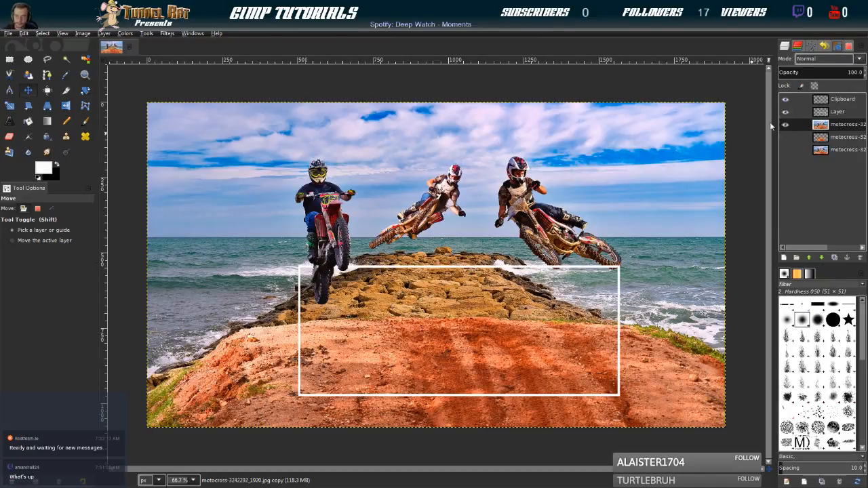
Start a Paths tool outline at the bottom of the rightmost rider's front tyre, hide the frame layer, and follow the tyre's lower-left edge upward
{"action": "left_click", "coordinate": [29, 76]}
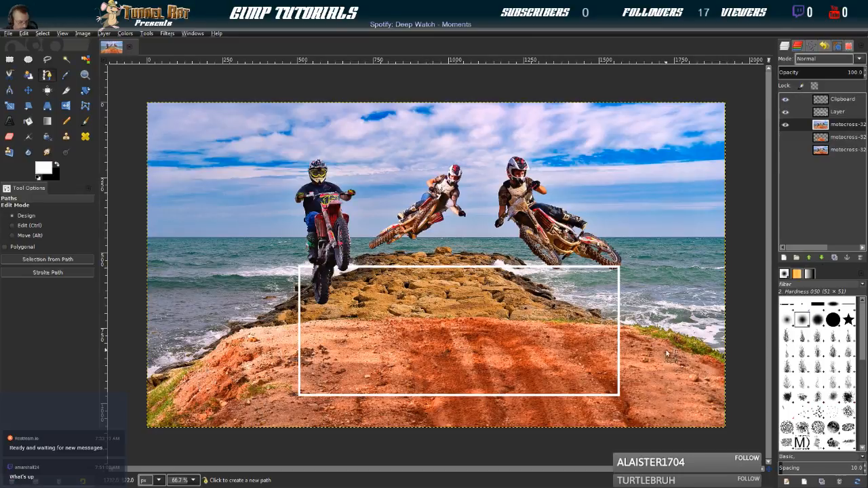
{"action": "scroll", "coordinate": [733, 380], "scroll_direction": "up", "scroll_amount": 2}
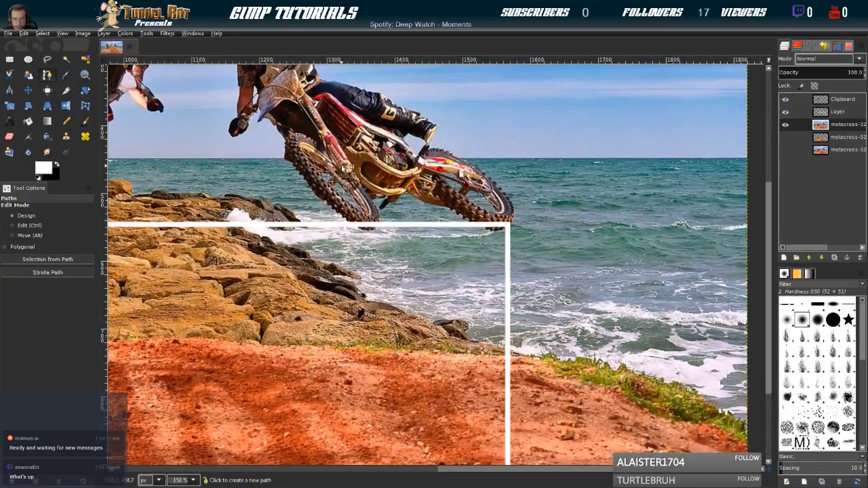
{"action": "scroll", "coordinate": [345, 170], "scroll_direction": "down", "scroll_amount": 2}
{"action": "scroll", "coordinate": [481, 393], "scroll_direction": "up", "scroll_amount": 4}
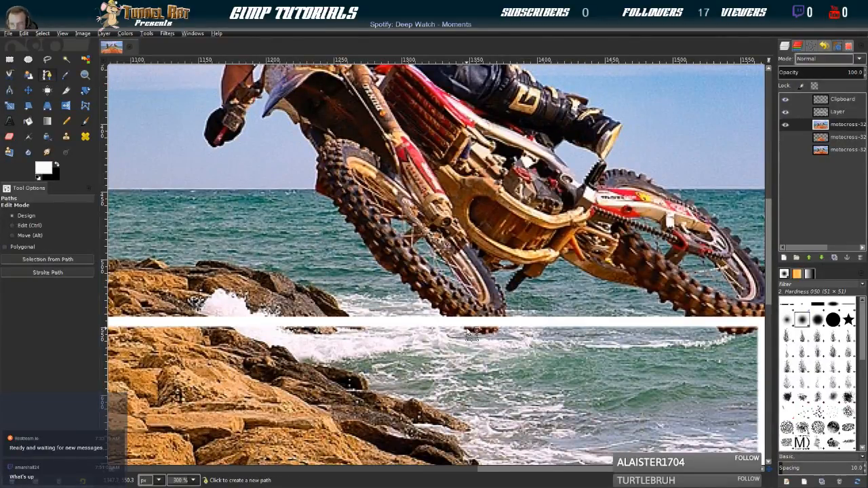
{"action": "scroll", "coordinate": [470, 334], "scroll_direction": "up", "scroll_amount": 2}
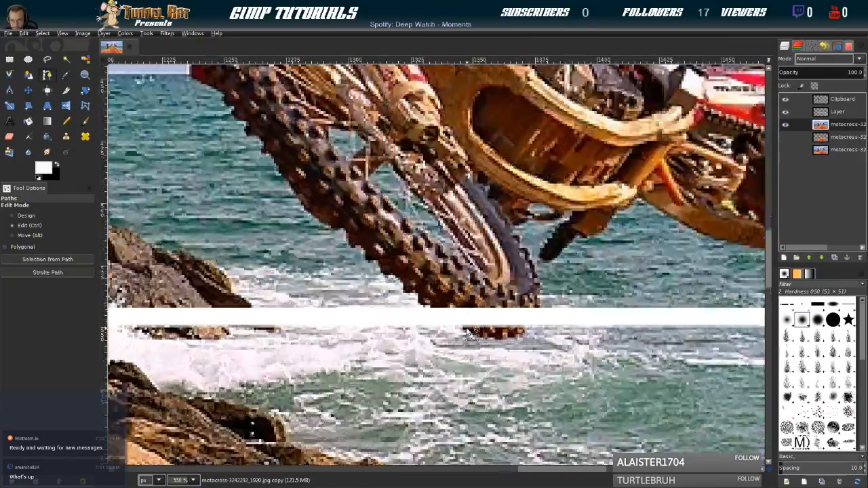
{"action": "left_click", "coordinate": [465, 329]}
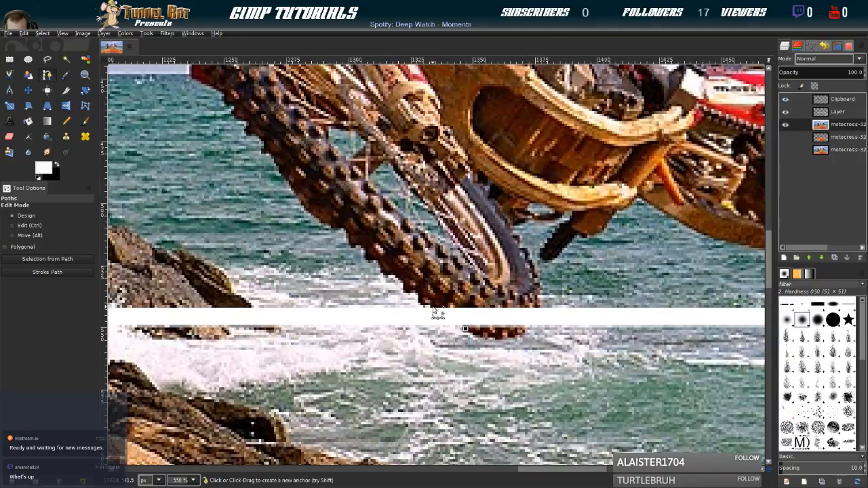
{"action": "left_click", "coordinate": [786, 112]}
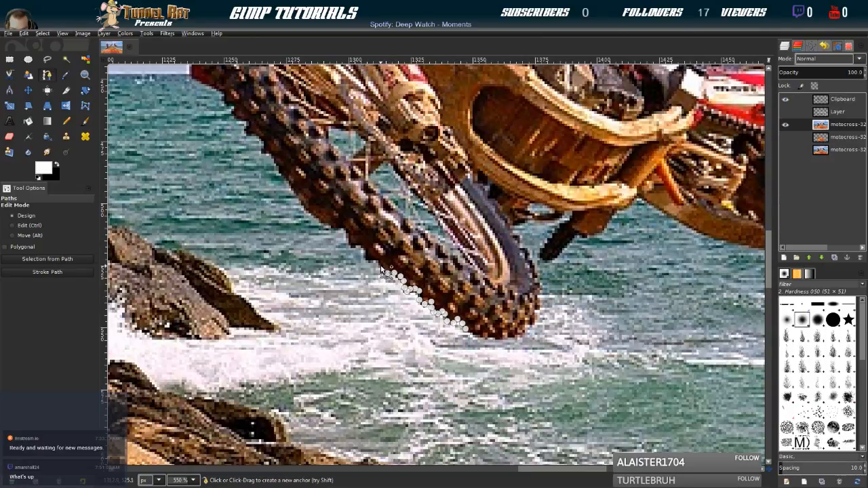
{"action": "left_click", "coordinate": [349, 230]}
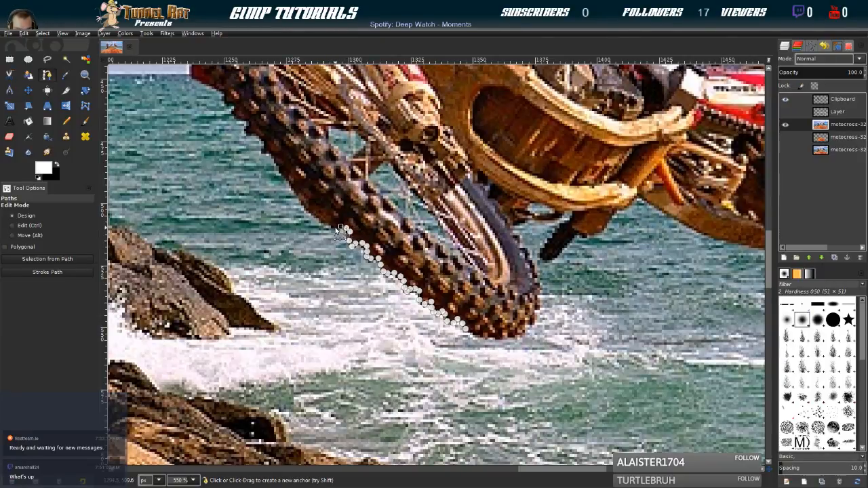
{"action": "left_click", "coordinate": [329, 226]}
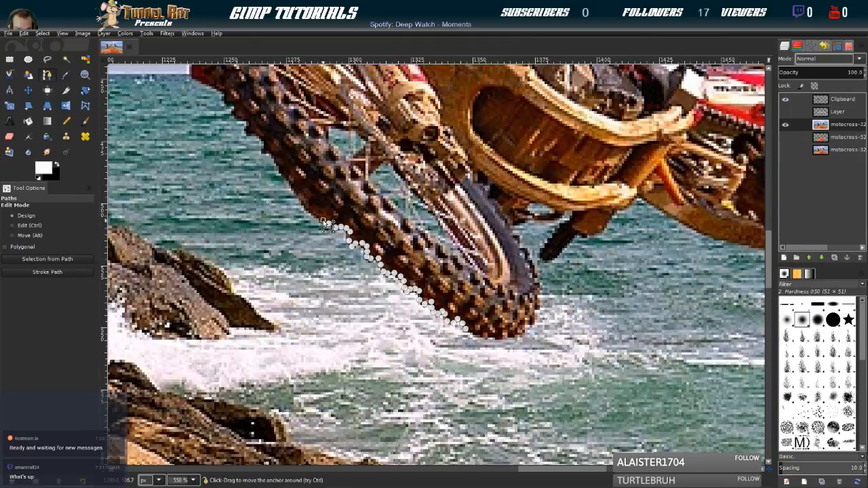
Continue the path with closely spaced anchors up the outer tread of the front tyre toward the red guard piece
{"action": "left_click", "coordinate": [309, 209]}
{"action": "left_click", "coordinate": [300, 195]}
{"action": "left_click", "coordinate": [294, 183]}
{"action": "left_click", "coordinate": [285, 172]}
{"action": "left_click", "coordinate": [280, 167]}
{"action": "left_click", "coordinate": [278, 164]}
{"action": "left_click", "coordinate": [275, 157]}
{"action": "left_click", "coordinate": [270, 153]}
{"action": "left_click", "coordinate": [265, 150]}
{"action": "left_click", "coordinate": [264, 143]}
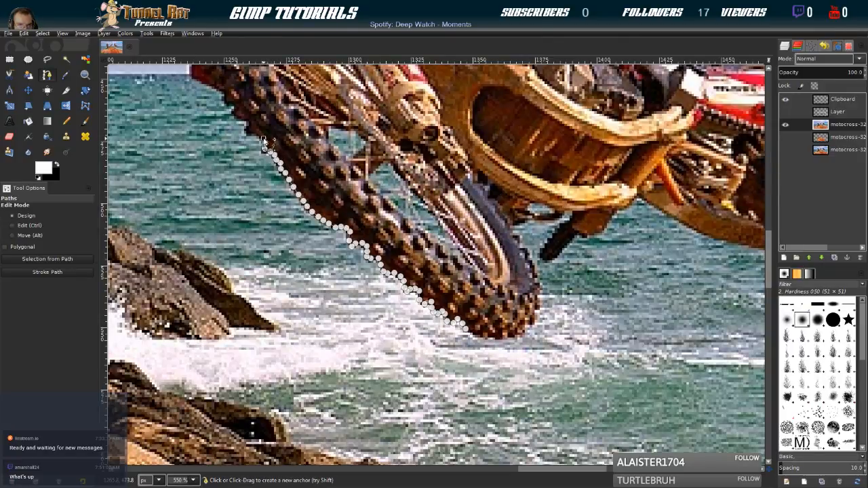
{"action": "left_click", "coordinate": [261, 138]}
{"action": "left_click", "coordinate": [257, 133]}
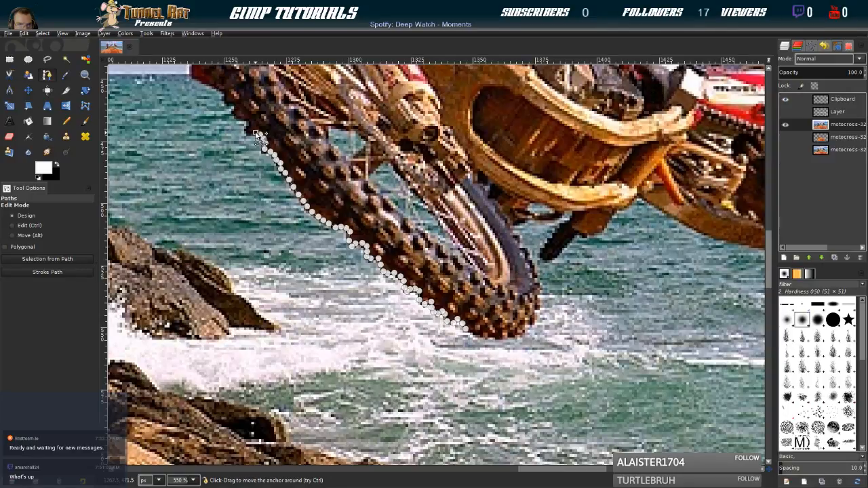
{"action": "left_click", "coordinate": [251, 133]}
{"action": "left_click", "coordinate": [248, 129]}
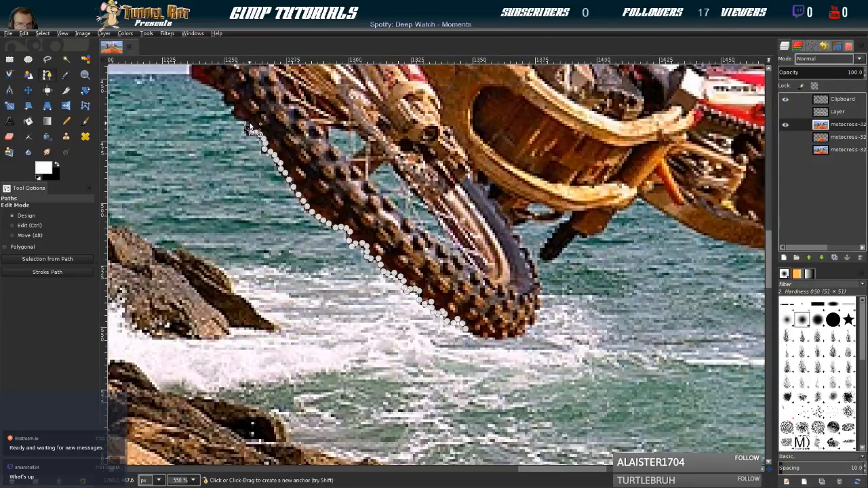
{"action": "left_click", "coordinate": [248, 118]}
{"action": "left_click", "coordinate": [240, 118]}
{"action": "left_click", "coordinate": [236, 109]}
{"action": "left_click", "coordinate": [232, 103]}
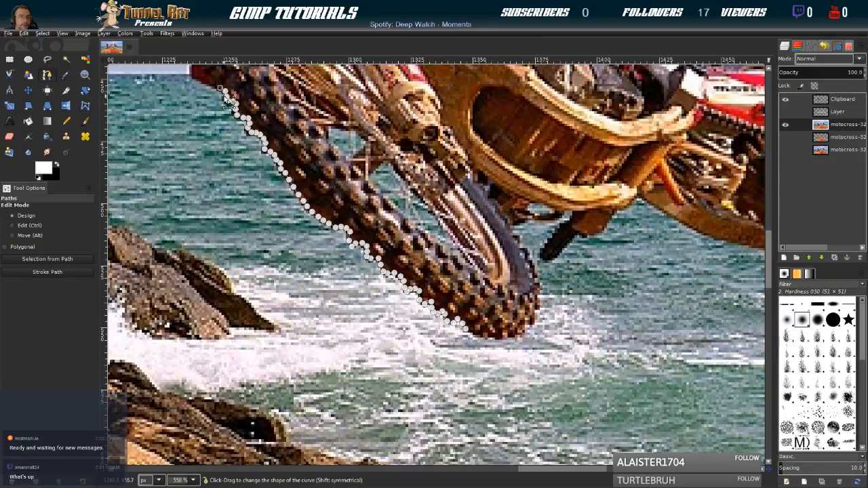
Trace the path around the red piece beside the front tyre and up past the tyre's top to the underside of the fender
{"action": "scroll", "coordinate": [228, 103], "scroll_direction": "down", "scroll_amount": 3}
{"action": "scroll", "coordinate": [228, 102], "scroll_direction": "down", "scroll_amount": 5}
{"action": "scroll", "coordinate": [207, 193], "scroll_direction": "up", "scroll_amount": 5}
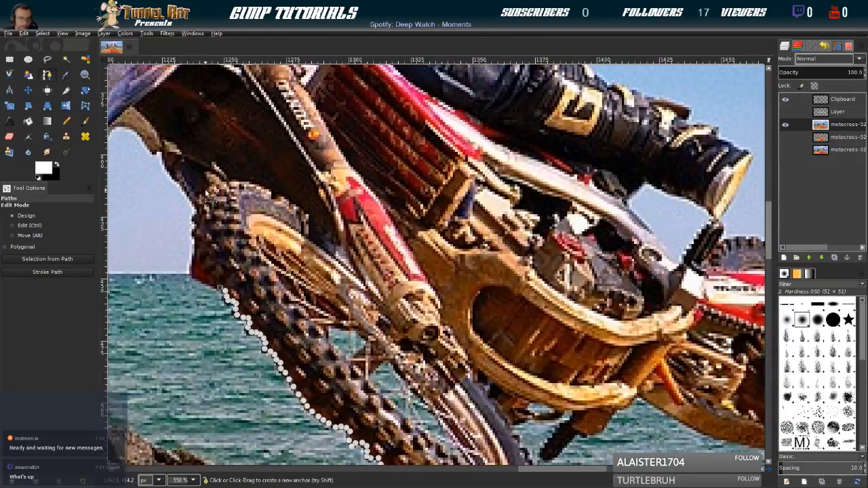
{"action": "left_click_drag", "start_coordinate": [179, 164], "coordinate": [416, 223]}
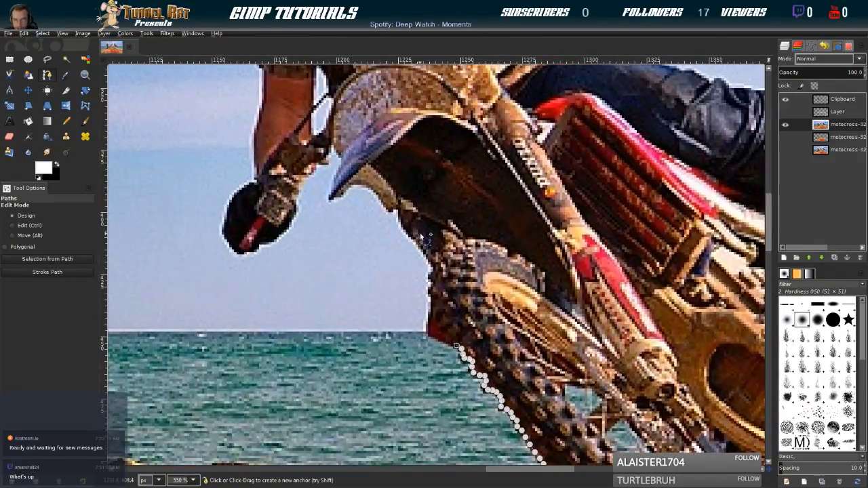
{"action": "left_click", "coordinate": [440, 338]}
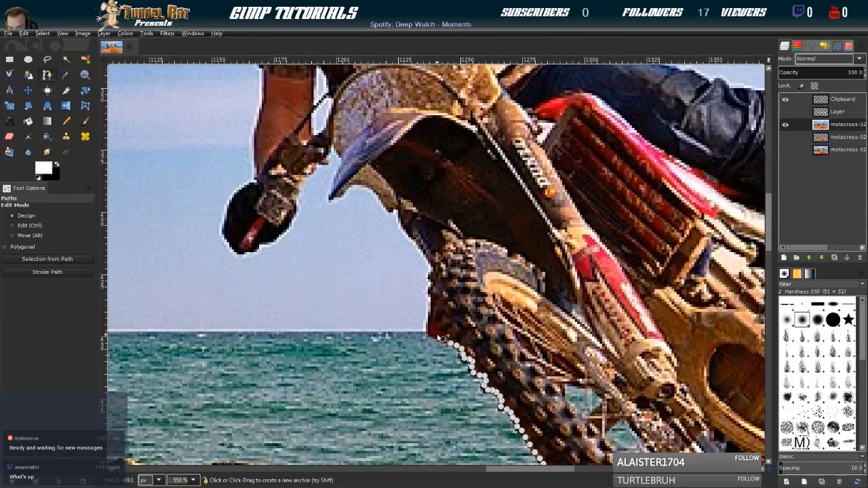
{"action": "left_click", "coordinate": [428, 321]}
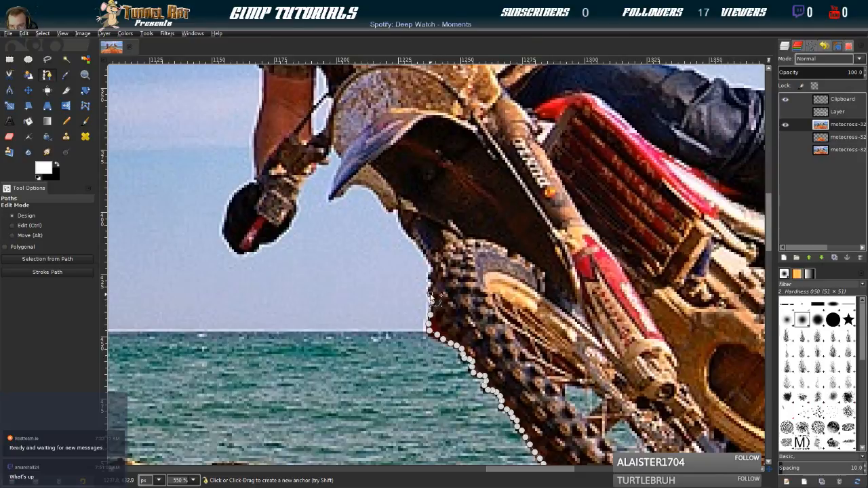
{"action": "left_click", "coordinate": [431, 287]}
{"action": "left_click", "coordinate": [433, 273]}
{"action": "left_click", "coordinate": [431, 262]}
{"action": "left_click", "coordinate": [426, 251]}
{"action": "left_click", "coordinate": [420, 245]}
{"action": "left_click", "coordinate": [406, 229]}
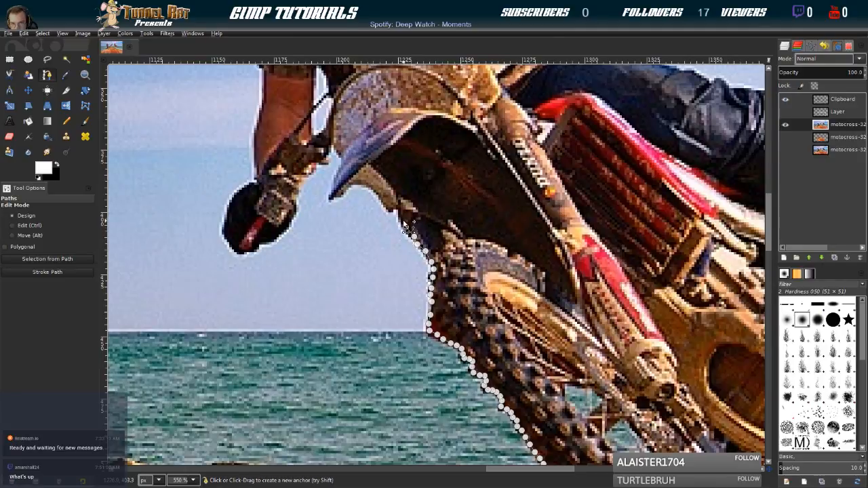
Extend the path along the front fender's lower edge, around its pointed tip, and back up its outer side
{"action": "left_click", "coordinate": [394, 209]}
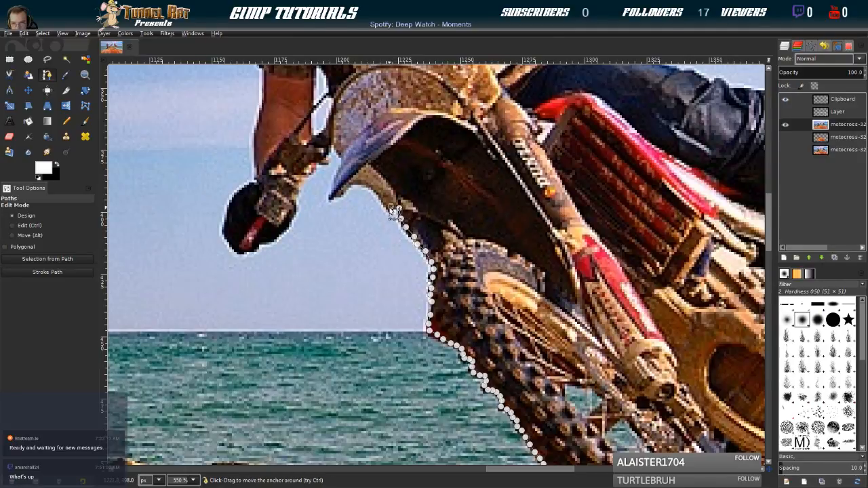
{"action": "left_click", "coordinate": [361, 188]}
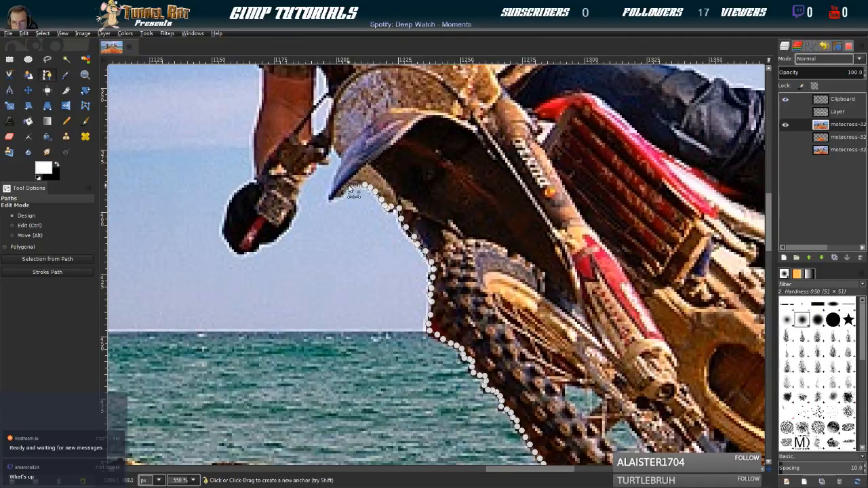
{"action": "left_click", "coordinate": [341, 193]}
{"action": "left_click", "coordinate": [331, 195]}
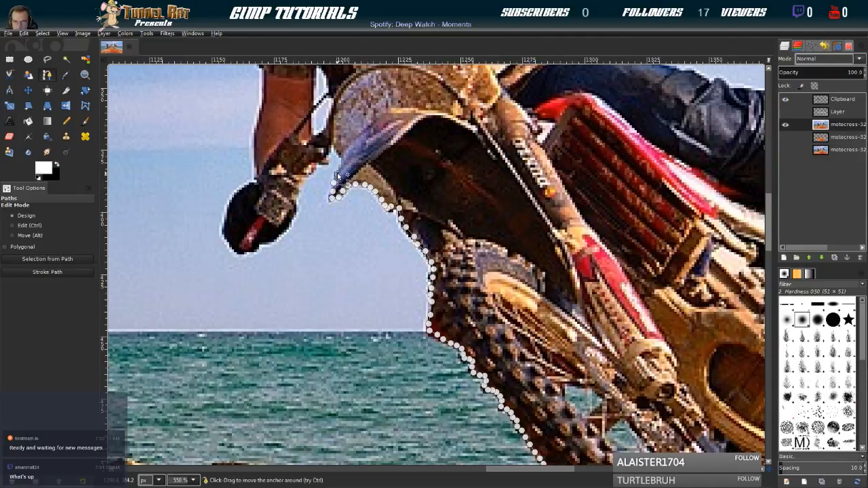
{"action": "left_click", "coordinate": [340, 166]}
{"action": "left_click", "coordinate": [343, 158]}
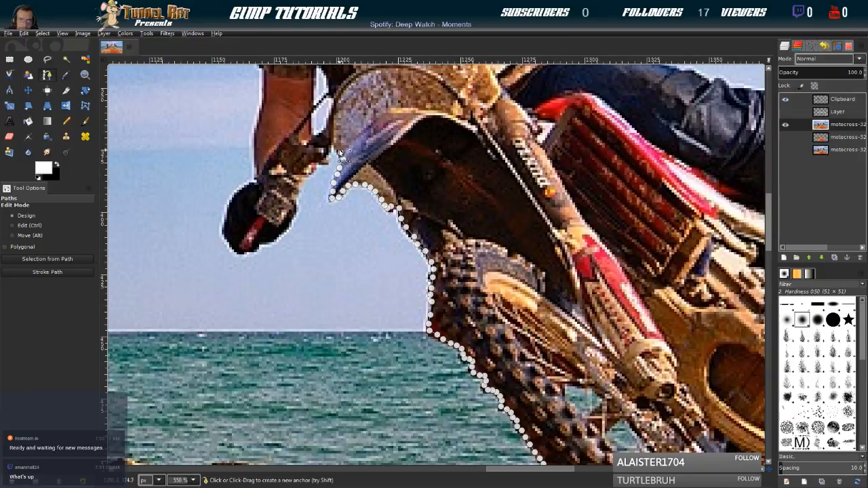
Carry the path across the gap between fender and handlebar and down the handlebar's lower edge toward the rider's glove
{"action": "left_click", "coordinate": [340, 152]}
{"action": "left_click", "coordinate": [332, 143]}
{"action": "left_click", "coordinate": [329, 150]}
{"action": "left_click", "coordinate": [327, 157]}
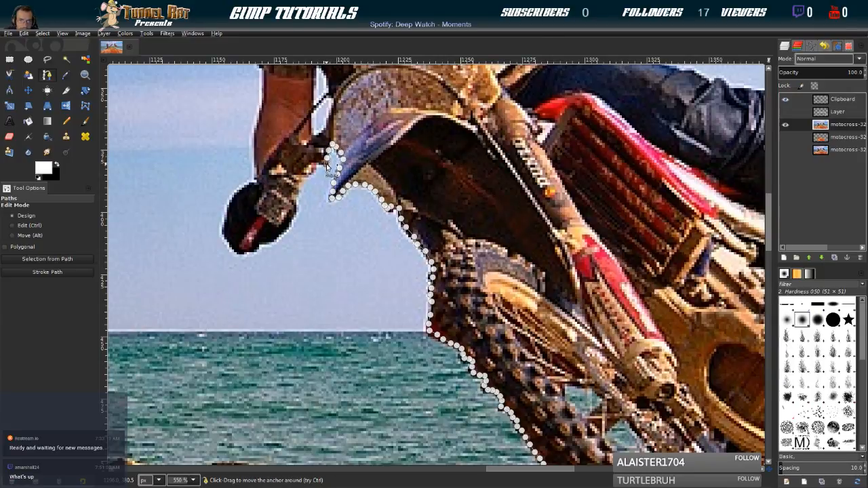
{"action": "left_click", "coordinate": [315, 167]}
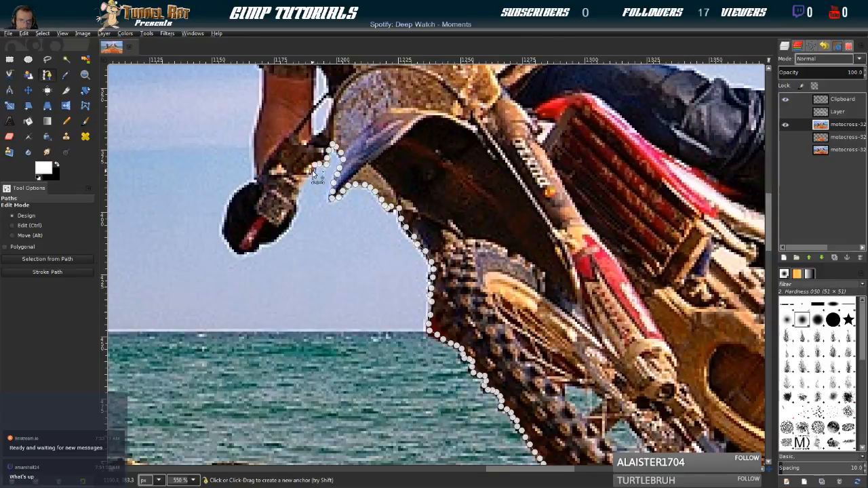
{"action": "left_click", "coordinate": [299, 184]}
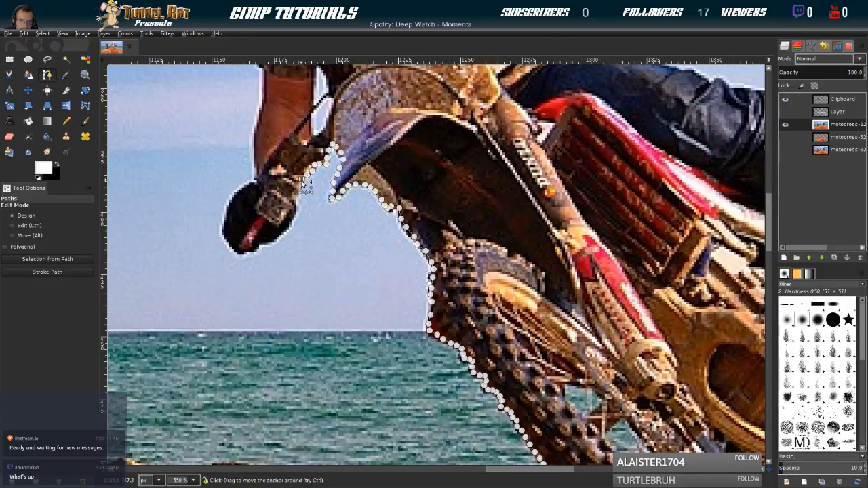
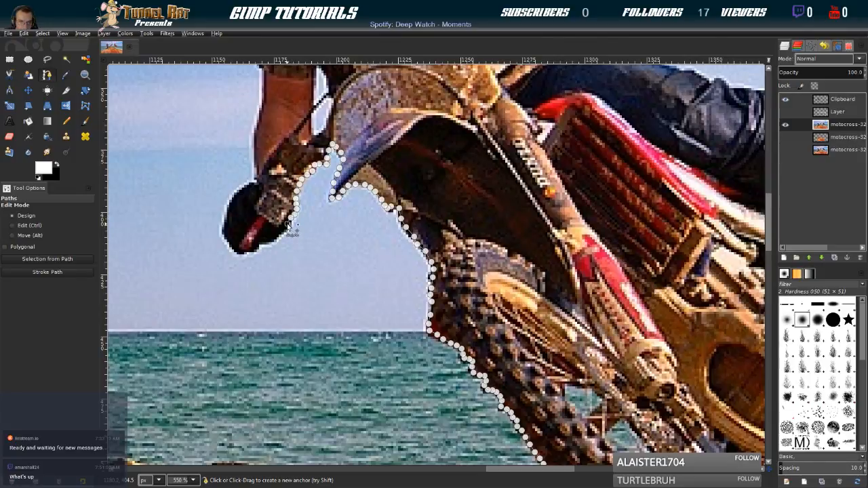
Trace the path around the rider's lowered glove, from the handlebar end around the fingers and back up to the wrist
{"action": "left_click", "coordinate": [256, 247]}
{"action": "left_click", "coordinate": [244, 252]}
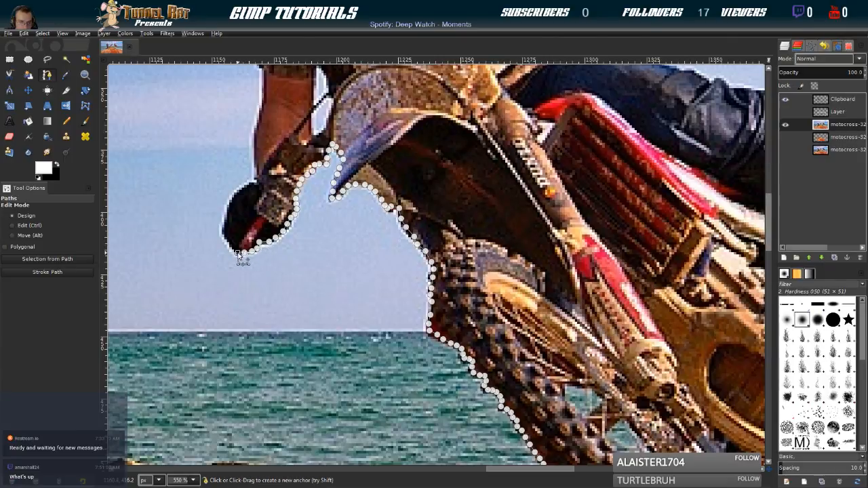
{"action": "left_click", "coordinate": [233, 250]}
{"action": "left_click", "coordinate": [231, 243]}
{"action": "left_click", "coordinate": [227, 238]}
{"action": "left_click", "coordinate": [226, 232]}
{"action": "left_click", "coordinate": [224, 226]}
{"action": "left_click", "coordinate": [225, 219]}
{"action": "left_click", "coordinate": [226, 210]}
{"action": "left_click", "coordinate": [229, 203]}
{"action": "left_click", "coordinate": [232, 196]}
{"action": "left_click", "coordinate": [237, 189]}
{"action": "left_click", "coordinate": [245, 185]}
{"action": "left_click", "coordinate": [253, 182]}
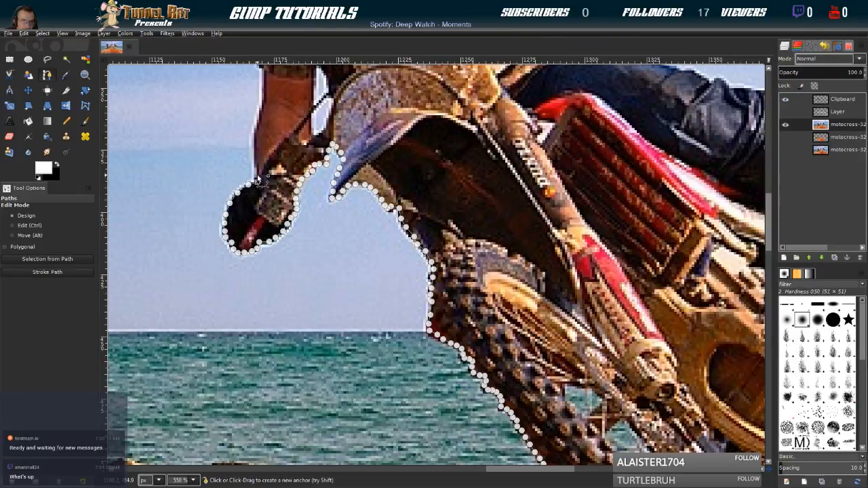
Continue the path up the outer edge of the rider's lowered forearm toward the sleeve hem
{"action": "left_click", "coordinate": [257, 173]}
{"action": "left_click", "coordinate": [256, 163]}
{"action": "left_click", "coordinate": [255, 152]}
{"action": "left_click", "coordinate": [255, 141]}
{"action": "left_click", "coordinate": [256, 130]}
{"action": "left_click", "coordinate": [263, 106]}
{"action": "left_click", "coordinate": [265, 92]}
Extend the path from the sleeve hem up the outside of the camouflage sleeve to the black shoulder section
{"action": "scroll", "coordinate": [263, 126], "scroll_direction": "up", "scroll_amount": 5}
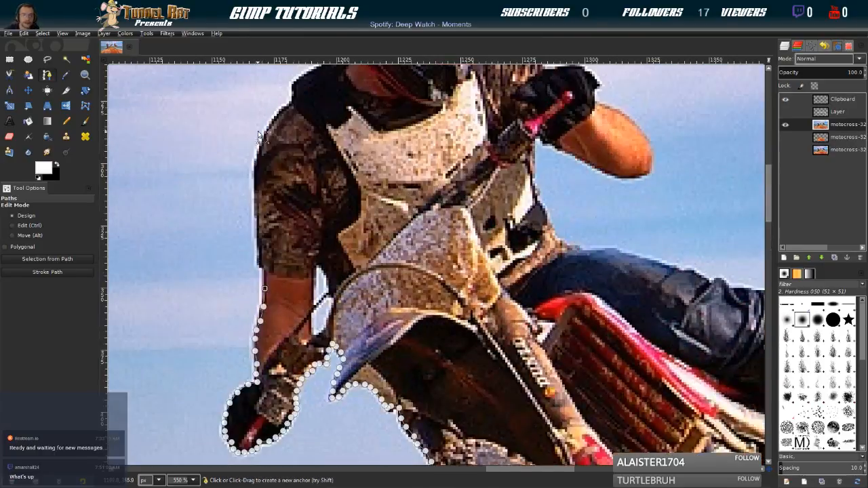
{"action": "left_click", "coordinate": [265, 274]}
{"action": "left_click", "coordinate": [260, 256]}
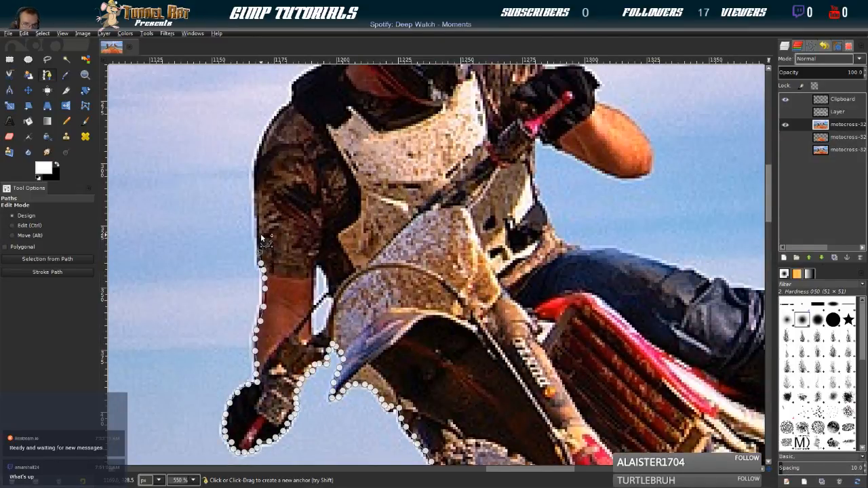
{"action": "left_click", "coordinate": [258, 232]}
{"action": "left_click", "coordinate": [256, 210]}
{"action": "left_click", "coordinate": [256, 197]}
{"action": "left_click", "coordinate": [256, 185]}
{"action": "left_click", "coordinate": [256, 173]}
{"action": "left_click", "coordinate": [257, 160]}
{"action": "left_click", "coordinate": [267, 133]}
{"action": "left_click", "coordinate": [274, 122]}
{"action": "left_click", "coordinate": [284, 109]}
{"action": "left_click", "coordinate": [293, 98]}
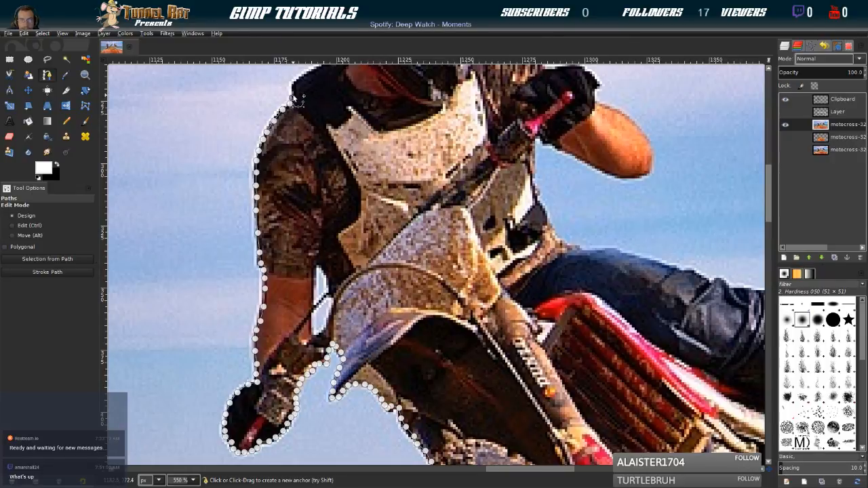
Carry the path over the black shoulder section to the point where it meets the helmet's lower rear edge
{"action": "left_click", "coordinate": [293, 87]}
{"action": "left_click", "coordinate": [299, 80]}
{"action": "left_click_drag", "start_coordinate": [348, 85], "coordinate": [294, 234]}
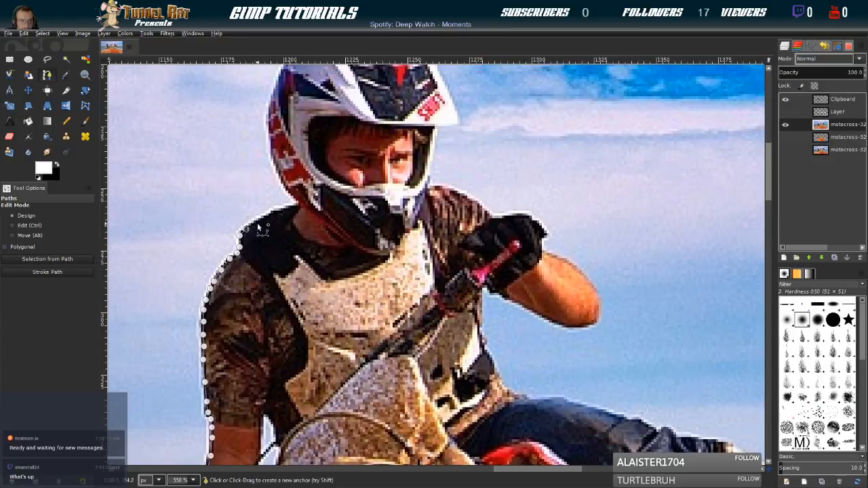
{"action": "left_click", "coordinate": [255, 222]}
{"action": "left_click", "coordinate": [269, 217]}
{"action": "left_click", "coordinate": [278, 209]}
{"action": "left_click", "coordinate": [289, 207]}
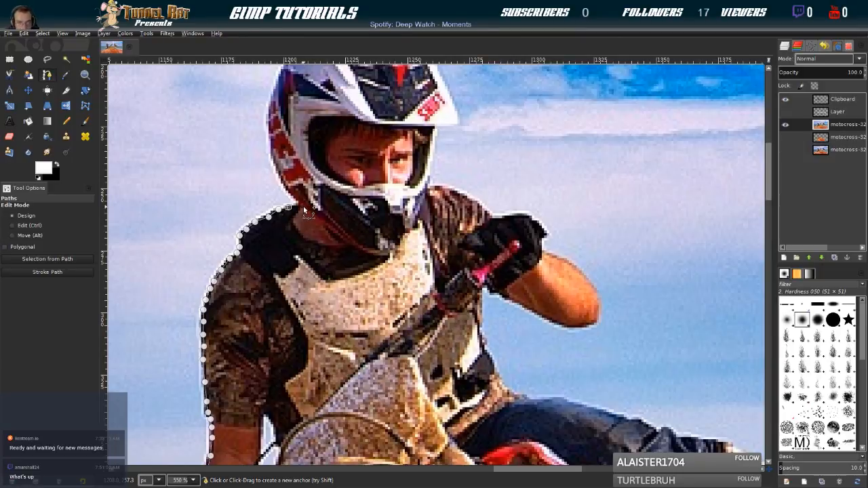
{"action": "left_click", "coordinate": [300, 204]}
Trace the path up the back of the helmet along its red and white shell
{"action": "left_click", "coordinate": [289, 189]}
{"action": "left_click", "coordinate": [285, 183]}
{"action": "left_click", "coordinate": [280, 177]}
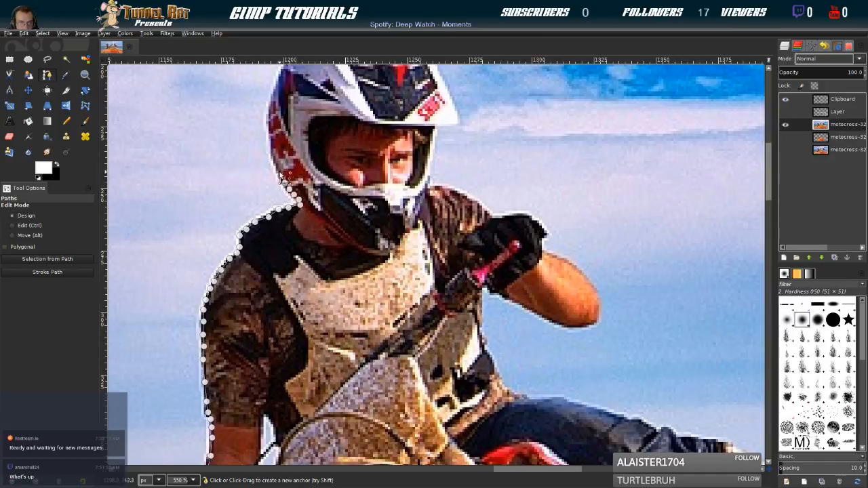
{"action": "left_click", "coordinate": [274, 167]}
{"action": "left_click", "coordinate": [272, 148]}
{"action": "left_click", "coordinate": [269, 109]}
{"action": "left_click", "coordinate": [271, 97]}
{"action": "left_click", "coordinate": [279, 76]}
Continue the path around the upper back of the helmet and over its crown
{"action": "left_click_drag", "start_coordinate": [288, 71], "coordinate": [270, 222]}
{"action": "left_click", "coordinate": [263, 219]}
{"action": "left_click", "coordinate": [268, 207]}
{"action": "left_click", "coordinate": [276, 191]}
{"action": "left_click", "coordinate": [285, 182]}
{"action": "left_click", "coordinate": [293, 175]}
{"action": "left_click", "coordinate": [303, 168]}
{"action": "left_click", "coordinate": [310, 165]}
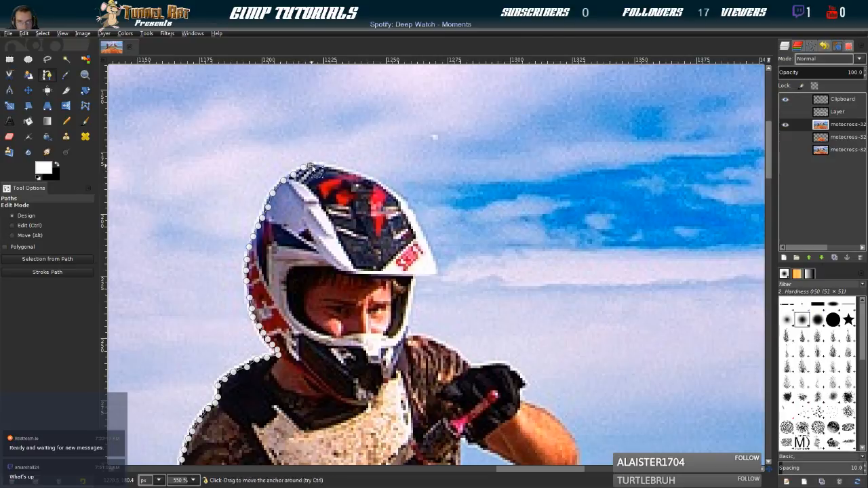
{"action": "left_click", "coordinate": [327, 165]}
{"action": "left_click", "coordinate": [334, 166]}
{"action": "left_click", "coordinate": [340, 169]}
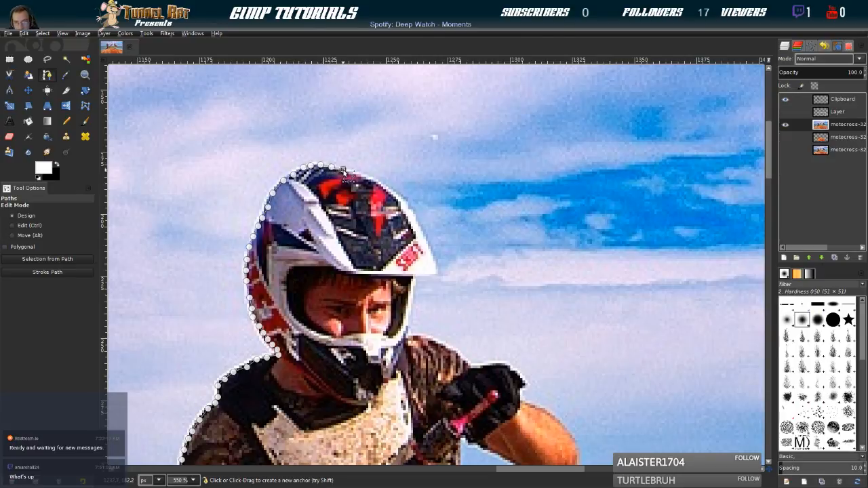
Extend the path with closely spaced anchors down the front curve of the helmet to the visor lettering
{"action": "left_click", "coordinate": [364, 176]}
{"action": "left_click", "coordinate": [371, 180]}
{"action": "left_click", "coordinate": [378, 184]}
{"action": "left_click", "coordinate": [386, 188]}
{"action": "left_click", "coordinate": [394, 194]}
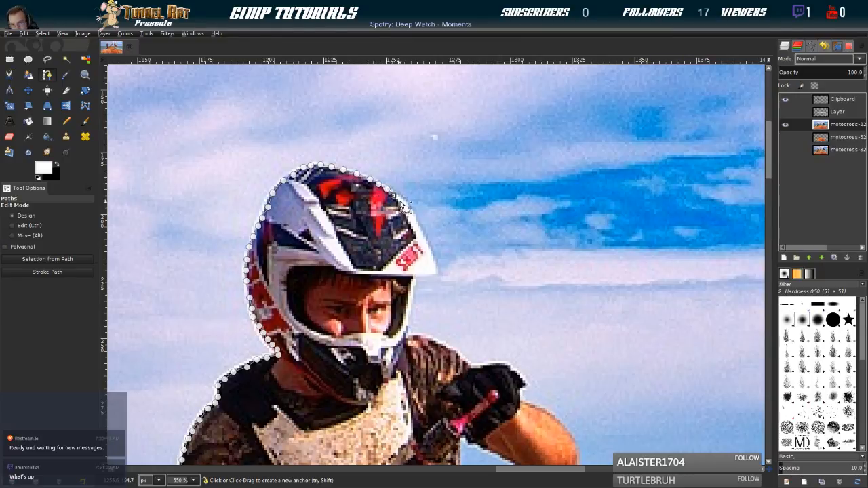
{"action": "left_click", "coordinate": [400, 201]}
{"action": "left_click", "coordinate": [406, 209]}
{"action": "left_click", "coordinate": [412, 217]}
{"action": "left_click", "coordinate": [416, 228]}
{"action": "left_click", "coordinate": [422, 239]}
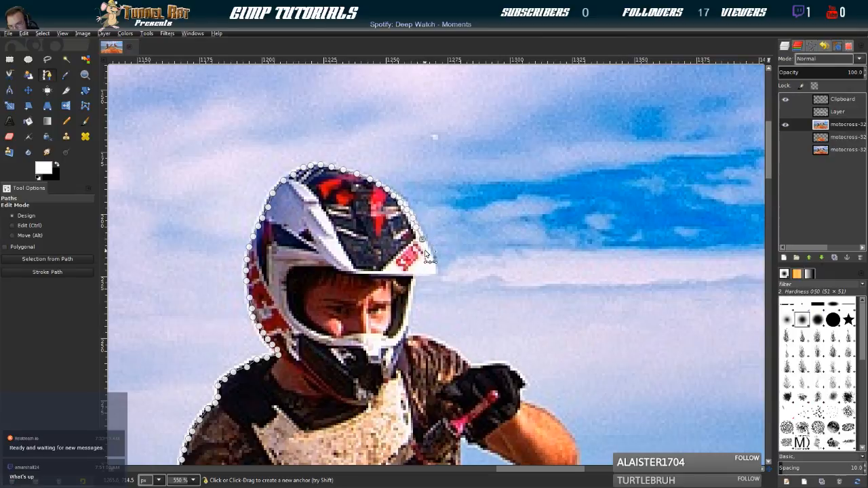
Take the path around the visor's tip, along its underside, and down the helmet's face opening toward the far shoulder
{"action": "left_click", "coordinate": [431, 256]}
{"action": "left_click", "coordinate": [423, 274]}
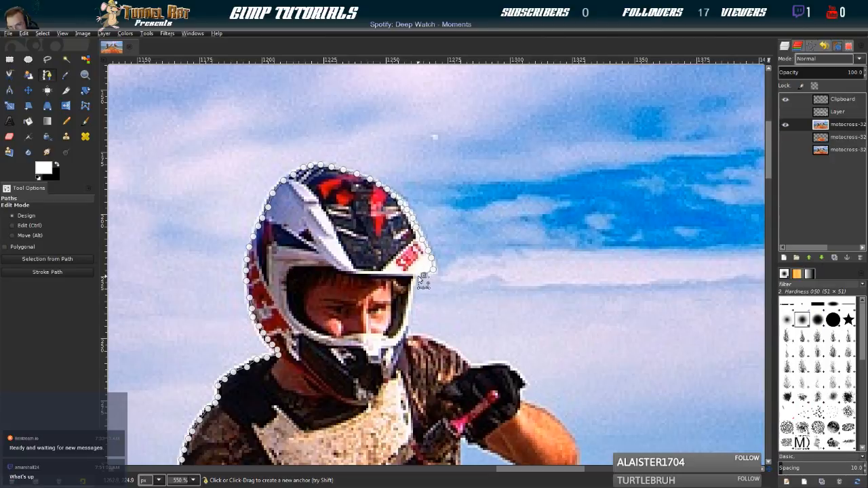
{"action": "left_click", "coordinate": [410, 297]}
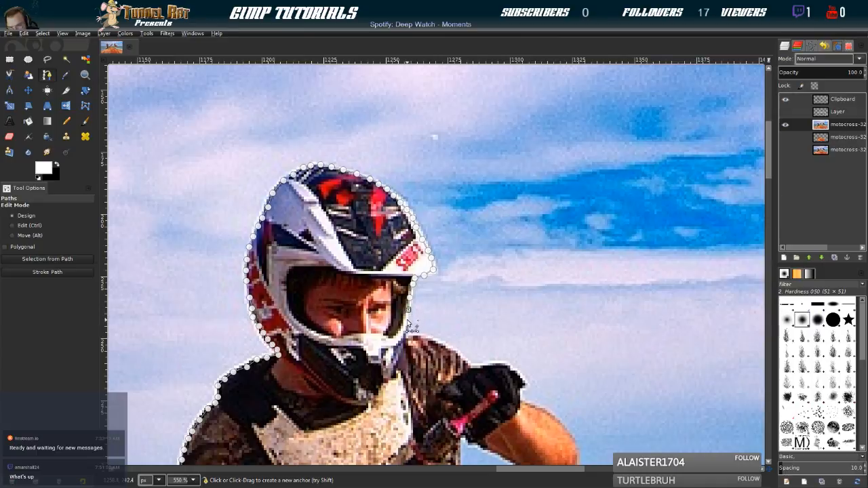
{"action": "left_click", "coordinate": [407, 329]}
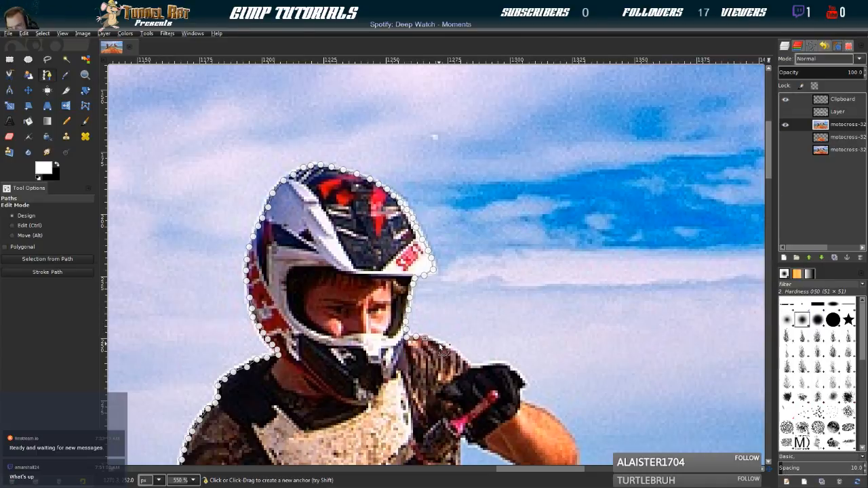
Trace the path off the far shoulder and over the top of the raised glove to its knuckles
{"action": "left_click", "coordinate": [464, 359]}
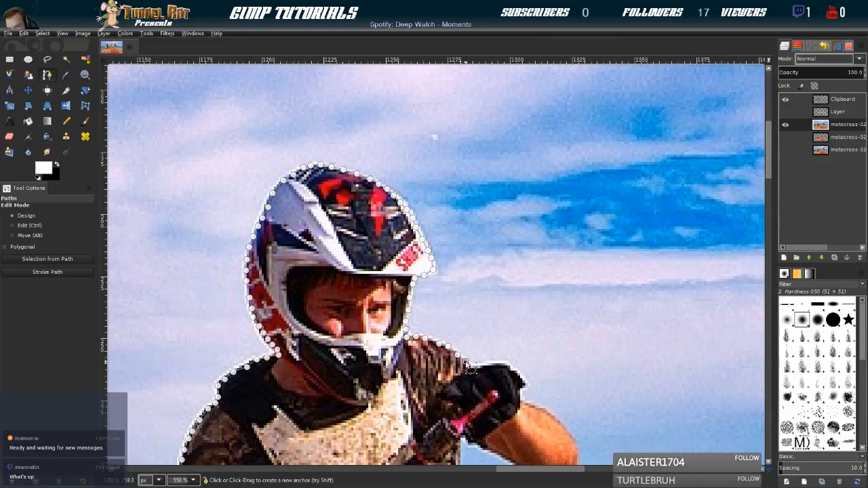
{"action": "left_click", "coordinate": [480, 368]}
{"action": "left_click", "coordinate": [490, 367]}
{"action": "left_click", "coordinate": [504, 364]}
{"action": "left_click", "coordinate": [519, 377]}
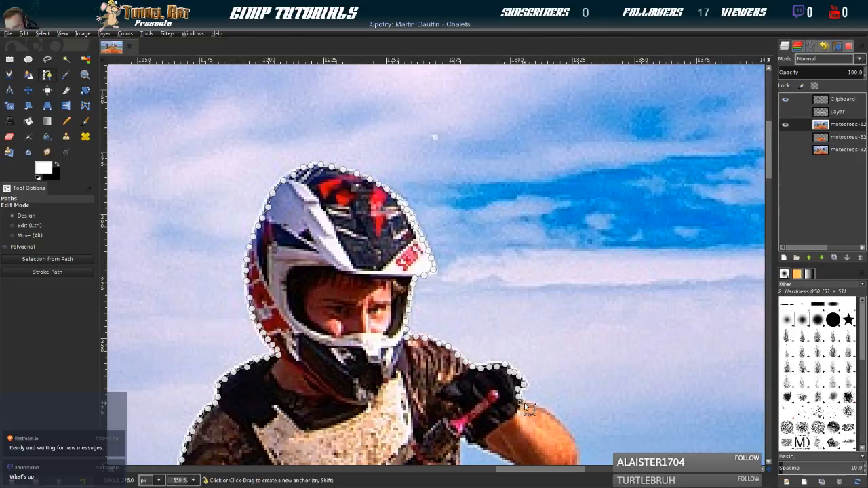
Continue the path along the raised forearm, around the elbow, and back along the arm's underside toward the handlebar
{"action": "left_click", "coordinate": [545, 411]}
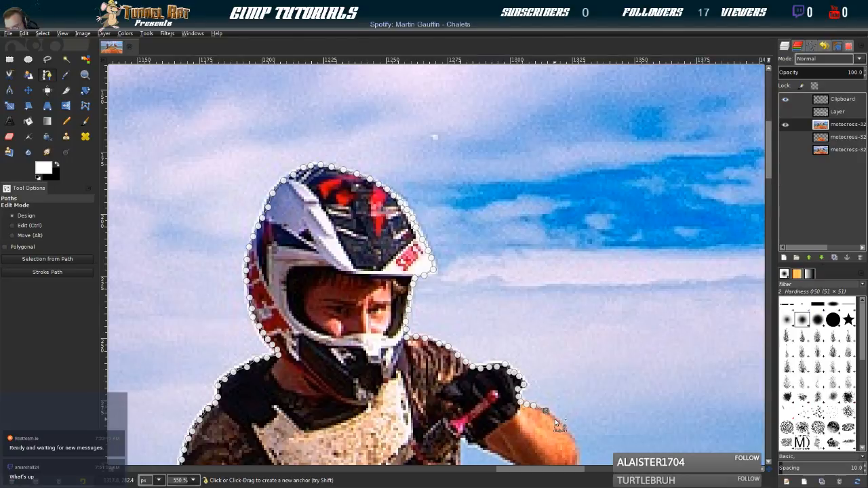
{"action": "left_click", "coordinate": [564, 427]}
{"action": "scroll", "coordinate": [569, 430], "scroll_direction": "down", "scroll_amount": 8}
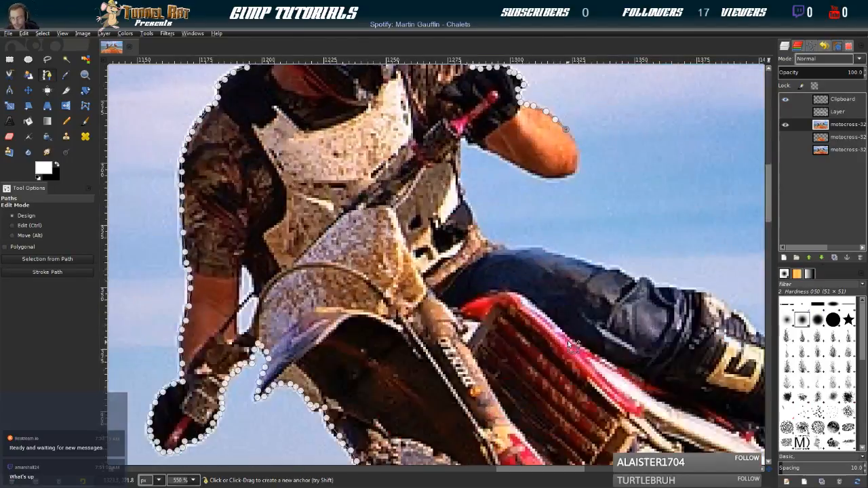
{"action": "left_click", "coordinate": [576, 148]}
{"action": "left_click", "coordinate": [577, 158]}
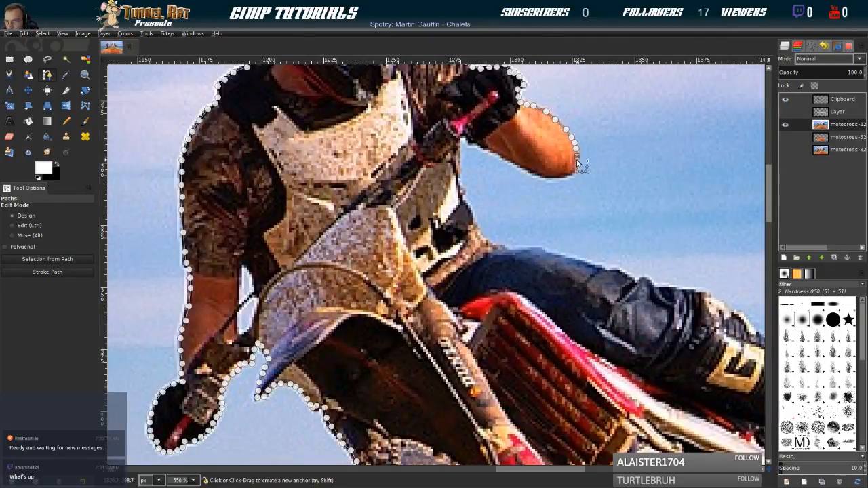
{"action": "left_click", "coordinate": [576, 168]}
{"action": "left_click", "coordinate": [571, 176]}
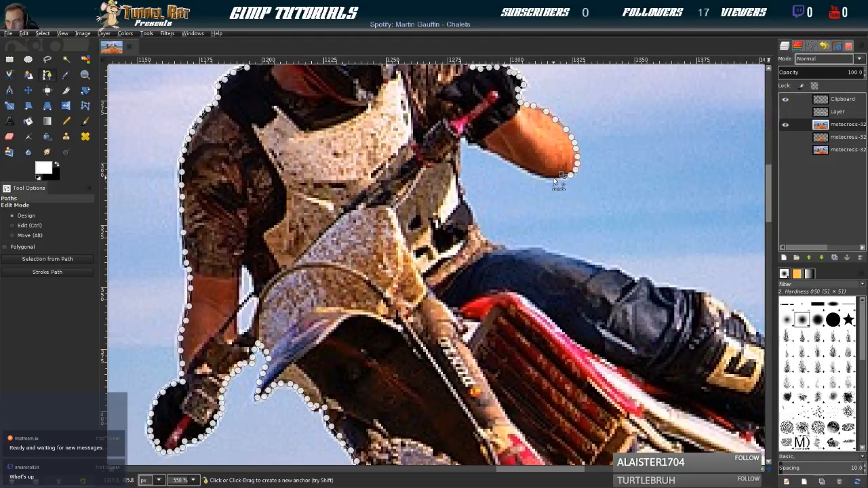
{"action": "left_click", "coordinate": [526, 169]}
{"action": "left_click", "coordinate": [510, 163]}
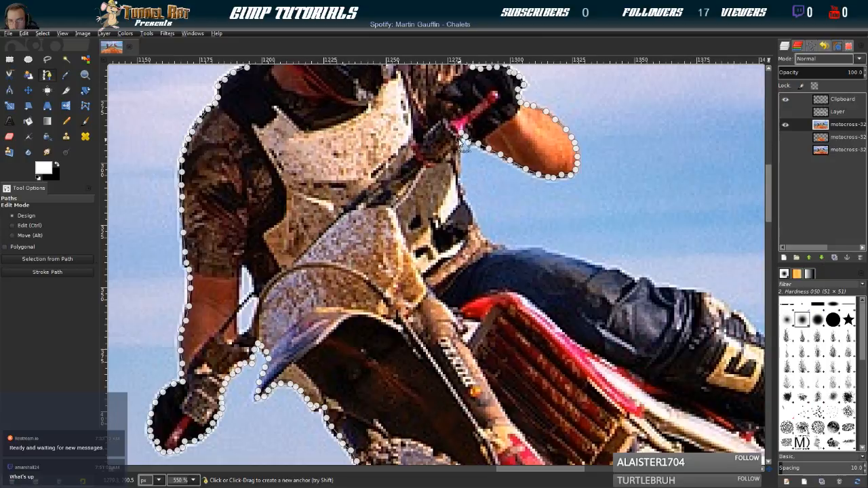
Extend the path down the side of the rider's chest protector to the waist
{"action": "left_click", "coordinate": [460, 158]}
{"action": "left_click", "coordinate": [460, 169]}
{"action": "left_click", "coordinate": [460, 181]}
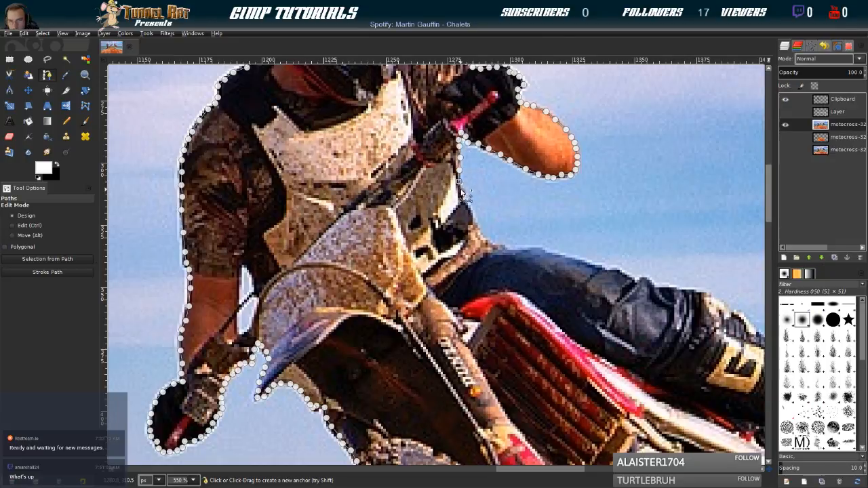
{"action": "left_click", "coordinate": [462, 191]}
{"action": "left_click", "coordinate": [464, 198]}
{"action": "left_click", "coordinate": [466, 204]}
{"action": "left_click", "coordinate": [469, 210]}
{"action": "left_click", "coordinate": [473, 217]}
{"action": "left_click", "coordinate": [476, 222]}
{"action": "left_click", "coordinate": [479, 228]}
{"action": "left_click", "coordinate": [484, 239]}
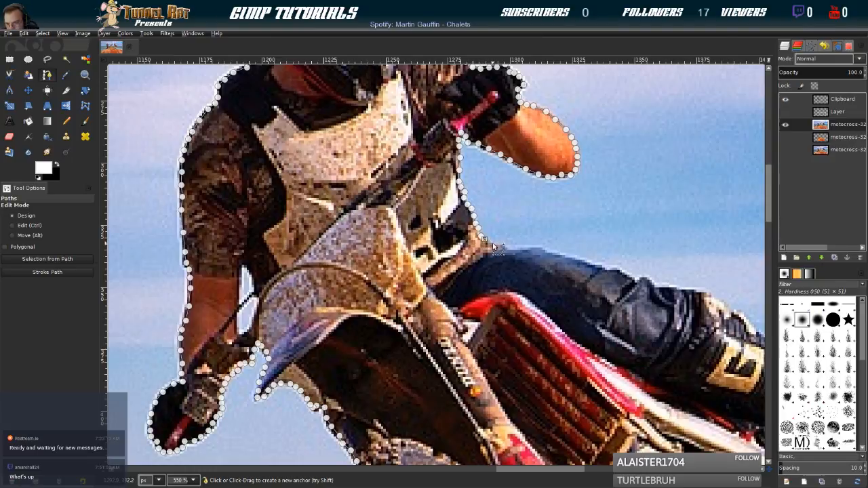
Trace the path along the top edge of the outstretched thigh and over the knee to the start of the knee guard
{"action": "left_click", "coordinate": [500, 247]}
{"action": "left_click", "coordinate": [510, 247]}
{"action": "left_click", "coordinate": [523, 249]}
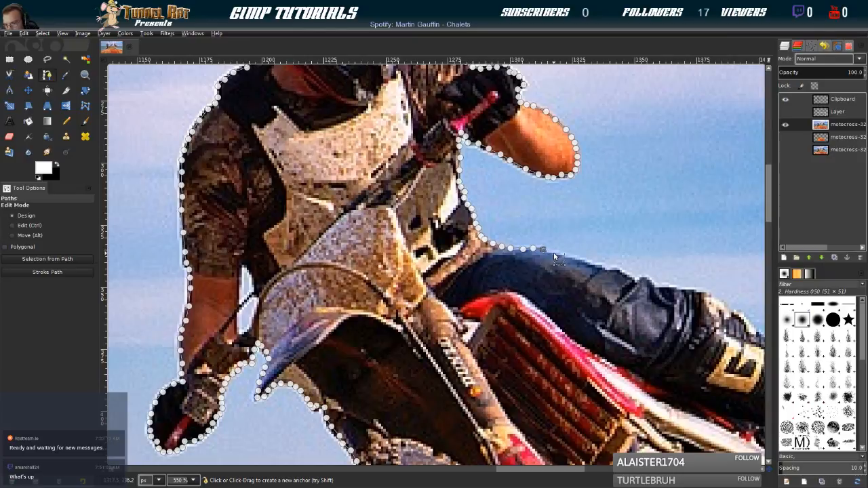
{"action": "left_click", "coordinate": [603, 268]}
{"action": "left_click", "coordinate": [616, 272]}
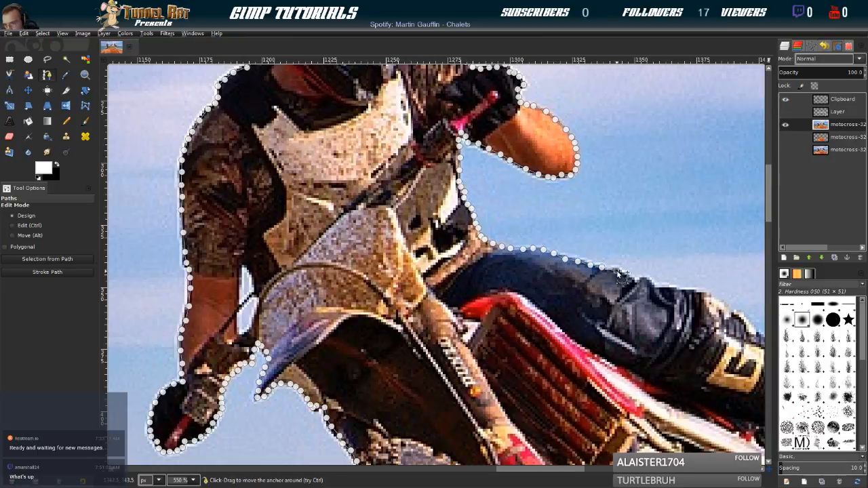
{"action": "left_click", "coordinate": [636, 278]}
{"action": "left_click", "coordinate": [644, 278]}
{"action": "left_click", "coordinate": [652, 280]}
{"action": "left_click", "coordinate": [659, 285]}
{"action": "left_click", "coordinate": [670, 290]}
{"action": "left_click", "coordinate": [685, 291]}
{"action": "left_click", "coordinate": [697, 292]}
{"action": "left_click", "coordinate": [708, 297]}
Continue the path along the upper edge of the knee guard and shin toward the boot
{"action": "left_click_drag", "start_coordinate": [711, 301], "coordinate": [427, 196]}
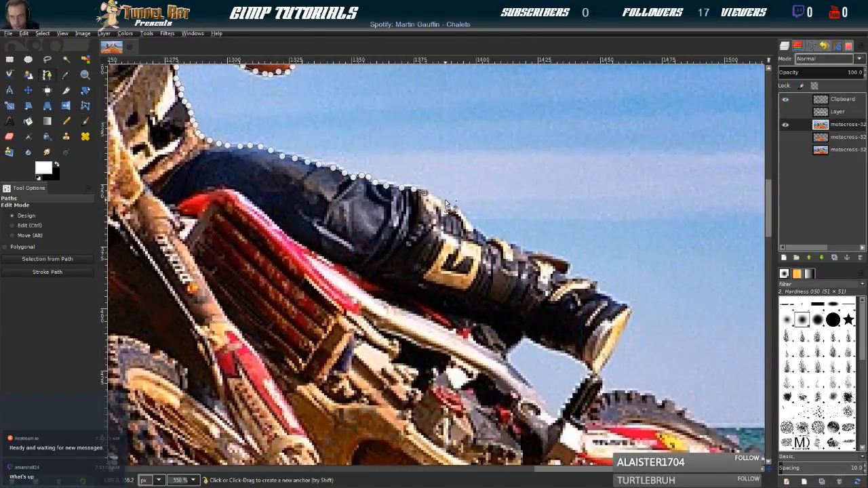
{"action": "left_click", "coordinate": [435, 197]}
{"action": "left_click", "coordinate": [444, 203]}
{"action": "left_click", "coordinate": [453, 210]}
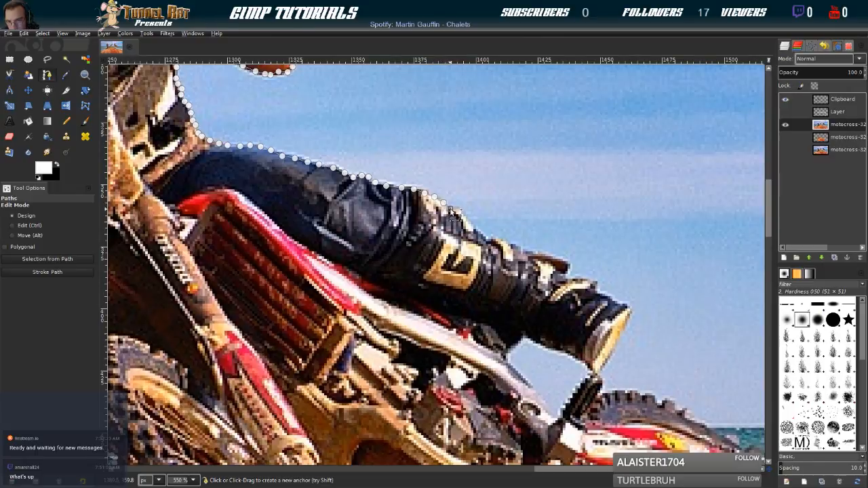
{"action": "left_click", "coordinate": [462, 215]}
{"action": "left_click", "coordinate": [468, 224]}
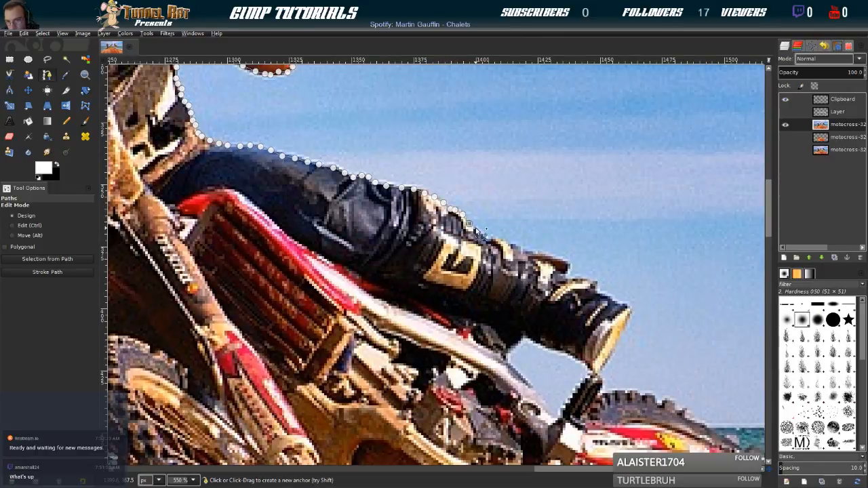
{"action": "left_click", "coordinate": [475, 230]}
{"action": "left_click", "coordinate": [492, 239]}
{"action": "left_click", "coordinate": [500, 240]}
{"action": "left_click", "coordinate": [509, 244]}
{"action": "left_click", "coordinate": [519, 248]}
{"action": "left_click", "coordinate": [530, 250]}
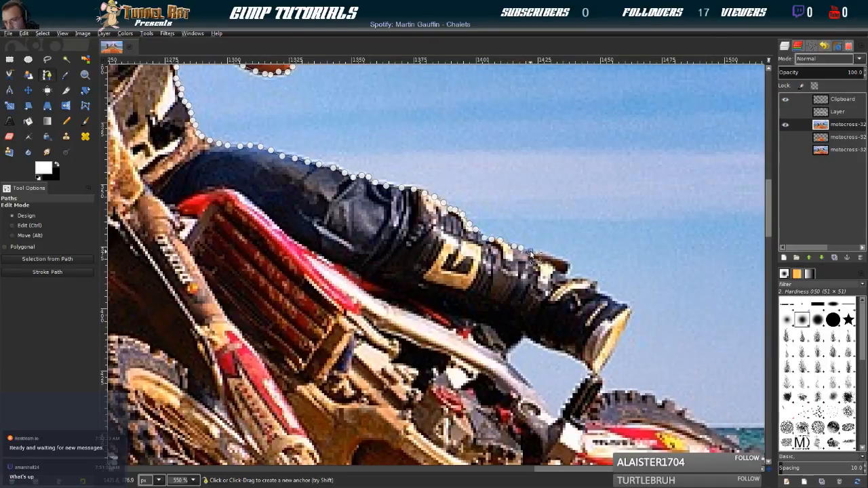
Extend the path over the boot's buckles and along its upper edge to the top corner of the sole
{"action": "left_click", "coordinate": [539, 251]}
{"action": "left_click", "coordinate": [546, 254]}
{"action": "left_click", "coordinate": [567, 266]}
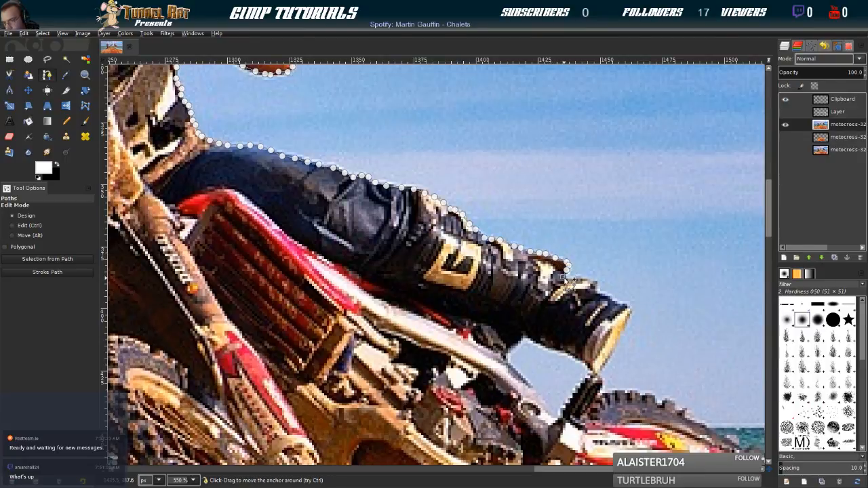
{"action": "left_click", "coordinate": [594, 284]}
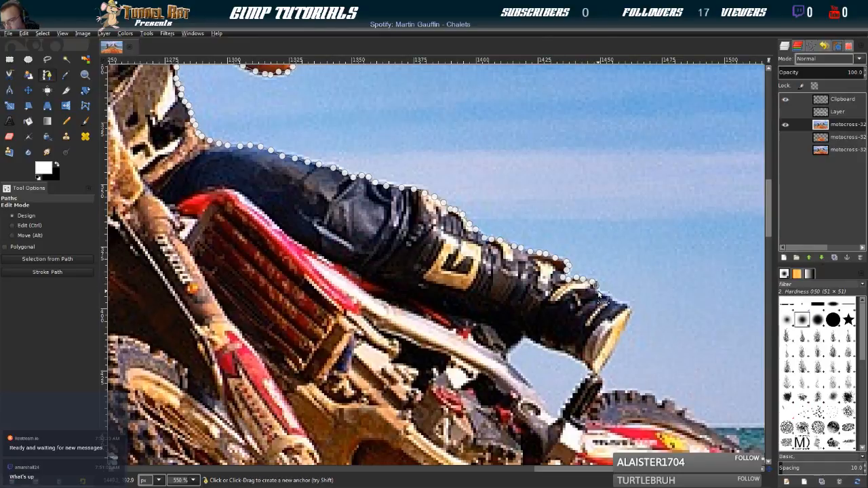
{"action": "left_click", "coordinate": [606, 297]}
{"action": "left_click", "coordinate": [616, 301]}
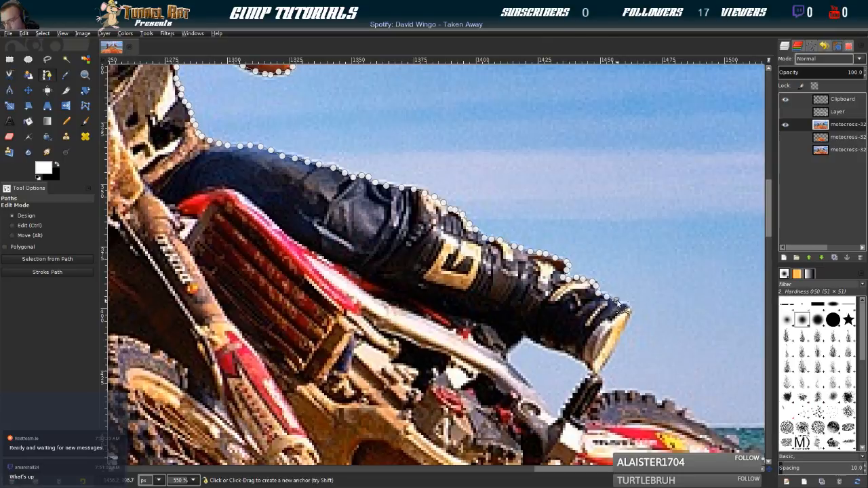
Trace the path around the sole's upper corner and down the outer edge of the boot sole to its lower tip
{"action": "left_click", "coordinate": [630, 314]}
{"action": "left_click", "coordinate": [627, 322]}
{"action": "left_click", "coordinate": [612, 346]}
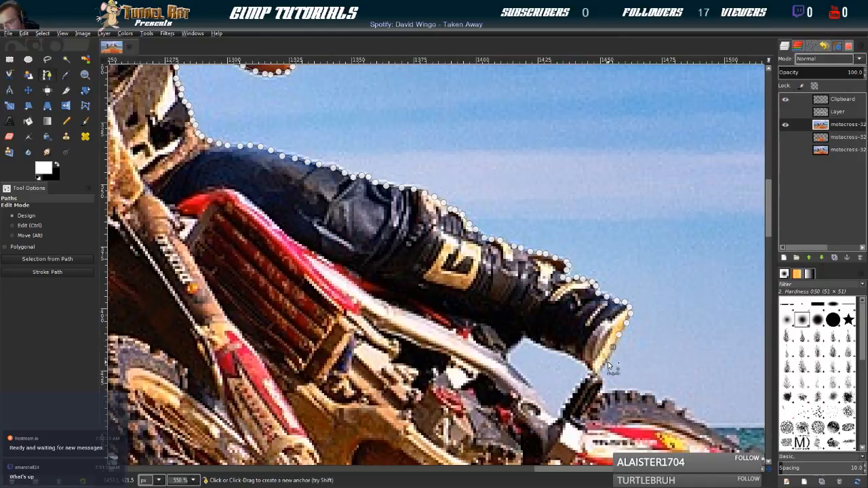
{"action": "left_click", "coordinate": [611, 354]}
{"action": "left_click", "coordinate": [605, 362]}
{"action": "left_click", "coordinate": [603, 370]}
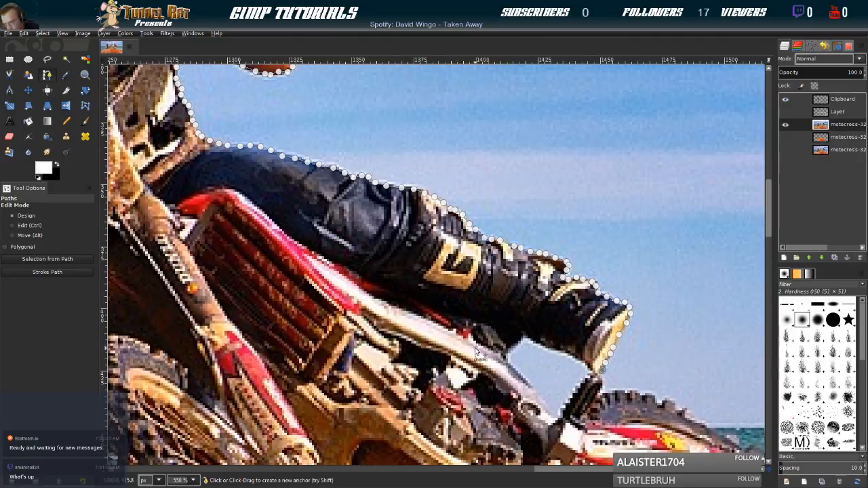
Extend the path from the boot sole's lower tip past the black grip and onto the top edge of the rear tyre
{"action": "left_click_drag", "start_coordinate": [562, 361], "coordinate": [328, 170]}
{"action": "left_click", "coordinate": [367, 187]}
{"action": "left_click", "coordinate": [371, 192]}
{"action": "left_click", "coordinate": [368, 197]}
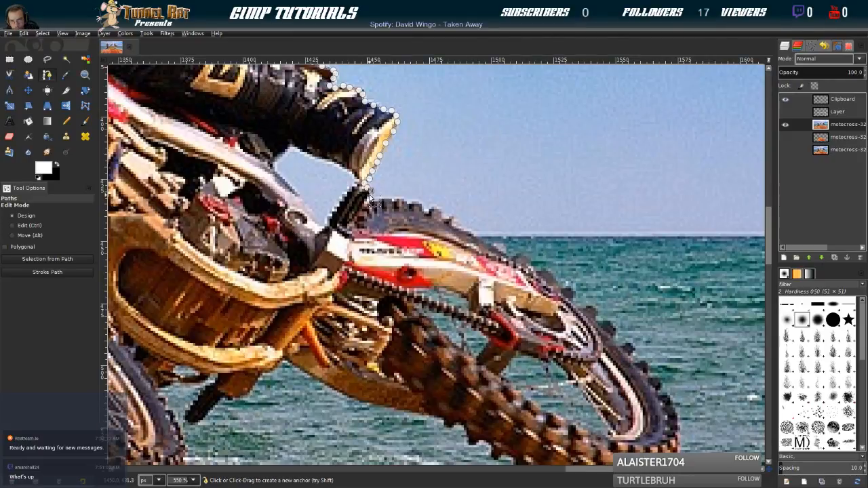
{"action": "left_click", "coordinate": [365, 203]}
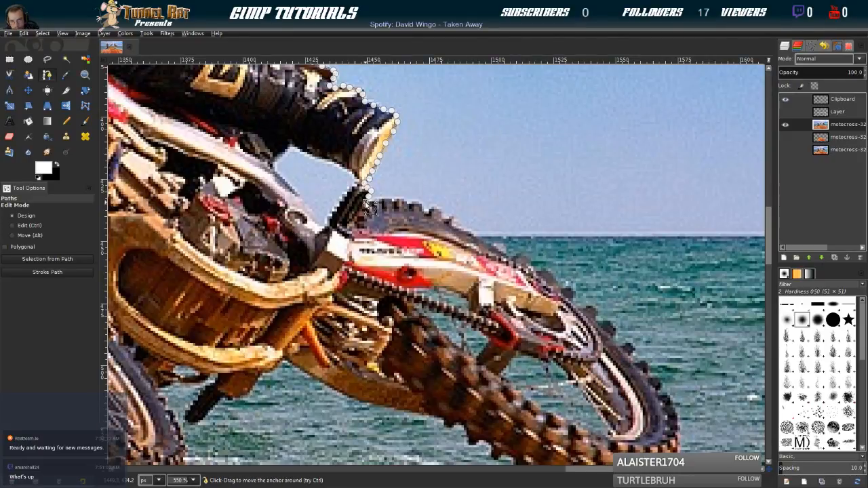
{"action": "left_click", "coordinate": [401, 200]}
{"action": "left_click", "coordinate": [414, 207]}
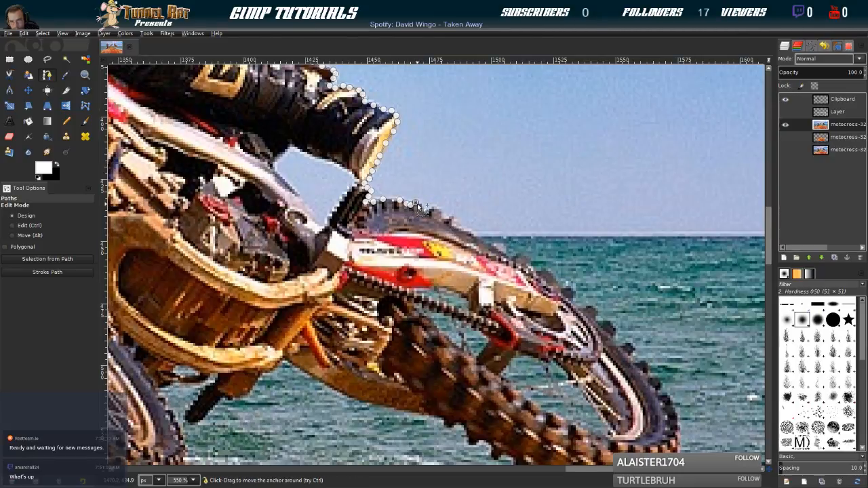
Continue the path along the rear tyre's upper tread to just below the horizon line
{"action": "left_click", "coordinate": [434, 209]}
{"action": "left_click", "coordinate": [454, 220]}
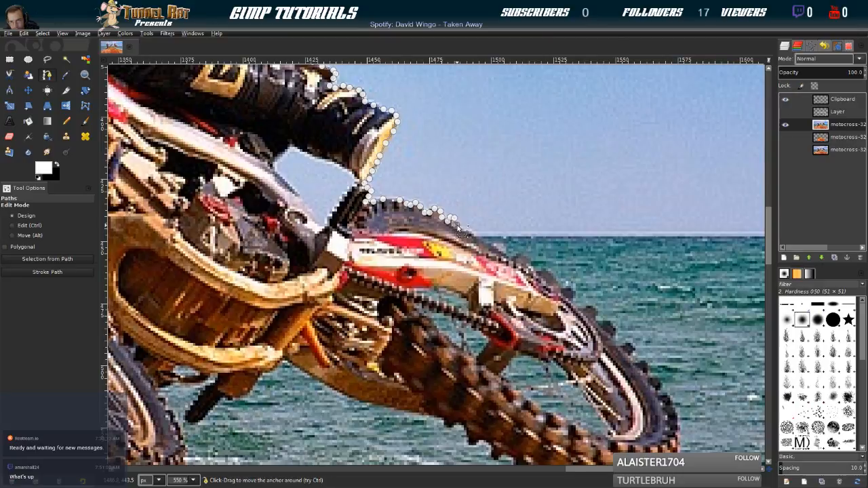
{"action": "left_click", "coordinate": [473, 236]}
{"action": "left_click", "coordinate": [480, 241]}
{"action": "left_click", "coordinate": [488, 246]}
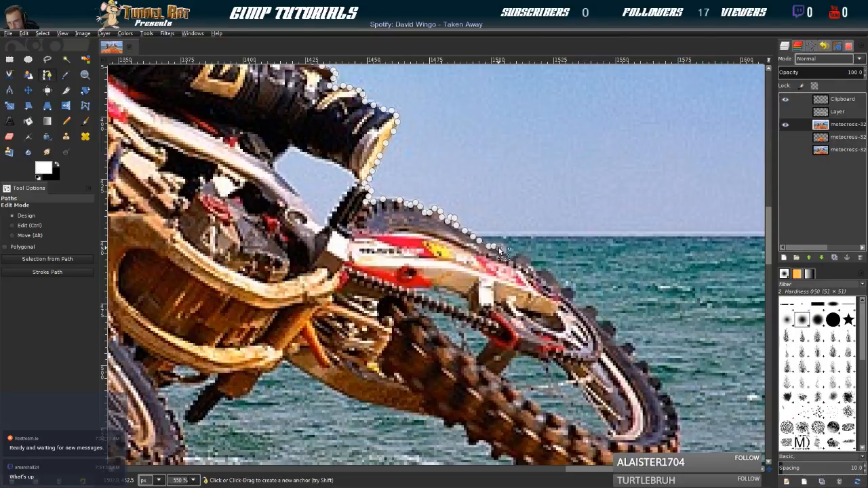
{"action": "left_click", "coordinate": [503, 252]}
{"action": "left_click", "coordinate": [508, 258]}
Trace the path around the tread blocks on the rear tyre's upper outer edge, beside the rear fender and sprocket area
{"action": "left_click", "coordinate": [523, 261]}
{"action": "left_click", "coordinate": [530, 270]}
{"action": "left_click", "coordinate": [539, 274]}
{"action": "left_click", "coordinate": [548, 279]}
{"action": "left_click", "coordinate": [557, 285]}
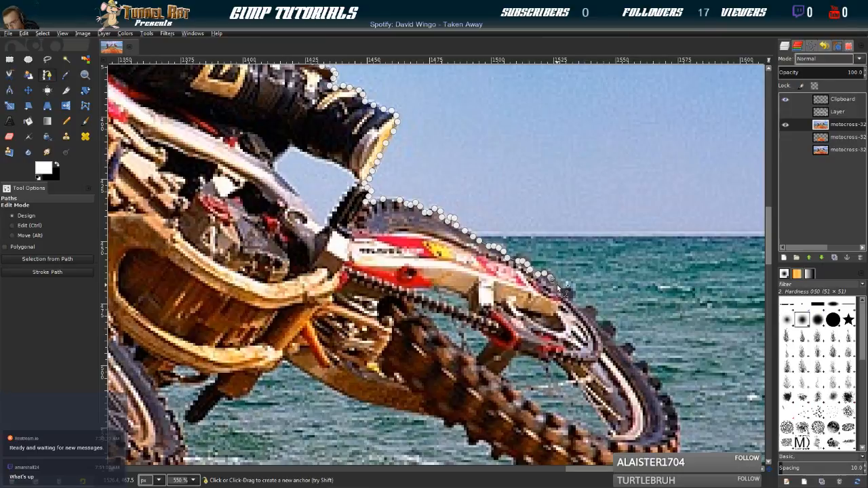
{"action": "left_click", "coordinate": [567, 289]}
{"action": "left_click", "coordinate": [569, 300]}
{"action": "left_click", "coordinate": [591, 310]}
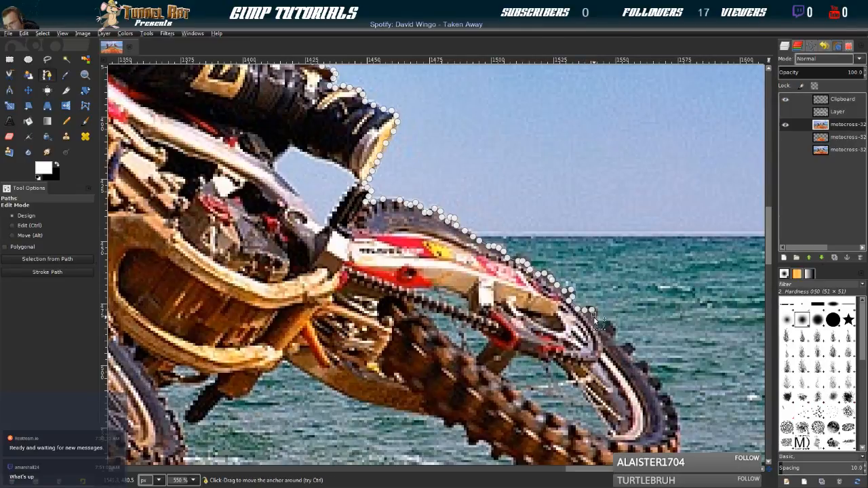
Show the white frame layer and extend the path around the next two protruding tread blocks of the rear tyre
{"action": "scroll", "coordinate": [609, 336], "scroll_direction": "down", "scroll_amount": 3}
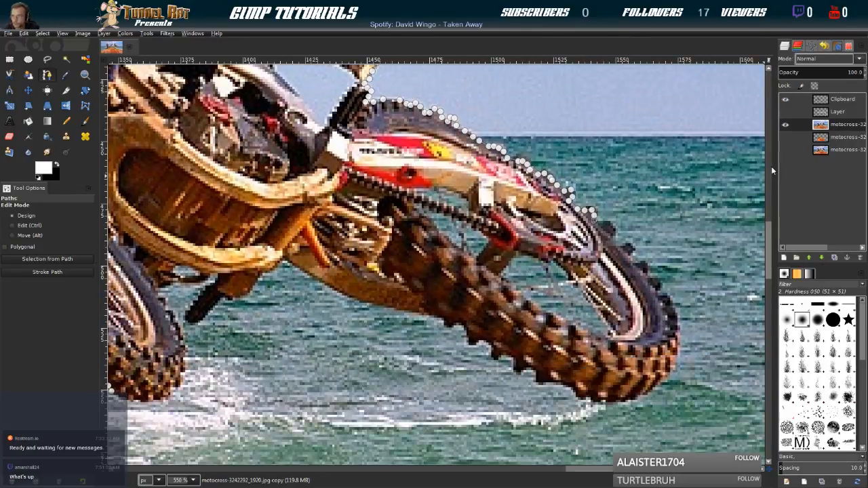
{"action": "left_click", "coordinate": [785, 113]}
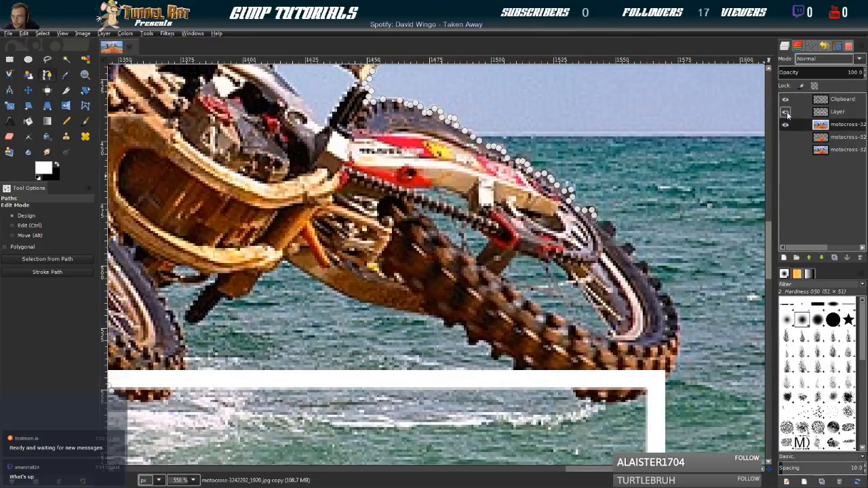
{"action": "left_click", "coordinate": [609, 224]}
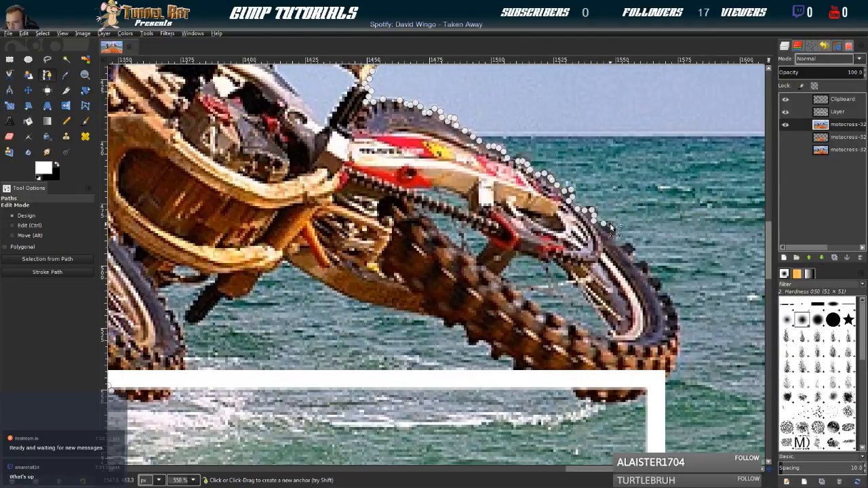
{"action": "left_click", "coordinate": [615, 230]}
{"action": "left_click", "coordinate": [614, 247]}
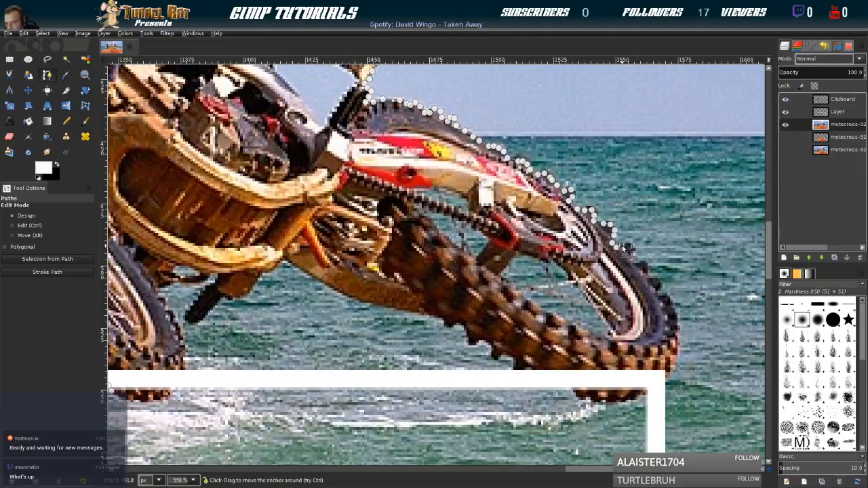
{"action": "left_click", "coordinate": [630, 245]}
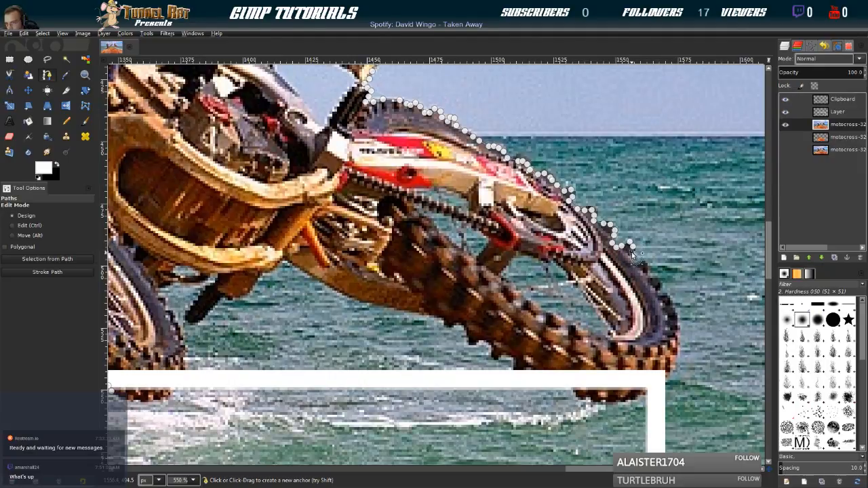
Follow the tread knobs down the rear tyre's outer curve with closely spaced path anchors
{"action": "left_click", "coordinate": [628, 257]}
{"action": "left_click", "coordinate": [645, 264]}
{"action": "left_click", "coordinate": [648, 271]}
{"action": "left_click", "coordinate": [649, 278]}
{"action": "left_click", "coordinate": [656, 288]}
{"action": "left_click", "coordinate": [656, 295]}
{"action": "left_click", "coordinate": [663, 297]}
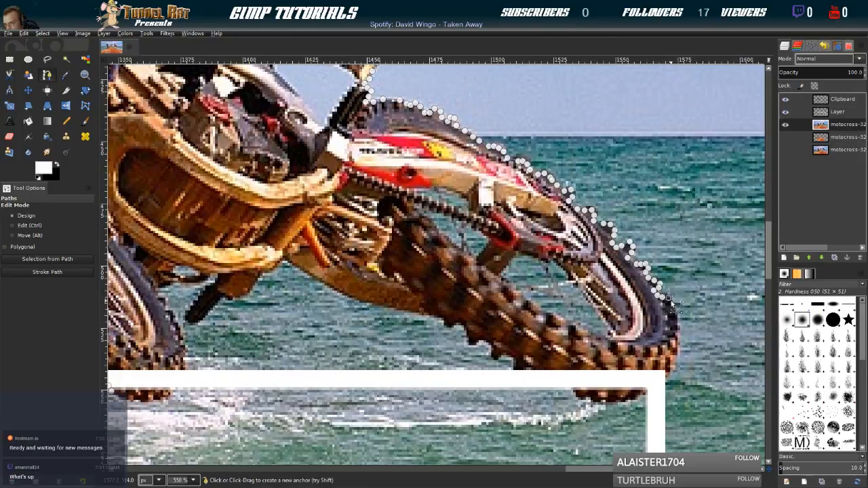
Trace the path down the outermost edge of the rear tyre to the corner of the white frame
{"action": "left_click", "coordinate": [672, 309]}
{"action": "left_click", "coordinate": [677, 332]}
{"action": "left_click", "coordinate": [677, 345]}
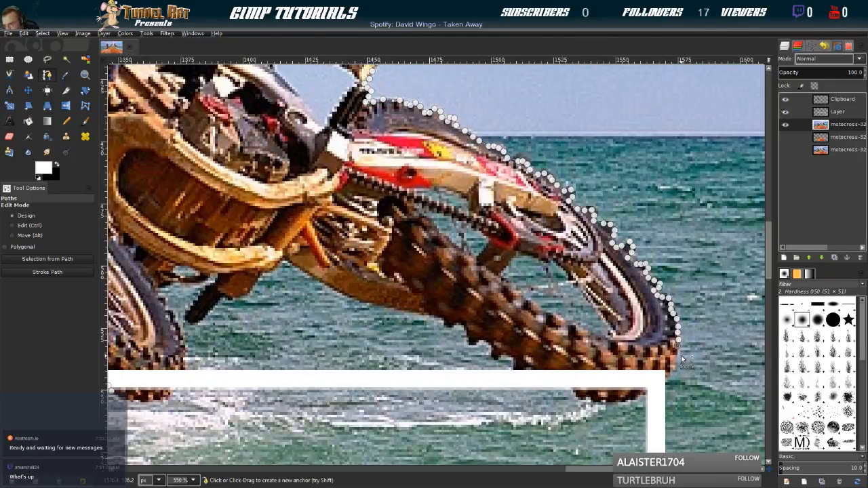
{"action": "left_click", "coordinate": [674, 359]}
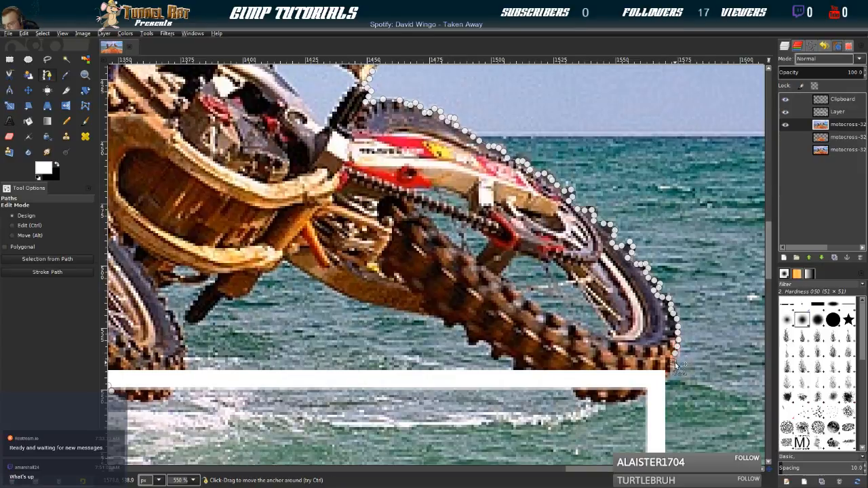
{"action": "left_click", "coordinate": [672, 372]}
{"action": "left_click", "coordinate": [671, 374]}
{"action": "left_click", "coordinate": [666, 381]}
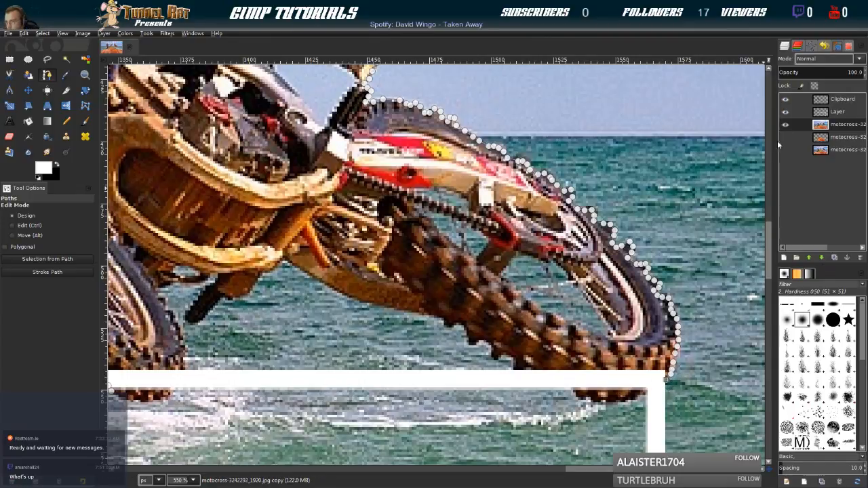
Hide the white frame layer and trace the path around the rear tyre's lowest edge and onto its underside tread
{"action": "left_click", "coordinate": [785, 113]}
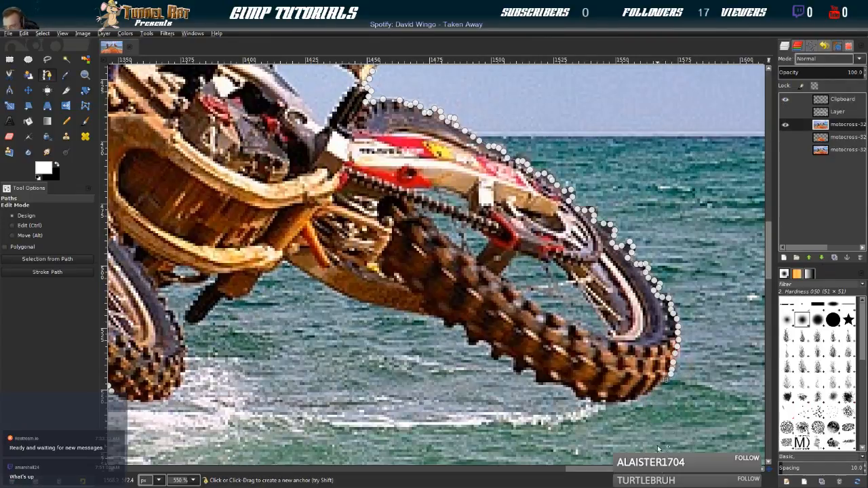
{"action": "left_click_drag", "start_coordinate": [658, 388], "coordinate": [634, 398]}
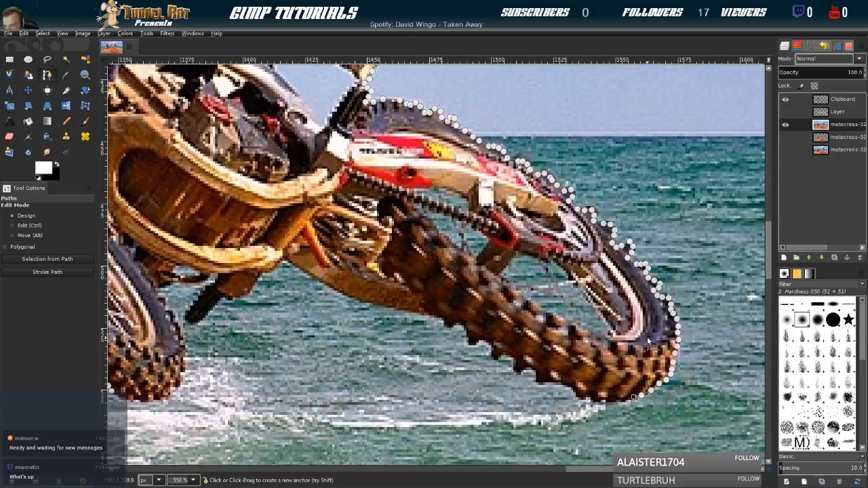
{"action": "left_click", "coordinate": [785, 111]}
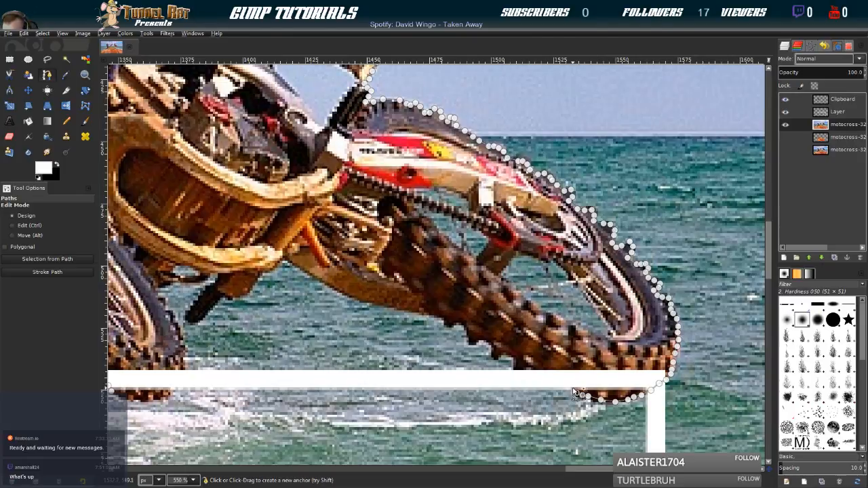
{"action": "left_click", "coordinate": [785, 112]}
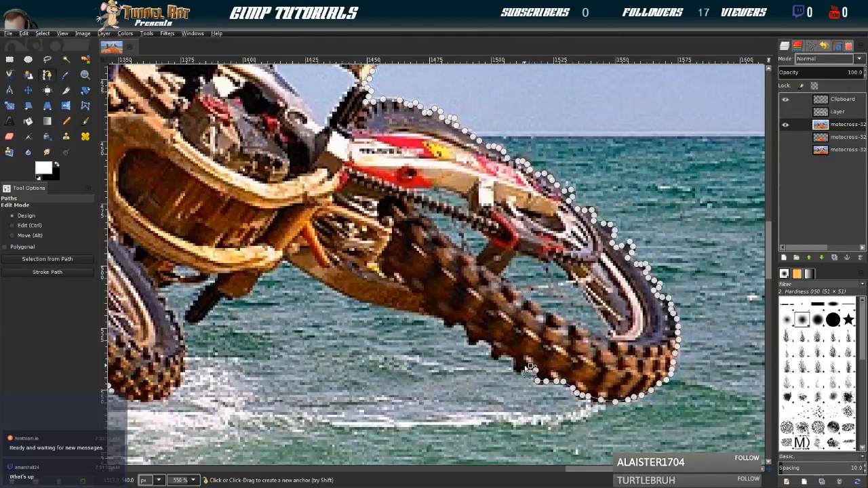
Check the traced tyre edge against the white frame by toggling the visibility of the photo copy and frame layers
{"action": "left_click", "coordinate": [785, 126]}
{"action": "left_click", "coordinate": [785, 125]}
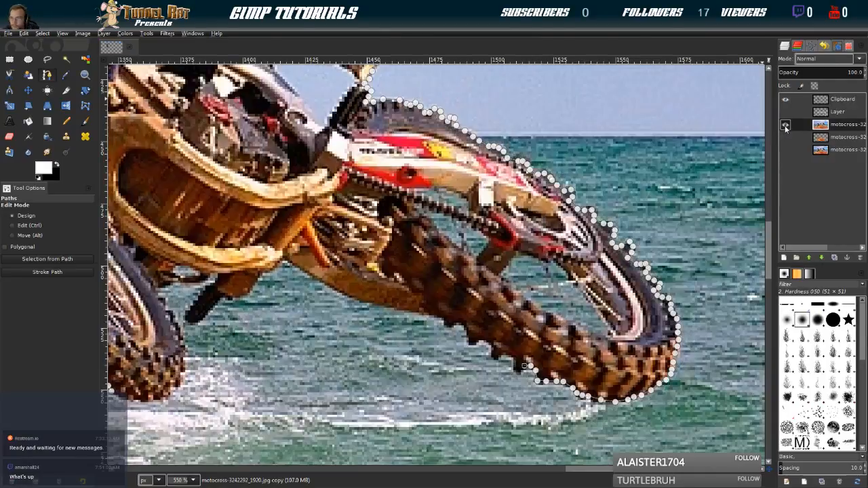
{"action": "left_click", "coordinate": [785, 112]}
{"action": "scroll", "coordinate": [594, 260], "scroll_direction": "down", "scroll_amount": 3}
{"action": "scroll", "coordinate": [594, 261], "scroll_direction": "left", "scroll_amount": 2}
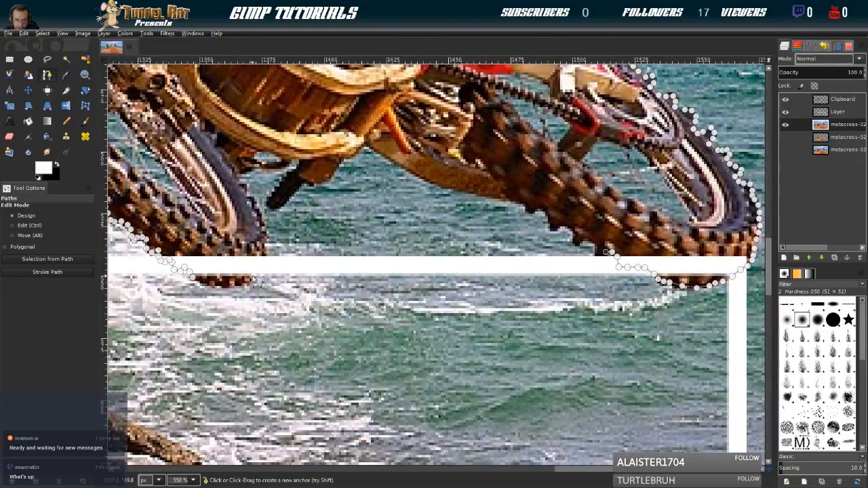
{"action": "left_click", "coordinate": [786, 112]}
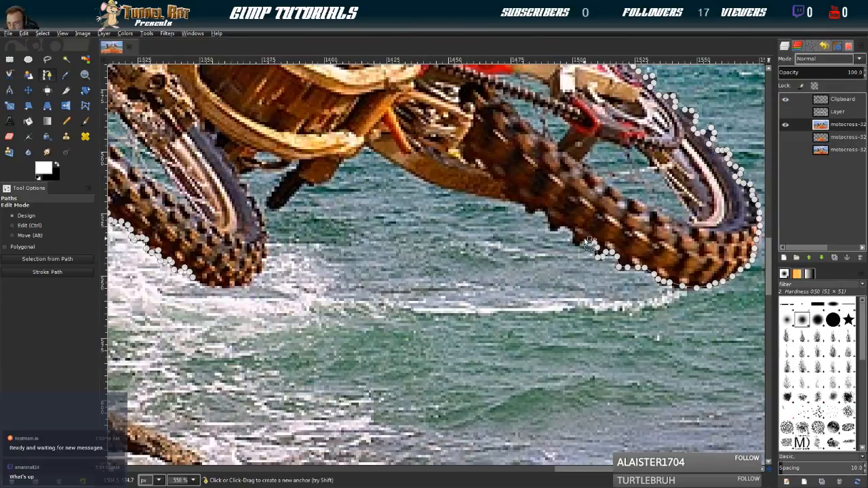
Extend the path up the rear tyre's underside tread to where the tyre meets the swingarm
{"action": "left_click", "coordinate": [577, 243]}
{"action": "left_click", "coordinate": [559, 226]}
{"action": "left_click", "coordinate": [553, 230]}
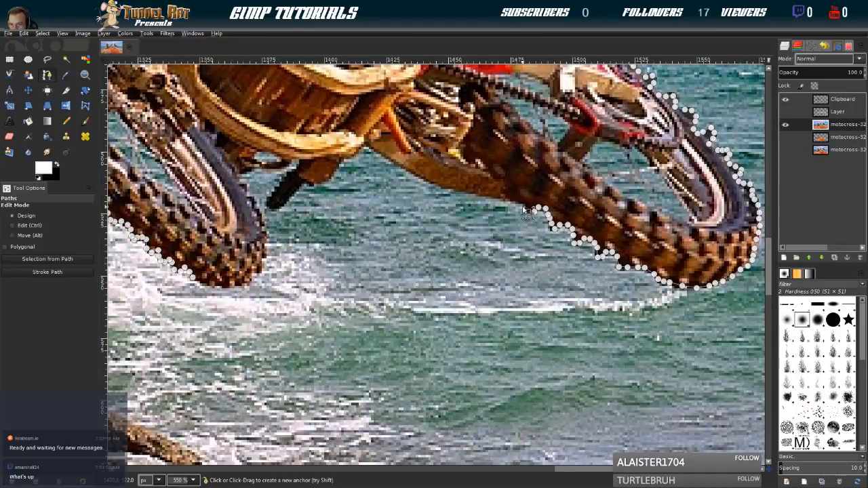
{"action": "left_click", "coordinate": [527, 211]}
{"action": "left_click", "coordinate": [523, 204]}
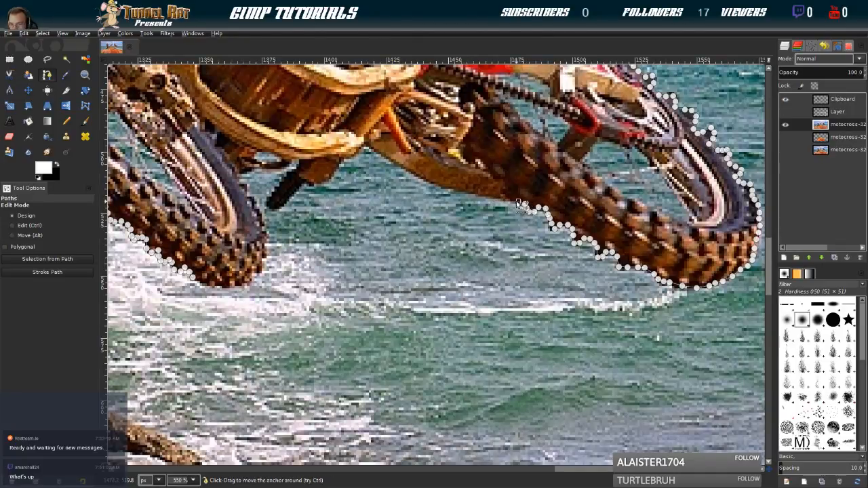
Trace the path from the rear tyre along the rear part of the swingarm's lower edge
{"action": "left_click", "coordinate": [507, 201]}
{"action": "left_click", "coordinate": [496, 197]}
{"action": "left_click", "coordinate": [489, 196]}
{"action": "left_click", "coordinate": [480, 196]}
{"action": "left_click", "coordinate": [473, 194]}
{"action": "left_click", "coordinate": [466, 193]}
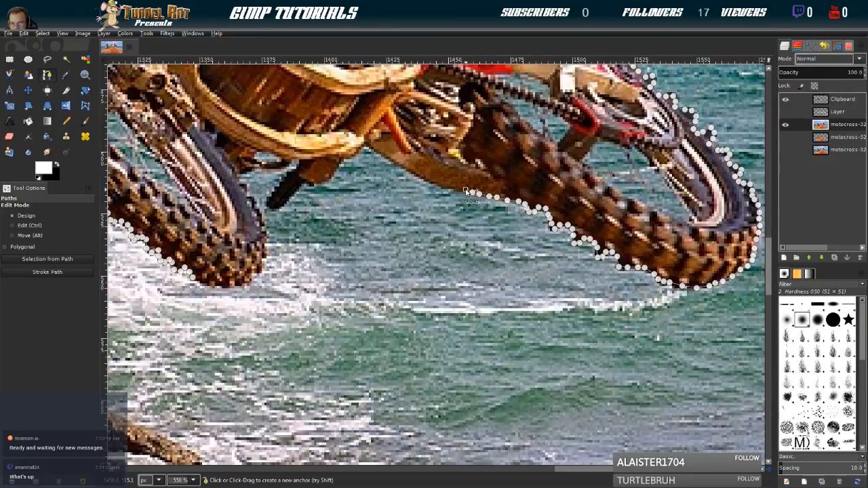
Continue the path along the curved middle section of the swingarm's lower edge
{"action": "left_click", "coordinate": [457, 190]}
{"action": "left_click", "coordinate": [448, 190]}
{"action": "left_click", "coordinate": [440, 187]}
{"action": "left_click", "coordinate": [432, 184]}
{"action": "left_click", "coordinate": [421, 177]}
{"action": "left_click", "coordinate": [411, 174]}
{"action": "left_click", "coordinate": [401, 170]}
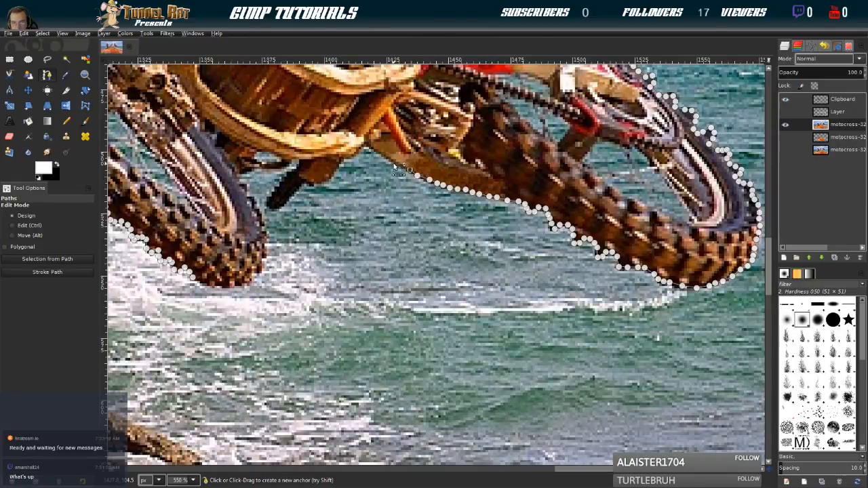
Extend the path up the swingarm's front edge to the notch beneath the bike frame tube
{"action": "left_click", "coordinate": [393, 158]}
{"action": "left_click", "coordinate": [380, 153]}
{"action": "left_click", "coordinate": [371, 145]}
{"action": "left_click", "coordinate": [366, 144]}
{"action": "left_click", "coordinate": [361, 147]}
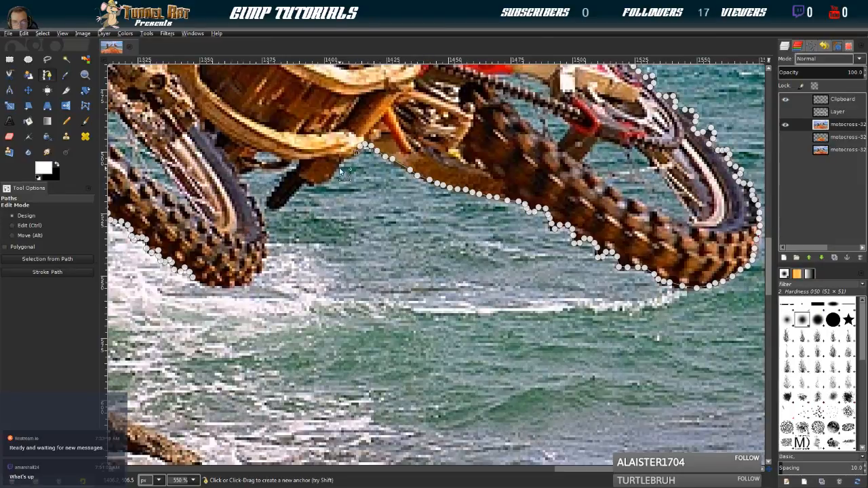
Trace the path down and around the brown bracket under the bike frame to the base of the black peg
{"action": "left_click", "coordinate": [341, 159]}
{"action": "left_click", "coordinate": [339, 165]}
{"action": "left_click", "coordinate": [336, 171]}
{"action": "left_click", "coordinate": [331, 177]}
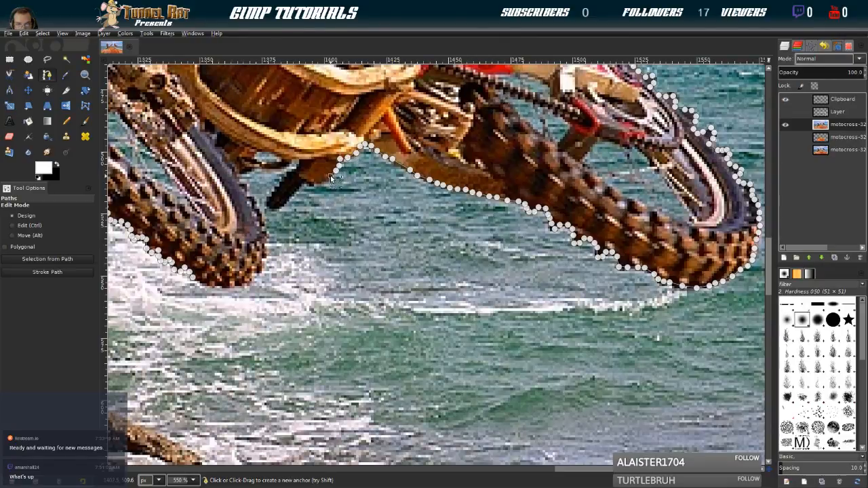
{"action": "left_click", "coordinate": [326, 180]}
{"action": "left_click", "coordinate": [320, 182]}
{"action": "left_click", "coordinate": [315, 183]}
{"action": "left_click", "coordinate": [307, 181]}
Trace the path along the black peg's lower edge and around its tip
{"action": "left_click", "coordinate": [301, 182]}
{"action": "left_click", "coordinate": [297, 187]}
{"action": "left_click", "coordinate": [291, 193]}
{"action": "left_click", "coordinate": [286, 199]}
{"action": "left_click", "coordinate": [280, 205]}
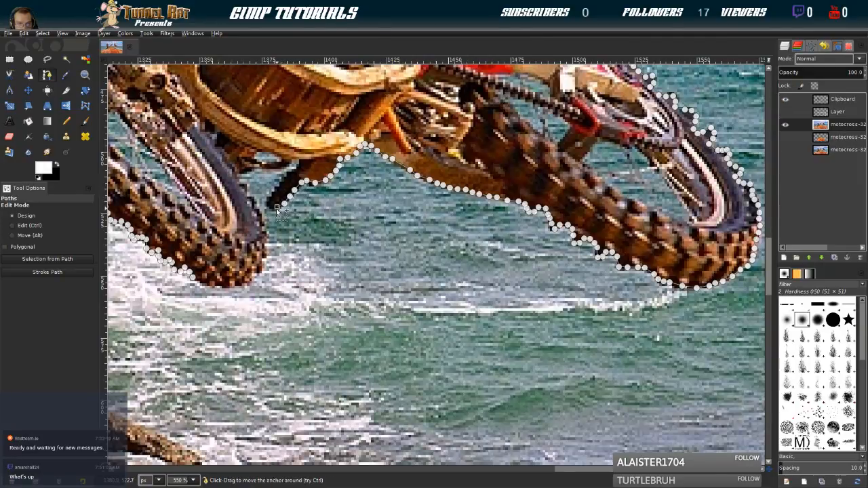
{"action": "left_click", "coordinate": [268, 207]}
{"action": "left_click", "coordinate": [268, 200]}
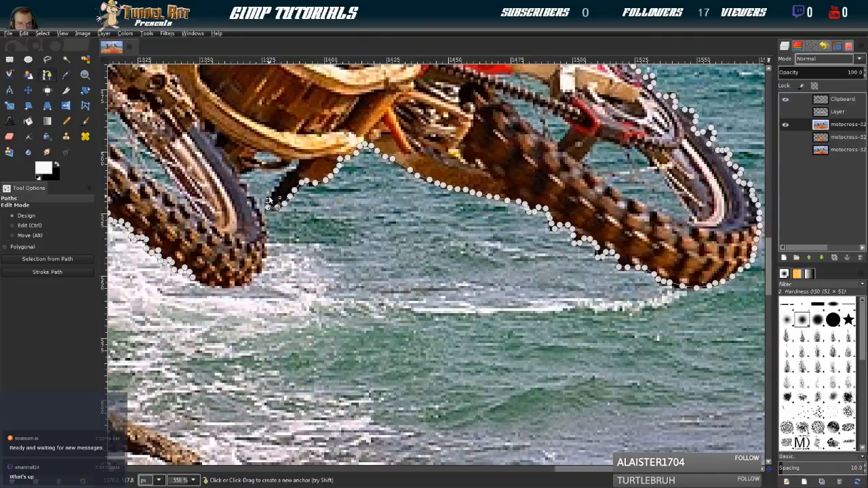
Bring the path back up the black peg's upper edge to the underside of the bike frame
{"action": "left_click", "coordinate": [276, 191]}
{"action": "left_click", "coordinate": [283, 180]}
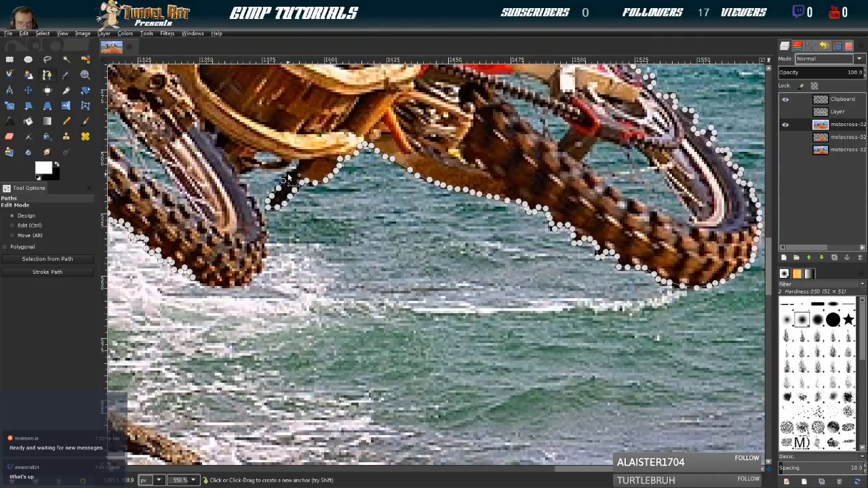
{"action": "left_click", "coordinate": [296, 169]}
{"action": "left_click", "coordinate": [299, 162]}
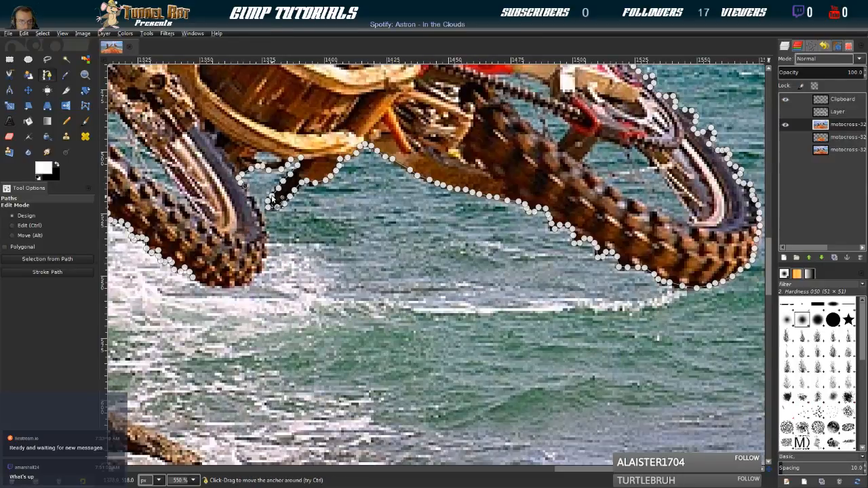
Trace the path down the outer edge of the front tyre, from below the bike frame to its lower tread
{"action": "left_click", "coordinate": [247, 196]}
{"action": "left_click", "coordinate": [251, 199]}
{"action": "left_click", "coordinate": [258, 218]}
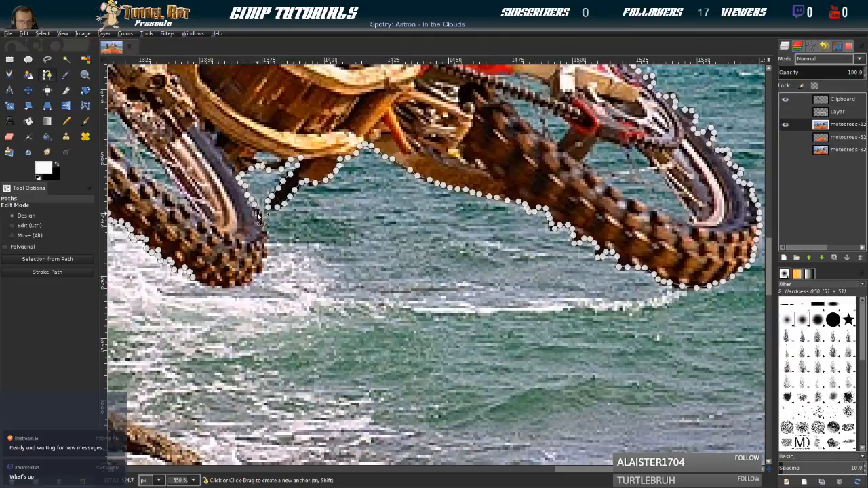
{"action": "left_click", "coordinate": [262, 220]}
{"action": "left_click", "coordinate": [264, 227]}
{"action": "left_click", "coordinate": [265, 237]}
{"action": "left_click", "coordinate": [266, 252]}
{"action": "left_click", "coordinate": [265, 258]}
{"action": "left_click", "coordinate": [262, 265]}
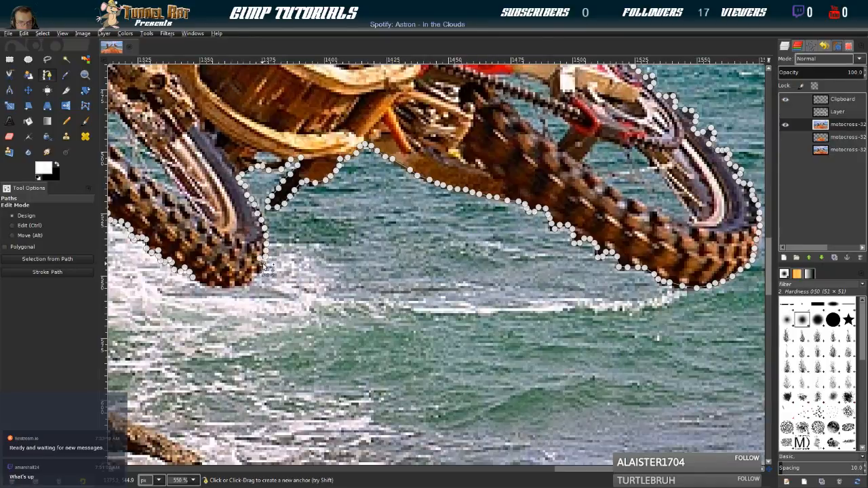
Trace the path around the bottom of the front tyre and close it at its first anchor
{"action": "left_click", "coordinate": [260, 270]}
{"action": "left_click", "coordinate": [255, 278]}
{"action": "left_click", "coordinate": [250, 282]}
{"action": "left_click", "coordinate": [243, 284]}
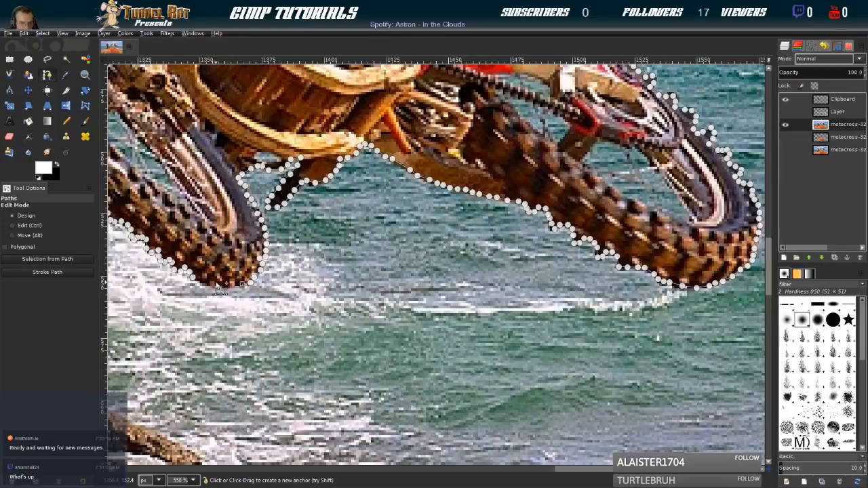
{"action": "left_click", "coordinate": [224, 288]}
{"action": "left_click", "coordinate": [209, 286]}
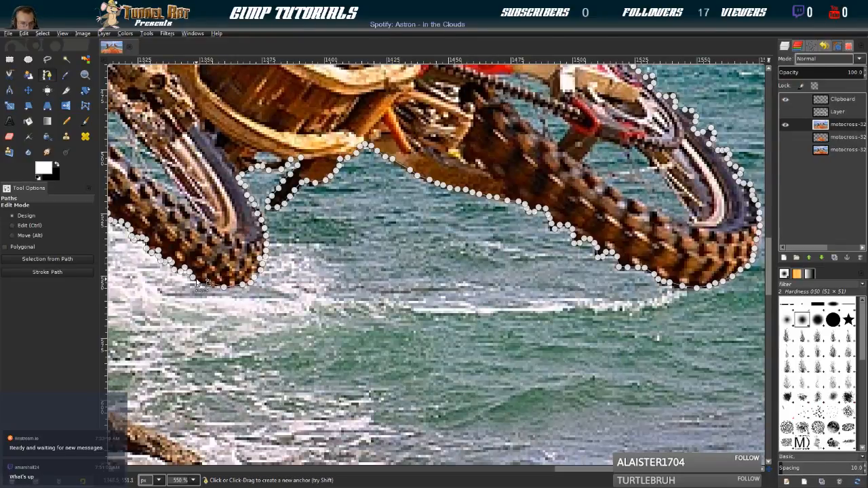
{"action": "key", "text": "ctrl"}
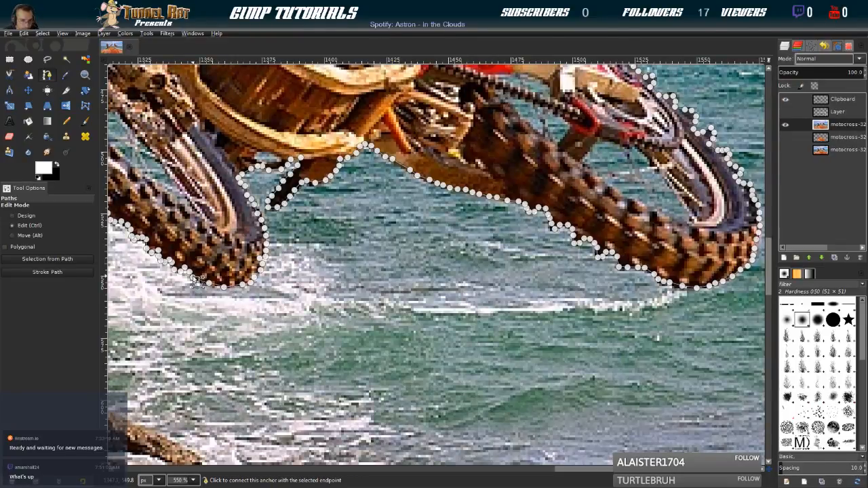
{"action": "left_click", "coordinate": [194, 278]}
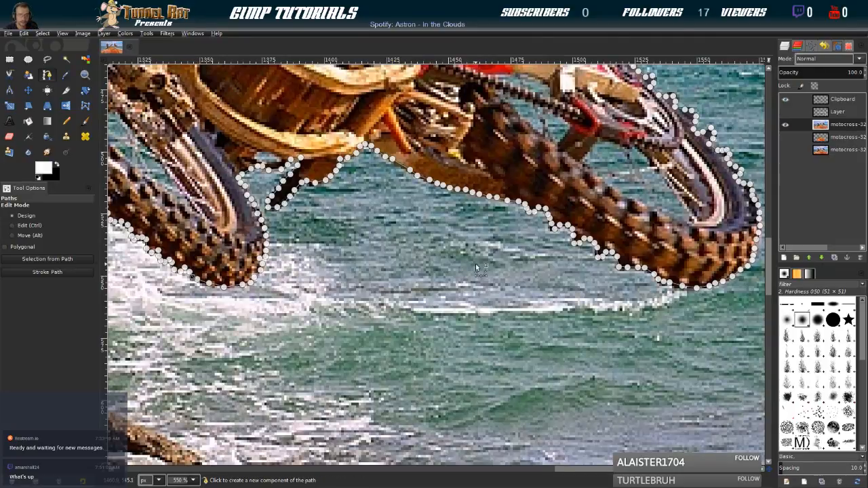
Show the white frame layer and delete everything outside the traced rightmost rider on the active photo copy
{"action": "scroll", "coordinate": [422, 280], "scroll_direction": "down", "scroll_amount": 2}
{"action": "scroll", "coordinate": [423, 281], "scroll_direction": "down", "scroll_amount": 4}
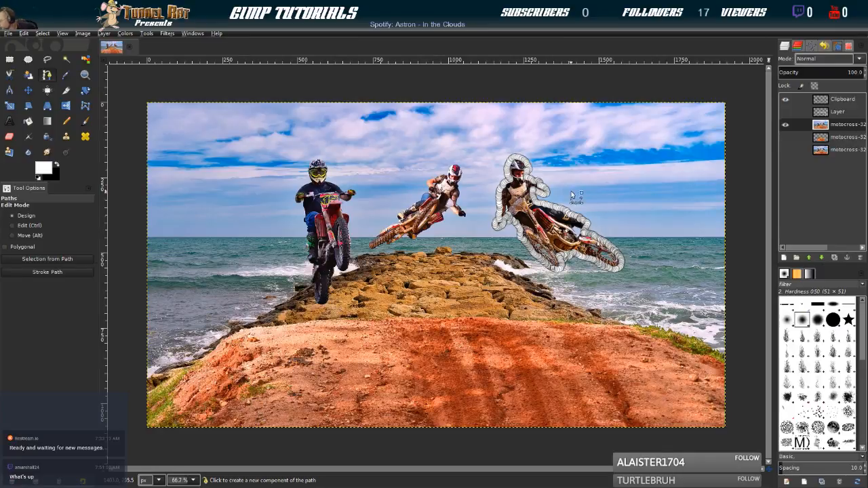
{"action": "left_click", "coordinate": [786, 112]}
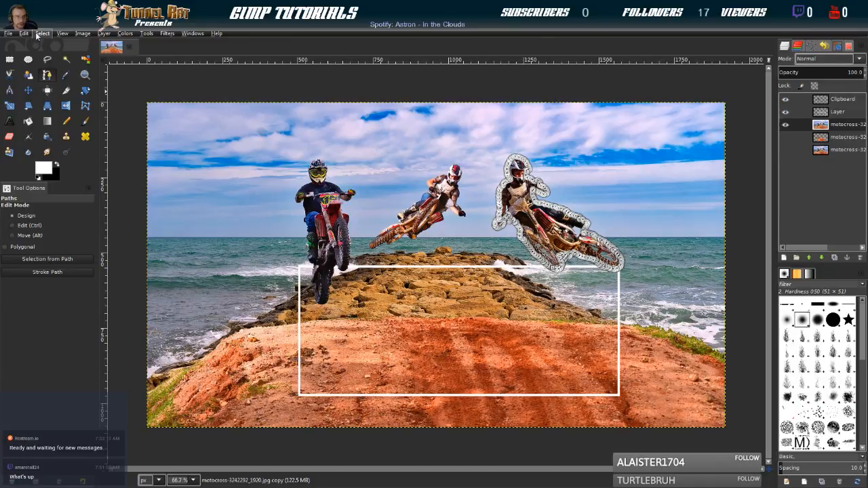
{"action": "left_click", "coordinate": [52, 67]}
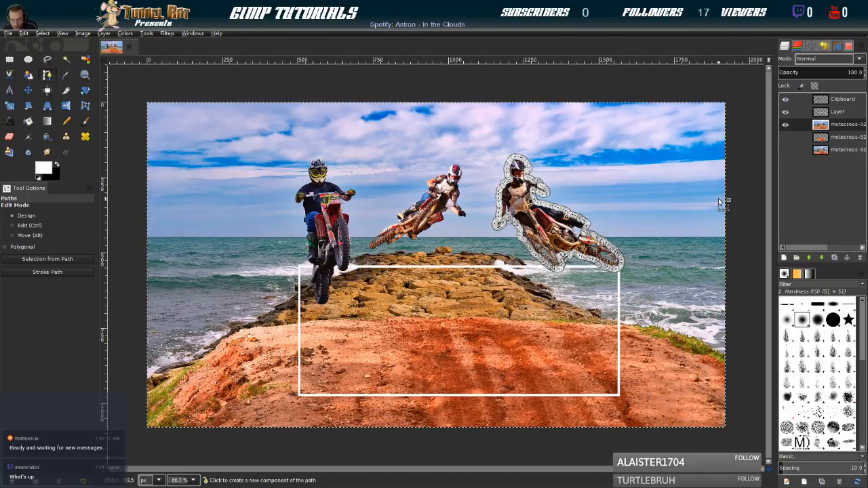
{"action": "key", "text": "Delete"}
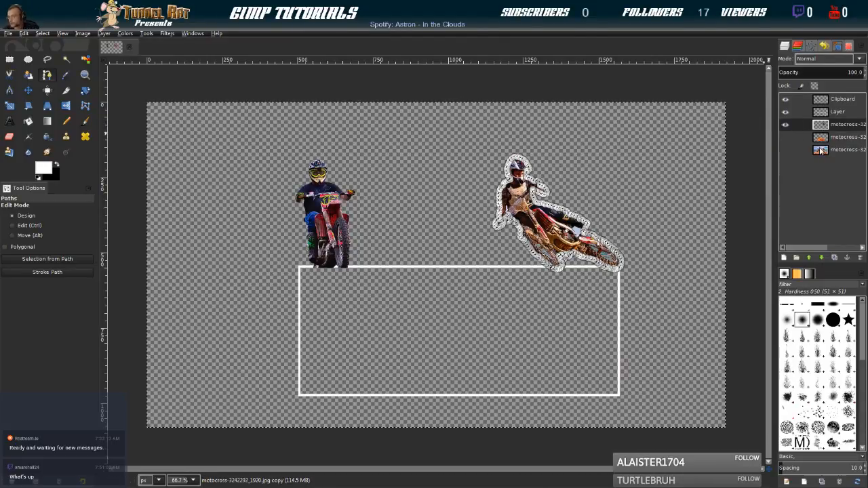
Move the cut-out rider layer directly above the white frame layer and clear the selection
{"action": "left_click_drag", "start_coordinate": [822, 129], "coordinate": [820, 111]}
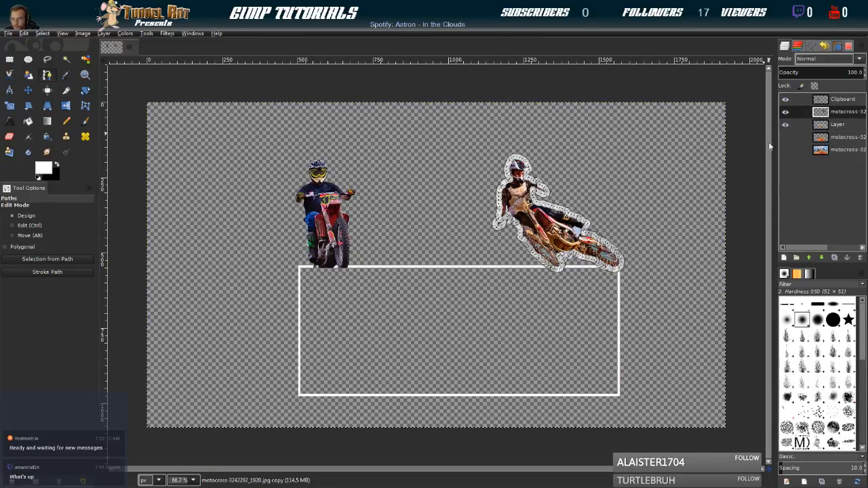
{"action": "left_click", "coordinate": [42, 33]}
{"action": "left_click", "coordinate": [45, 59]}
{"action": "left_click", "coordinate": [28, 91]}
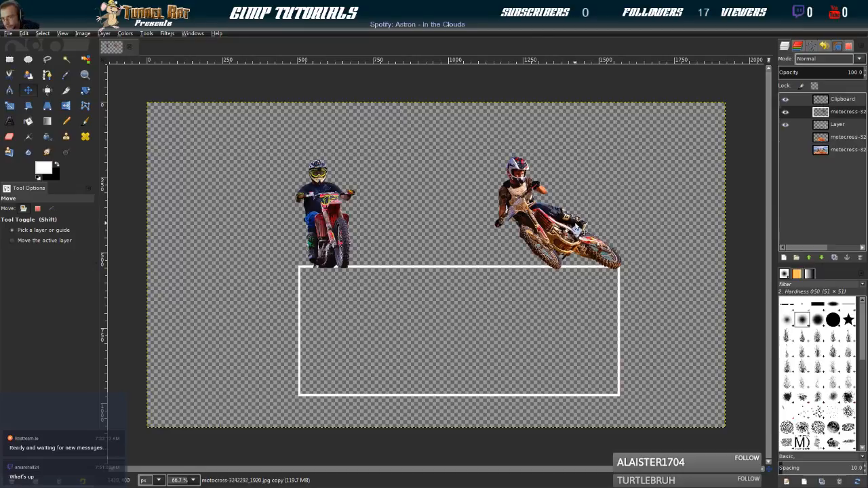
Show the cropped photo layer and the original photo layer, and duplicate the original photo
{"action": "left_click", "coordinate": [785, 137]}
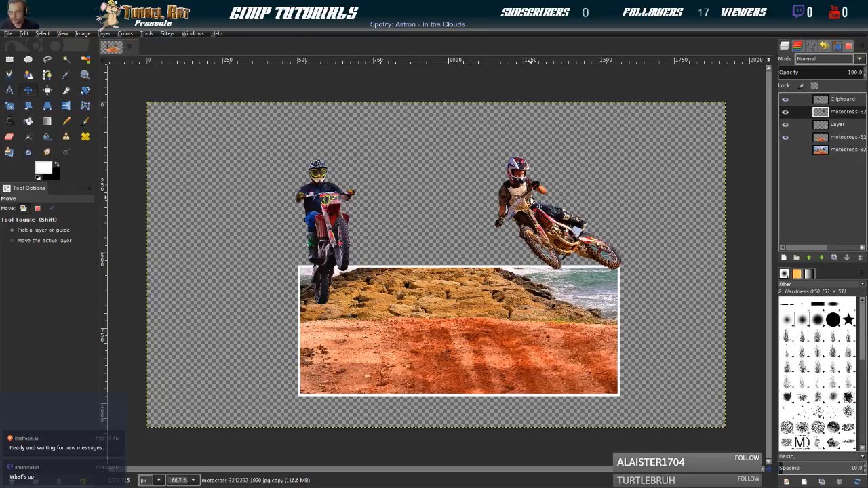
{"action": "left_click", "coordinate": [786, 150]}
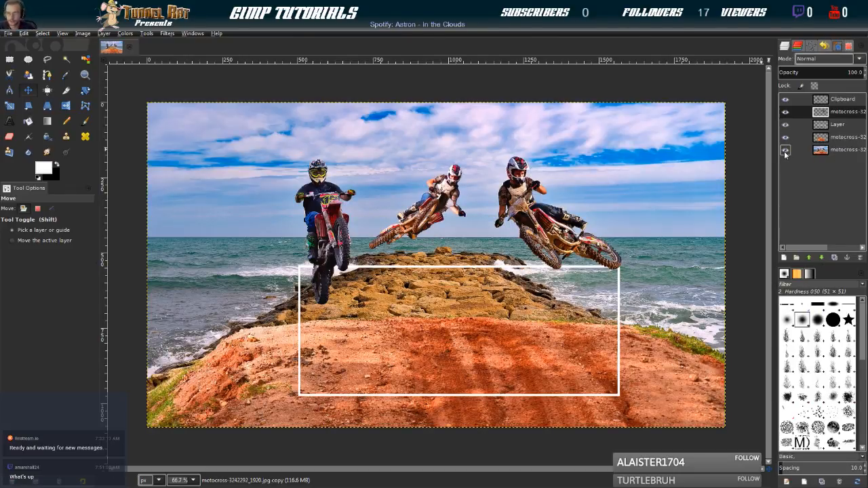
{"action": "left_click", "coordinate": [786, 150]}
{"action": "left_click", "coordinate": [786, 149]}
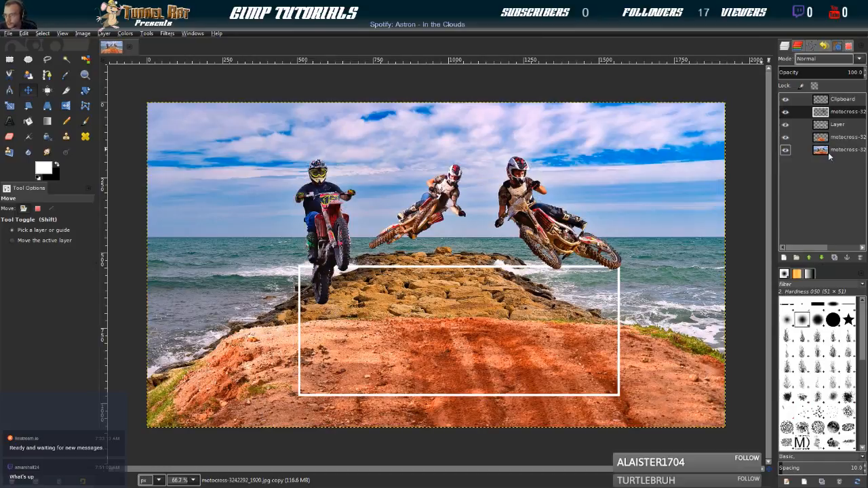
{"action": "left_click", "coordinate": [828, 151]}
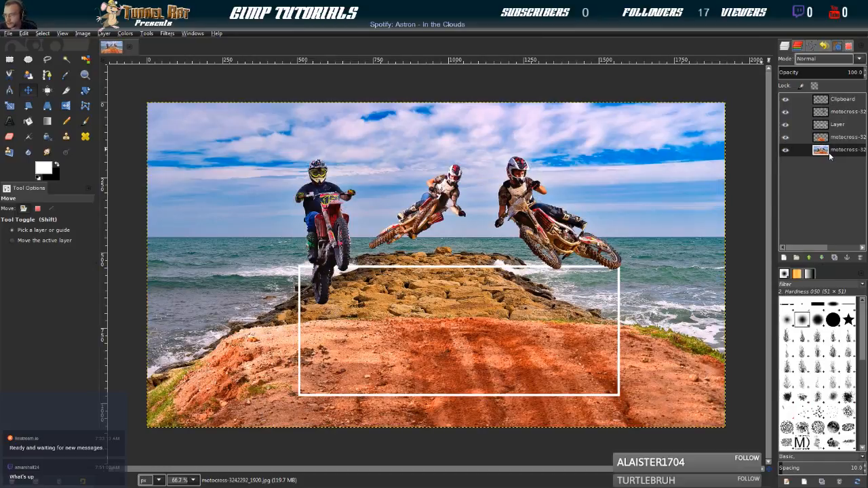
{"action": "left_click", "coordinate": [835, 258]}
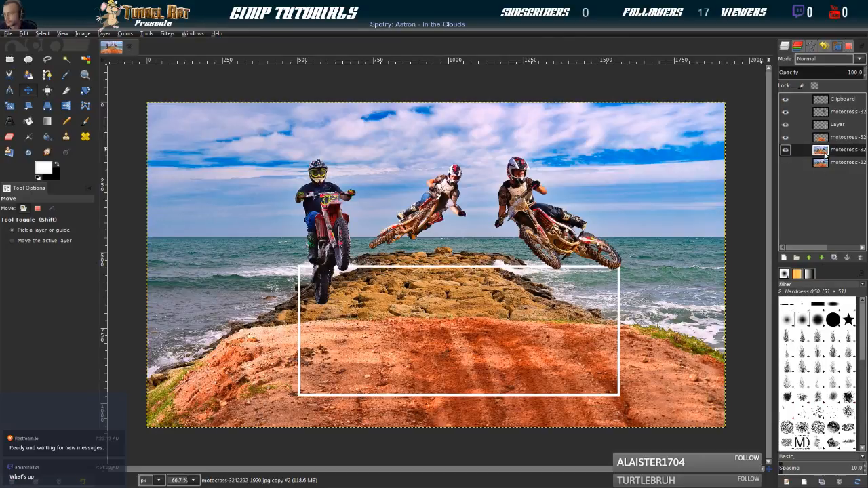
Place the duplicated photo directly above the white frame layer and hide all the other layers
{"action": "left_click_drag", "start_coordinate": [825, 153], "coordinate": [826, 129]}
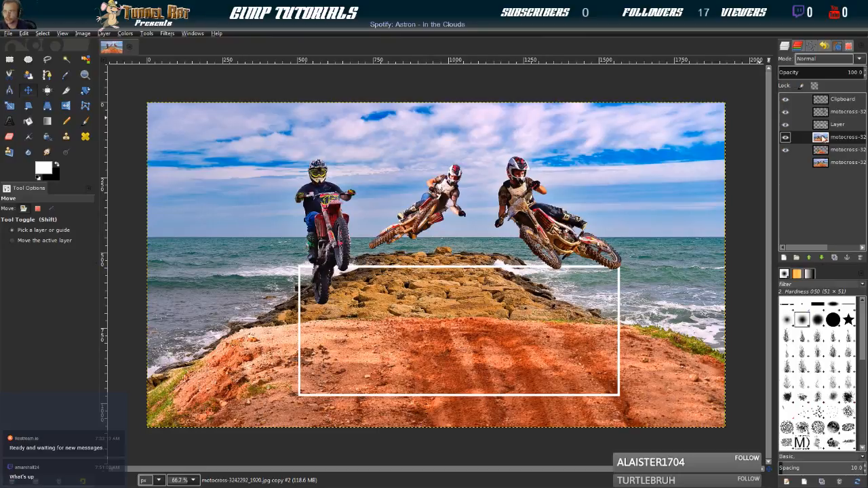
{"action": "left_click_drag", "start_coordinate": [824, 138], "coordinate": [832, 126]}
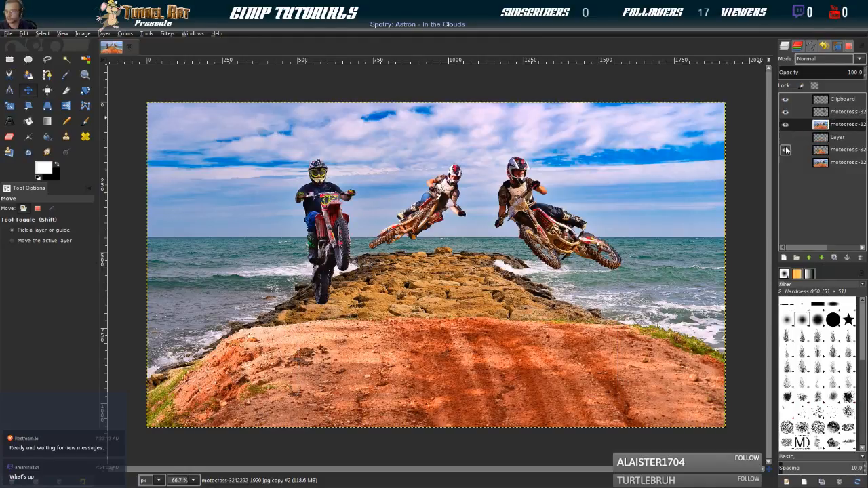
{"action": "left_click", "coordinate": [788, 114]}
{"action": "left_click", "coordinate": [786, 101]}
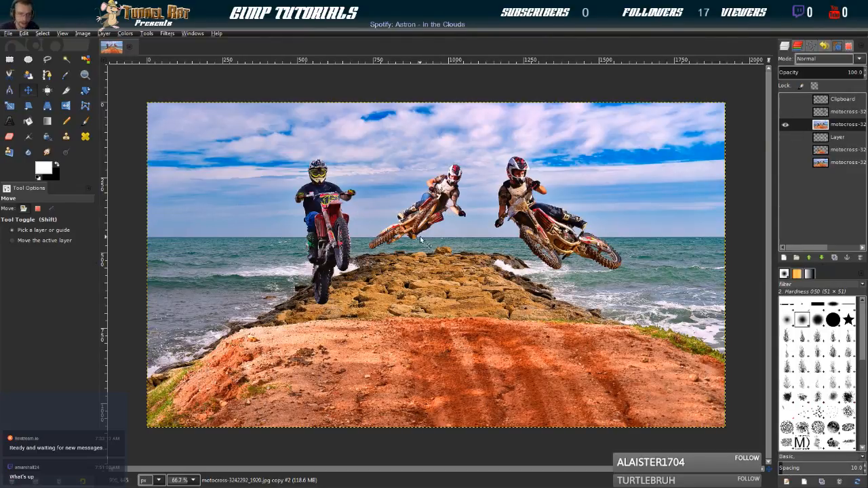
Start a path on the middle rider's bike where the rear tyre meets the orange-brown bracket, tracing the first treads of the tyre's lower edge
{"action": "scroll", "coordinate": [441, 250], "scroll_direction": "up", "scroll_amount": 1}
{"action": "scroll", "coordinate": [441, 250], "scroll_direction": "up", "scroll_amount": 3}
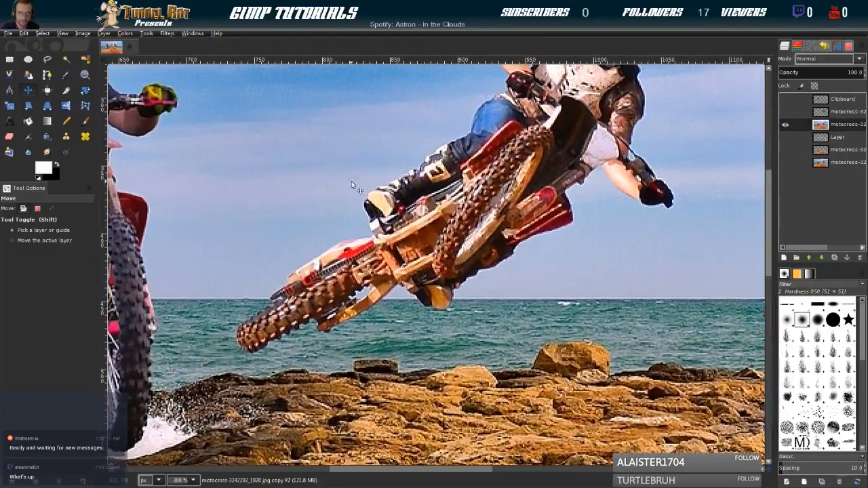
{"action": "left_click", "coordinate": [48, 61]}
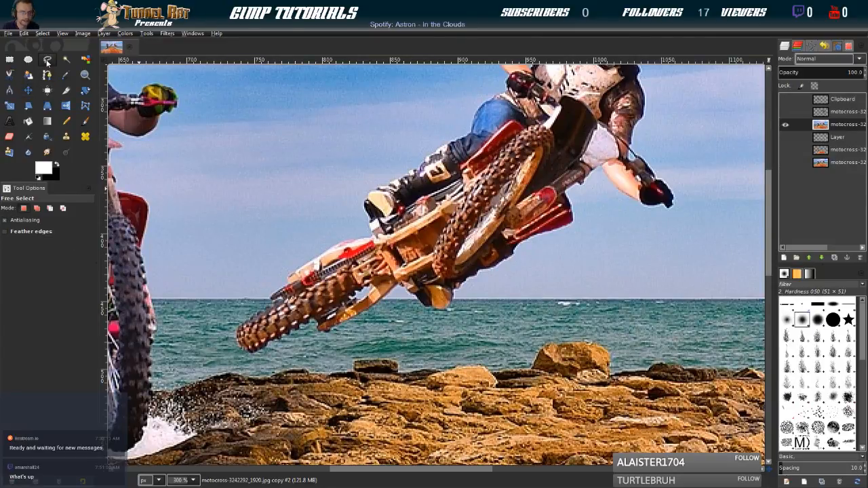
{"action": "left_click", "coordinate": [47, 75]}
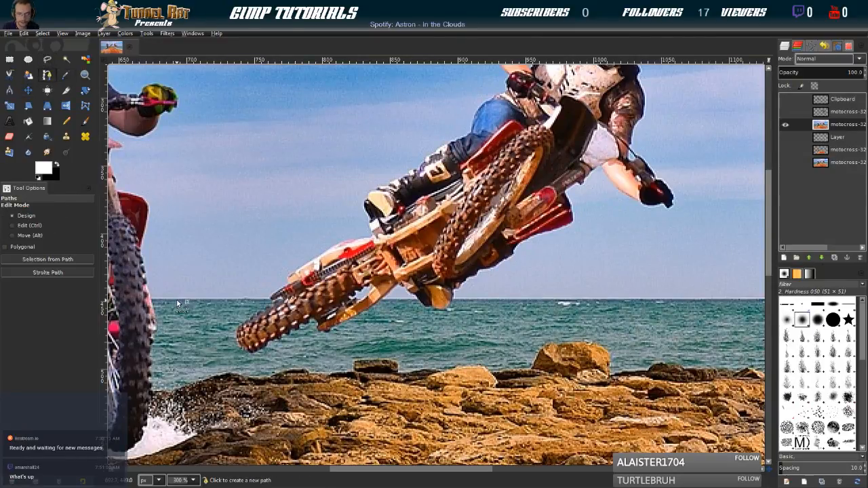
{"action": "scroll", "coordinate": [264, 339], "scroll_direction": "up", "scroll_amount": 3, "text": "ctrl"}
{"action": "left_click_drag", "start_coordinate": [335, 281], "coordinate": [348, 231]}
{"action": "scroll", "coordinate": [438, 239], "scroll_direction": "up", "scroll_amount": 2, "text": "ctrl"}
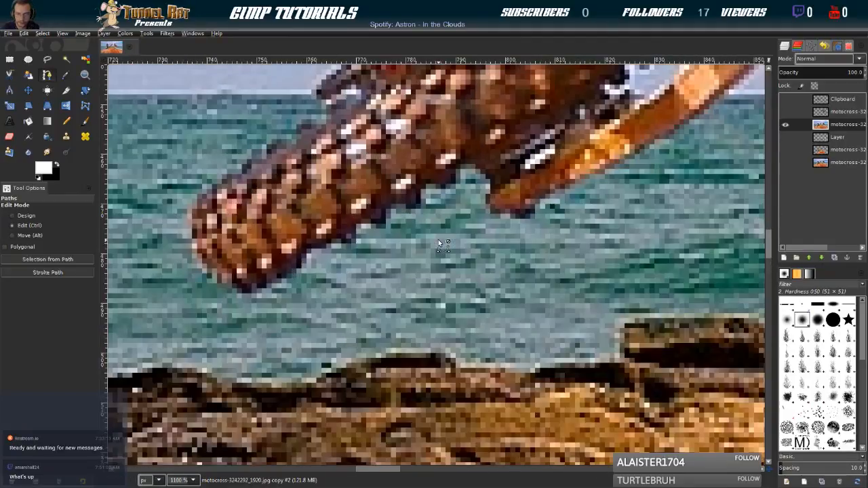
{"action": "scroll", "coordinate": [438, 240], "scroll_direction": "down", "scroll_amount": 1, "text": "ctrl"}
{"action": "left_click", "coordinate": [458, 184]}
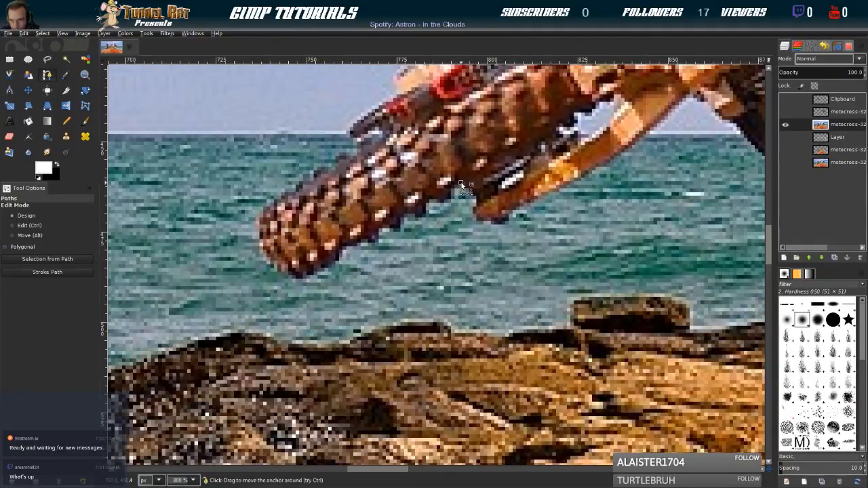
{"action": "left_click", "coordinate": [451, 184]}
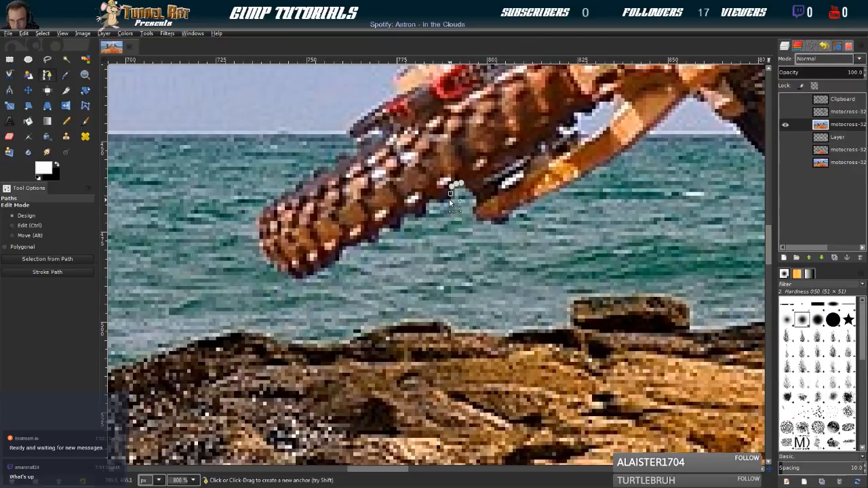
{"action": "left_click", "coordinate": [443, 198]}
{"action": "left_click", "coordinate": [434, 201]}
{"action": "left_click", "coordinate": [430, 197]}
{"action": "left_click", "coordinate": [424, 203]}
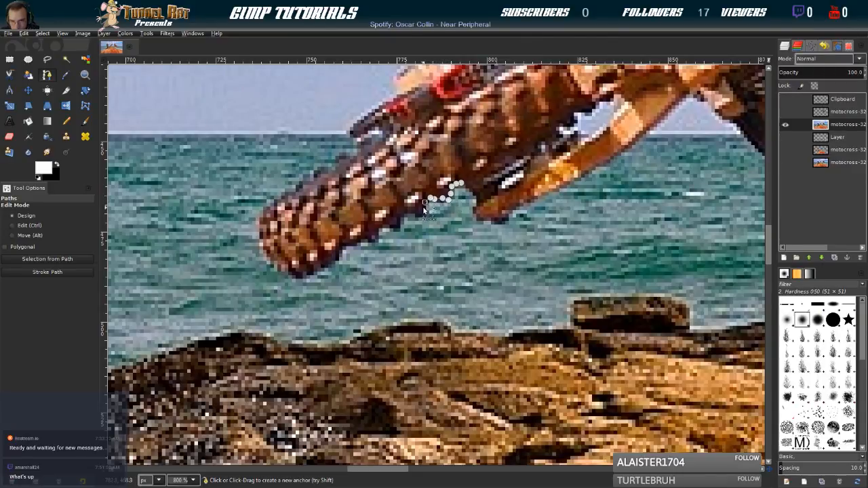
Continue the path along the treads of the rear tyre's lower edge towards the tyre's far end
{"action": "left_click", "coordinate": [414, 213]}
{"action": "left_click", "coordinate": [405, 210]}
{"action": "left_click", "coordinate": [400, 215]}
{"action": "left_click", "coordinate": [398, 222]}
{"action": "left_click", "coordinate": [394, 227]}
{"action": "left_click", "coordinate": [384, 227]}
{"action": "left_click", "coordinate": [375, 233]}
{"action": "left_click", "coordinate": [366, 237]}
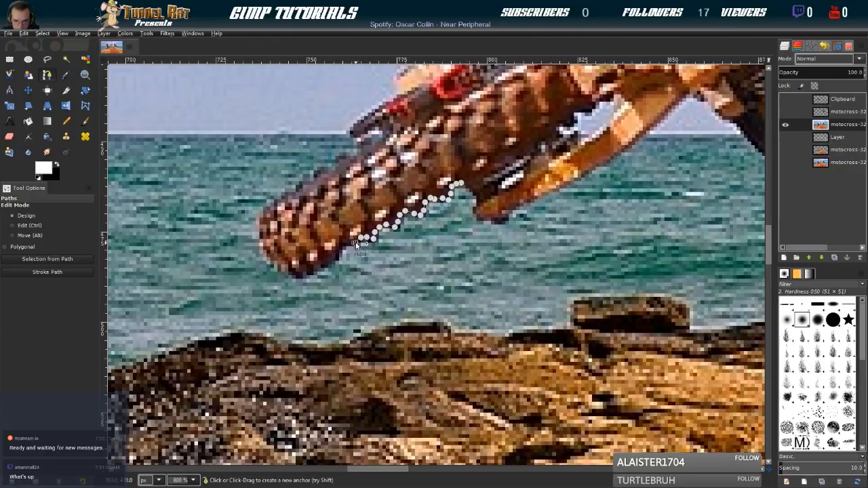
{"action": "left_click", "coordinate": [345, 244]}
{"action": "left_click", "coordinate": [335, 258]}
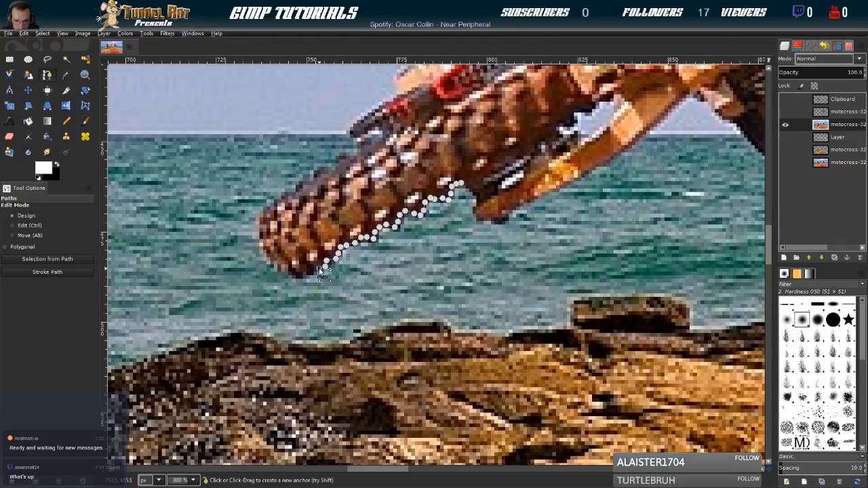
Trace the path around the rounded far end of the rear tyre to the start of its upper edge
{"action": "left_click", "coordinate": [302, 278]}
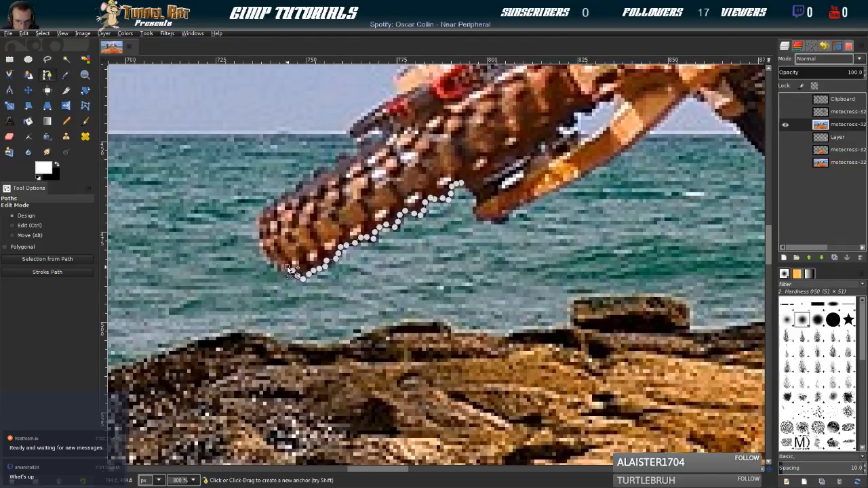
{"action": "left_click", "coordinate": [279, 264]}
{"action": "left_click", "coordinate": [272, 258]}
{"action": "left_click", "coordinate": [269, 255]}
{"action": "left_click", "coordinate": [265, 250]}
{"action": "left_click", "coordinate": [263, 245]}
{"action": "left_click", "coordinate": [262, 235]}
{"action": "left_click", "coordinate": [262, 229]}
{"action": "left_click", "coordinate": [262, 220]}
{"action": "left_click", "coordinate": [264, 213]}
{"action": "left_click", "coordinate": [270, 204]}
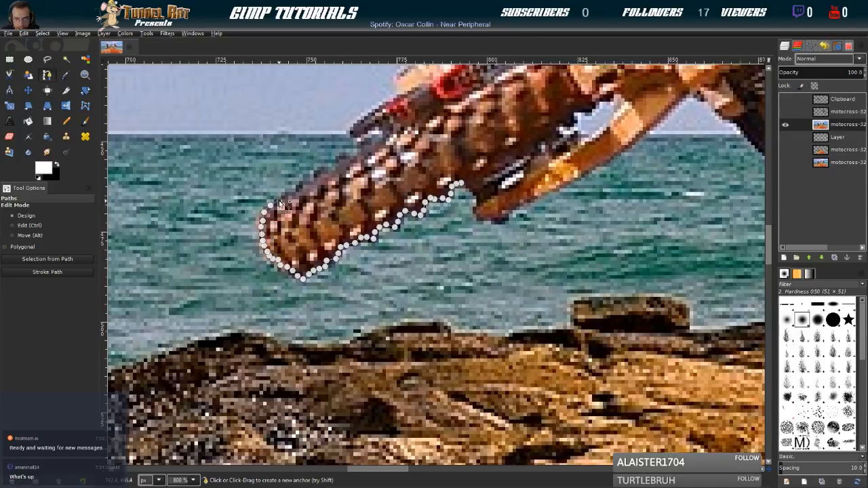
Bring the path back along the rear tyre's upper edge to just below the dark tip above the tyre
{"action": "left_click", "coordinate": [296, 190]}
{"action": "left_click", "coordinate": [301, 186]}
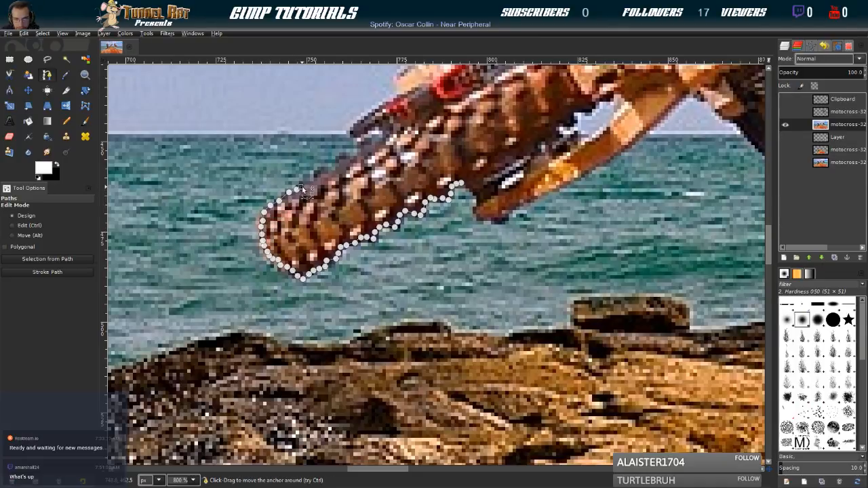
{"action": "left_click", "coordinate": [312, 182]}
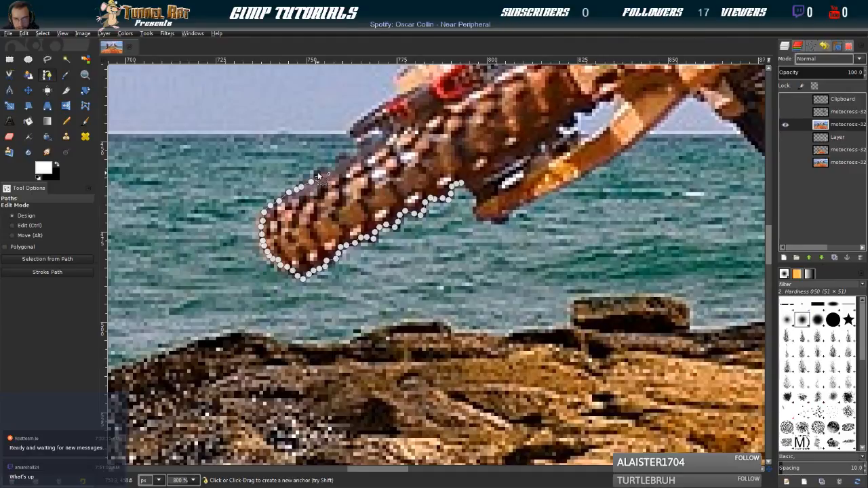
{"action": "left_click", "coordinate": [325, 170]}
{"action": "left_click", "coordinate": [333, 167]}
{"action": "left_click", "coordinate": [340, 160]}
{"action": "left_click", "coordinate": [345, 156]}
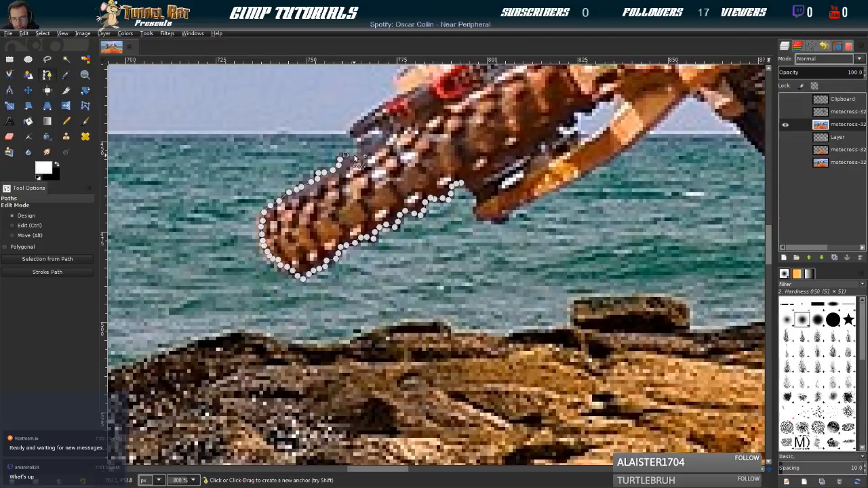
{"action": "left_click", "coordinate": [358, 148]}
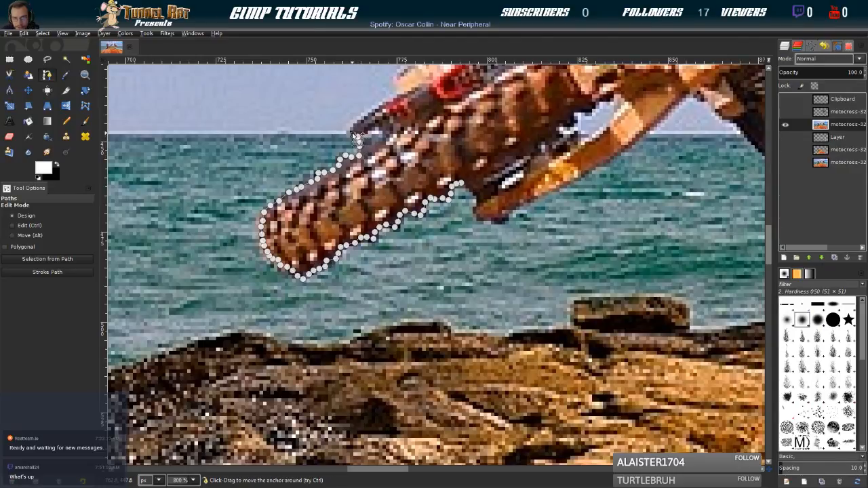
Trace the path around the dark tip above the tyre and up to the end of the pale rear fender
{"action": "left_click", "coordinate": [353, 130]}
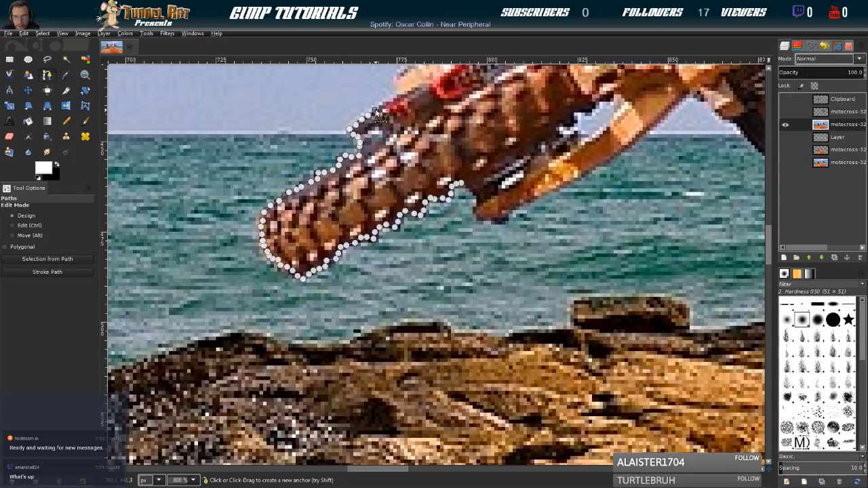
{"action": "left_click", "coordinate": [398, 96]}
{"action": "scroll", "coordinate": [407, 96], "scroll_direction": "up", "scroll_amount": 3}
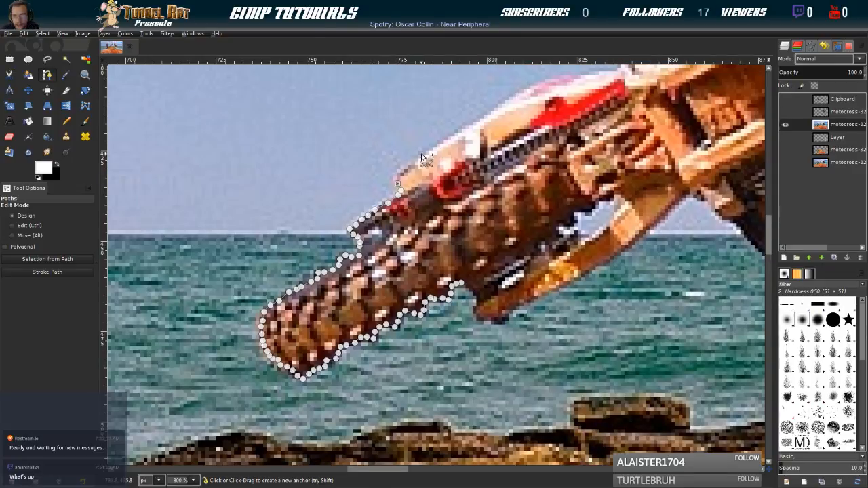
Trace the path along the upper edge of the pale rear fender until just before the rider's boot
{"action": "scroll", "coordinate": [421, 156], "scroll_direction": "up", "scroll_amount": 3}
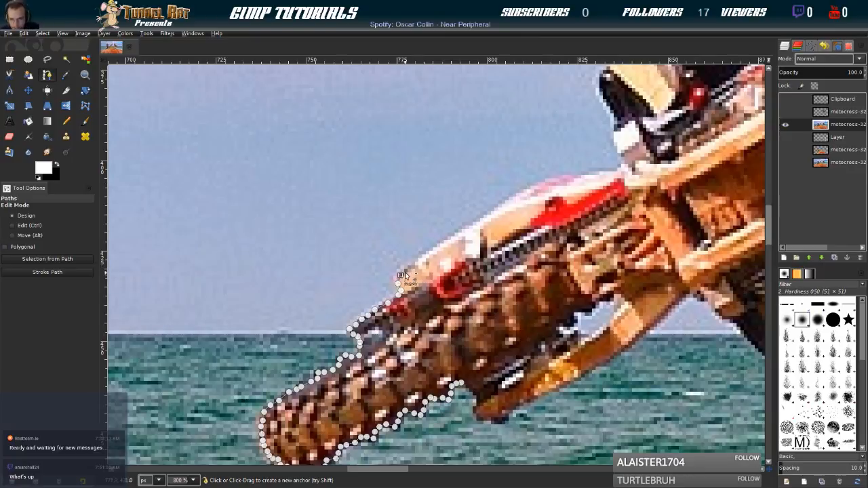
{"action": "left_click", "coordinate": [430, 252]}
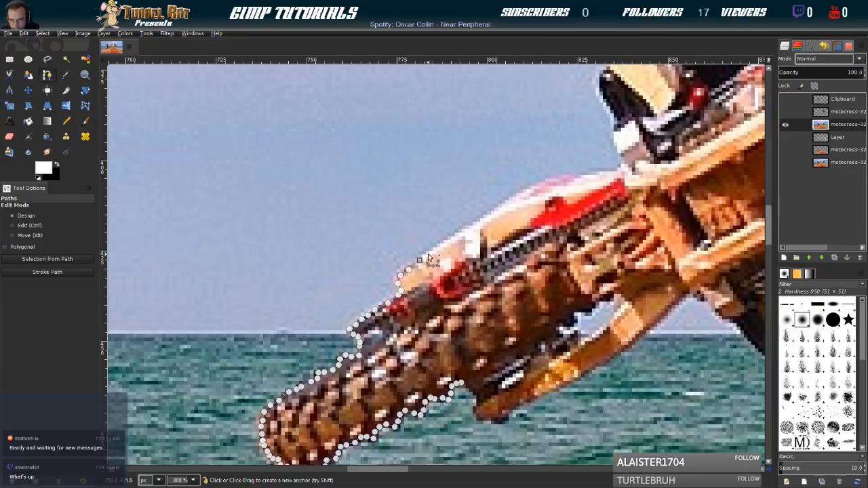
{"action": "left_click", "coordinate": [477, 225]}
{"action": "left_click", "coordinate": [522, 194]}
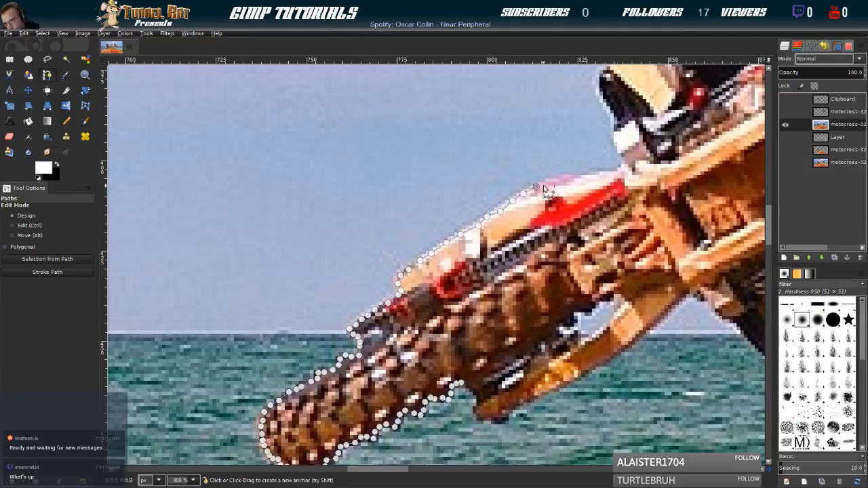
{"action": "left_click", "coordinate": [563, 179]}
{"action": "left_click", "coordinate": [587, 173]}
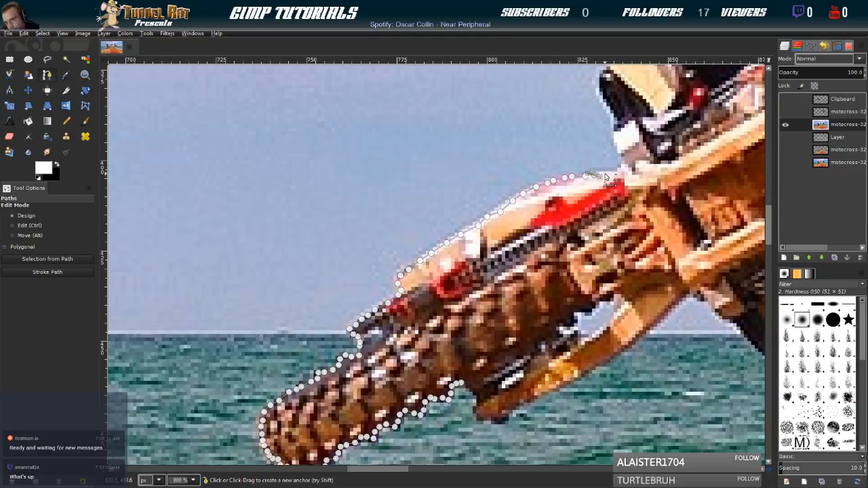
Bring the path up from the fender along the outer edge of the boot's white and black sole
{"action": "left_click", "coordinate": [623, 166]}
{"action": "left_click", "coordinate": [623, 157]}
{"action": "left_click", "coordinate": [618, 150]}
{"action": "left_click", "coordinate": [616, 139]}
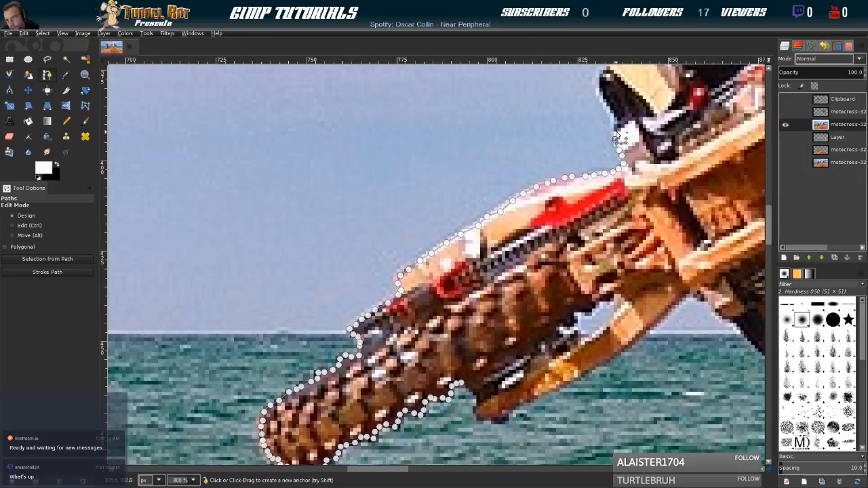
{"action": "left_click", "coordinate": [615, 120]}
{"action": "left_click", "coordinate": [606, 100]}
{"action": "left_click", "coordinate": [601, 91]}
{"action": "left_click", "coordinate": [602, 82]}
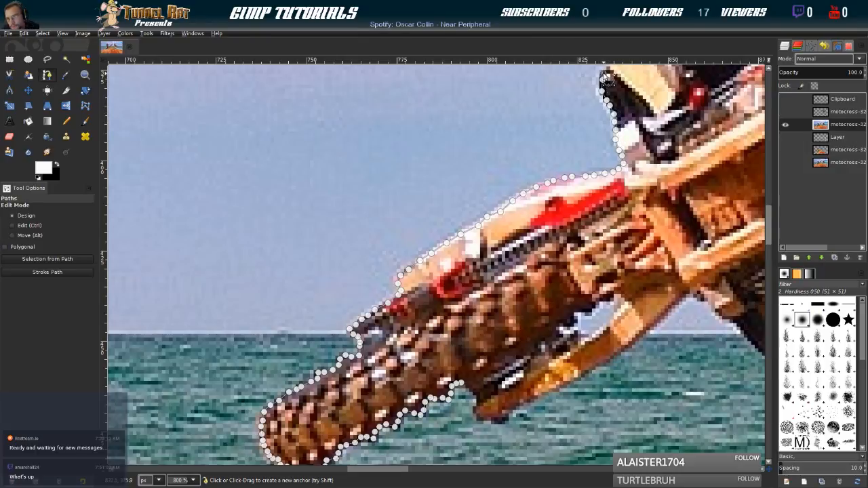
Trace the path around the boot's pale end and over the first light buckles behind it
{"action": "scroll", "coordinate": [622, 109], "scroll_direction": "up", "scroll_amount": 5}
{"action": "scroll", "coordinate": [631, 251], "scroll_direction": "right", "scroll_amount": 4}
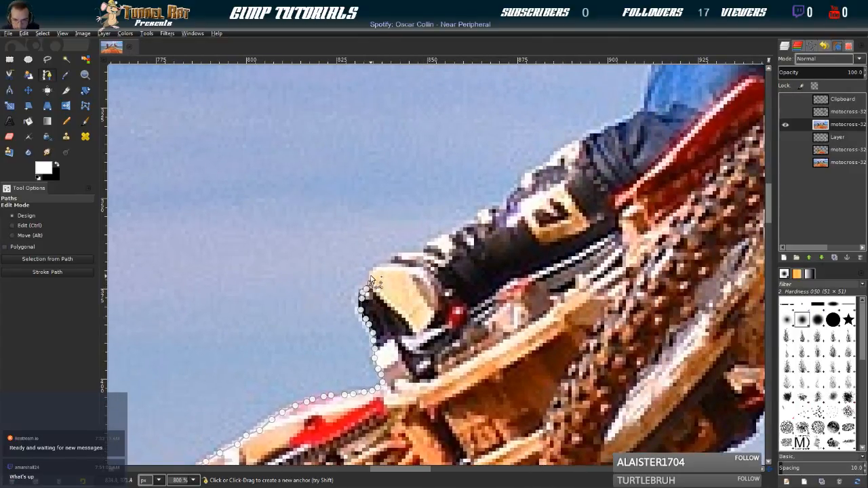
{"action": "left_click", "coordinate": [397, 256]}
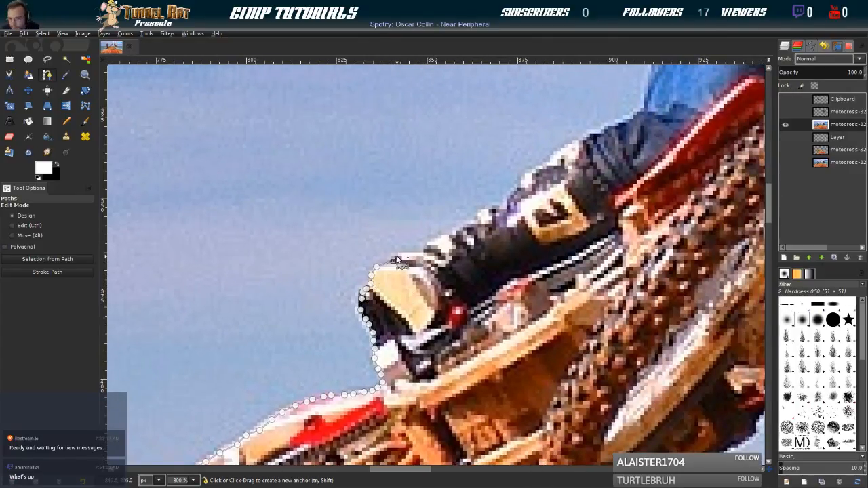
{"action": "left_click", "coordinate": [432, 241]}
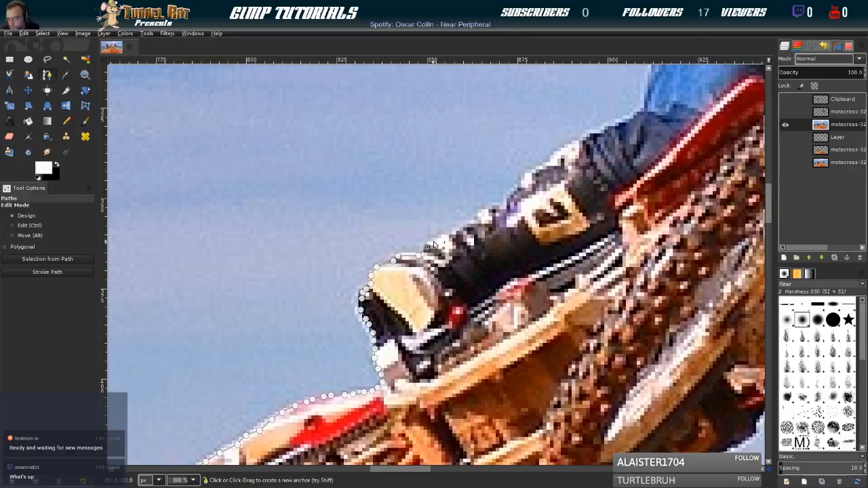
{"action": "left_click", "coordinate": [444, 239]}
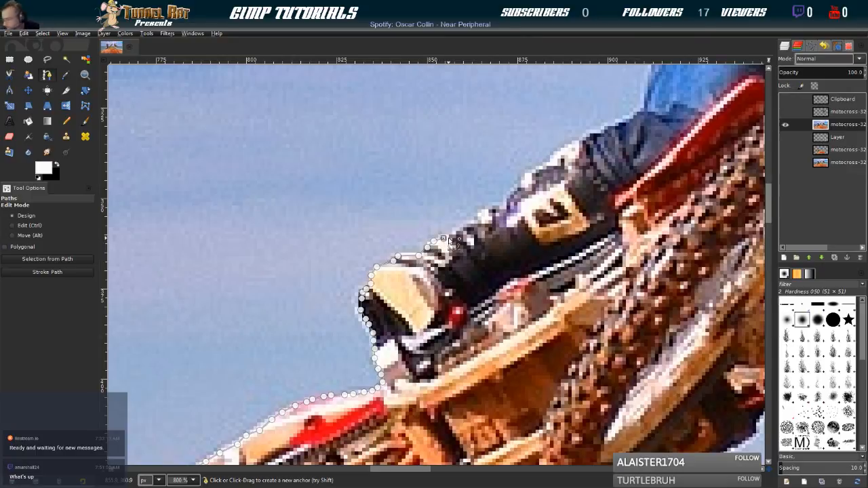
{"action": "left_click", "coordinate": [458, 230]}
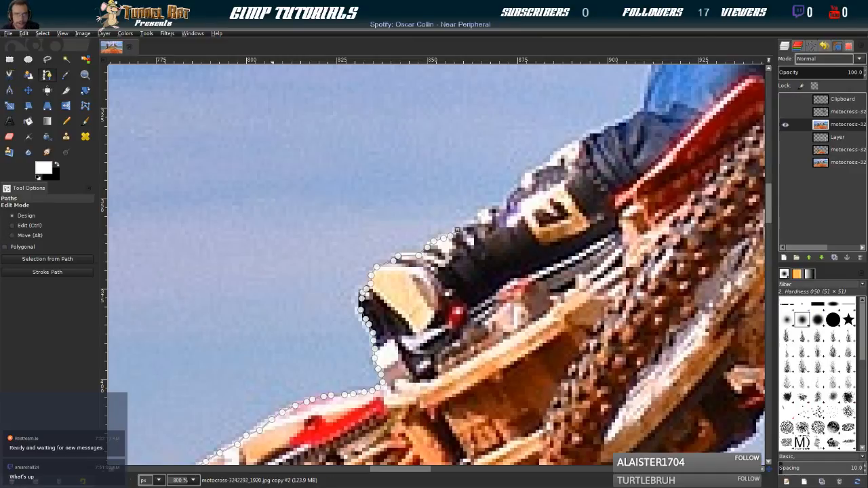
Continue the path along the boot's upper edge, past the buckles, to above the number patch
{"action": "left_click", "coordinate": [469, 224]}
{"action": "left_click", "coordinate": [480, 220]}
{"action": "left_click", "coordinate": [488, 214]}
{"action": "left_click", "coordinate": [497, 208]}
{"action": "left_click", "coordinate": [513, 191]}
{"action": "left_click", "coordinate": [523, 181]}
{"action": "left_click", "coordinate": [528, 175]}
{"action": "left_click", "coordinate": [537, 169]}
Trace the path along the pale knee guard to the start of the dark trouser folds
{"action": "left_click", "coordinate": [546, 165]}
{"action": "left_click", "coordinate": [554, 160]}
{"action": "left_click", "coordinate": [560, 155]}
{"action": "left_click", "coordinate": [565, 148]}
{"action": "left_click", "coordinate": [574, 145]}
{"action": "left_click", "coordinate": [582, 140]}
{"action": "left_click", "coordinate": [598, 130]}
{"action": "left_click", "coordinate": [608, 129]}
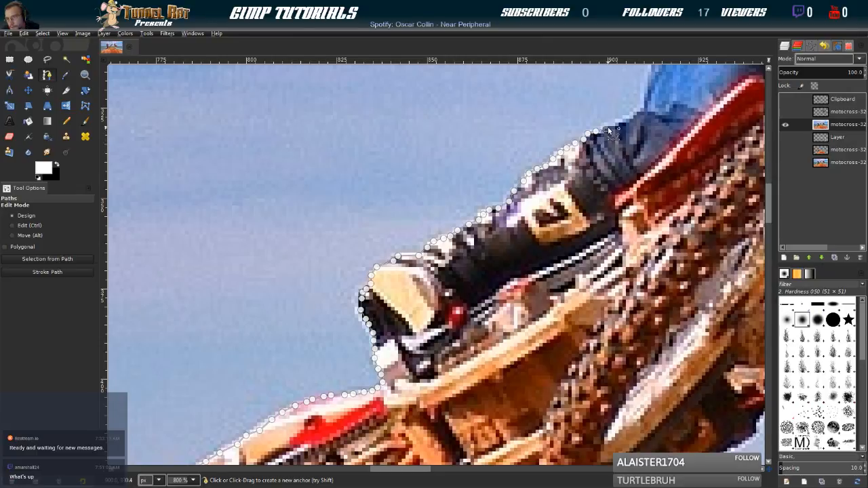
Trace the path along the dark trouser folds and up the outer side of the blue thigh
{"action": "left_click", "coordinate": [617, 127]}
{"action": "left_click", "coordinate": [627, 123]}
{"action": "left_click", "coordinate": [641, 109]}
{"action": "left_click", "coordinate": [646, 101]}
{"action": "left_click", "coordinate": [646, 87]}
{"action": "left_click_drag", "start_coordinate": [654, 74], "coordinate": [584, 248]}
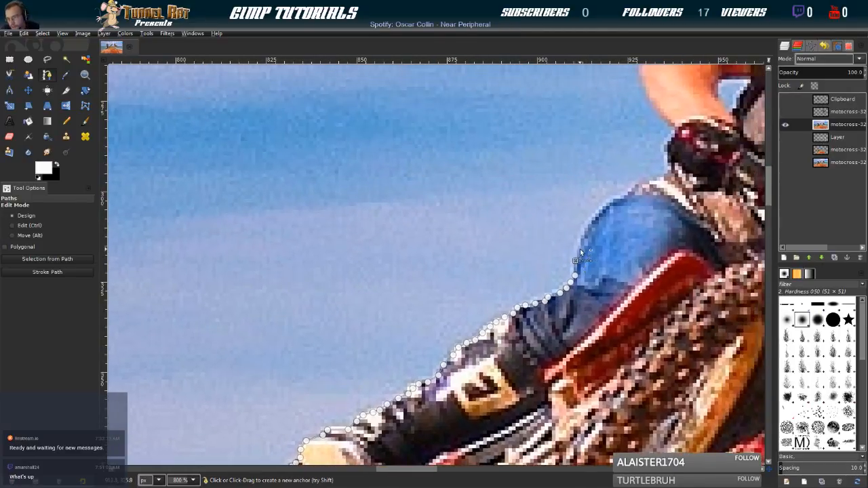
Trace the path over the top of the blue thigh and around the dark red glove to the bare forearm
{"action": "left_click", "coordinate": [606, 209]}
{"action": "left_click", "coordinate": [665, 177]}
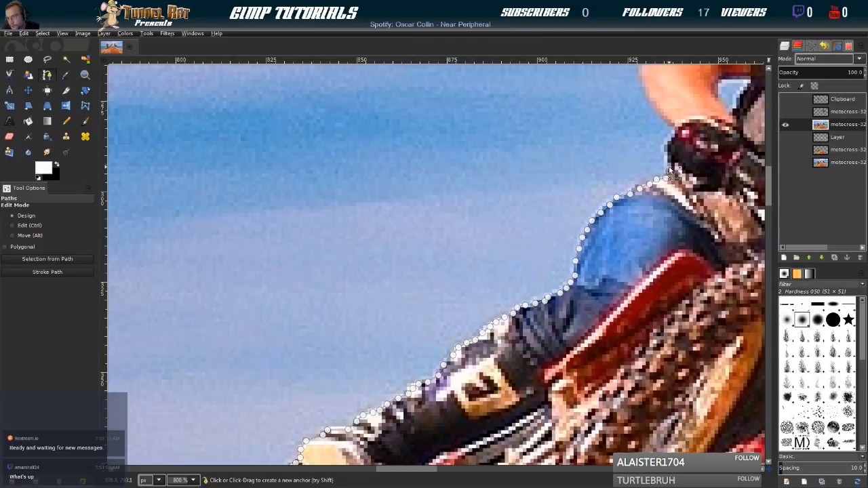
{"action": "left_click", "coordinate": [669, 156]}
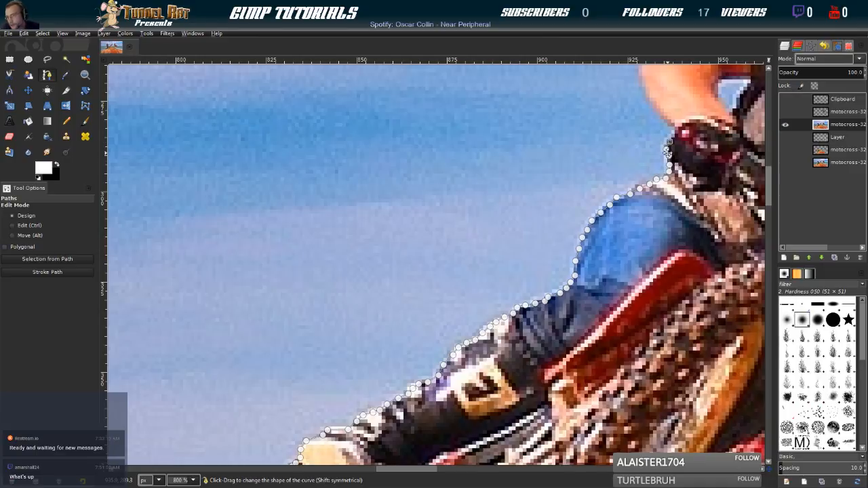
{"action": "left_click_drag", "start_coordinate": [668, 154], "coordinate": [561, 292]}
{"action": "left_click", "coordinate": [568, 273]}
{"action": "left_click", "coordinate": [569, 265]}
{"action": "left_click", "coordinate": [564, 260]}
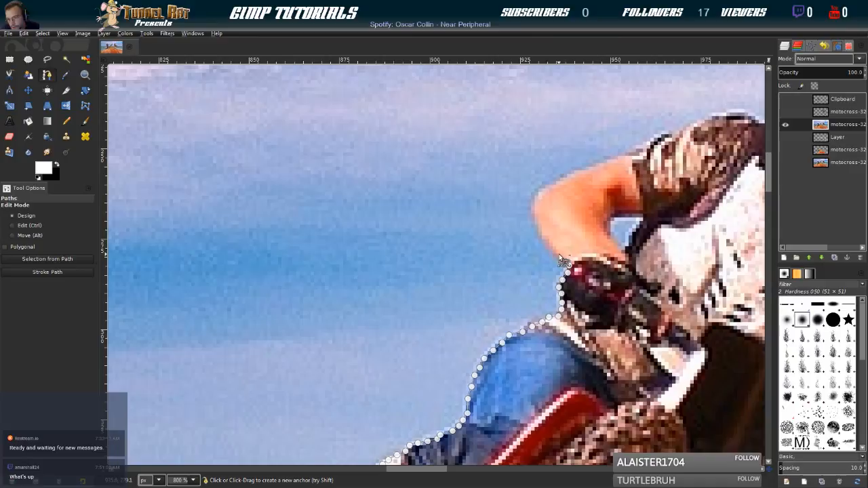
Trace the path around the bent bare elbow and along the upper arm towards the patterned sleeve
{"action": "left_click", "coordinate": [549, 241]}
{"action": "left_click", "coordinate": [545, 236]}
{"action": "left_click", "coordinate": [542, 230]}
{"action": "left_click", "coordinate": [540, 224]}
{"action": "left_click", "coordinate": [543, 194]}
{"action": "left_click", "coordinate": [548, 187]}
{"action": "left_click", "coordinate": [600, 165]}
Trace the path along the patterned sleeve and over the shoulder to the base of the white helmet
{"action": "left_click", "coordinate": [641, 147]}
{"action": "left_click", "coordinate": [656, 137]}
{"action": "left_click", "coordinate": [672, 134]}
{"action": "left_click", "coordinate": [682, 133]}
{"action": "left_click", "coordinate": [697, 125]}
{"action": "left_click", "coordinate": [708, 119]}
{"action": "left_click_drag", "start_coordinate": [711, 130], "coordinate": [462, 158]}
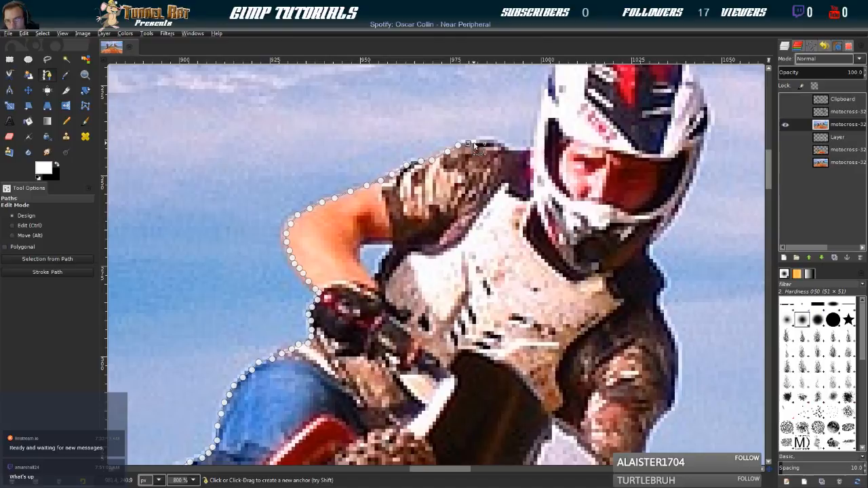
{"action": "left_click", "coordinate": [485, 142]}
{"action": "left_click", "coordinate": [507, 149]}
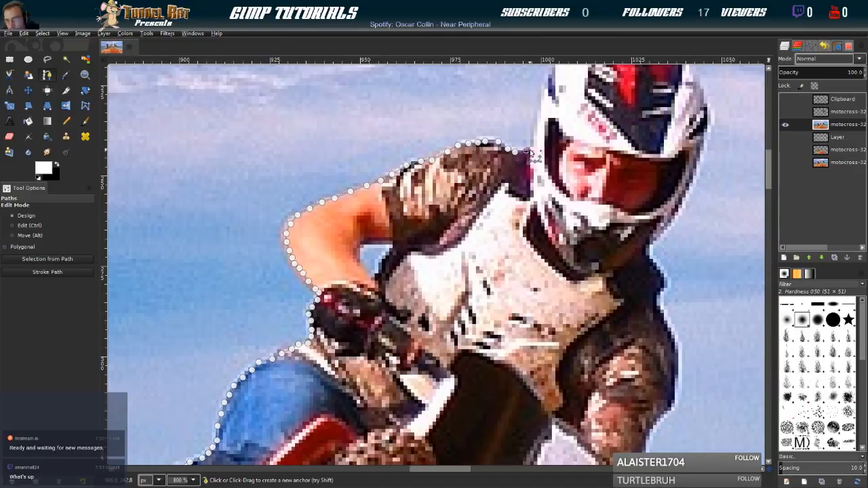
Trace the path up the helmet's left side and over its crown
{"action": "left_click", "coordinate": [538, 137]}
{"action": "left_click", "coordinate": [541, 100]}
{"action": "left_click_drag", "start_coordinate": [544, 118], "coordinate": [509, 243]}
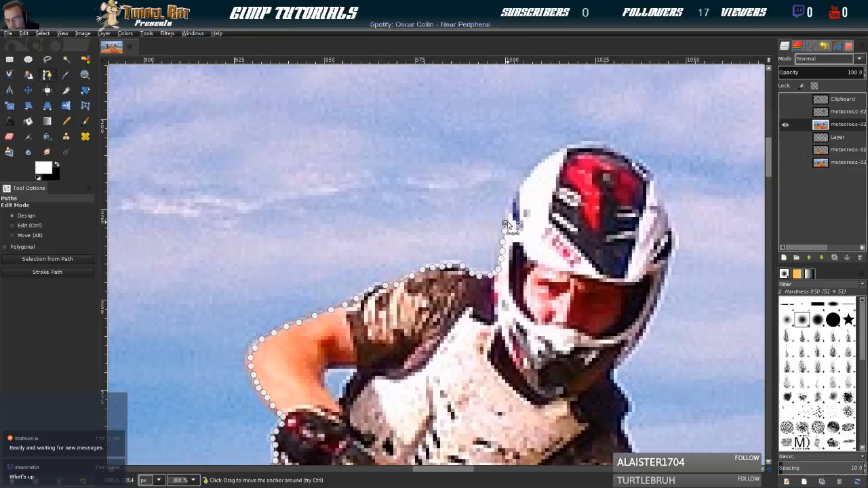
{"action": "left_click", "coordinate": [513, 202]}
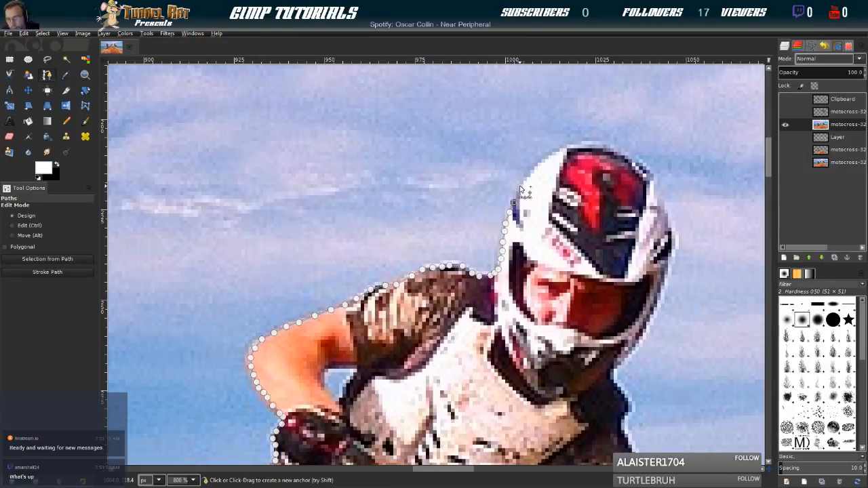
{"action": "left_click", "coordinate": [535, 167]}
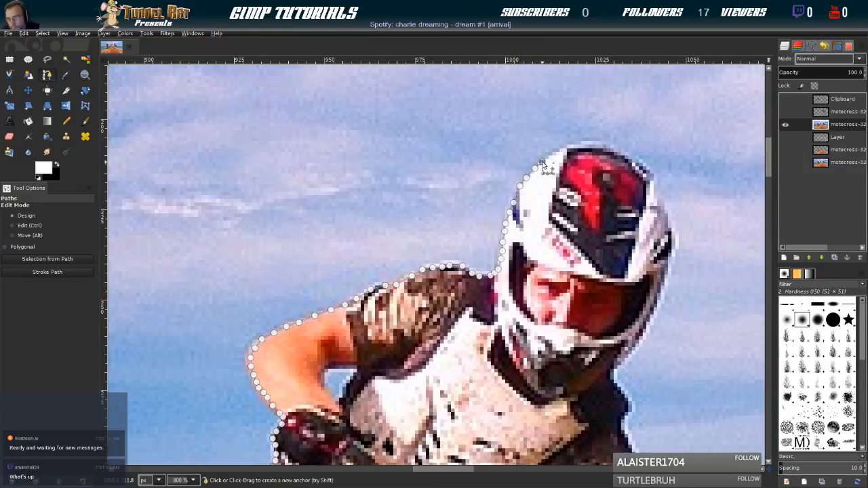
{"action": "left_click", "coordinate": [570, 148]}
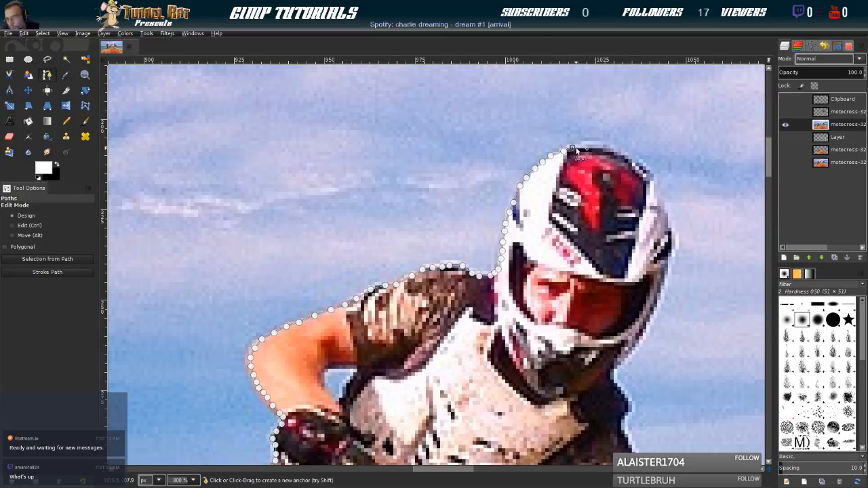
{"action": "left_click", "coordinate": [618, 151]}
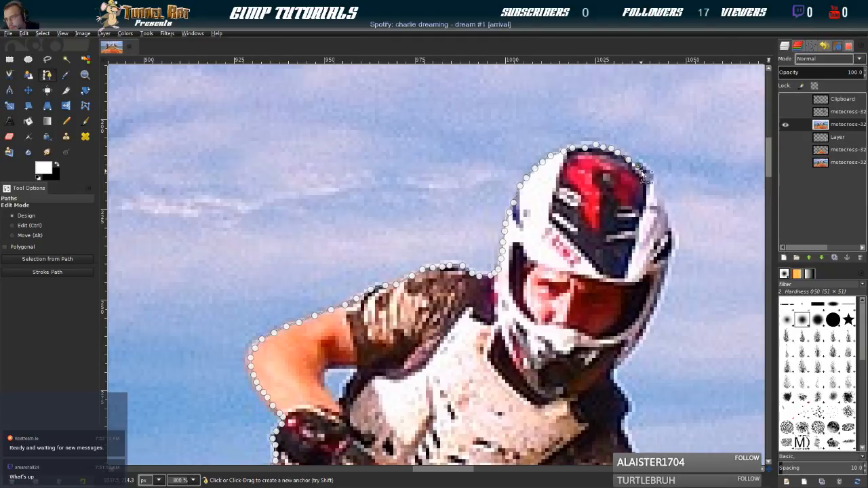
Continue the path down the helmet's right side around the bulge beside the dark vent
{"action": "left_click", "coordinate": [657, 206]}
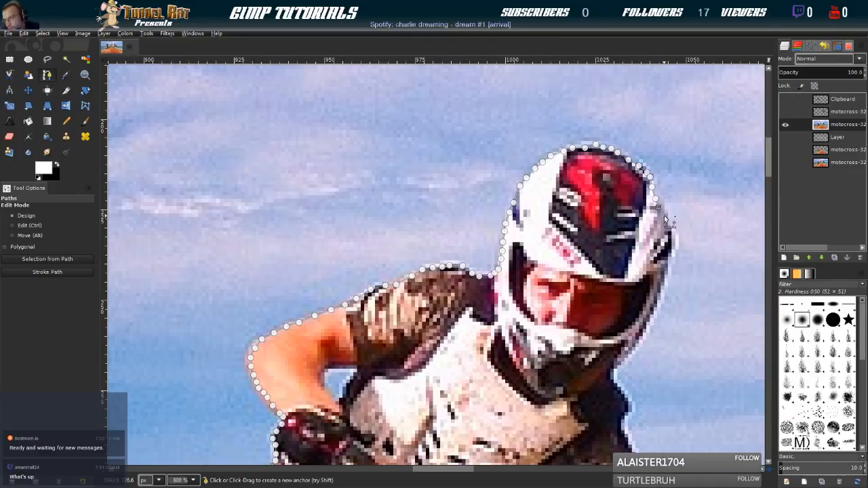
{"action": "left_click", "coordinate": [669, 221]}
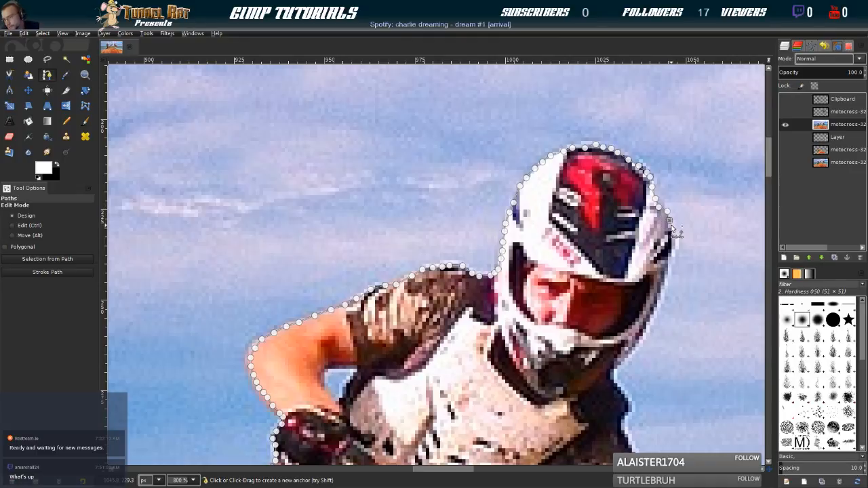
{"action": "left_click", "coordinate": [674, 236]}
{"action": "left_click", "coordinate": [675, 245]}
{"action": "left_click", "coordinate": [673, 252]}
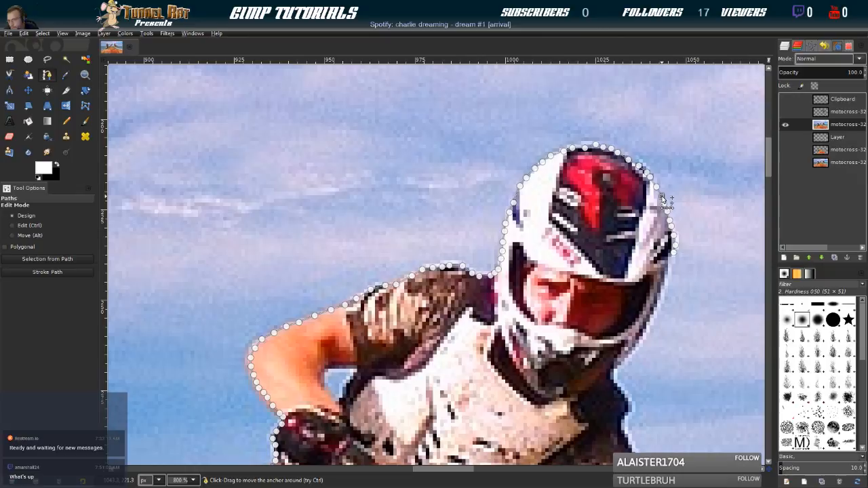
Trace the path down the helmet's right edge, past the visor opening and chin guard, to the shoulder
{"action": "left_click", "coordinate": [662, 284]}
{"action": "left_click", "coordinate": [657, 300]}
{"action": "left_click", "coordinate": [650, 317]}
{"action": "left_click", "coordinate": [641, 340]}
{"action": "left_click", "coordinate": [636, 348]}
{"action": "left_click", "coordinate": [629, 358]}
{"action": "left_click", "coordinate": [614, 368]}
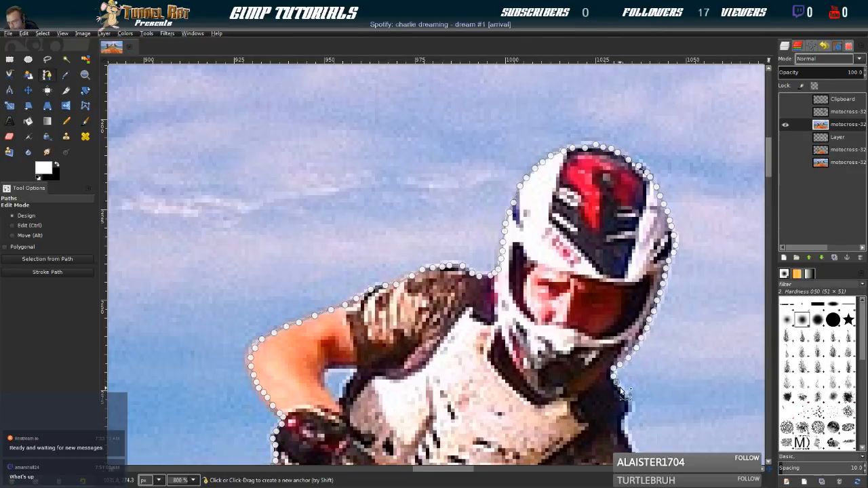
Trace the path over the dark shoulder below the helmet and onto the outer edge of the sleeve
{"action": "left_click", "coordinate": [627, 396]}
{"action": "left_click", "coordinate": [631, 409]}
{"action": "left_click", "coordinate": [629, 437]}
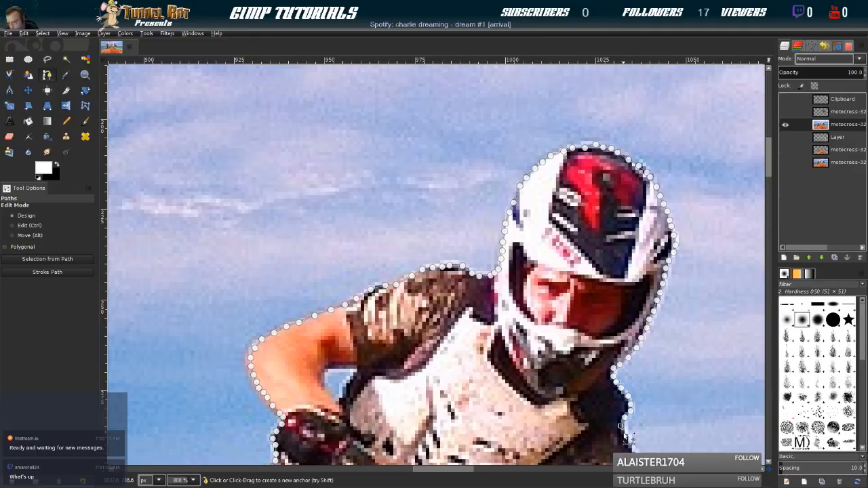
{"action": "left_click_drag", "start_coordinate": [650, 444], "coordinate": [535, 227]}
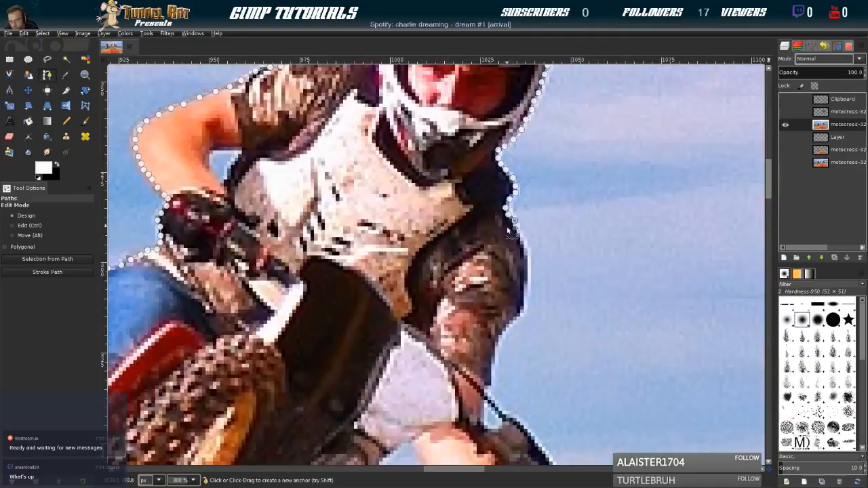
{"action": "left_click", "coordinate": [516, 230]}
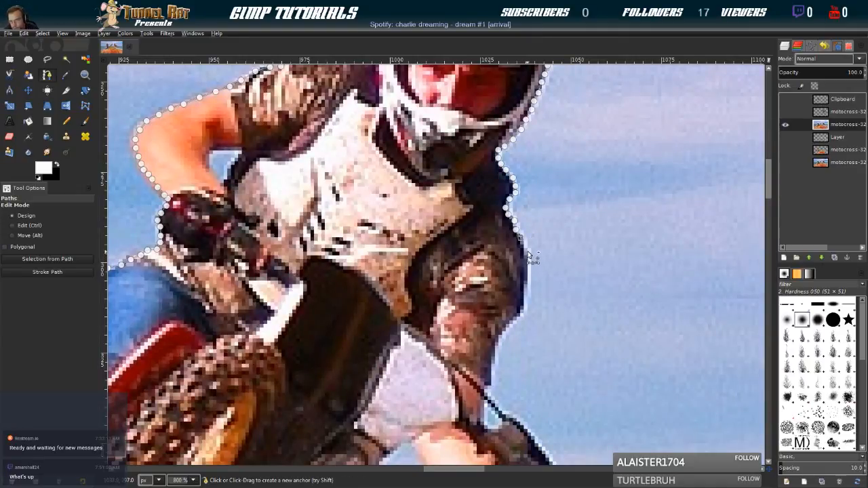
Trace the path down the outer edge of the dark patterned sleeve and around its widest curve
{"action": "left_click", "coordinate": [524, 249]}
{"action": "left_click", "coordinate": [527, 264]}
{"action": "left_click", "coordinate": [527, 277]}
{"action": "left_click", "coordinate": [527, 291]}
{"action": "left_click", "coordinate": [524, 302]}
{"action": "left_click", "coordinate": [521, 309]}
{"action": "left_click", "coordinate": [516, 316]}
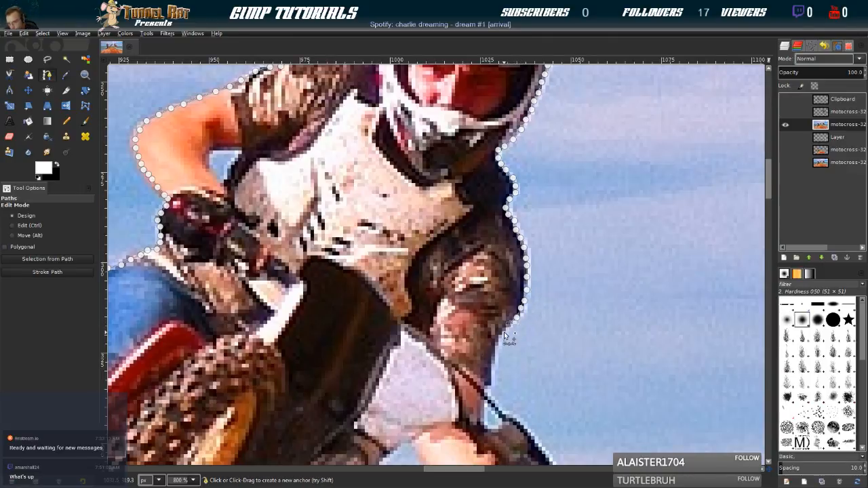
Continue the path down the tapering end of the sleeve and along the thin dark cable to the handlebar
{"action": "left_click", "coordinate": [502, 336]}
{"action": "left_click", "coordinate": [494, 356]}
{"action": "left_click", "coordinate": [491, 375]}
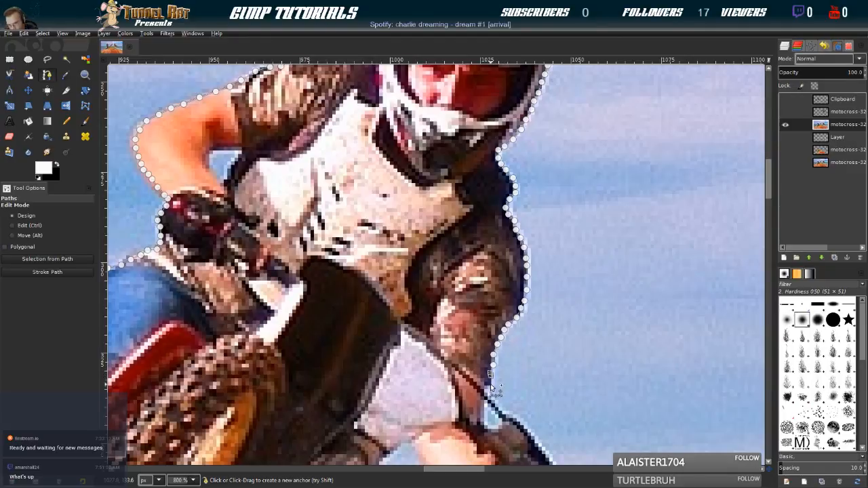
{"action": "left_click_drag", "start_coordinate": [494, 379], "coordinate": [461, 170]}
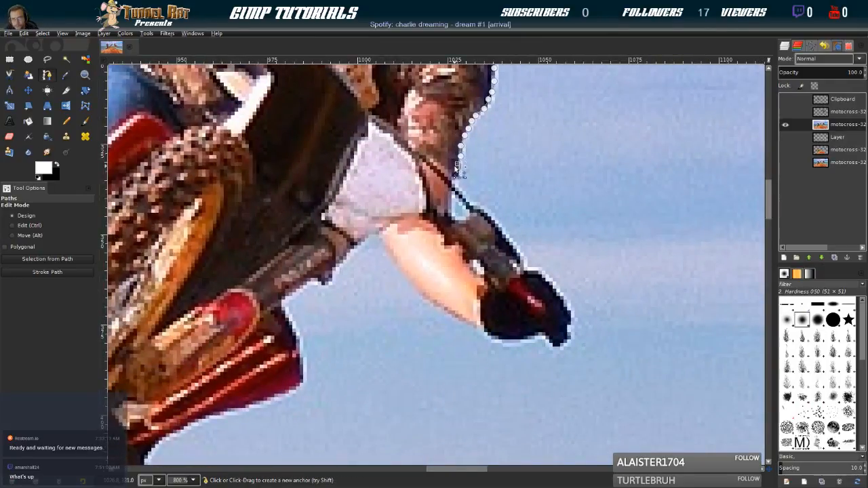
{"action": "left_click", "coordinate": [462, 197]}
{"action": "left_click", "coordinate": [474, 207]}
{"action": "left_click", "coordinate": [487, 215]}
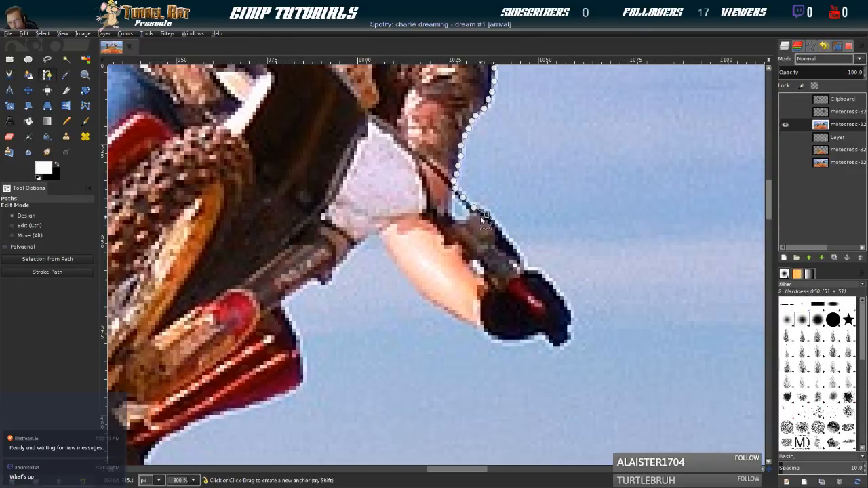
Trace the path along the dark outer edge of the handlebar to the black glove
{"action": "left_click", "coordinate": [509, 240]}
{"action": "left_click", "coordinate": [516, 247]}
{"action": "left_click", "coordinate": [519, 255]}
{"action": "left_click", "coordinate": [522, 263]}
{"action": "left_click", "coordinate": [528, 271]}
Trace the path around the outer side of the black glove and its small protruding tip
{"action": "left_click", "coordinate": [546, 281]}
{"action": "left_click", "coordinate": [557, 294]}
{"action": "left_click", "coordinate": [564, 303]}
{"action": "left_click", "coordinate": [569, 314]}
{"action": "left_click", "coordinate": [569, 327]}
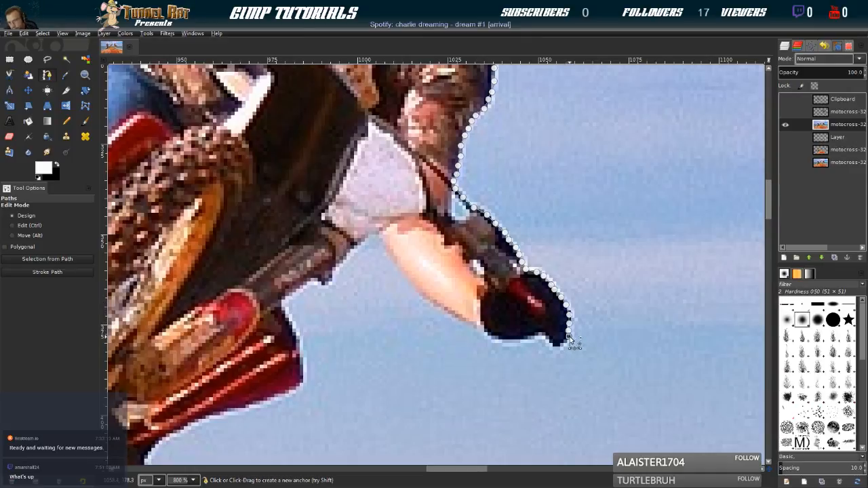
{"action": "left_click", "coordinate": [552, 342]}
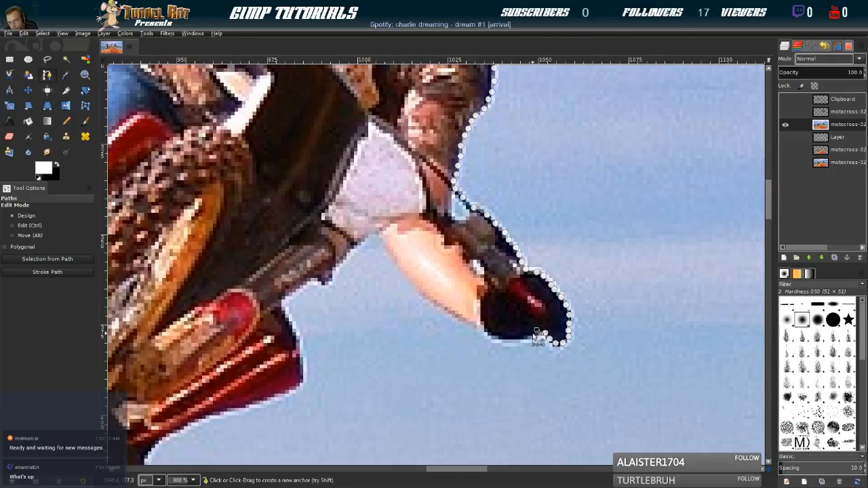
Trace the path along the underside of the black glove to the wrist
{"action": "left_click", "coordinate": [523, 337]}
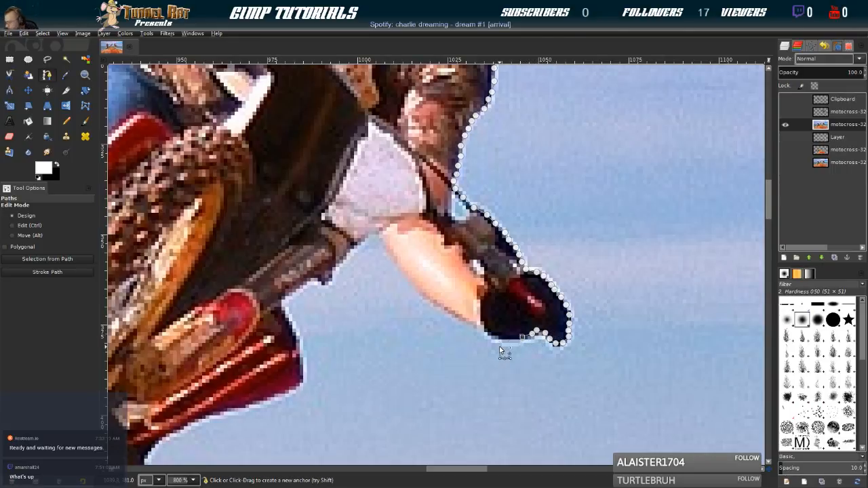
{"action": "left_click", "coordinate": [511, 338]}
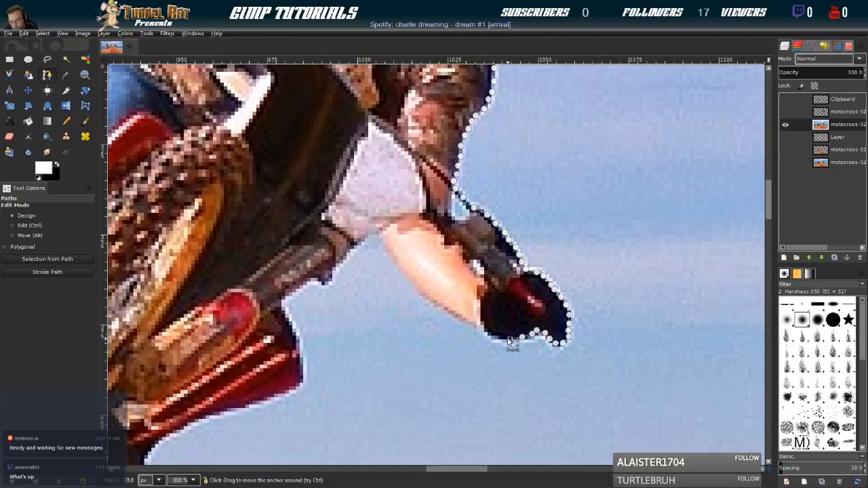
{"action": "left_click", "coordinate": [497, 338]}
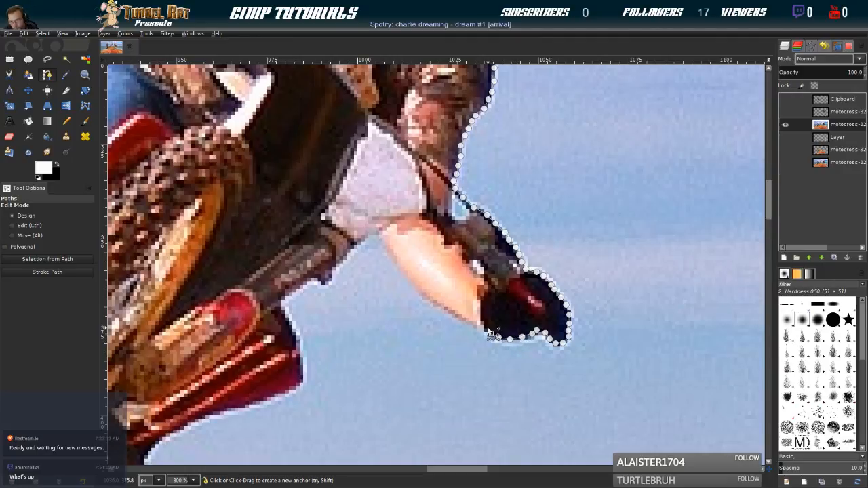
{"action": "left_click", "coordinate": [480, 327]}
{"action": "left_click", "coordinate": [474, 323]}
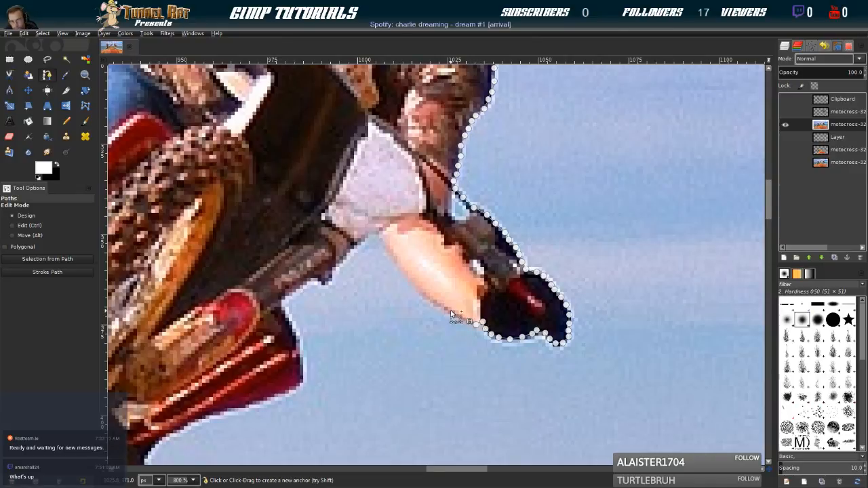
Continue the path along the underside of the bare forearm up to the white sleeve
{"action": "left_click", "coordinate": [450, 311]}
{"action": "left_click", "coordinate": [412, 279]}
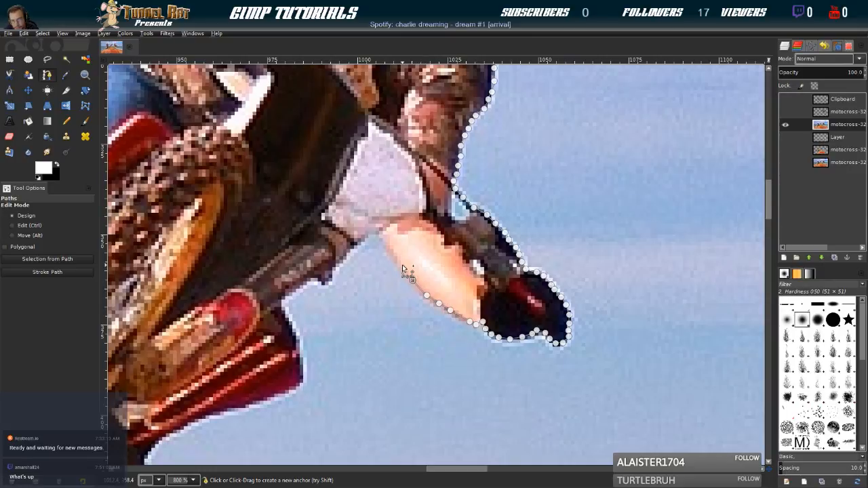
{"action": "left_click", "coordinate": [384, 232]}
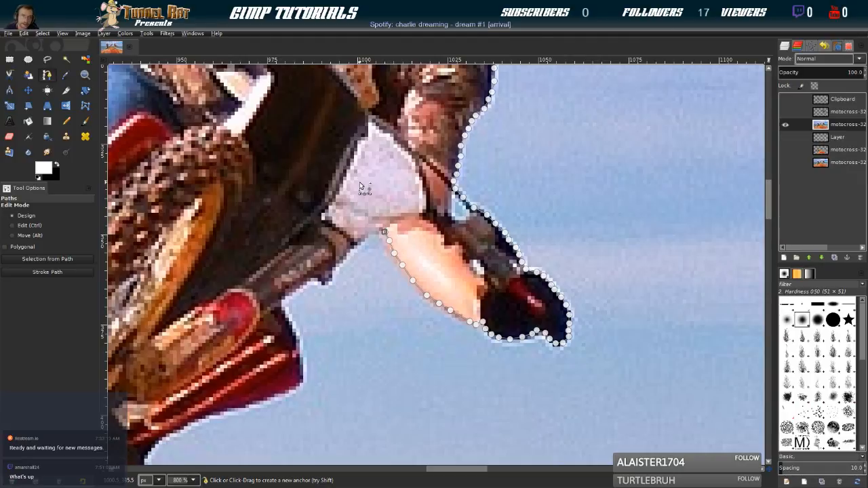
Trace the path from the white sleeve along the lower edge of the dark fork tube and its small protrusion
{"action": "left_click", "coordinate": [364, 238]}
{"action": "left_click", "coordinate": [357, 243]}
{"action": "left_click", "coordinate": [343, 261]}
{"action": "left_click", "coordinate": [336, 270]}
{"action": "left_click", "coordinate": [329, 276]}
{"action": "left_click", "coordinate": [327, 283]}
{"action": "left_click", "coordinate": [320, 283]}
{"action": "left_click", "coordinate": [316, 276]}
{"action": "left_click", "coordinate": [309, 281]}
{"action": "left_click", "coordinate": [302, 285]}
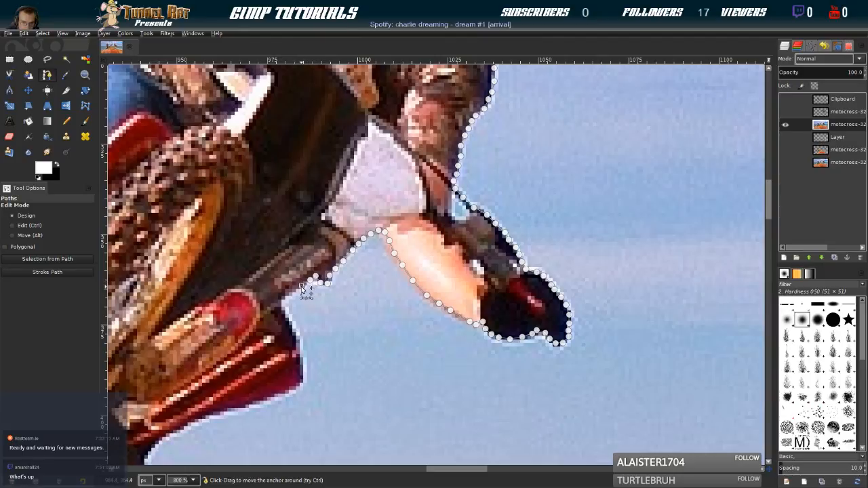
Trace the path around the inner corner below the fork tube and down the outer end of the red fender
{"action": "left_click", "coordinate": [294, 291]}
{"action": "left_click", "coordinate": [289, 297]}
{"action": "left_click", "coordinate": [284, 304]}
{"action": "left_click", "coordinate": [287, 317]}
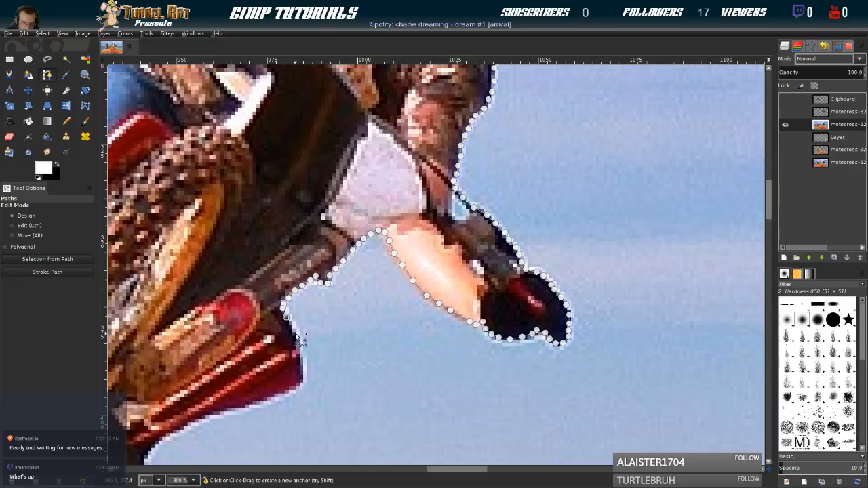
{"action": "left_click", "coordinate": [295, 333]}
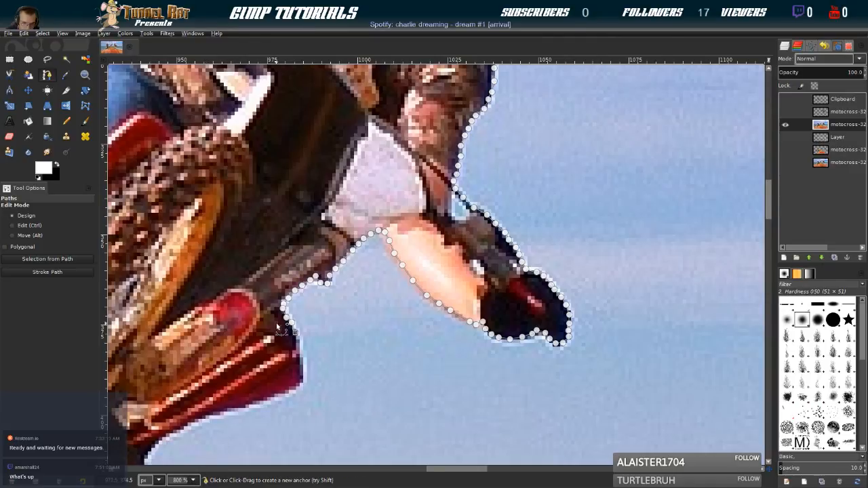
{"action": "left_click", "coordinate": [301, 374]}
{"action": "left_click", "coordinate": [301, 381]}
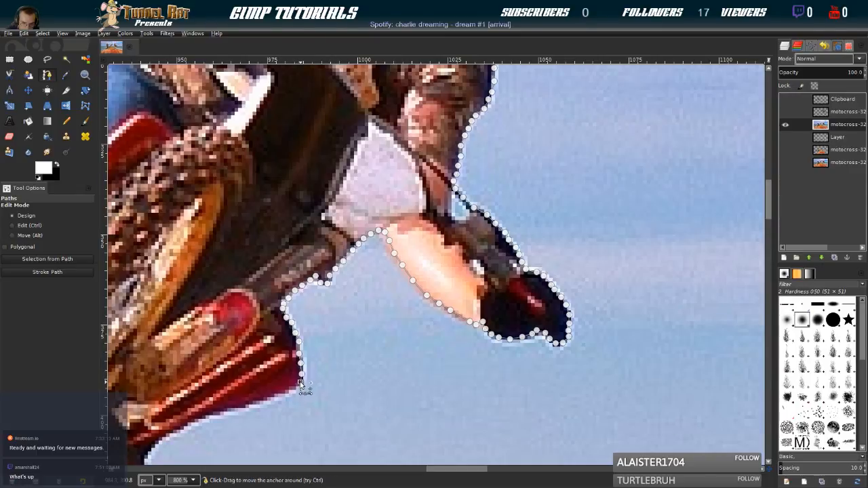
Continue the path along the lower edge of the red fender
{"action": "left_click", "coordinate": [286, 393]}
{"action": "left_click", "coordinate": [268, 397]}
{"action": "left_click", "coordinate": [229, 410]}
{"action": "left_click", "coordinate": [207, 416]}
{"action": "left_click", "coordinate": [199, 419]}
{"action": "left_click", "coordinate": [192, 422]}
Trace the path past the end of the red fender and around the dark bulge beneath the bike
{"action": "left_click_drag", "start_coordinate": [193, 384], "coordinate": [404, 99]}
{"action": "left_click", "coordinate": [391, 139]}
{"action": "left_click", "coordinate": [382, 144]}
{"action": "left_click", "coordinate": [375, 151]}
{"action": "left_click", "coordinate": [367, 158]}
{"action": "left_click", "coordinate": [360, 167]}
{"action": "left_click", "coordinate": [359, 173]}
{"action": "left_click", "coordinate": [355, 180]}
{"action": "left_click", "coordinate": [350, 184]}
{"action": "left_click", "coordinate": [345, 188]}
{"action": "left_click", "coordinate": [339, 192]}
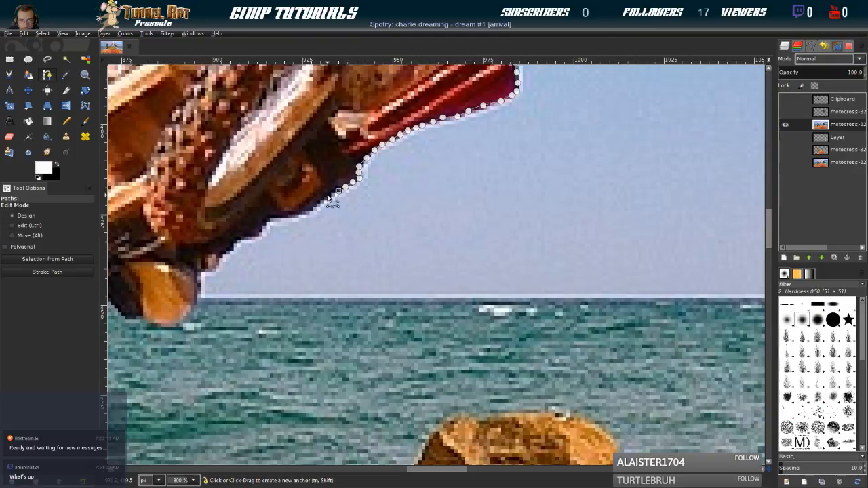
Continue the path along the dark underside of the bike below the front wheel
{"action": "left_click", "coordinate": [317, 206]}
{"action": "left_click", "coordinate": [308, 213]}
{"action": "left_click", "coordinate": [291, 216]}
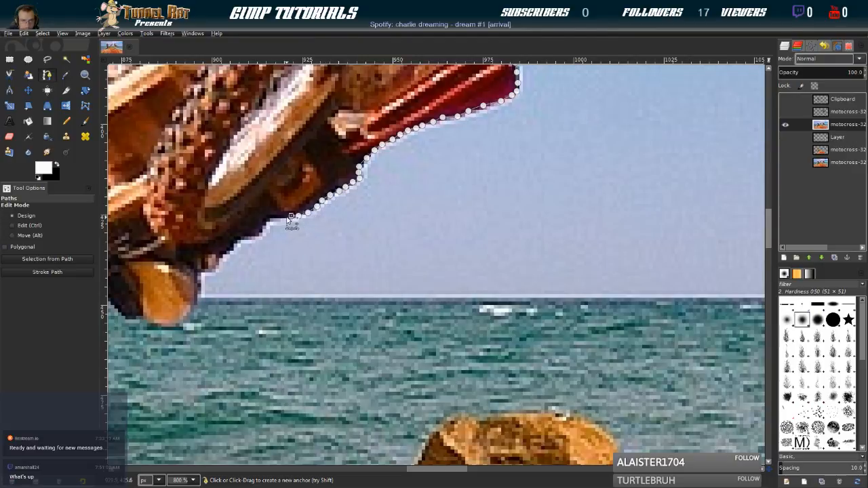
{"action": "left_click", "coordinate": [282, 217]}
{"action": "left_click", "coordinate": [272, 218]}
{"action": "left_click", "coordinate": [265, 222]}
{"action": "left_click", "coordinate": [260, 228]}
{"action": "left_click", "coordinate": [251, 235]}
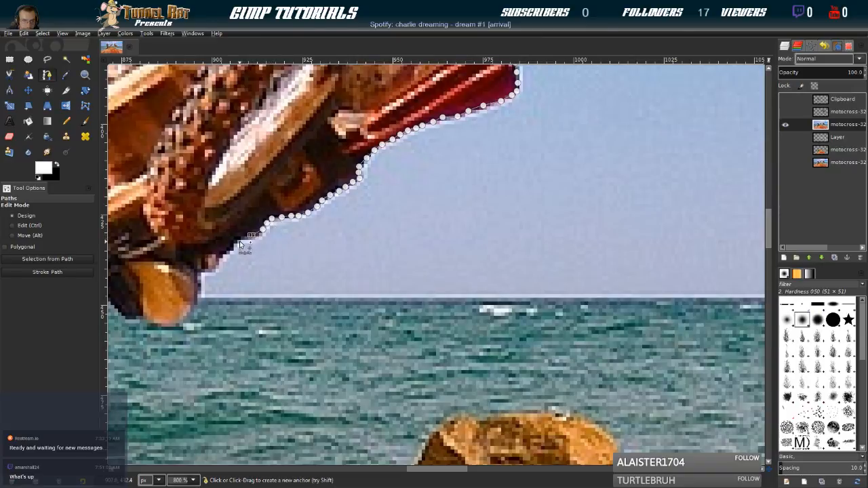
Trace the path down the stepped dark edge and the outer side of the rounded orange-brown part at the horizon
{"action": "left_click", "coordinate": [240, 240]}
{"action": "left_click", "coordinate": [231, 246]}
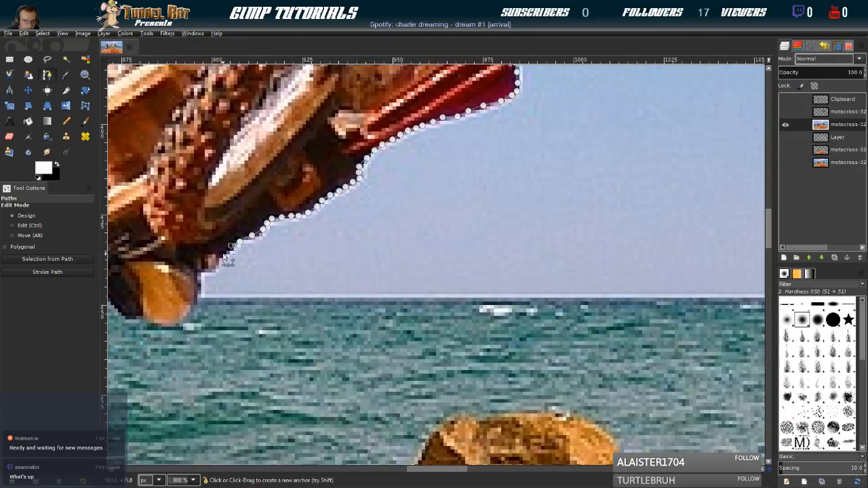
{"action": "left_click", "coordinate": [223, 255]}
{"action": "left_click", "coordinate": [213, 272]}
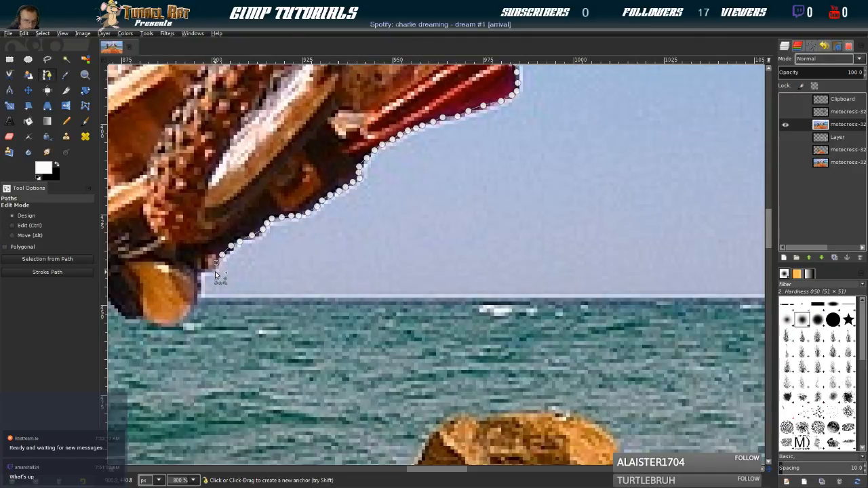
{"action": "left_click", "coordinate": [200, 274]}
{"action": "left_click", "coordinate": [200, 283]}
{"action": "left_click", "coordinate": [195, 300]}
{"action": "left_click", "coordinate": [191, 306]}
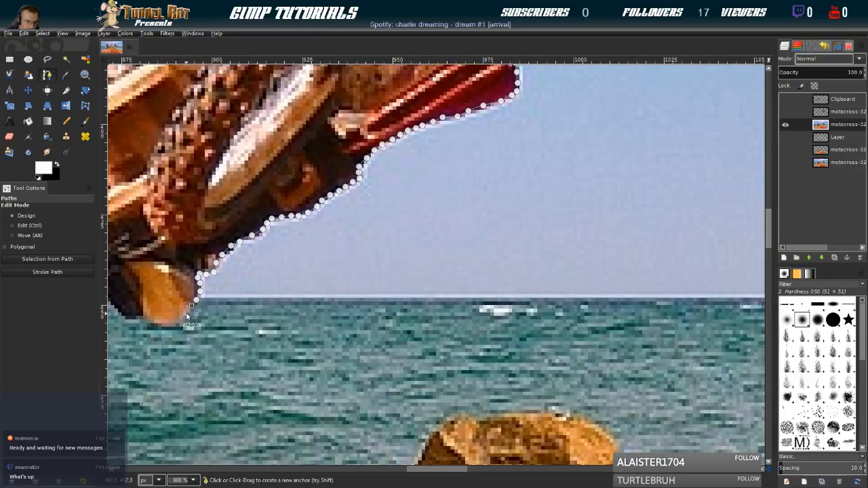
Trace the path under the rounded orange-brown part and up its dark edge to the notch beneath the frame
{"action": "left_click", "coordinate": [154, 320]}
{"action": "left_click", "coordinate": [146, 317]}
{"action": "left_click_drag", "start_coordinate": [144, 301], "coordinate": [508, 235]}
{"action": "left_click", "coordinate": [502, 253]}
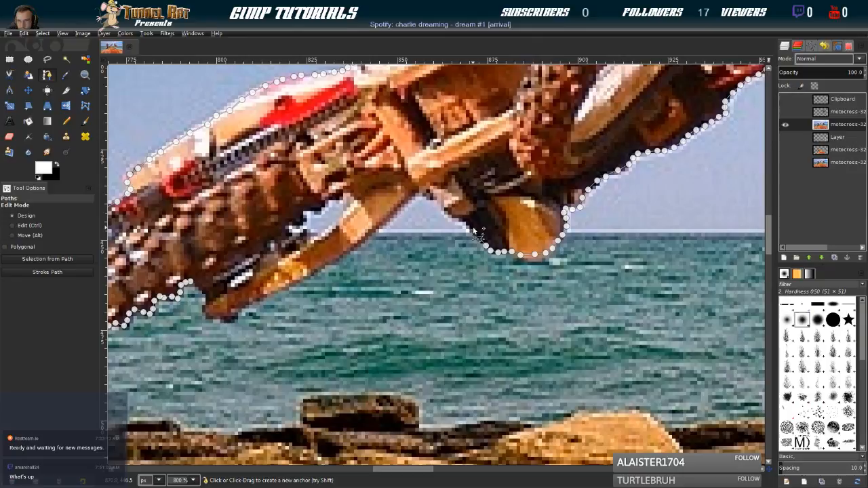
{"action": "left_click", "coordinate": [452, 217]}
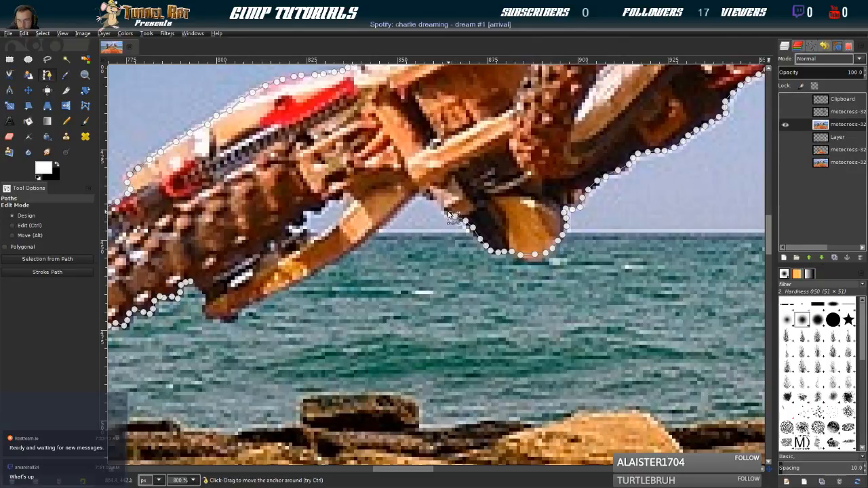
{"action": "left_click", "coordinate": [426, 195]}
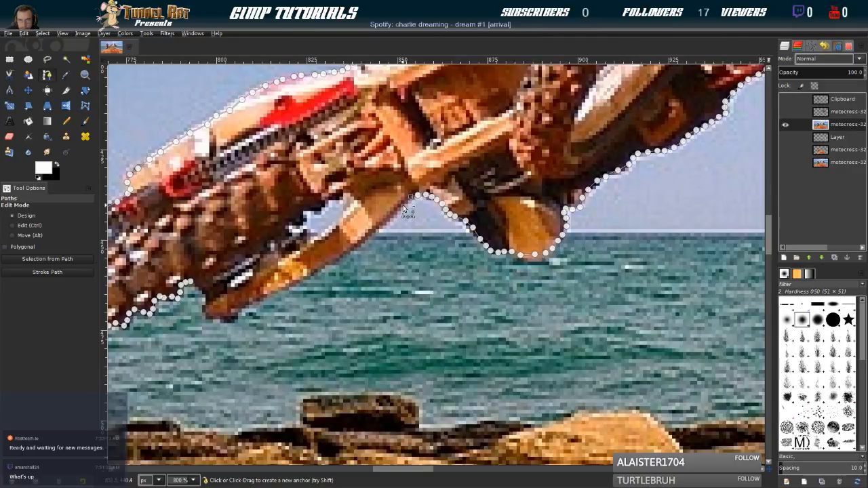
Trace the path along the lower edge of the orange swingarm towards the rear wheel
{"action": "left_click", "coordinate": [383, 221]}
{"action": "left_click", "coordinate": [359, 241]}
{"action": "left_click", "coordinate": [348, 251]}
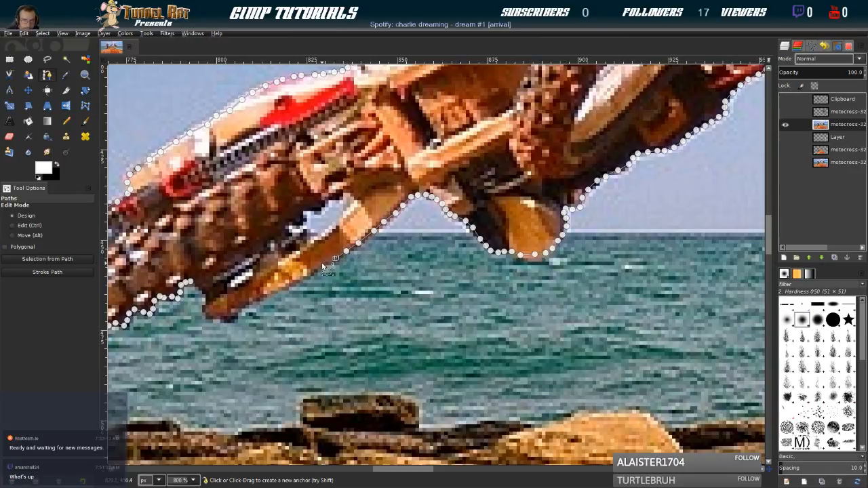
{"action": "left_click", "coordinate": [298, 277]}
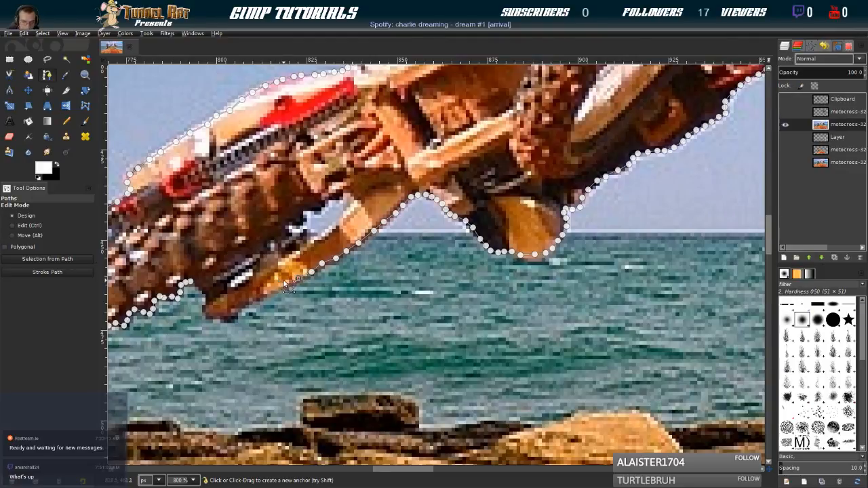
{"action": "left_click", "coordinate": [291, 286]}
{"action": "left_click", "coordinate": [261, 296]}
{"action": "left_click", "coordinate": [254, 302]}
{"action": "left_click", "coordinate": [245, 306]}
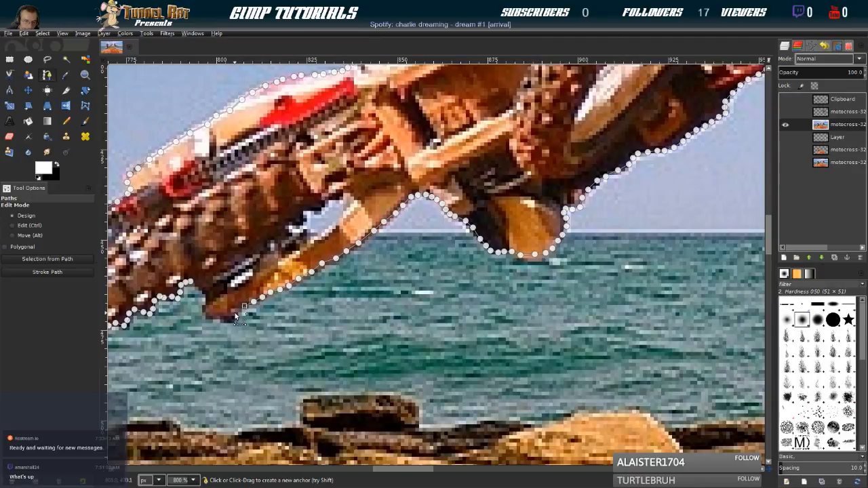
Trace around the tip of the swingarm and close the path at its starting anchor by the rear tire
{"action": "left_click", "coordinate": [233, 317]}
{"action": "left_click", "coordinate": [205, 294]}
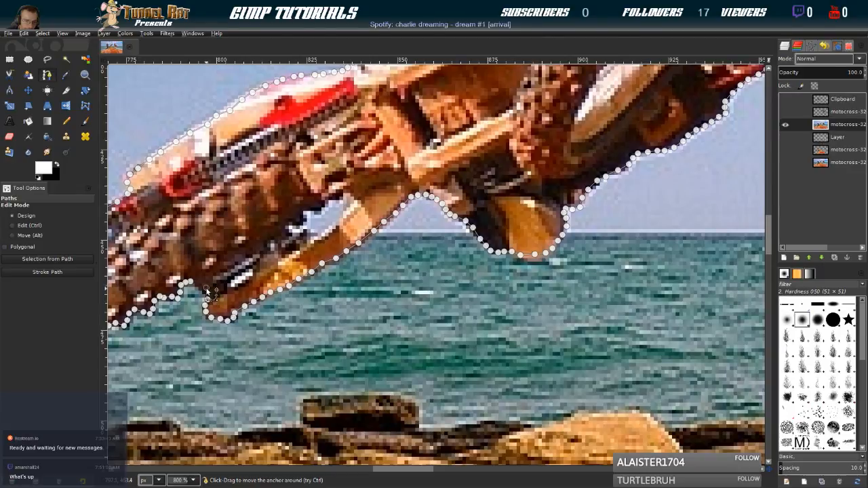
{"action": "left_click", "coordinate": [201, 287]}
{"action": "key", "text": "ctrl"}
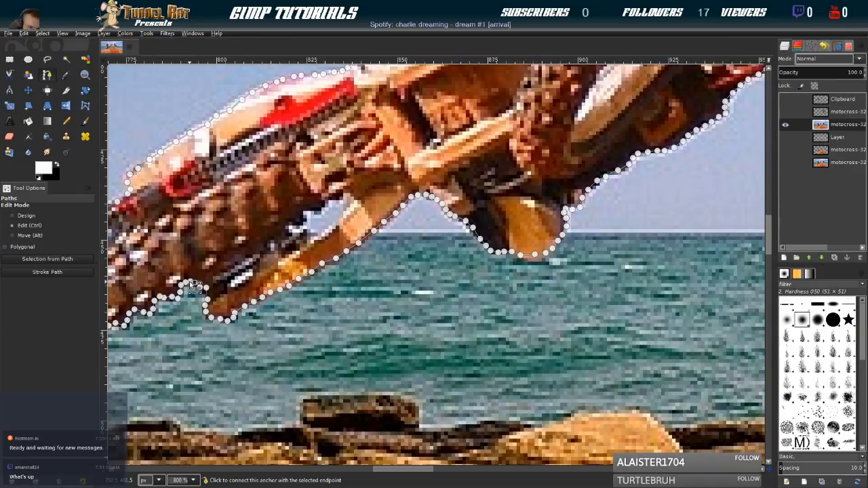
{"action": "left_click", "coordinate": [192, 283], "text": "ctrl"}
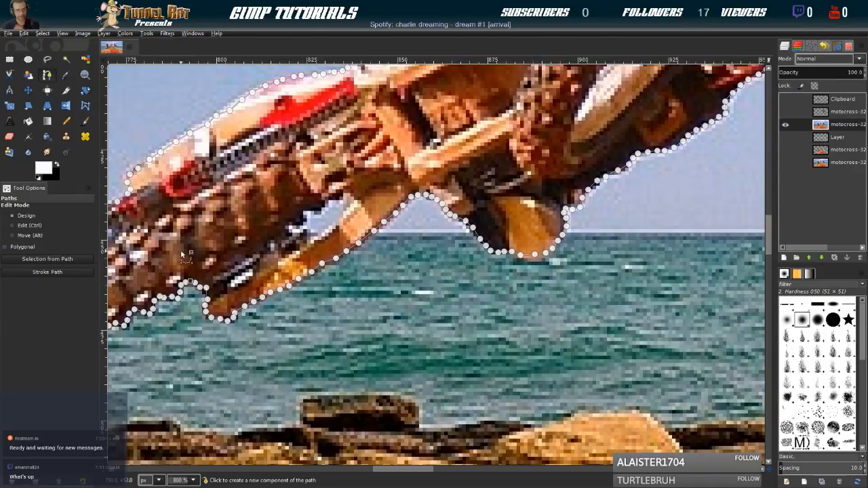
Convert the closed path around the middle rider into a selection and invert it to cover the background
{"action": "left_click", "coordinate": [67, 259]}
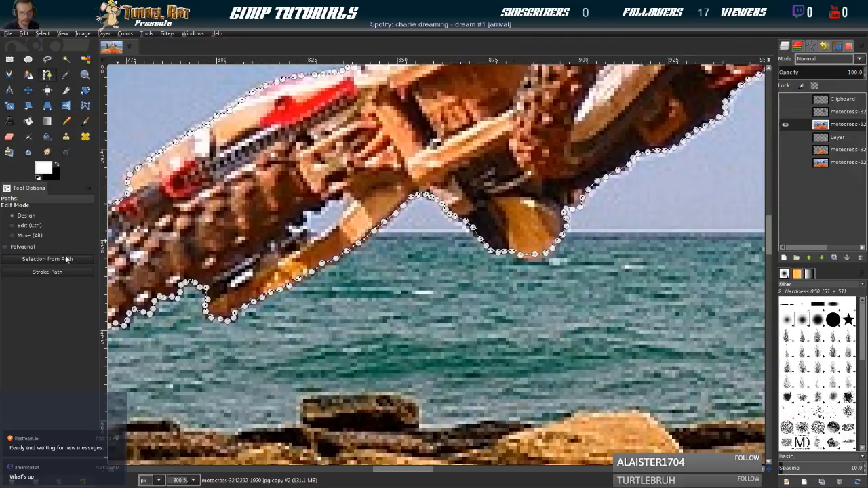
{"action": "scroll", "coordinate": [351, 305], "scroll_direction": "down", "scroll_amount": 5}
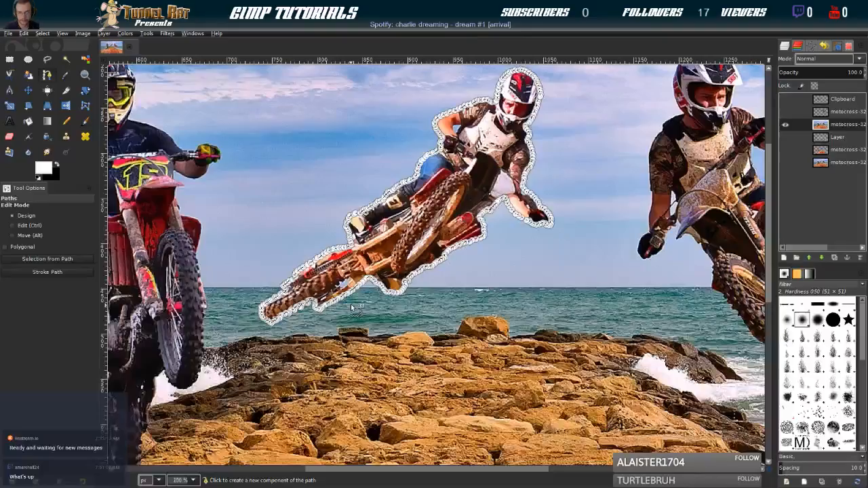
{"action": "scroll", "coordinate": [352, 307], "scroll_direction": "down", "scroll_amount": 1}
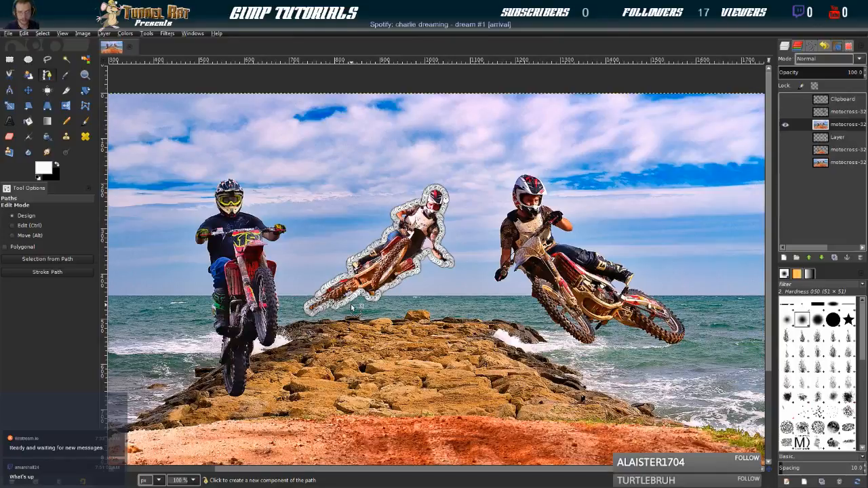
{"action": "left_click_drag", "start_coordinate": [386, 360], "coordinate": [427, 295]}
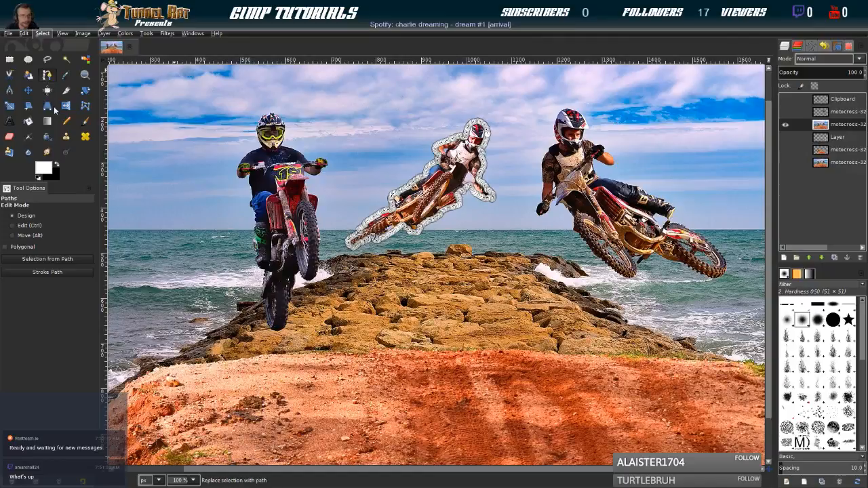
{"action": "left_click", "coordinate": [65, 138]}
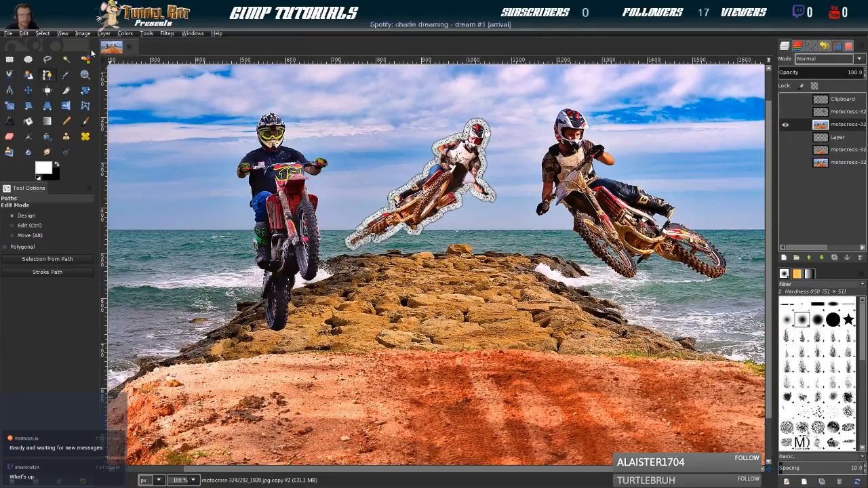
{"action": "left_click", "coordinate": [46, 33]}
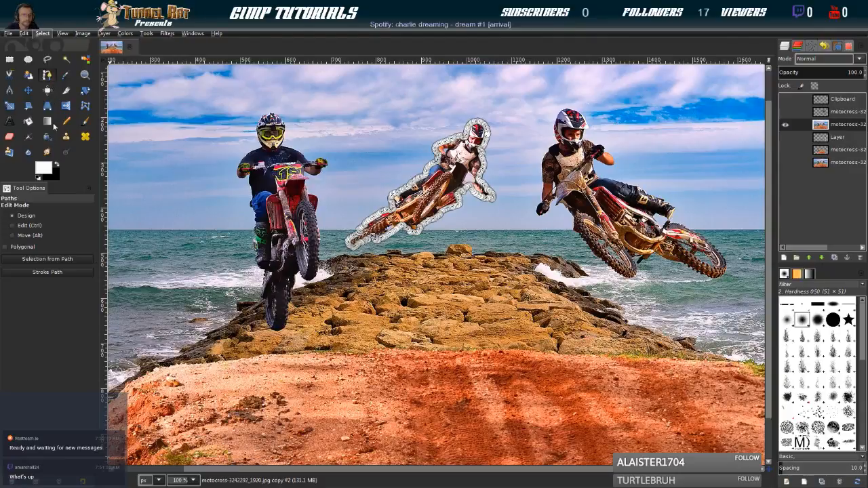
{"action": "left_click", "coordinate": [63, 72]}
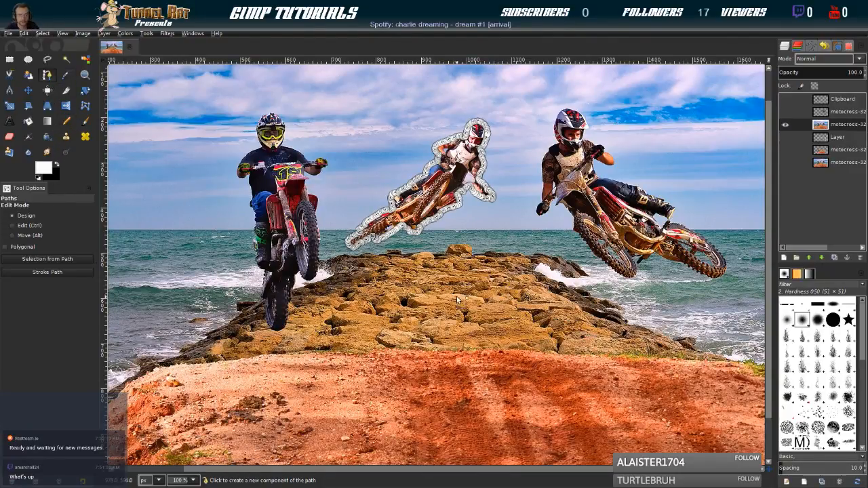
Delete the background around the middle rider and clear the selection
{"action": "scroll", "coordinate": [451, 301], "scroll_direction": "down", "scroll_amount": 1}
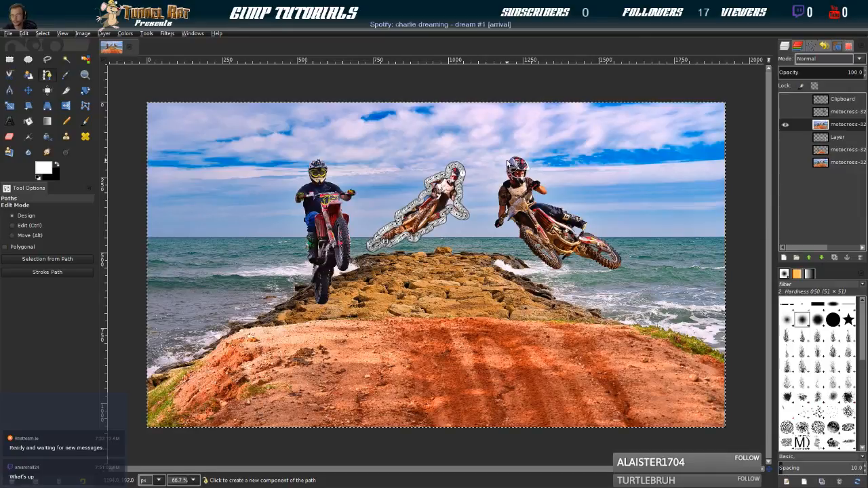
{"action": "key", "text": "Delete"}
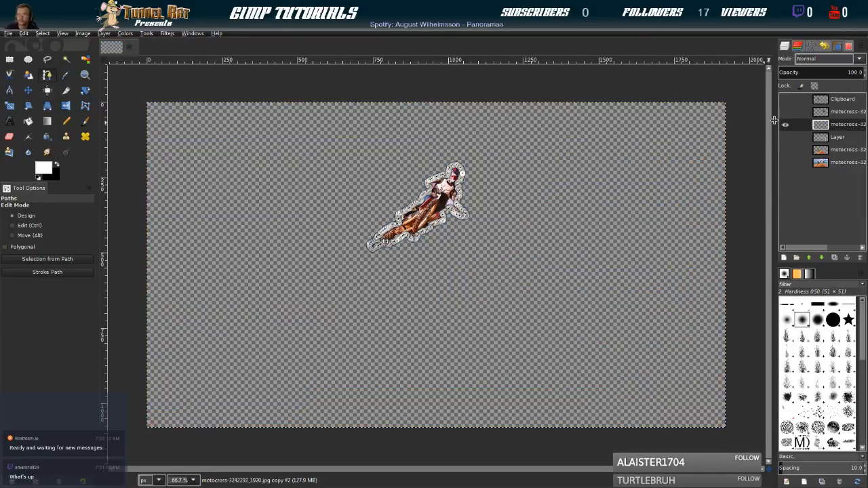
{"action": "key", "text": "ctrl+shift+a"}
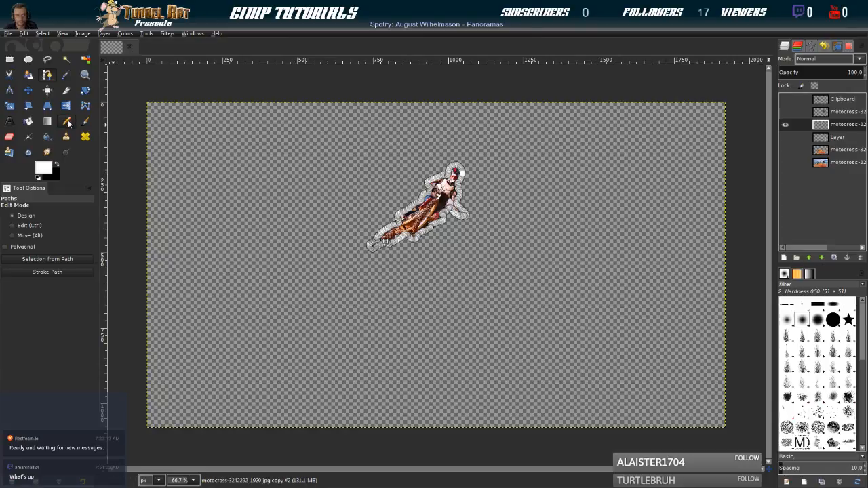
Show the other two cut-out rider layers alongside the middle rider and compare the cutouts
{"action": "key", "text": "m"}
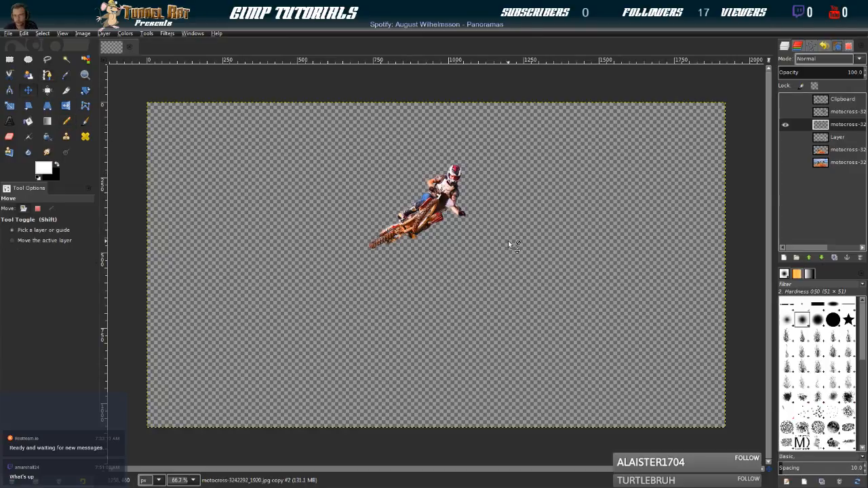
{"action": "left_click_drag", "start_coordinate": [527, 201], "coordinate": [512, 221]}
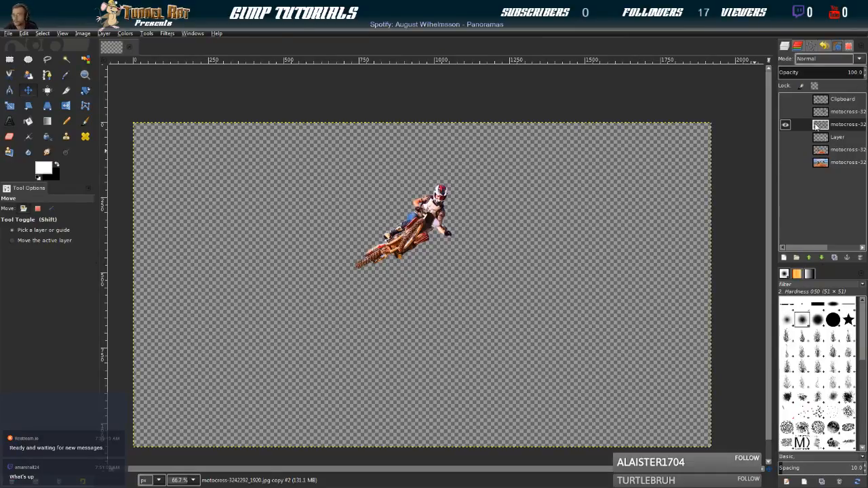
{"action": "left_click", "coordinate": [785, 112]}
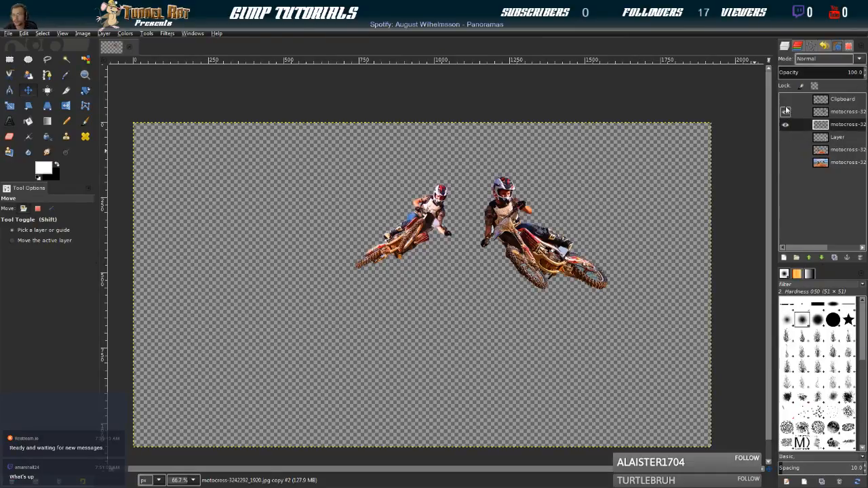
{"action": "left_click", "coordinate": [786, 99]}
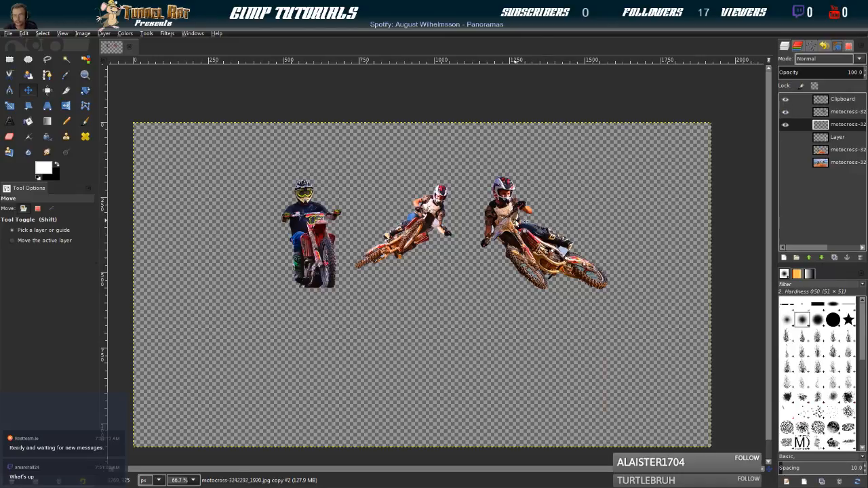
{"action": "scroll", "coordinate": [520, 227], "scroll_direction": "up", "scroll_amount": 2, "text": "ctrl"}
{"action": "scroll", "coordinate": [467, 161], "scroll_direction": "up", "scroll_amount": 2, "text": "ctrl"}
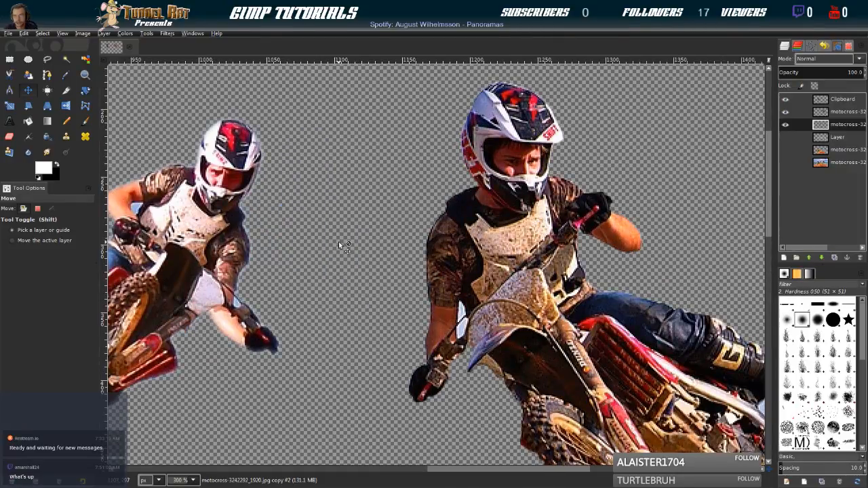
{"action": "scroll", "coordinate": [341, 242], "scroll_direction": "down", "scroll_amount": 5}
{"action": "scroll", "coordinate": [350, 244], "scroll_direction": "up", "scroll_amount": 1}
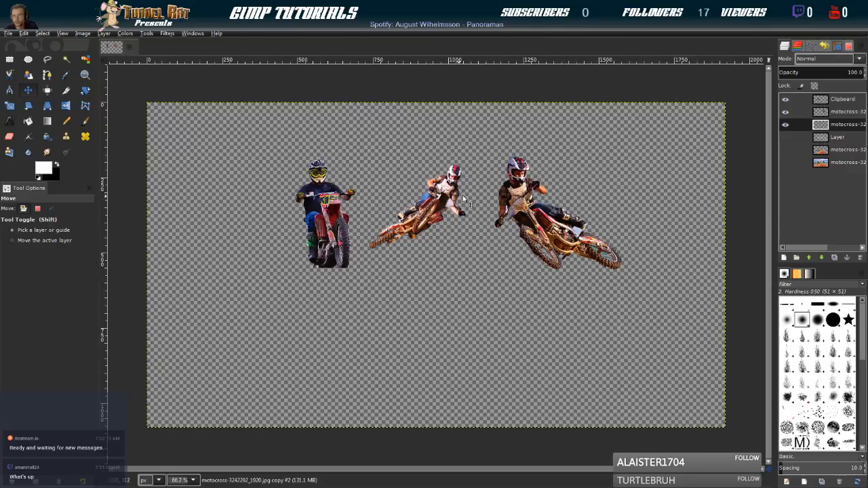
Check the composition with the white frame, cropped ground and original photo layers shown, and hide the original photo again
{"action": "left_click", "coordinate": [787, 139]}
{"action": "left_click", "coordinate": [785, 150]}
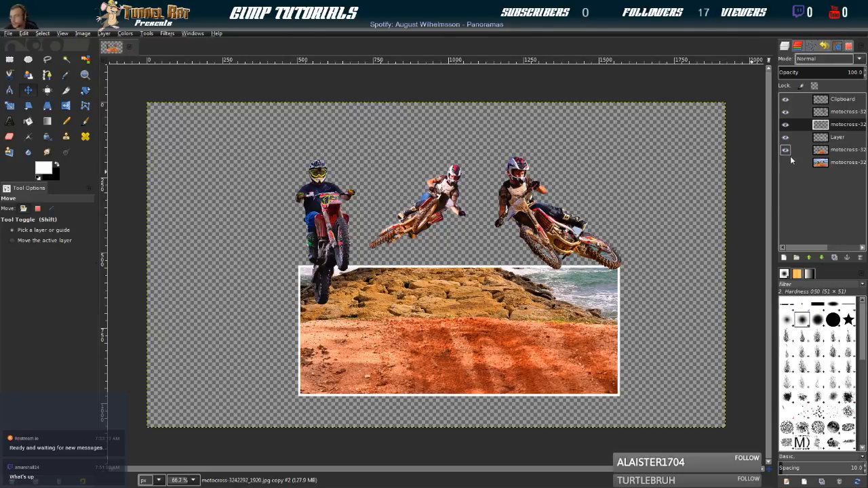
{"action": "left_click", "coordinate": [785, 163]}
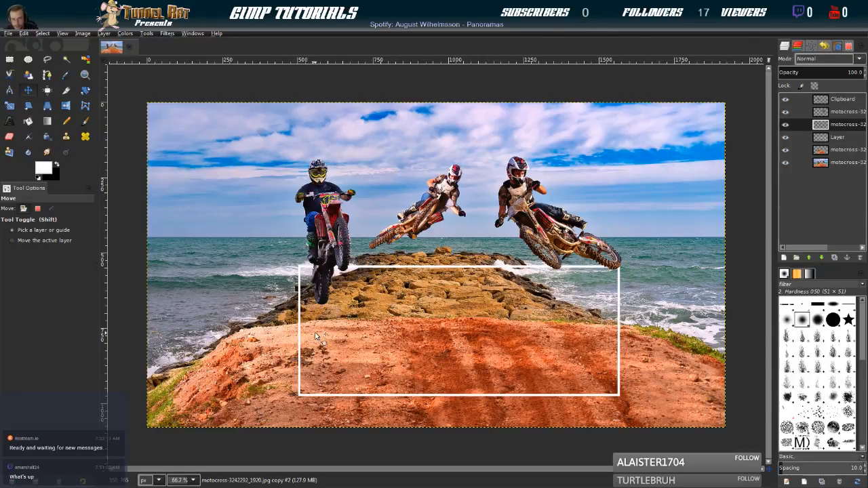
{"action": "left_click", "coordinate": [786, 162]}
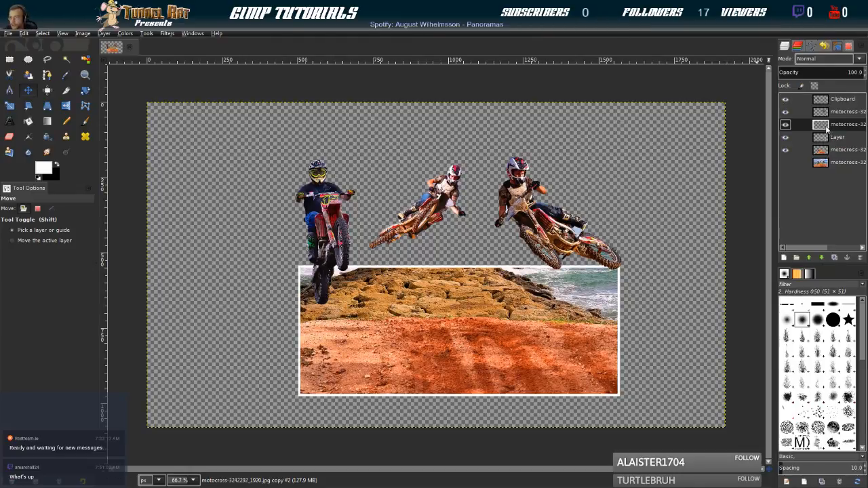
Hide the two outer riders, the white frame and the cropped ground layer, leaving only the middle rider shown
{"action": "left_click", "coordinate": [785, 112]}
{"action": "left_click", "coordinate": [785, 100]}
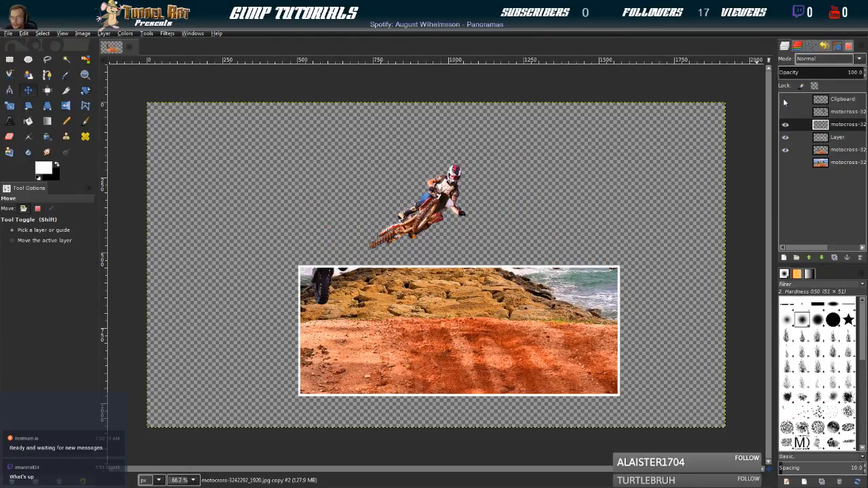
{"action": "scroll", "coordinate": [427, 236], "scroll_direction": "up", "scroll_amount": 4}
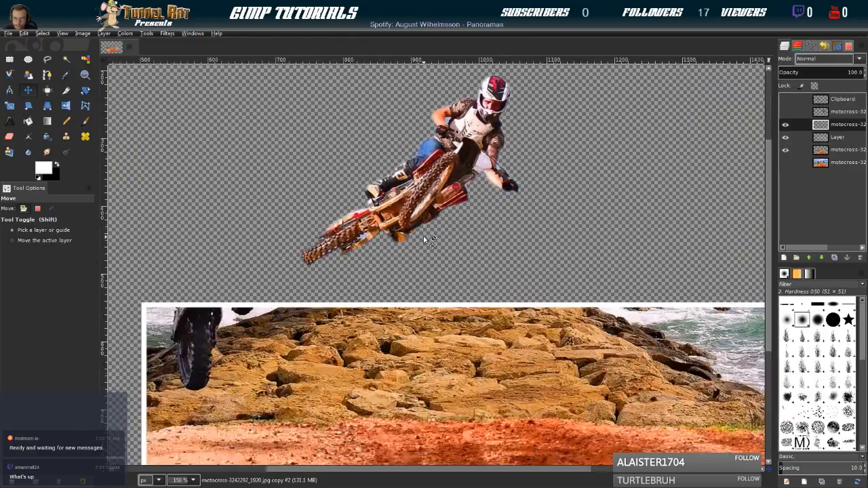
{"action": "left_click_drag", "start_coordinate": [241, 193], "coordinate": [329, 263]}
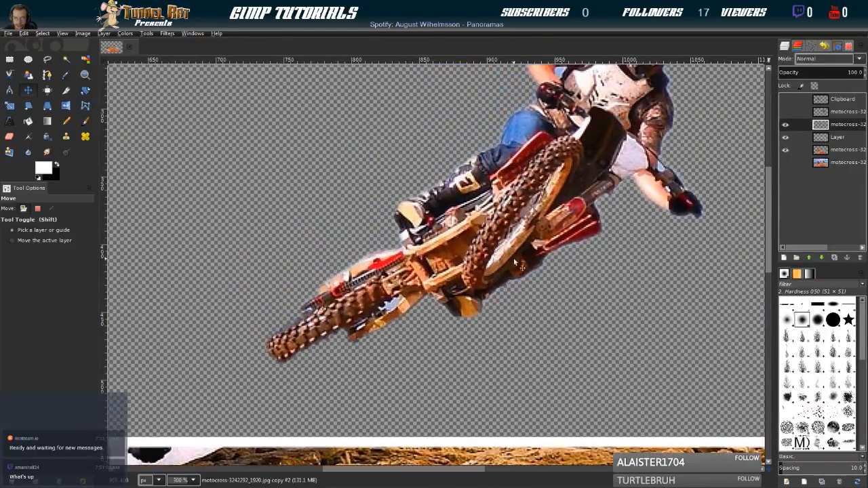
{"action": "left_click", "coordinate": [785, 136]}
{"action": "left_click", "coordinate": [785, 149]}
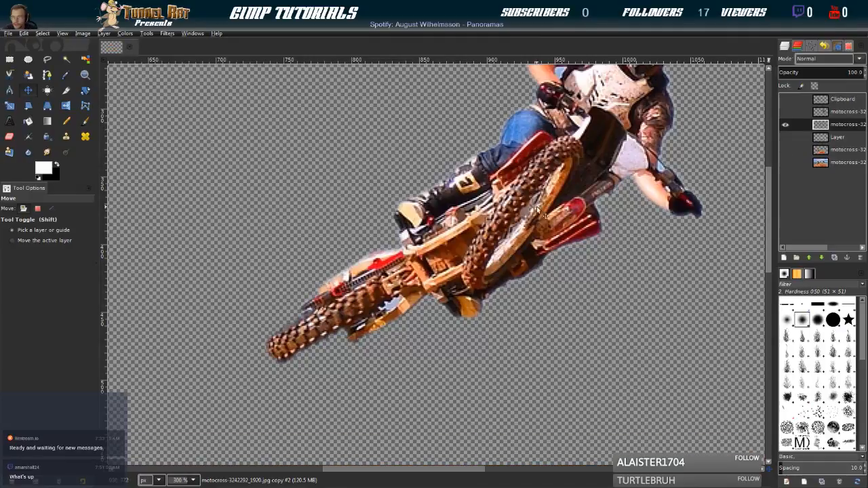
Outline the leftover sky patch between the middle bike's rear tire and swingarm with Free Select and delete it
{"action": "scroll", "coordinate": [290, 363], "scroll_direction": "up", "scroll_amount": 3}
{"action": "scroll", "coordinate": [290, 363], "scroll_direction": "down", "scroll_amount": 2}
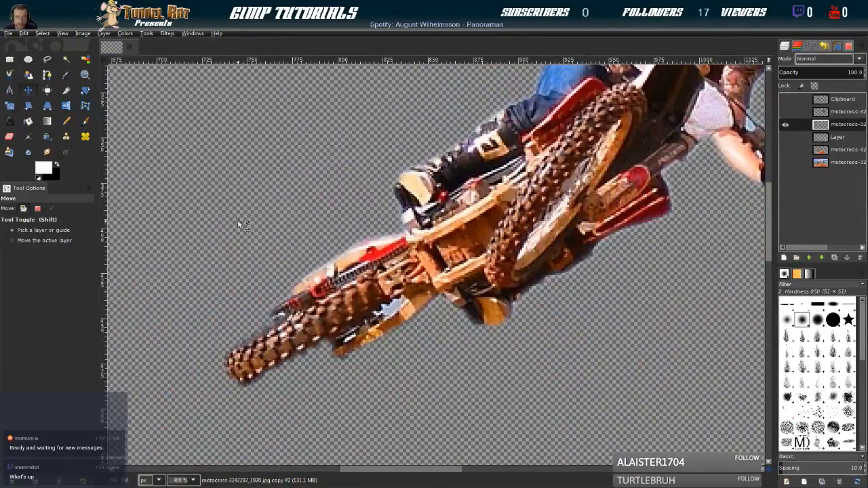
{"action": "left_click", "coordinate": [45, 60]}
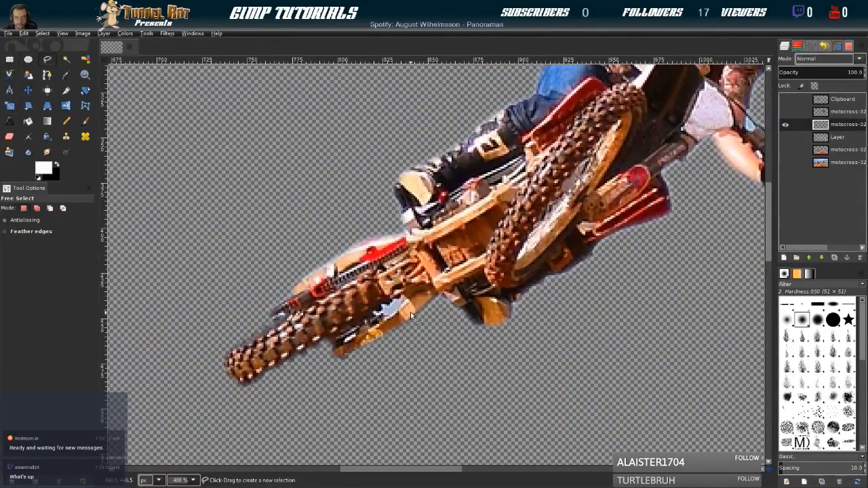
{"action": "scroll", "coordinate": [413, 315], "scroll_direction": "up", "scroll_amount": 3}
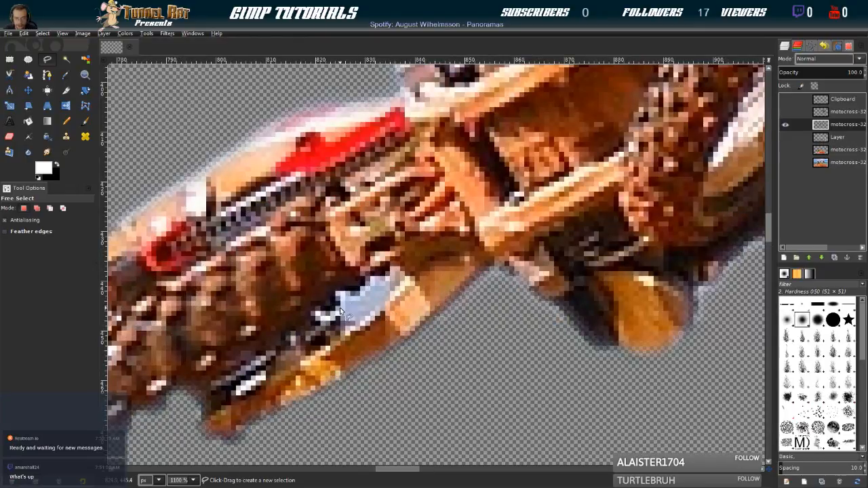
{"action": "left_click", "coordinate": [334, 306]}
{"action": "mouse_move", "coordinate": [336, 299]}
{"action": "left_mouse_down"}
{"action": "mouse_move", "coordinate": [339, 288]}
{"action": "mouse_move", "coordinate": [366, 297]}
{"action": "left_mouse_up"}
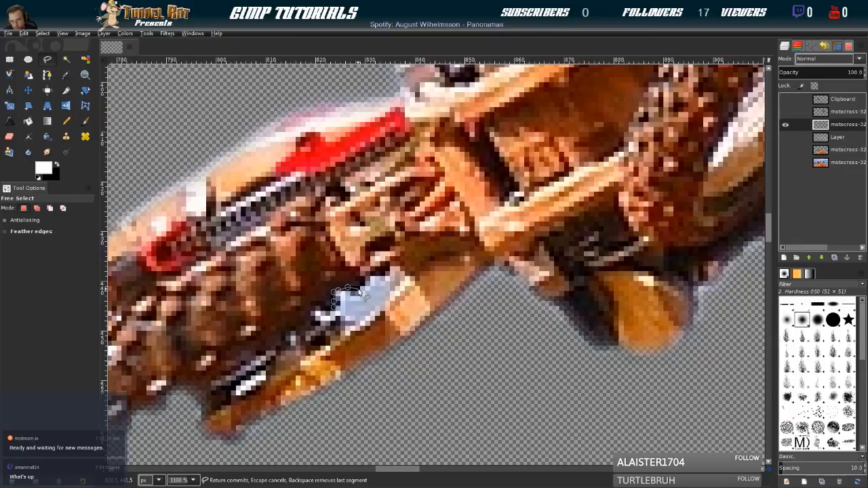
{"action": "left_click", "coordinate": [365, 278]}
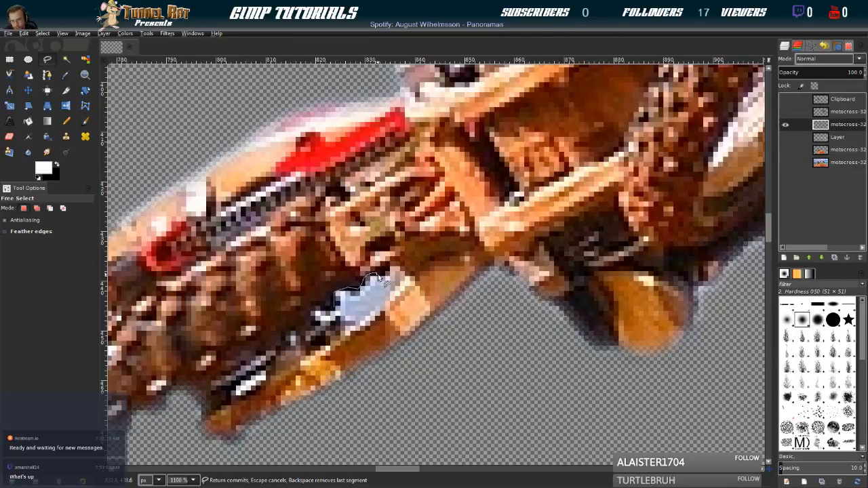
{"action": "left_click_drag", "start_coordinate": [385, 275], "coordinate": [393, 268]}
{"action": "left_click_drag", "start_coordinate": [395, 292], "coordinate": [364, 327]}
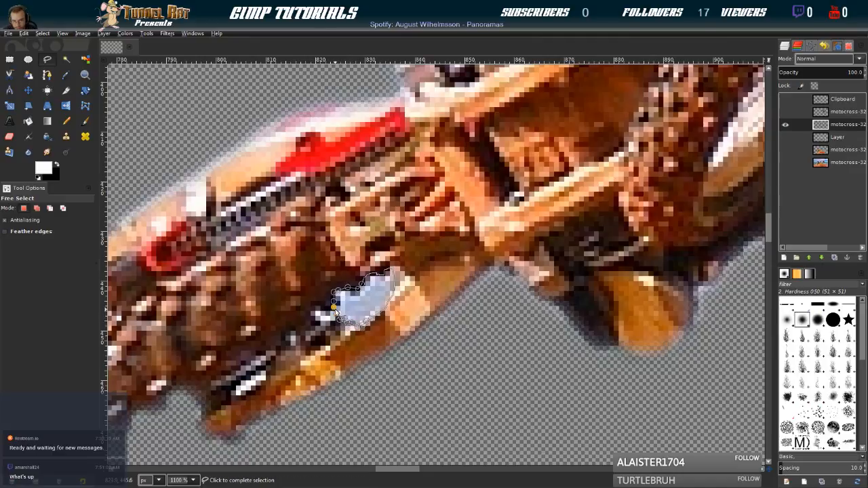
{"action": "left_click", "coordinate": [334, 307]}
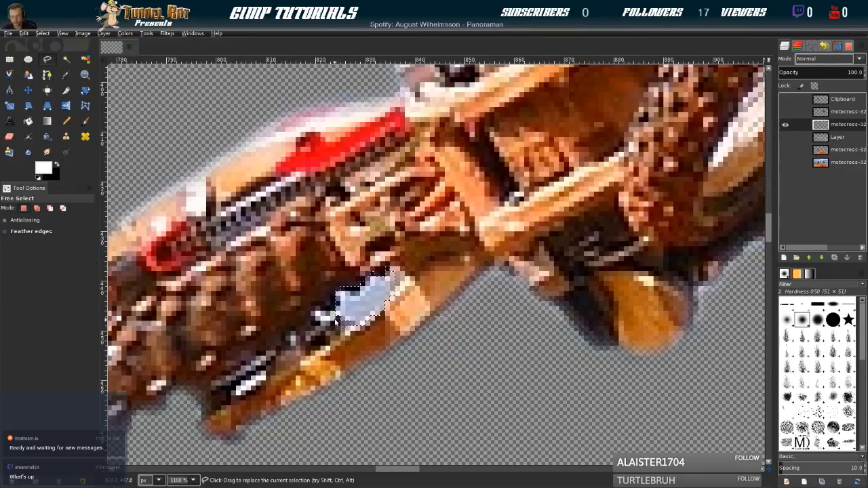
{"action": "key", "text": "Delete"}
Outline the leftover sky gap between the middle rider's bent arm and chest protector with Free Select and delete it
{"action": "left_click_drag", "start_coordinate": [509, 131], "coordinate": [328, 267]}
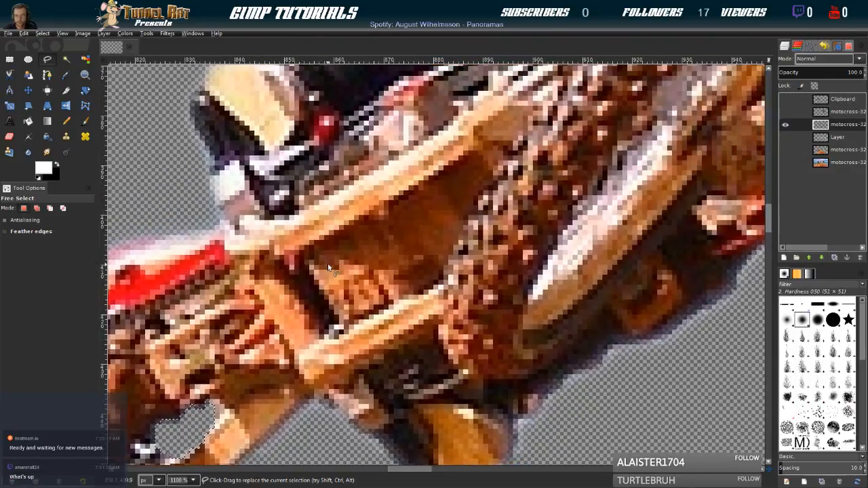
{"action": "scroll", "coordinate": [419, 283], "scroll_direction": "down", "scroll_amount": 1}
{"action": "scroll", "coordinate": [422, 286], "scroll_direction": "down", "scroll_amount": 4}
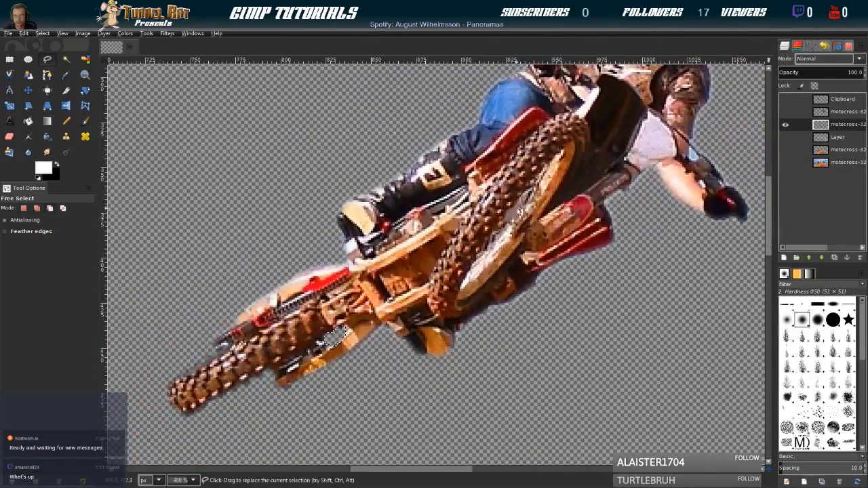
{"action": "scroll", "coordinate": [436, 233], "scroll_direction": "up", "scroll_amount": 2}
{"action": "left_click_drag", "start_coordinate": [436, 232], "coordinate": [360, 326]}
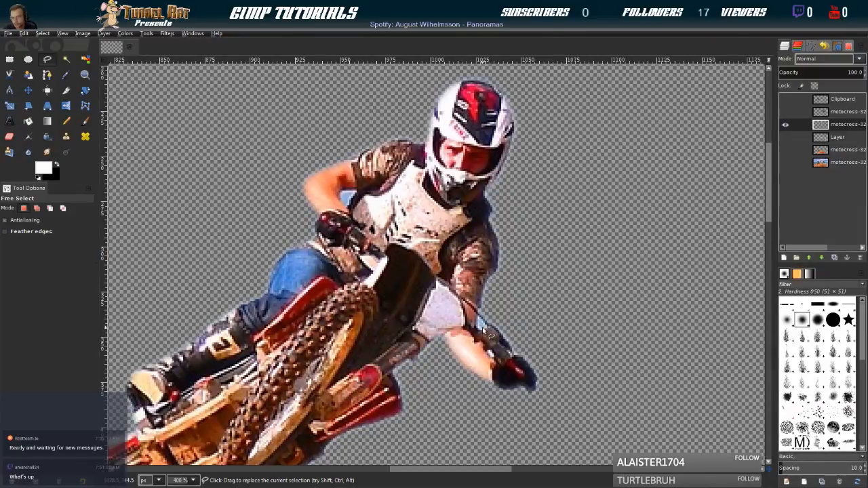
{"action": "scroll", "coordinate": [342, 198], "scroll_direction": "up", "scroll_amount": 2}
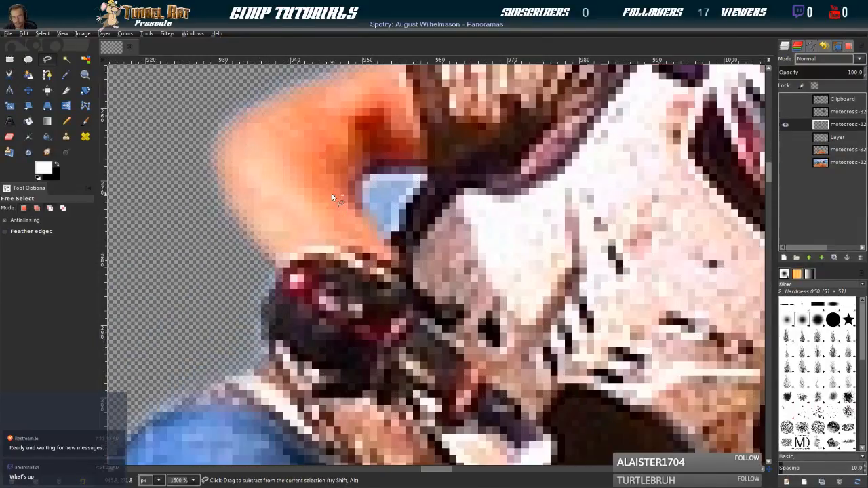
{"action": "left_click", "coordinate": [365, 170]}
{"action": "left_click", "coordinate": [374, 169]}
{"action": "left_click", "coordinate": [387, 167]}
{"action": "left_click", "coordinate": [404, 168]}
{"action": "left_click", "coordinate": [424, 170]}
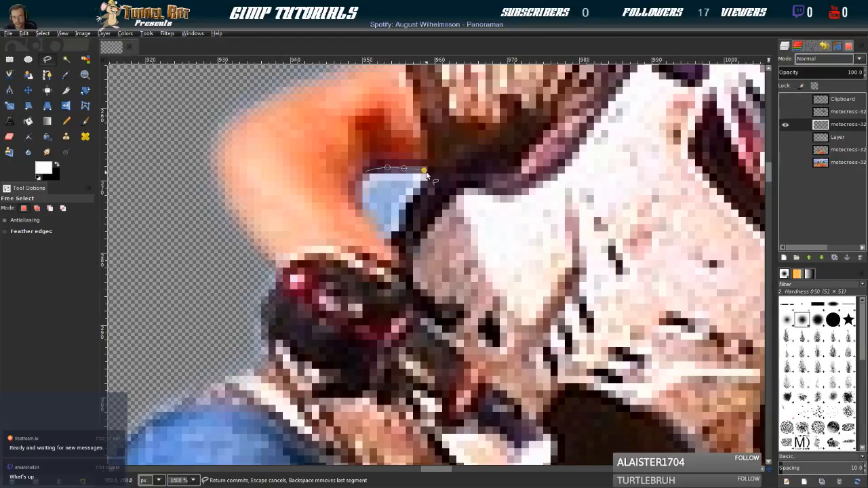
{"action": "left_click", "coordinate": [418, 197]}
{"action": "left_click", "coordinate": [411, 207]}
{"action": "left_click", "coordinate": [404, 217]}
{"action": "left_click", "coordinate": [399, 231]}
{"action": "left_click", "coordinate": [395, 239]}
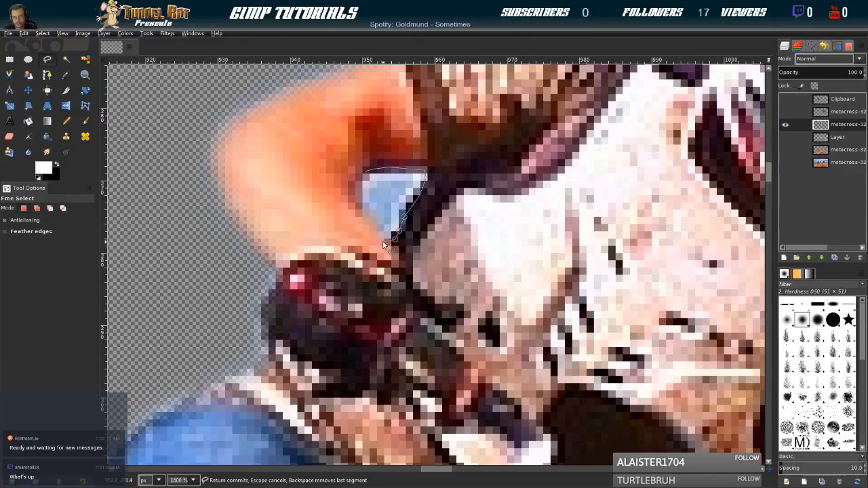
{"action": "left_click", "coordinate": [361, 213]}
{"action": "left_click", "coordinate": [358, 201]}
{"action": "left_click", "coordinate": [356, 174]}
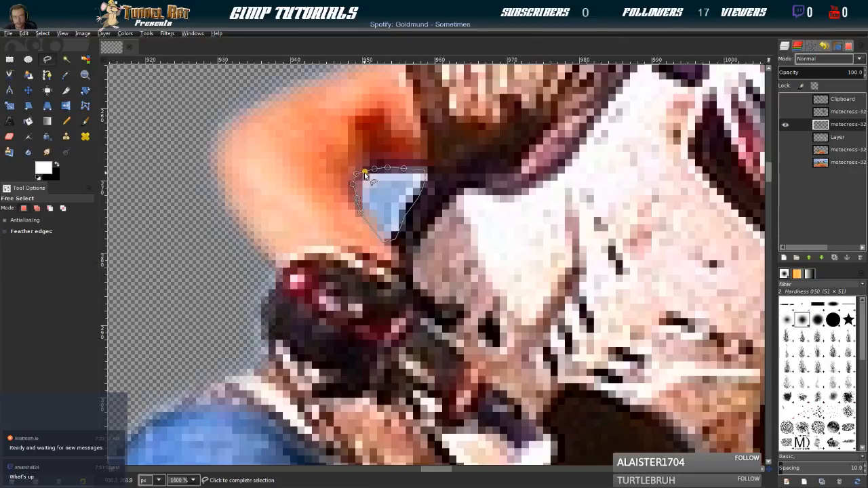
{"action": "left_click", "coordinate": [42, 33]}
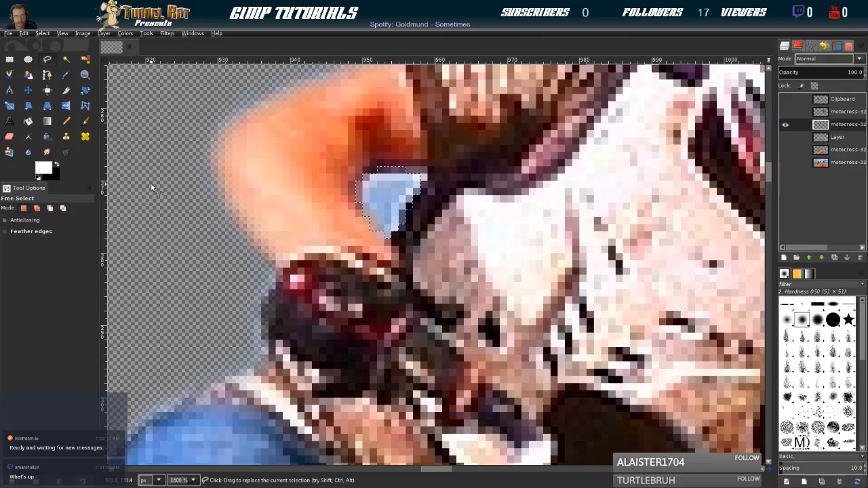
{"action": "key", "text": "Delete"}
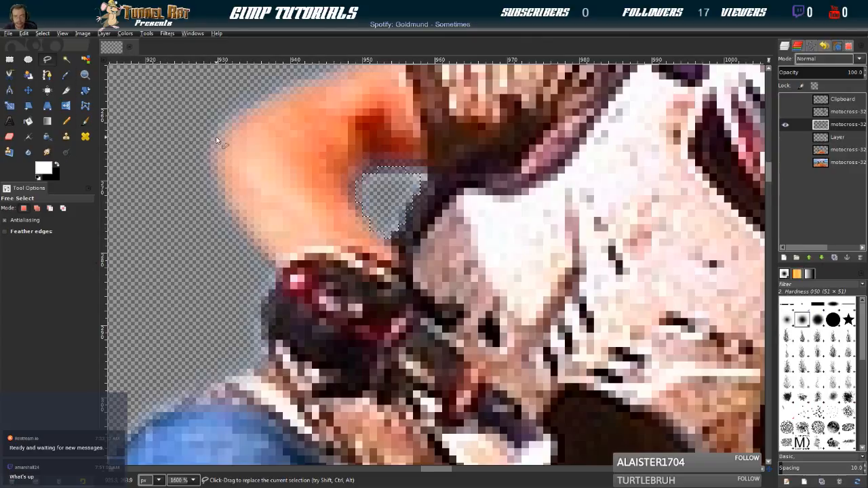
Outline the small light-blue sky gap between the middle rider's lower forearm and the handlebar cable with Free Select and delete it
{"action": "scroll", "coordinate": [394, 228], "scroll_direction": "down", "scroll_amount": 2}
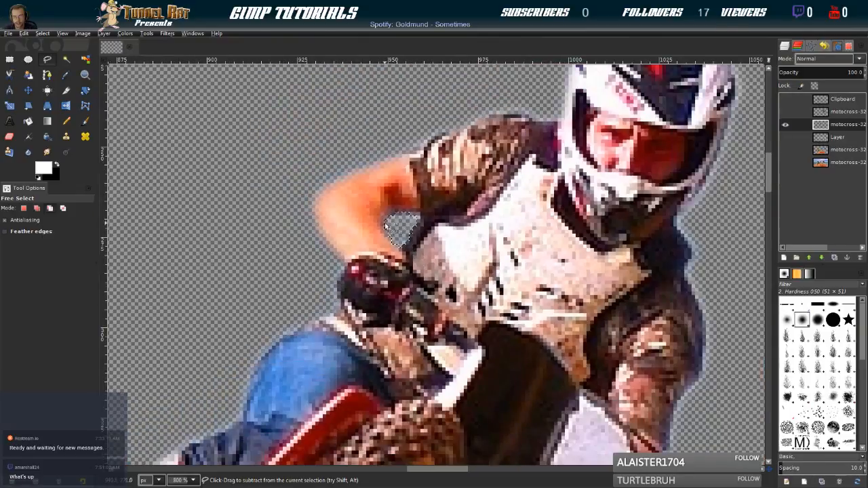
{"action": "mouse_move", "coordinate": [611, 309]}
{"action": "left_mouse_down"}
{"action": "mouse_move", "coordinate": [333, 136]}
{"action": "mouse_move", "coordinate": [549, 296]}
{"action": "left_mouse_up"}
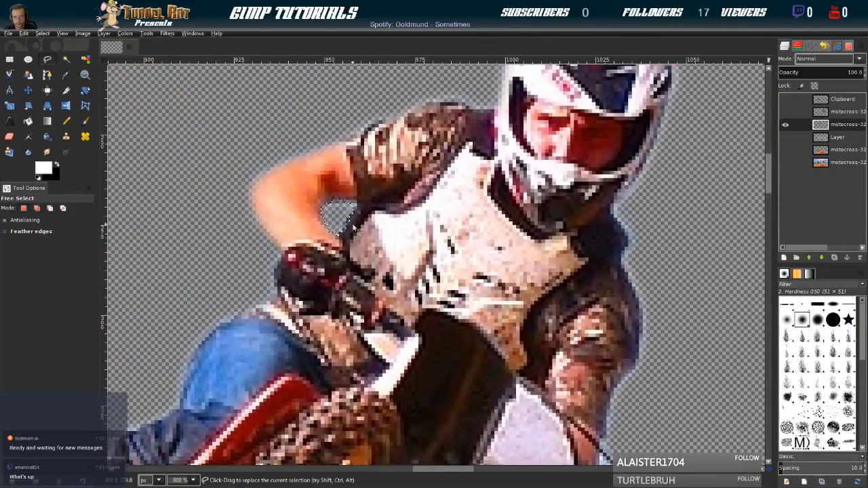
{"action": "left_click_drag", "start_coordinate": [628, 359], "coordinate": [409, 140]}
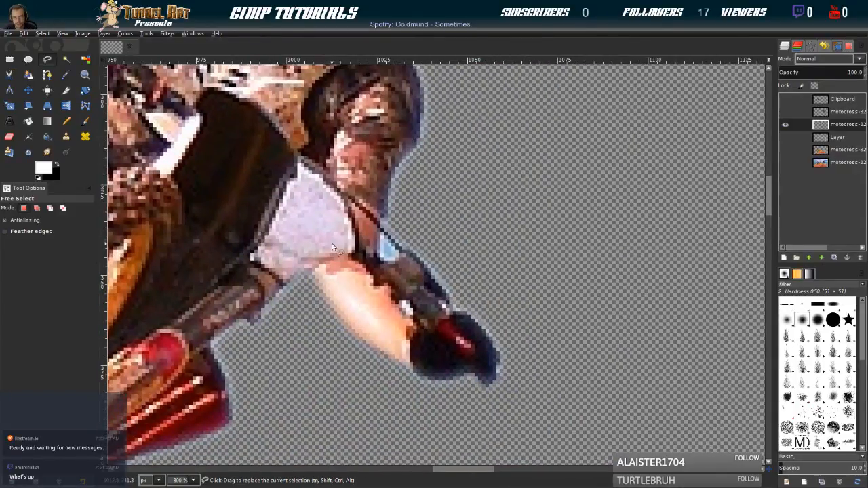
{"action": "scroll", "coordinate": [392, 261], "scroll_direction": "up", "scroll_amount": 3, "text": "ctrl"}
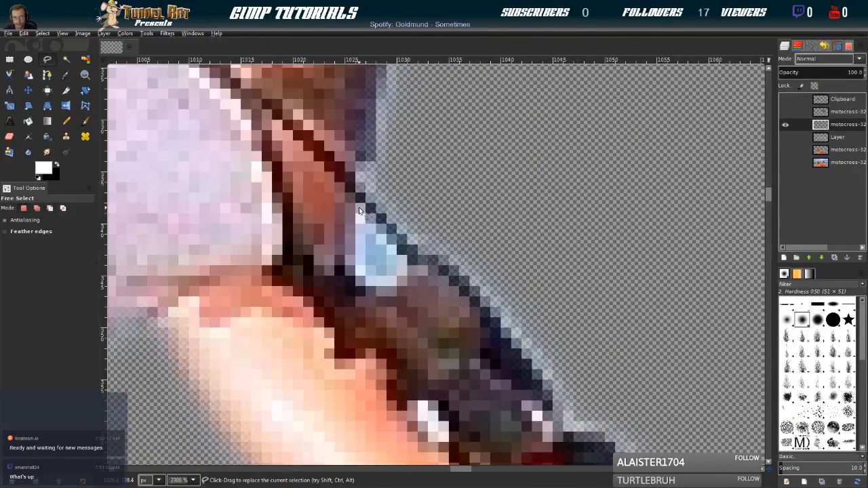
{"action": "left_click", "coordinate": [356, 205]}
{"action": "left_click", "coordinate": [390, 235]}
{"action": "left_click", "coordinate": [406, 262]}
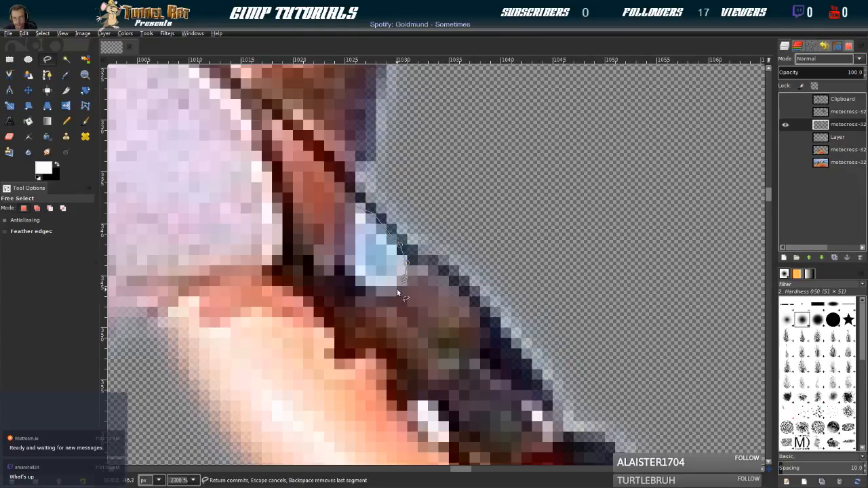
{"action": "left_click", "coordinate": [340, 278]}
{"action": "key", "text": "Escape"}
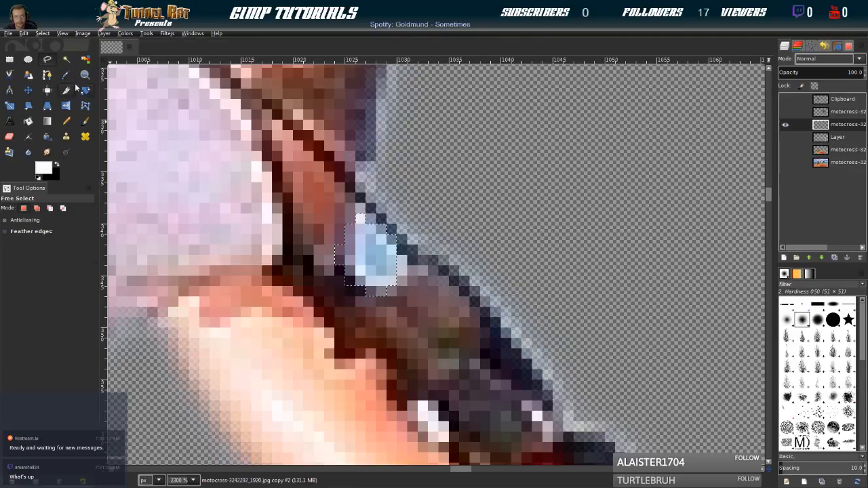
{"action": "key", "text": "Delete"}
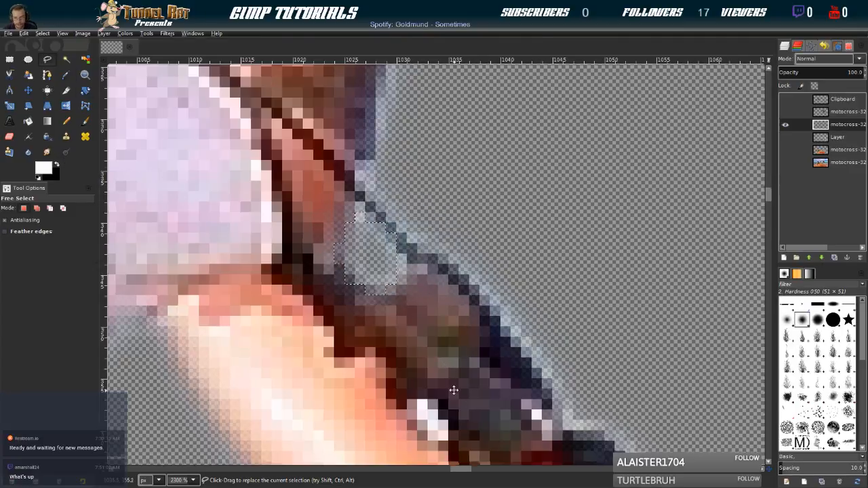
Outline the tiny white gap just above the middle rider's lower glove with Free Select and feather the selection
{"action": "left_click_drag", "start_coordinate": [455, 392], "coordinate": [338, 160]}
{"action": "scroll", "coordinate": [318, 187], "scroll_direction": "down", "scroll_amount": 9}
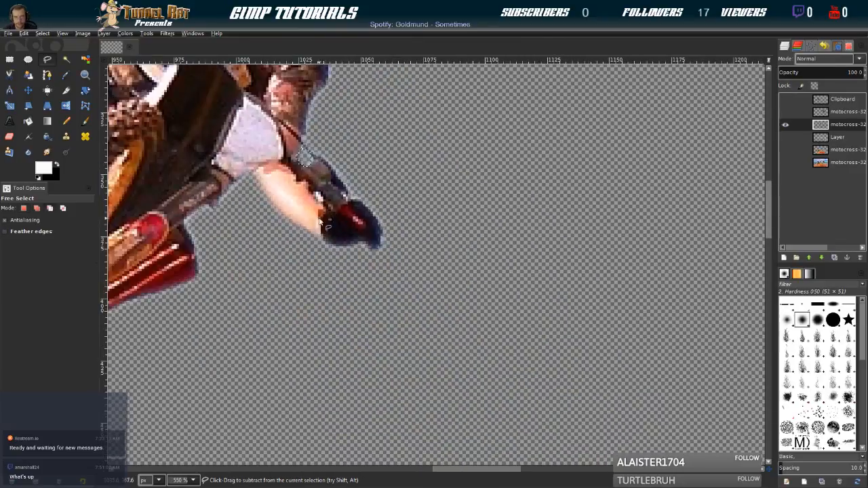
{"action": "scroll", "coordinate": [312, 227], "scroll_direction": "up", "scroll_amount": 2}
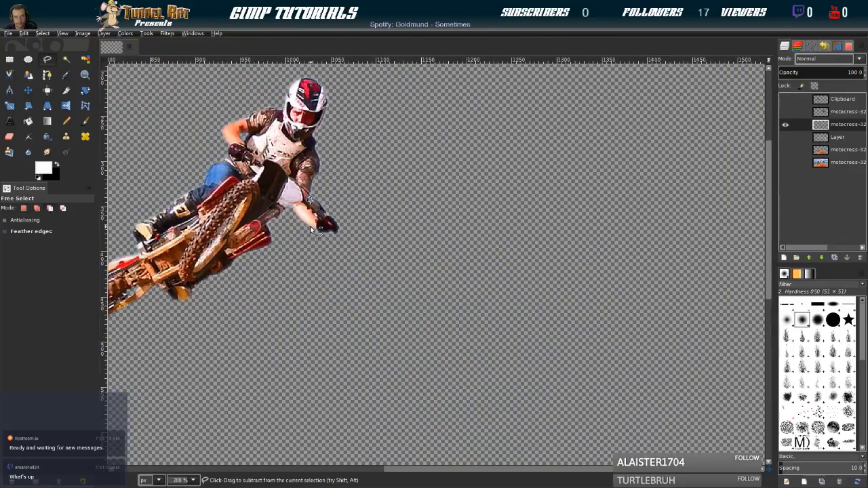
{"action": "scroll", "coordinate": [318, 217], "scroll_direction": "up", "scroll_amount": 8}
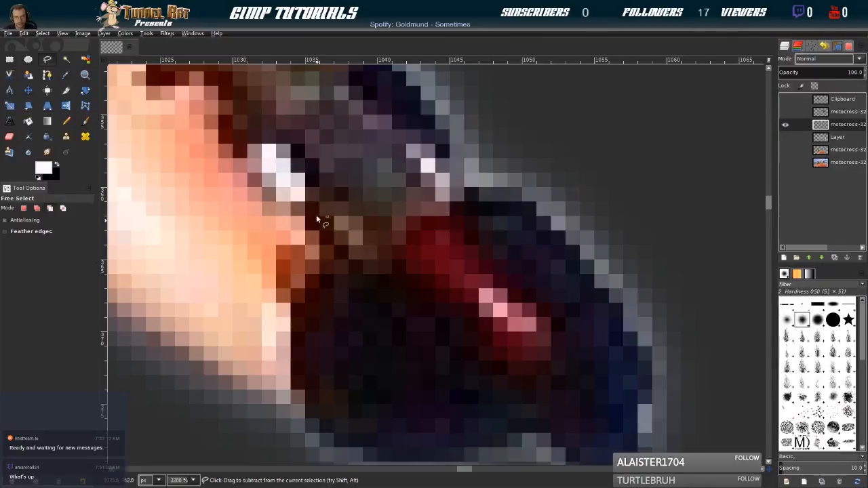
{"action": "left_click", "coordinate": [306, 190]}
{"action": "left_click", "coordinate": [267, 191]}
{"action": "key", "text": "Return"}
{"action": "left_click", "coordinate": [43, 33]}
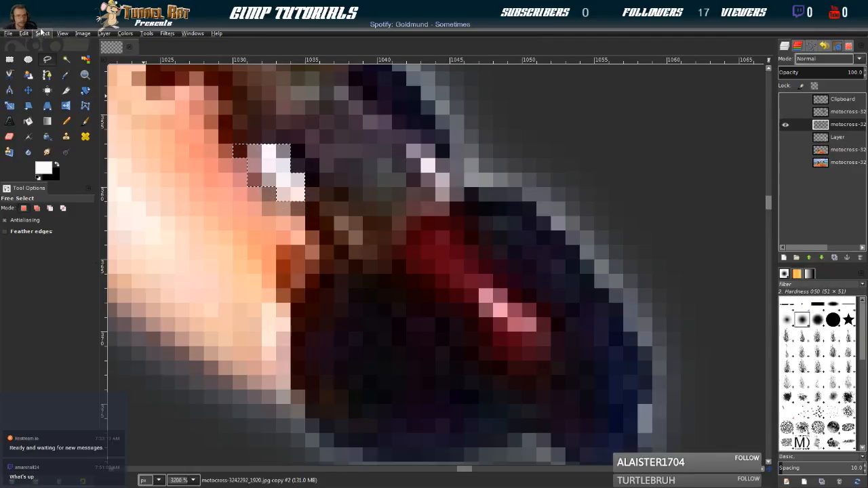
{"action": "left_click", "coordinate": [57, 138]}
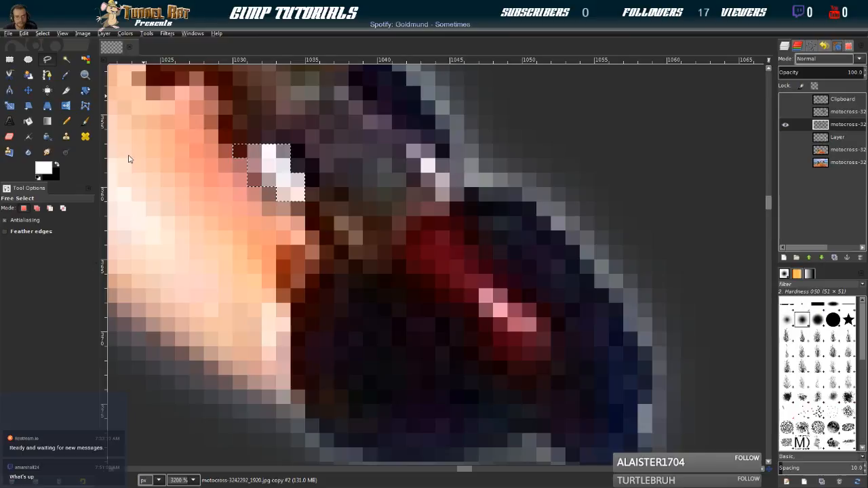
{"action": "left_click", "coordinate": [78, 171]}
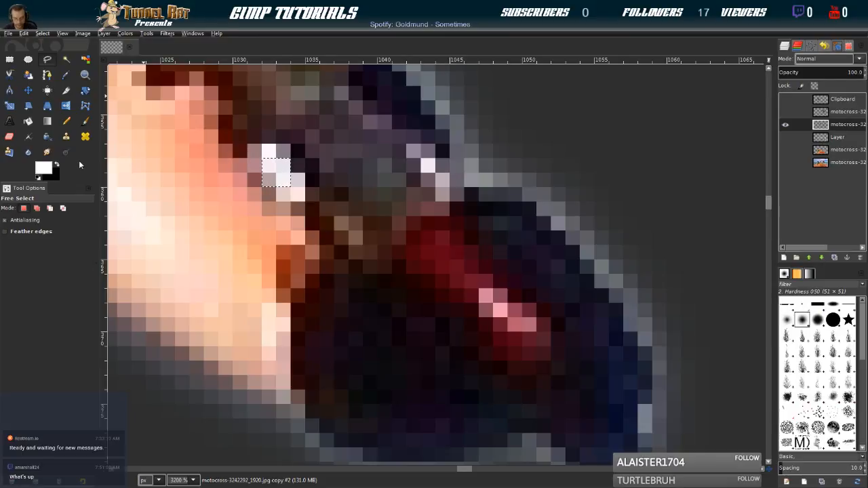
Inspect the middle rider's cutout from helmet to rear tire for remaining background gaps
{"action": "scroll", "coordinate": [195, 189], "scroll_direction": "down", "scroll_amount": 2}
{"action": "scroll", "coordinate": [229, 223], "scroll_direction": "down", "scroll_amount": 3}
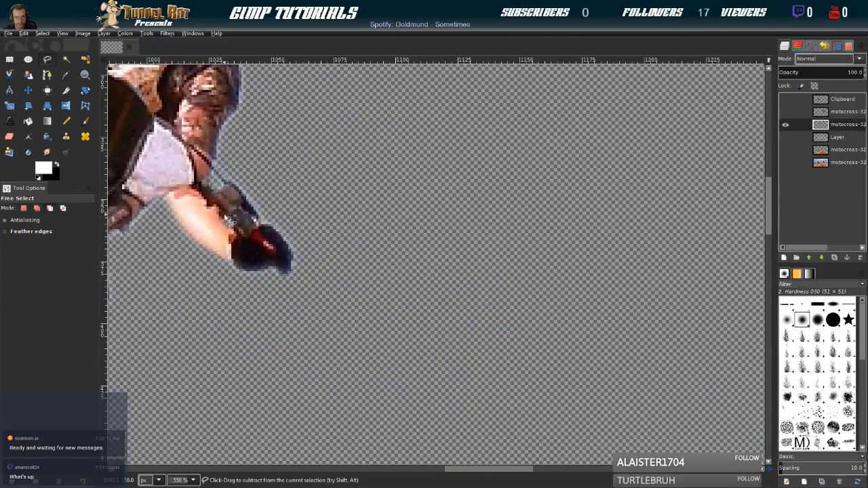
{"action": "scroll", "coordinate": [166, 255], "scroll_direction": "down", "scroll_amount": 5}
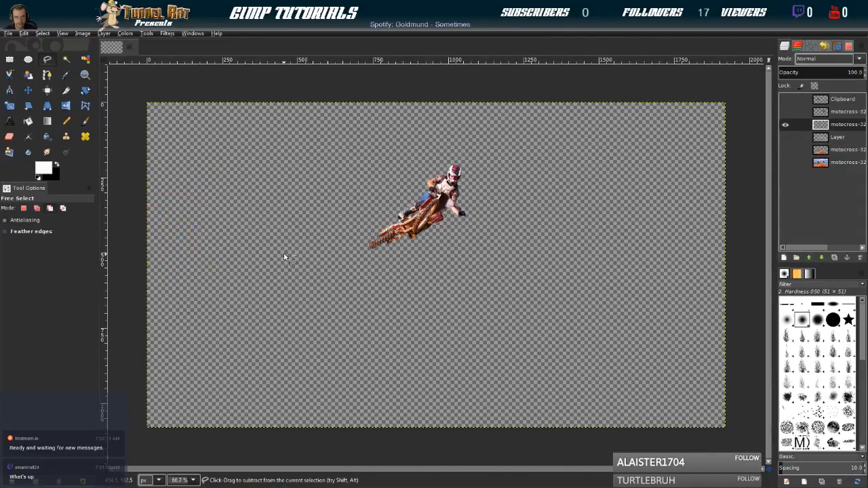
{"action": "scroll", "coordinate": [283, 258], "scroll_direction": "up", "scroll_amount": 2}
{"action": "left_click_drag", "start_coordinate": [648, 125], "coordinate": [514, 205]}
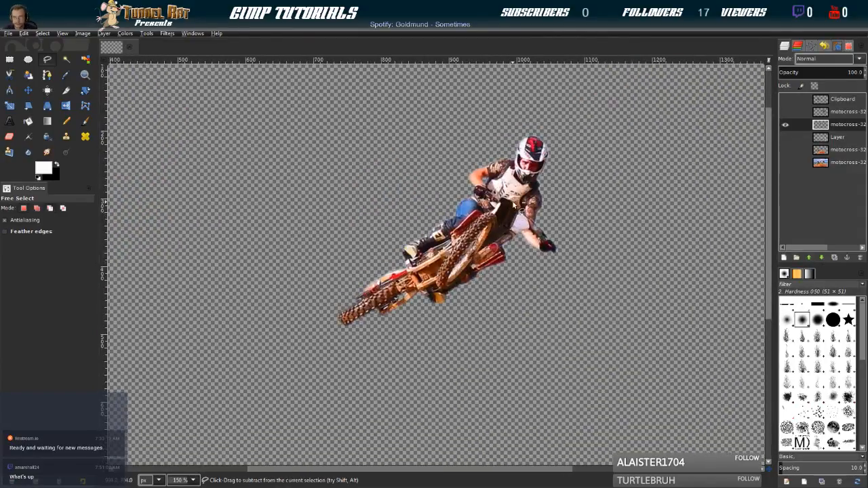
{"action": "scroll", "coordinate": [513, 206], "scroll_direction": "up", "scroll_amount": 2}
{"action": "left_click_drag", "start_coordinate": [448, 248], "coordinate": [394, 140]}
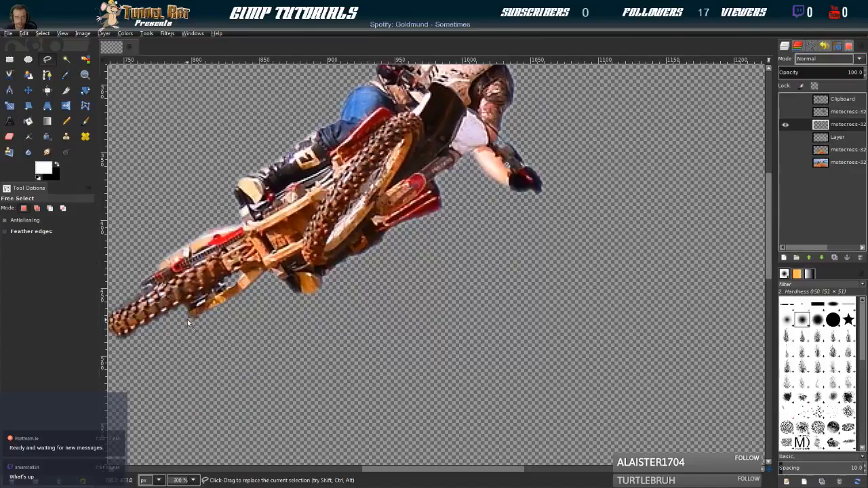
{"action": "scroll", "coordinate": [366, 196], "scroll_direction": "down", "scroll_amount": 4}
{"action": "scroll", "coordinate": [324, 254], "scroll_direction": "up", "scroll_amount": 1}
{"action": "scroll", "coordinate": [324, 254], "scroll_direction": "down", "scroll_amount": 1}
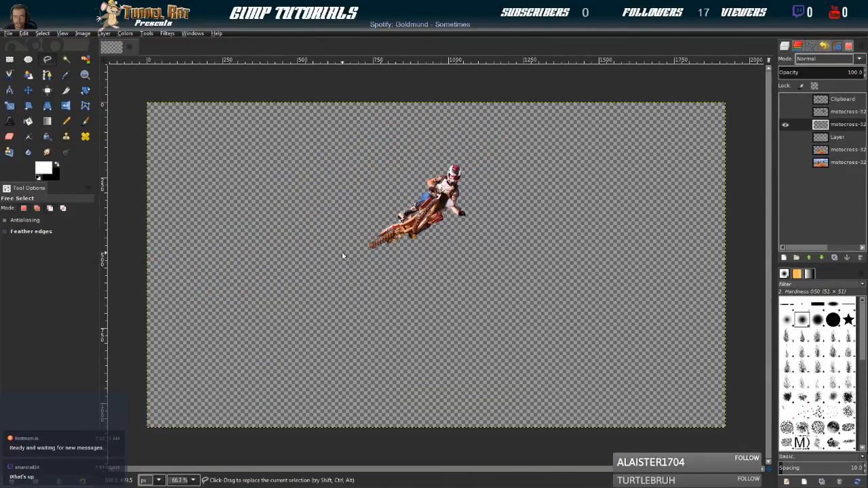
Hide the middle rider's layer and show only the right-hand rider's cutout
{"action": "left_click", "coordinate": [785, 127]}
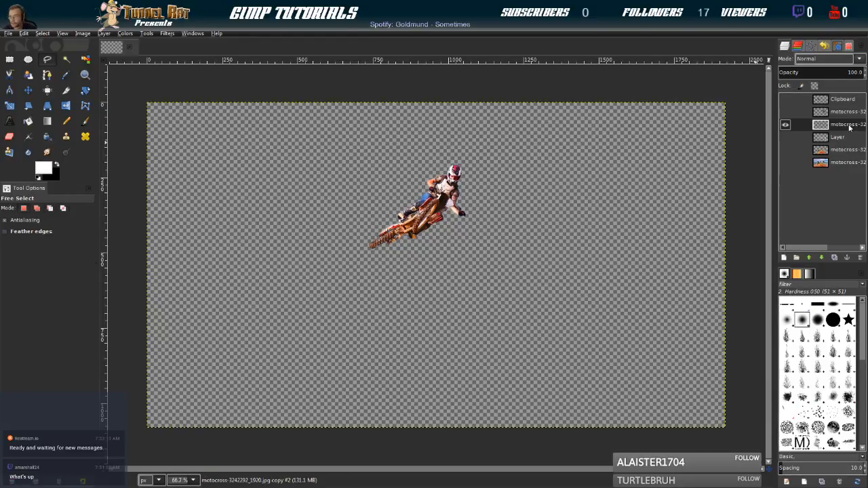
{"action": "left_click", "coordinate": [786, 113]}
{"action": "left_click", "coordinate": [784, 124]}
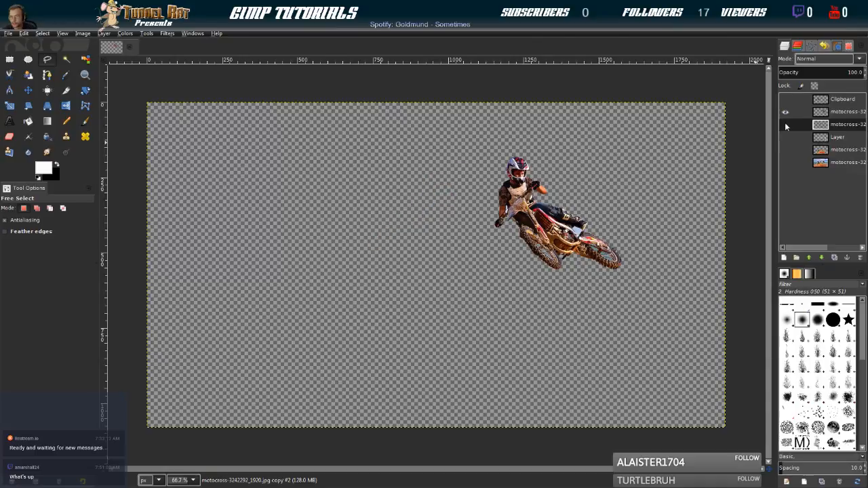
Outline the leftover sky patch between the right-hand rider's boot and the bike's frame with Free Select and feather the selection
{"action": "scroll", "coordinate": [558, 274], "scroll_direction": "up", "scroll_amount": 5}
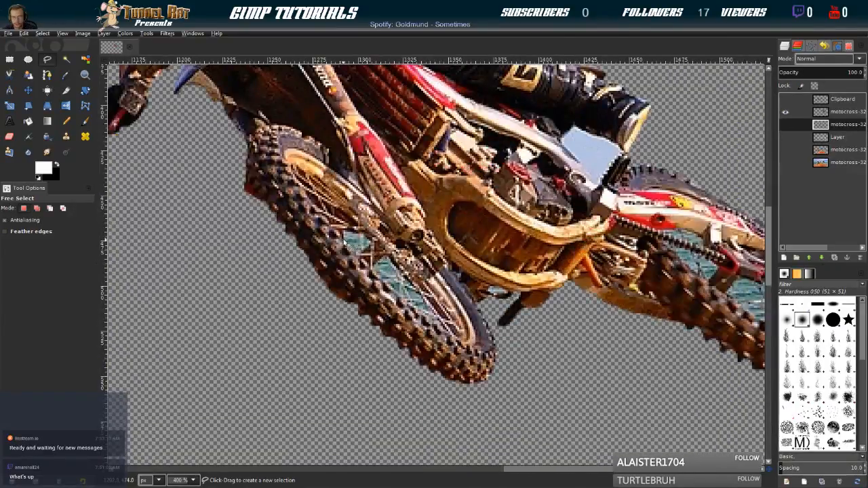
{"action": "scroll", "coordinate": [346, 240], "scroll_direction": "up", "scroll_amount": 3}
{"action": "left_click_drag", "start_coordinate": [401, 354], "coordinate": [404, 236]}
{"action": "left_click_drag", "start_coordinate": [510, 181], "coordinate": [373, 292]}
{"action": "scroll", "coordinate": [438, 254], "scroll_direction": "up", "scroll_amount": 2}
{"action": "scroll", "coordinate": [438, 254], "scroll_direction": "up", "scroll_amount": 3}
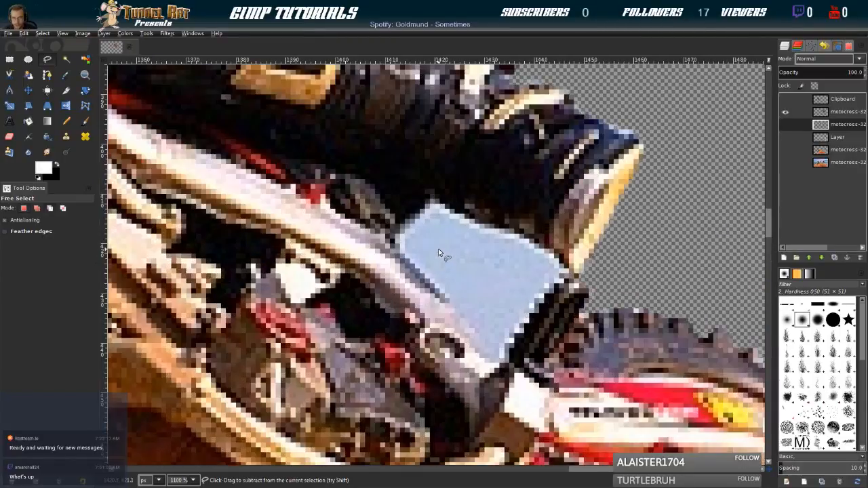
{"action": "left_click", "coordinate": [355, 221]}
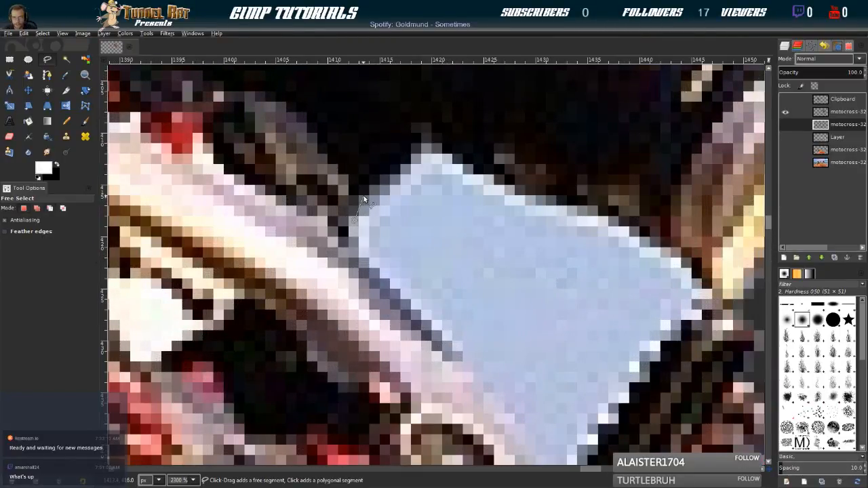
{"action": "left_click_drag", "start_coordinate": [378, 188], "coordinate": [398, 160]}
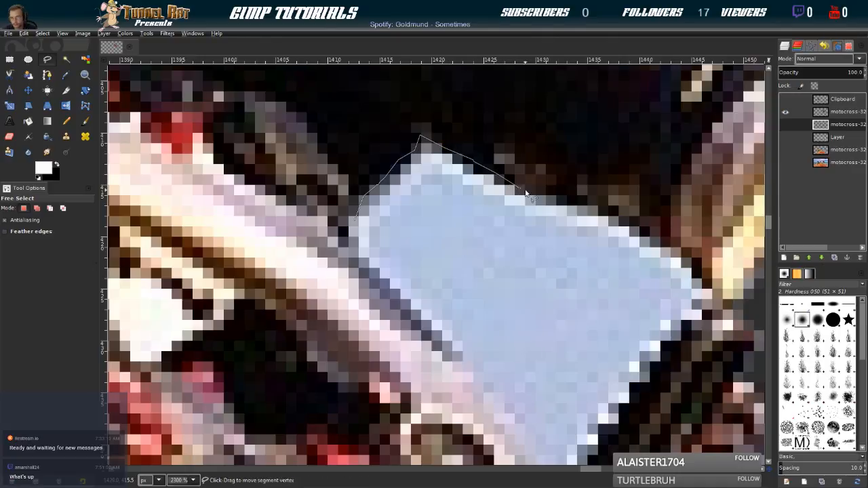
{"action": "left_click_drag", "start_coordinate": [576, 208], "coordinate": [625, 228]}
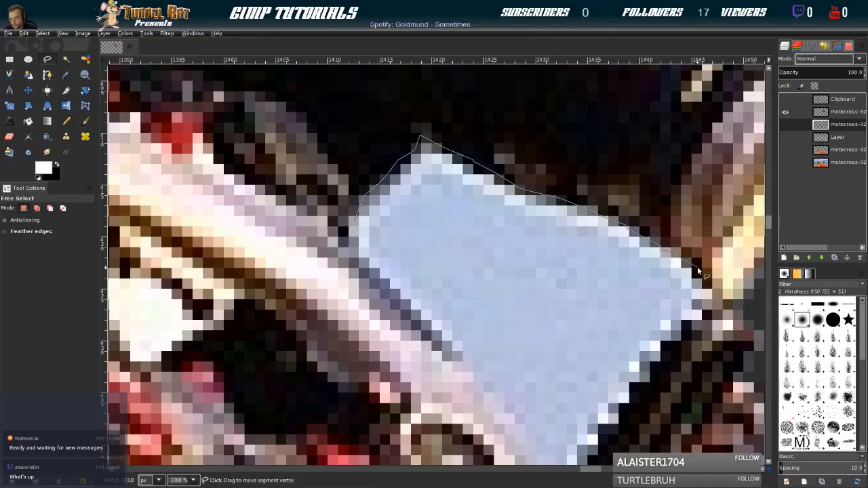
{"action": "mouse_move", "coordinate": [692, 339]}
{"action": "left_mouse_down"}
{"action": "mouse_move", "coordinate": [646, 386]}
{"action": "mouse_move", "coordinate": [620, 386]}
{"action": "mouse_move", "coordinate": [622, 295]}
{"action": "left_mouse_up"}
{"action": "left_click", "coordinate": [626, 314]}
{"action": "left_click", "coordinate": [611, 344]}
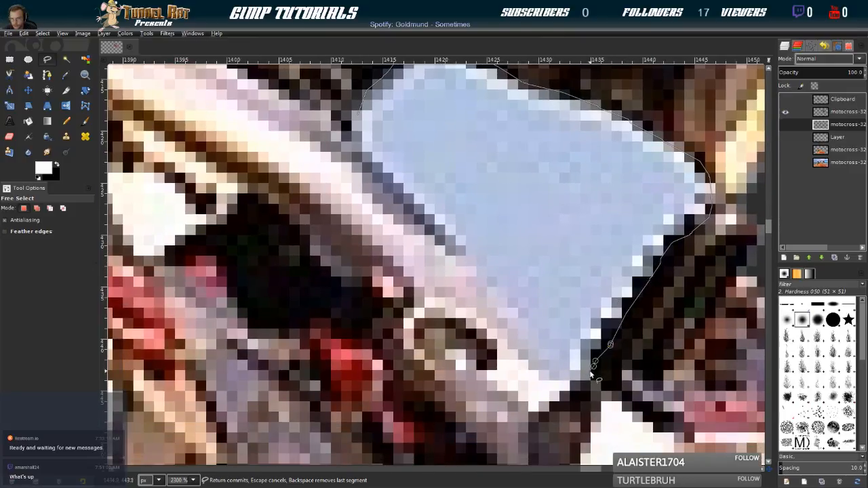
{"action": "left_click", "coordinate": [572, 392]}
{"action": "left_click", "coordinate": [517, 365]}
{"action": "left_click", "coordinate": [477, 277]}
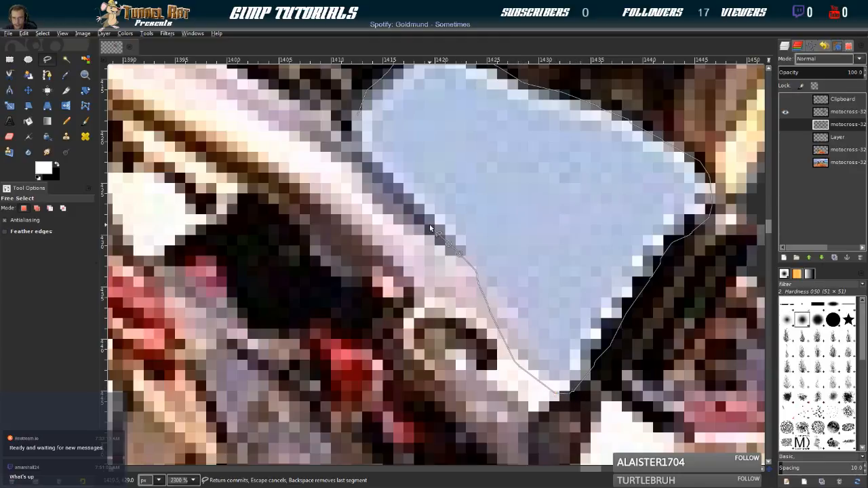
{"action": "left_click", "coordinate": [355, 120]}
{"action": "scroll", "coordinate": [251, 294], "scroll_direction": "down", "scroll_amount": 2}
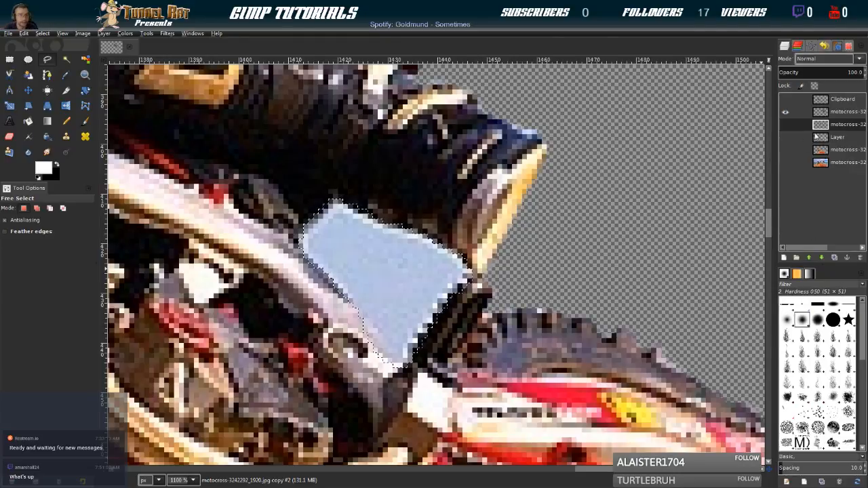
{"action": "left_click", "coordinate": [41, 31]}
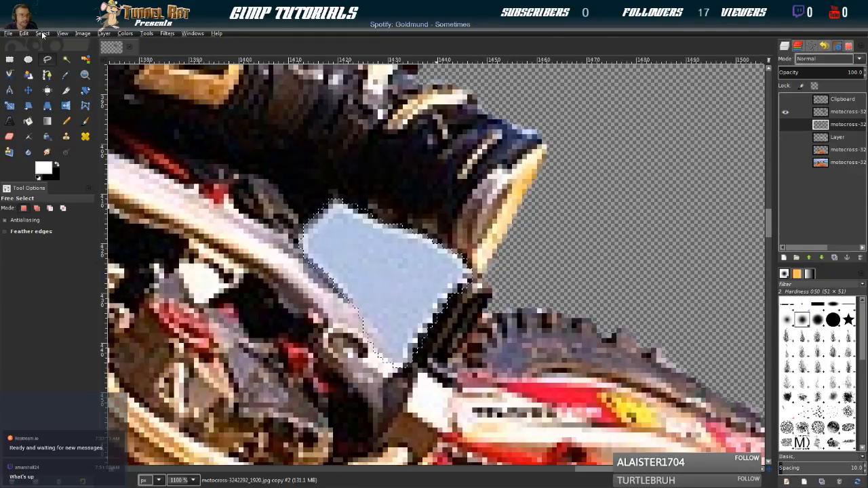
{"action": "left_click", "coordinate": [54, 136]}
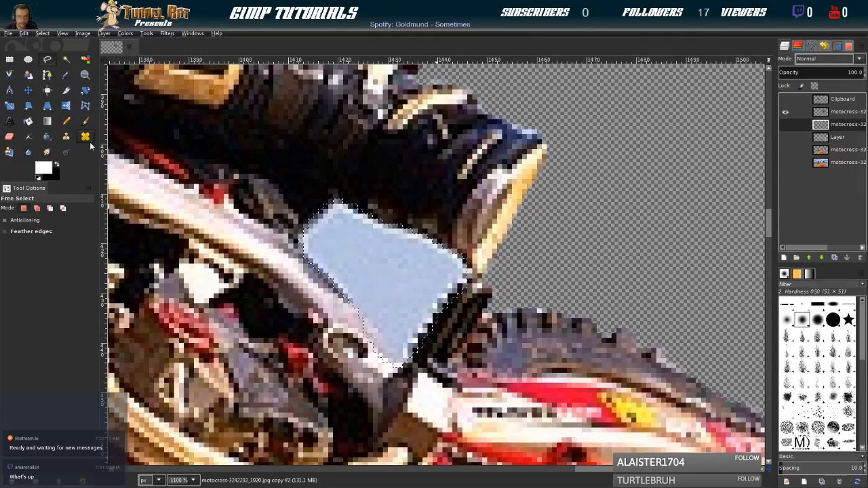
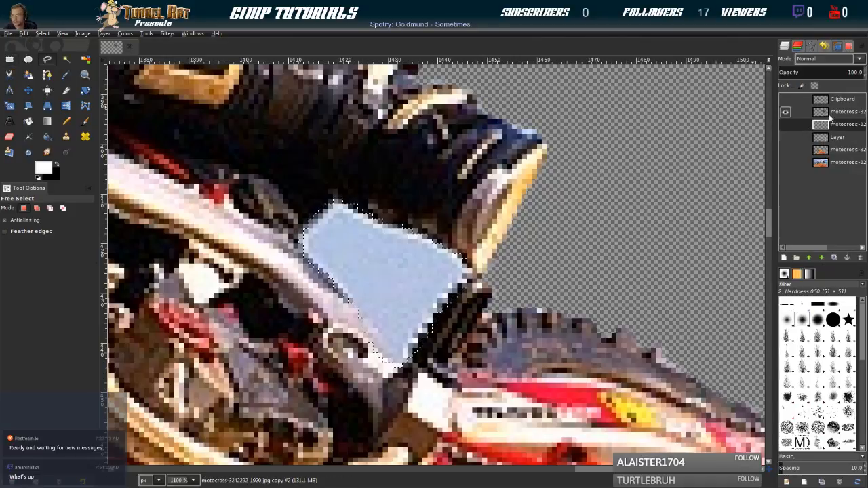
Make the right-hand rider's layer active and delete the selected sky patch between his boot and the bike's frame
{"action": "left_click", "coordinate": [829, 113]}
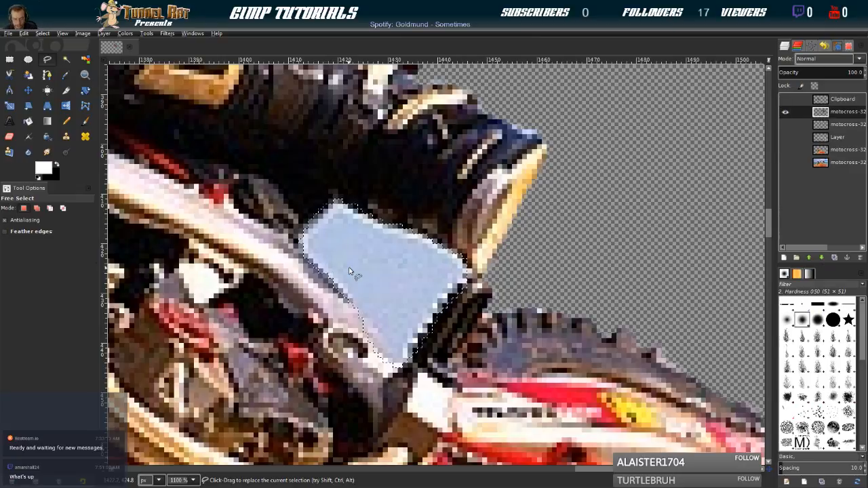
{"action": "key", "text": "Delete"}
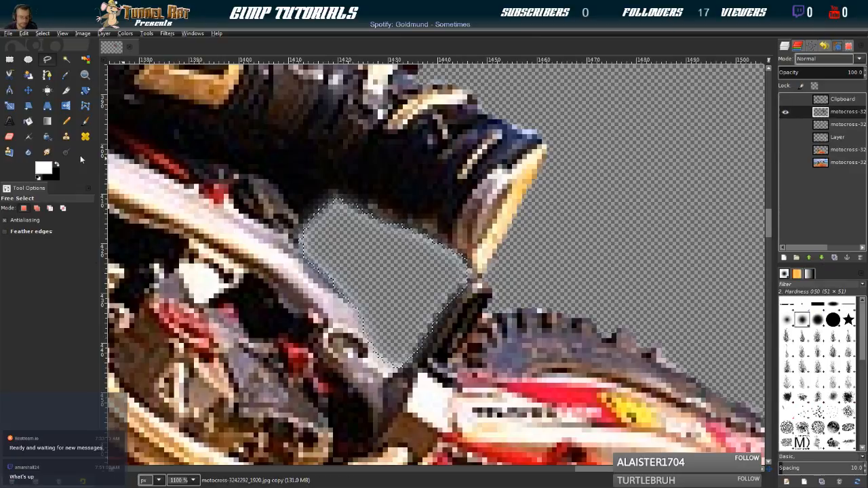
{"action": "scroll", "coordinate": [527, 329], "scroll_direction": "down", "scroll_amount": 5}
{"action": "scroll", "coordinate": [527, 328], "scroll_direction": "right", "scroll_amount": 3}
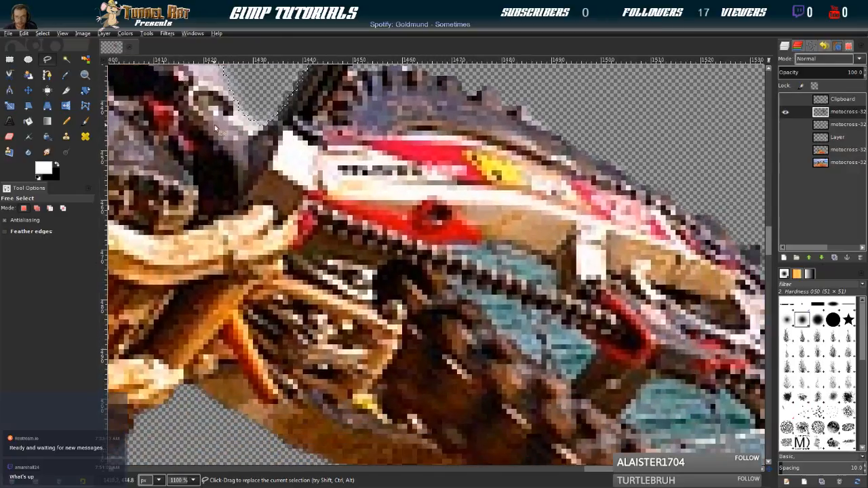
{"action": "left_click_drag", "start_coordinate": [527, 329], "coordinate": [304, 306]}
{"action": "scroll", "coordinate": [354, 367], "scroll_direction": "down", "scroll_amount": 7, "text": "ctrl"}
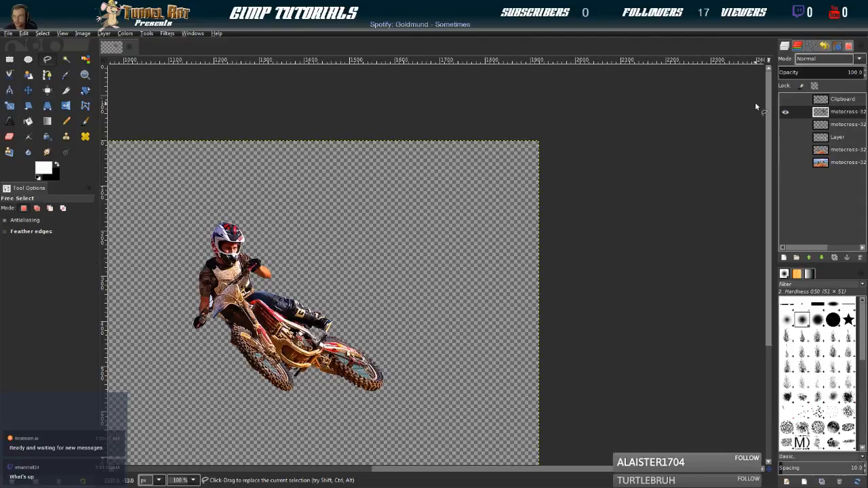
Compare the right-hand rider's cutout with the original photo by repeatedly toggling the bottom layer's visibility
{"action": "left_click", "coordinate": [787, 163]}
{"action": "left_click", "coordinate": [787, 163]}
{"action": "left_click", "coordinate": [786, 163]}
{"action": "left_click", "coordinate": [786, 163]}
{"action": "left_click", "coordinate": [787, 163]}
{"action": "left_click", "coordinate": [787, 163]}
{"action": "left_click", "coordinate": [787, 163]}
{"action": "left_click", "coordinate": [787, 163]}
{"action": "left_click", "coordinate": [787, 163]}
{"action": "left_click", "coordinate": [787, 163]}
{"action": "scroll", "coordinate": [307, 306], "scroll_direction": "up", "scroll_amount": 7}
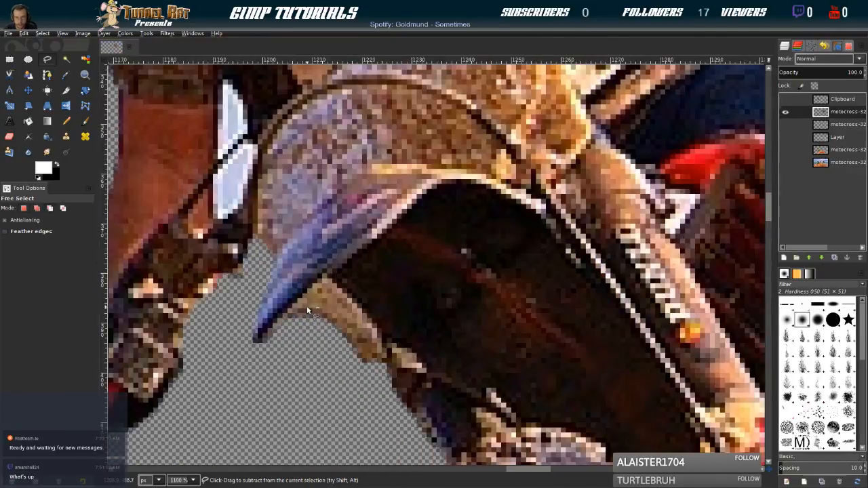
{"action": "left_click_drag", "start_coordinate": [278, 274], "coordinate": [276, 277]}
{"action": "left_click", "coordinate": [178, 291]}
{"action": "key", "text": "Escape"}
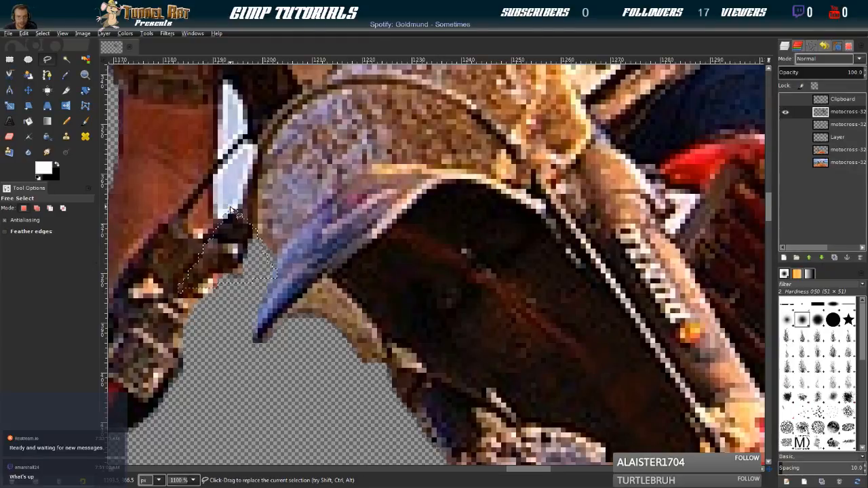
Outline the lower sky gap between the right-hand rider's forearm and the bike's front plate with Free Select
{"action": "left_click_drag", "start_coordinate": [220, 198], "coordinate": [266, 258]}
{"action": "scroll", "coordinate": [258, 253], "scroll_direction": "up", "scroll_amount": 2}
{"action": "left_click", "coordinate": [258, 245]}
{"action": "left_click", "coordinate": [258, 224]}
{"action": "left_click", "coordinate": [269, 209]}
{"action": "left_click", "coordinate": [285, 191]}
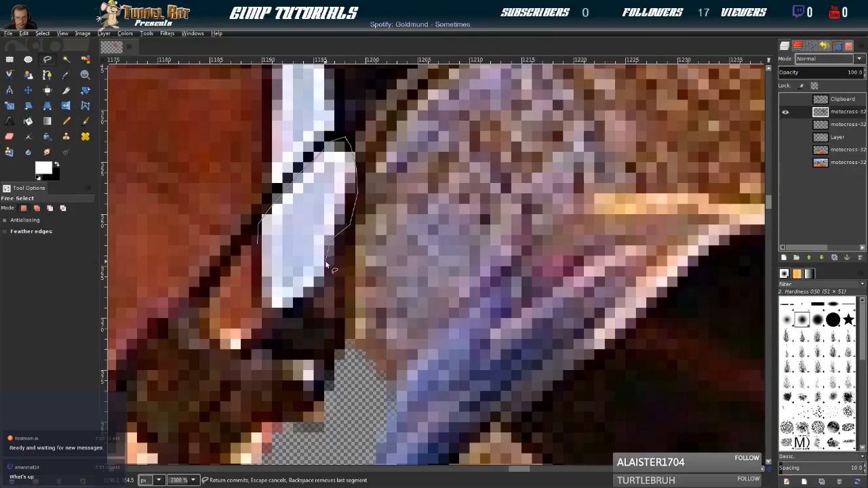
{"action": "left_click", "coordinate": [321, 289]}
{"action": "left_click", "coordinate": [254, 265]}
{"action": "left_click", "coordinate": [256, 245]}
Feather the selection around the lower forearm gap and delete the sky inside it
{"action": "left_click", "coordinate": [43, 33]}
{"action": "left_click", "coordinate": [47, 64]}
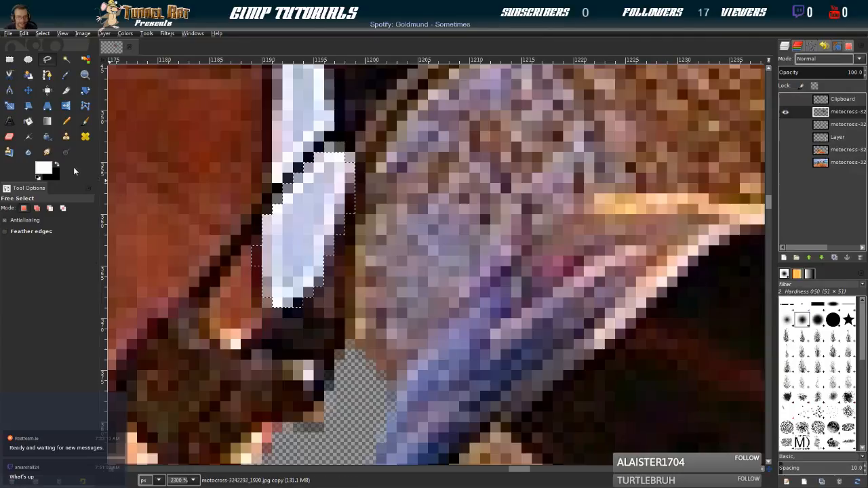
{"action": "key", "text": "Delete"}
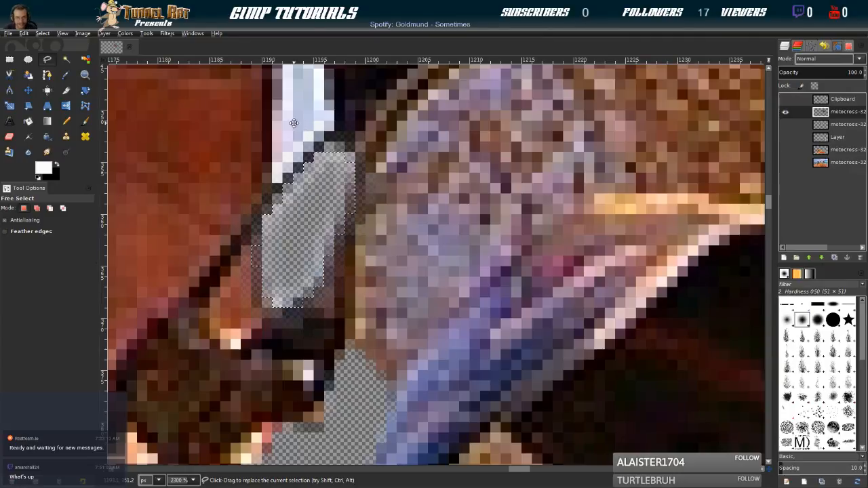
Outline the upper sky gap beside the rider's forearm, just above the dark cable, with Free Select
{"action": "left_click_drag", "start_coordinate": [293, 122], "coordinate": [331, 268]}
{"action": "left_click_drag", "start_coordinate": [316, 231], "coordinate": [322, 164]}
{"action": "left_click", "coordinate": [339, 167]}
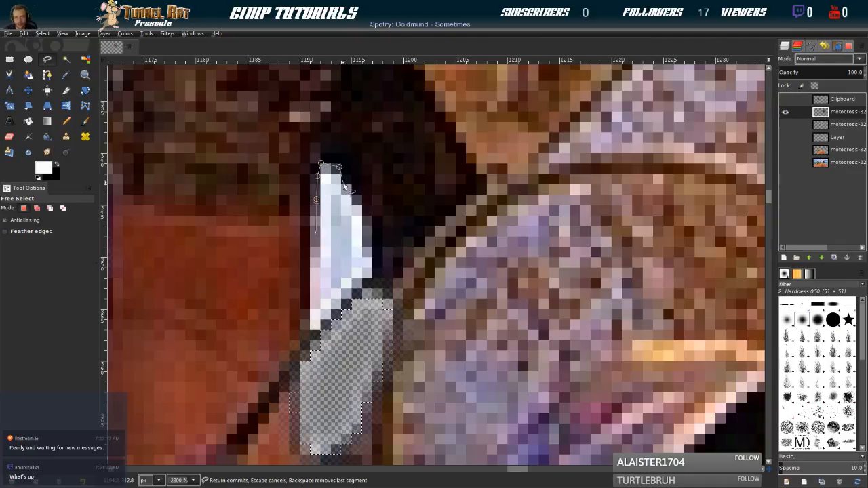
{"action": "left_click_drag", "start_coordinate": [379, 259], "coordinate": [371, 275]}
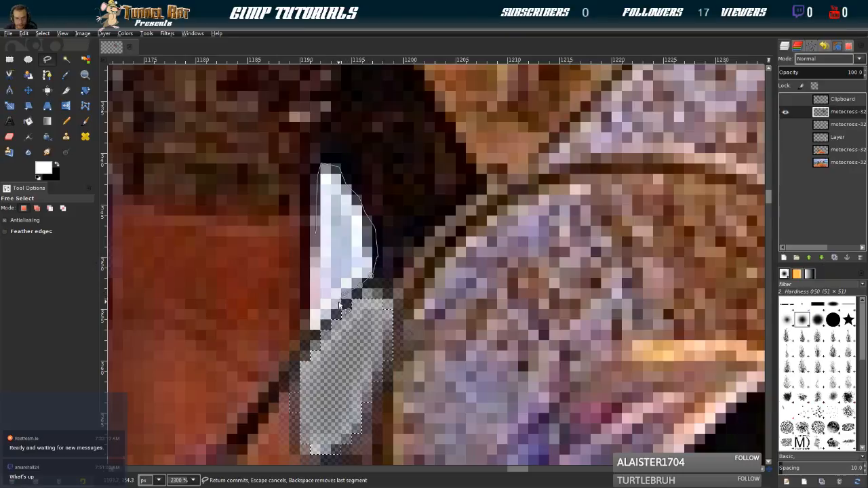
{"action": "left_click", "coordinate": [321, 316]}
{"action": "left_click_drag", "start_coordinate": [307, 326], "coordinate": [312, 239]}
{"action": "key", "text": "Return"}
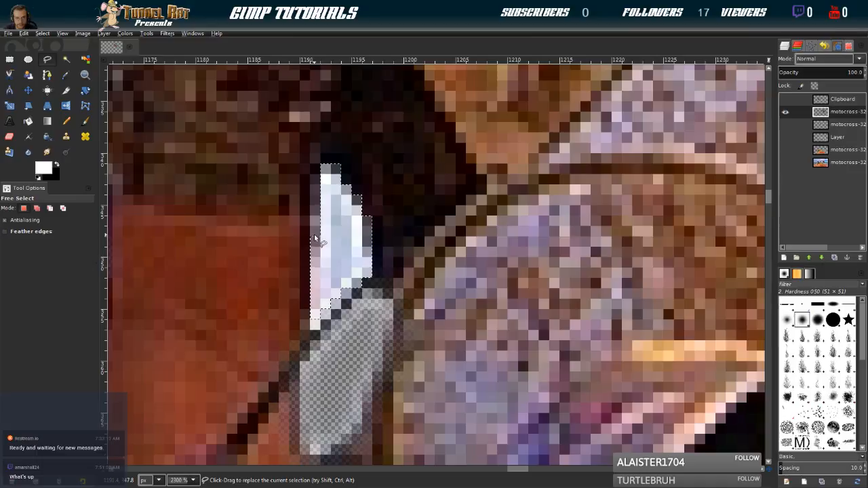
Feather the upper gap's selection, delete the sky inside it and clear the selection
{"action": "left_click", "coordinate": [42, 33]}
{"action": "left_click", "coordinate": [58, 141]}
{"action": "left_click", "coordinate": [70, 157]}
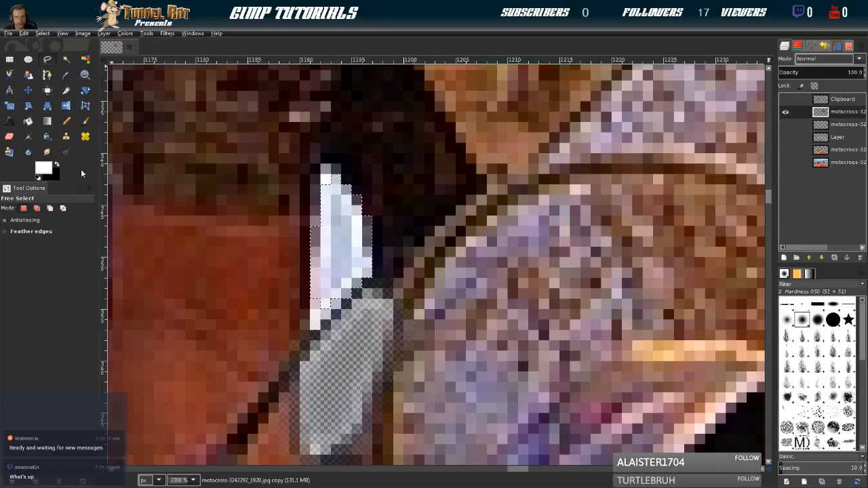
{"action": "key", "text": "Delete"}
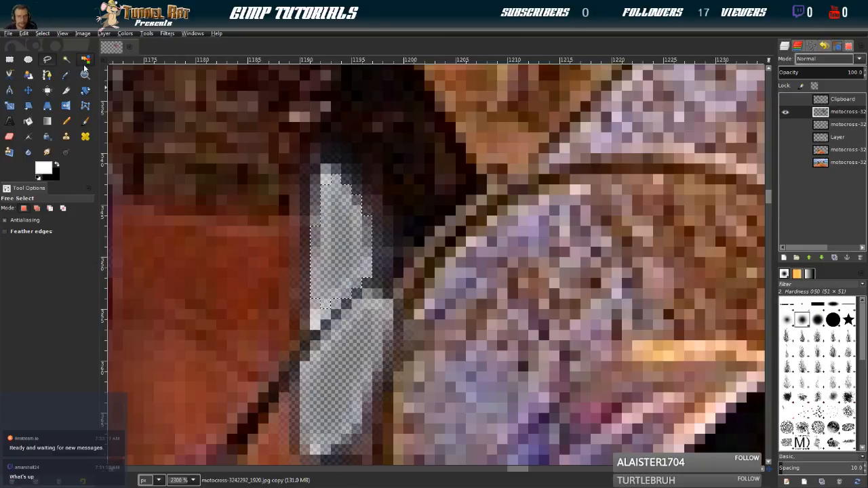
{"action": "left_click", "coordinate": [40, 34]}
{"action": "left_click", "coordinate": [51, 63]}
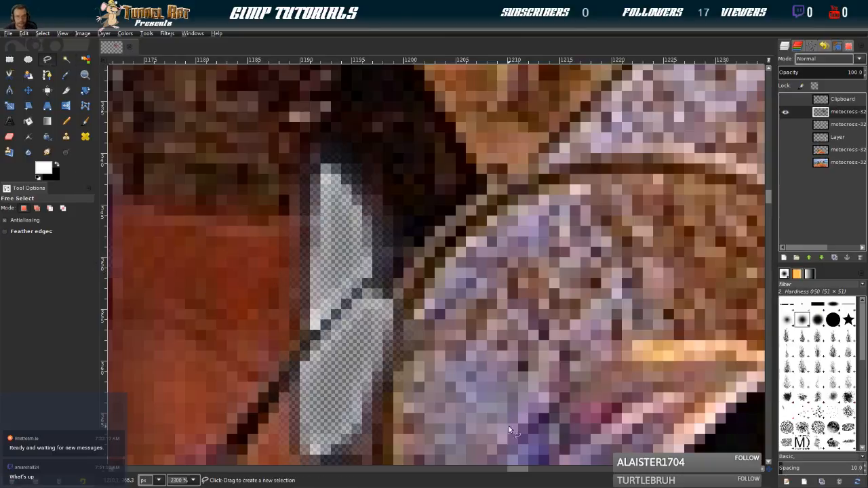
Outline the left part of the uppermost teal gap in the front wheel, up to the spoke, and delete it
{"action": "scroll", "coordinate": [418, 368], "scroll_direction": "down", "scroll_amount": 6}
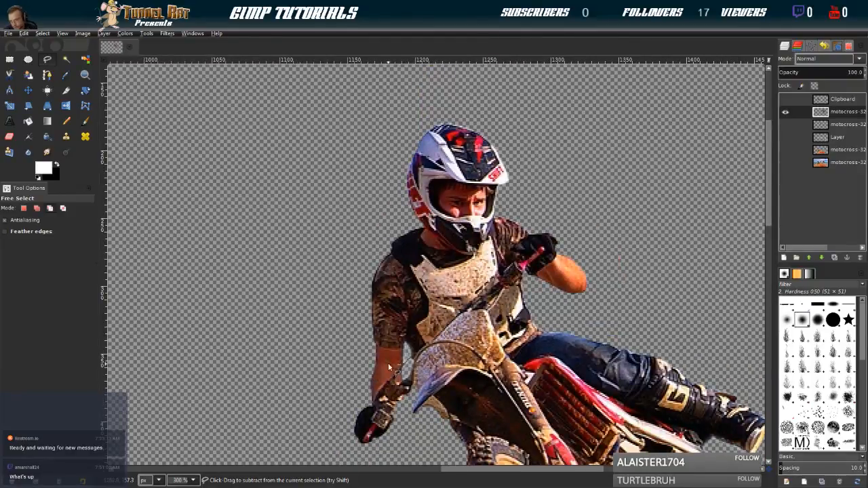
{"action": "mouse_move", "coordinate": [496, 321]}
{"action": "left_mouse_down"}
{"action": "mouse_move", "coordinate": [173, 155]}
{"action": "mouse_move", "coordinate": [175, 170]}
{"action": "left_mouse_up"}
{"action": "mouse_move", "coordinate": [219, 205]}
{"action": "left_mouse_down"}
{"action": "mouse_move", "coordinate": [380, 195]}
{"action": "mouse_move", "coordinate": [317, 72]}
{"action": "left_mouse_up"}
{"action": "scroll", "coordinate": [347, 304], "scroll_direction": "up", "scroll_amount": 5}
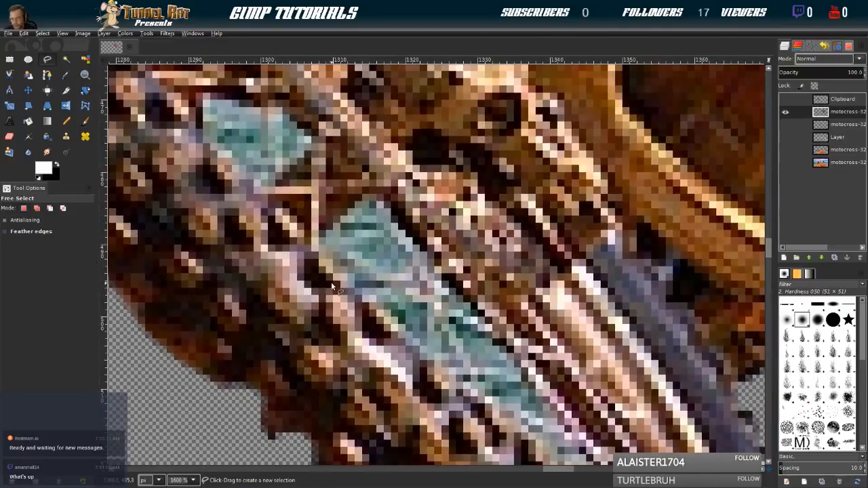
{"action": "left_click_drag", "start_coordinate": [188, 96], "coordinate": [224, 180]}
{"action": "left_click", "coordinate": [241, 183]}
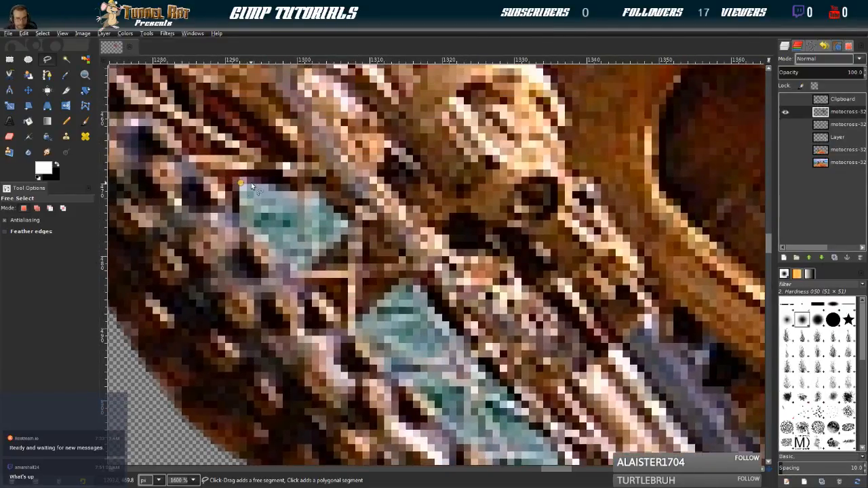
{"action": "left_click", "coordinate": [280, 184]}
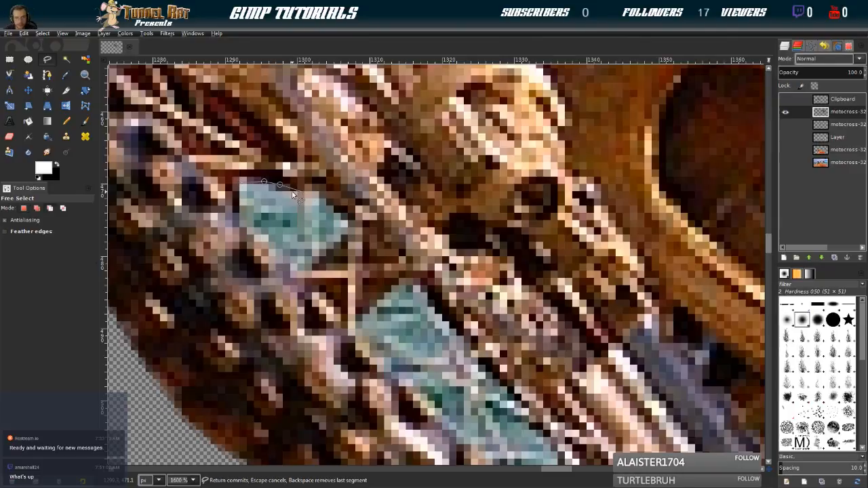
{"action": "scroll", "coordinate": [301, 194], "scroll_direction": "down", "scroll_amount": 2}
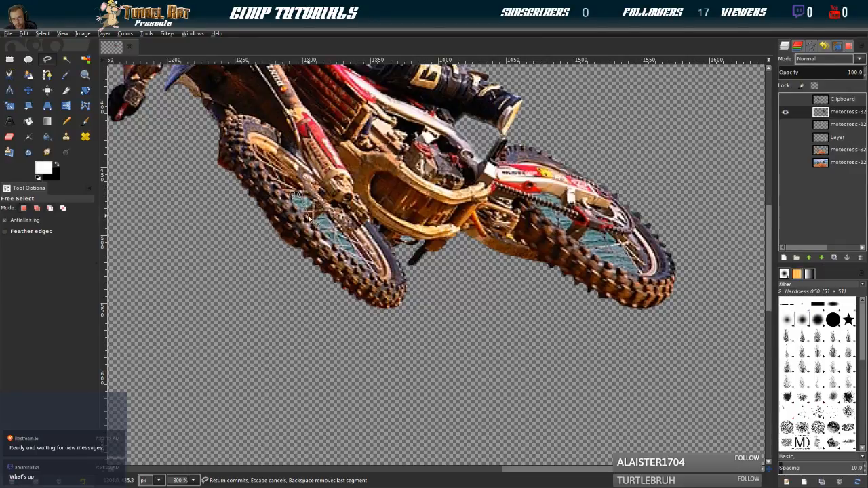
{"action": "scroll", "coordinate": [301, 195], "scroll_direction": "up", "scroll_amount": 2}
{"action": "scroll", "coordinate": [302, 207], "scroll_direction": "up", "scroll_amount": 3}
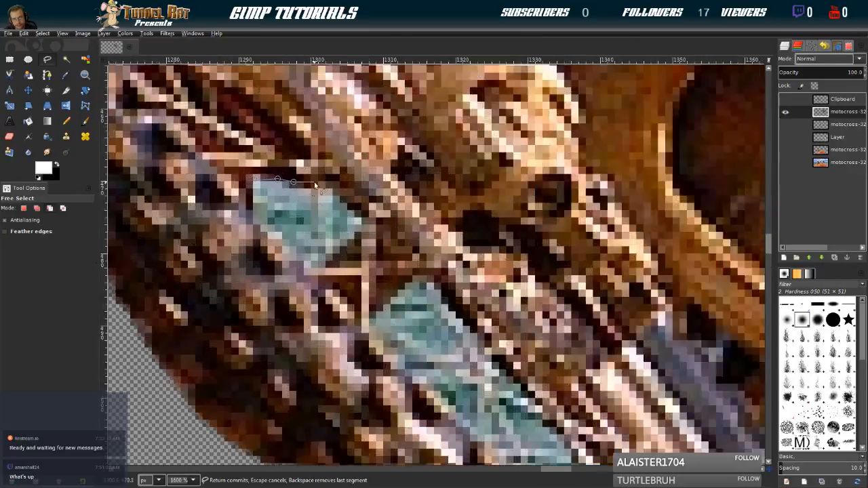
{"action": "left_click", "coordinate": [312, 202]}
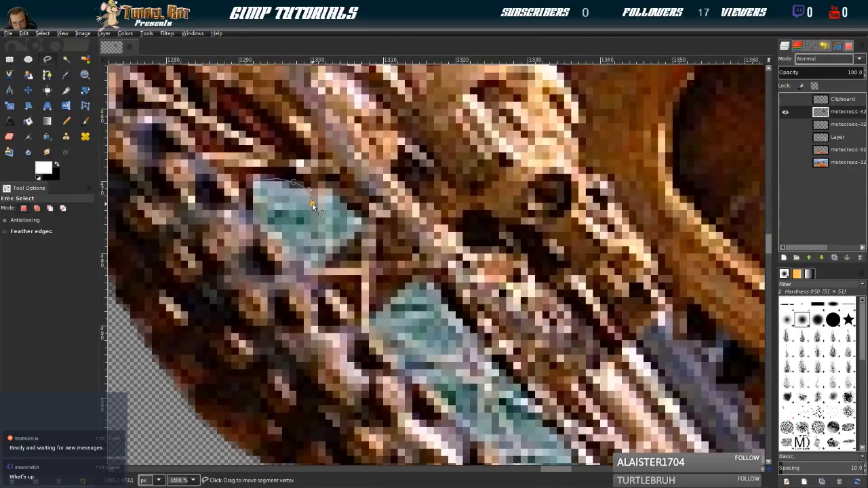
{"action": "left_click", "coordinate": [312, 232]}
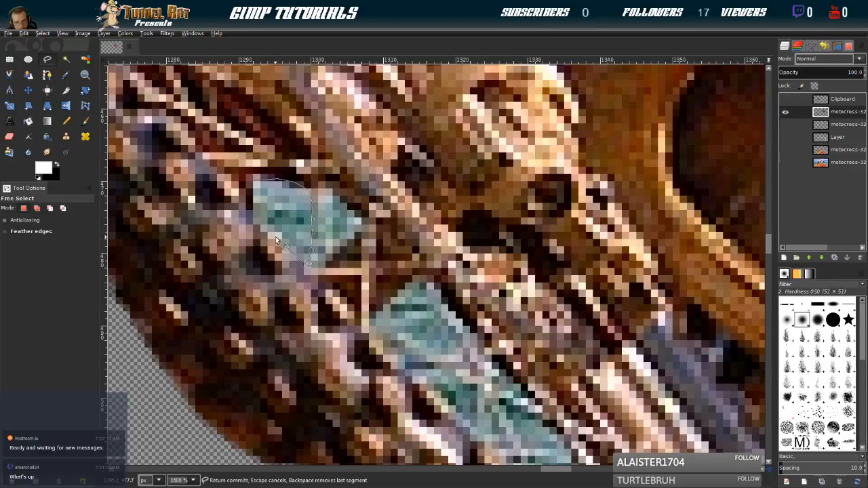
{"action": "left_click_drag", "start_coordinate": [264, 226], "coordinate": [256, 209]}
{"action": "left_click", "coordinate": [254, 181]}
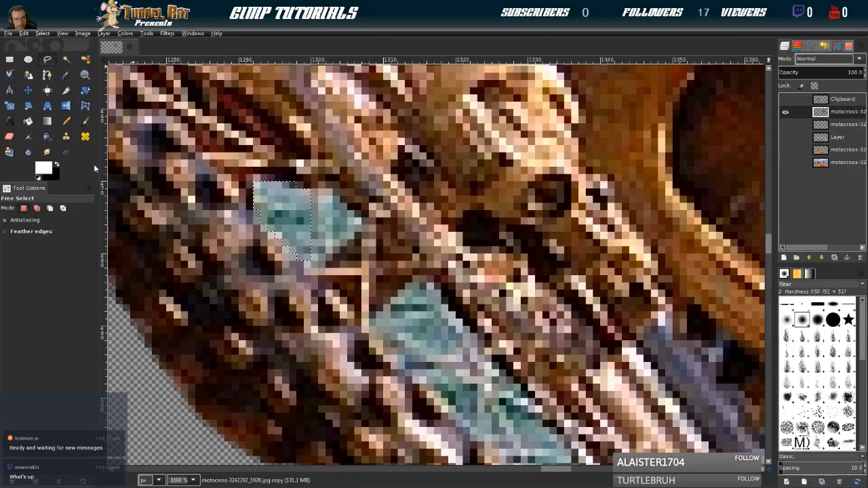
{"action": "key", "text": "Delete"}
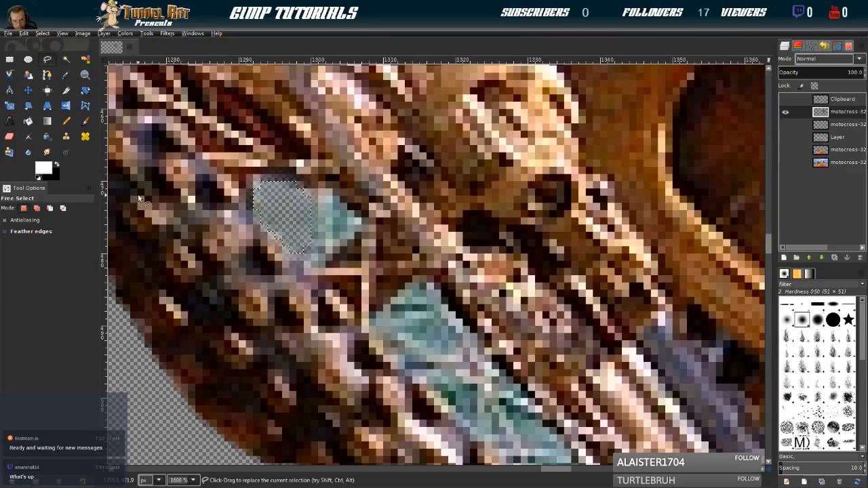
Outline the right part of the front wheel's uppermost teal gap, beyond the spoke, and delete it
{"action": "left_click", "coordinate": [319, 194]}
{"action": "left_click", "coordinate": [321, 239]}
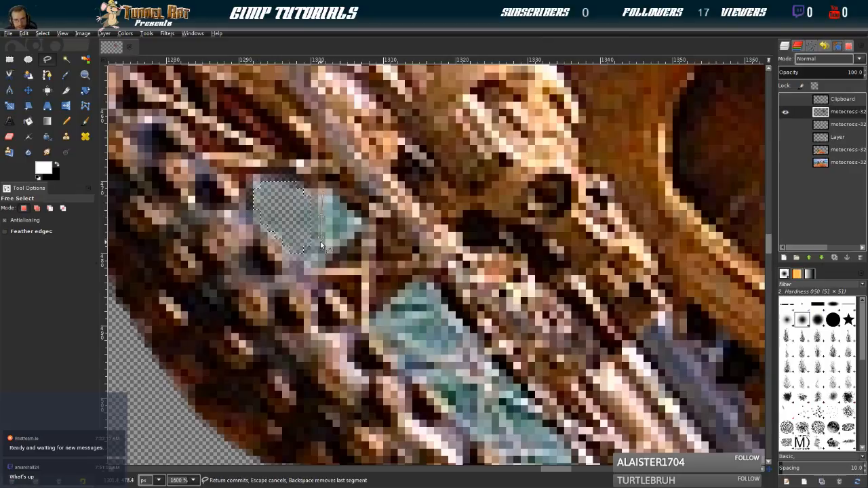
{"action": "mouse_move", "coordinate": [324, 264]}
{"action": "left_mouse_down"}
{"action": "mouse_move", "coordinate": [345, 252]}
{"action": "mouse_move", "coordinate": [365, 218]}
{"action": "mouse_move", "coordinate": [346, 202]}
{"action": "left_mouse_up"}
{"action": "left_click", "coordinate": [322, 194]}
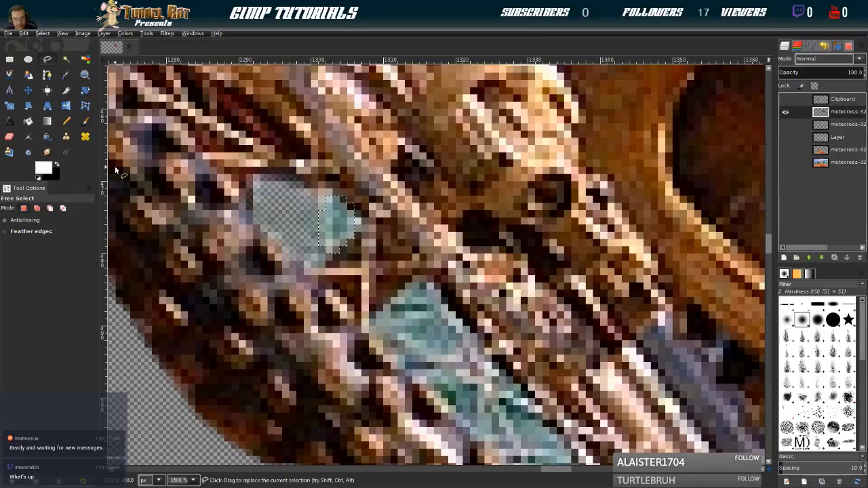
{"action": "scroll", "coordinate": [245, 217], "scroll_direction": "down", "scroll_amount": 2}
{"action": "scroll", "coordinate": [319, 279], "scroll_direction": "down", "scroll_amount": 2}
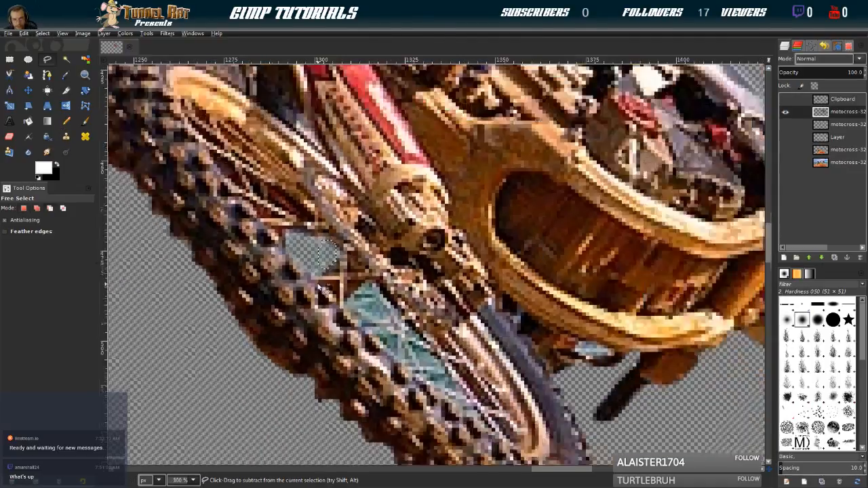
{"action": "scroll", "coordinate": [326, 316], "scroll_direction": "down", "scroll_amount": 2}
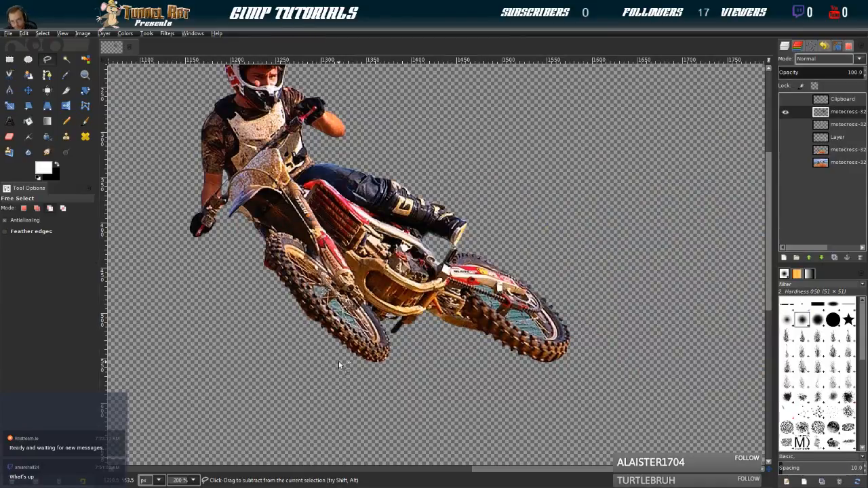
Outline the next teal gap down between the front wheel's spokes with Free Select, feather the selection and delete its content
{"action": "scroll", "coordinate": [333, 298], "scroll_direction": "up", "scroll_amount": 4}
{"action": "scroll", "coordinate": [330, 291], "scroll_direction": "up", "scroll_amount": 1}
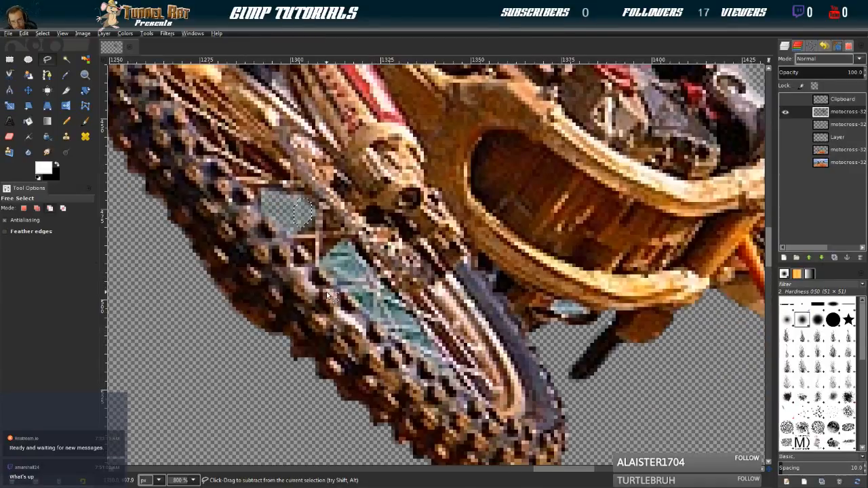
{"action": "left_click", "coordinate": [345, 242]}
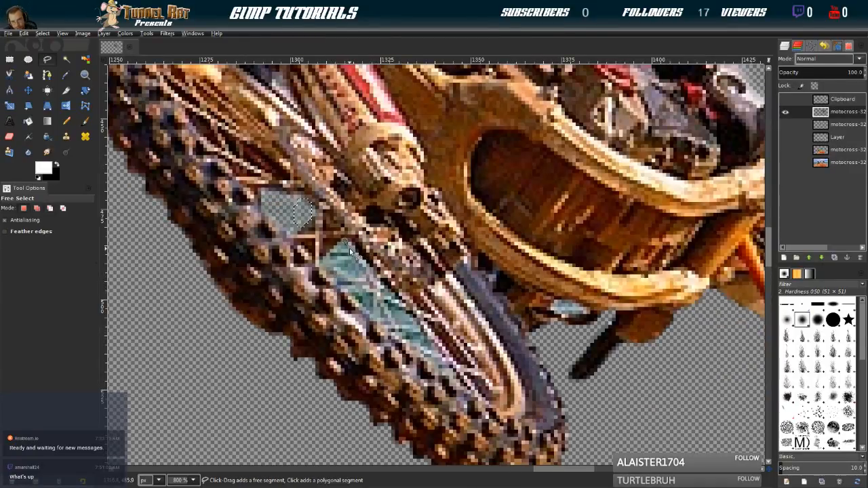
{"action": "left_click", "coordinate": [356, 261]}
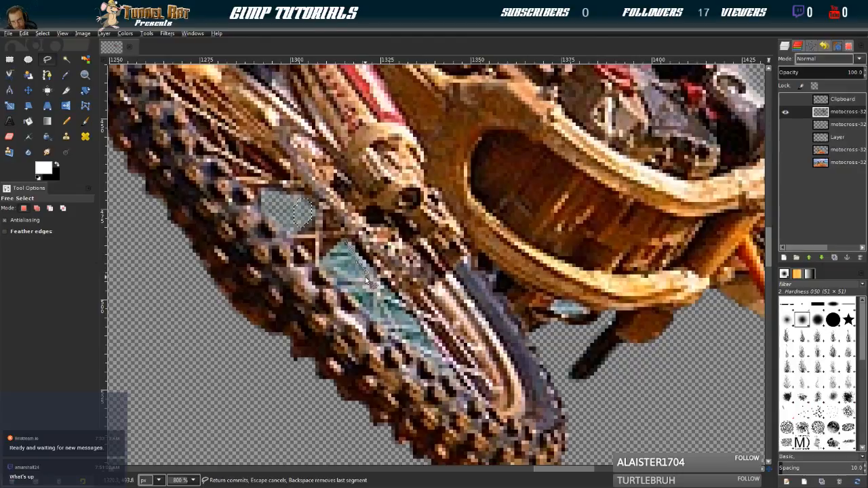
{"action": "left_click", "coordinate": [324, 266]}
{"action": "left_click", "coordinate": [325, 255]}
{"action": "left_click", "coordinate": [333, 246]}
{"action": "left_click", "coordinate": [344, 244]}
{"action": "left_click", "coordinate": [47, 34]}
{"action": "left_click", "coordinate": [95, 155]}
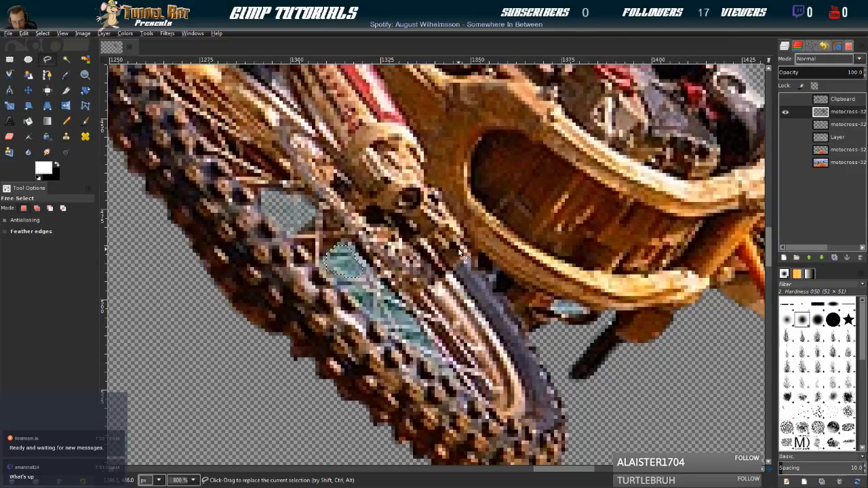
Outline the small teal triangle just below the cleared second gap in the front wheel with Free Select
{"action": "left_click", "coordinate": [360, 288]}
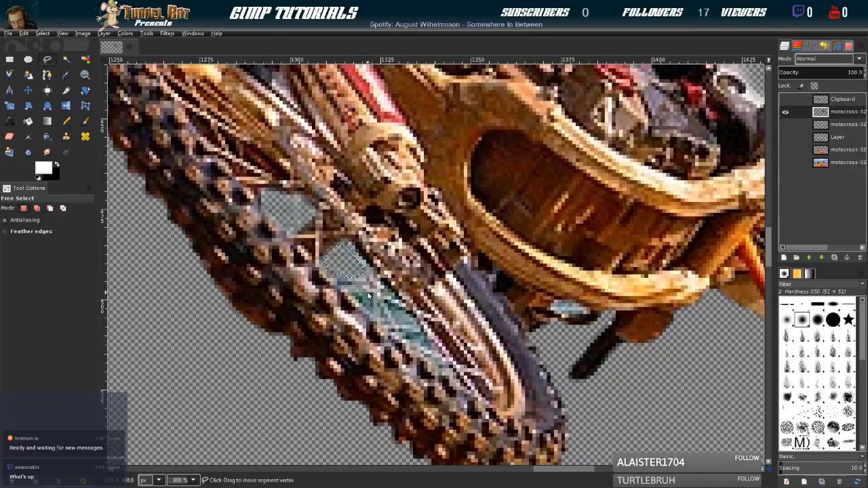
{"action": "left_click", "coordinate": [374, 296]}
{"action": "left_click", "coordinate": [372, 315]}
{"action": "left_click", "coordinate": [360, 288]}
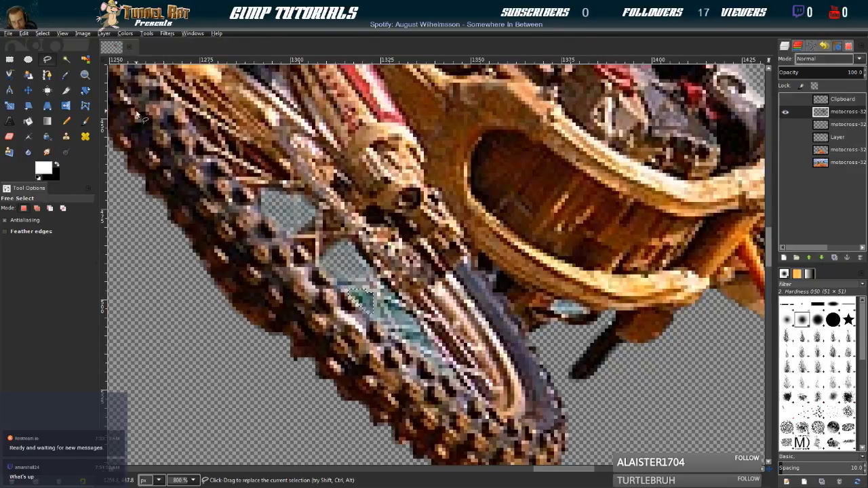
Feather the selection around the small teal triangle in the front wheel and delete its content
{"action": "left_click", "coordinate": [44, 33]}
{"action": "left_click", "coordinate": [66, 137]}
{"action": "key", "text": "Return"}
{"action": "key", "text": "Delete"}
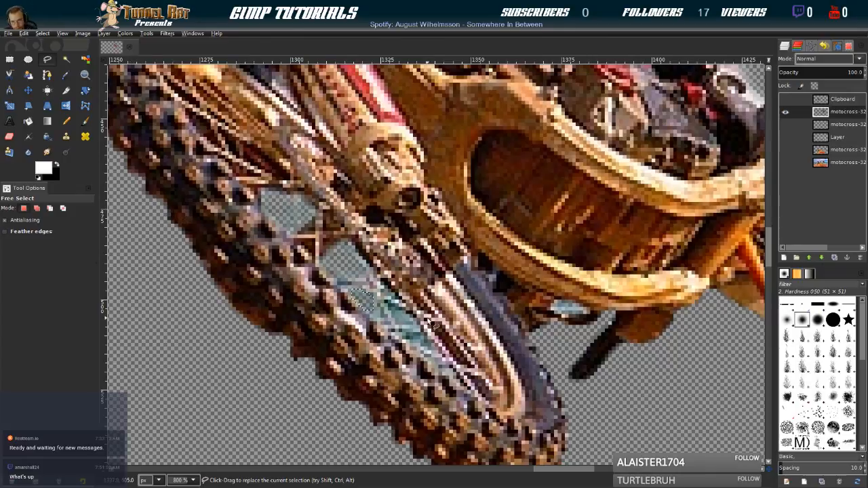
Outline the narrow teal sliver beside the fork, just beyond the cleared triangle, with Free Select, feather the selection and delete its content
{"action": "left_click", "coordinate": [381, 285]}
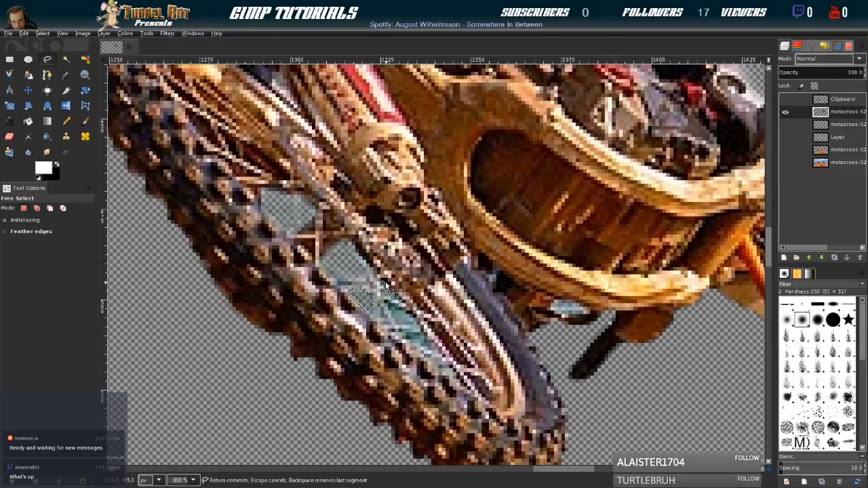
{"action": "left_click", "coordinate": [384, 286]}
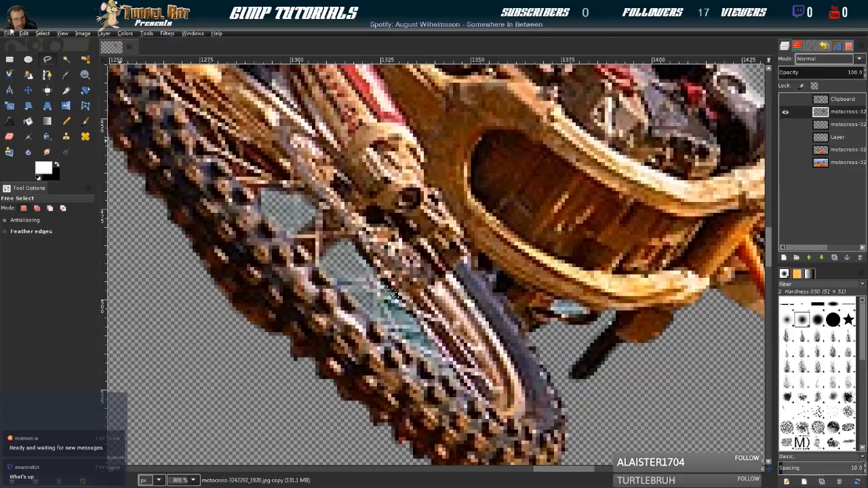
{"action": "left_click", "coordinate": [40, 33]}
{"action": "left_click", "coordinate": [48, 135]}
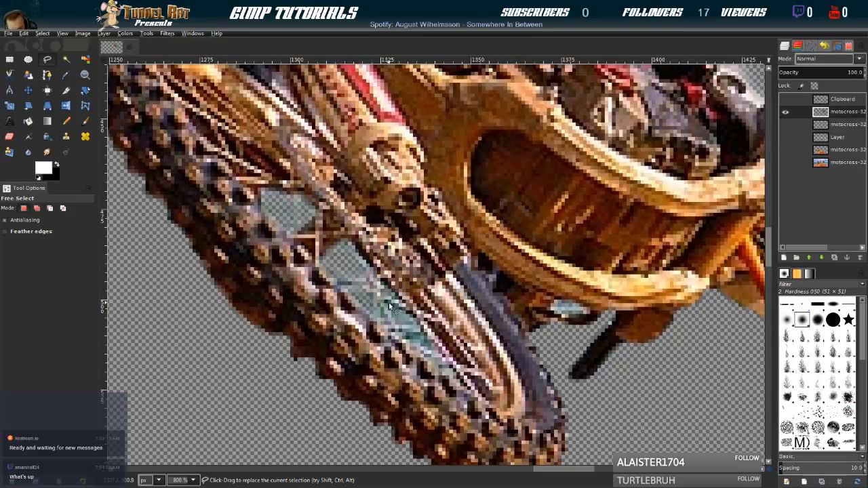
Outline the next teal gap down along the fork in the front wheel with Free Select and delete it
{"action": "left_click_drag", "start_coordinate": [389, 301], "coordinate": [416, 319]}
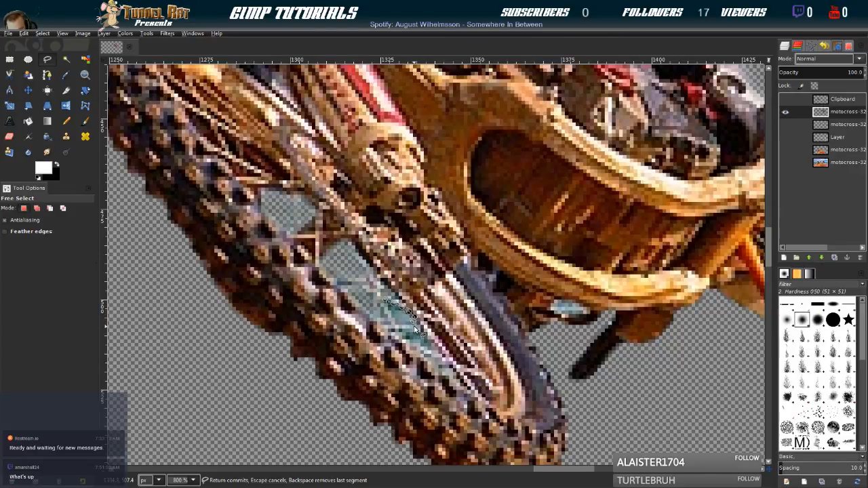
{"action": "left_click_drag", "start_coordinate": [410, 329], "coordinate": [394, 323]}
{"action": "left_click", "coordinate": [386, 301]}
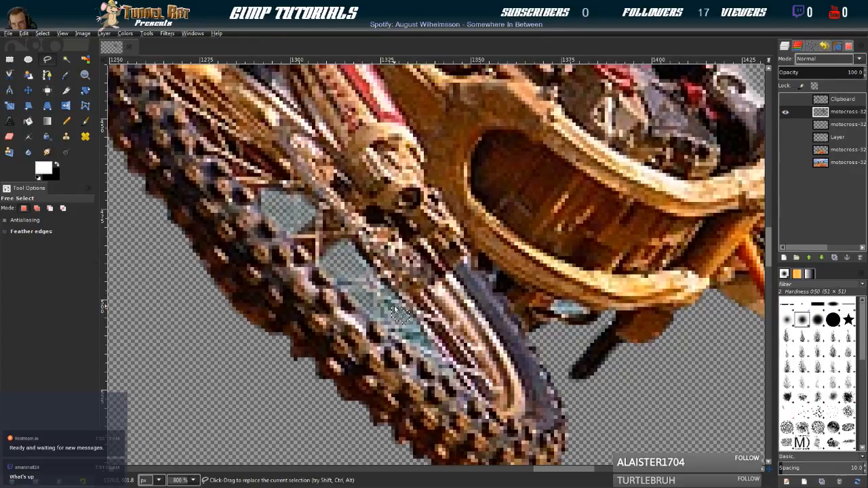
Outline the lowest teal gap between the front wheel's spokes with Free Select, feather the selection and delete its content
{"action": "left_click", "coordinate": [393, 332]}
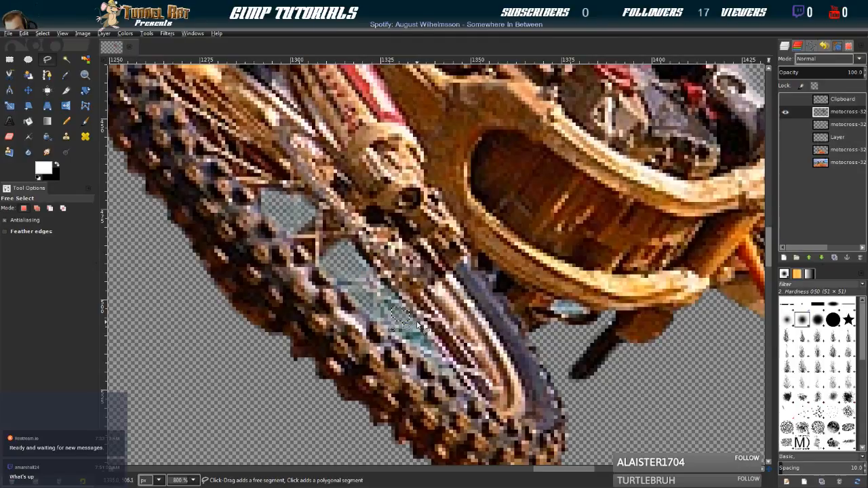
{"action": "left_click", "coordinate": [428, 334]}
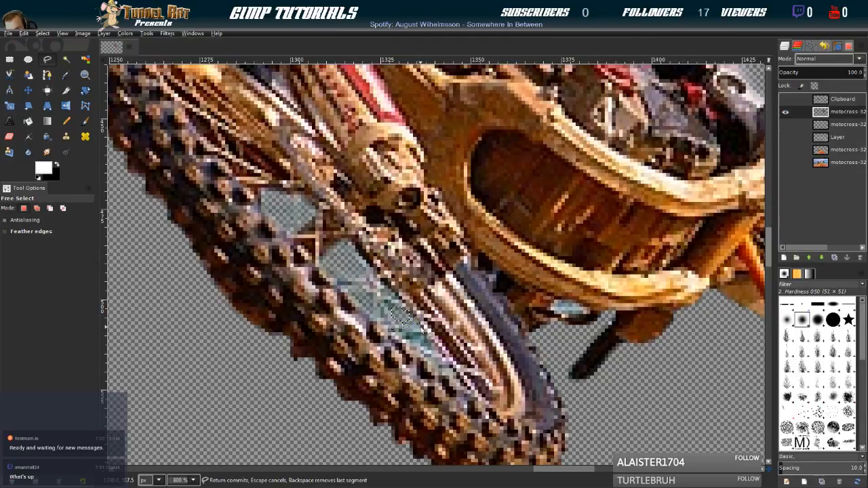
{"action": "left_click", "coordinate": [430, 349]}
{"action": "left_click", "coordinate": [394, 330]}
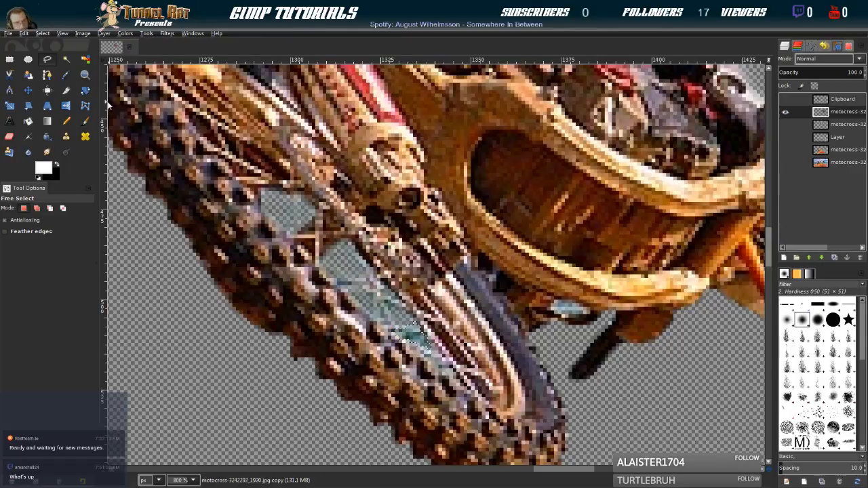
{"action": "left_click", "coordinate": [44, 32]}
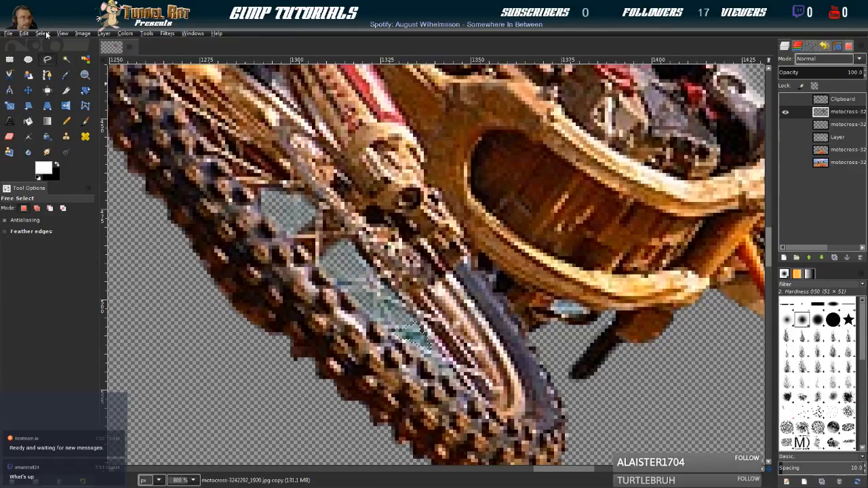
{"action": "left_click", "coordinate": [55, 134]}
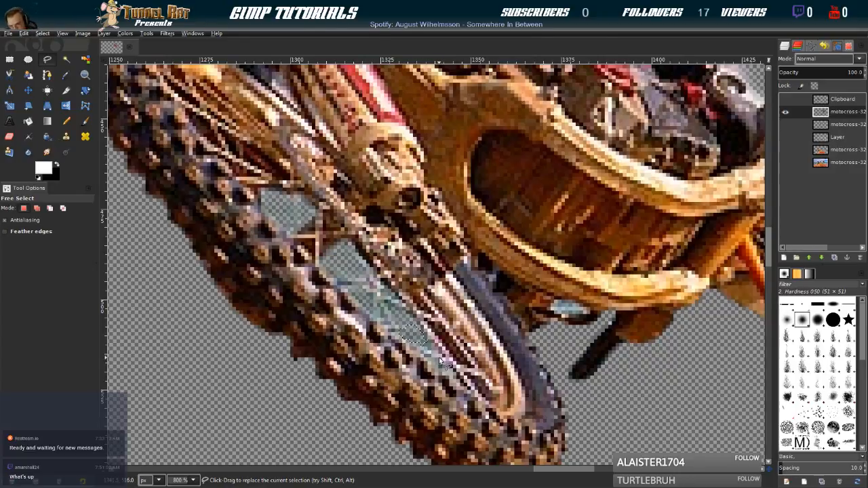
Outline the small pale blue gap under the engine's skid plate with Free Select and delete its content
{"action": "scroll", "coordinate": [421, 366], "scroll_direction": "right", "scroll_amount": 5}
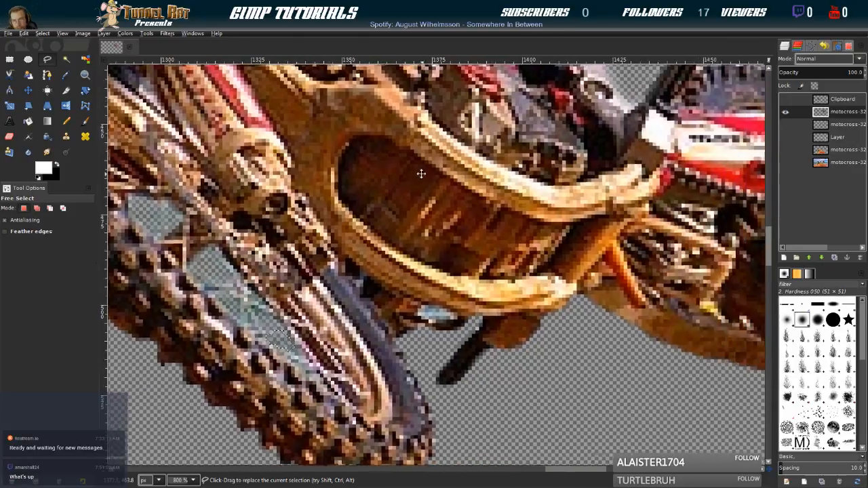
{"action": "left_click", "coordinate": [378, 323]}
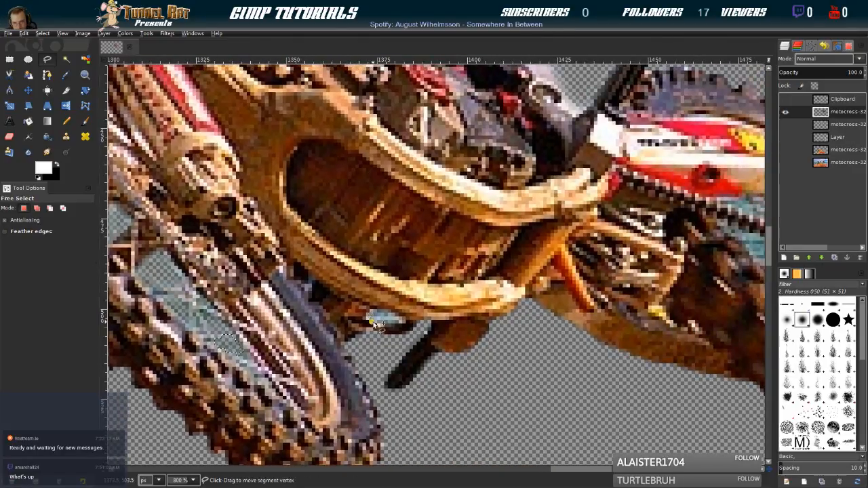
{"action": "left_click", "coordinate": [390, 329]}
{"action": "left_click", "coordinate": [403, 324]}
{"action": "left_click", "coordinate": [393, 315]}
{"action": "left_click", "coordinate": [371, 311]}
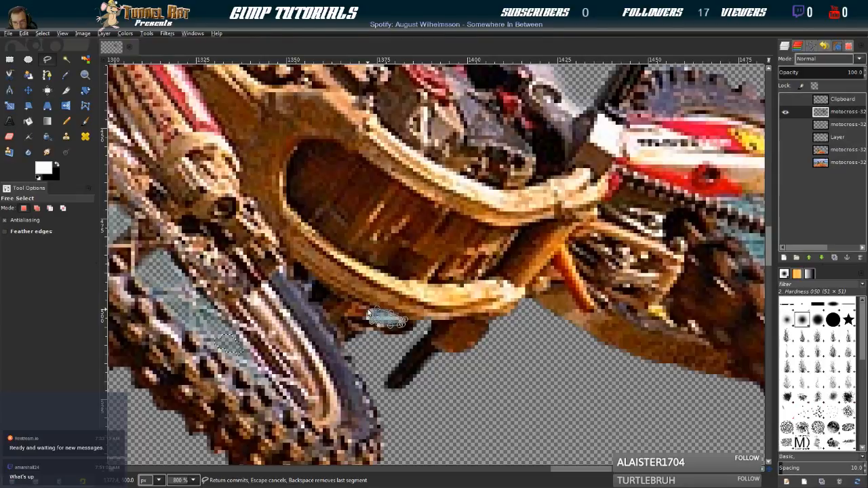
{"action": "left_click", "coordinate": [370, 319]}
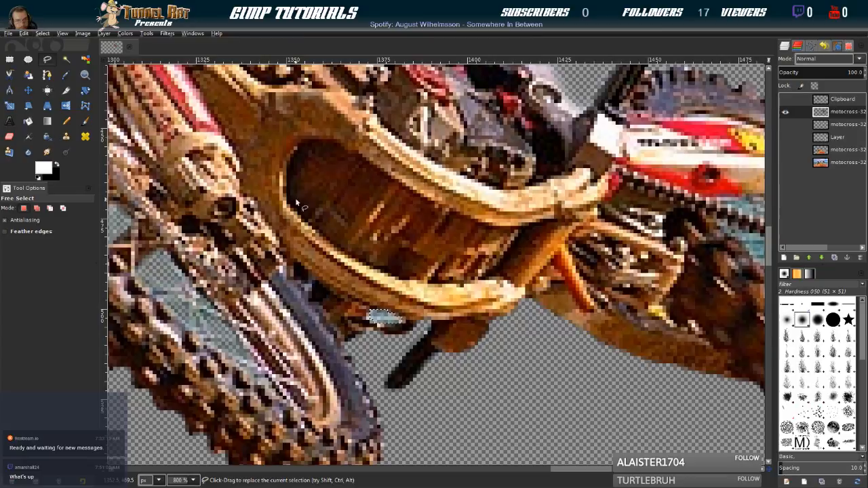
{"action": "key", "text": "Delete"}
Outline the left part of the teal gap between the rear swingarm and the chain, feather the selection and delete its content
{"action": "left_click_drag", "start_coordinate": [589, 241], "coordinate": [234, 243]}
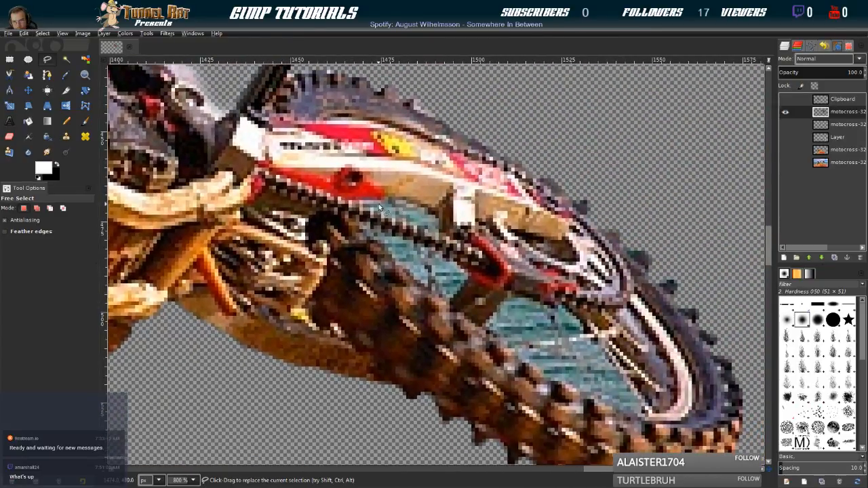
{"action": "scroll", "coordinate": [398, 201], "scroll_direction": "down", "scroll_amount": 3}
{"action": "scroll", "coordinate": [398, 201], "scroll_direction": "up", "scroll_amount": 1}
{"action": "scroll", "coordinate": [397, 201], "scroll_direction": "down", "scroll_amount": 1}
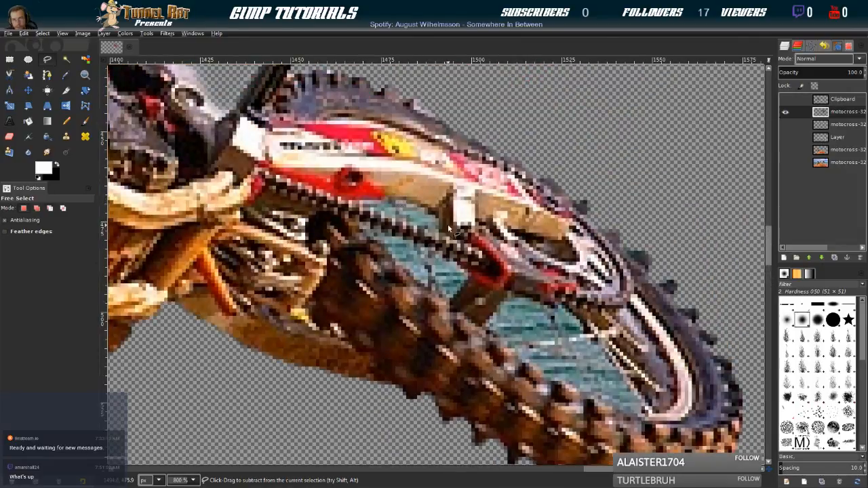
{"action": "scroll", "coordinate": [396, 212], "scroll_direction": "down", "scroll_amount": 2}
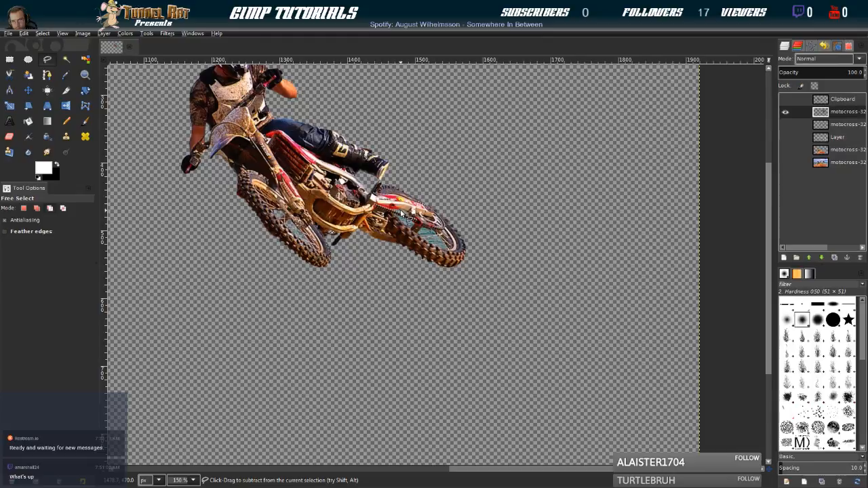
{"action": "scroll", "coordinate": [400, 202], "scroll_direction": "up", "scroll_amount": 5}
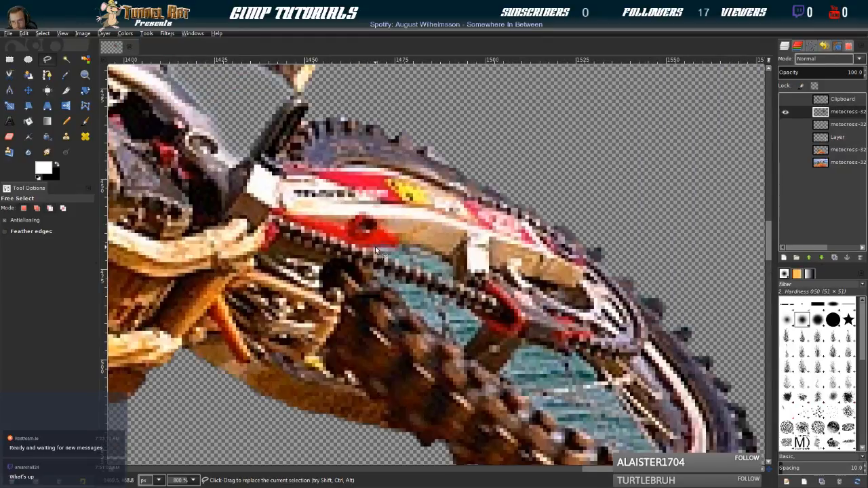
{"action": "left_click", "coordinate": [377, 251]}
{"action": "left_click", "coordinate": [393, 249]}
{"action": "left_click", "coordinate": [404, 251]}
{"action": "left_click", "coordinate": [410, 257]}
{"action": "left_click", "coordinate": [415, 264]}
{"action": "left_click", "coordinate": [410, 273]}
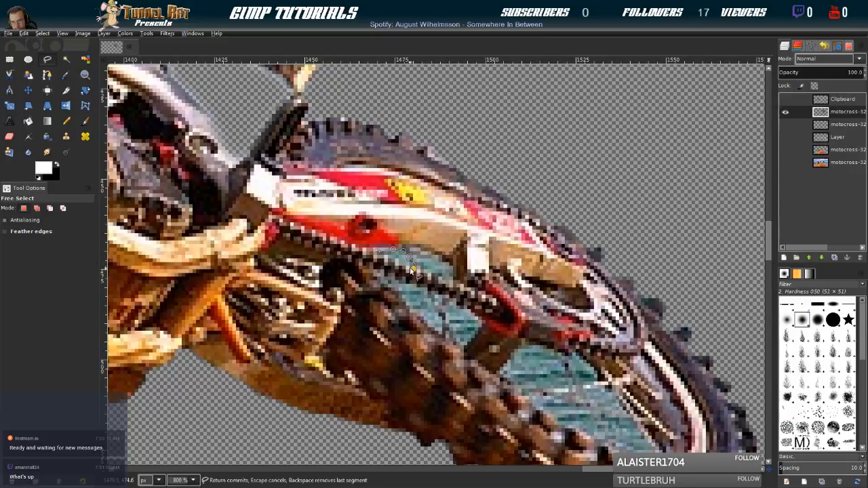
{"action": "key", "text": "Return"}
{"action": "left_click", "coordinate": [47, 34]}
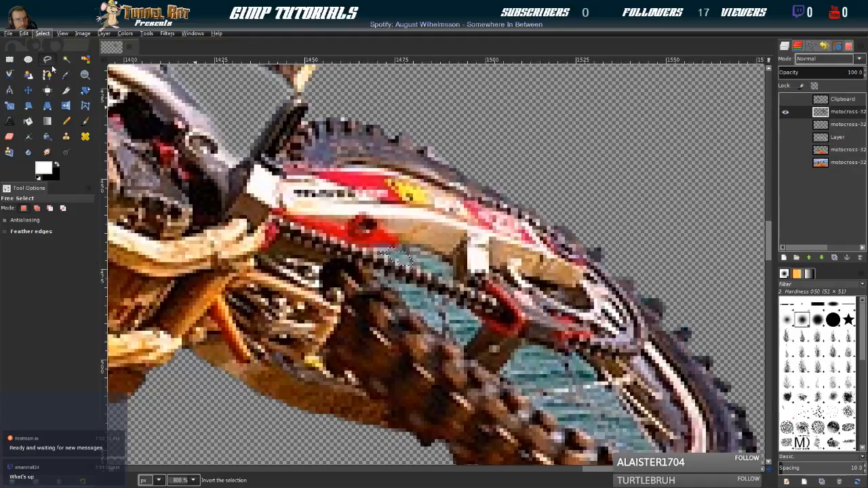
{"action": "left_click", "coordinate": [56, 129]}
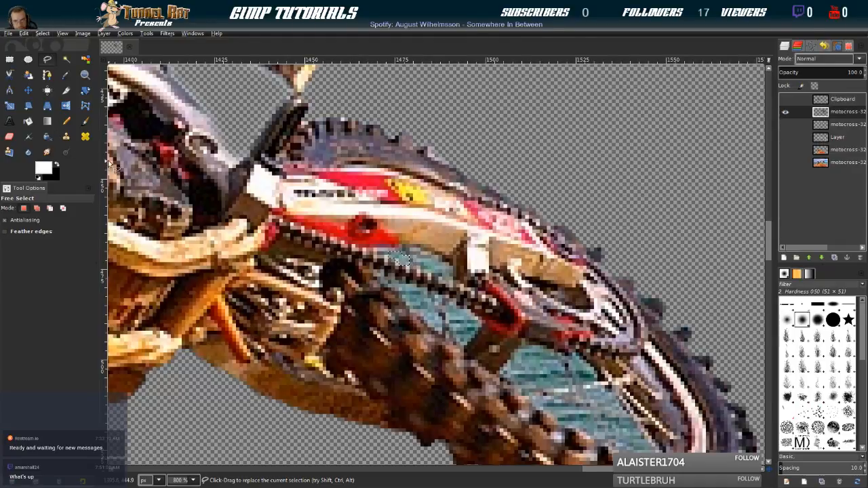
Outline the right part of the gap between the swingarm and the chain, feather the selection and delete its content
{"action": "left_click", "coordinate": [413, 256]}
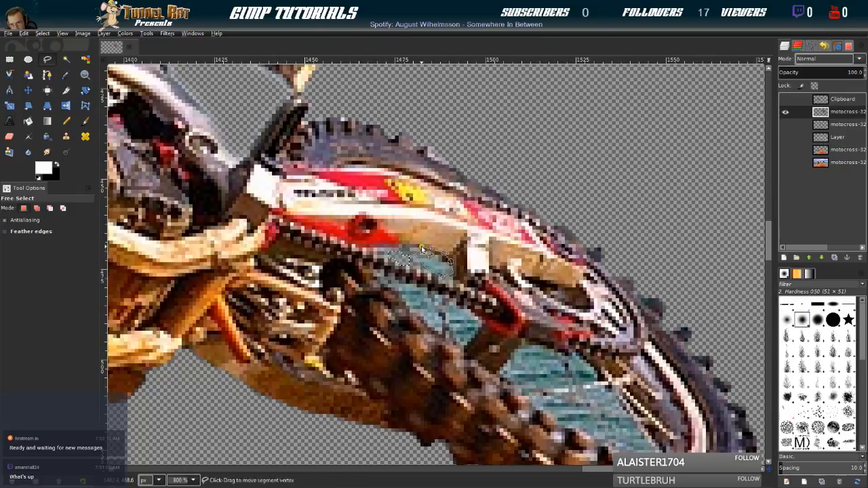
{"action": "left_click", "coordinate": [414, 255]}
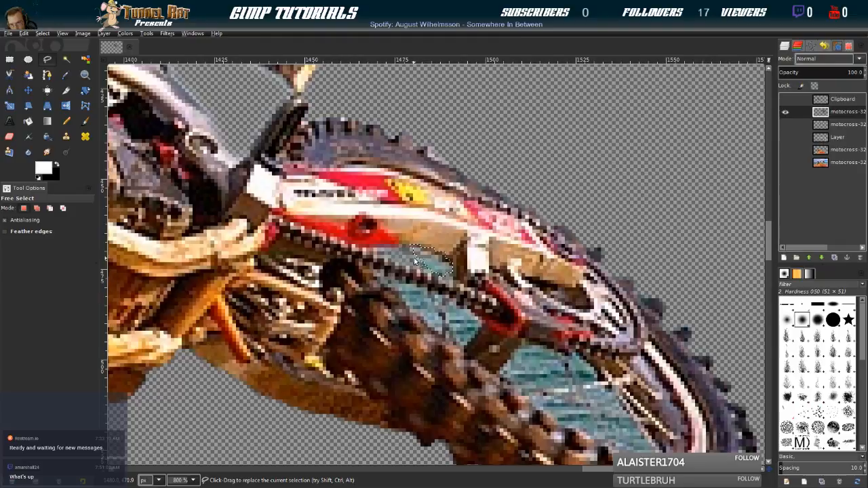
{"action": "left_click", "coordinate": [40, 36]}
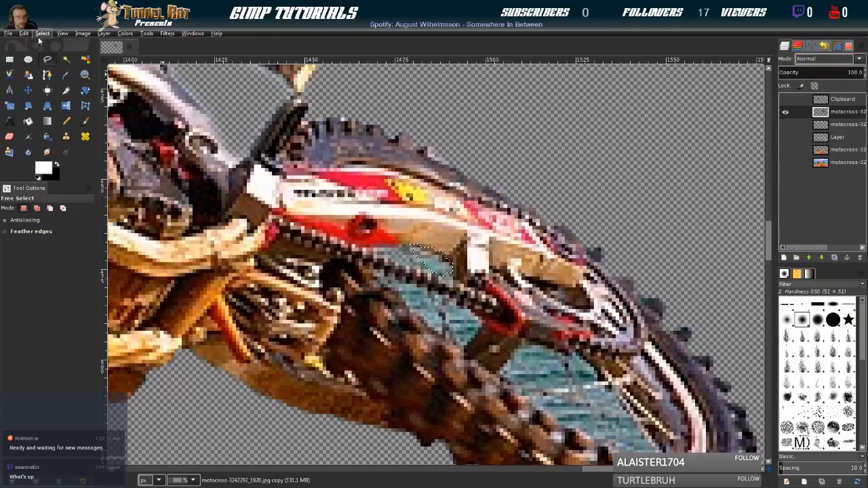
{"action": "left_click", "coordinate": [55, 137]}
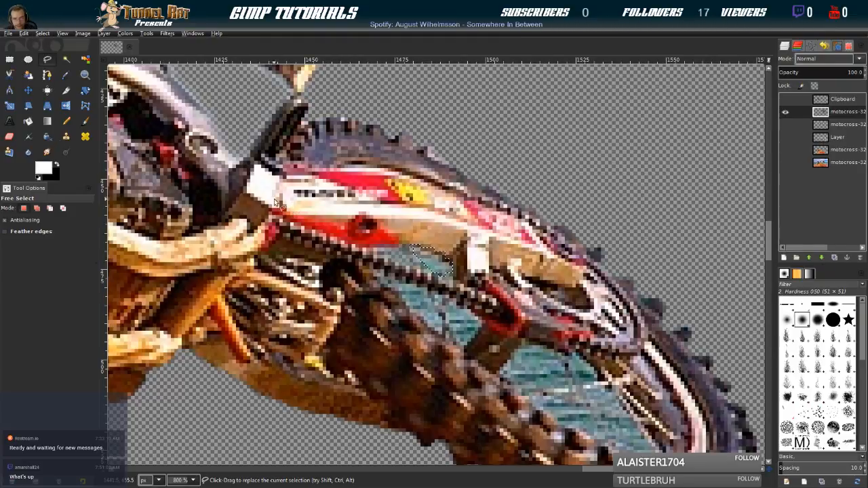
{"action": "key", "text": "Return"}
{"action": "key", "text": "Delete"}
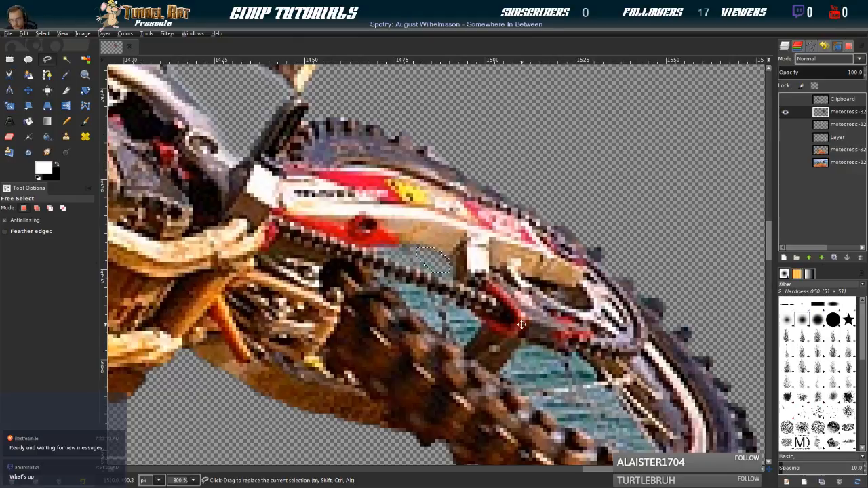
Outline the teal gap between the chain and the rear tire, left of the spoke, feather the selection and delete its content
{"action": "left_click_drag", "start_coordinate": [466, 316], "coordinate": [412, 261]}
{"action": "left_click", "coordinate": [337, 222]}
{"action": "left_click", "coordinate": [379, 241]}
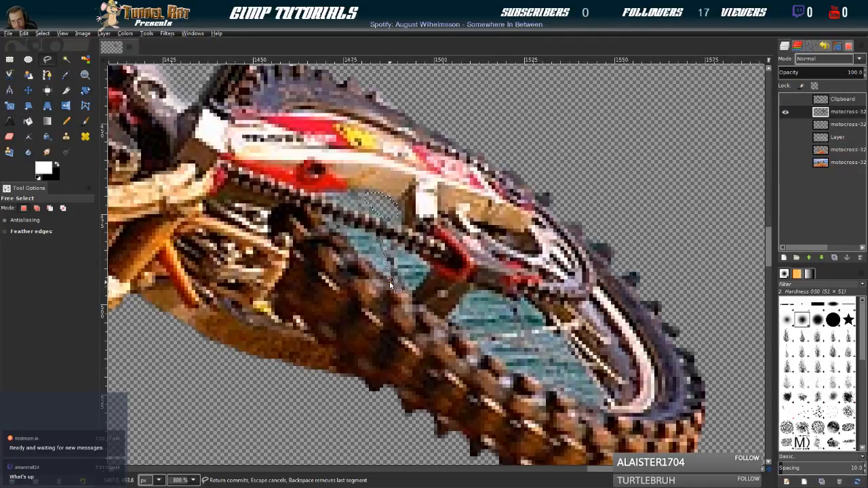
{"action": "left_click", "coordinate": [387, 281]}
{"action": "left_click", "coordinate": [373, 267]}
{"action": "left_click", "coordinate": [370, 264]}
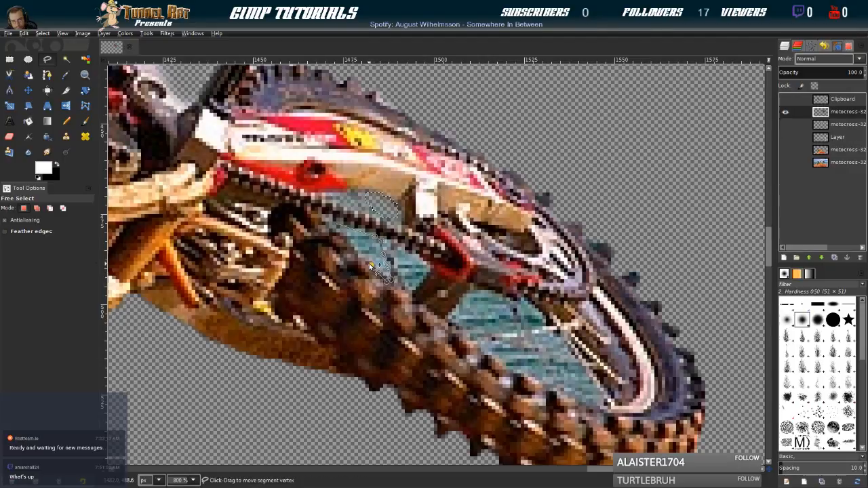
{"action": "left_click", "coordinate": [346, 236]}
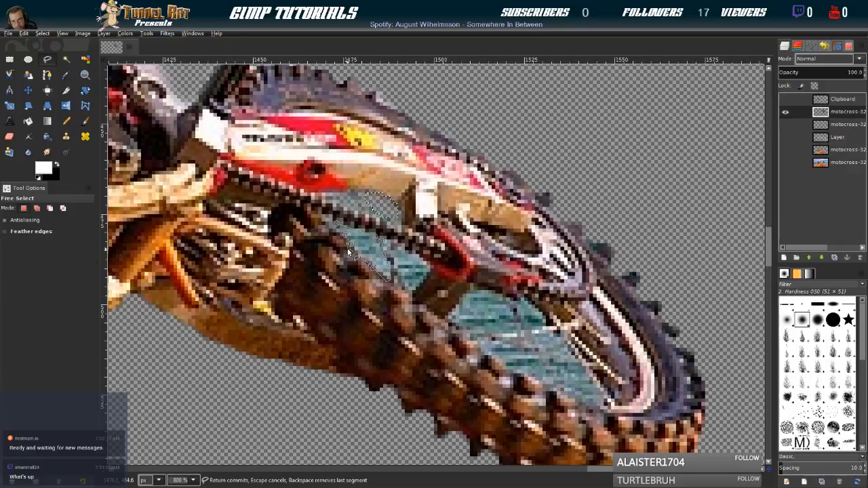
{"action": "left_click", "coordinate": [340, 228]}
{"action": "left_click", "coordinate": [337, 224]}
{"action": "left_click", "coordinate": [44, 33]}
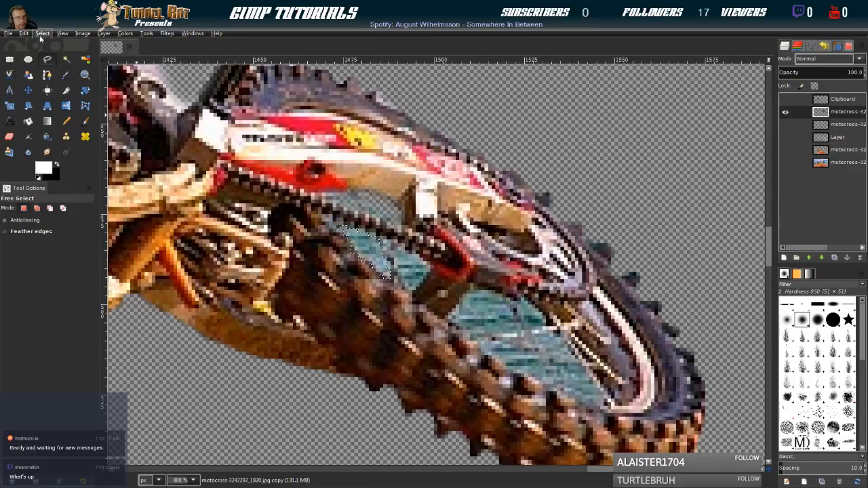
{"action": "left_click", "coordinate": [52, 136]}
{"action": "left_click", "coordinate": [71, 171]}
{"action": "key", "text": "Delete"}
Outline the teal gap right of that spoke, next to the red chain guide, with Free Select and delete its content
{"action": "left_click", "coordinate": [396, 252]}
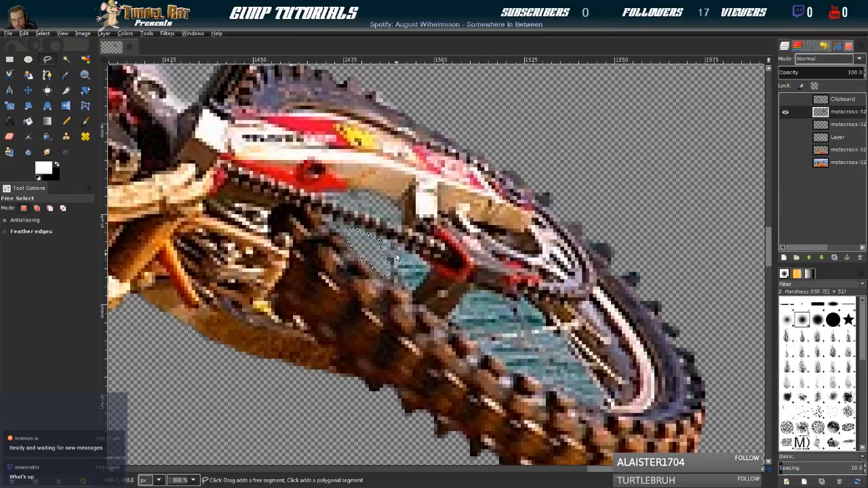
{"action": "mouse_move", "coordinate": [396, 263]}
{"action": "left_mouse_down"}
{"action": "mouse_move", "coordinate": [407, 293]}
{"action": "mouse_move", "coordinate": [424, 290]}
{"action": "mouse_move", "coordinate": [436, 264]}
{"action": "mouse_move", "coordinate": [403, 244]}
{"action": "left_mouse_up"}
{"action": "left_click", "coordinate": [400, 242]}
{"action": "left_click", "coordinate": [397, 246]}
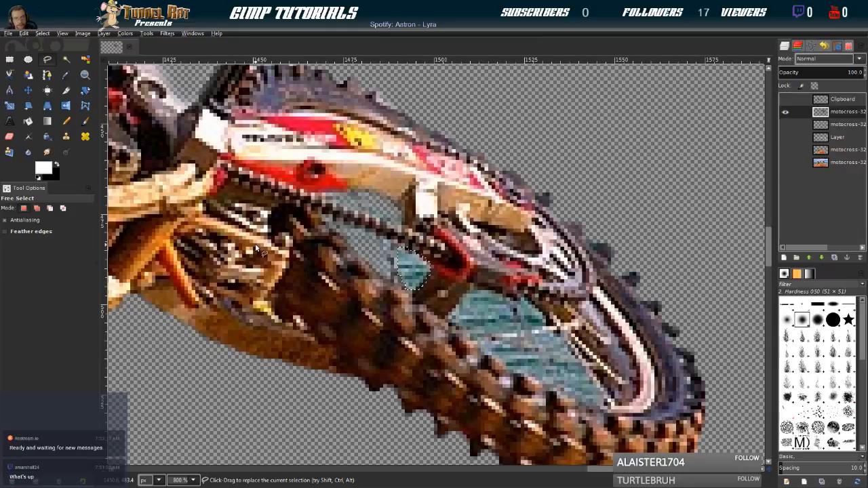
{"action": "key", "text": "Delete"}
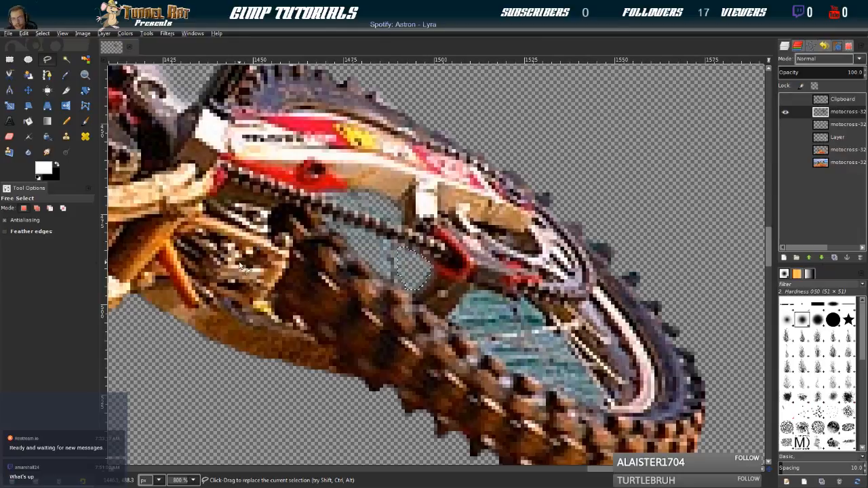
Outline the left part of the teal gap between the swingarm's lower brace and the rear tire with Free Select and delete its content
{"action": "left_click", "coordinate": [451, 312]}
{"action": "left_click", "coordinate": [472, 287]}
{"action": "left_click", "coordinate": [488, 288]}
{"action": "left_click", "coordinate": [516, 313]}
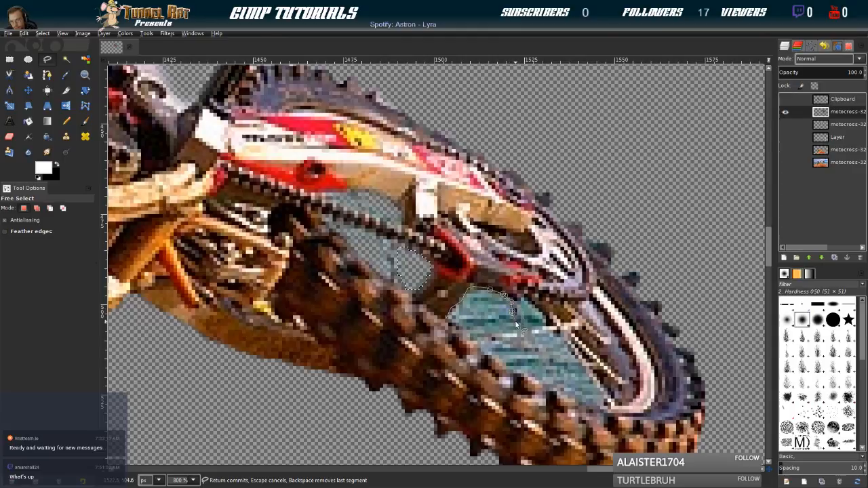
{"action": "left_click", "coordinate": [519, 328]}
{"action": "scroll", "coordinate": [494, 336], "scroll_direction": "down", "scroll_amount": 4}
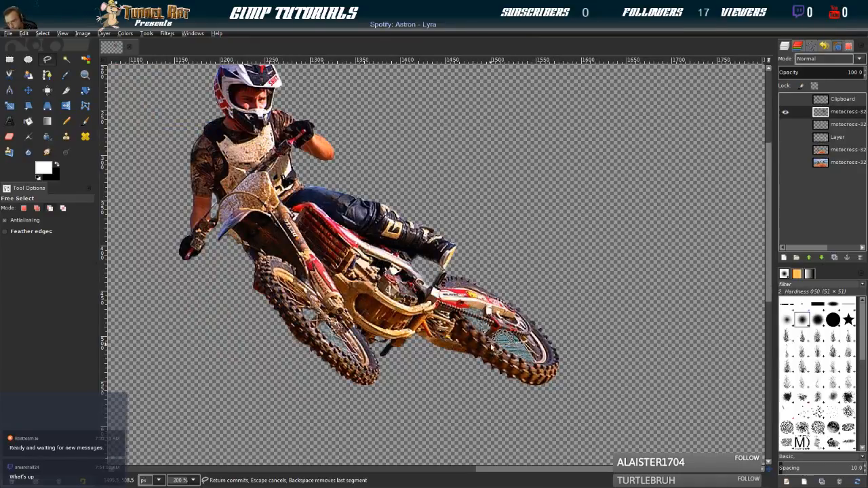
{"action": "scroll", "coordinate": [512, 331], "scroll_direction": "up", "scroll_amount": 2}
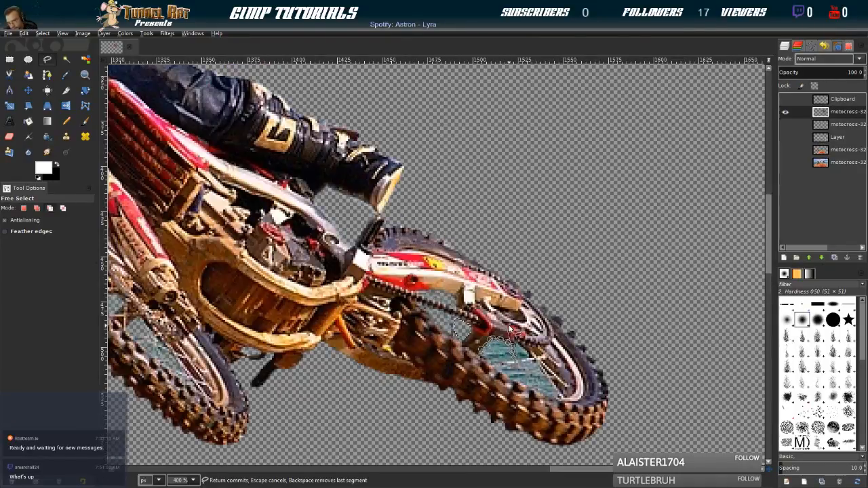
{"action": "scroll", "coordinate": [512, 329], "scroll_direction": "up", "scroll_amount": 1}
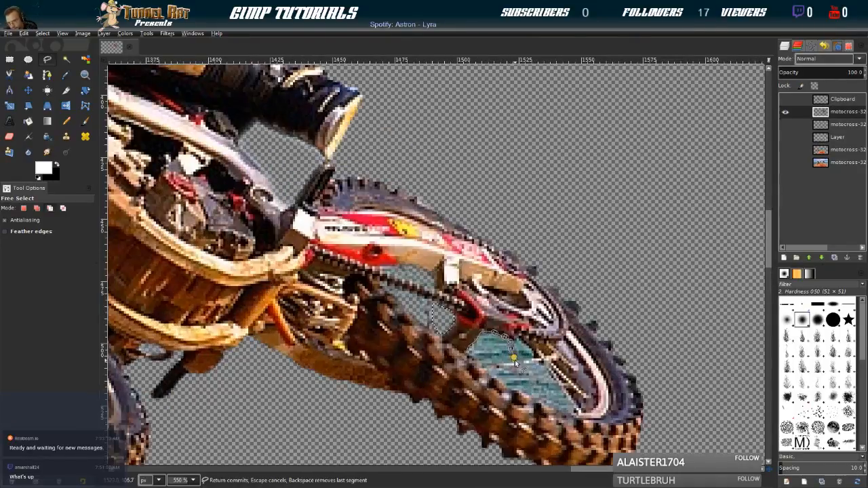
{"action": "left_click", "coordinate": [469, 360]}
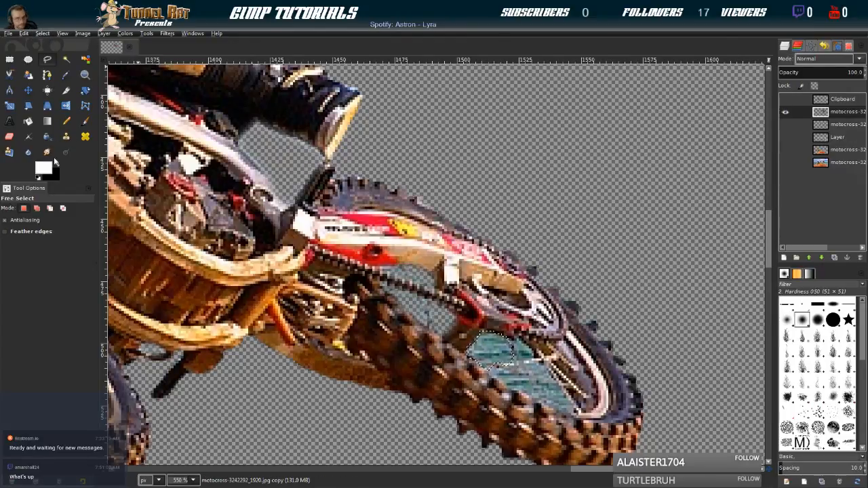
{"action": "key", "text": "Delete"}
Outline the small teal triangle above the pale spoke, below the rear sprocket, and delete its content
{"action": "left_click_drag", "start_coordinate": [587, 385], "coordinate": [440, 312]}
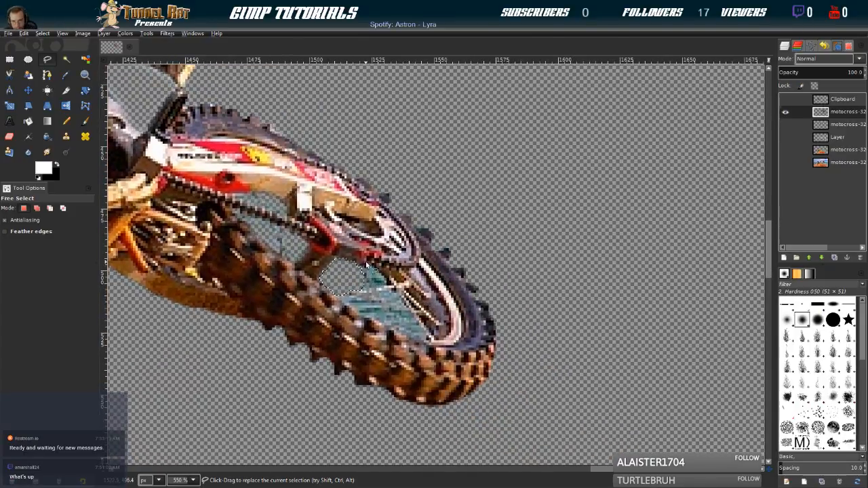
{"action": "left_click", "coordinate": [370, 280]}
{"action": "left_click", "coordinate": [370, 287]}
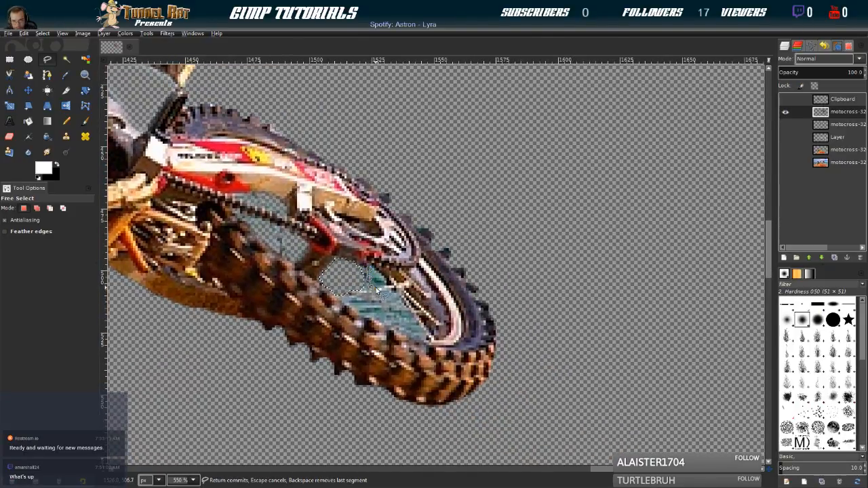
{"action": "left_click", "coordinate": [387, 279]}
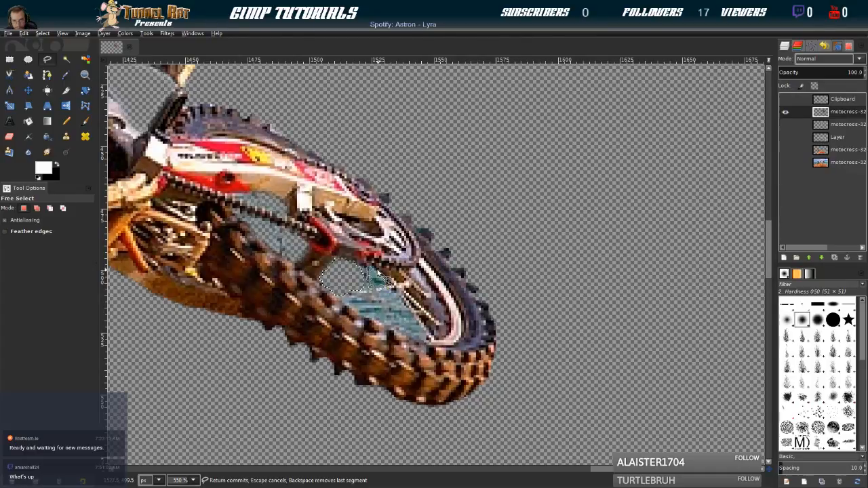
{"action": "left_click", "coordinate": [371, 268]}
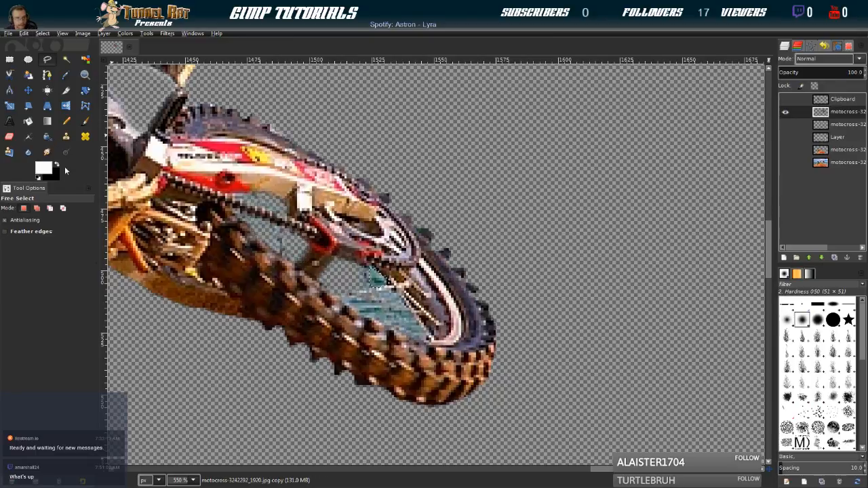
Outline the left part of the teal gap below the pale spoke, next to the tire knobs, and delete its content
{"action": "left_click", "coordinate": [344, 299]}
{"action": "left_click", "coordinate": [371, 300]}
{"action": "left_click", "coordinate": [371, 312]}
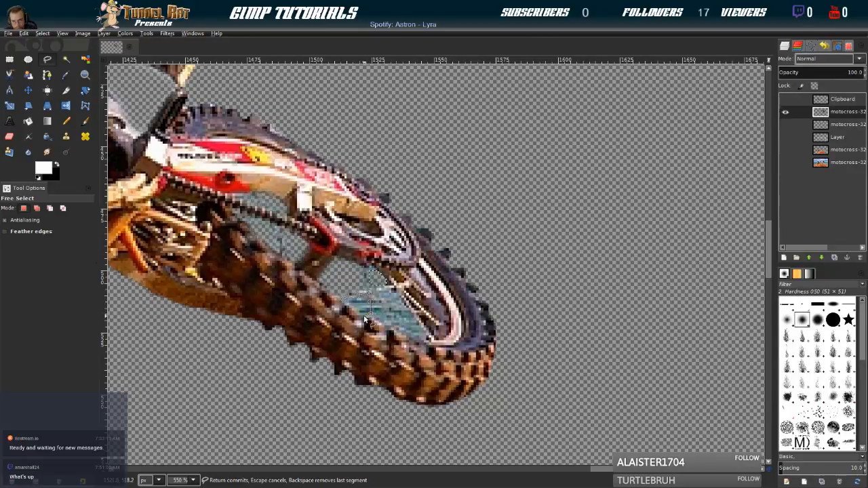
{"action": "left_click", "coordinate": [352, 310]}
{"action": "left_click", "coordinate": [344, 300]}
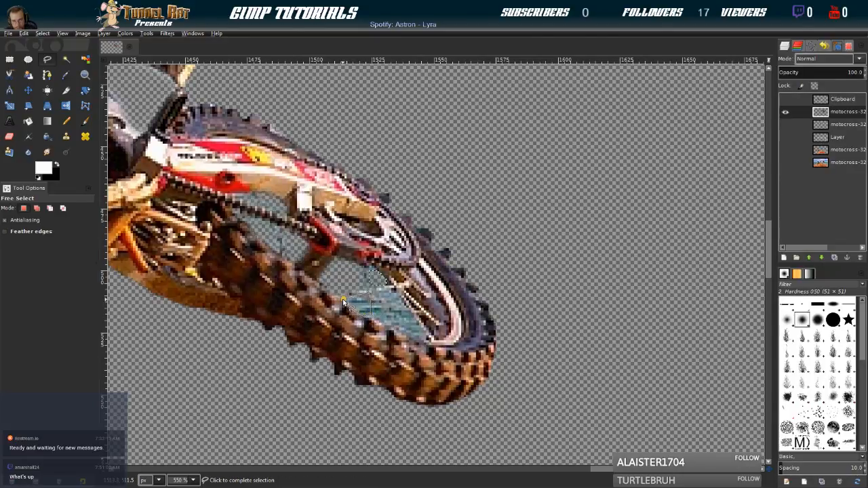
{"action": "key", "text": "Return"}
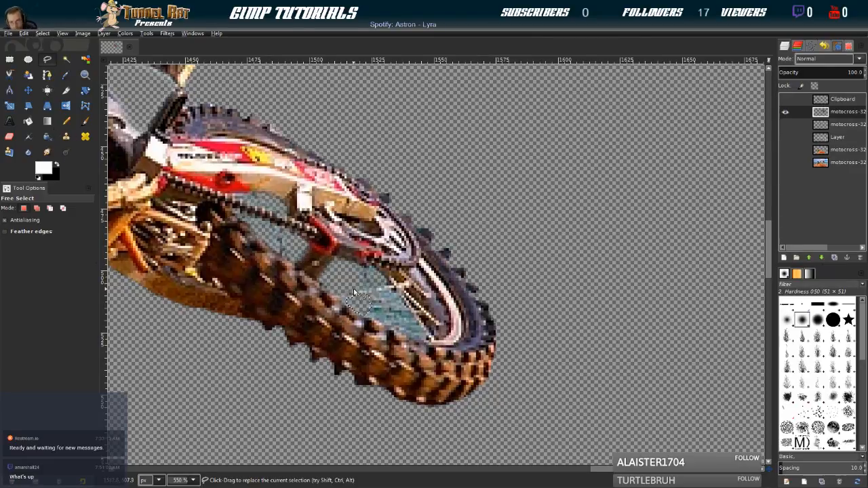
Outline the teal gap directly below the right end of the pale spoke, beside the wheel hub, and delete its content
{"action": "left_click", "coordinate": [379, 291]}
{"action": "left_click", "coordinate": [395, 288]}
{"action": "left_click", "coordinate": [404, 302]}
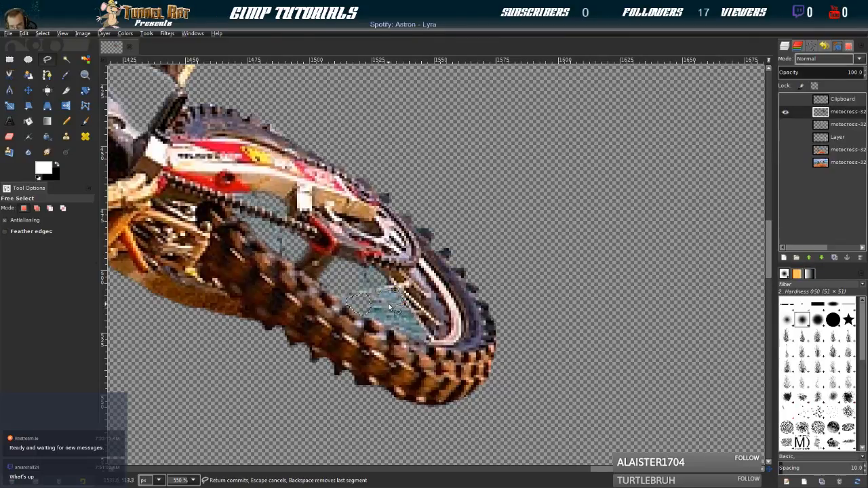
{"action": "key", "text": "Return"}
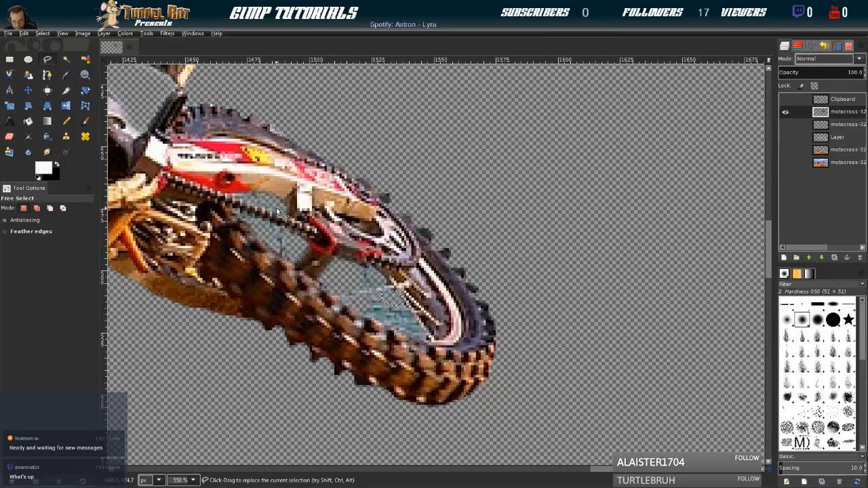
Outline the teal strip between the lower spoke and the tire knobs, feather the selection and delete its content
{"action": "left_click", "coordinate": [363, 316]}
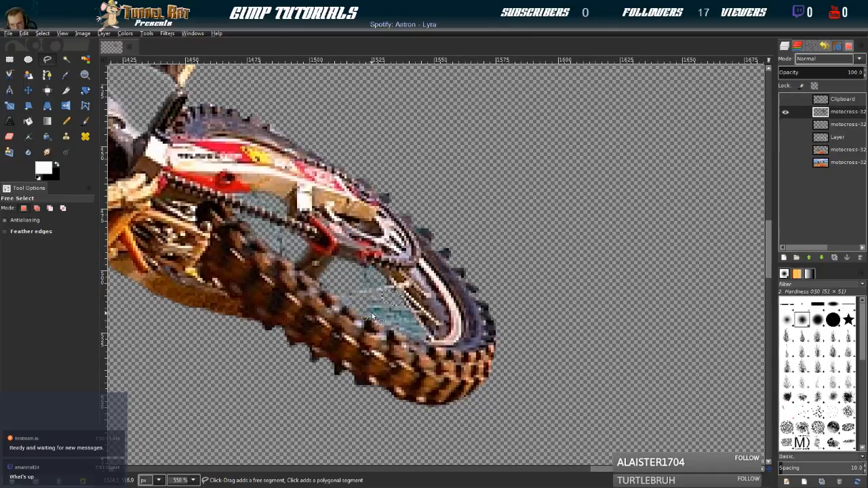
{"action": "left_click", "coordinate": [384, 312]}
{"action": "left_click", "coordinate": [395, 327]}
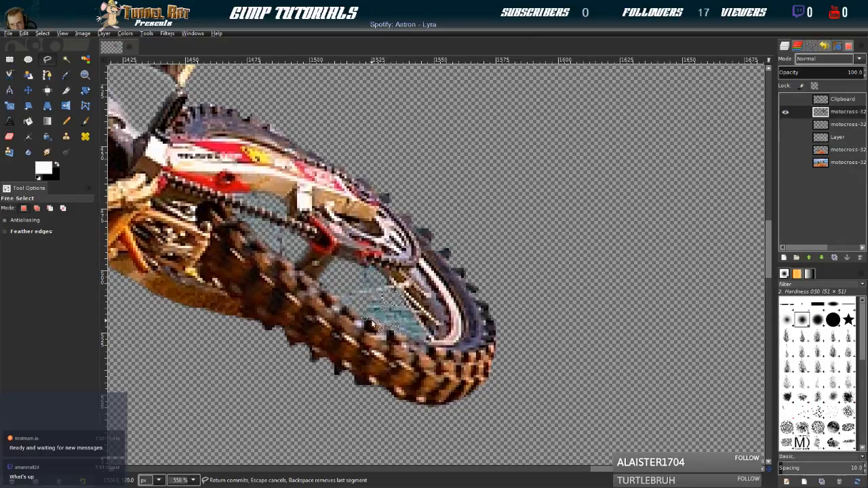
{"action": "left_click", "coordinate": [365, 318]}
{"action": "left_click", "coordinate": [45, 33]}
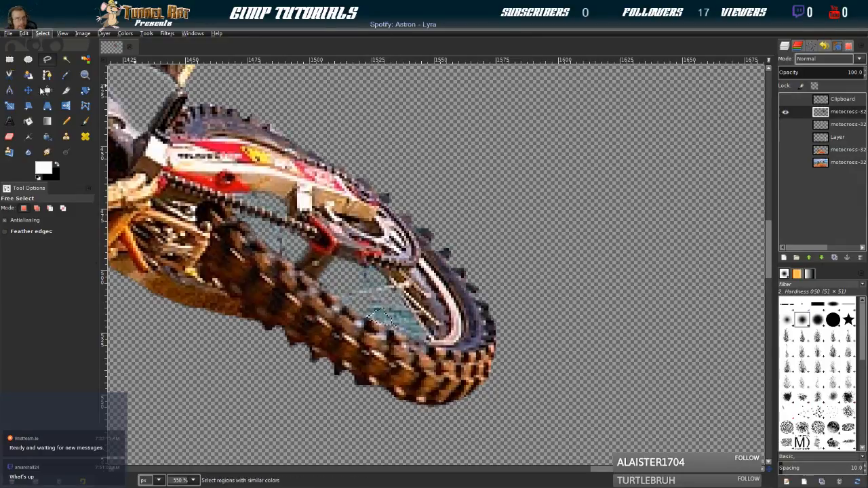
{"action": "left_click", "coordinate": [59, 137]}
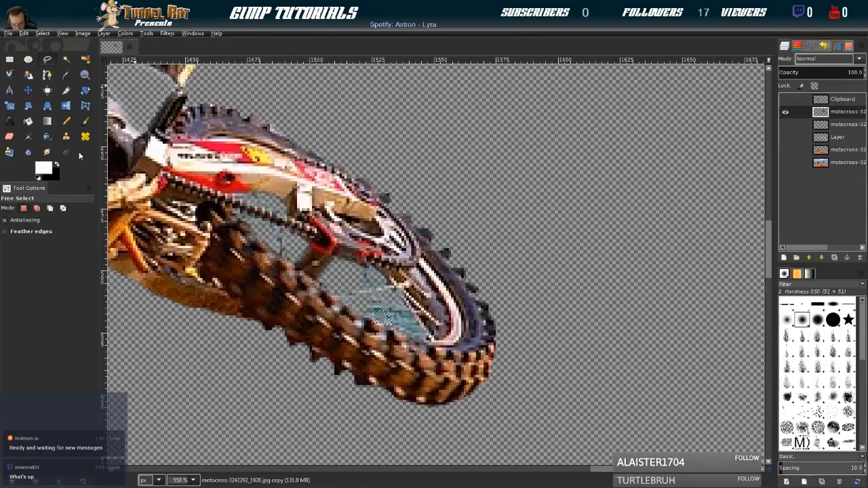
Outline the last teal gap at the lower right of the rear wheel, beside the rim, feather the selection and delete its content
{"action": "left_click", "coordinate": [394, 312]}
{"action": "left_click", "coordinate": [405, 331]}
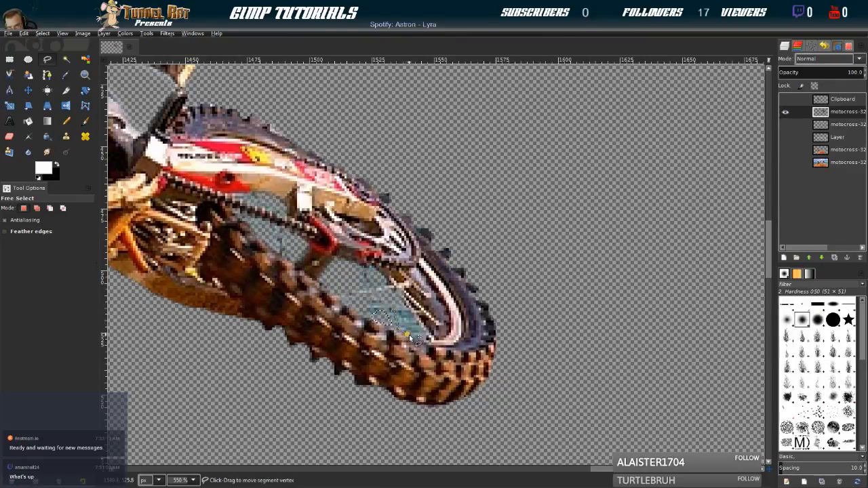
{"action": "left_click", "coordinate": [418, 335]}
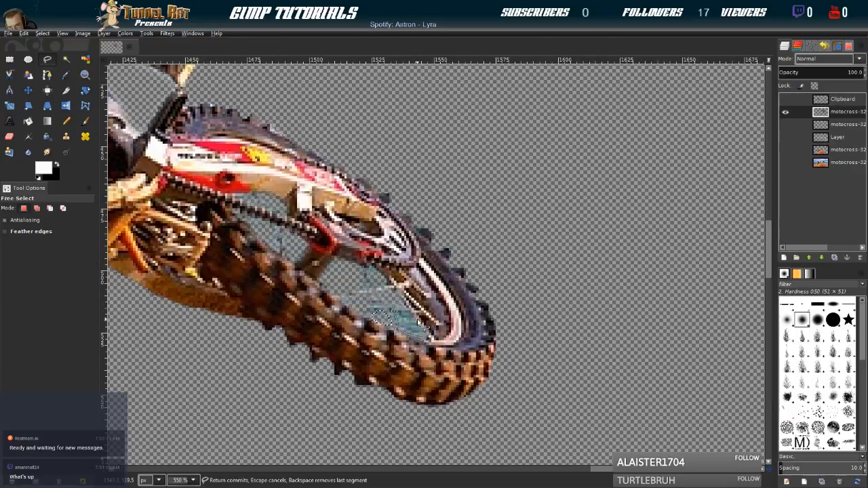
{"action": "left_click", "coordinate": [395, 312]}
{"action": "left_click", "coordinate": [43, 33]}
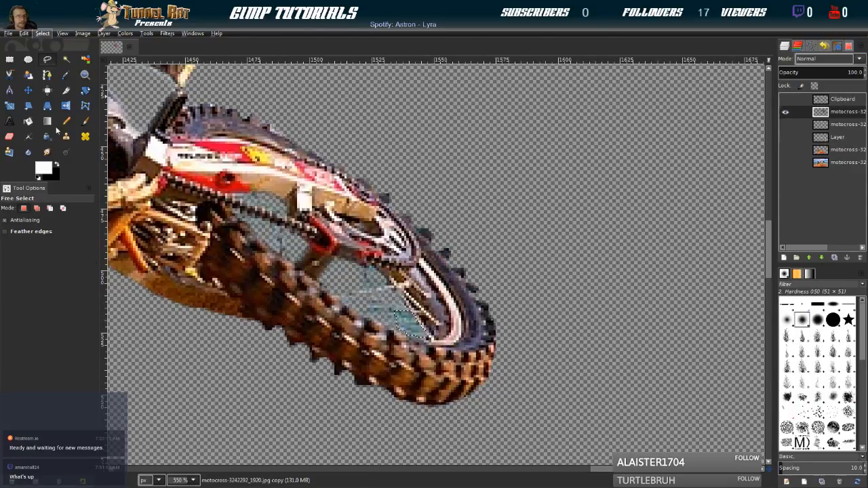
{"action": "left_click", "coordinate": [63, 135]}
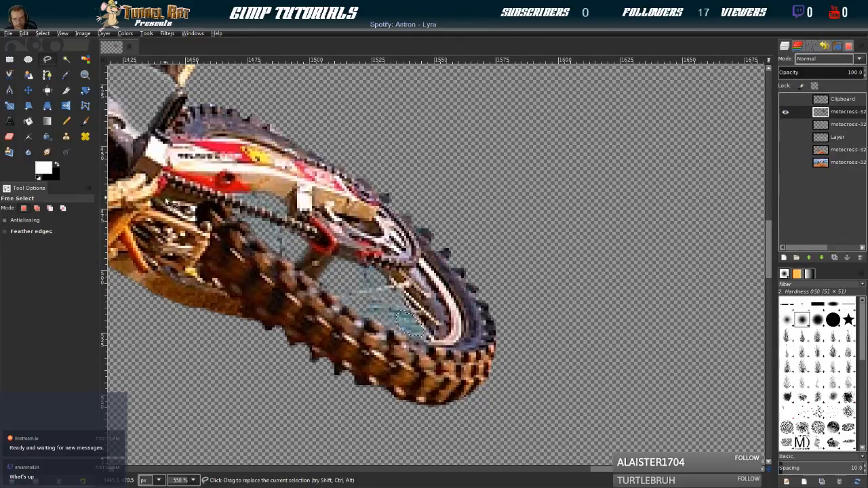
Make the Clipboard layer and the other hidden rider cutout layer visible alongside the right-hand rider
{"action": "scroll", "coordinate": [294, 323], "scroll_direction": "down", "scroll_amount": 6}
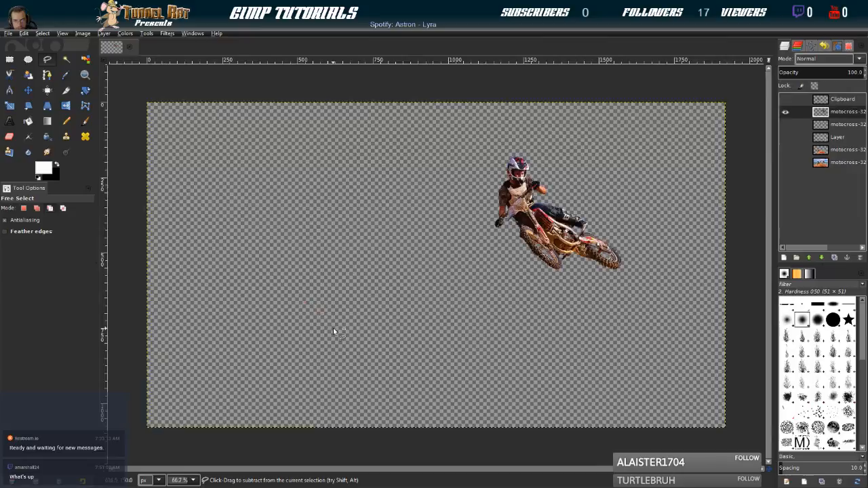
{"action": "scroll", "coordinate": [334, 329], "scroll_direction": "up", "scroll_amount": 2}
{"action": "scroll", "coordinate": [333, 329], "scroll_direction": "down", "scroll_amount": 2}
{"action": "left_click_drag", "start_coordinate": [531, 241], "coordinate": [445, 263]}
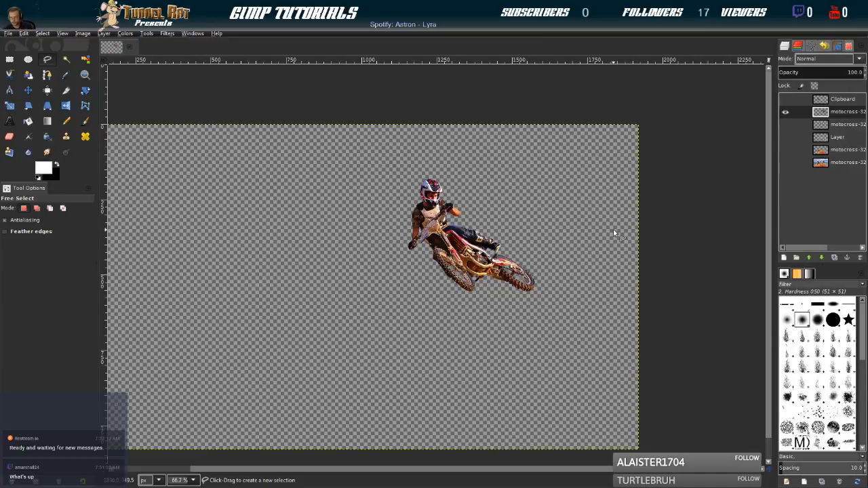
{"action": "left_click", "coordinate": [785, 99]}
{"action": "left_click", "coordinate": [786, 124]}
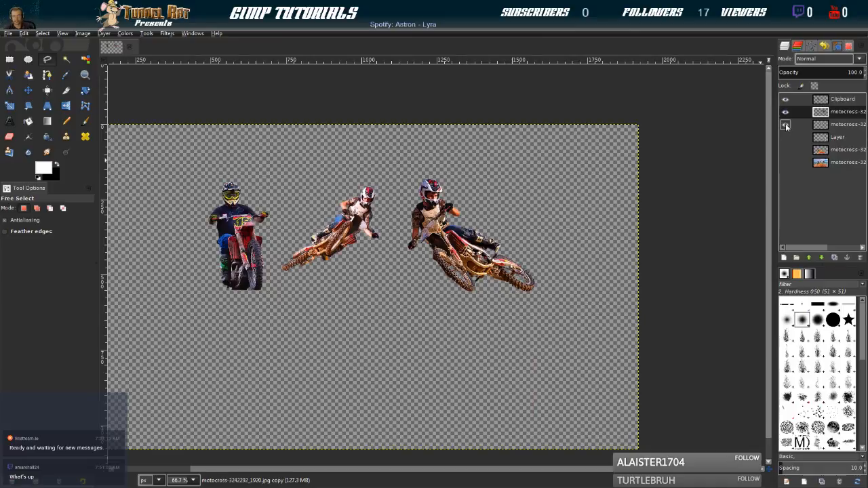
Examine the cutout edges of all three riders and their bikes up close for leftover background
{"action": "left_click_drag", "start_coordinate": [183, 190], "coordinate": [330, 254]}
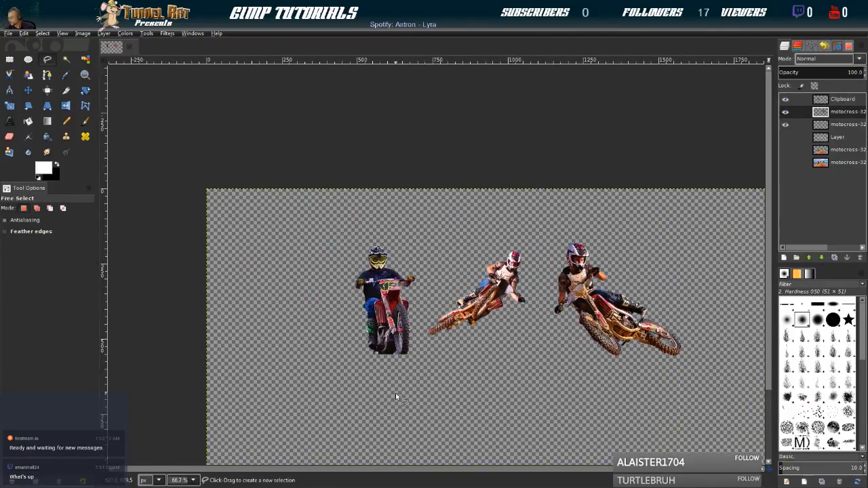
{"action": "scroll", "coordinate": [374, 397], "scroll_direction": "up", "scroll_amount": 4, "text": "ctrl"}
{"action": "left_click_drag", "start_coordinate": [421, 106], "coordinate": [359, 385]}
{"action": "left_click_drag", "start_coordinate": [364, 243], "coordinate": [360, 323]}
{"action": "left_click_drag", "start_coordinate": [612, 364], "coordinate": [444, 218]}
{"action": "left_click_drag", "start_coordinate": [635, 311], "coordinate": [466, 315]}
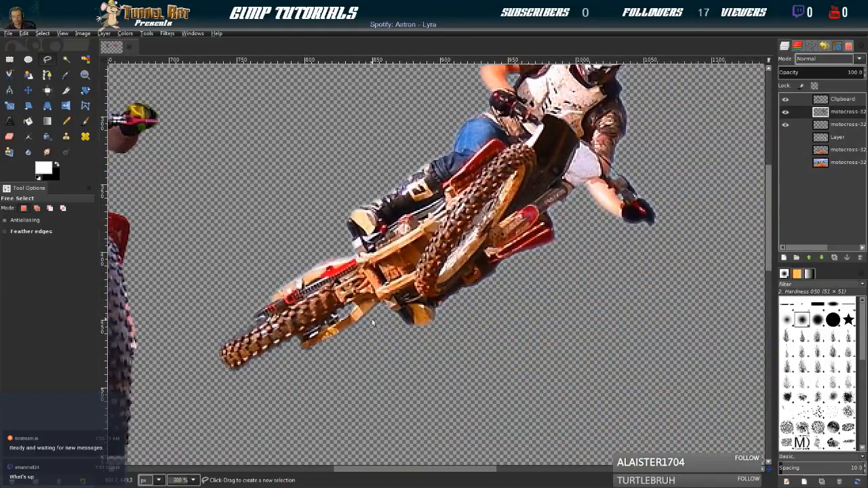
{"action": "left_click_drag", "start_coordinate": [620, 155], "coordinate": [477, 304]}
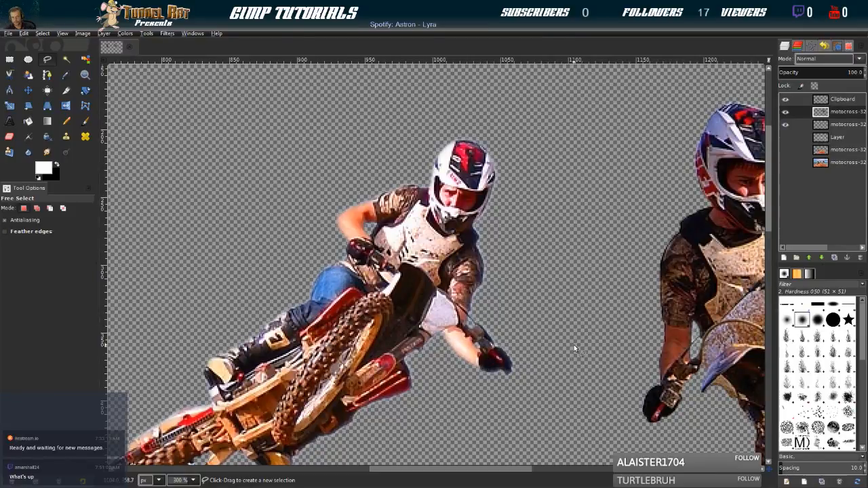
{"action": "left_click_drag", "start_coordinate": [620, 337], "coordinate": [343, 310]}
{"action": "left_click_drag", "start_coordinate": [643, 334], "coordinate": [399, 218]}
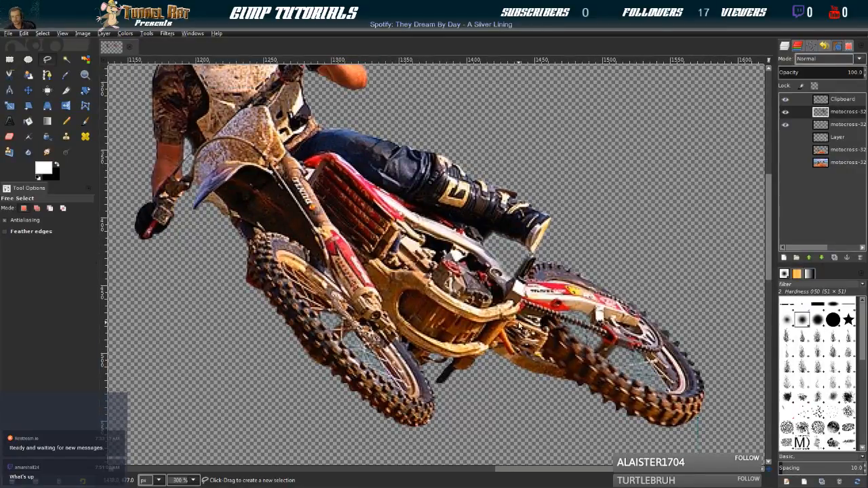
{"action": "scroll", "coordinate": [183, 295], "scroll_direction": "down", "scroll_amount": 4}
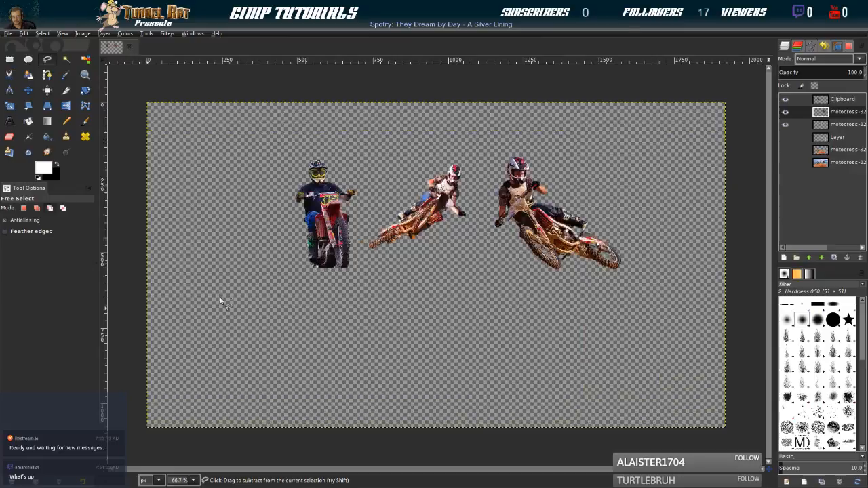
Show the white frame layer and the ground photo layer, and merge the frame down into the photo
{"action": "left_click", "coordinate": [786, 138]}
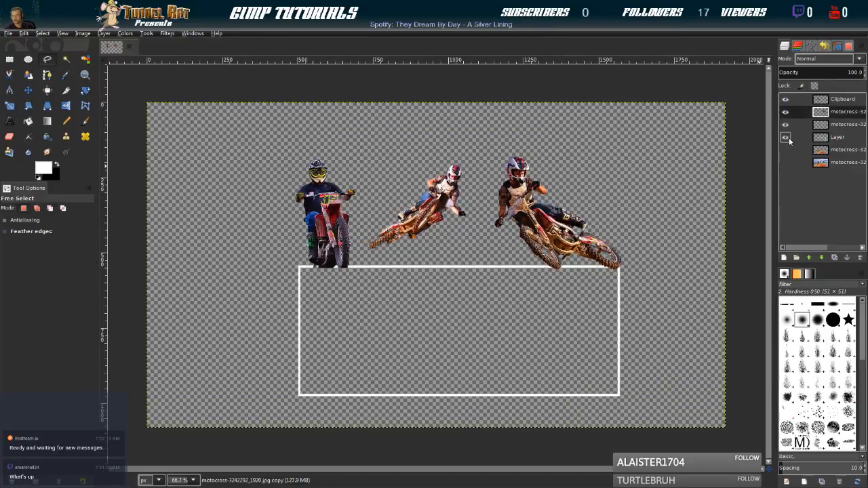
{"action": "left_click", "coordinate": [789, 150]}
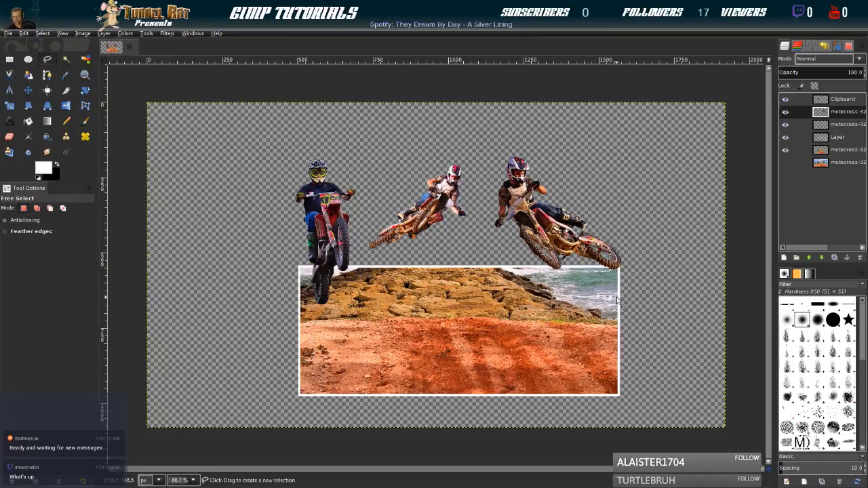
{"action": "left_click", "coordinate": [830, 137]}
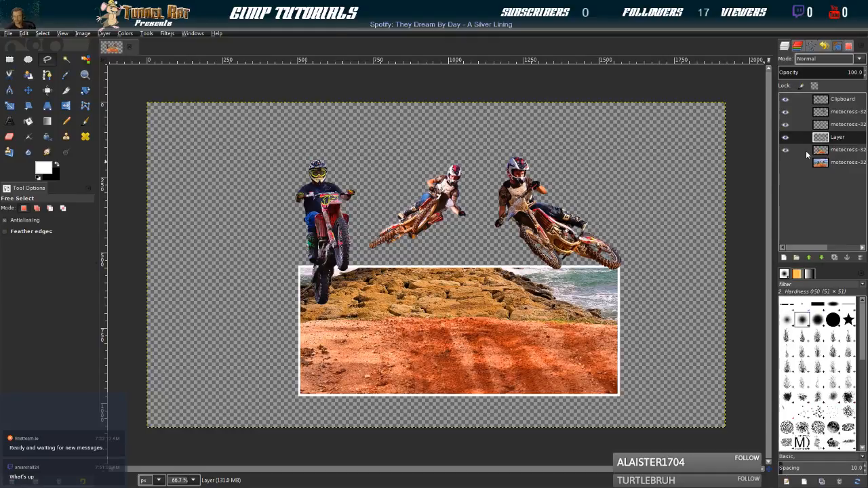
{"action": "left_click", "coordinate": [771, 222]}
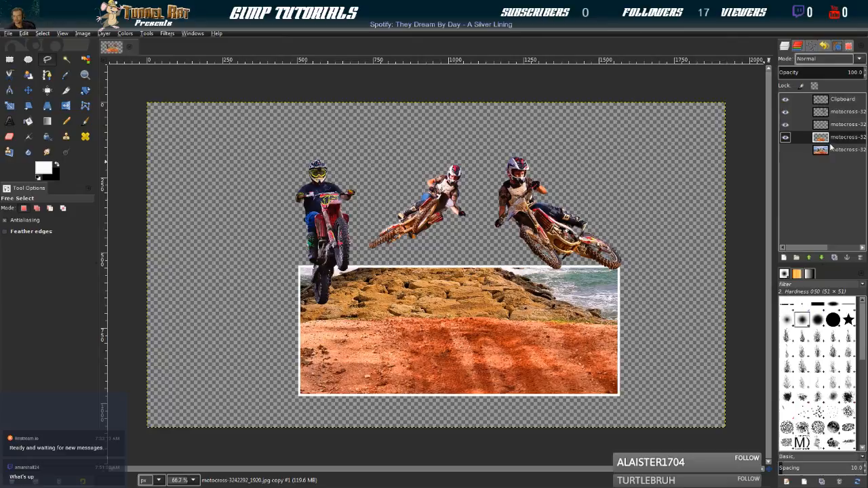
Merge the Clipboard layer and the other rider cutout layers down into the framed ground layer, leaving the original photo layer separate
{"action": "left_click", "coordinate": [788, 140]}
{"action": "left_click", "coordinate": [788, 140]}
{"action": "left_click", "coordinate": [788, 139]}
{"action": "left_click", "coordinate": [788, 139]}
{"action": "left_click", "coordinate": [822, 101]}
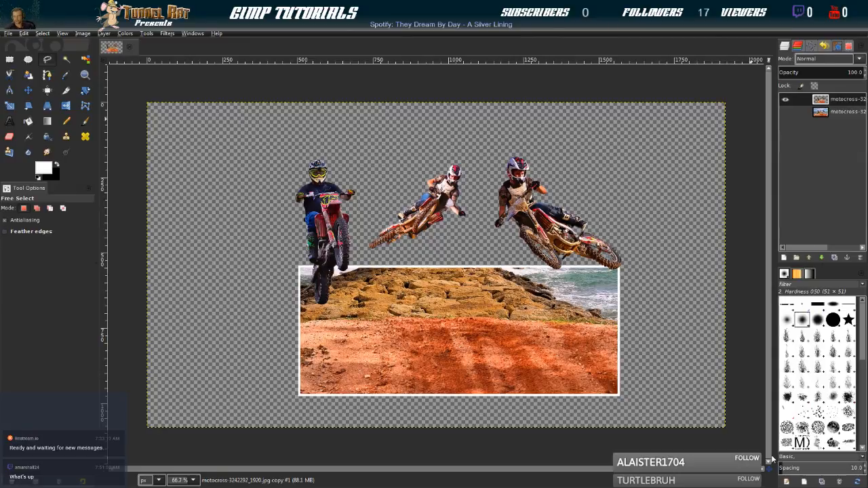
Save the project as Motocutout.xcf in the GIMP-Stuff folder
{"action": "left_click", "coordinate": [9, 33]}
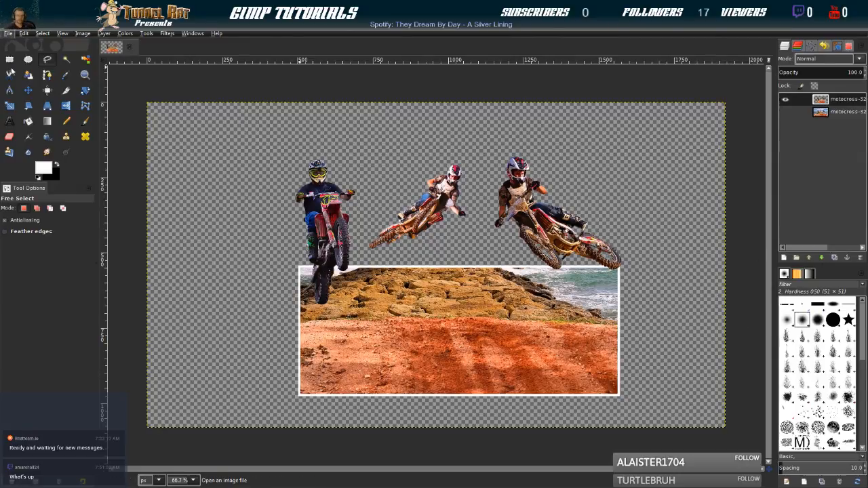
{"action": "left_click", "coordinate": [28, 137]}
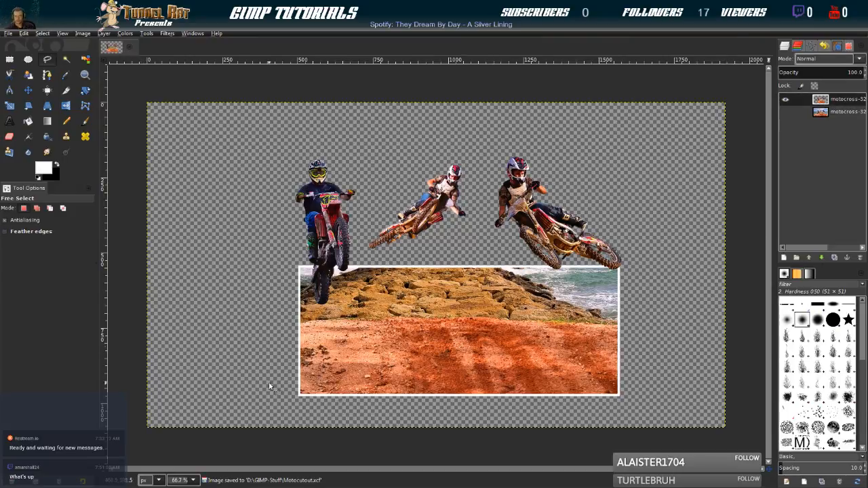
{"action": "left_click", "coordinate": [787, 113]}
{"action": "left_click", "coordinate": [788, 114]}
{"action": "left_click", "coordinate": [788, 113]}
{"action": "left_click", "coordinate": [788, 114]}
{"action": "left_click", "coordinate": [788, 113]}
{"action": "left_click", "coordinate": [787, 113]}
{"action": "left_click", "coordinate": [788, 113]}
{"action": "left_click", "coordinate": [787, 113]}
{"action": "left_click", "coordinate": [788, 113]}
{"action": "left_click", "coordinate": [787, 113]}
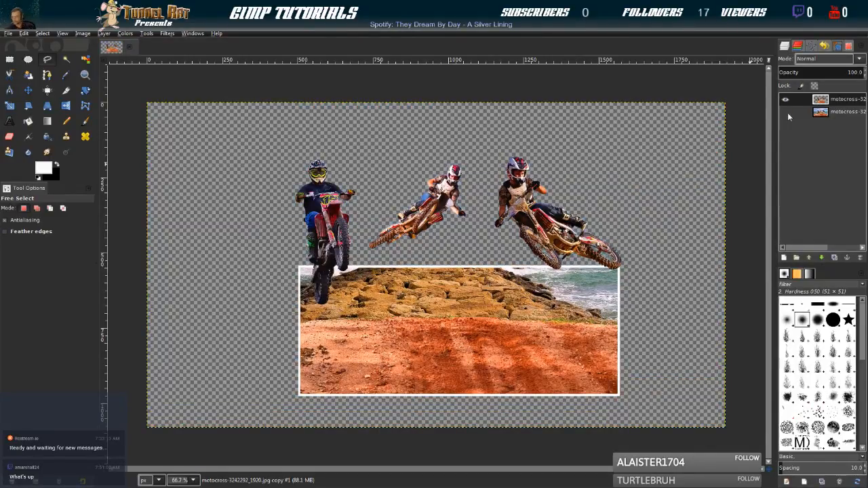
{"action": "left_click", "coordinate": [787, 113]}
{"action": "left_click", "coordinate": [788, 113]}
{"action": "left_click", "coordinate": [47, 105]}
{"action": "left_click", "coordinate": [453, 329]}
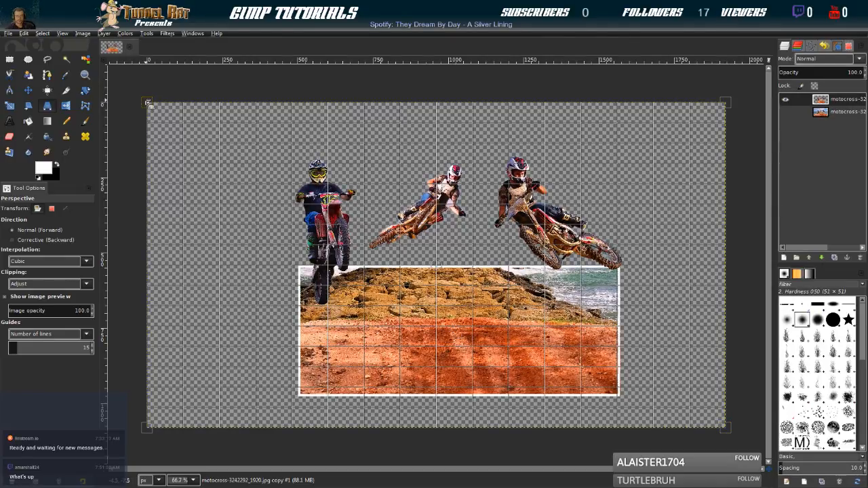
{"action": "left_click_drag", "start_coordinate": [148, 103], "coordinate": [184, 98]}
{"action": "left_click_drag", "start_coordinate": [725, 103], "coordinate": [686, 99]}
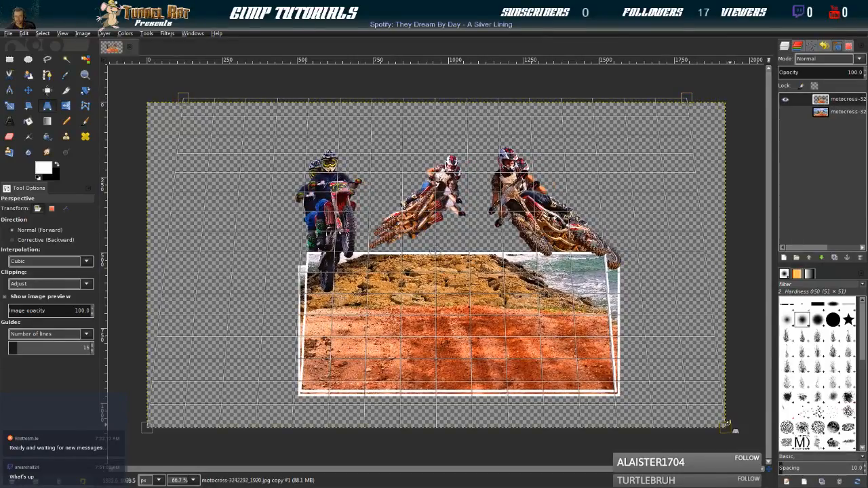
{"action": "left_click_drag", "start_coordinate": [732, 433], "coordinate": [759, 426]}
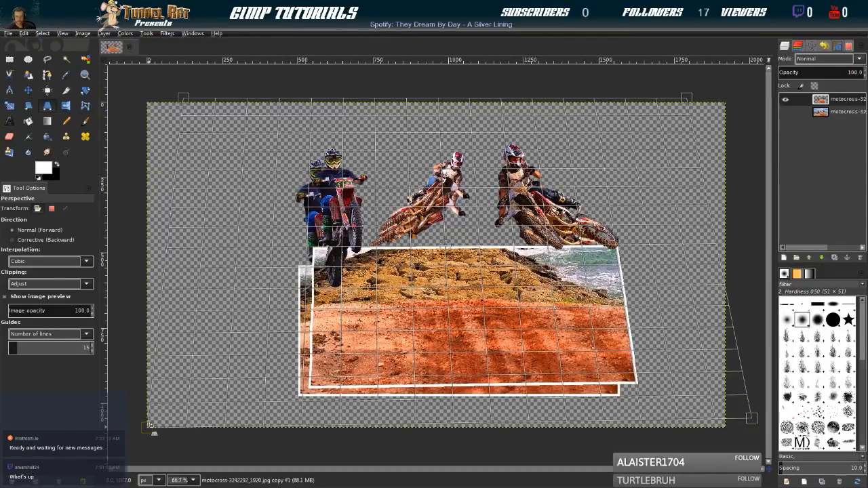
{"action": "left_click_drag", "start_coordinate": [145, 427], "coordinate": [106, 431]}
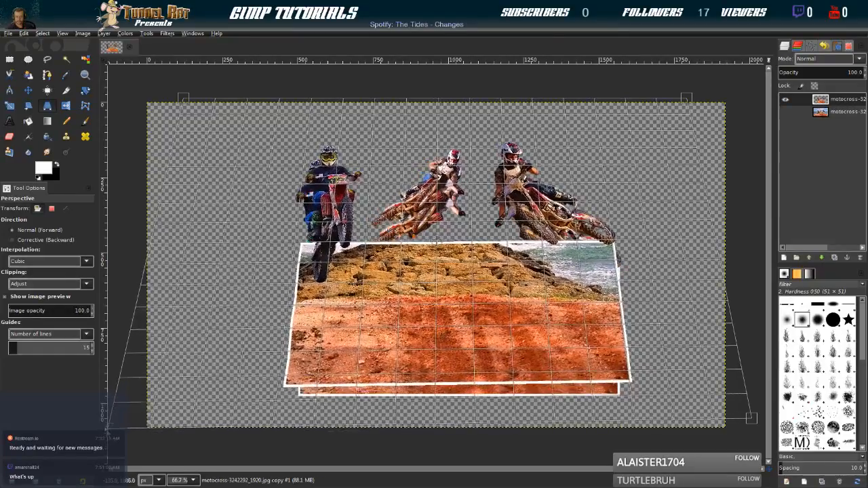
{"action": "left_click_drag", "start_coordinate": [752, 419], "coordinate": [760, 427]}
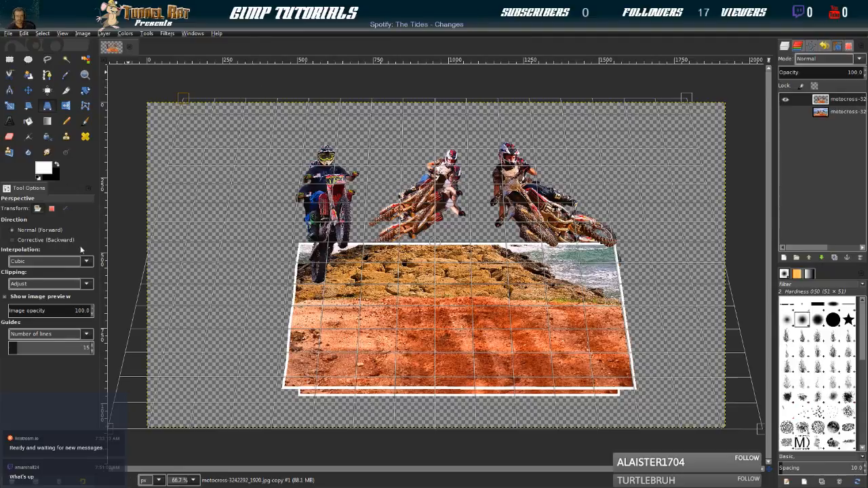
{"action": "key", "text": "Escape"}
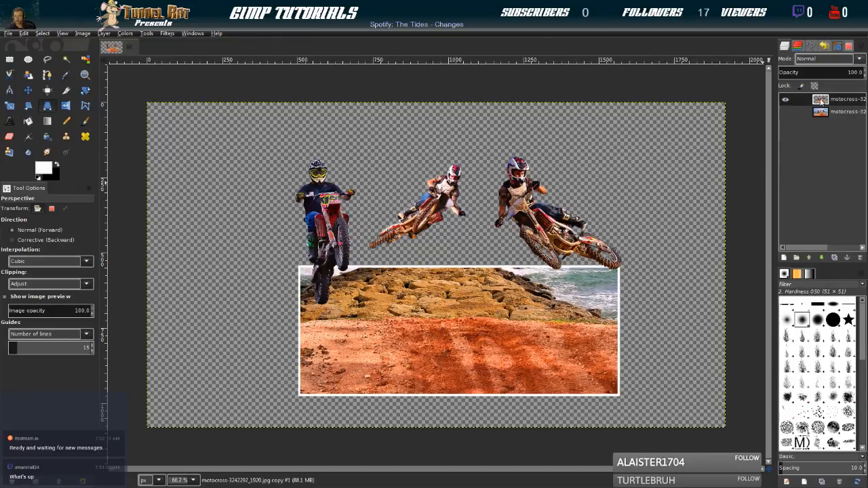
Select the merged layer's opaque content and apply a Perspective transform that spreads the lower corners outward and pulls the upper corners inward
{"action": "key", "text": "ctrl+z"}
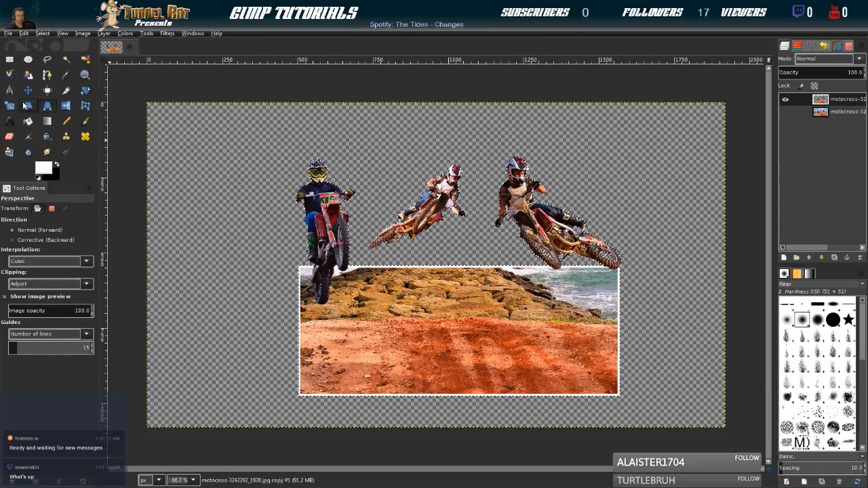
{"action": "left_click", "coordinate": [439, 324]}
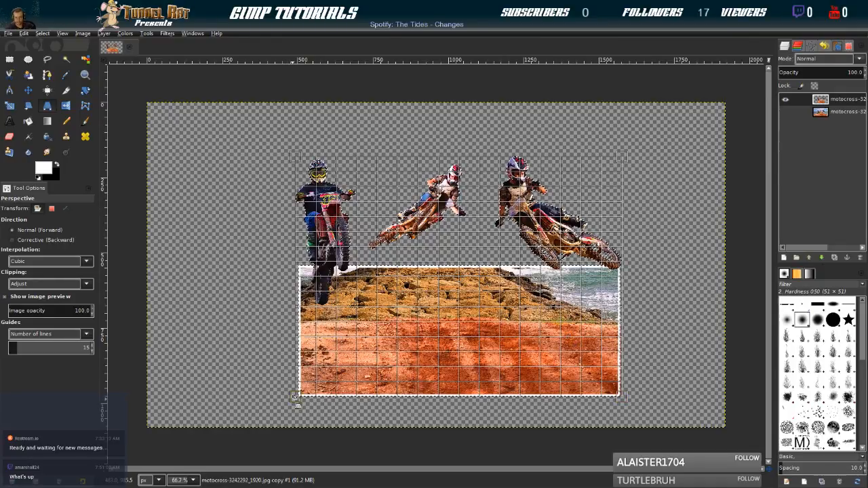
{"action": "mouse_move", "coordinate": [293, 397]}
{"action": "left_mouse_down"}
{"action": "mouse_move", "coordinate": [182, 415]}
{"action": "mouse_move", "coordinate": [286, 400]}
{"action": "left_mouse_up"}
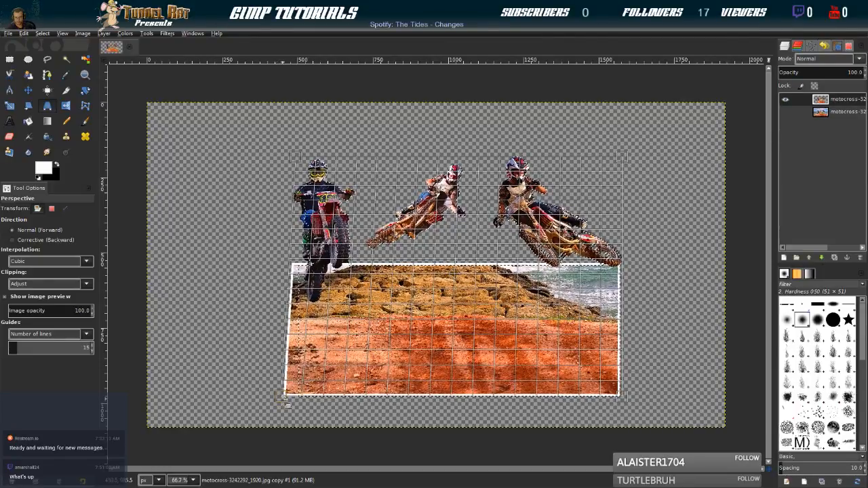
{"action": "left_click_drag", "start_coordinate": [629, 406], "coordinate": [646, 406]}
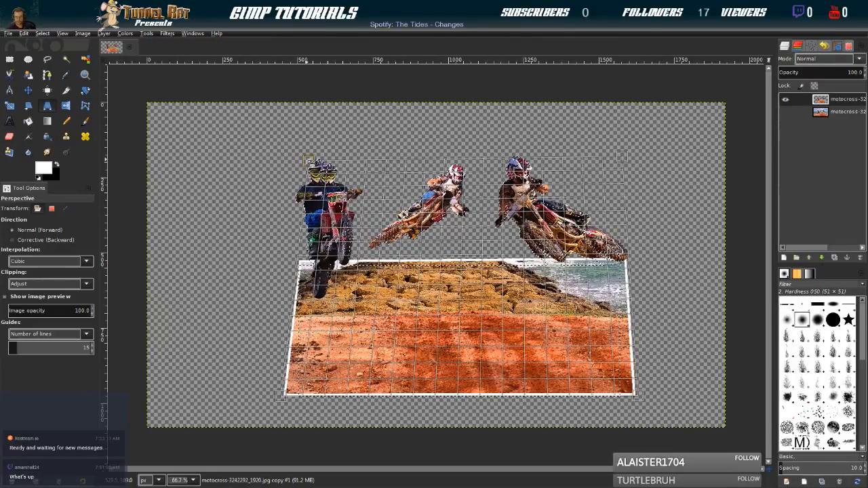
{"action": "left_click_drag", "start_coordinate": [622, 157], "coordinate": [610, 159]}
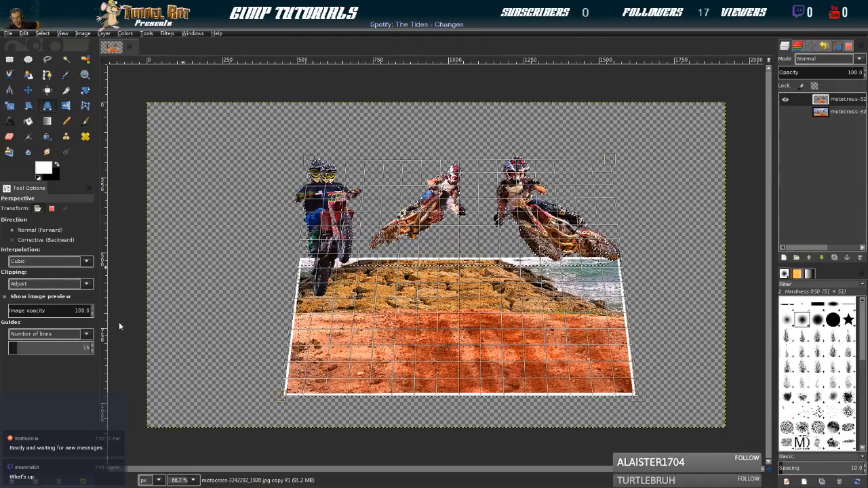
{"action": "key", "text": "Return"}
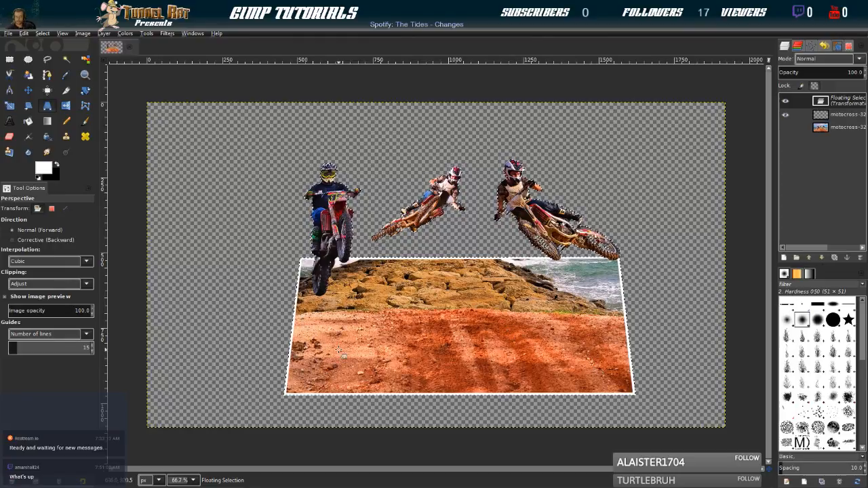
Undo and redo the perspective transform of the selected content
{"action": "left_click", "coordinate": [82, 107]}
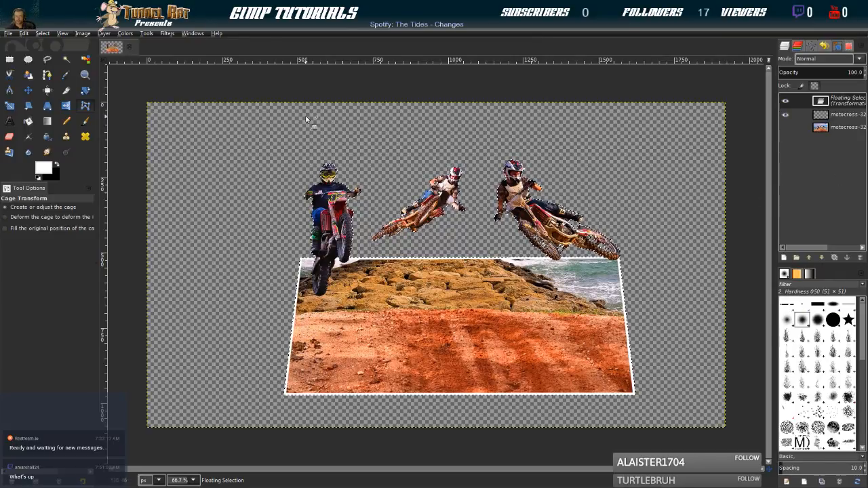
{"action": "left_click", "coordinate": [24, 32]}
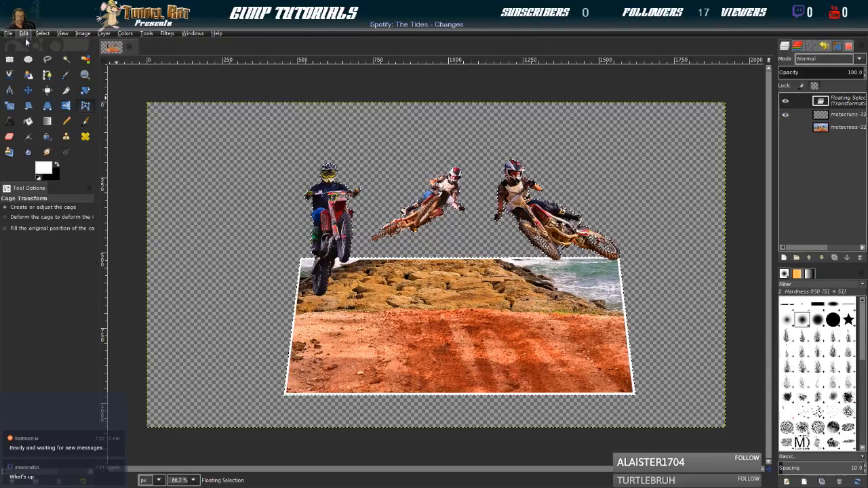
{"action": "left_click", "coordinate": [27, 46]}
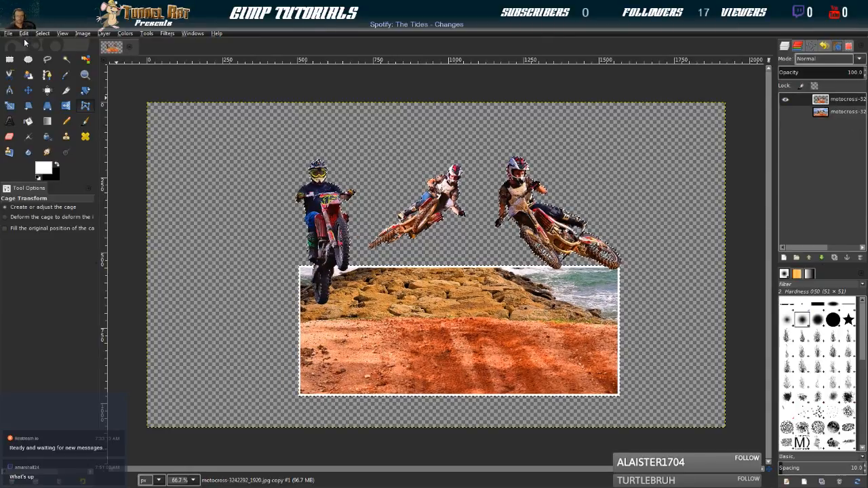
{"action": "left_click", "coordinate": [24, 33]}
{"action": "left_click", "coordinate": [27, 59]}
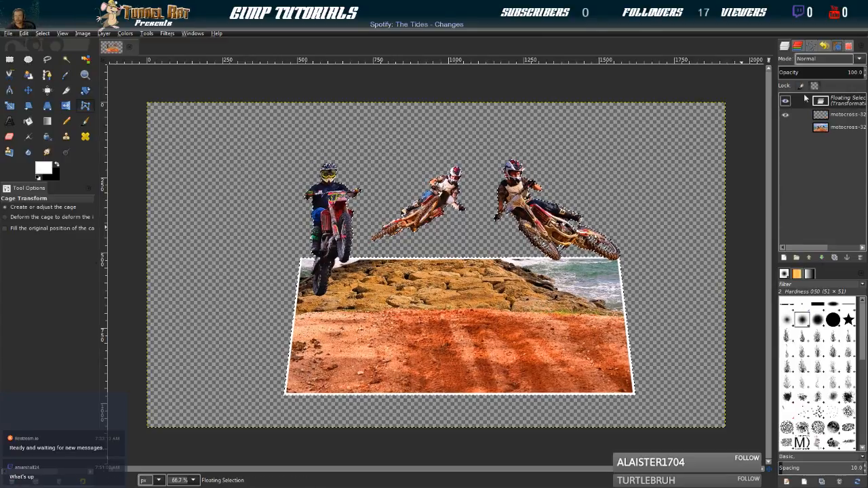
Convert the floating perspective selection into its own layer and expand that layer to the full image size
{"action": "left_click", "coordinate": [786, 258]}
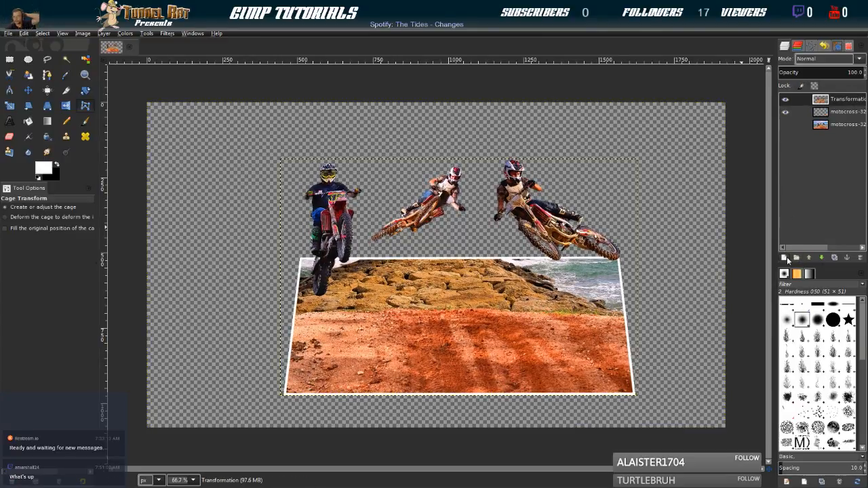
{"action": "left_click", "coordinate": [818, 116]}
{"action": "left_click", "coordinate": [787, 100]}
{"action": "left_click", "coordinate": [787, 100]}
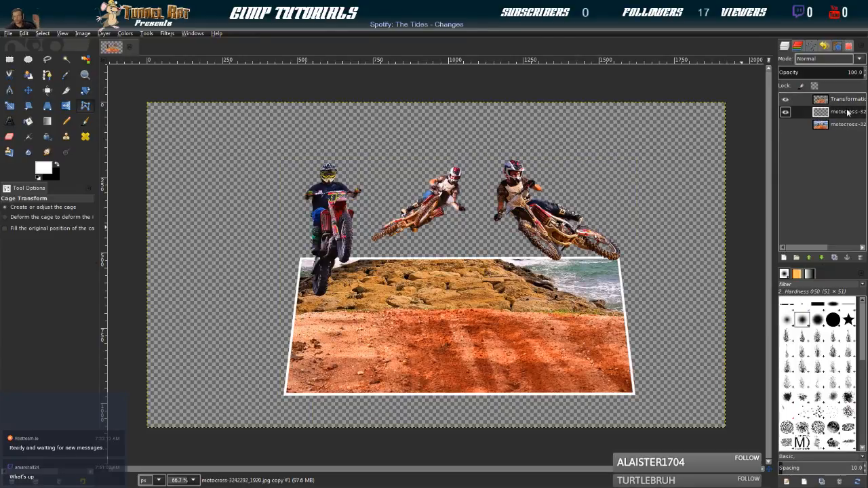
{"action": "left_click", "coordinate": [821, 100]}
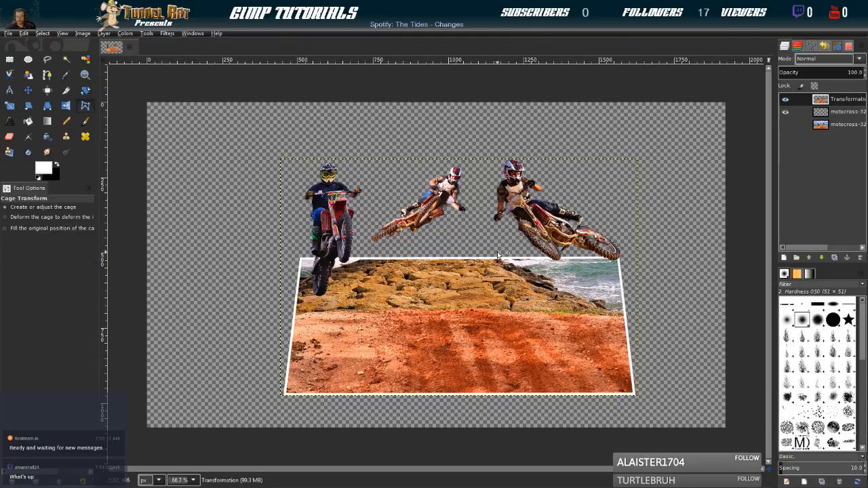
{"action": "left_click", "coordinate": [774, 229]}
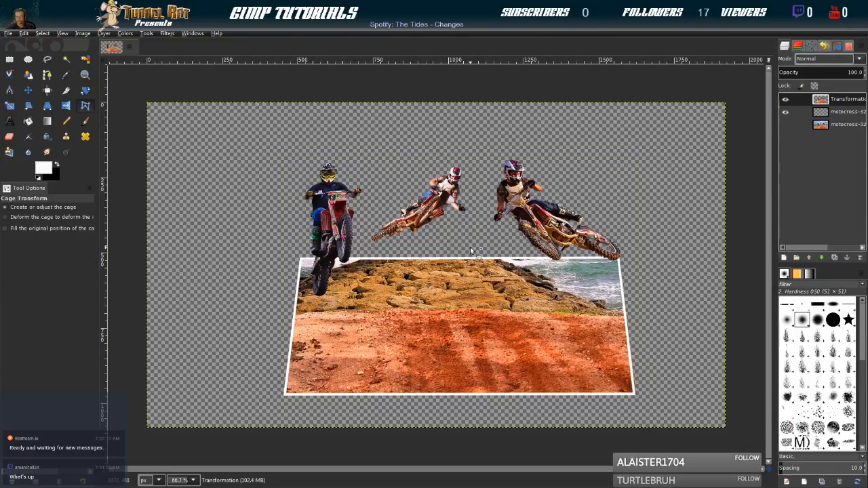
Make the original motocross photo layer visible beneath the perspective cutout
{"action": "left_click", "coordinate": [789, 126]}
{"action": "left_click", "coordinate": [789, 126]}
{"action": "left_click", "coordinate": [789, 126]}
{"action": "left_click", "coordinate": [789, 126]}
{"action": "left_click", "coordinate": [789, 126]}
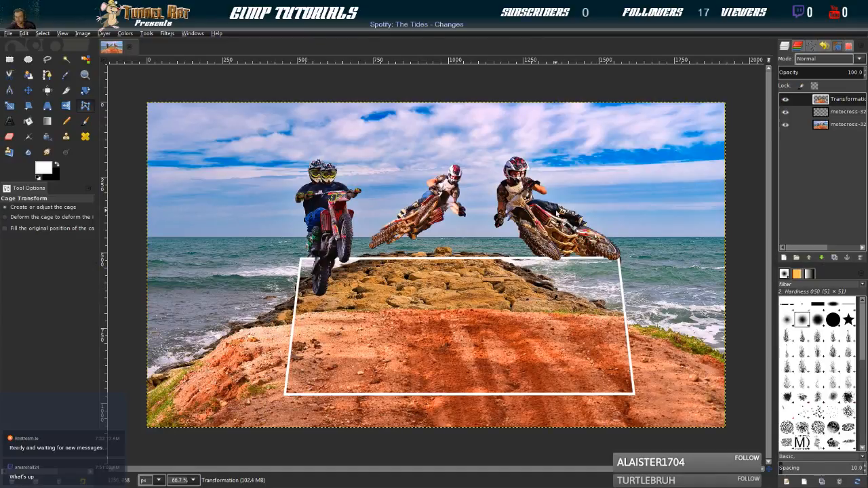
{"action": "left_click", "coordinate": [785, 125]}
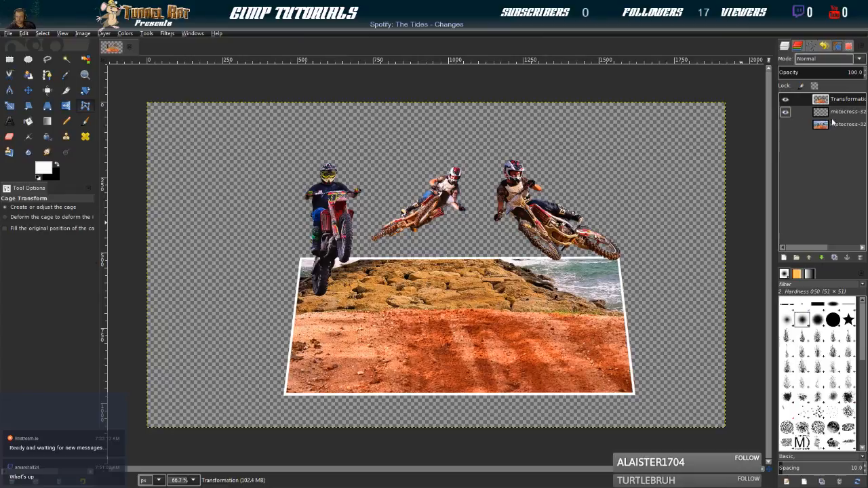
{"action": "left_click", "coordinate": [786, 124]}
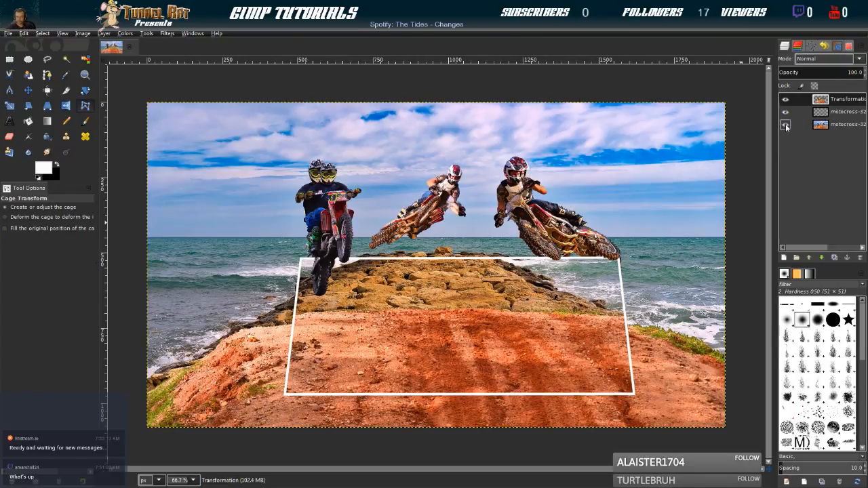
On the original photo layer, select an unfeathered full-width strip 324 px high starting at 650 px vertically, and clear everything outside it
{"action": "left_click", "coordinate": [10, 59]}
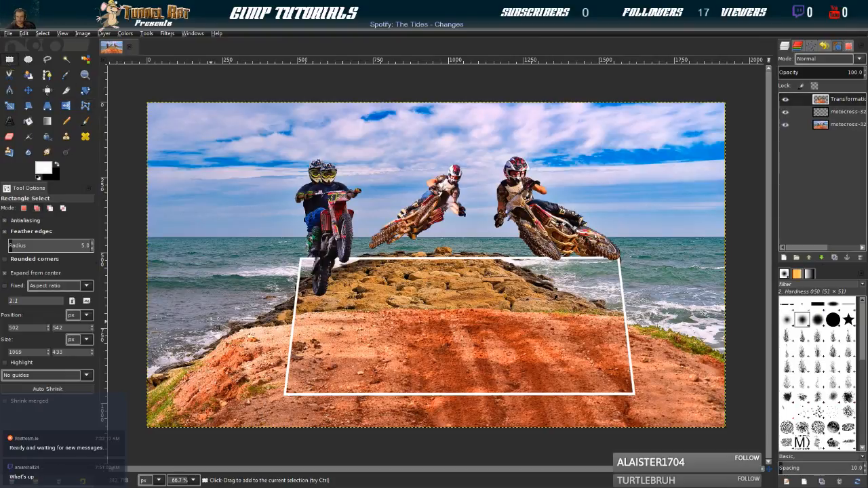
{"action": "left_click", "coordinate": [841, 126]}
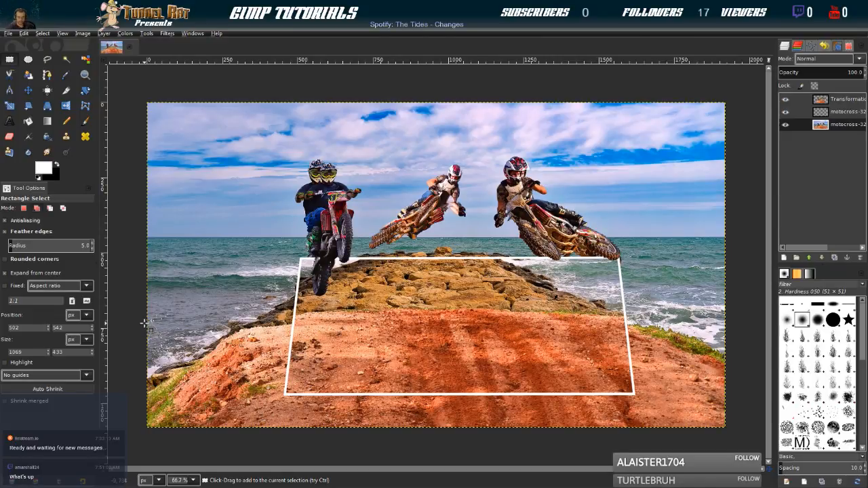
{"action": "left_click_drag", "start_coordinate": [145, 321], "coordinate": [744, 433]}
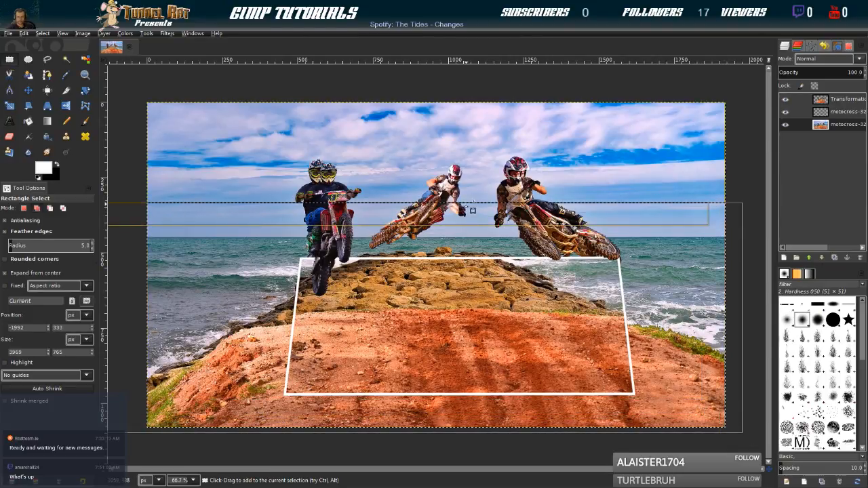
{"action": "left_click_drag", "start_coordinate": [467, 207], "coordinate": [462, 246]}
{"action": "left_click_drag", "start_coordinate": [420, 388], "coordinate": [418, 442]}
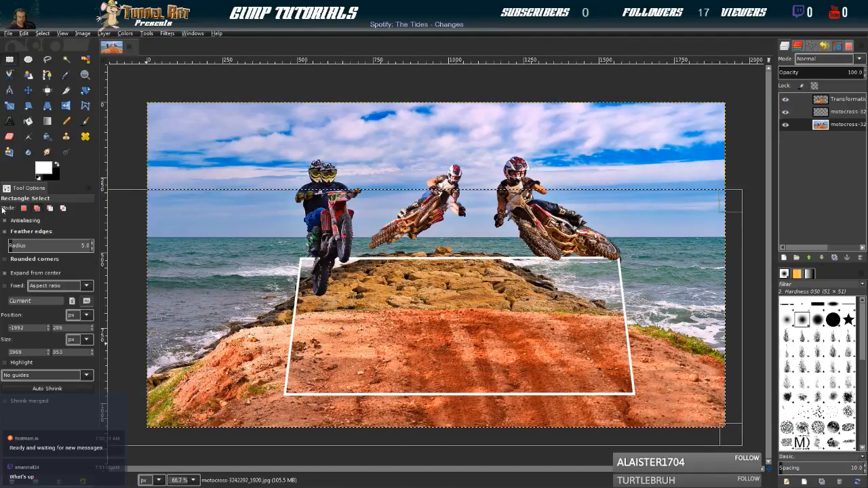
{"action": "left_click", "coordinate": [5, 235]}
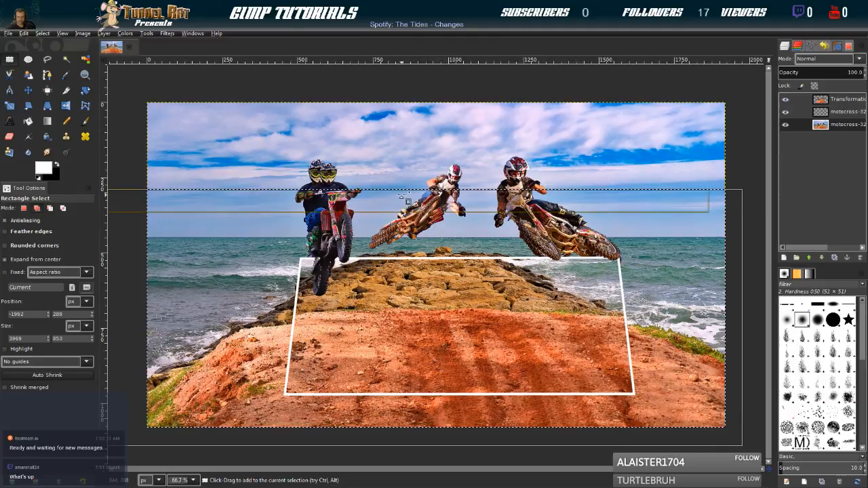
{"action": "left_click_drag", "start_coordinate": [434, 426], "coordinate": [434, 405]}
{"action": "left_click_drag", "start_coordinate": [402, 220], "coordinate": [401, 250]}
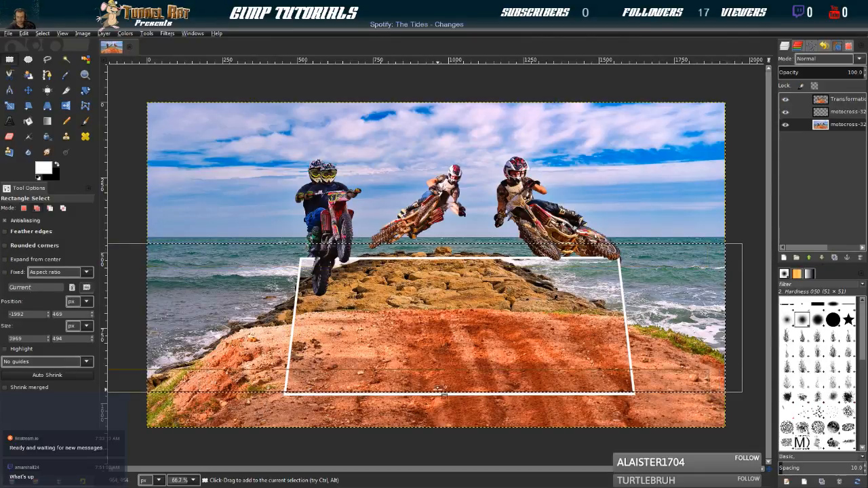
{"action": "left_click_drag", "start_coordinate": [438, 392], "coordinate": [438, 404]}
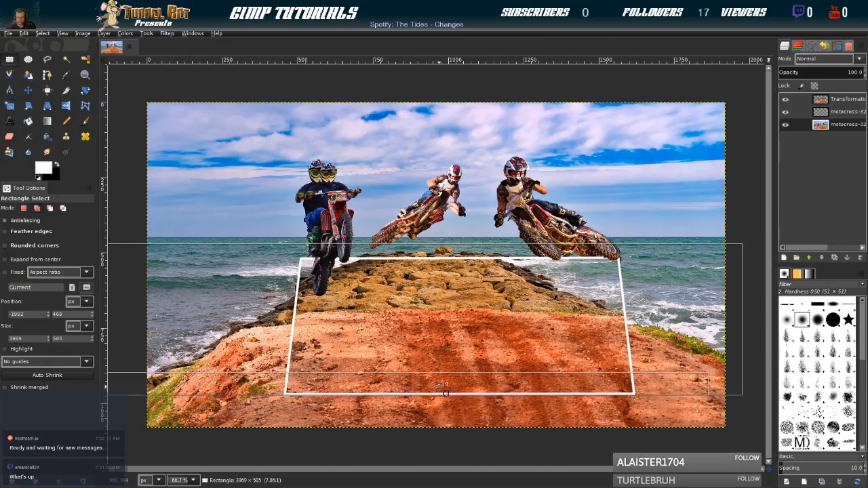
{"action": "left_click_drag", "start_coordinate": [446, 245], "coordinate": [445, 300]}
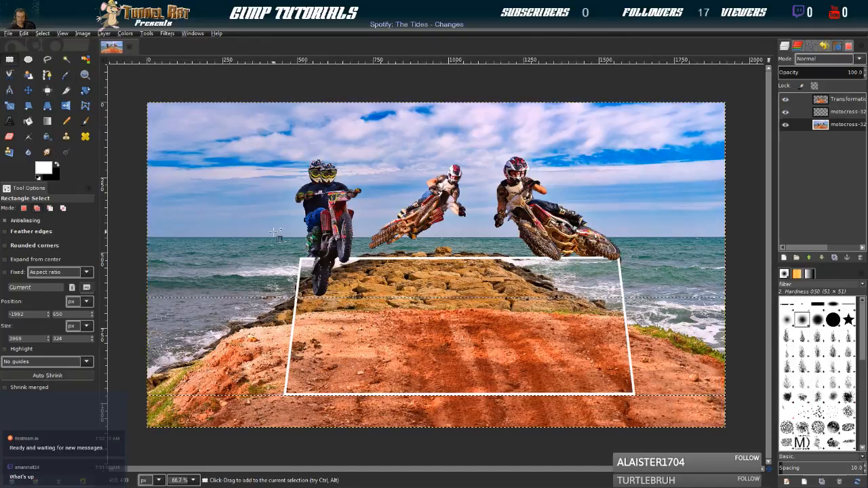
{"action": "key", "text": "Delete"}
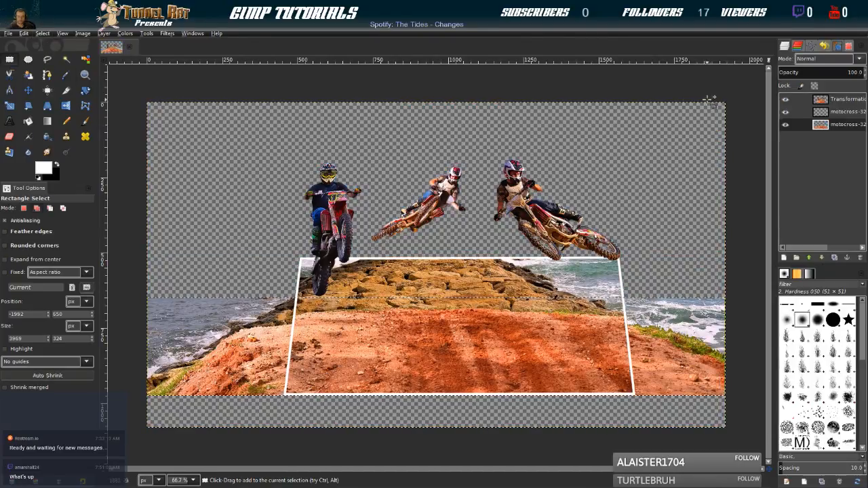
Undo the strip clearing on the original motocross photo layer and hide that layer beneath the perspective cutout
{"action": "left_click", "coordinate": [804, 124]}
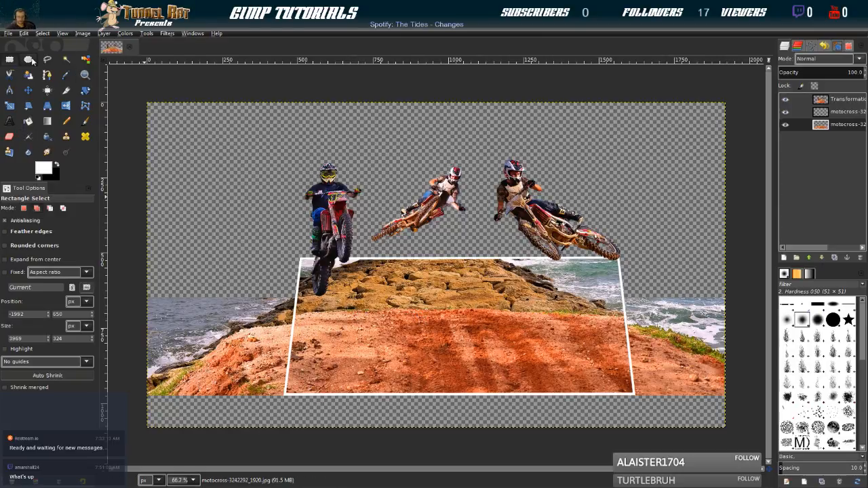
{"action": "key", "text": "ctrl+z"}
{"action": "key", "text": "ctrl+z"}
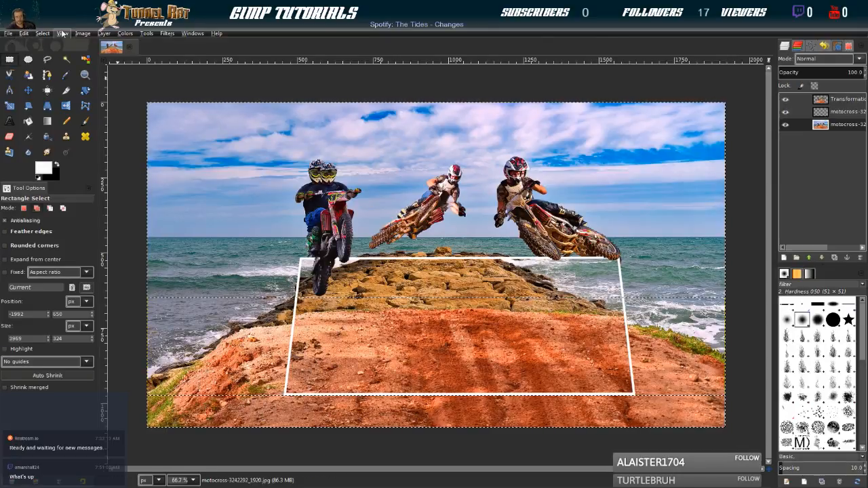
{"action": "left_click", "coordinate": [786, 125]}
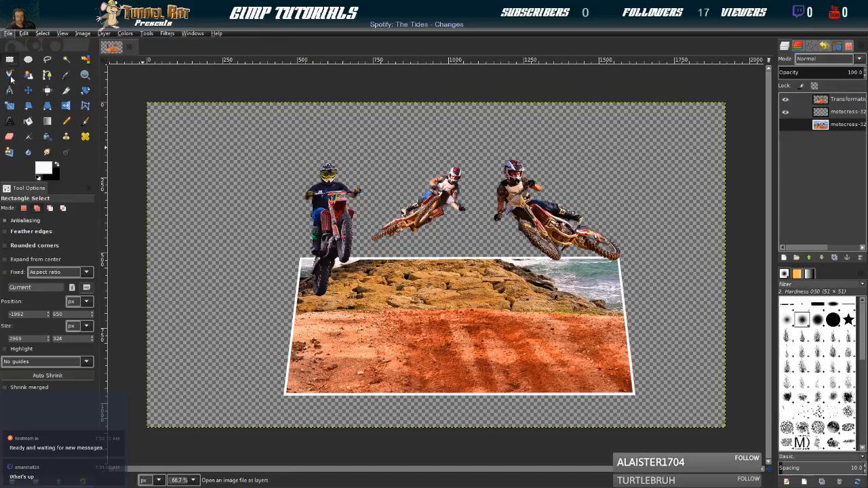
Export the perspective cutout as Motocutout.png and open the image woman-3424409_1920.jpg
{"action": "key", "text": "ctrl+s"}
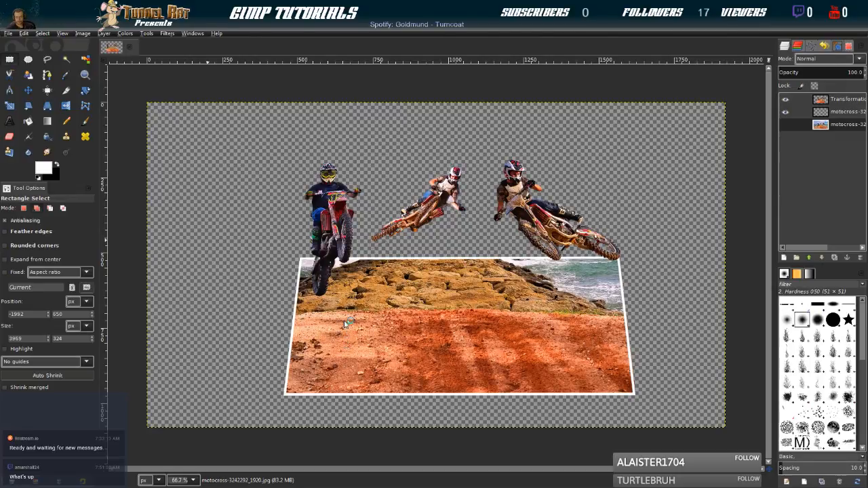
{"action": "left_click", "coordinate": [556, 389]}
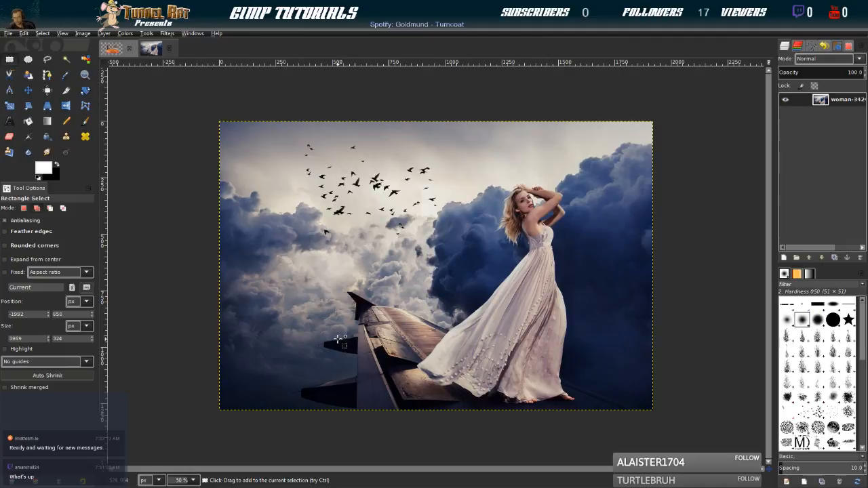
{"action": "left_click_drag", "start_coordinate": [345, 326], "coordinate": [577, 408]}
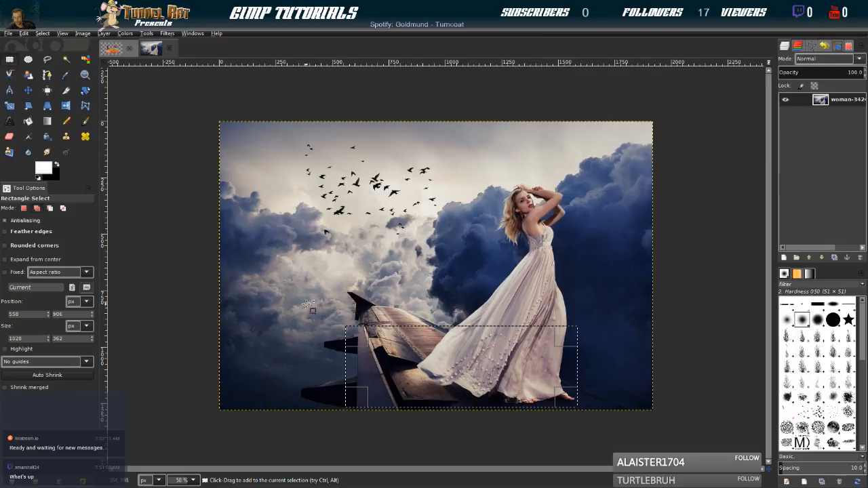
{"action": "left_click_drag", "start_coordinate": [274, 258], "coordinate": [616, 399]}
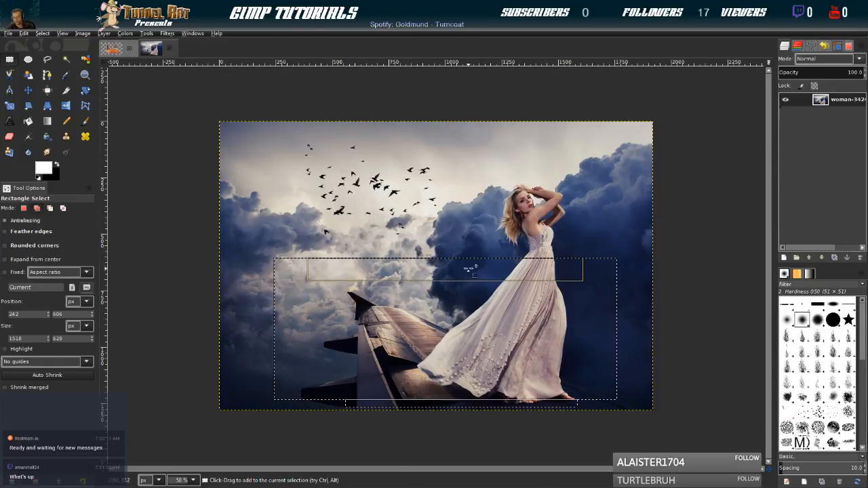
{"action": "left_click", "coordinate": [28, 90]}
{"action": "left_click", "coordinate": [47, 34]}
{"action": "left_click", "coordinate": [48, 57]}
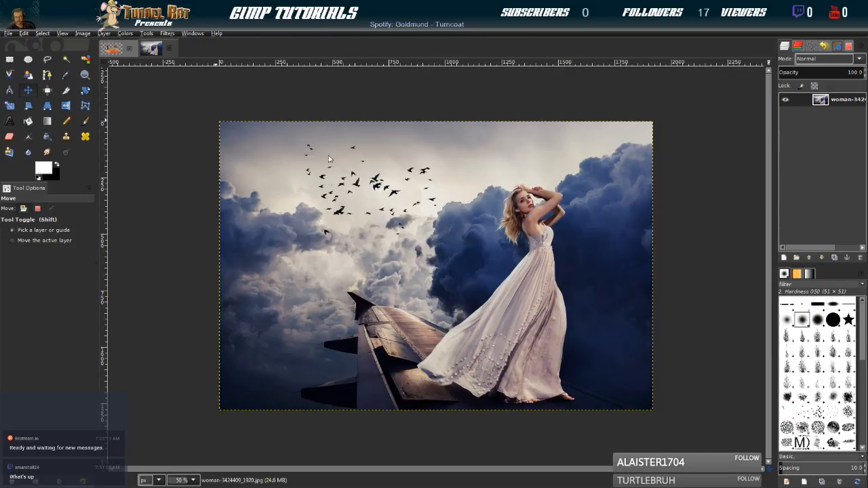
Add Motocutout.png as a layer above the woman photo and move it up and to the right
{"action": "left_click_drag", "start_coordinate": [327, 136], "coordinate": [328, 137]}
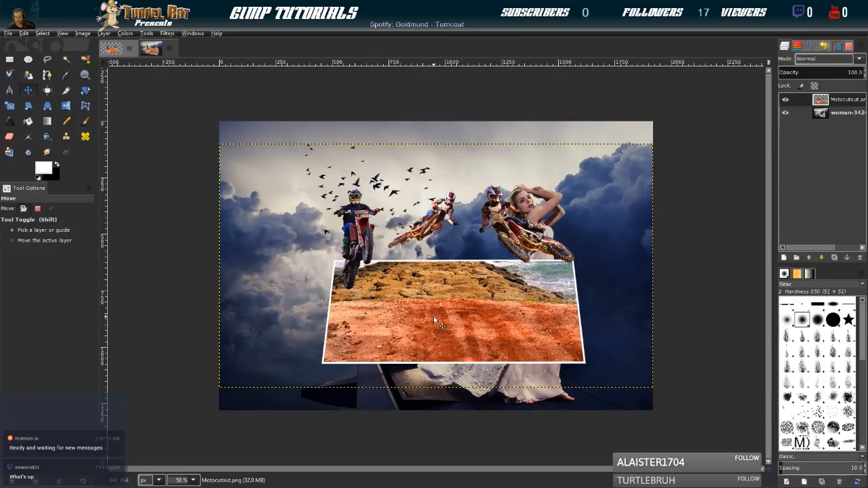
{"action": "left_click_drag", "start_coordinate": [463, 299], "coordinate": [550, 233]}
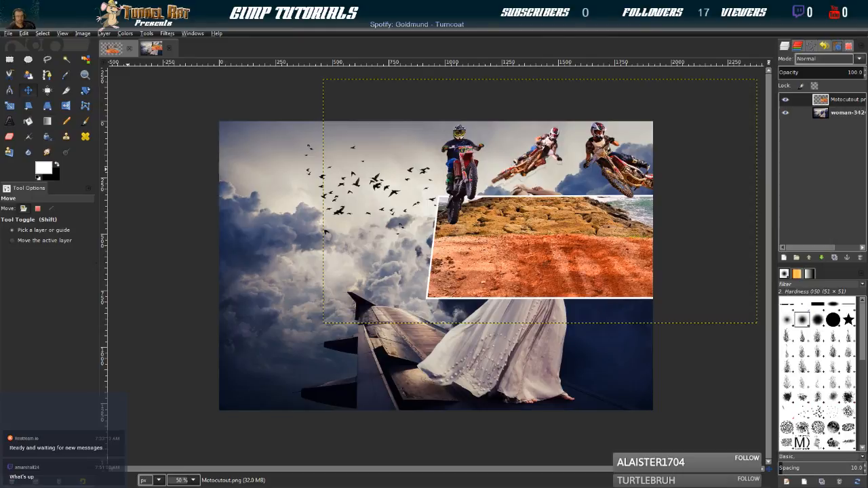
Scale the Motocutout layer down to a miniature and place it just above the woman's head and raised arms
{"action": "left_click", "coordinate": [10, 105]}
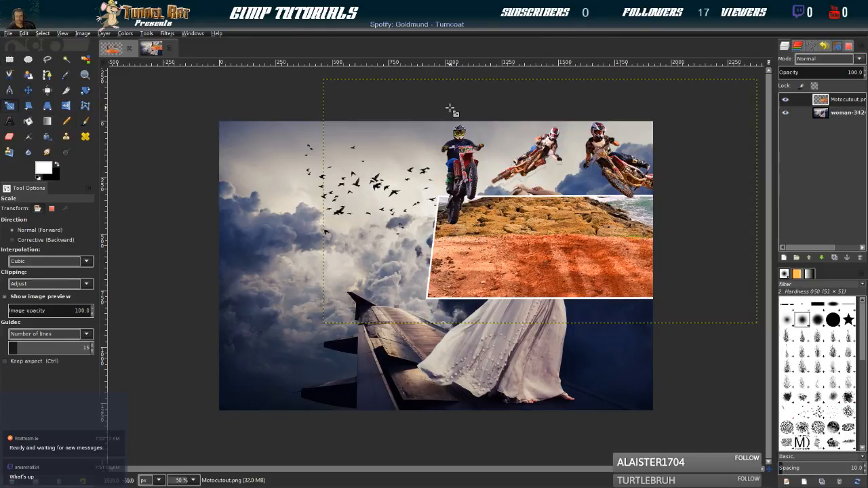
{"action": "left_click", "coordinate": [359, 101]}
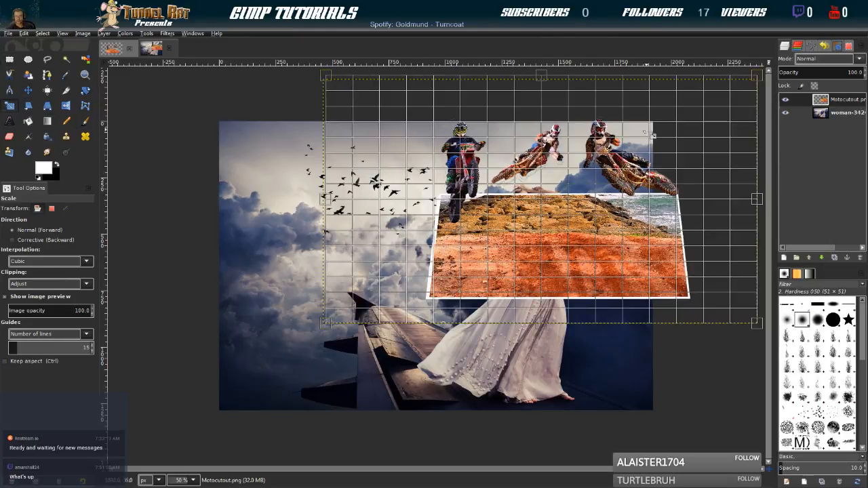
{"action": "left_click", "coordinate": [282, 174]}
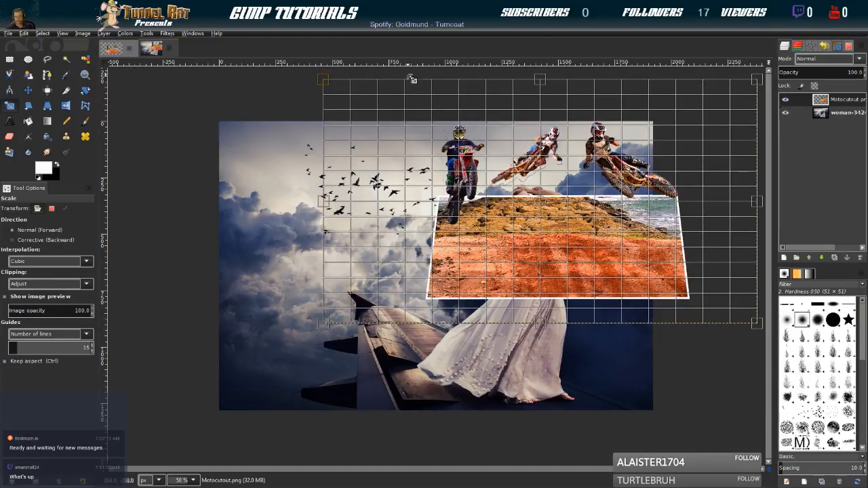
{"action": "left_click", "coordinate": [786, 101]}
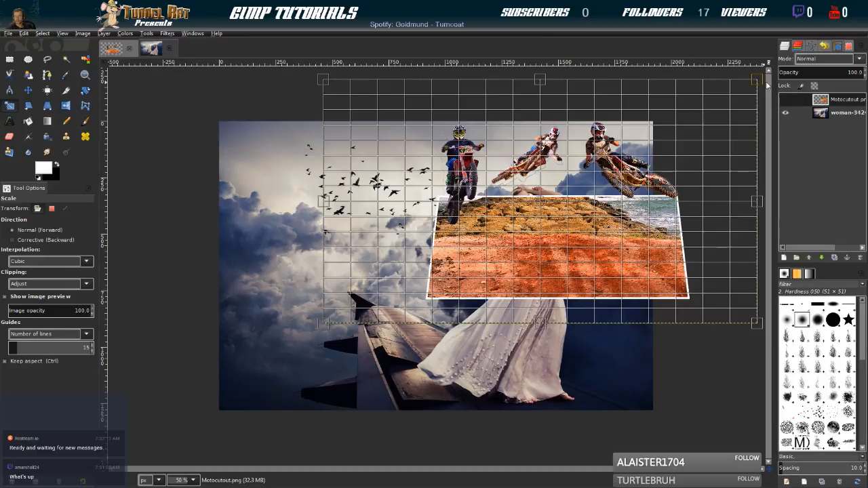
{"action": "left_click_drag", "start_coordinate": [757, 80], "coordinate": [463, 248]}
{"action": "left_click_drag", "start_coordinate": [394, 291], "coordinate": [538, 164]}
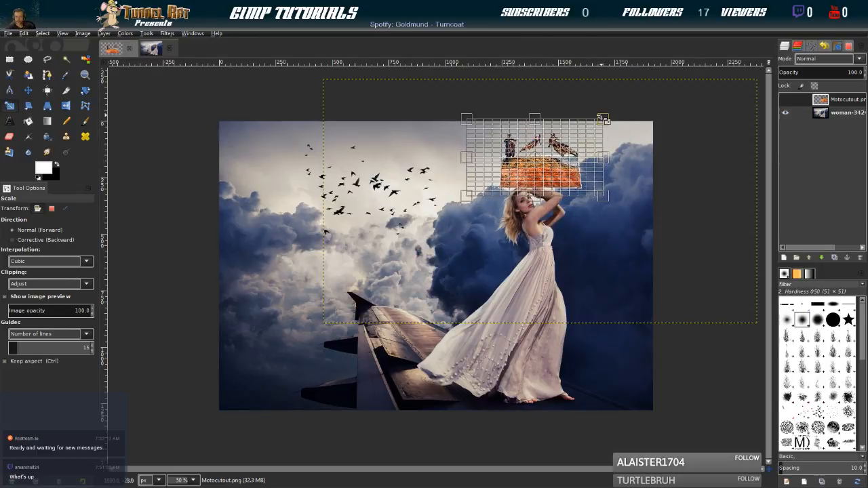
{"action": "left_click_drag", "start_coordinate": [603, 120], "coordinate": [534, 160]}
{"action": "left_click_drag", "start_coordinate": [500, 185], "coordinate": [518, 179]}
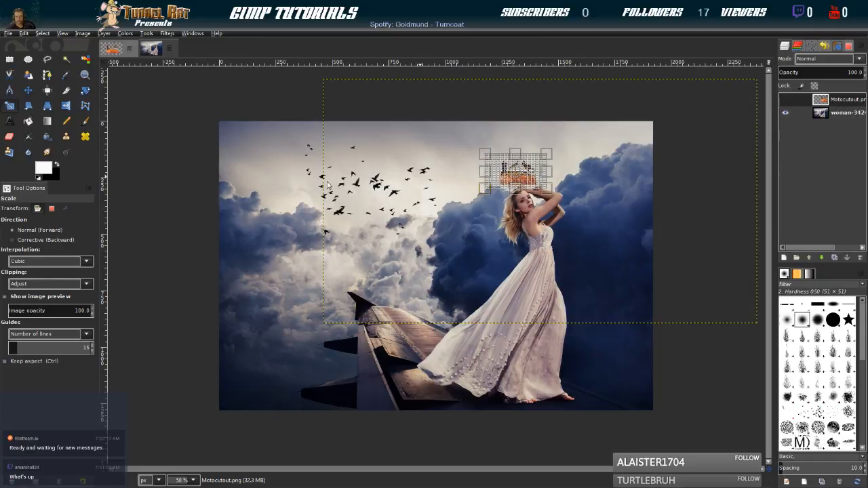
{"action": "key", "text": "Return"}
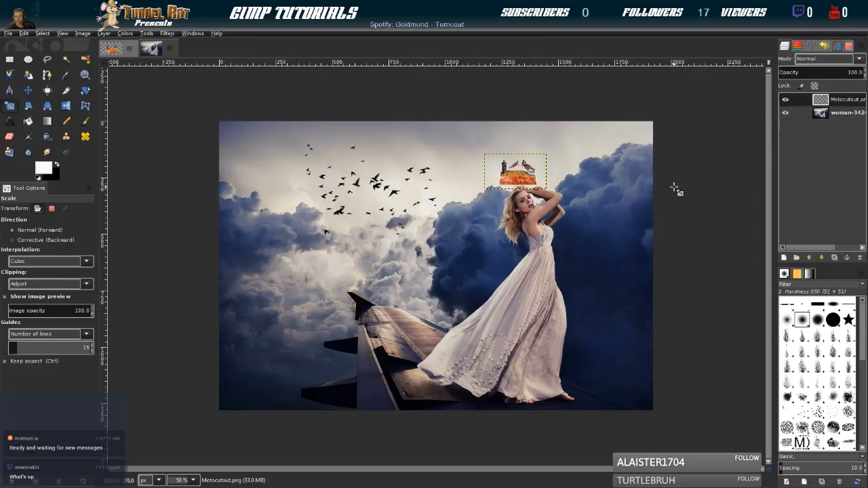
{"action": "left_click", "coordinate": [834, 115]}
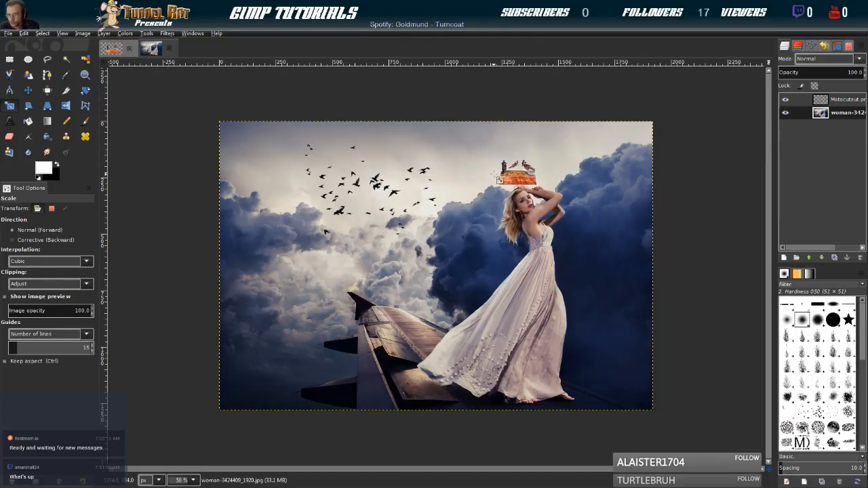
{"action": "left_click", "coordinate": [520, 182]}
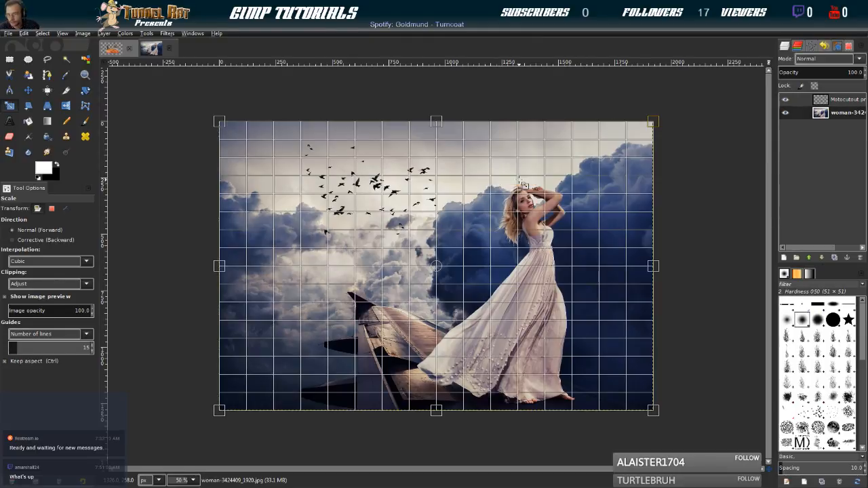
{"action": "key", "text": "Escape"}
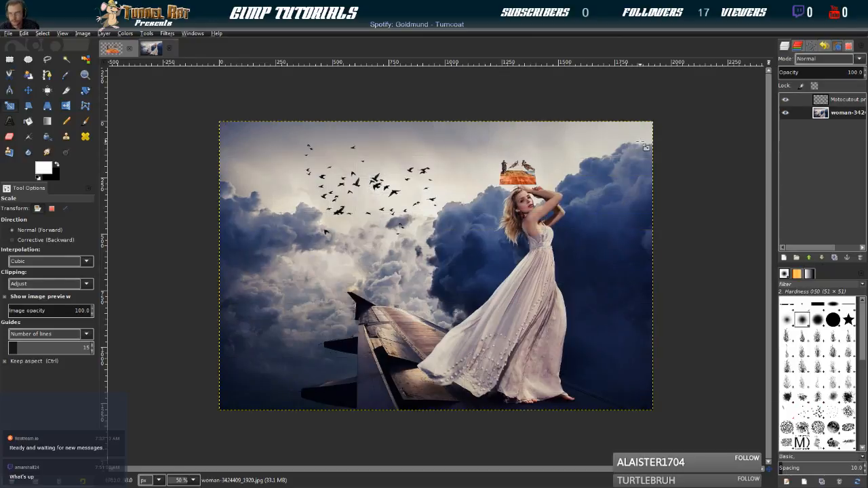
Scale the Motocutout layer down further and move it onto the airplane wing beside the woman's dress
{"action": "left_click", "coordinate": [817, 99]}
{"action": "left_click", "coordinate": [525, 170]}
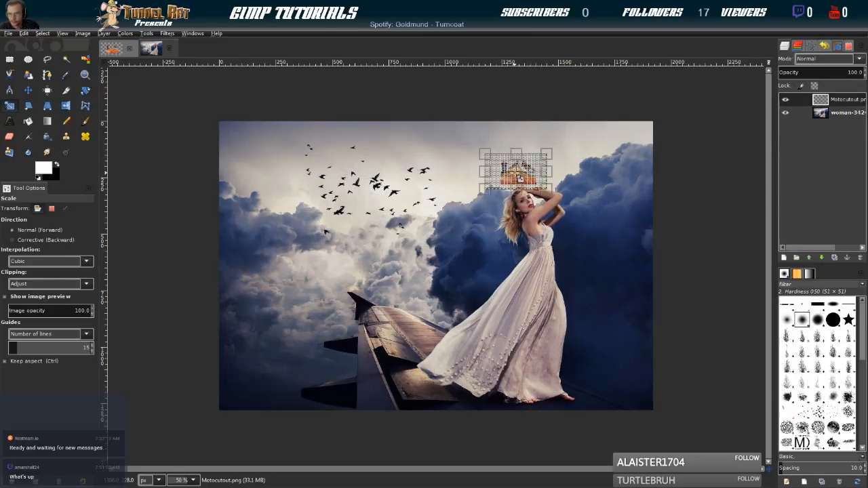
{"action": "left_click_drag", "start_coordinate": [487, 155], "coordinate": [501, 163]}
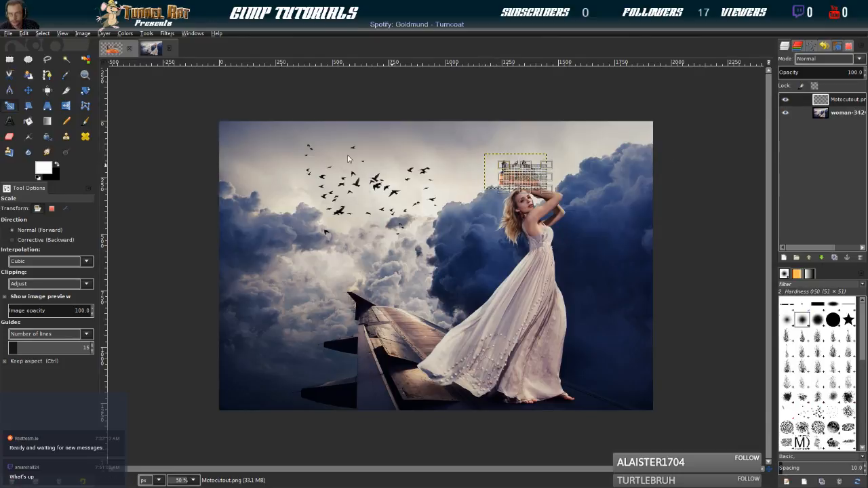
{"action": "key", "text": "Return"}
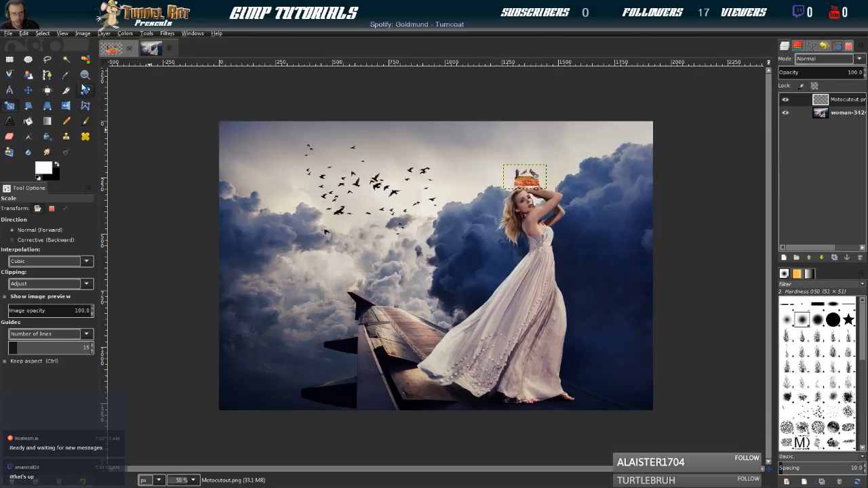
{"action": "left_click", "coordinate": [28, 90]}
{"action": "left_click_drag", "start_coordinate": [528, 184], "coordinate": [426, 338]}
Close the woman composite image and discard its changes
{"action": "left_click", "coordinate": [828, 112]}
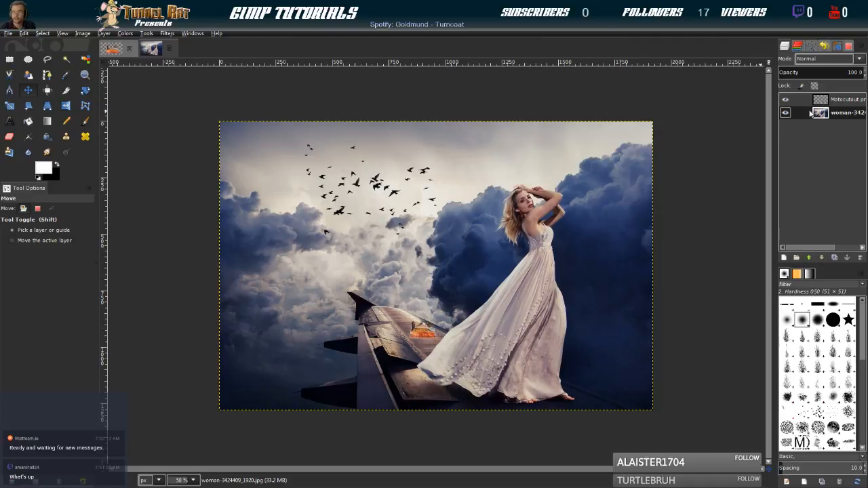
{"action": "key", "text": "ctrl+w"}
{"action": "left_click", "coordinate": [445, 308]}
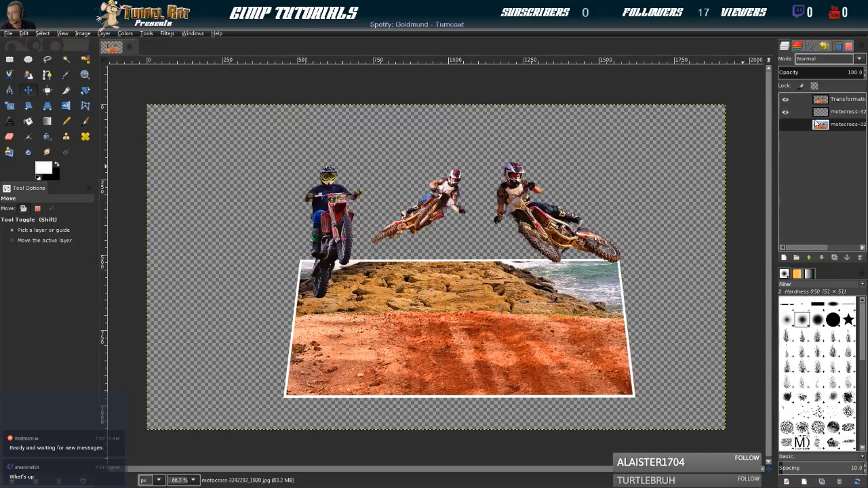
Check what the motocross copy layer between the Transformation layer and the original photo contributes, and delete it
{"action": "left_click", "coordinate": [821, 112]}
{"action": "left_click", "coordinate": [786, 114]}
{"action": "left_click", "coordinate": [786, 114]}
{"action": "left_click", "coordinate": [786, 113], "text": "shift"}
{"action": "left_click", "coordinate": [786, 113]}
{"action": "left_click", "coordinate": [786, 114]}
{"action": "left_click", "coordinate": [786, 100]}
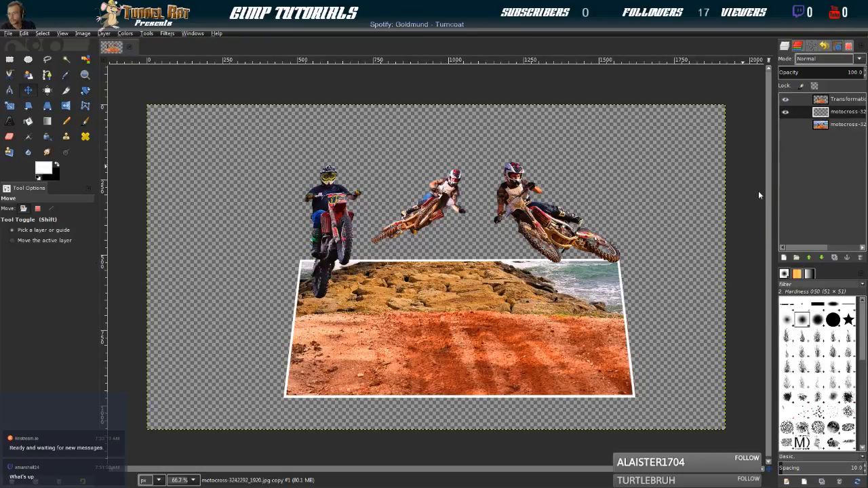
{"action": "key", "text": "Delete"}
Try a drop shadow on the Transformation layer over a new white background layer, and undo both
{"action": "left_click", "coordinate": [826, 98]}
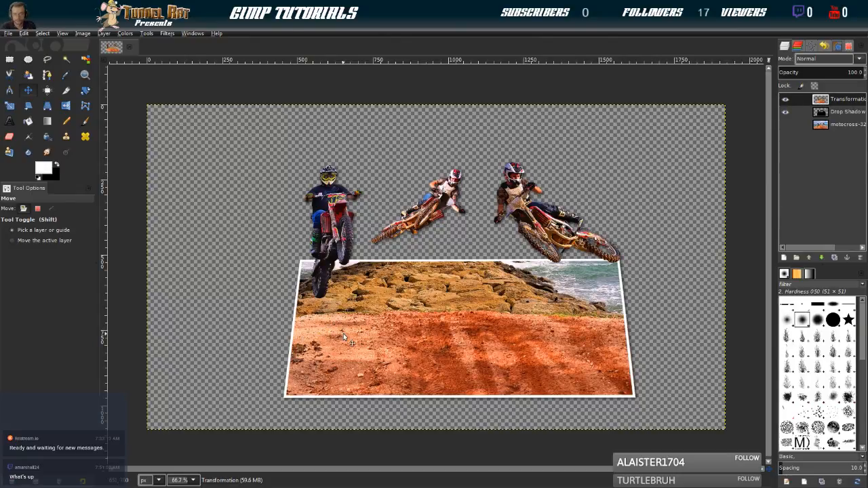
{"action": "left_click", "coordinate": [827, 128]}
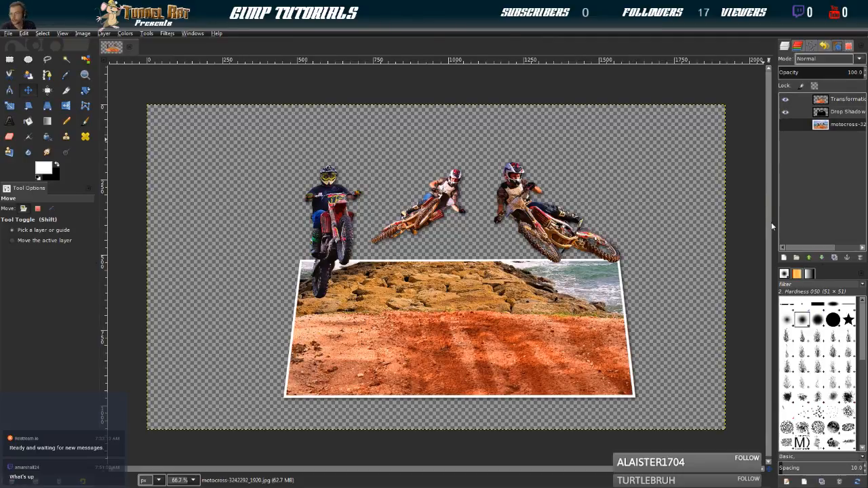
{"action": "left_click", "coordinate": [784, 258], "text": "shift"}
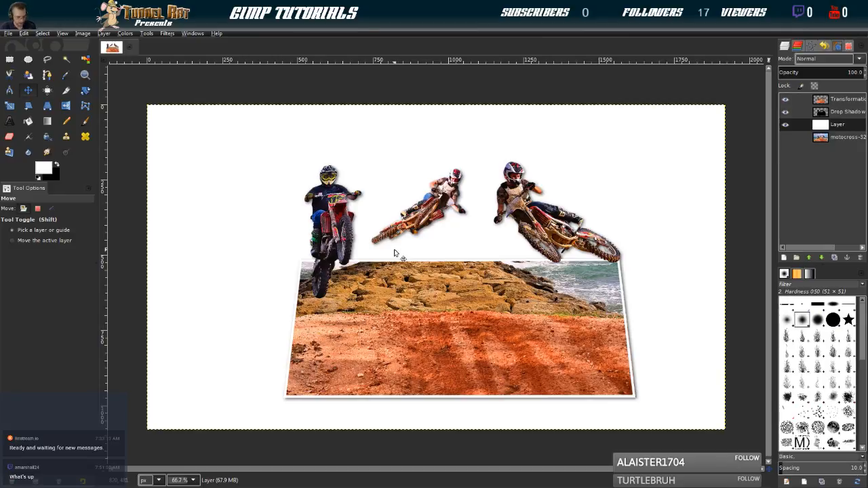
{"action": "key", "text": "ctrl+z"}
{"action": "key", "text": "ctrl+z"}
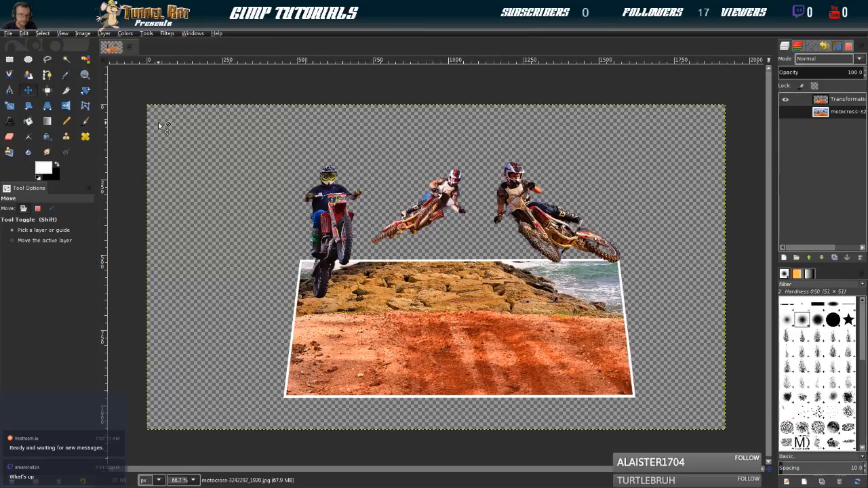
Duplicate the Transformation layer and place the copy directly beneath the original Transformation layer
{"action": "left_click", "coordinate": [825, 100]}
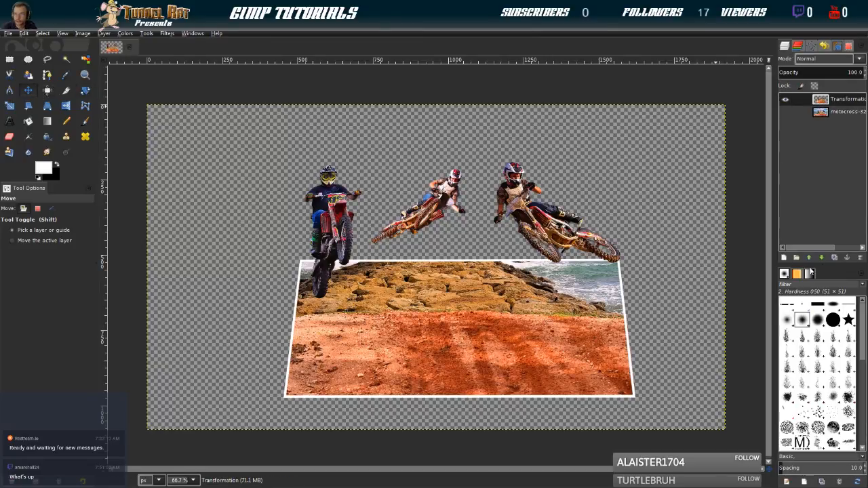
{"action": "left_click", "coordinate": [833, 259]}
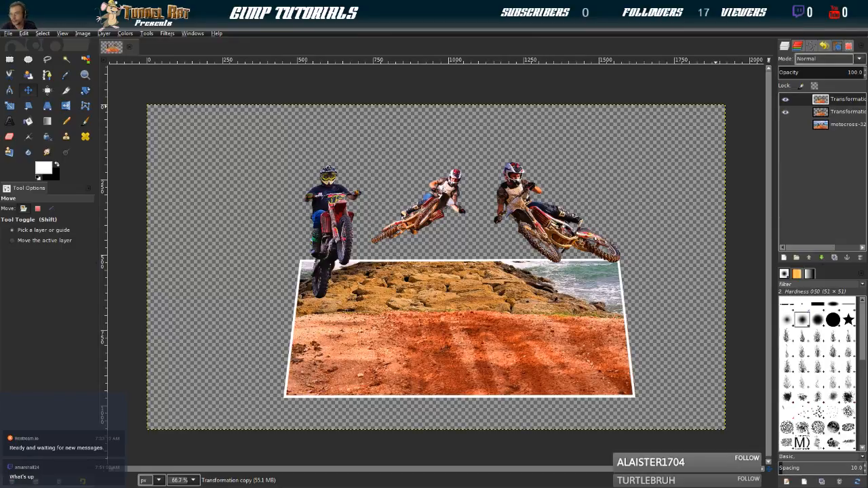
{"action": "left_click_drag", "start_coordinate": [824, 102], "coordinate": [826, 117]}
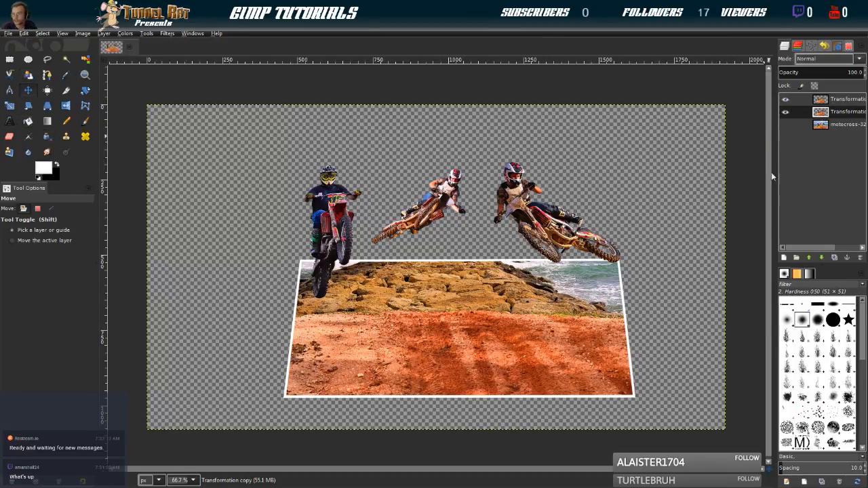
Select a slightly enlarged outline of the Transformation copy's content and fill the whole selection with black
{"action": "left_click", "coordinate": [768, 391]}
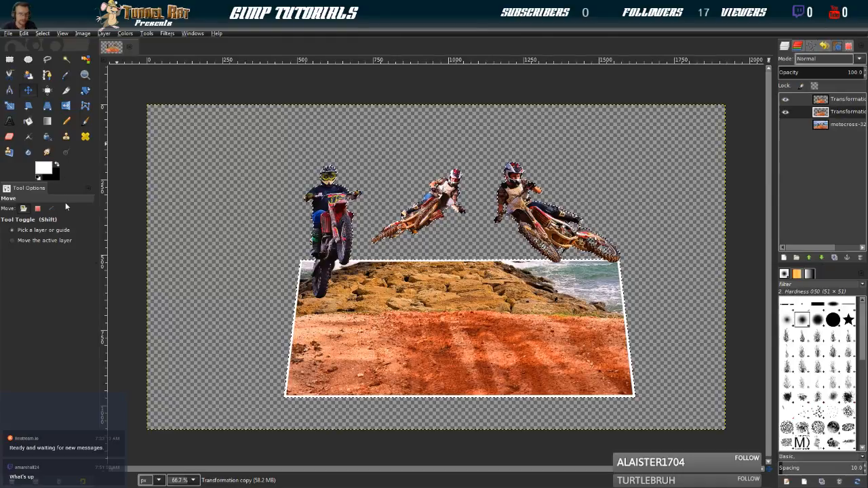
{"action": "left_click", "coordinate": [57, 165]}
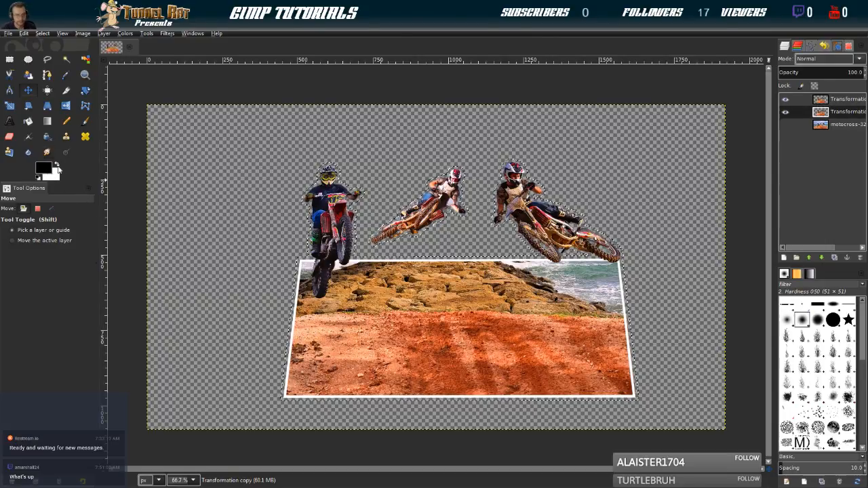
{"action": "left_click", "coordinate": [25, 122]}
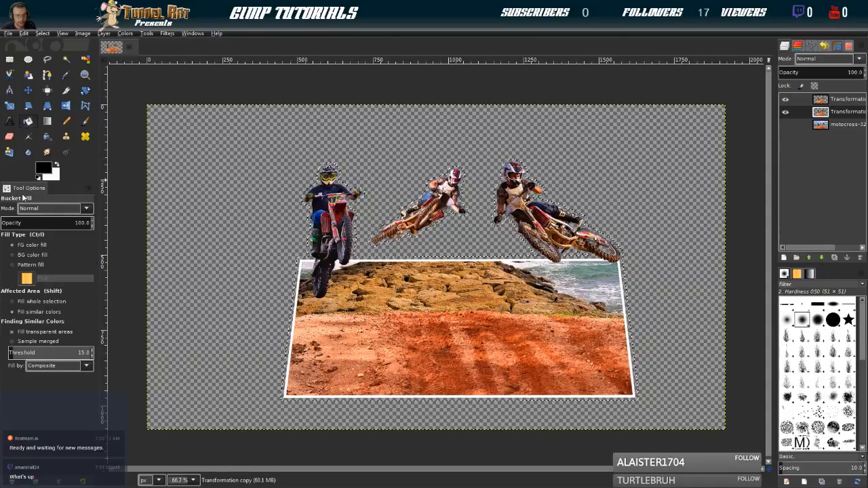
{"action": "left_click", "coordinate": [26, 301]}
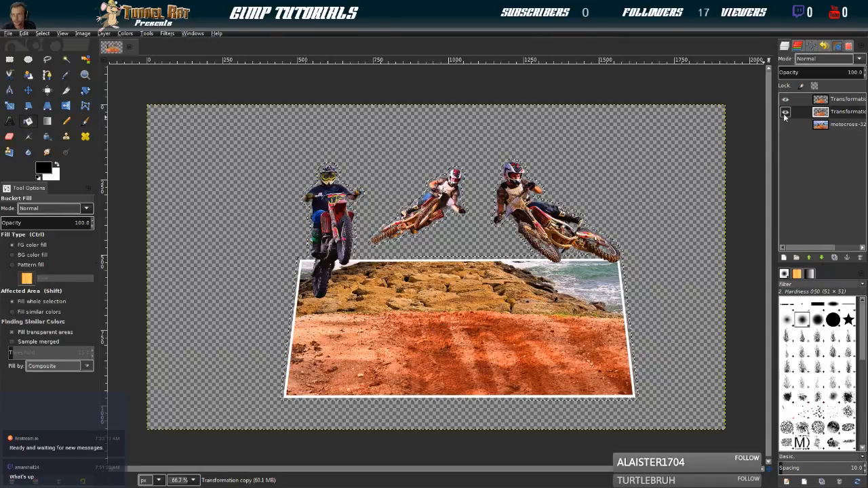
{"action": "left_click", "coordinate": [435, 363]}
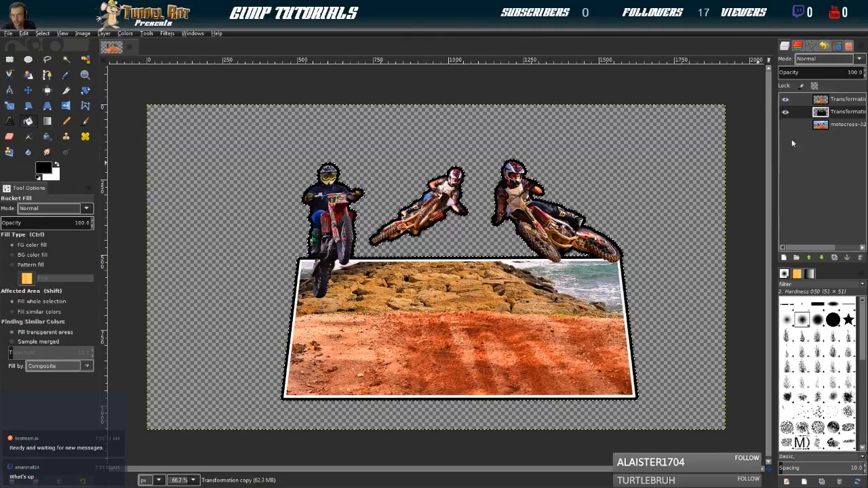
{"action": "left_click", "coordinate": [785, 100]}
{"action": "left_click", "coordinate": [785, 99]}
{"action": "left_click", "coordinate": [786, 100]}
{"action": "left_click", "coordinate": [785, 99]}
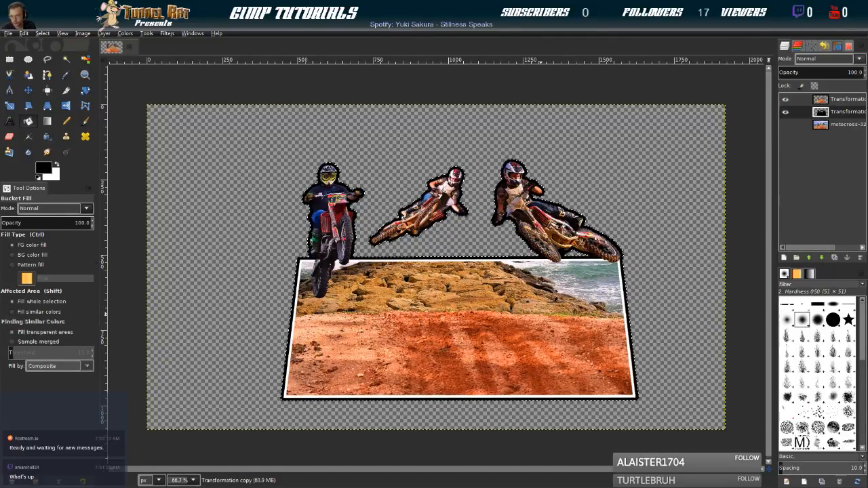
Blur the black Transformation copy into a soft shadow and set the layer's opacity to 65.4
{"action": "left_click", "coordinate": [683, 354]}
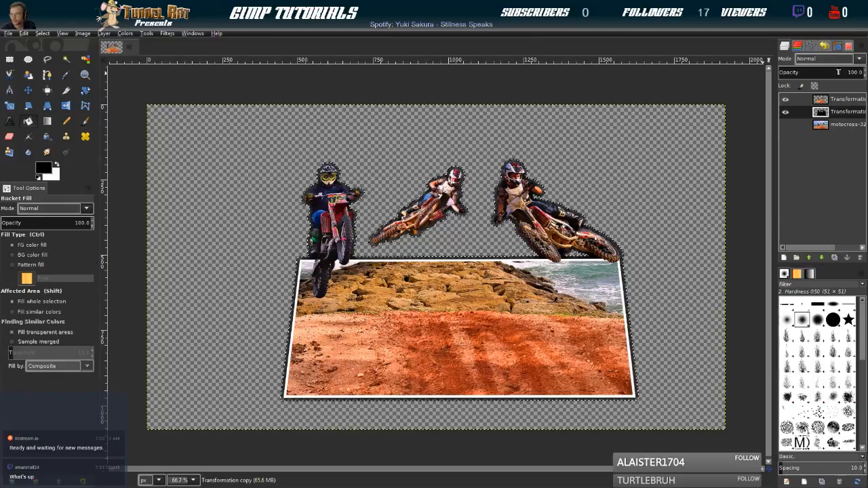
{"action": "left_click", "coordinate": [839, 72]}
{"action": "left_click_drag", "start_coordinate": [838, 72], "coordinate": [833, 73]}
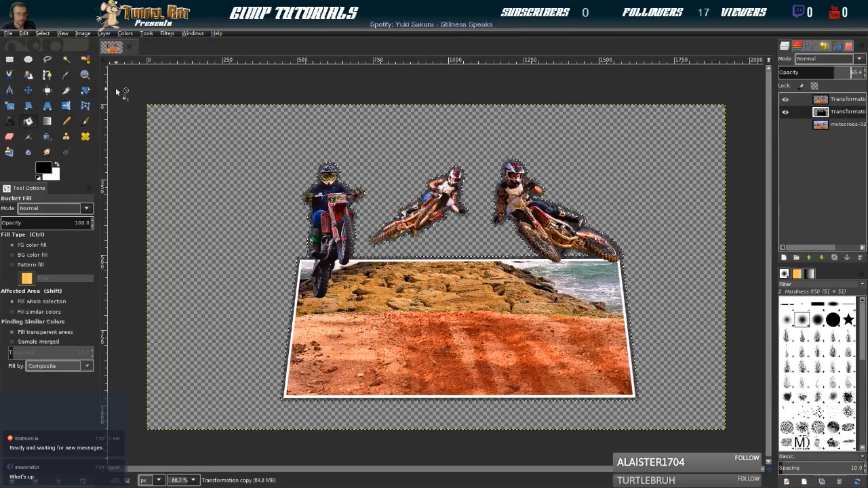
Clear the selection and offset the shadow layer slightly down and to the right of the cutout
{"action": "left_click", "coordinate": [28, 89]}
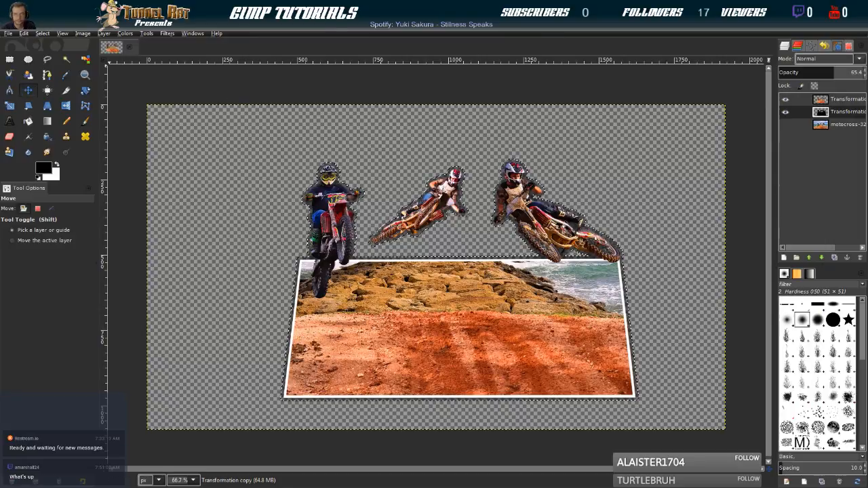
{"action": "left_click", "coordinate": [42, 33]}
{"action": "left_click", "coordinate": [49, 55]}
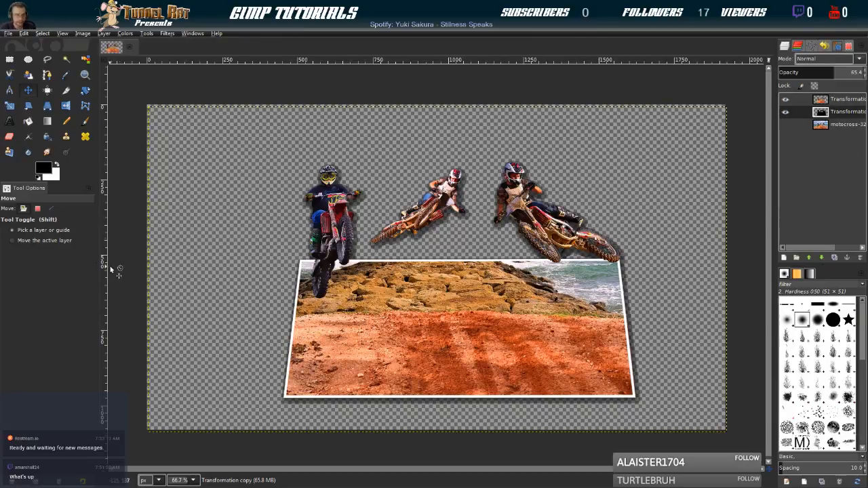
Erase the shadow around the three riders with a Hardness 025 eraser at size 144.57 and jitter 1.32, keeping it around the frame
{"action": "left_click", "coordinate": [10, 137]}
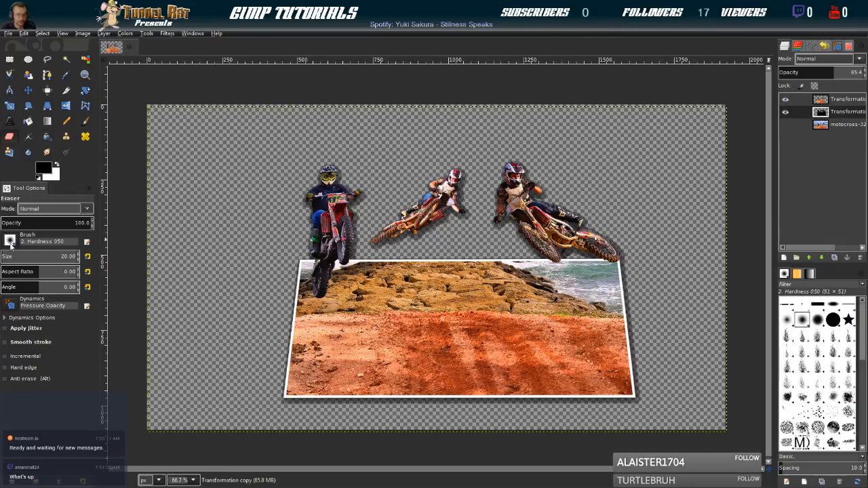
{"action": "key", "text": "Left"}
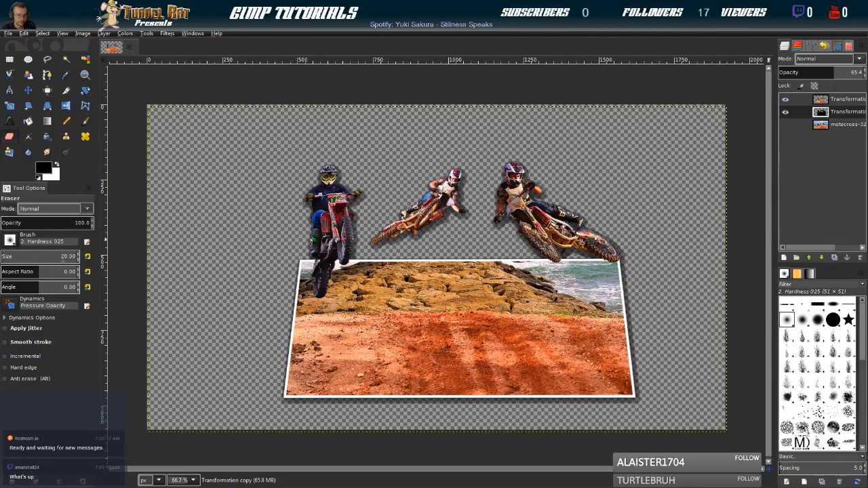
{"action": "left_click_drag", "start_coordinate": [19, 259], "coordinate": [12, 257]}
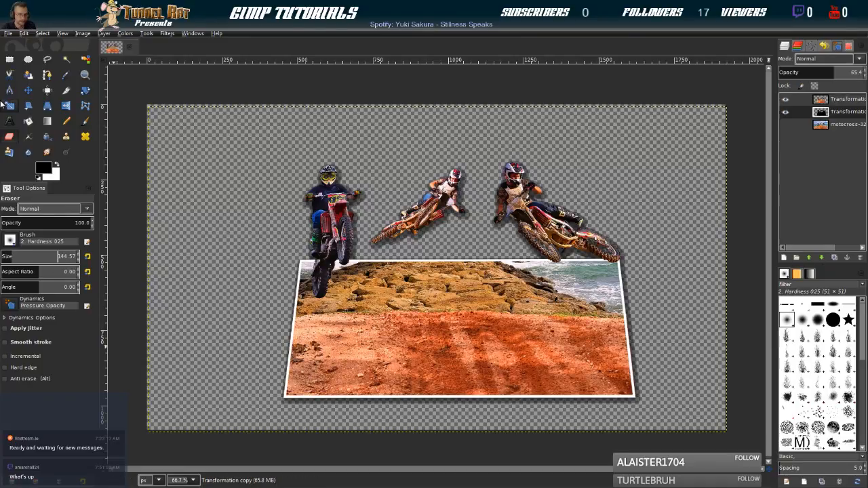
{"action": "left_click", "coordinate": [4, 329]}
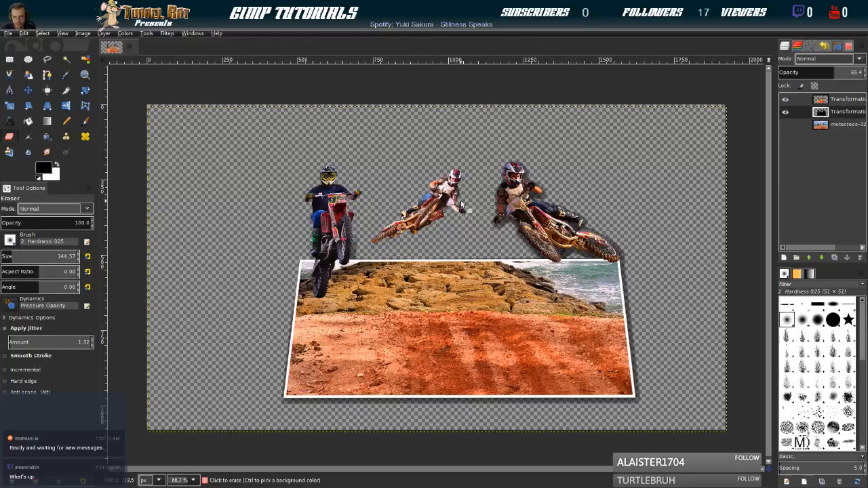
{"action": "mouse_move", "coordinate": [573, 180]}
{"action": "left_mouse_down"}
{"action": "mouse_move", "coordinate": [557, 183]}
{"action": "mouse_move", "coordinate": [535, 213]}
{"action": "mouse_move", "coordinate": [584, 253]}
{"action": "mouse_move", "coordinate": [614, 253]}
{"action": "mouse_move", "coordinate": [581, 228]}
{"action": "left_mouse_up"}
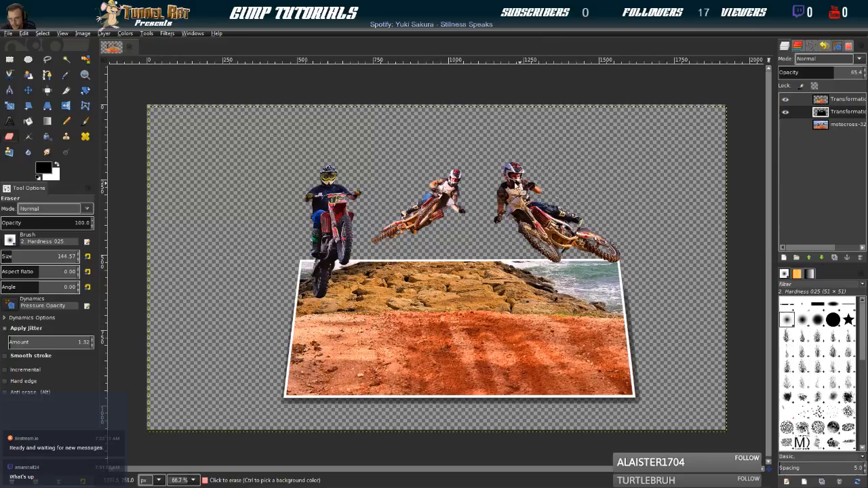
{"action": "mouse_move", "coordinate": [336, 209]}
{"action": "left_mouse_down"}
{"action": "mouse_move", "coordinate": [441, 164]}
{"action": "mouse_move", "coordinate": [411, 167]}
{"action": "mouse_move", "coordinate": [560, 207]}
{"action": "left_mouse_up"}
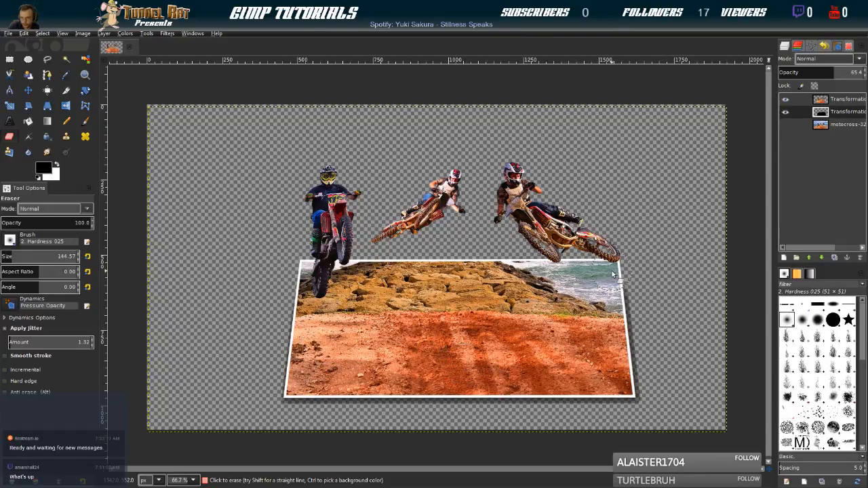
Examine what the cutout, shadow and original photo layers each contribute by showing and hiding them, ending with the photo hidden
{"action": "left_click", "coordinate": [828, 101]}
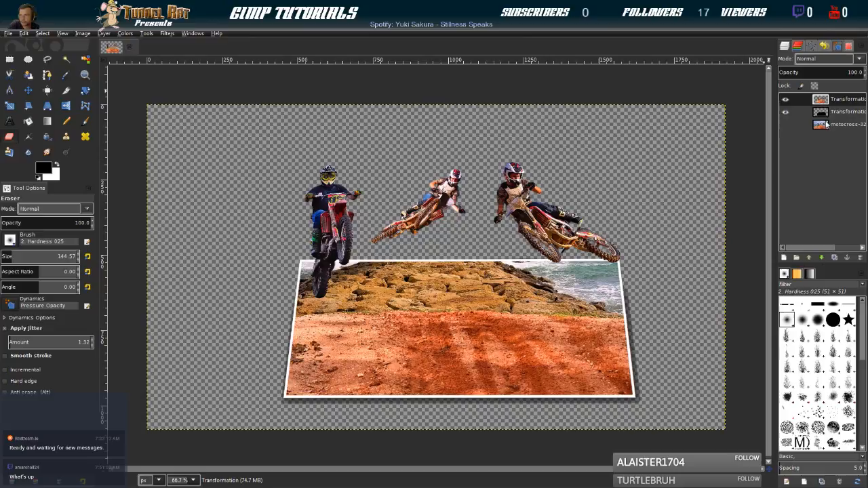
{"action": "left_click", "coordinate": [826, 125]}
{"action": "left_click", "coordinate": [828, 100]}
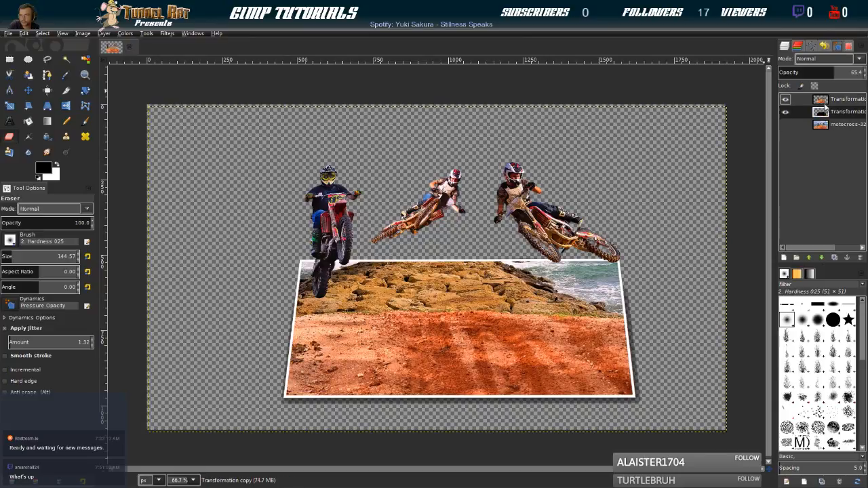
{"action": "left_click", "coordinate": [787, 126]}
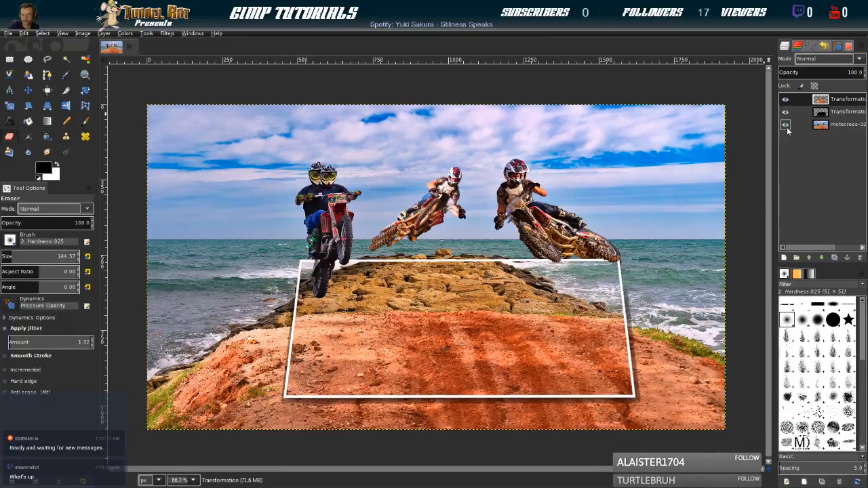
{"action": "left_click", "coordinate": [785, 99]}
{"action": "left_click", "coordinate": [785, 111]}
{"action": "left_click", "coordinate": [786, 111]}
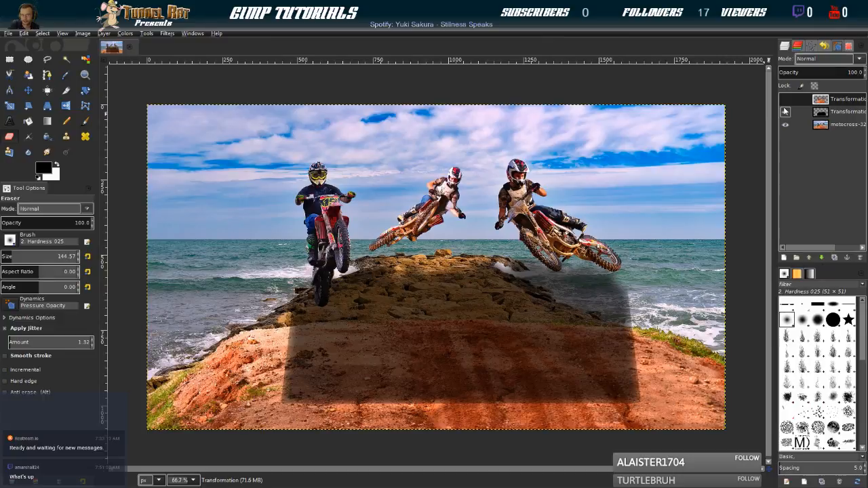
{"action": "left_click", "coordinate": [785, 111]}
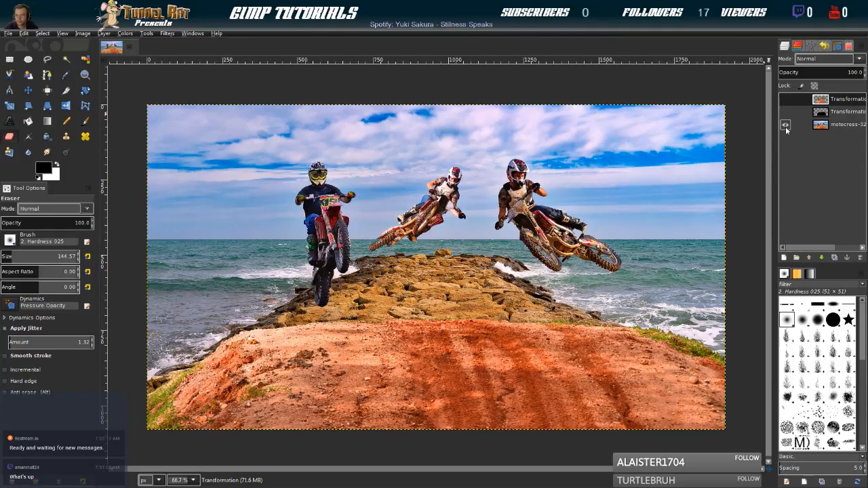
{"action": "left_click", "coordinate": [785, 125]}
{"action": "left_click", "coordinate": [785, 112]}
{"action": "left_click", "coordinate": [785, 99]}
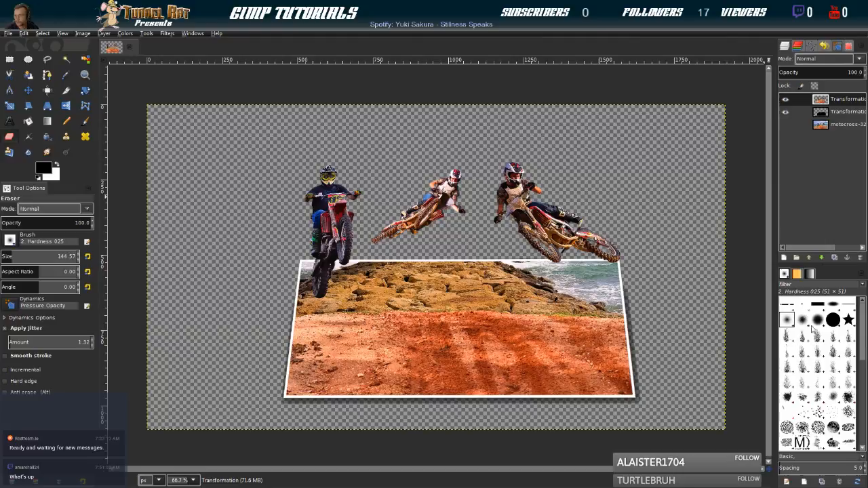
Set up the Paintbrush tool with the Clouds-by-Mila.abr-003 brush
{"action": "left_click", "coordinate": [833, 350]}
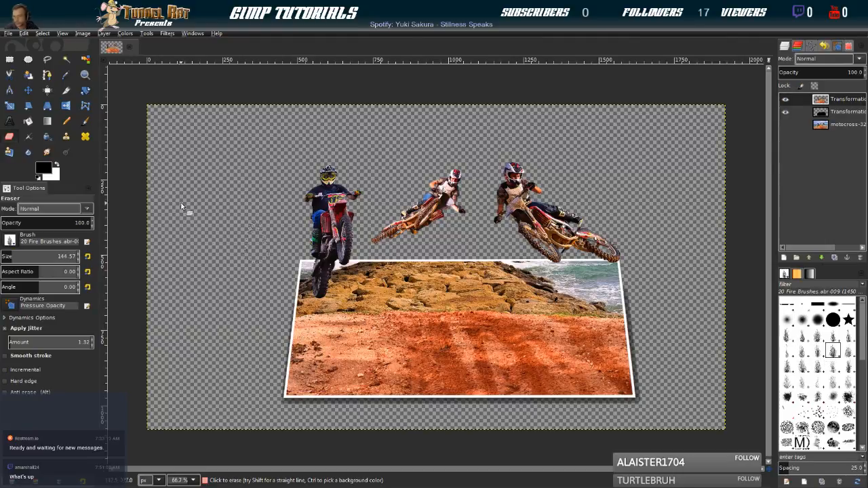
{"action": "left_click", "coordinate": [86, 122]}
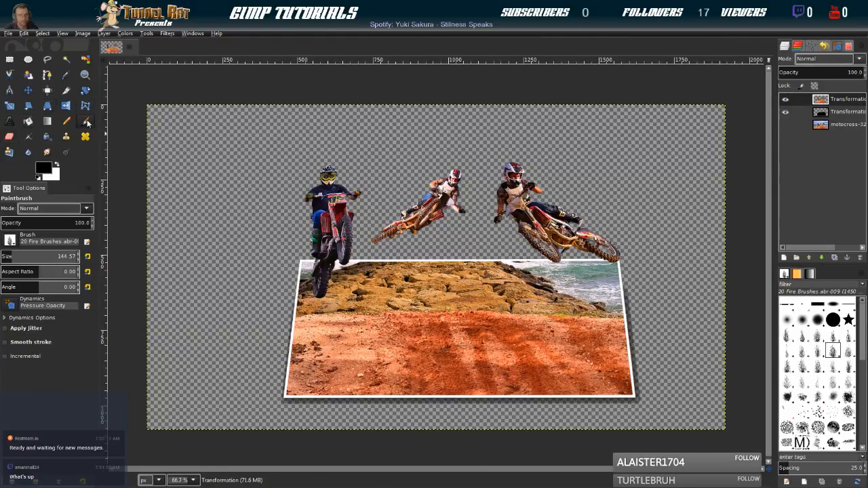
{"action": "left_click", "coordinate": [816, 352]}
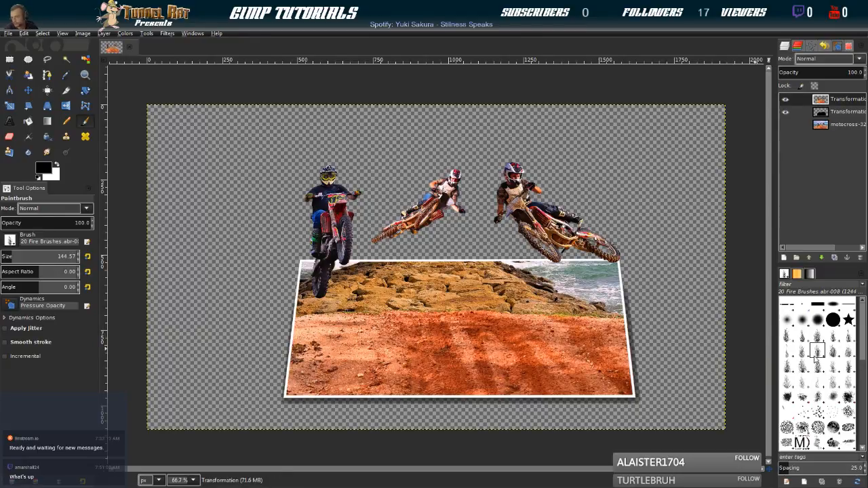
{"action": "scroll", "coordinate": [821, 372], "scroll_direction": "down", "scroll_amount": 1}
{"action": "left_click", "coordinate": [818, 345]}
{"action": "scroll", "coordinate": [822, 359], "scroll_direction": "down", "scroll_amount": 3}
{"action": "left_click", "coordinate": [818, 331]}
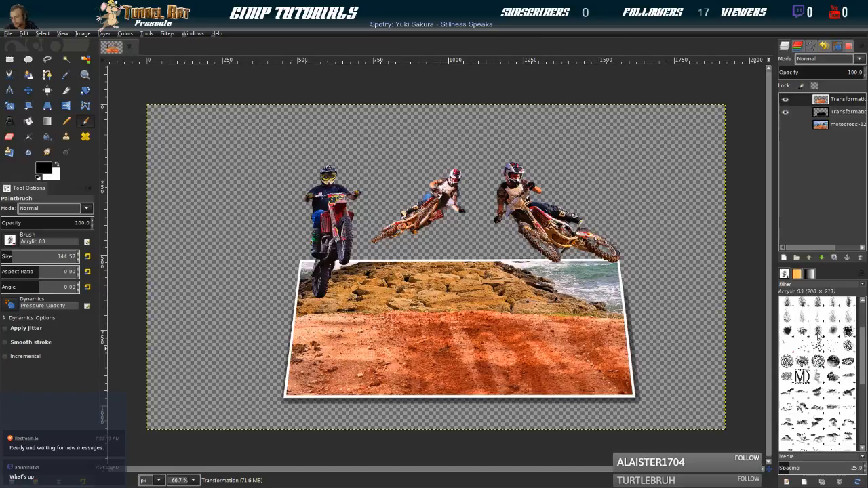
{"action": "scroll", "coordinate": [817, 342], "scroll_direction": "down", "scroll_amount": 3}
{"action": "left_click", "coordinate": [817, 318]}
{"action": "scroll", "coordinate": [817, 333], "scroll_direction": "down", "scroll_amount": 2}
{"action": "left_click", "coordinate": [819, 332]}
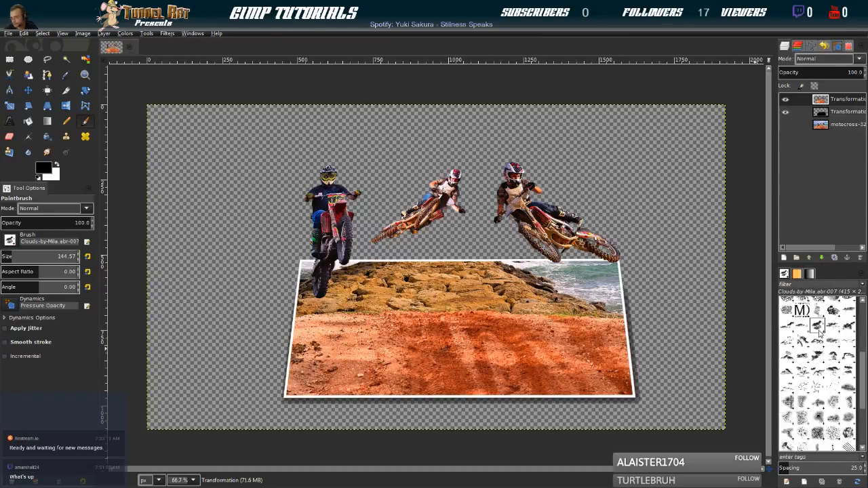
{"action": "left_click", "coordinate": [833, 310]}
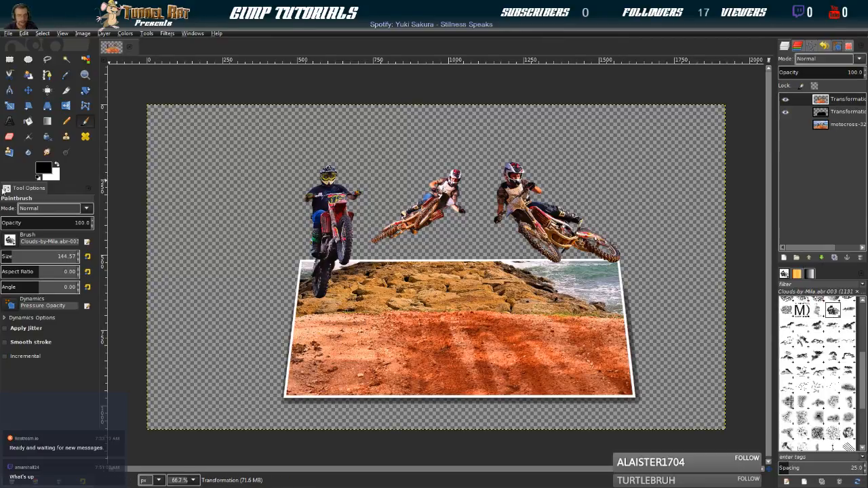
Add a transparent layer directly above the original motocross photo and set the foreground colour to a light greyish blue
{"action": "left_click", "coordinate": [822, 128]}
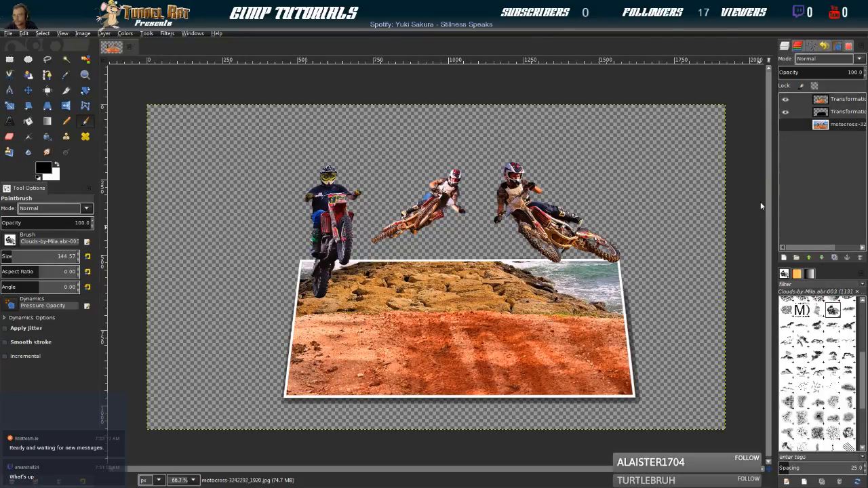
{"action": "left_click", "coordinate": [784, 258], "text": "shift"}
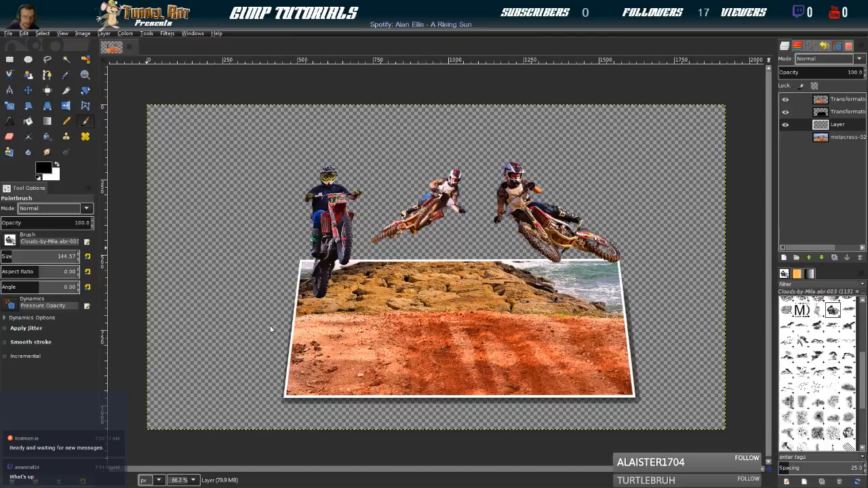
{"action": "left_click", "coordinate": [331, 304]}
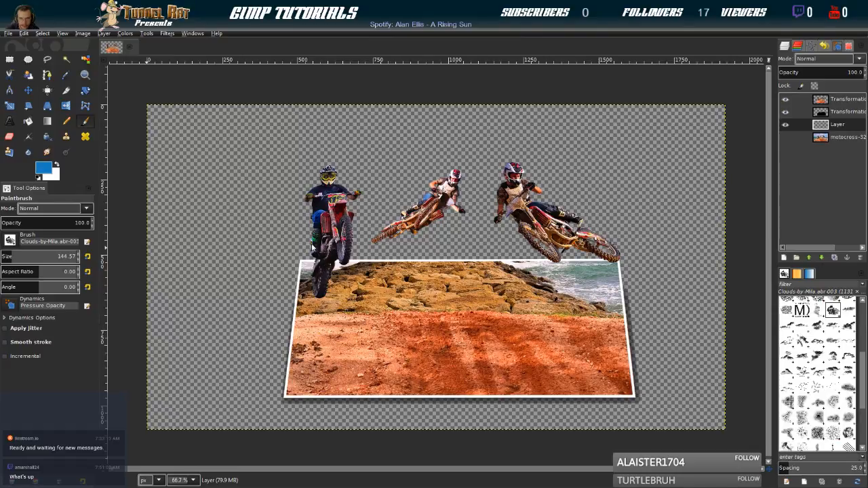
{"action": "left_click_drag", "start_coordinate": [319, 234], "coordinate": [314, 232]}
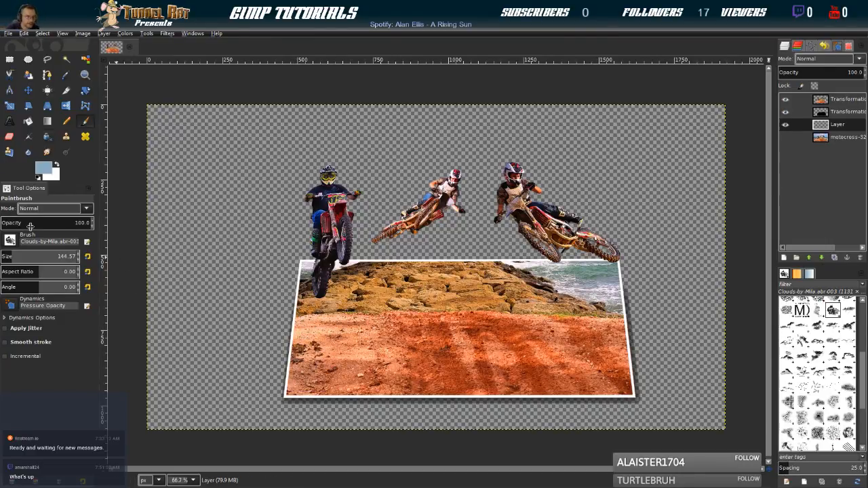
Set the brush size to 341.98 and stamp four blue clouds around and above the riders on the new layer
{"action": "left_click_drag", "start_coordinate": [18, 259], "coordinate": [31, 259]}
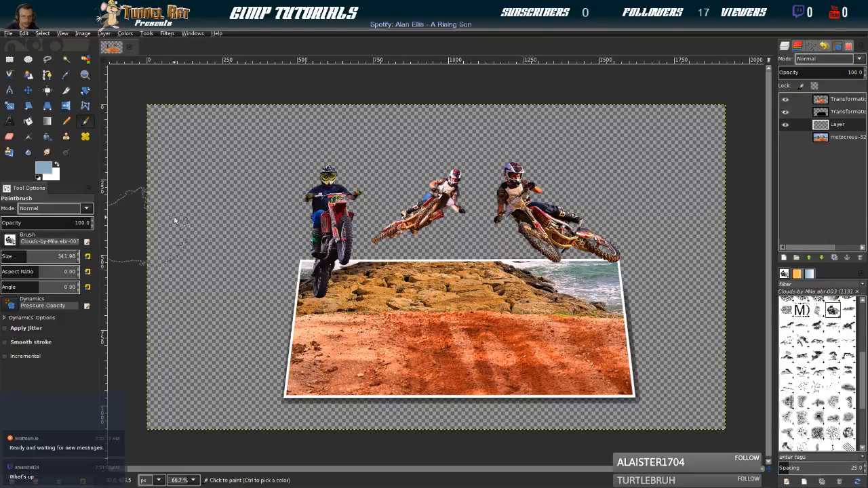
{"action": "left_click", "coordinate": [240, 194]}
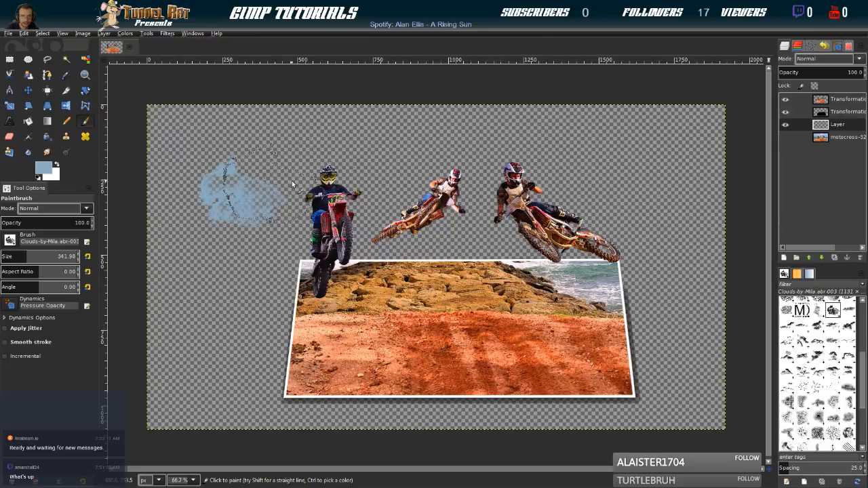
{"action": "left_click", "coordinate": [492, 141]}
{"action": "left_click", "coordinate": [689, 217]}
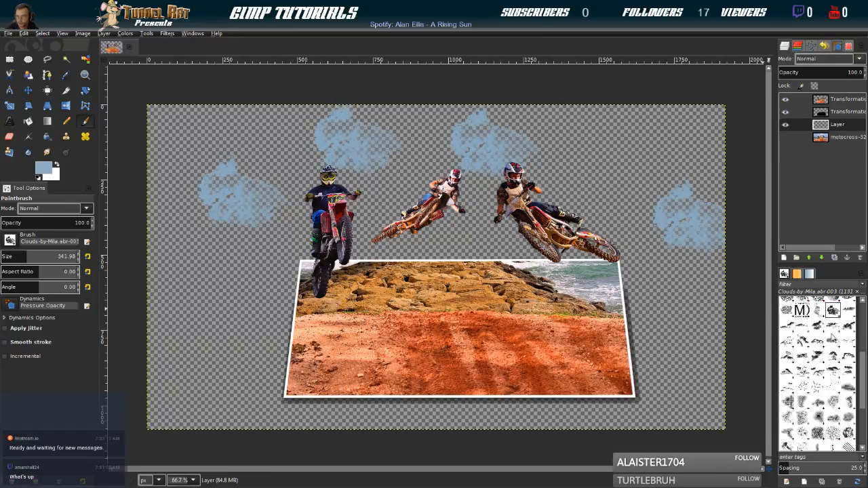
Stamp three more blue clouds beside and above the riders with the Clouds-by-Mila.abr-007 brush
{"action": "left_click", "coordinate": [818, 325]}
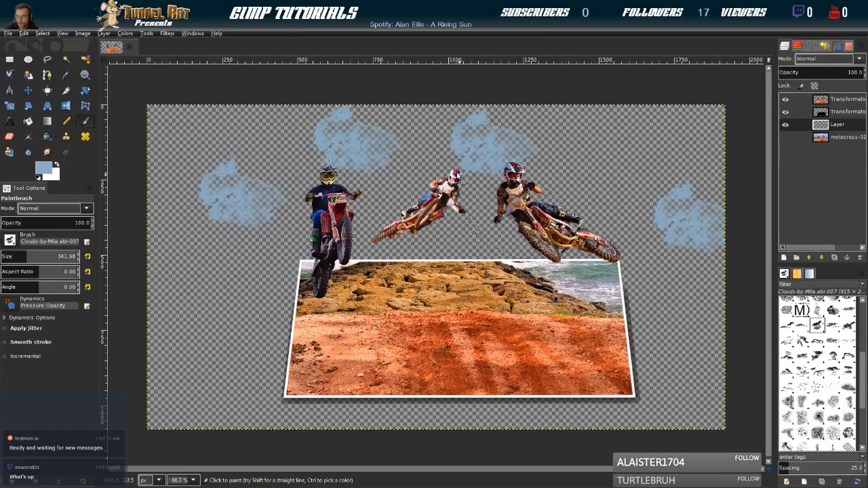
{"action": "left_click", "coordinate": [195, 145]}
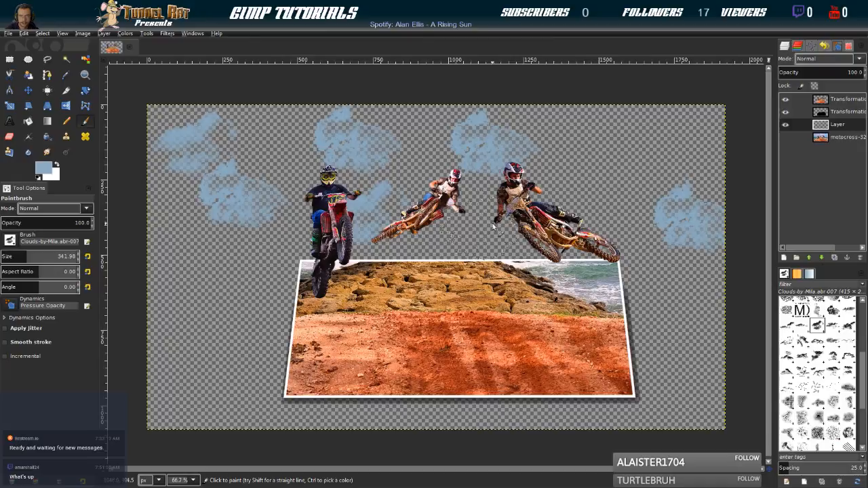
{"action": "left_click", "coordinate": [609, 169]}
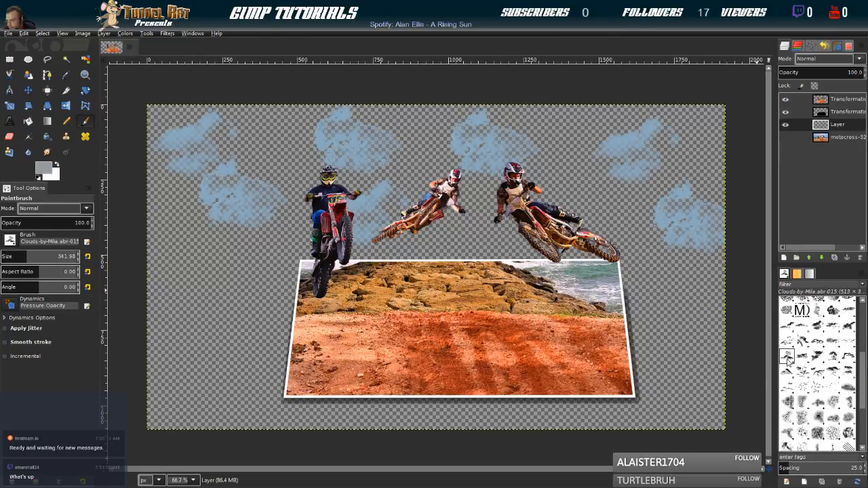
Stamp large grey clouds across the sky behind the riders with the Clouds-by-Mila.abr-015 brush at size 670.99
{"action": "left_click", "coordinate": [54, 256]}
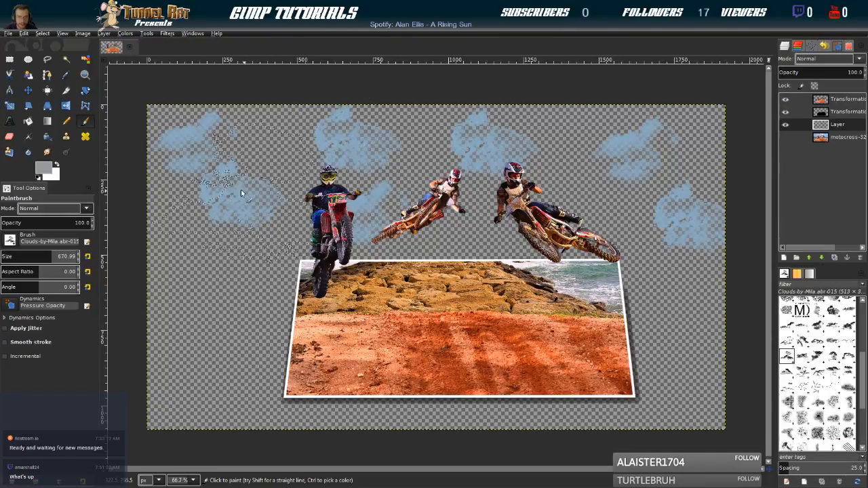
{"action": "left_click", "coordinate": [473, 180]}
{"action": "left_click", "coordinate": [640, 196]}
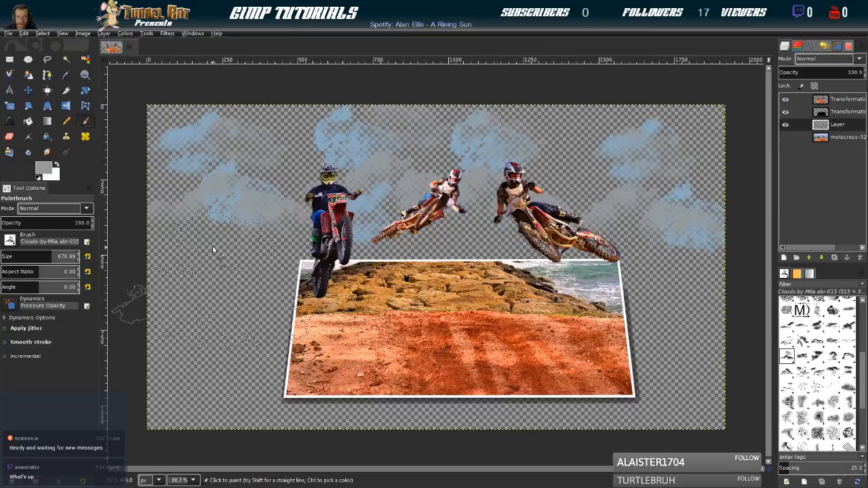
{"action": "left_click", "coordinate": [239, 222]}
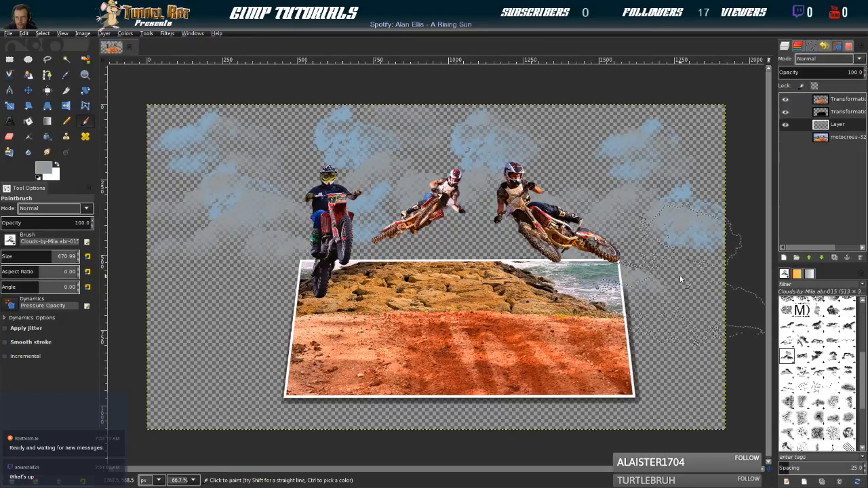
{"action": "left_click", "coordinate": [692, 242]}
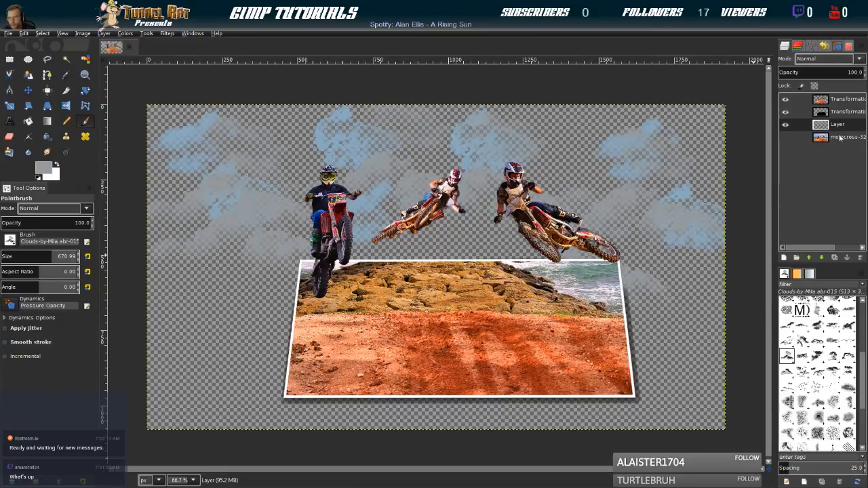
Add a transparent layer above the cutout and stamp darker greyish-blue clouds on it with the Clouds-by-Mila.abr-019 brush
{"action": "left_click", "coordinate": [827, 103]}
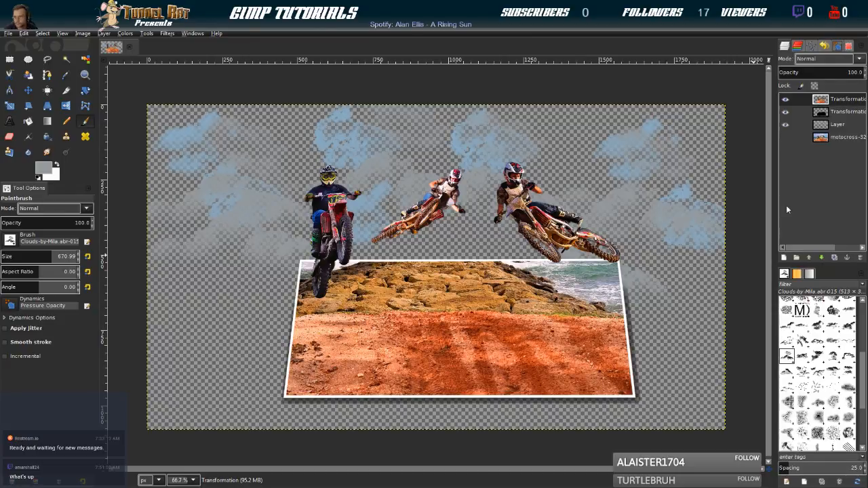
{"action": "left_click", "coordinate": [784, 257], "text": "shift"}
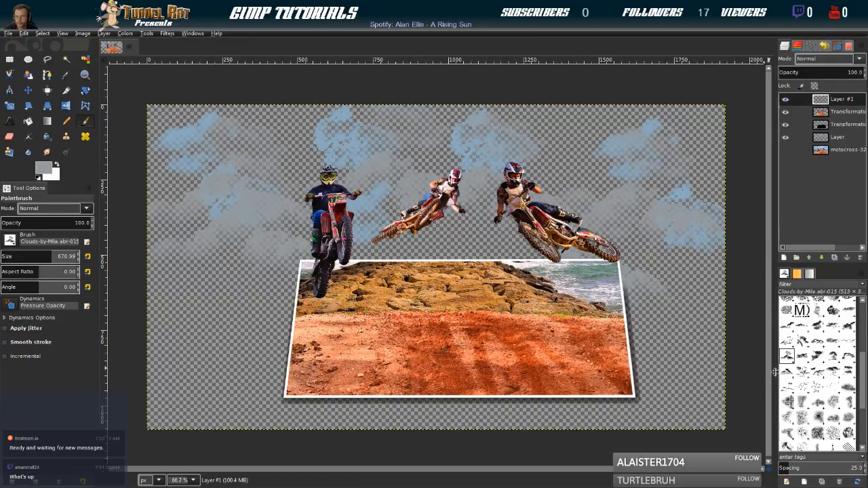
{"action": "left_click", "coordinate": [848, 356]}
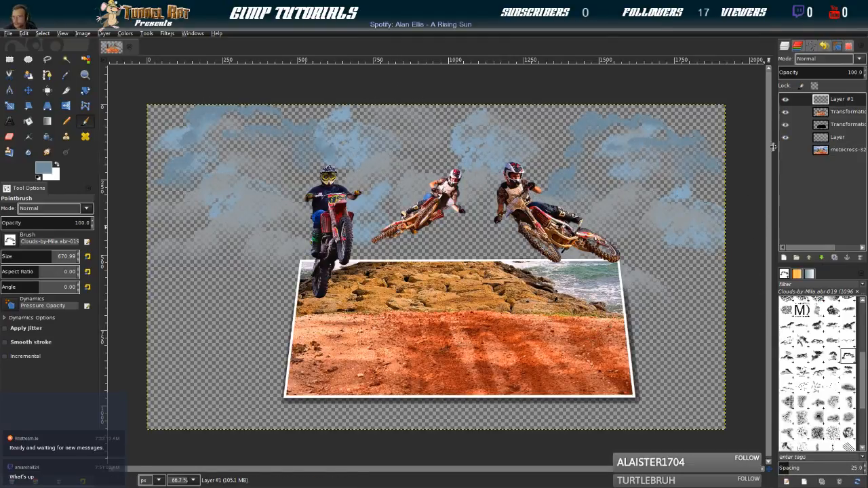
Stamp pale blue clouds on the top layer with the Clouds-by-Mila.abr-020 brush, large ones at size 670.99 and small ones at 276.17
{"action": "left_click", "coordinate": [787, 372]}
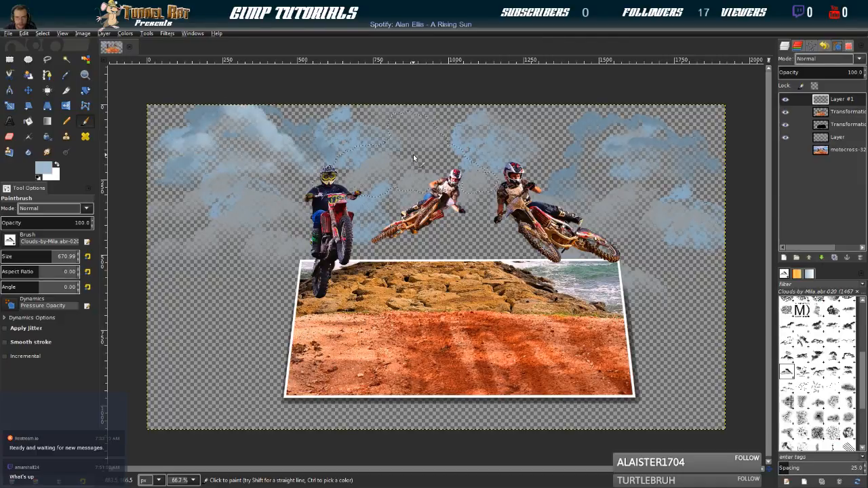
{"action": "left_click", "coordinate": [662, 158]}
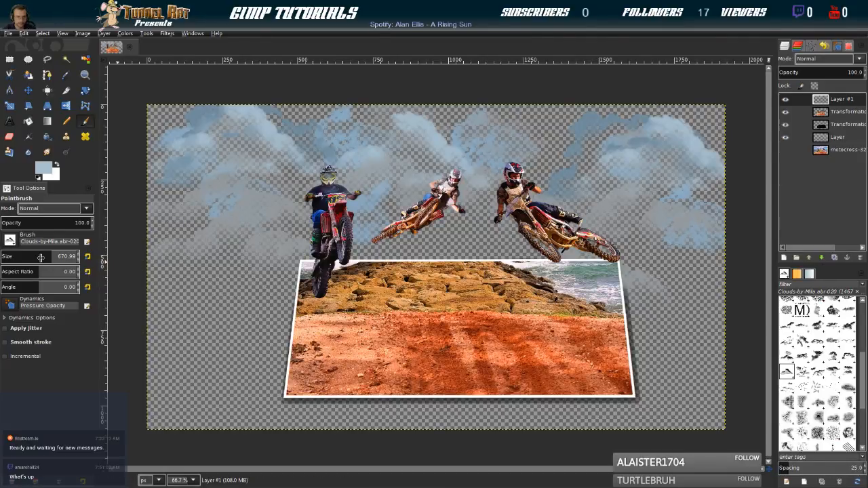
{"action": "left_click_drag", "start_coordinate": [27, 260], "coordinate": [21, 259]}
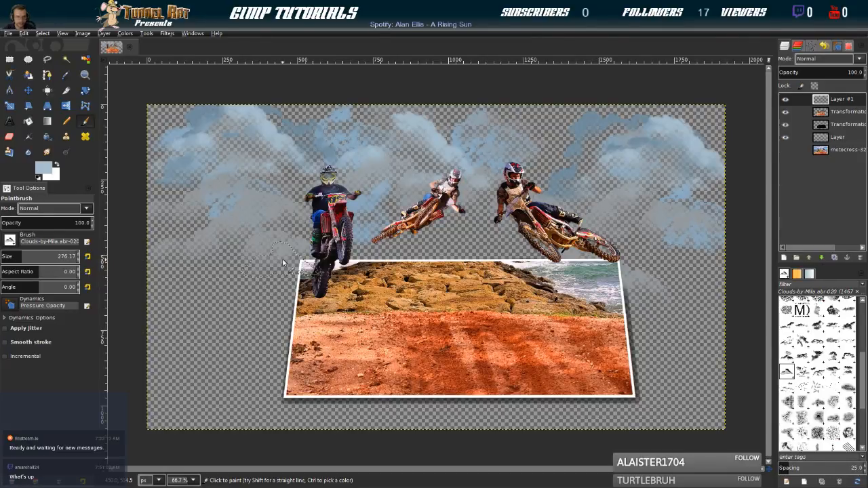
{"action": "left_click", "coordinate": [221, 223]}
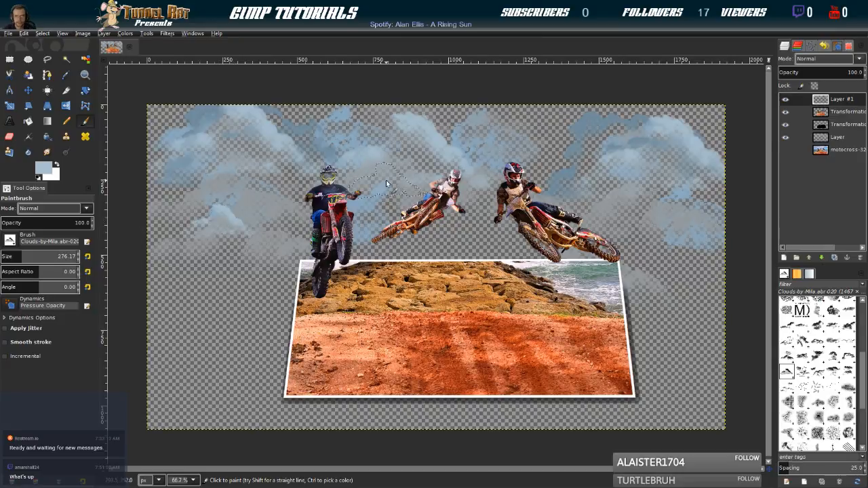
{"action": "left_click", "coordinate": [680, 244]}
{"action": "left_click", "coordinate": [570, 145]}
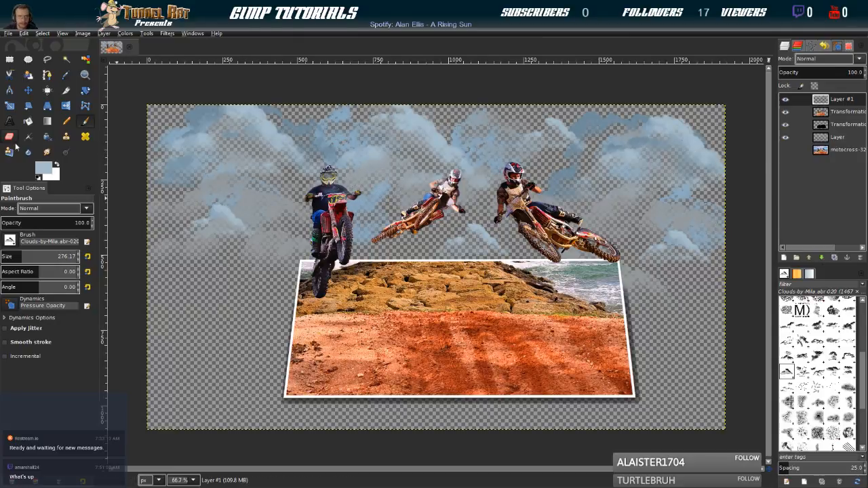
Erase the top layer's clouds covering the middle rider with the 2. Hardness 025 brush at size 84.75
{"action": "scroll", "coordinate": [448, 166], "scroll_direction": "up", "scroll_amount": 3}
{"action": "scroll", "coordinate": [448, 167], "scroll_direction": "up", "scroll_amount": 2}
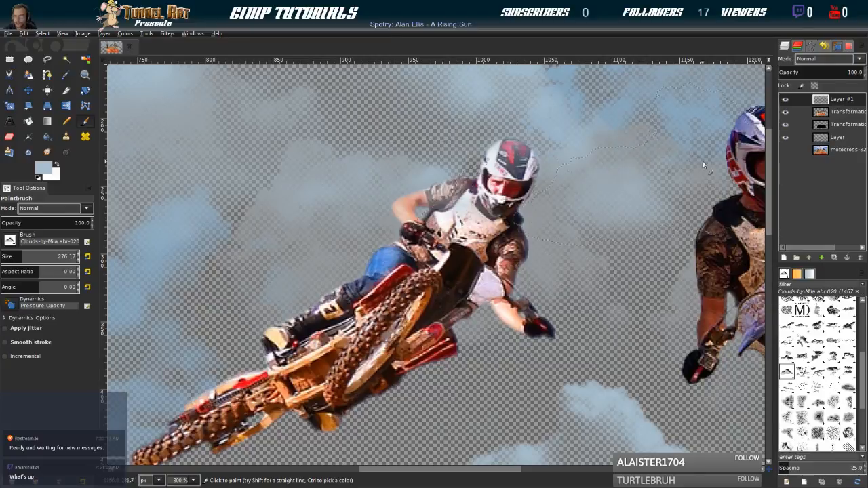
{"action": "left_click", "coordinate": [10, 135]}
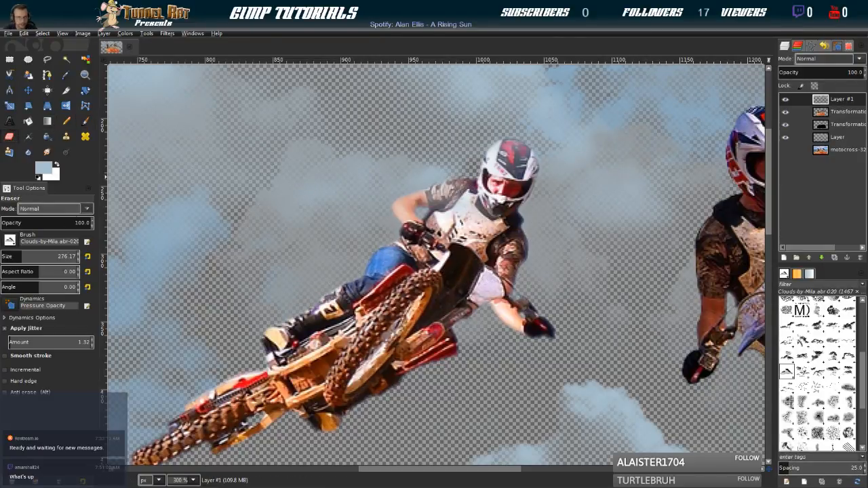
{"action": "left_click", "coordinate": [66, 262]}
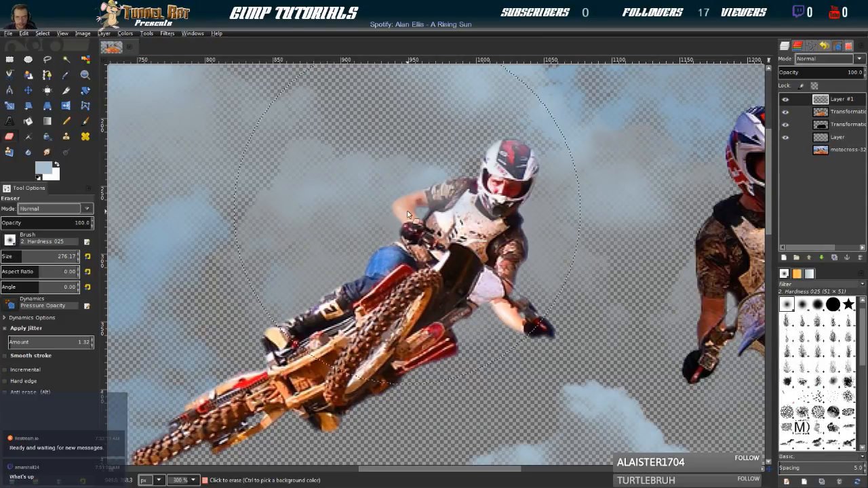
{"action": "left_click_drag", "start_coordinate": [8, 257], "coordinate": [7, 258]}
{"action": "mouse_move", "coordinate": [385, 308]}
{"action": "left_mouse_down"}
{"action": "mouse_move", "coordinate": [435, 250]}
{"action": "mouse_move", "coordinate": [434, 234]}
{"action": "mouse_move", "coordinate": [408, 214]}
{"action": "mouse_move", "coordinate": [468, 193]}
{"action": "mouse_move", "coordinate": [478, 214]}
{"action": "mouse_move", "coordinate": [529, 149]}
{"action": "mouse_move", "coordinate": [507, 157]}
{"action": "mouse_move", "coordinate": [517, 168]}
{"action": "mouse_move", "coordinate": [505, 186]}
{"action": "mouse_move", "coordinate": [513, 202]}
{"action": "mouse_move", "coordinate": [499, 219]}
{"action": "mouse_move", "coordinate": [499, 288]}
{"action": "mouse_move", "coordinate": [516, 324]}
{"action": "mouse_move", "coordinate": [474, 295]}
{"action": "mouse_move", "coordinate": [430, 346]}
{"action": "mouse_move", "coordinate": [403, 345]}
{"action": "mouse_move", "coordinate": [331, 377]}
{"action": "mouse_move", "coordinate": [239, 439]}
{"action": "mouse_move", "coordinate": [314, 370]}
{"action": "left_mouse_up"}
{"action": "mouse_move", "coordinate": [263, 381]}
{"action": "left_mouse_down"}
{"action": "mouse_move", "coordinate": [253, 389]}
{"action": "mouse_move", "coordinate": [360, 303]}
{"action": "left_mouse_up"}
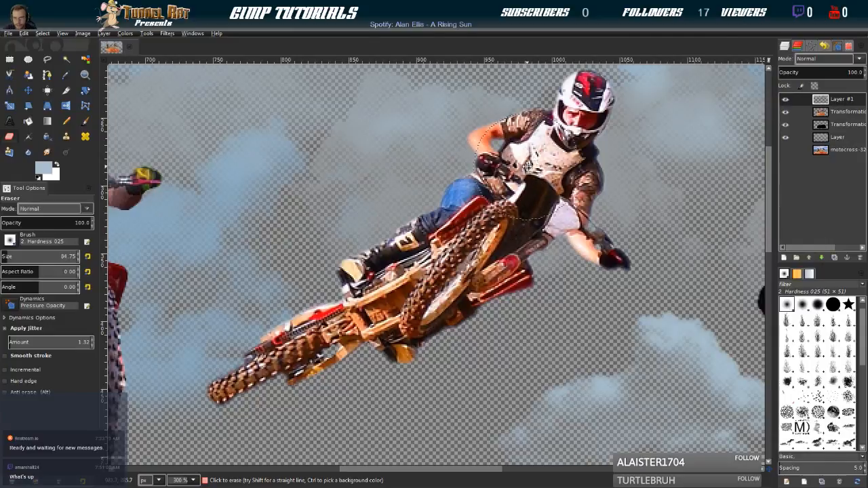
{"action": "left_click_drag", "start_coordinate": [518, 176], "coordinate": [453, 246]}
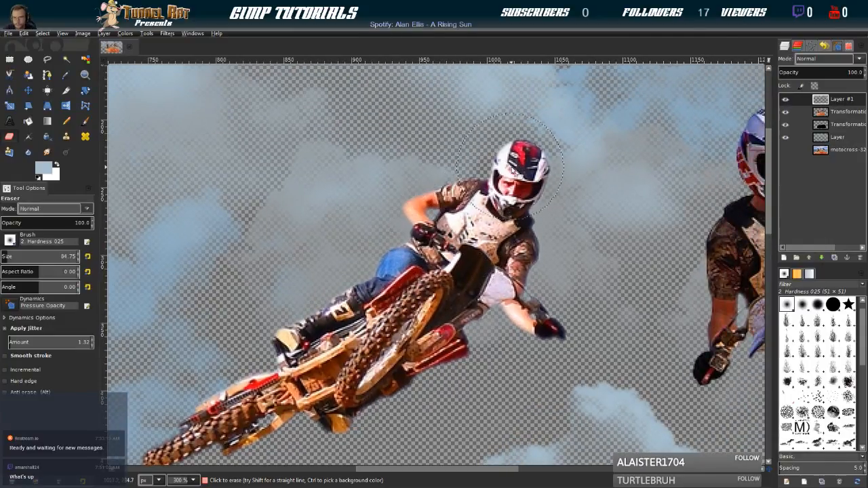
Erase the clouds covering the right-hand rider and the left-hand rider on the top layer
{"action": "scroll", "coordinate": [456, 314], "scroll_direction": "right", "scroll_amount": 5}
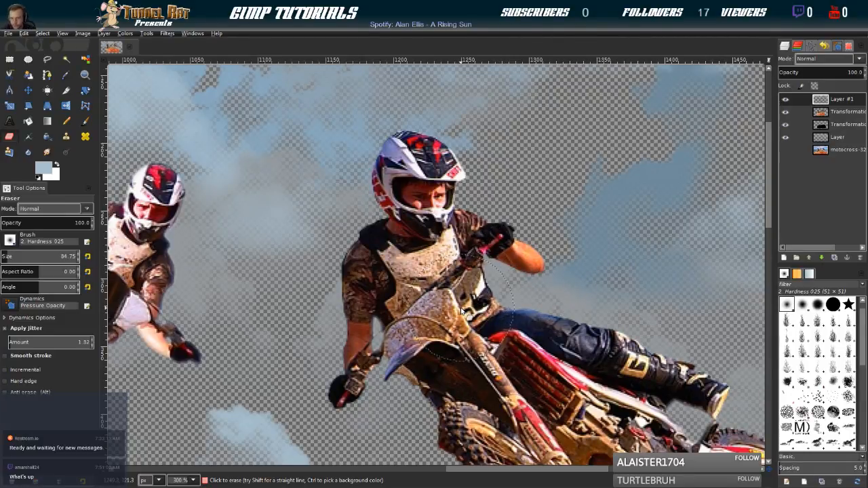
{"action": "mouse_move", "coordinate": [439, 351]}
{"action": "left_mouse_down"}
{"action": "mouse_move", "coordinate": [419, 297]}
{"action": "mouse_move", "coordinate": [312, 154]}
{"action": "left_mouse_up"}
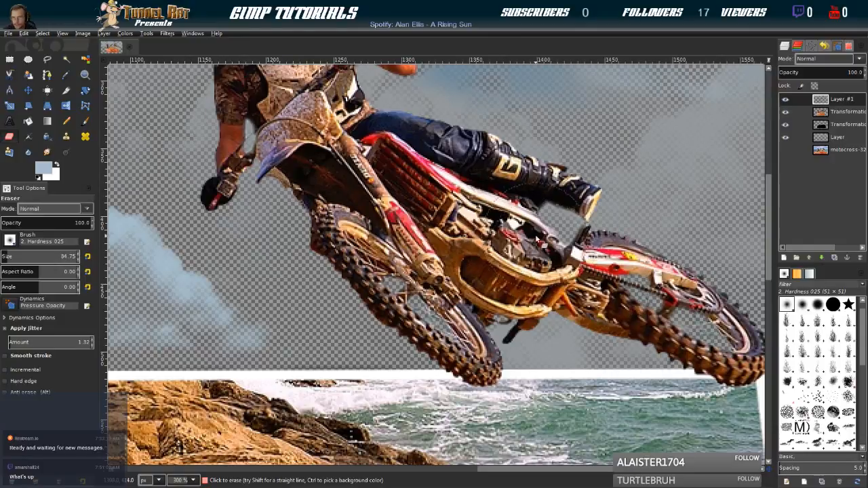
{"action": "mouse_move", "coordinate": [173, 224]}
{"action": "left_mouse_down"}
{"action": "mouse_move", "coordinate": [707, 217]}
{"action": "mouse_move", "coordinate": [730, 225]}
{"action": "left_mouse_up"}
{"action": "left_click_drag", "start_coordinate": [127, 217], "coordinate": [571, 286]}
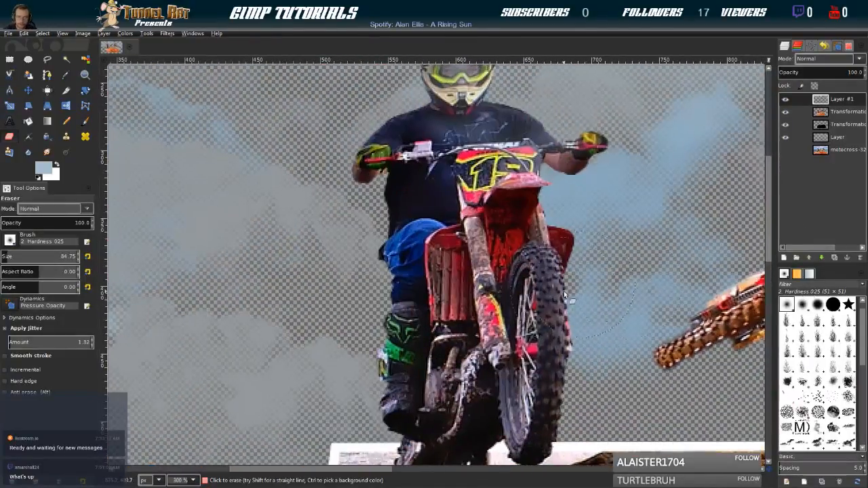
{"action": "left_click_drag", "start_coordinate": [498, 384], "coordinate": [492, 305]}
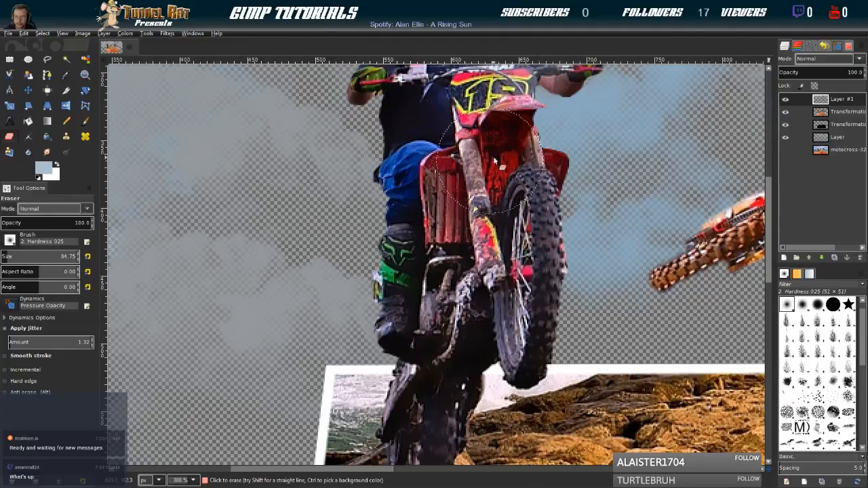
{"action": "left_click_drag", "start_coordinate": [501, 114], "coordinate": [464, 420]}
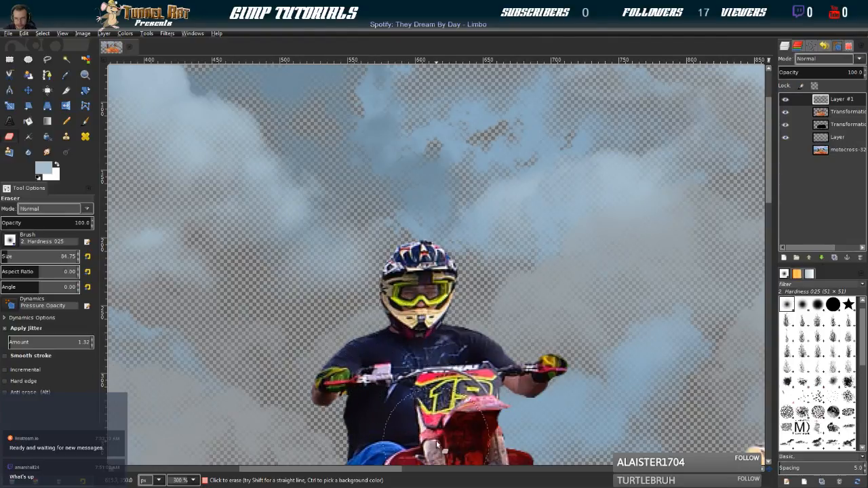
Examine all three riders up close for leftover cloud and return to the view of the whole image
{"action": "left_click_drag", "start_coordinate": [436, 441], "coordinate": [237, 214]}
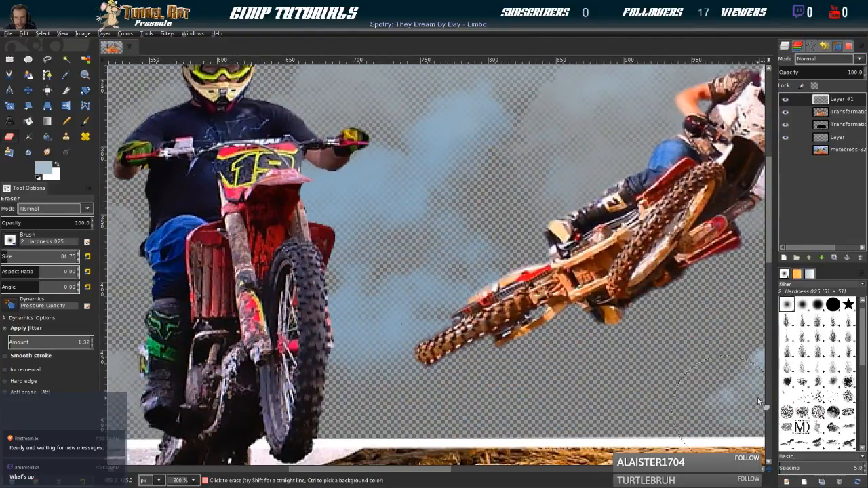
{"action": "left_click_drag", "start_coordinate": [639, 339], "coordinate": [209, 378]}
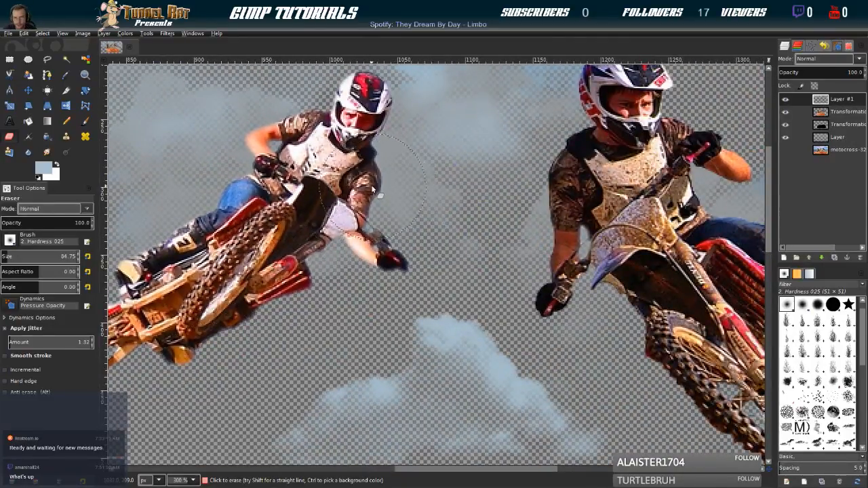
{"action": "left_click_drag", "start_coordinate": [543, 226], "coordinate": [465, 248]}
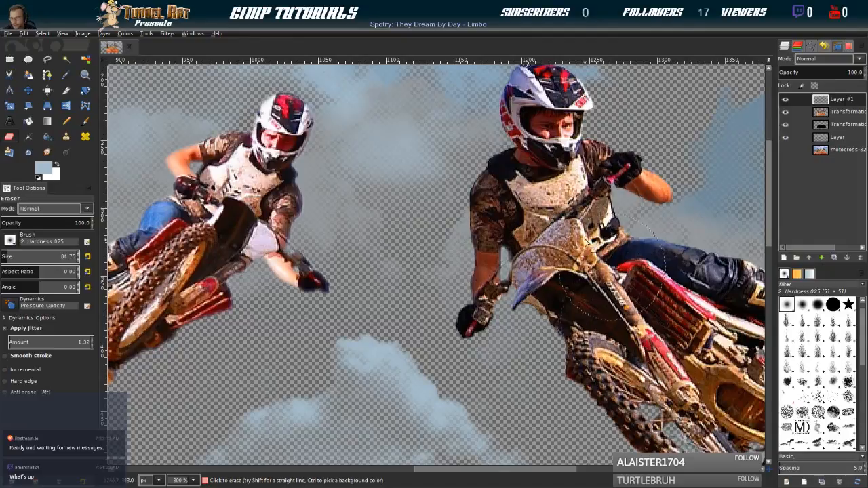
{"action": "left_click_drag", "start_coordinate": [684, 345], "coordinate": [428, 151]}
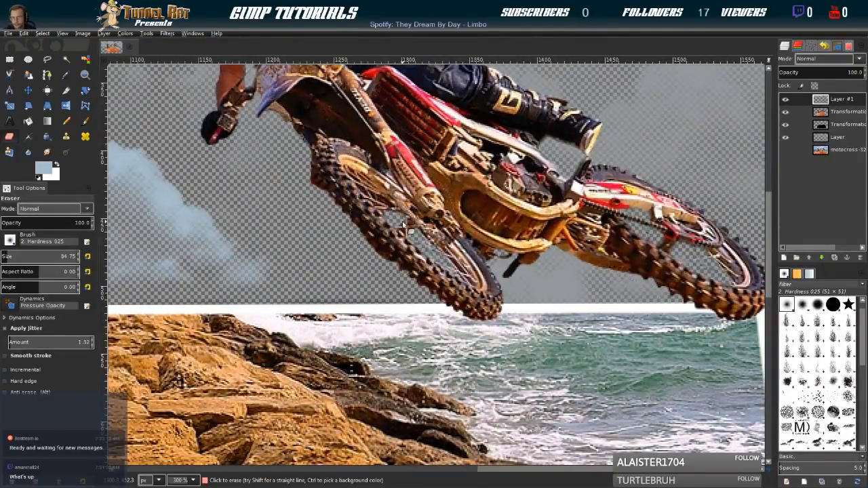
{"action": "scroll", "coordinate": [407, 257], "scroll_direction": "left", "scroll_amount": 7}
{"action": "scroll", "coordinate": [409, 249], "scroll_direction": "left", "scroll_amount": 8}
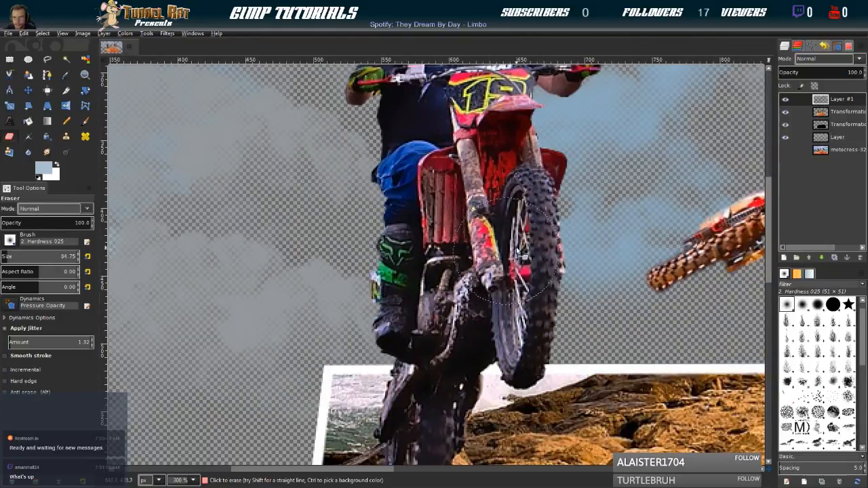
{"action": "left_click_drag", "start_coordinate": [440, 137], "coordinate": [408, 483]}
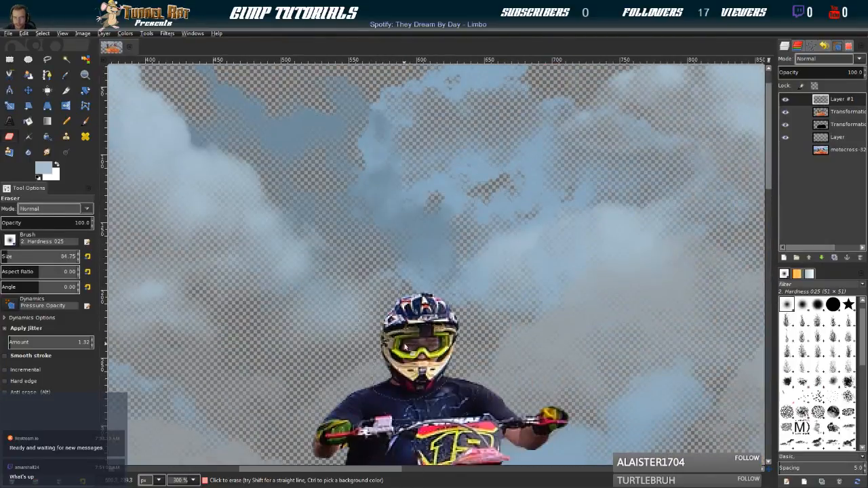
{"action": "key", "text": "shift+ctrl+j"}
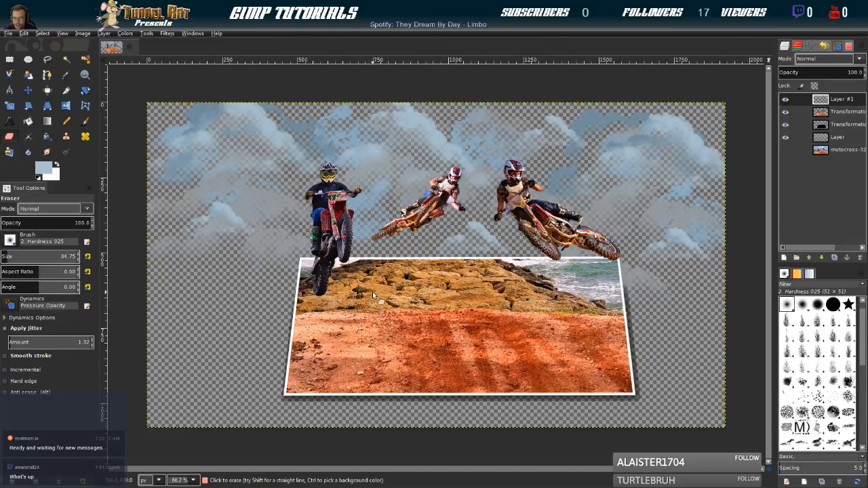
Add a transparent layer directly above the original motocross photo and set the foreground and background colours to light blue
{"action": "left_click", "coordinate": [838, 137]}
{"action": "left_click", "coordinate": [812, 153]}
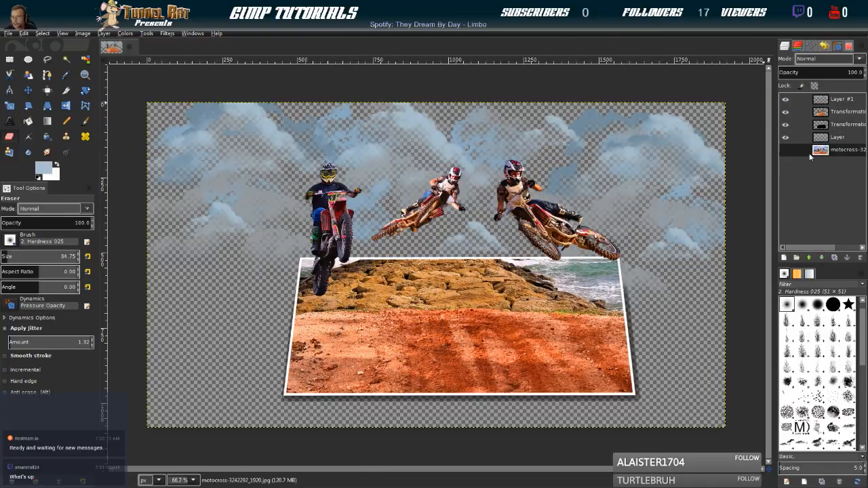
{"action": "left_click", "coordinate": [784, 257], "text": "shift"}
{"action": "left_click", "coordinate": [824, 149]}
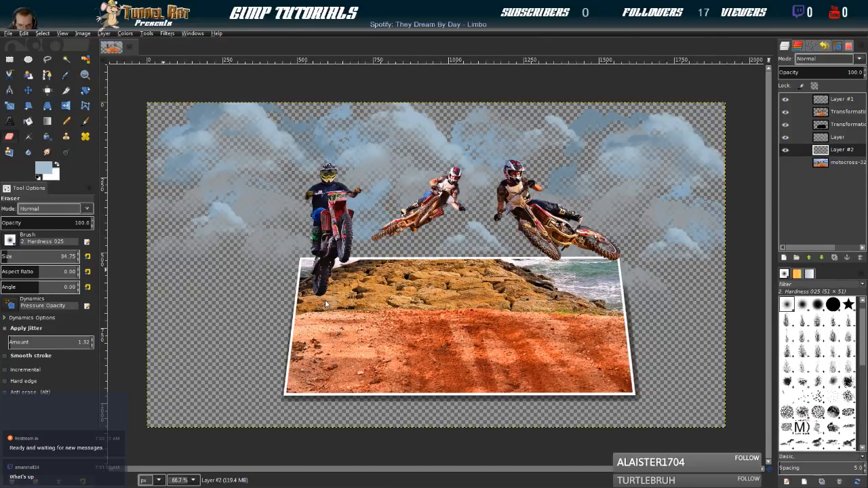
{"action": "left_click", "coordinate": [305, 252], "text": "ctrl"}
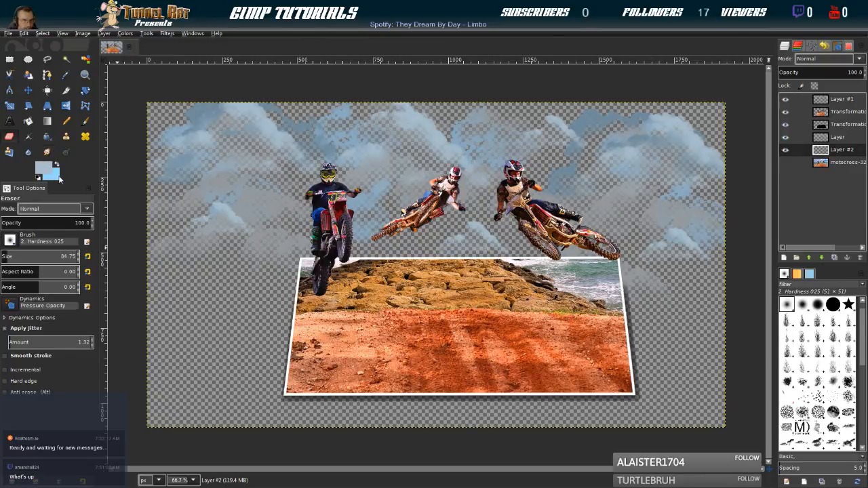
{"action": "left_click", "coordinate": [282, 302]}
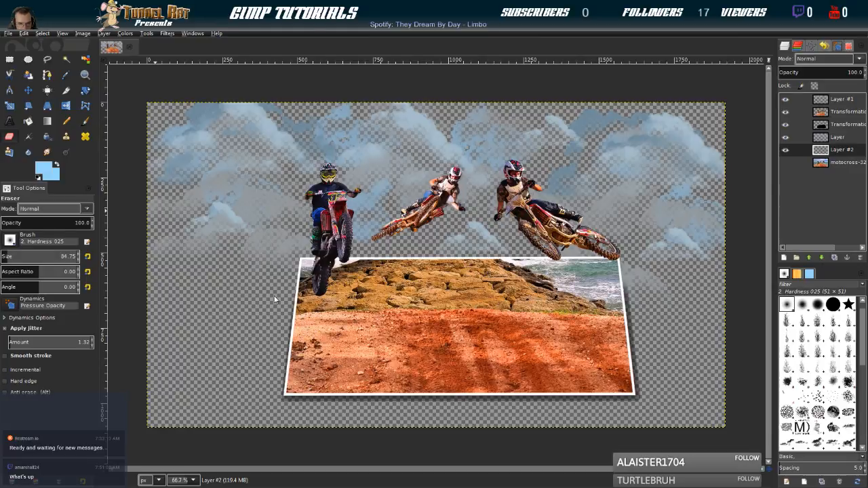
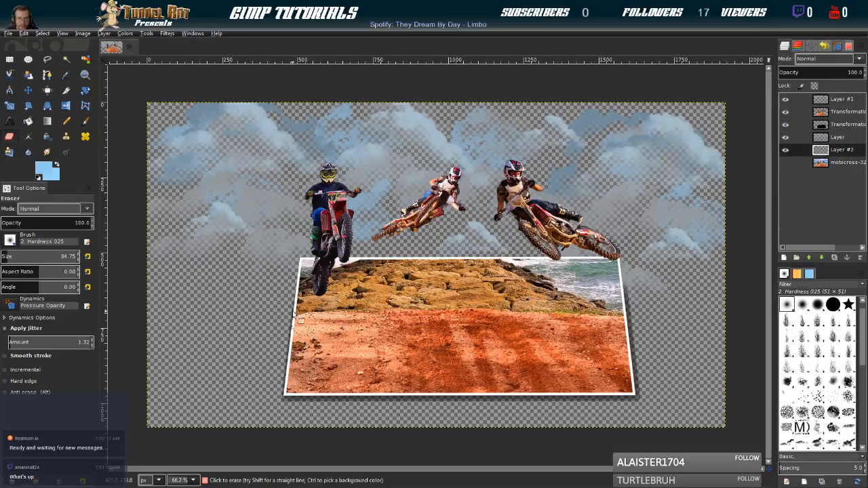
Fill the empty layer above the original photo with a horizontal bi-linear light blue gradient across the whole canvas
{"action": "left_click", "coordinate": [47, 121]}
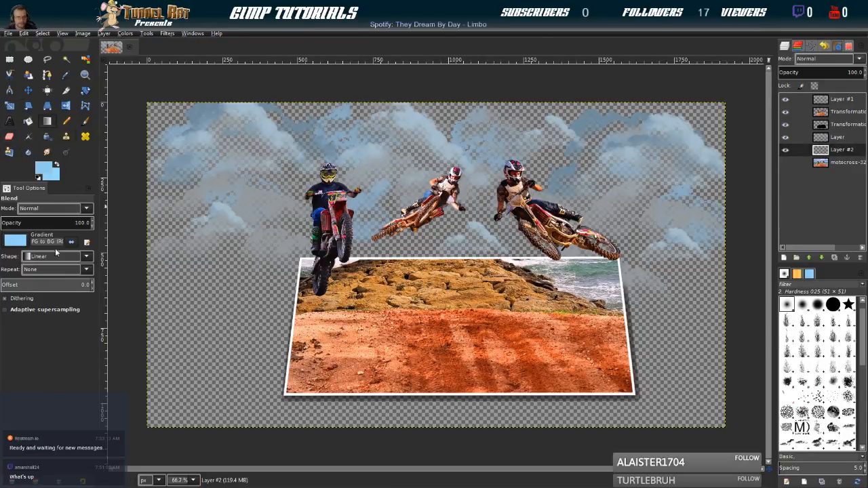
{"action": "left_click", "coordinate": [50, 286]}
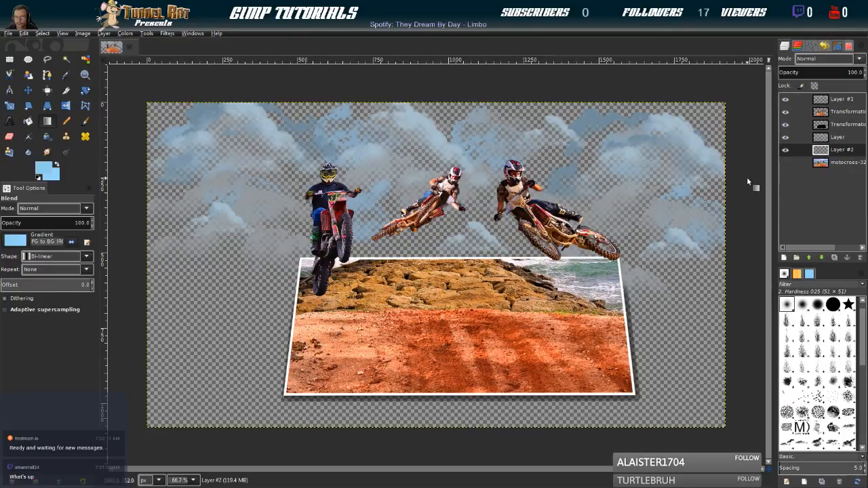
{"action": "left_click_drag", "start_coordinate": [744, 173], "coordinate": [121, 175]}
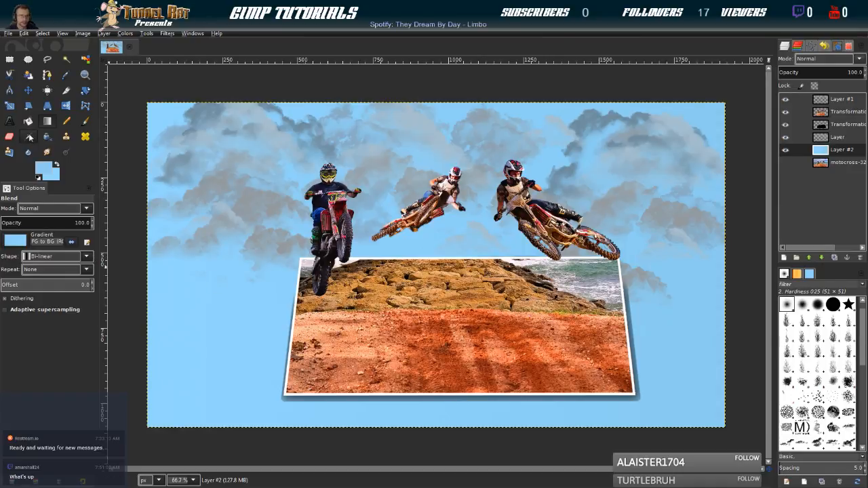
Clear the light blue from the lower part of the layer with a feathered rectangular selection about 2001 × 508 px starting at about y 599
{"action": "left_click", "coordinate": [9, 59]}
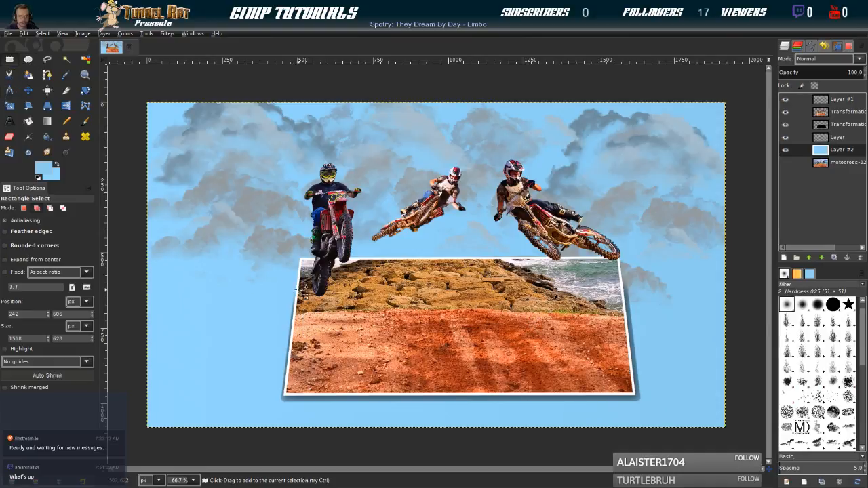
{"action": "left_click_drag", "start_coordinate": [143, 287], "coordinate": [746, 435]}
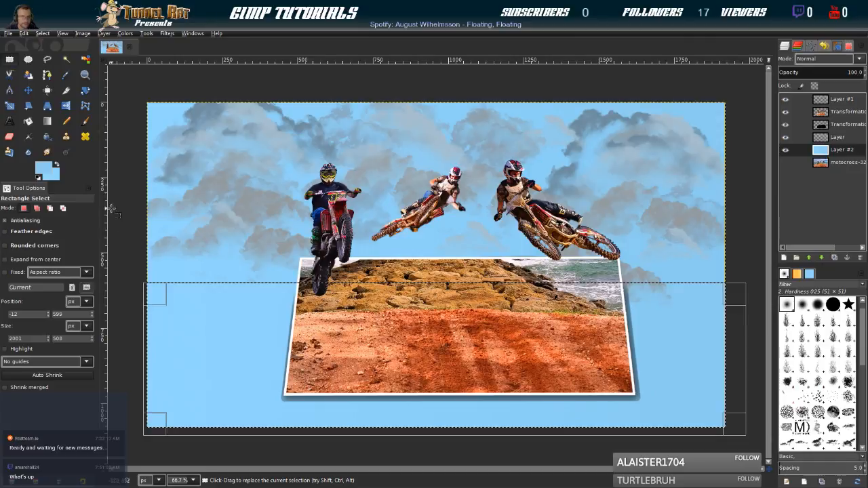
{"action": "left_click", "coordinate": [41, 33]}
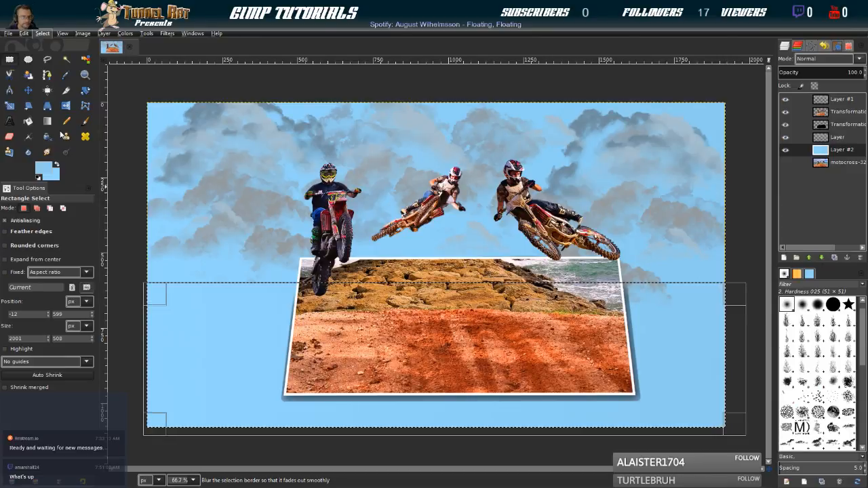
{"action": "left_click", "coordinate": [61, 135]}
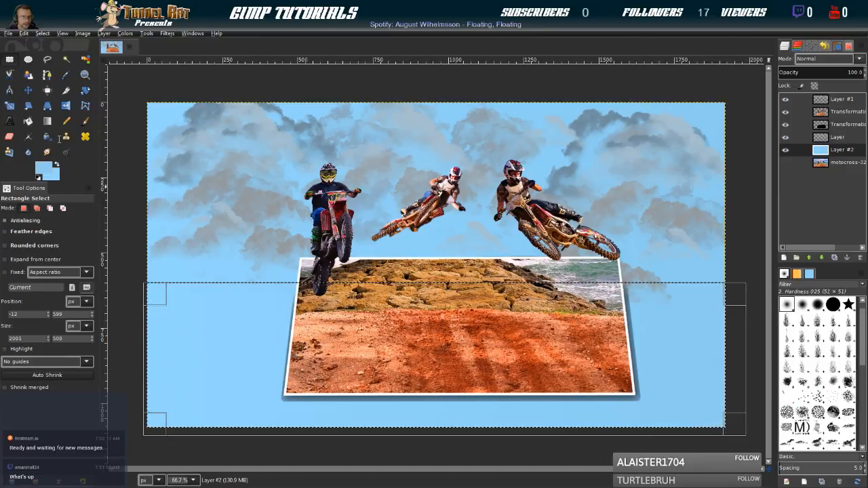
{"action": "left_click", "coordinate": [72, 175]}
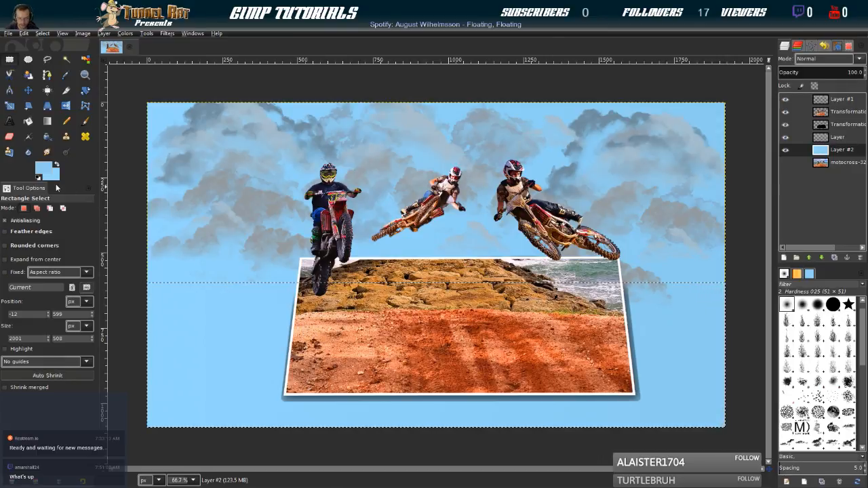
{"action": "key", "text": "Delete"}
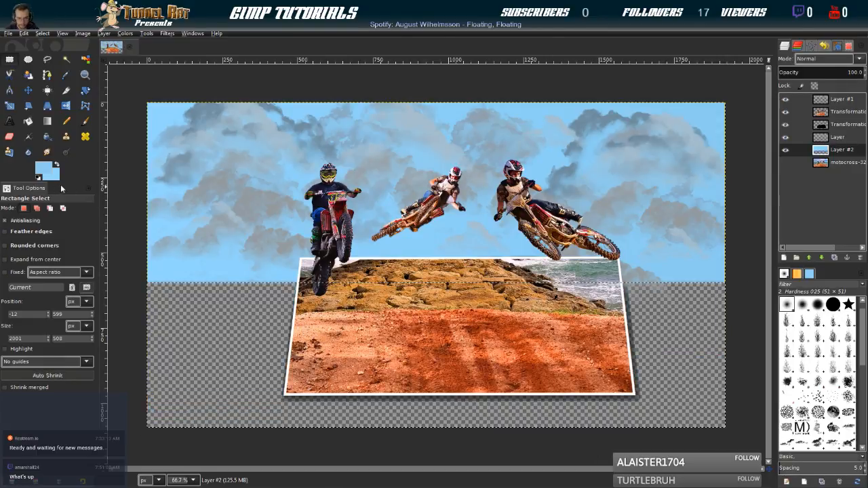
{"action": "key", "text": "ctrl+z"}
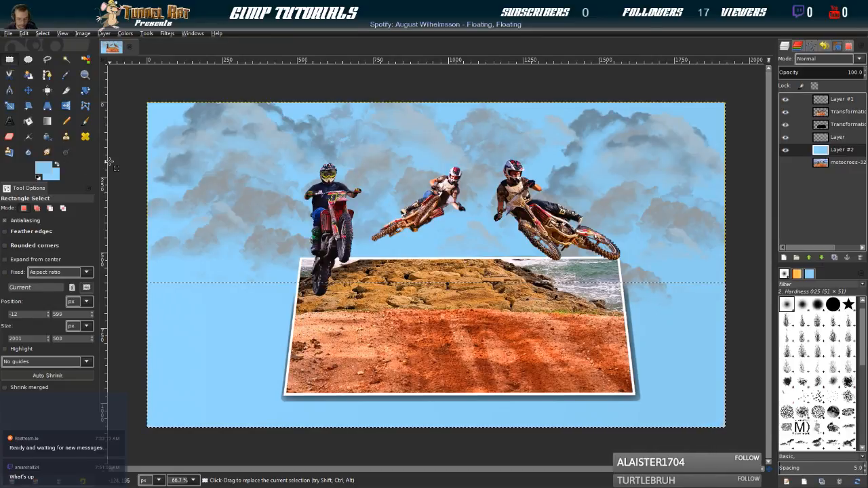
{"action": "key", "text": "Delete"}
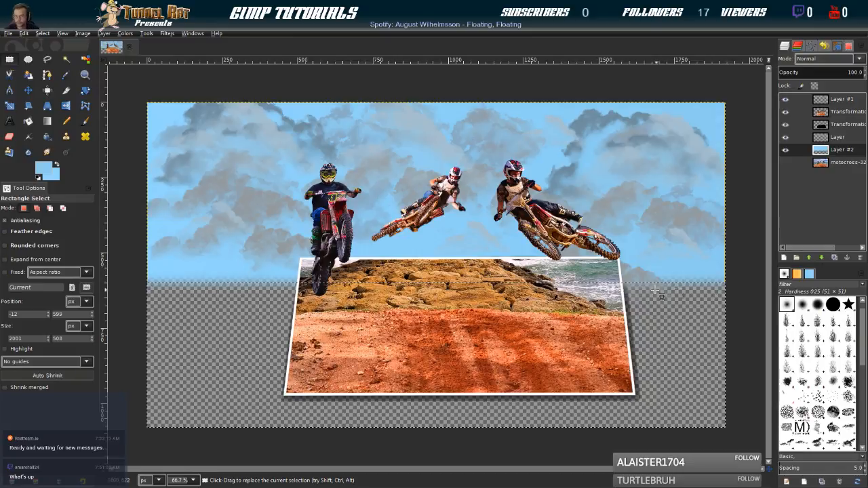
Set the foreground colour to a grey-brown and the background colour to a slightly lighter grey-brown
{"action": "left_click", "coordinate": [42, 33]}
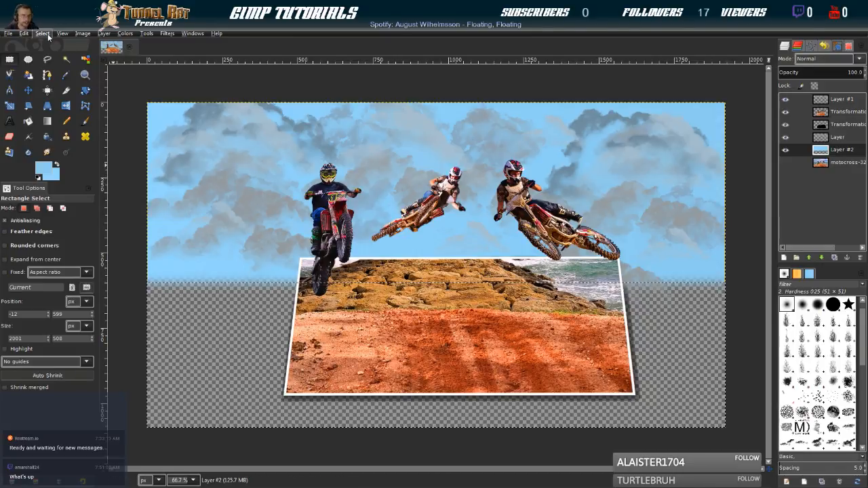
{"action": "left_click", "coordinate": [42, 33]}
{"action": "left_click_drag", "start_coordinate": [251, 258], "coordinate": [250, 292]}
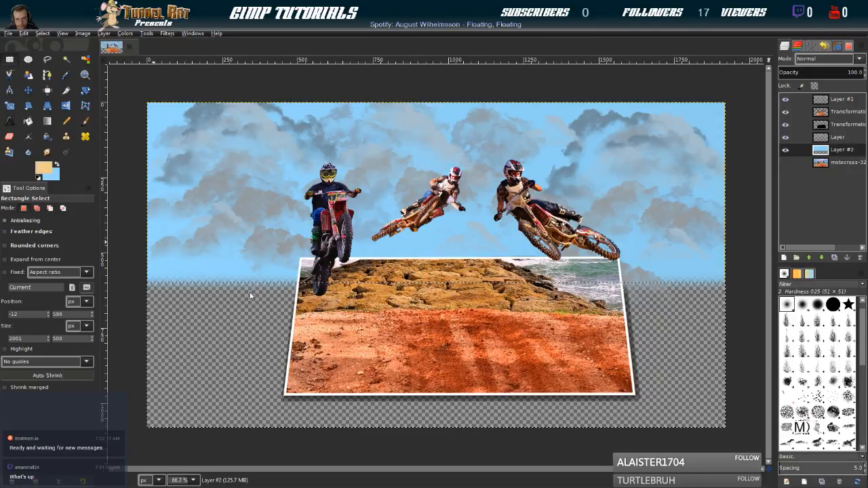
{"action": "left_click_drag", "start_coordinate": [300, 240], "coordinate": [308, 240]}
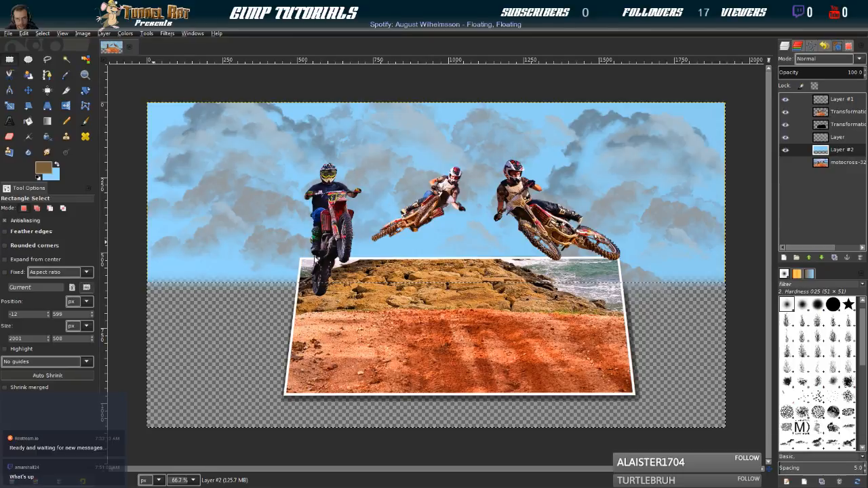
{"action": "left_click", "coordinate": [308, 240]}
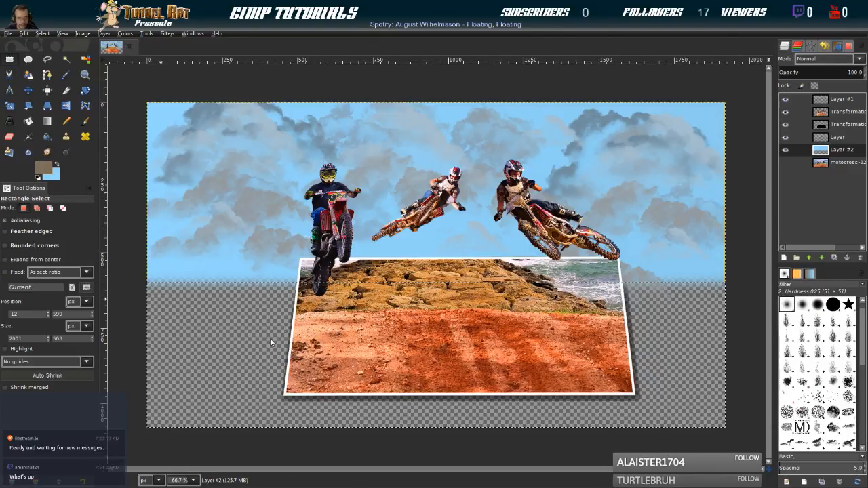
{"action": "left_click", "coordinate": [357, 318]}
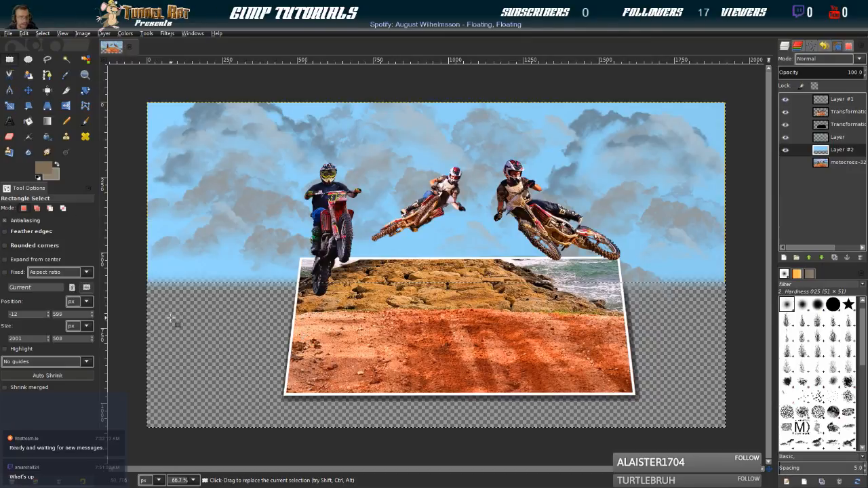
Fill the selected lower area with a vertical bi-linear grey-brown gradient and remove the selection
{"action": "left_click", "coordinate": [47, 122]}
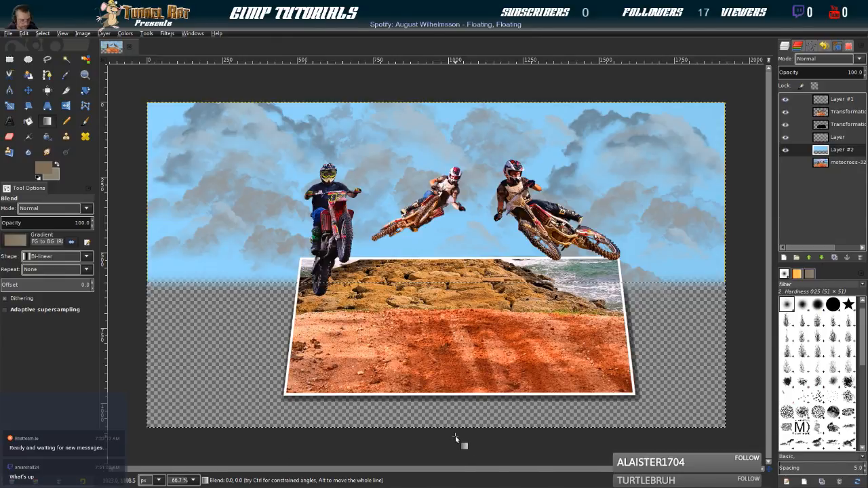
{"action": "left_click_drag", "start_coordinate": [455, 435], "coordinate": [452, 309]}
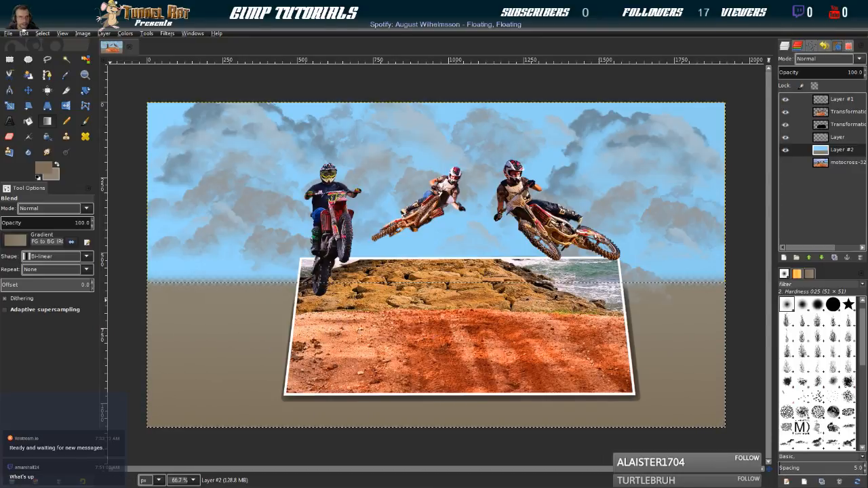
{"action": "left_click", "coordinate": [40, 33]}
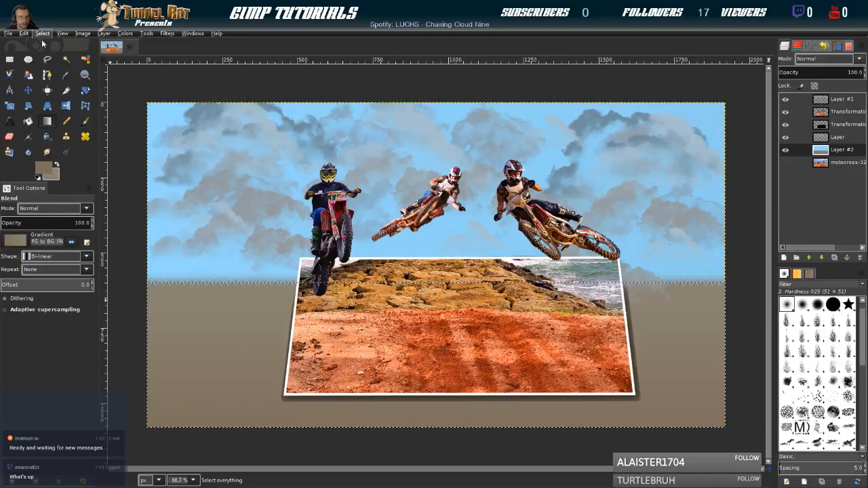
{"action": "left_click", "coordinate": [48, 56]}
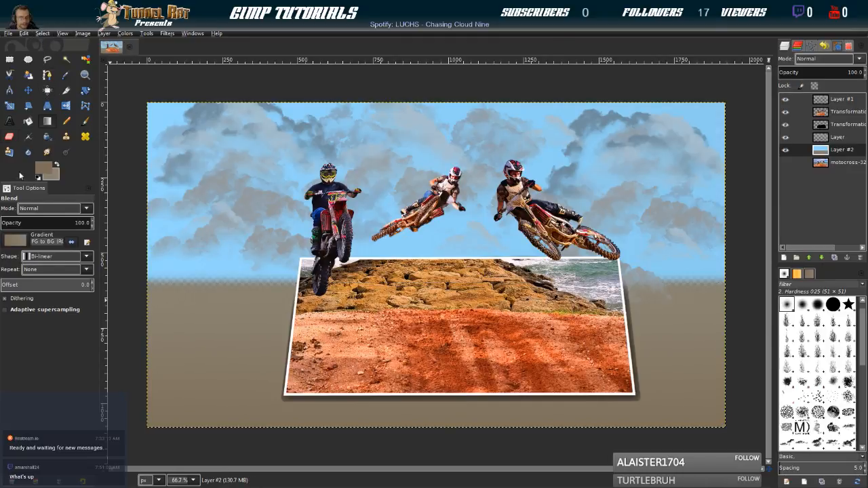
Select a strip about 1964 × 400 px along the image's bottom and pick orange-red foreground and background colours from the dirt for the Blend tool
{"action": "left_click", "coordinate": [9, 60]}
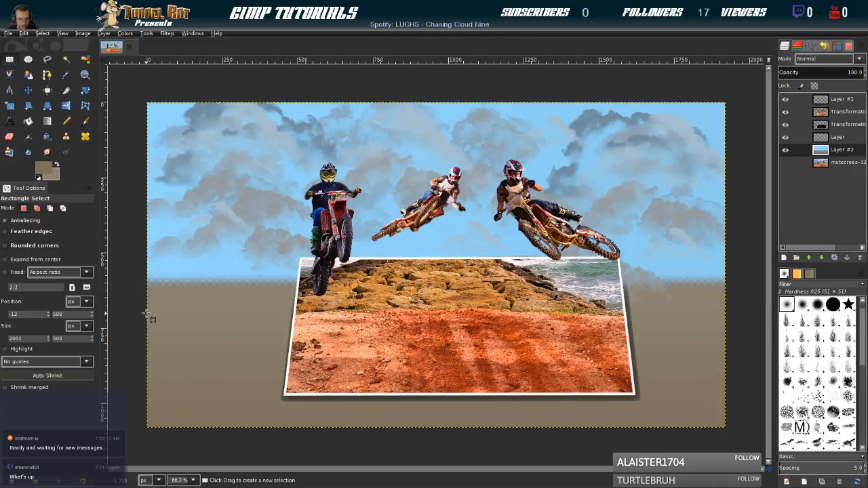
{"action": "left_click_drag", "start_coordinate": [145, 313], "coordinate": [737, 430]}
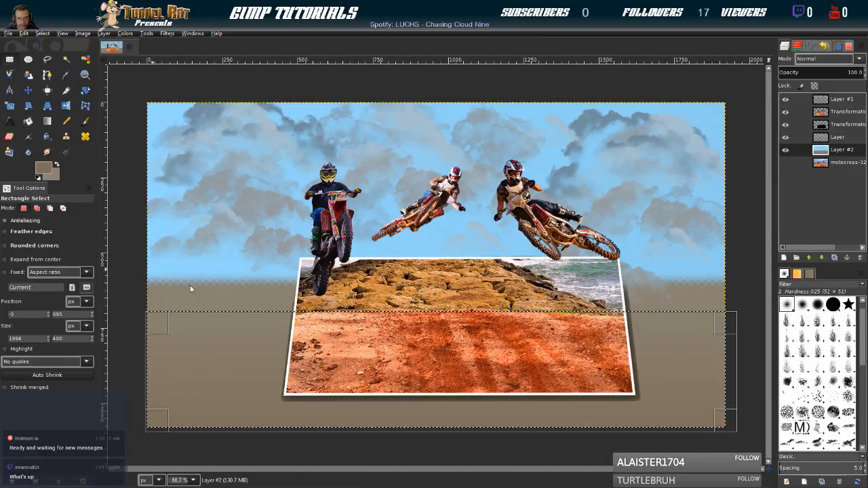
{"action": "left_click", "coordinate": [445, 336]}
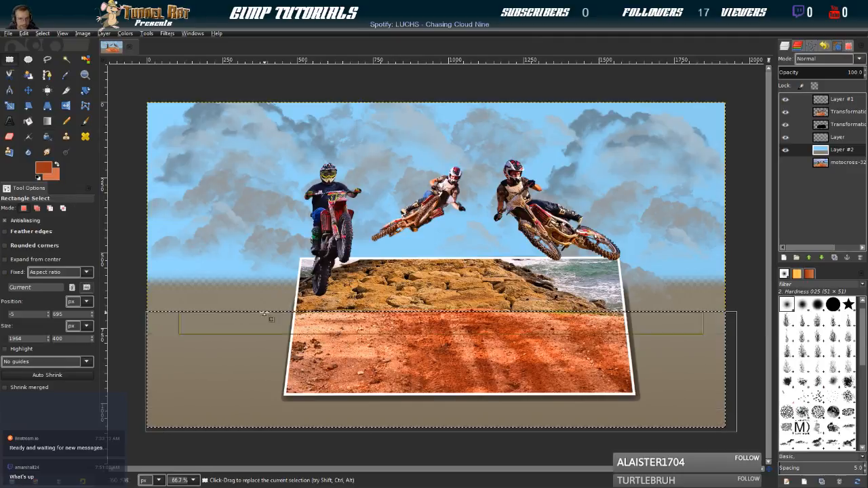
{"action": "left_click", "coordinate": [49, 123]}
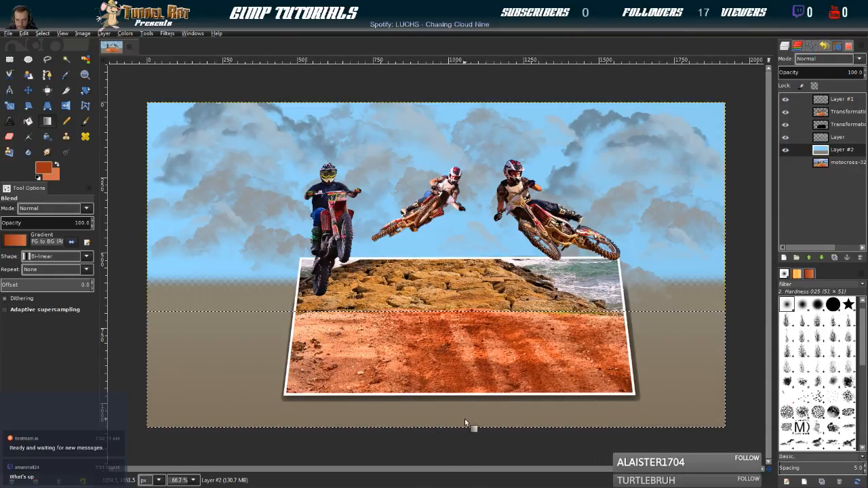
{"action": "left_click_drag", "start_coordinate": [459, 433], "coordinate": [457, 355]}
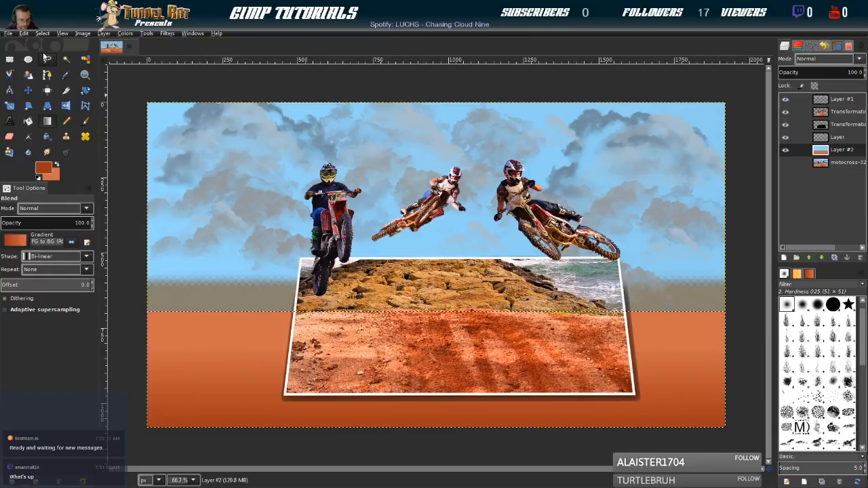
{"action": "key", "text": "ctrl+z"}
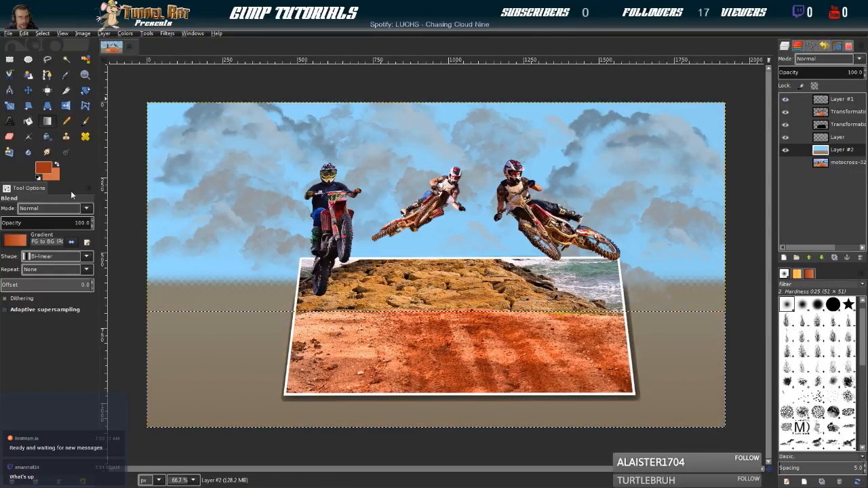
{"action": "key", "text": "ctrl+z"}
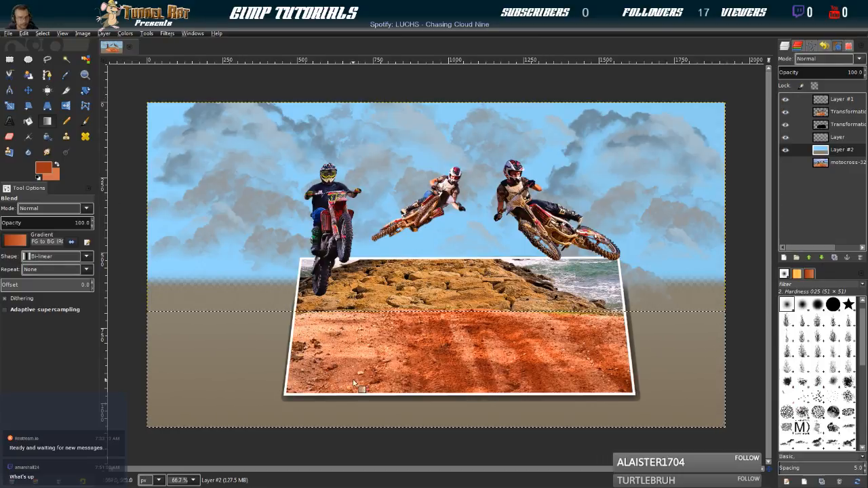
Fill the bottom strip with a soft-edged vertical bi-linear orange-red gradient and remove the selection
{"action": "left_click_drag", "start_coordinate": [470, 431], "coordinate": [470, 357]}
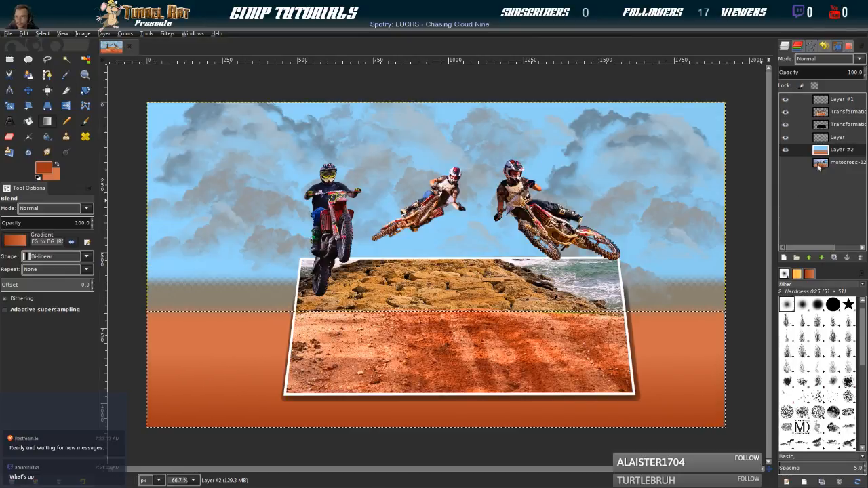
{"action": "left_click", "coordinate": [41, 32]}
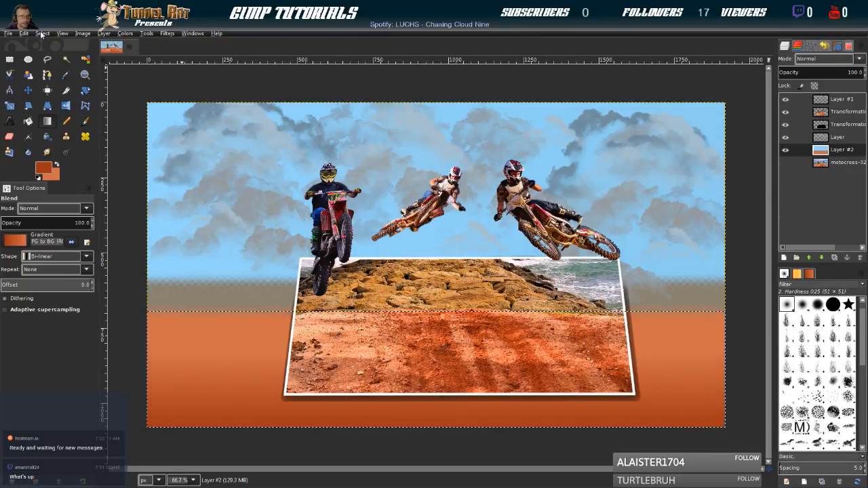
{"action": "left_click", "coordinate": [49, 53]}
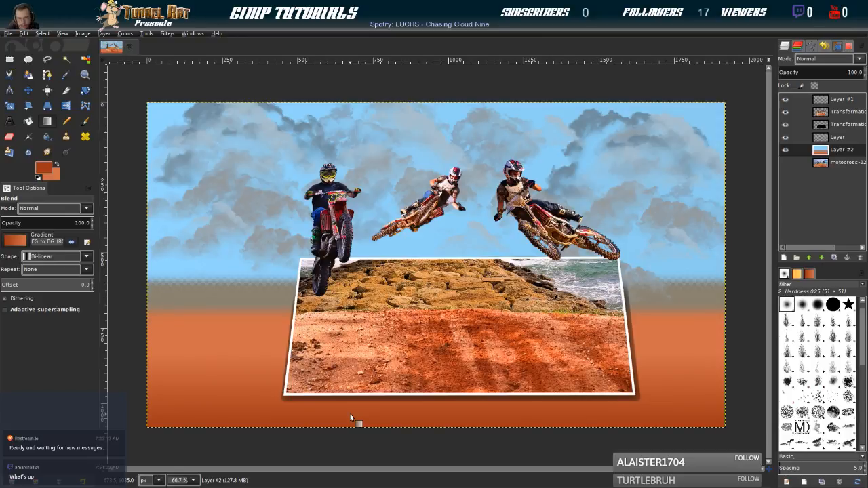
Select a feathered band about 1973 × 151 px across the horizon and pick grey-green and light grey foreground and background colours from the sea
{"action": "left_click", "coordinate": [10, 61]}
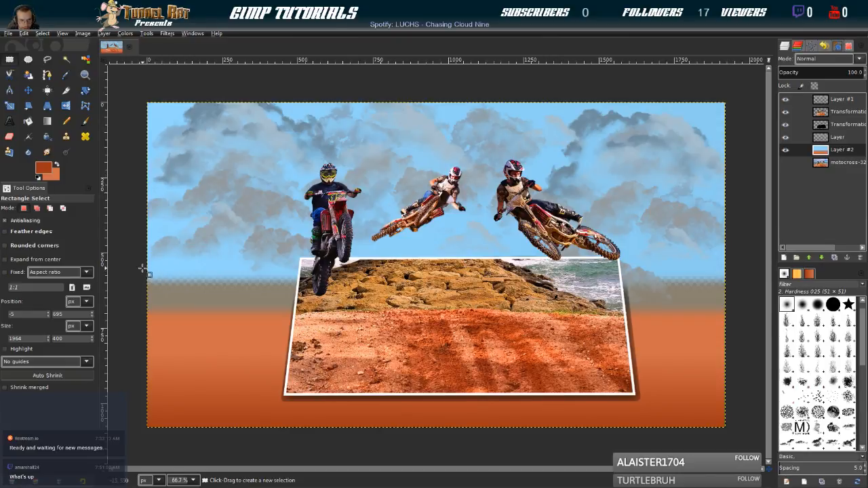
{"action": "left_click_drag", "start_coordinate": [143, 269], "coordinate": [738, 311]}
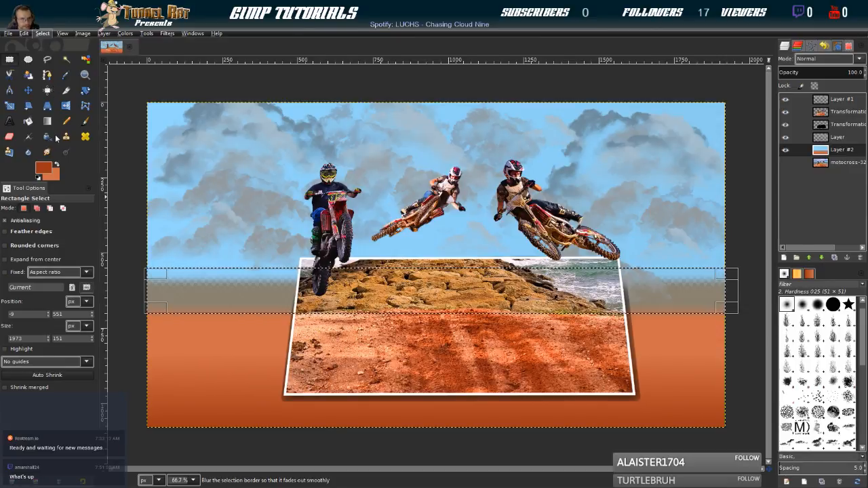
{"action": "key", "text": "Return"}
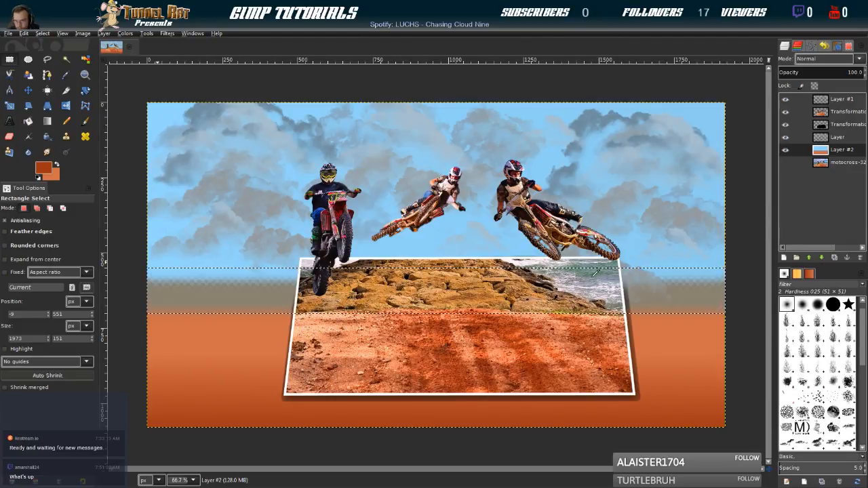
{"action": "left_click", "coordinate": [589, 268]}
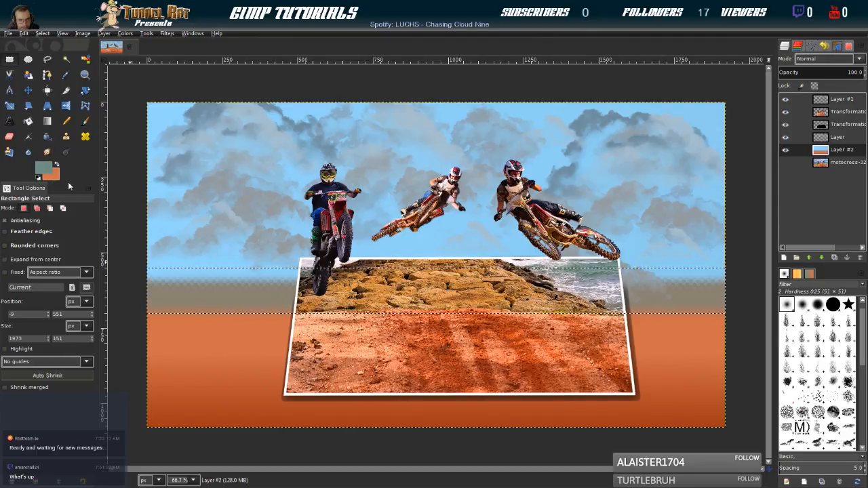
{"action": "left_click", "coordinate": [588, 283]}
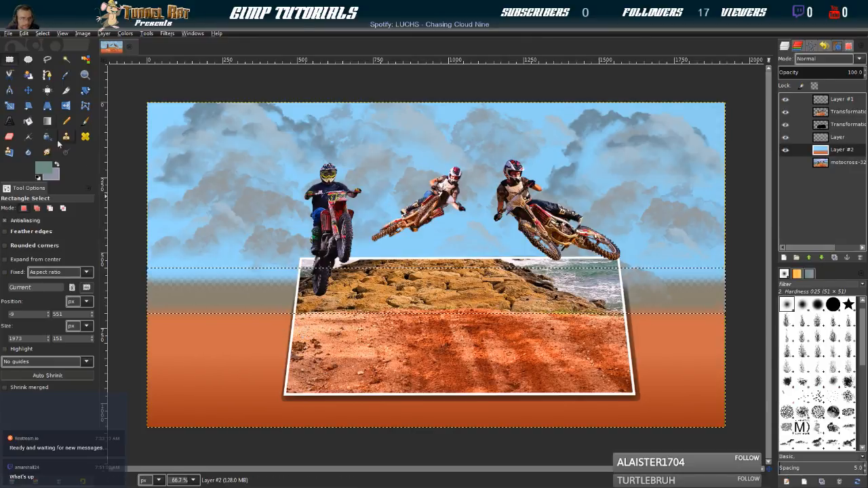
Fill the selected horizon band with a vertical linear gradient from grey-green up to light grey, and remove the selection
{"action": "left_click", "coordinate": [45, 124]}
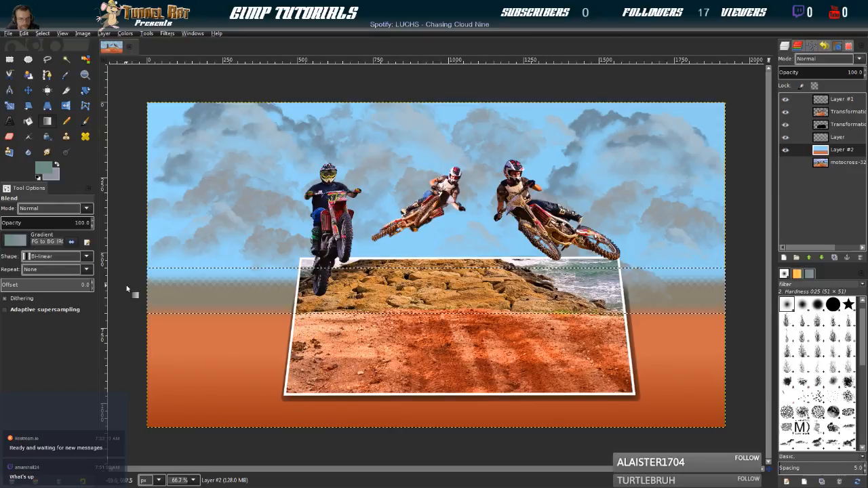
{"action": "left_click", "coordinate": [85, 257]}
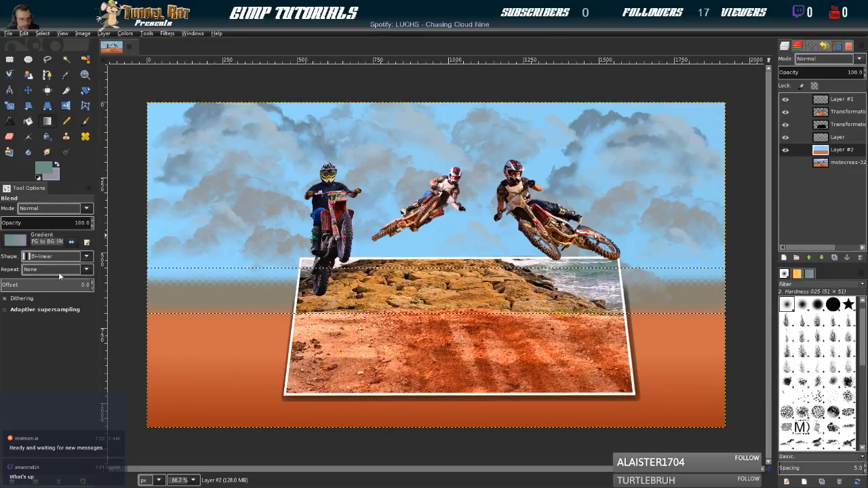
{"action": "left_click", "coordinate": [57, 271]}
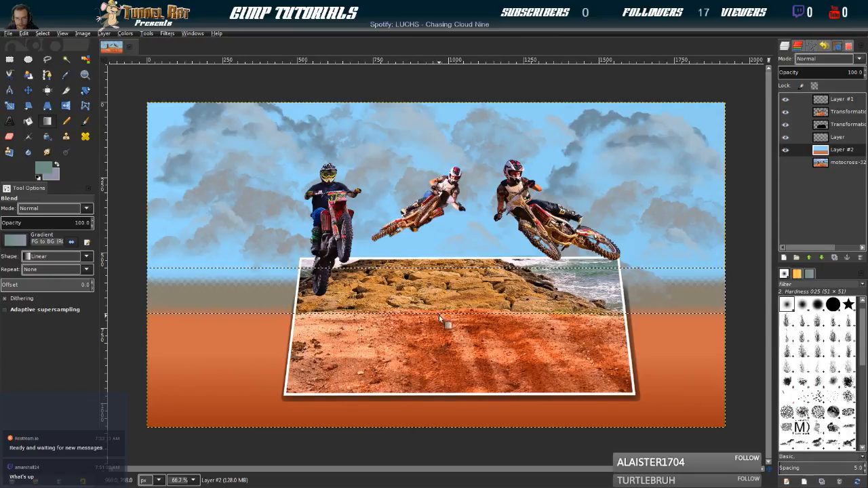
{"action": "left_click_drag", "start_coordinate": [438, 323], "coordinate": [438, 297]}
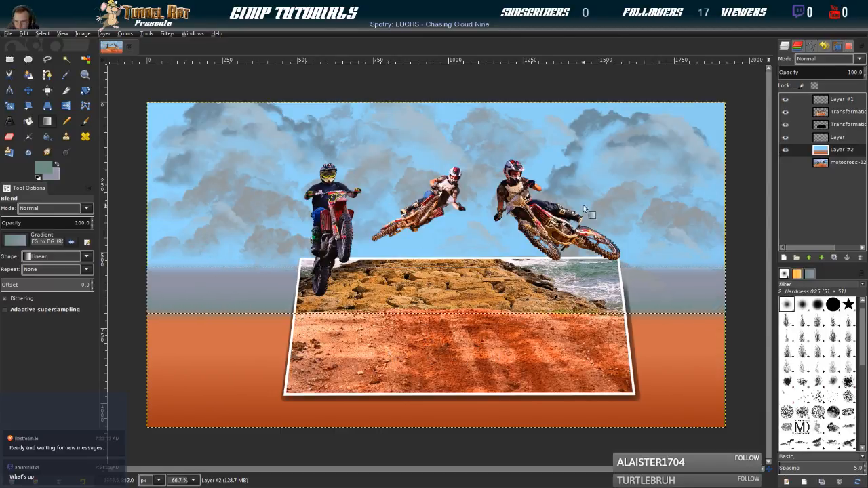
{"action": "left_click", "coordinate": [40, 37]}
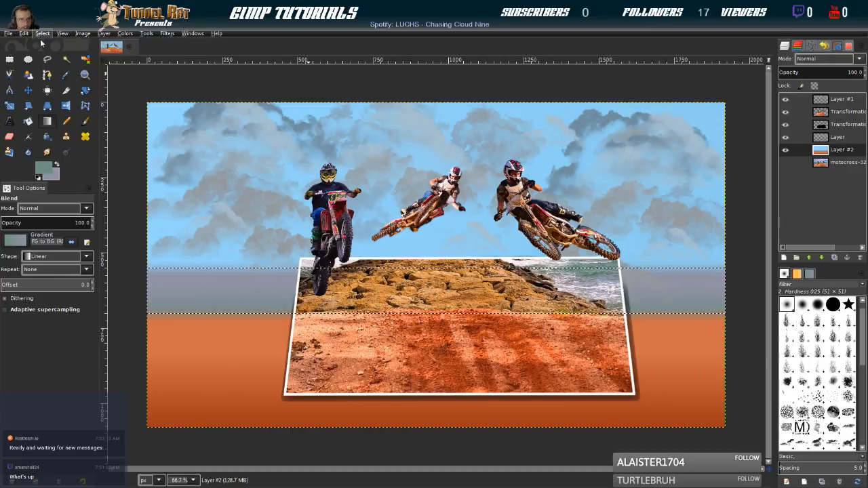
{"action": "left_click", "coordinate": [44, 53]}
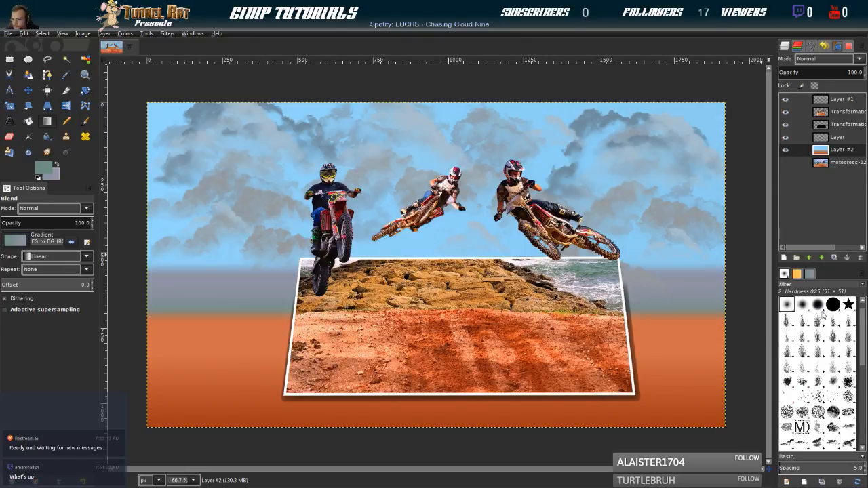
Try the Grass and cracks-walls.abr-010 brushes and pick the cracks-walls.abr-003 brush
{"action": "scroll", "coordinate": [819, 337], "scroll_direction": "down", "scroll_amount": 6}
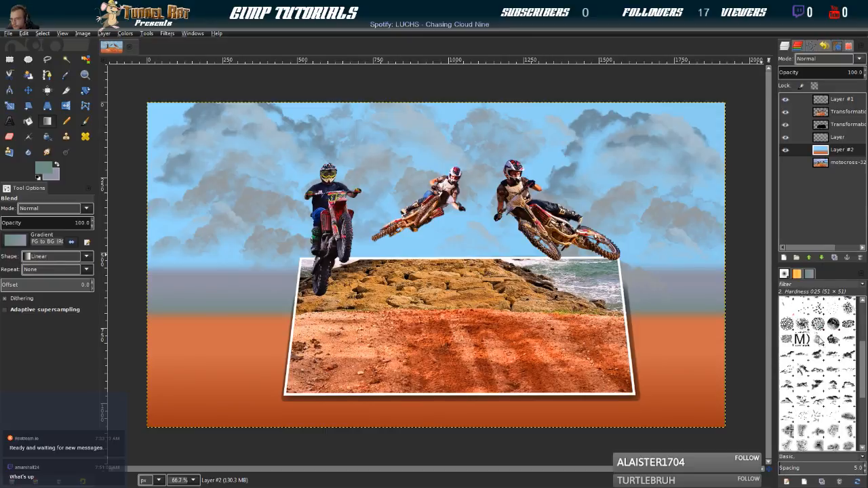
{"action": "scroll", "coordinate": [819, 366], "scroll_direction": "down", "scroll_amount": 6}
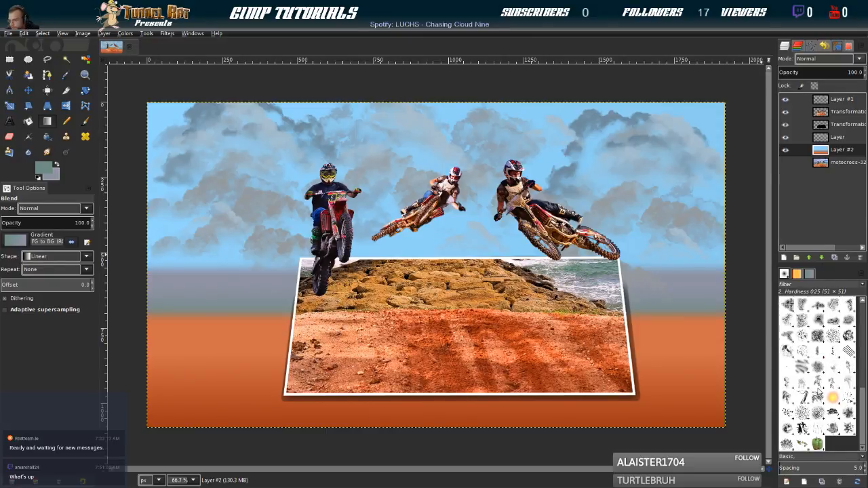
{"action": "left_click", "coordinate": [833, 336]}
{"action": "left_click", "coordinate": [819, 337]}
{"action": "left_click", "coordinate": [834, 337]}
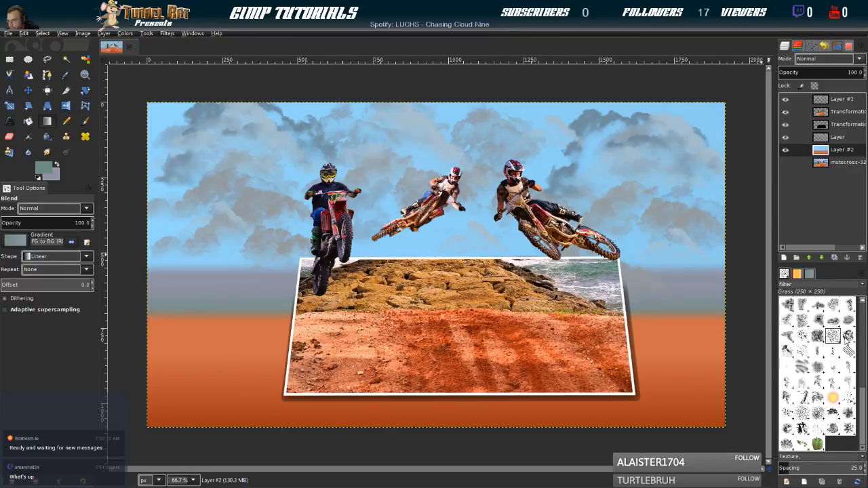
{"action": "left_click", "coordinate": [833, 319]}
{"action": "scroll", "coordinate": [811, 319], "scroll_direction": "up", "scroll_amount": 1}
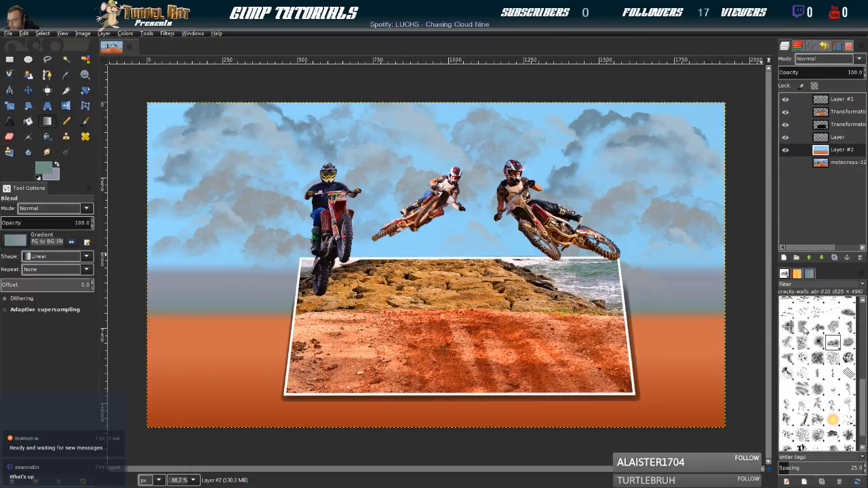
{"action": "scroll", "coordinate": [804, 327], "scroll_direction": "up", "scroll_amount": 1}
{"action": "left_click", "coordinate": [804, 345]}
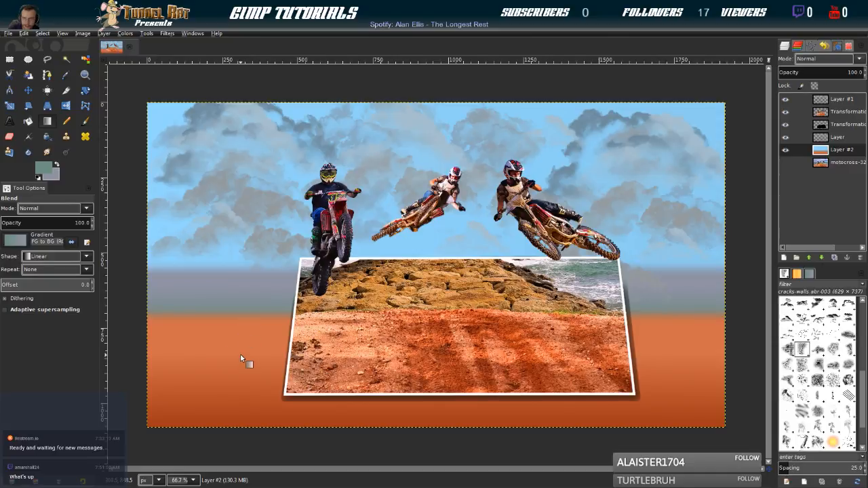
Switch to the Smudge tool and try the Bristles 02, Clouds-by-Mila.abr-021 and Galaxy, Big brushes, settling on Oils 01
{"action": "left_click", "coordinate": [46, 138]}
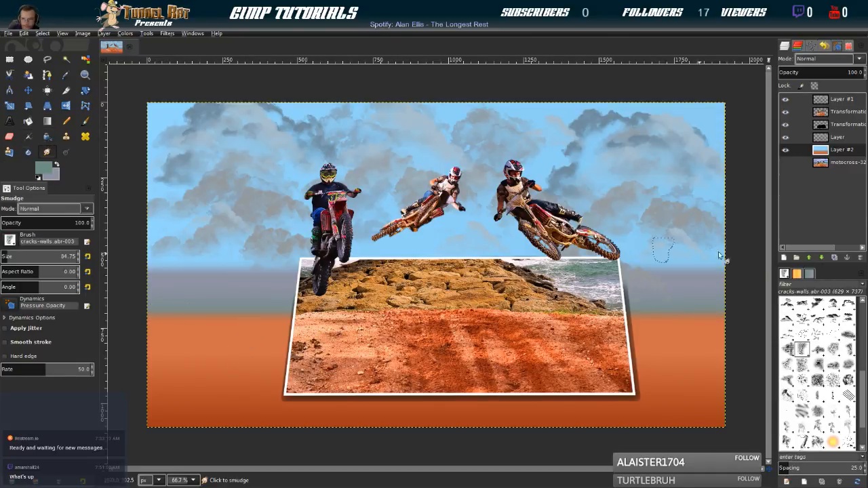
{"action": "scroll", "coordinate": [831, 334], "scroll_direction": "up", "scroll_amount": 5}
{"action": "scroll", "coordinate": [831, 333], "scroll_direction": "up", "scroll_amount": 1}
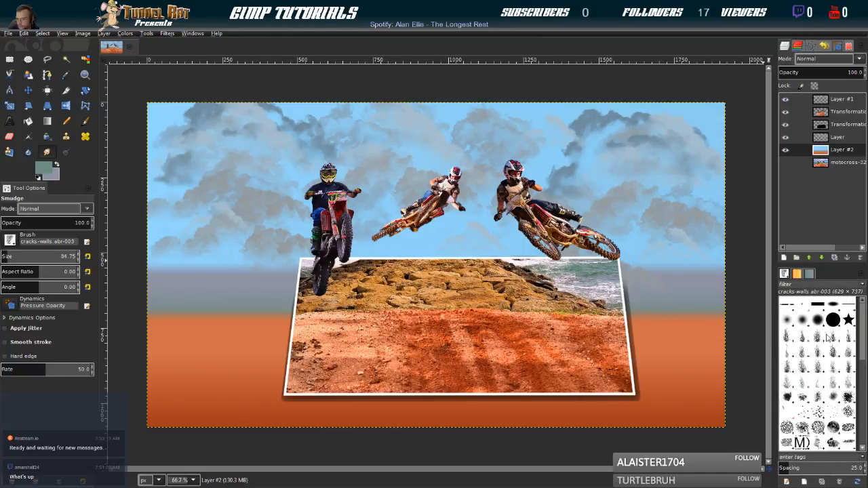
{"action": "scroll", "coordinate": [818, 330], "scroll_direction": "up", "scroll_amount": 1}
{"action": "scroll", "coordinate": [817, 330], "scroll_direction": "down", "scroll_amount": 3}
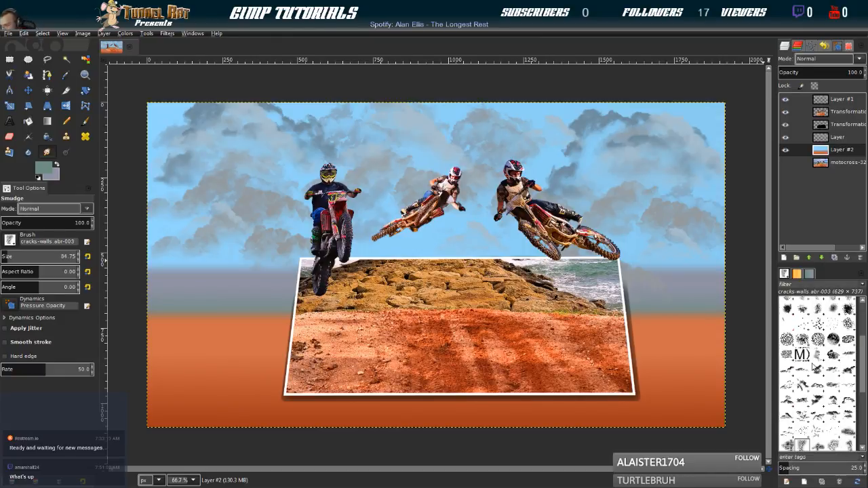
{"action": "left_click", "coordinate": [818, 324]}
{"action": "scroll", "coordinate": [826, 366], "scroll_direction": "down", "scroll_amount": 5}
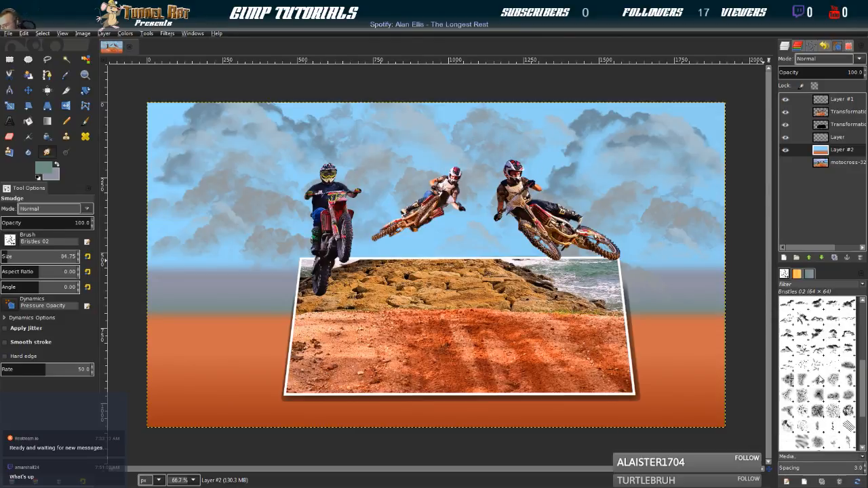
{"action": "scroll", "coordinate": [820, 379], "scroll_direction": "down", "scroll_amount": 2}
{"action": "left_click", "coordinate": [802, 328]}
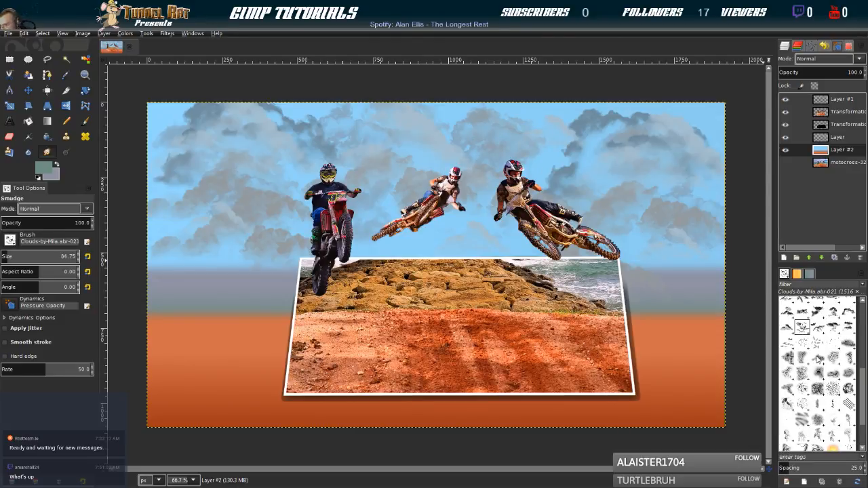
{"action": "scroll", "coordinate": [817, 373], "scroll_direction": "down", "scroll_amount": 4}
{"action": "left_click", "coordinate": [787, 322]}
{"action": "left_click", "coordinate": [816, 337]}
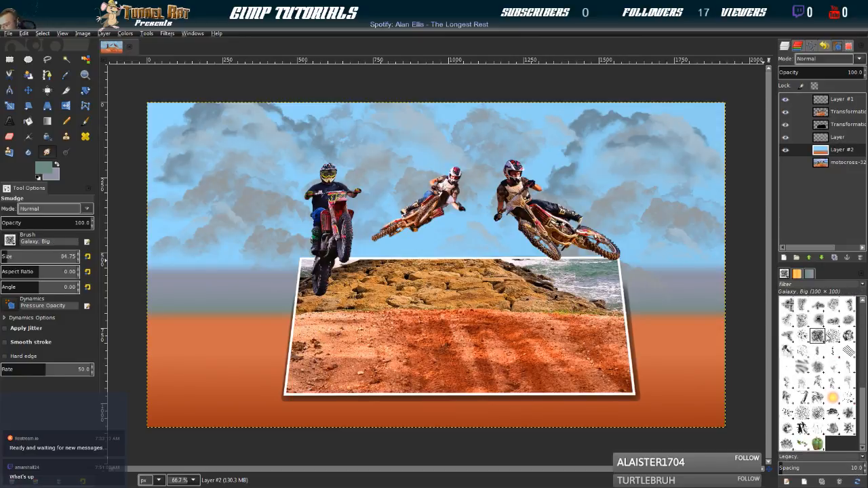
{"action": "left_click", "coordinate": [833, 338]}
{"action": "left_click", "coordinate": [818, 337]}
{"action": "left_click", "coordinate": [848, 338]}
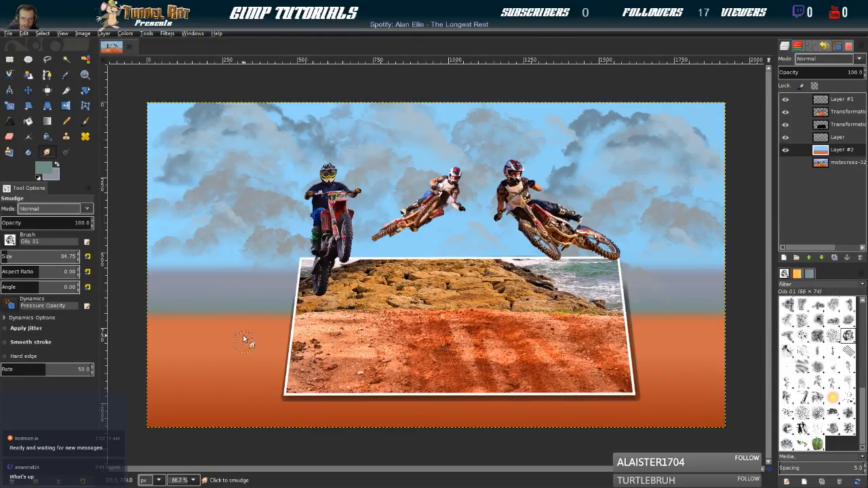
Pick the Grass brush and set the brush size to 174.48
{"action": "scroll", "coordinate": [11, 256], "scroll_direction": "down", "scroll_amount": 5}
{"action": "scroll", "coordinate": [10, 257], "scroll_direction": "up", "scroll_amount": 7}
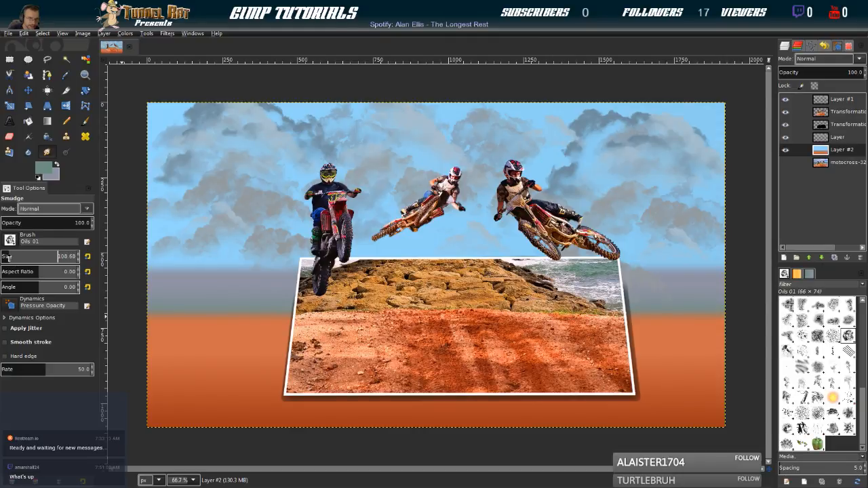
{"action": "scroll", "coordinate": [12, 256], "scroll_direction": "up", "scroll_amount": 10}
{"action": "scroll", "coordinate": [20, 258], "scroll_direction": "down", "scroll_amount": 2}
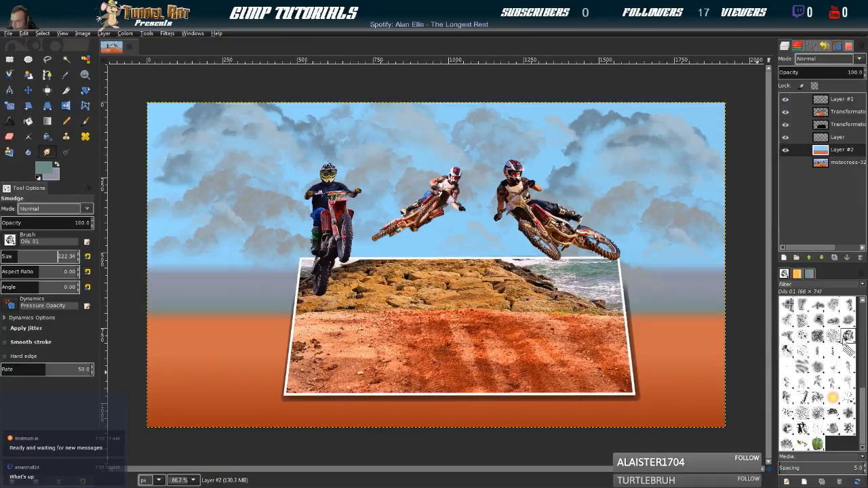
{"action": "left_click", "coordinate": [833, 336]}
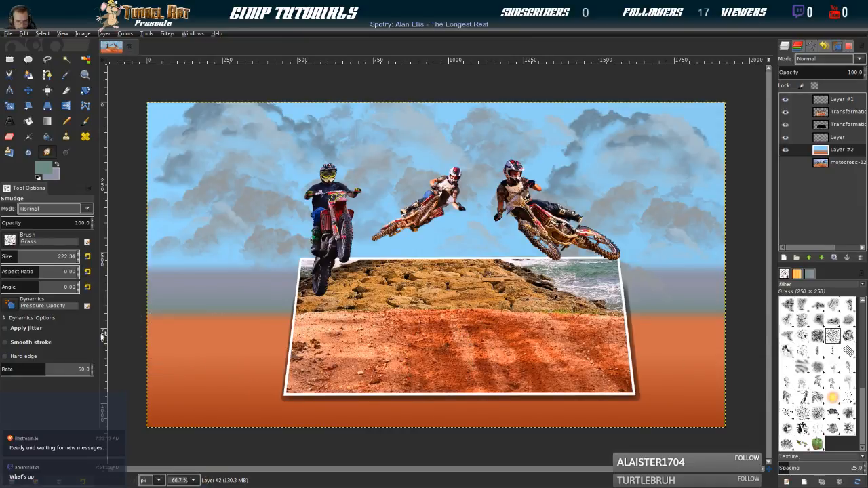
{"action": "left_click", "coordinate": [13, 256]}
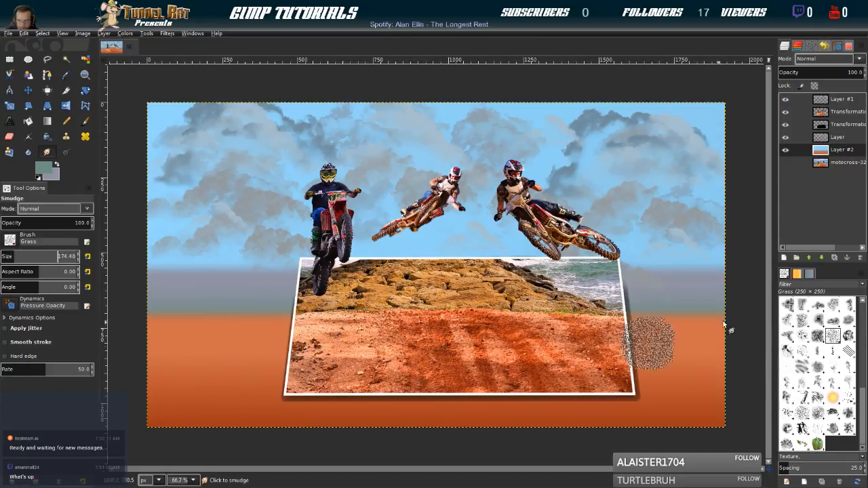
Look through the Galaxy, Clouds-by-Mila and Bristles 02 brushes and choose the Bristles 01 brush
{"action": "left_click", "coordinate": [818, 335]}
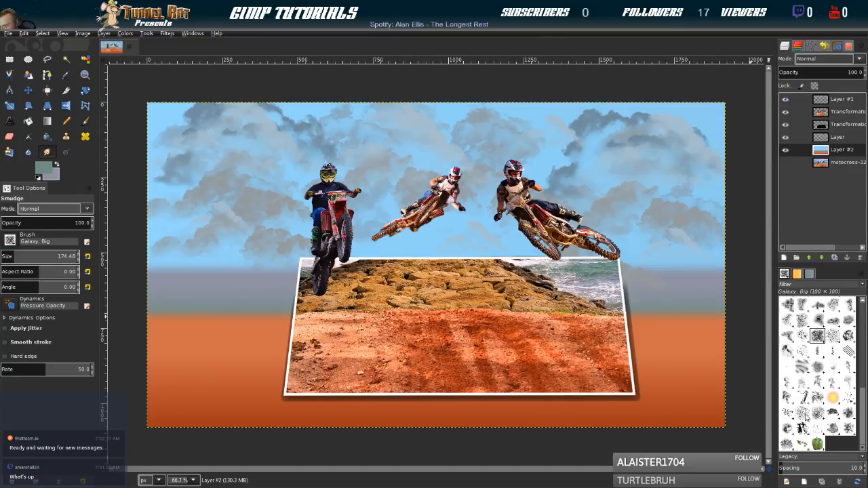
{"action": "scroll", "coordinate": [829, 397], "scroll_direction": "up", "scroll_amount": 5}
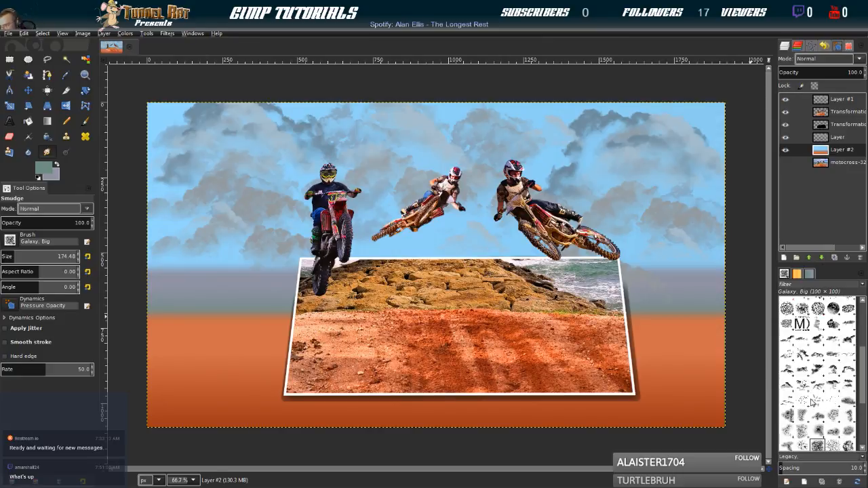
{"action": "left_click", "coordinate": [789, 406]}
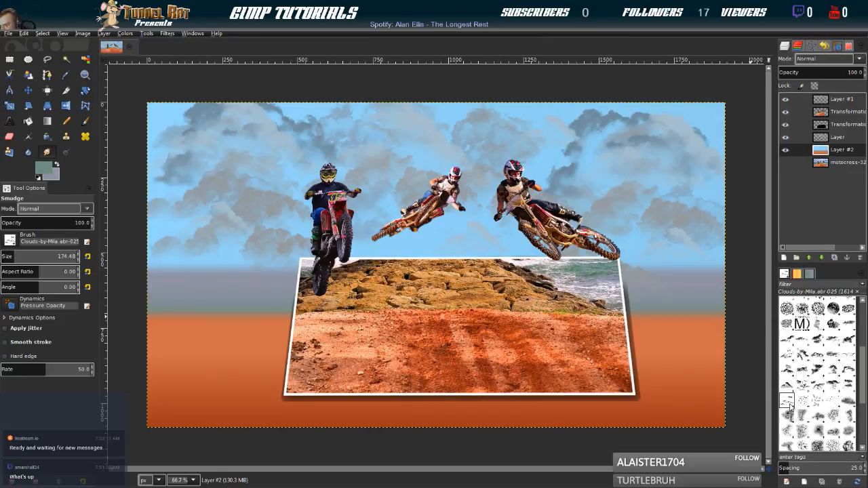
{"action": "scroll", "coordinate": [830, 378], "scroll_direction": "up", "scroll_amount": 3}
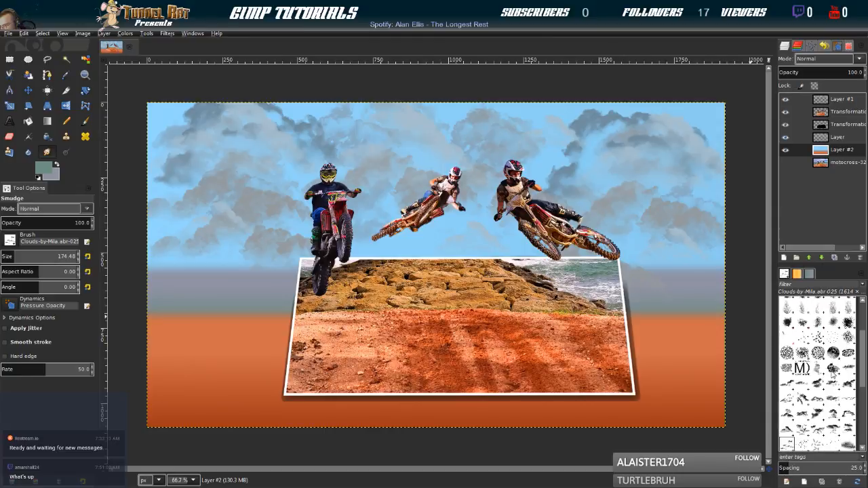
{"action": "left_click", "coordinate": [818, 360]}
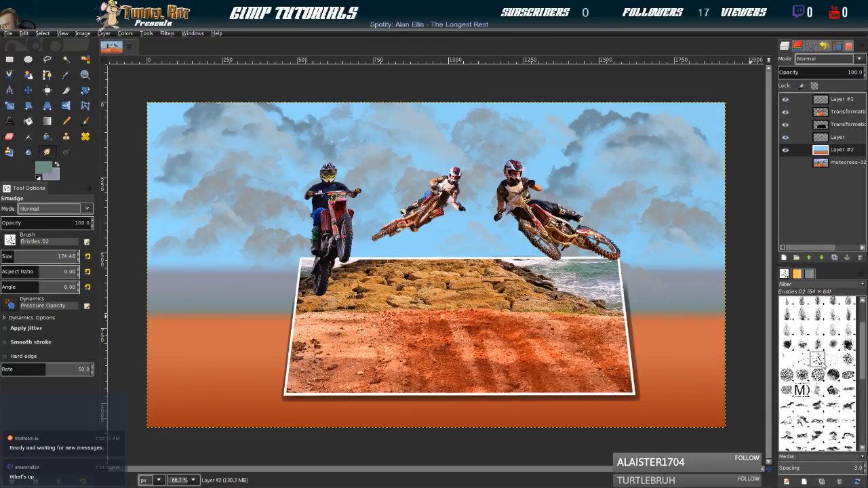
{"action": "left_click", "coordinate": [803, 365]}
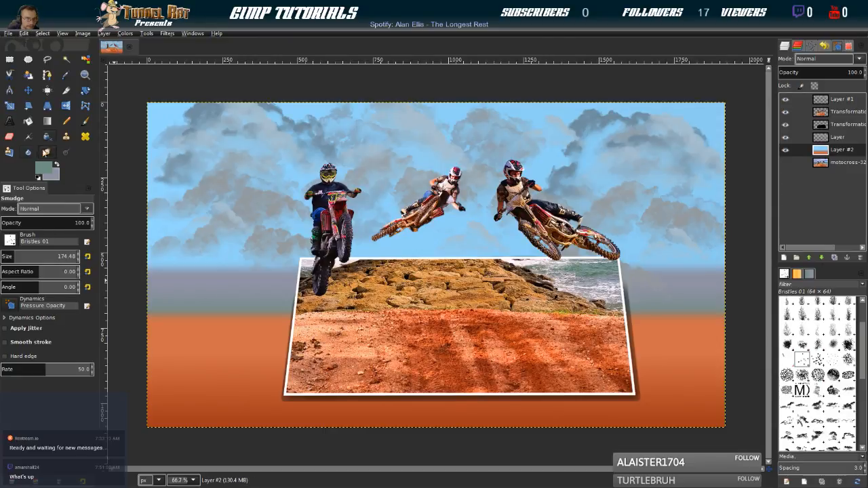
Switch to the Paintbrush, stamp one grey-green test dab on the orange ground and undo it
{"action": "left_click", "coordinate": [85, 121]}
{"action": "left_click", "coordinate": [188, 372]}
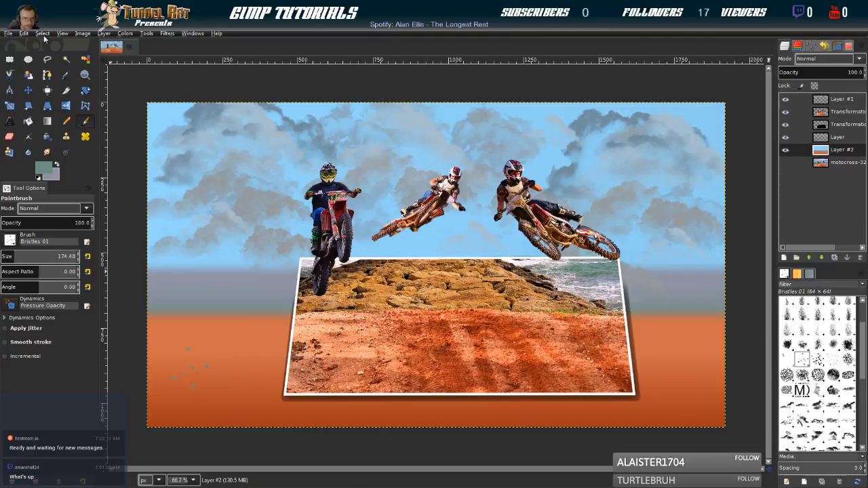
{"action": "key", "text": "ctrl+z"}
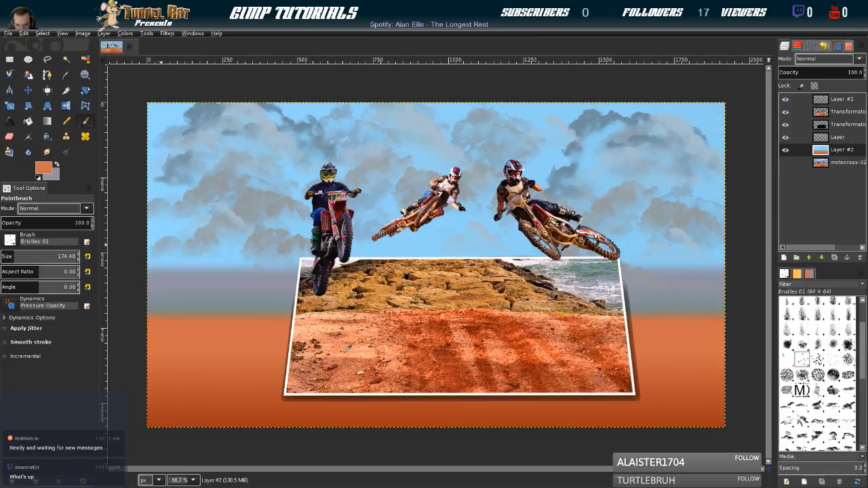
Pick a light peach foreground colour from the photo's dirt and stamp speckles over the orange ground beside and below the frame
{"action": "left_click", "coordinate": [362, 373], "text": "ctrl"}
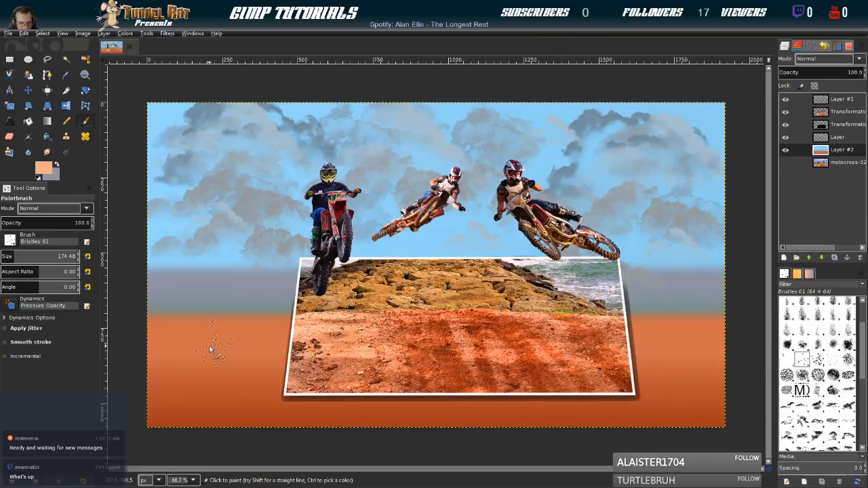
{"action": "left_click", "coordinate": [176, 339]}
{"action": "mouse_move", "coordinate": [252, 349]}
{"action": "left_mouse_down"}
{"action": "mouse_move", "coordinate": [252, 380]}
{"action": "mouse_move", "coordinate": [236, 394]}
{"action": "mouse_move", "coordinate": [175, 410]}
{"action": "left_mouse_up"}
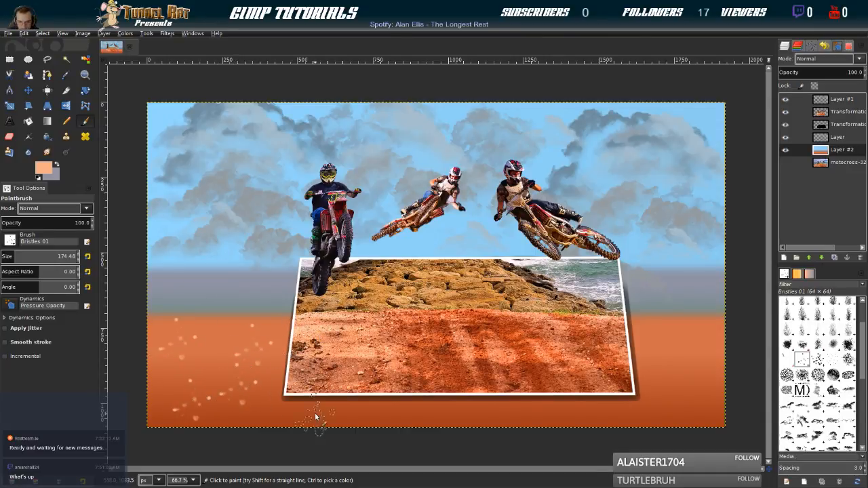
{"action": "left_click", "coordinate": [632, 415]}
{"action": "left_click", "coordinate": [464, 415]}
{"action": "left_click", "coordinate": [290, 411]}
{"action": "left_click", "coordinate": [412, 411]}
{"action": "left_click", "coordinate": [567, 417]}
{"action": "left_click", "coordinate": [676, 396]}
{"action": "left_click", "coordinate": [665, 347]}
{"action": "left_click", "coordinate": [649, 346]}
{"action": "left_click", "coordinate": [698, 343]}
{"action": "left_click", "coordinate": [712, 333]}
{"action": "left_click", "coordinate": [717, 377]}
{"action": "left_click", "coordinate": [715, 415]}
{"action": "left_click", "coordinate": [601, 405]}
{"action": "left_click", "coordinate": [624, 398]}
{"action": "left_click", "coordinate": [674, 373]}
{"action": "left_click", "coordinate": [665, 331]}
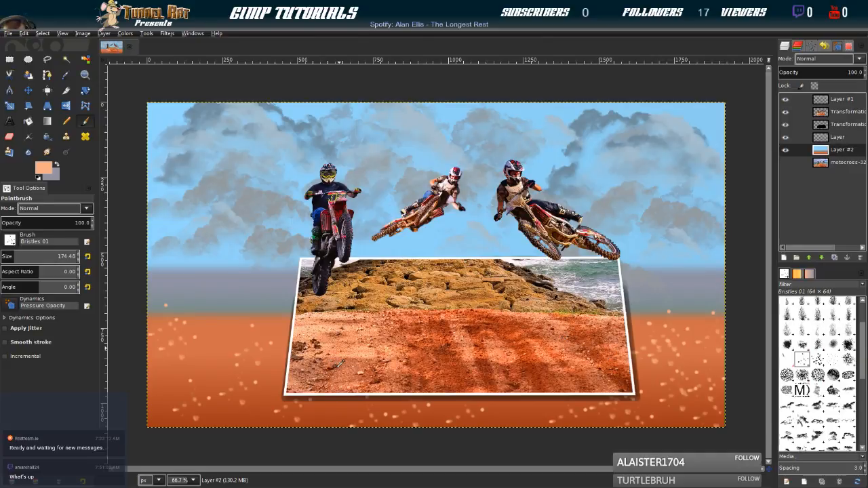
Pick a dark reddish-brown foreground colour from the photo's dirt for painting with the Bristles 01 brush
{"action": "left_click", "coordinate": [339, 363], "text": "ctrl"}
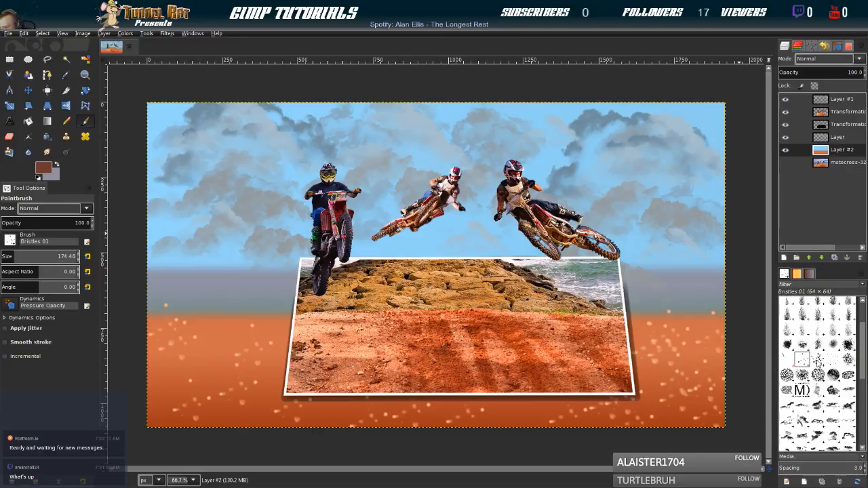
{"action": "left_click", "coordinate": [818, 360]}
{"action": "left_click", "coordinate": [802, 360]}
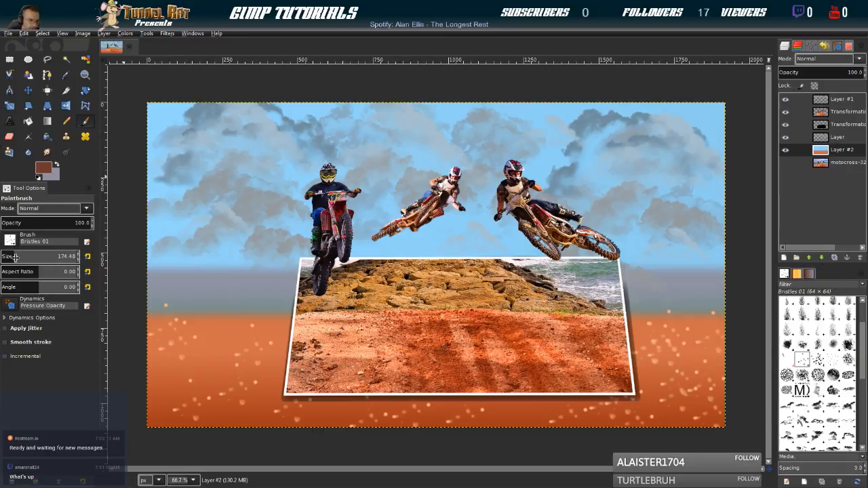
Set the brush size to 150.55 and stamp dark reddish-brown speckles over the orange ground beside and below the frame
{"action": "left_click_drag", "start_coordinate": [18, 257], "coordinate": [20, 257]}
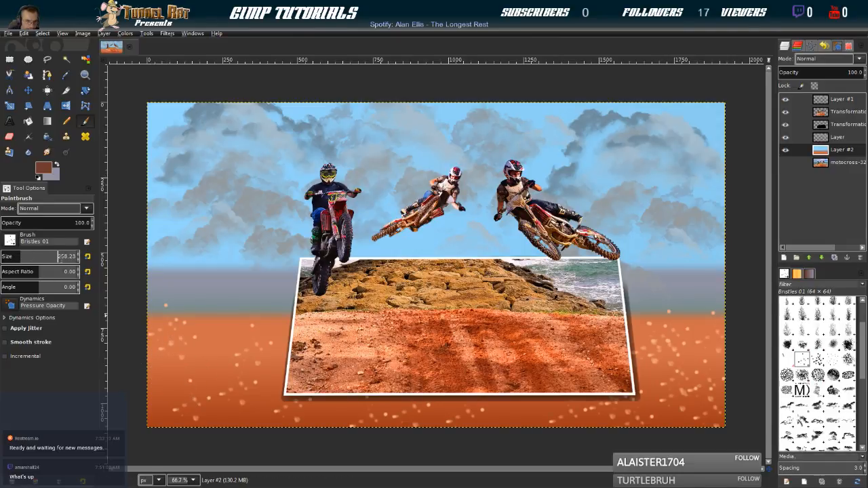
{"action": "left_click_drag", "start_coordinate": [14, 258], "coordinate": [13, 258]}
{"action": "left_click", "coordinate": [176, 346]}
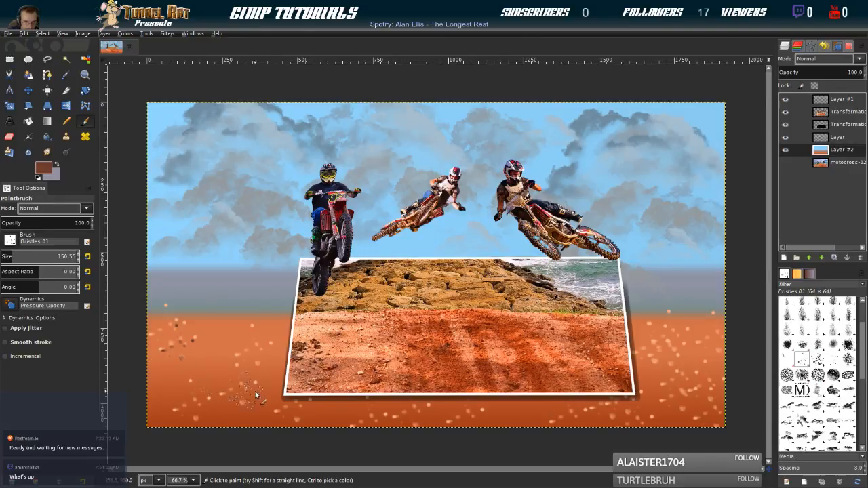
{"action": "left_click", "coordinate": [257, 358]}
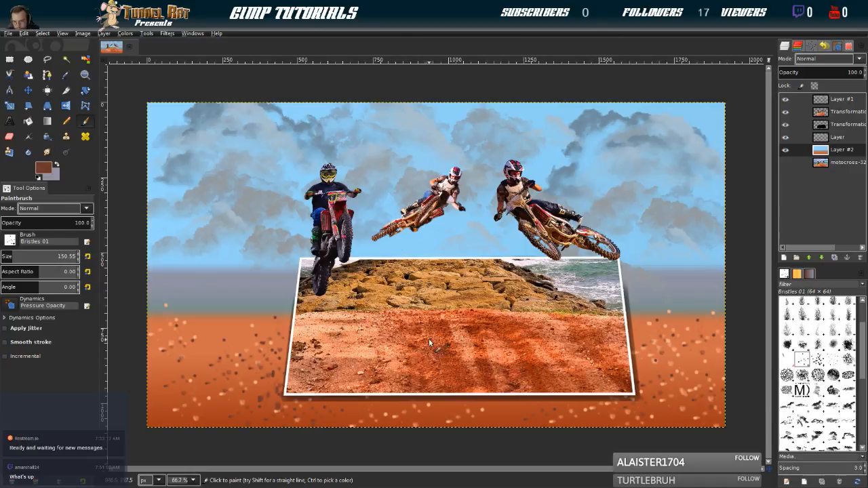
Look through the brush collection, choose the Cell 01 brush and pick an orange-red foreground colour from the photo's dirt
{"action": "scroll", "coordinate": [814, 385], "scroll_direction": "down", "scroll_amount": 3}
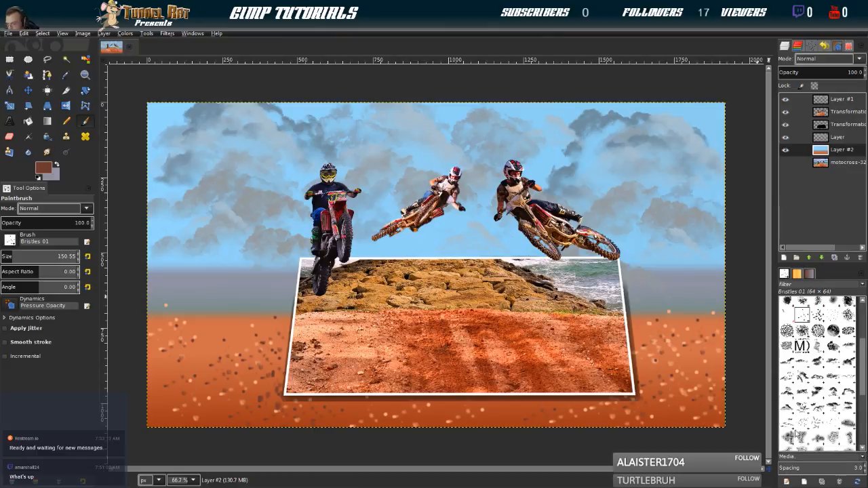
{"action": "scroll", "coordinate": [811, 432], "scroll_direction": "down", "scroll_amount": 2}
{"action": "scroll", "coordinate": [828, 423], "scroll_direction": "down", "scroll_amount": 2}
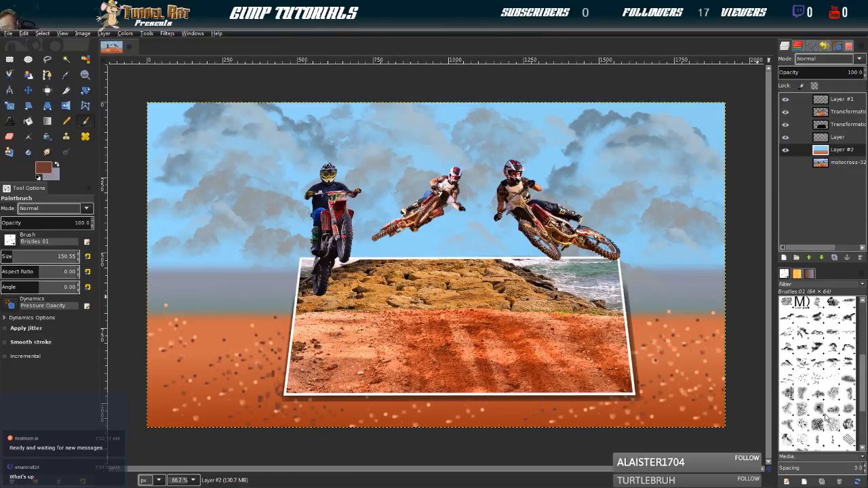
{"action": "scroll", "coordinate": [838, 415], "scroll_direction": "up", "scroll_amount": 10}
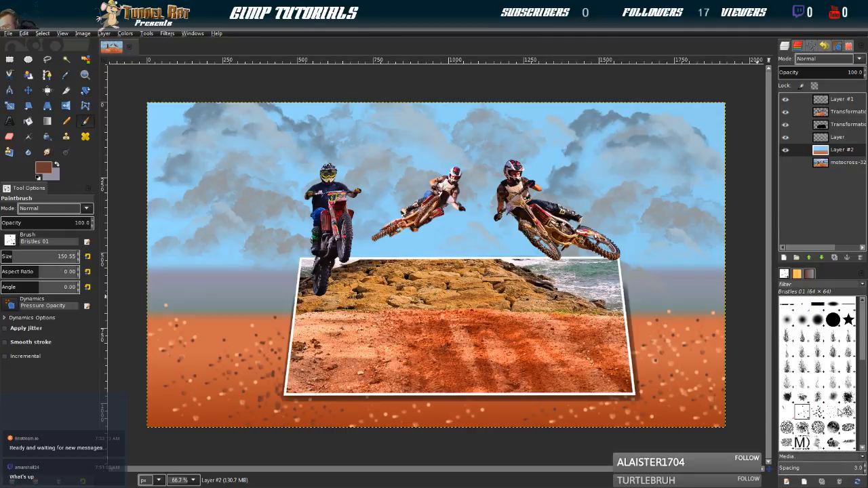
{"action": "left_click", "coordinate": [848, 411]}
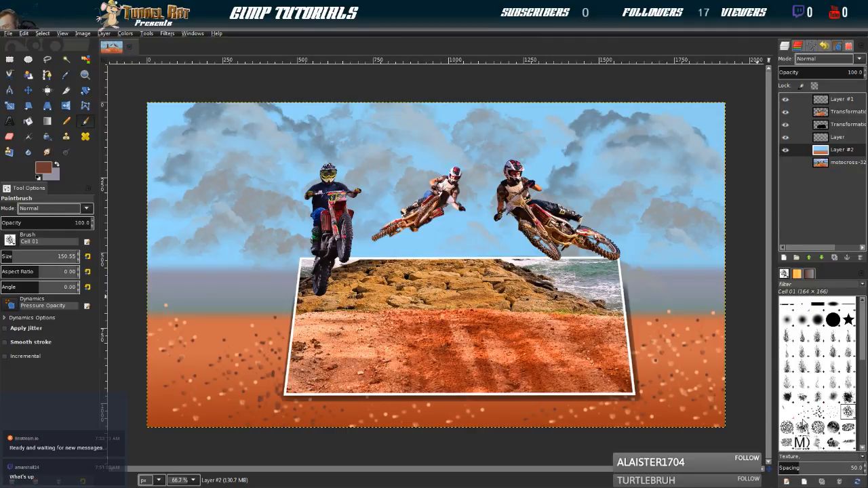
{"action": "left_click", "coordinate": [788, 426]}
{"action": "left_click", "coordinate": [848, 415]}
{"action": "left_click", "coordinate": [803, 444]}
{"action": "left_click", "coordinate": [848, 416]}
{"action": "left_click", "coordinate": [847, 395]}
{"action": "left_click", "coordinate": [848, 413]}
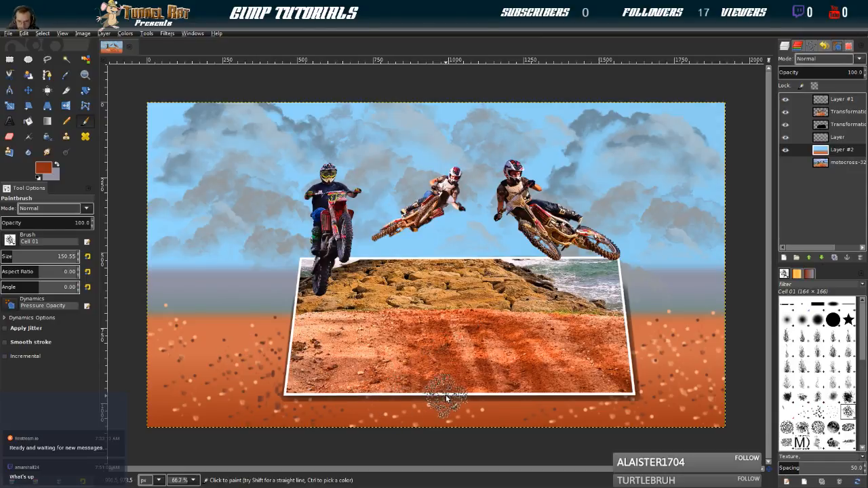
Paint orange-red cell texture on the ground below the frame and around its lower-right corner, using brush sizes 204.39 and 84.75
{"action": "scroll", "coordinate": [6, 256], "scroll_direction": "down", "scroll_amount": 5}
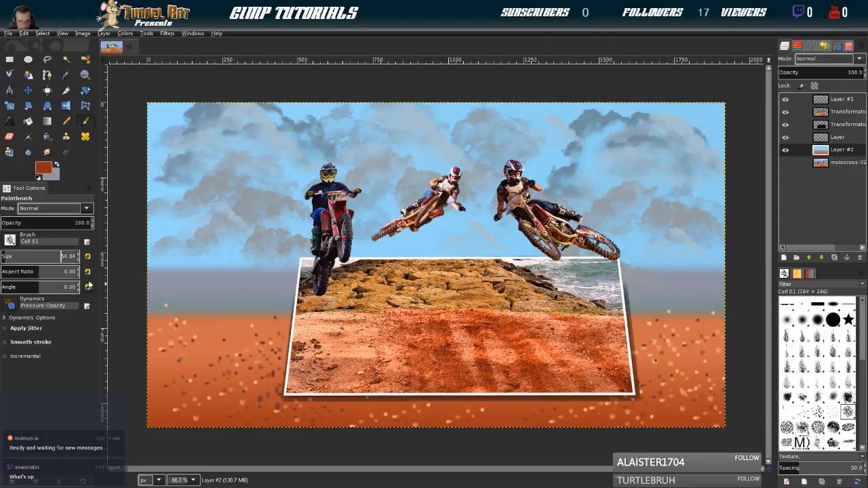
{"action": "left_click_drag", "start_coordinate": [7, 256], "coordinate": [25, 258]}
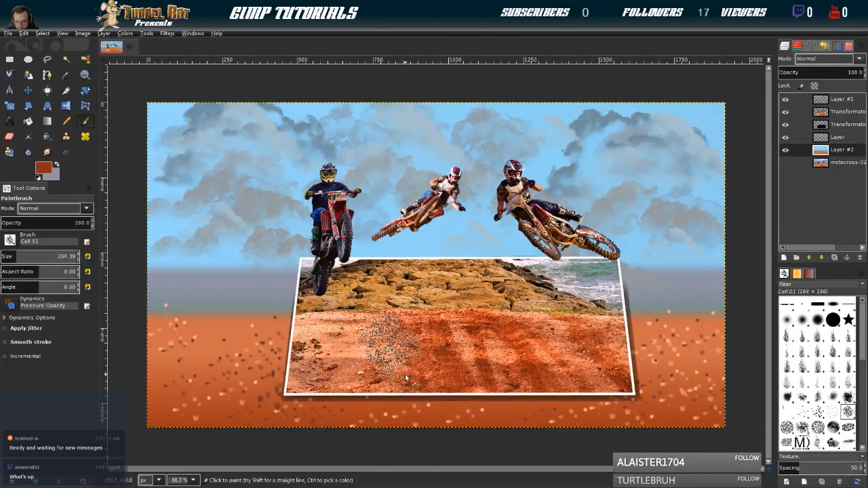
{"action": "left_click", "coordinate": [471, 417]}
{"action": "mouse_move", "coordinate": [528, 415]}
{"action": "left_mouse_down"}
{"action": "mouse_move", "coordinate": [552, 430]}
{"action": "mouse_move", "coordinate": [555, 418]}
{"action": "mouse_move", "coordinate": [595, 419]}
{"action": "mouse_move", "coordinate": [623, 433]}
{"action": "left_mouse_up"}
{"action": "left_click", "coordinate": [647, 407]}
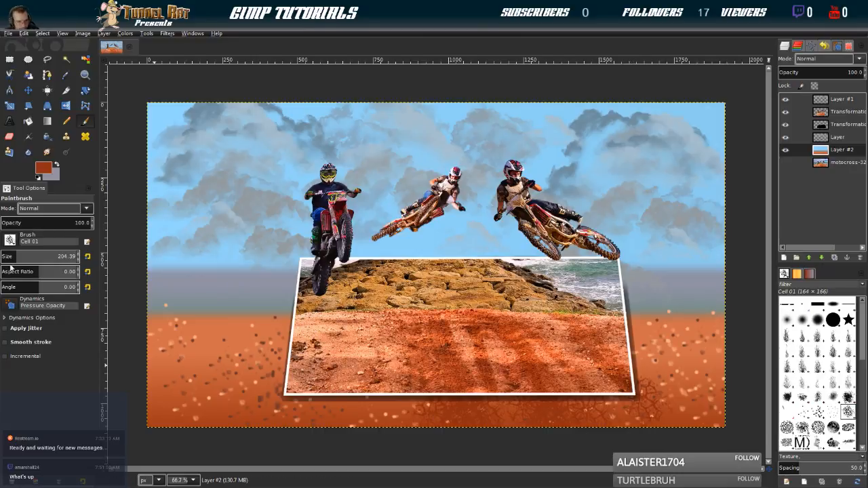
{"action": "left_click_drag", "start_coordinate": [9, 259], "coordinate": [3, 257]}
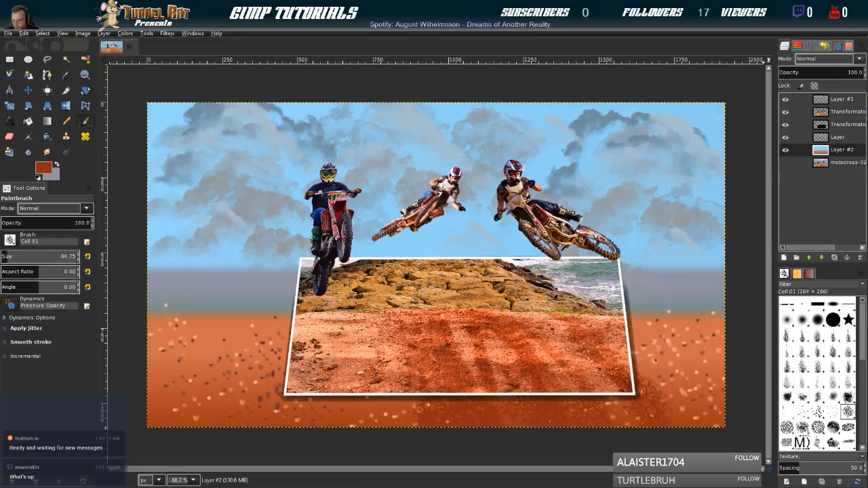
Choose the Bristles 02 brush and set its size to 105.75
{"action": "scroll", "coordinate": [837, 388], "scroll_direction": "down", "scroll_amount": 5}
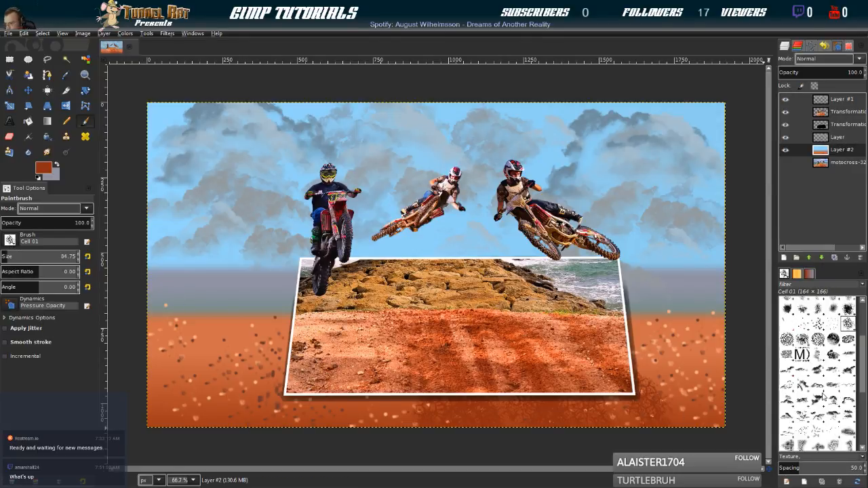
{"action": "scroll", "coordinate": [824, 397], "scroll_direction": "down", "scroll_amount": 5}
{"action": "scroll", "coordinate": [820, 380], "scroll_direction": "up", "scroll_amount": 5}
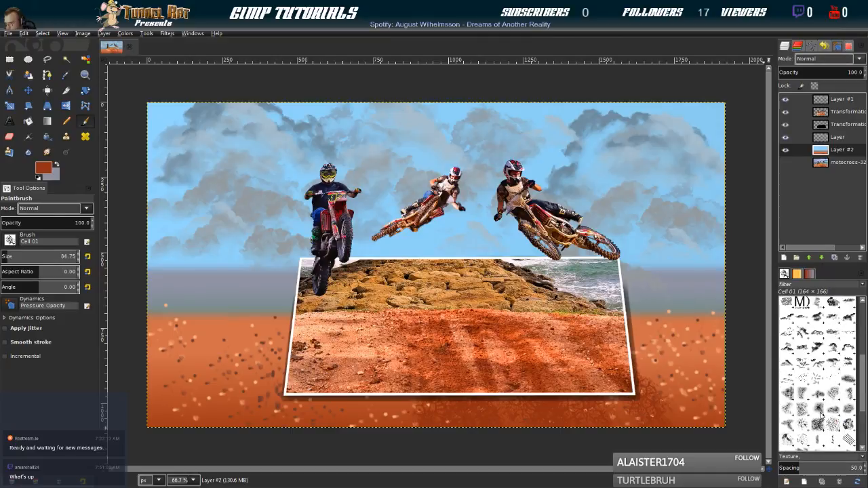
{"action": "scroll", "coordinate": [798, 378], "scroll_direction": "up", "scroll_amount": 5}
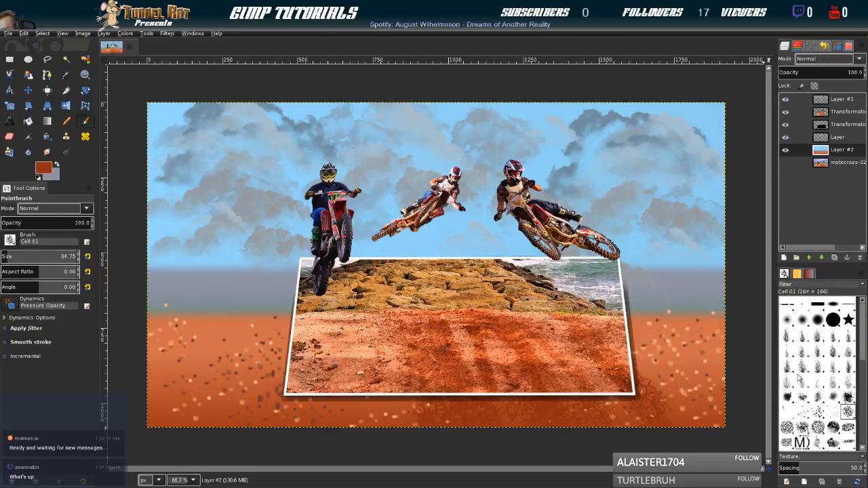
{"action": "left_click", "coordinate": [817, 412]}
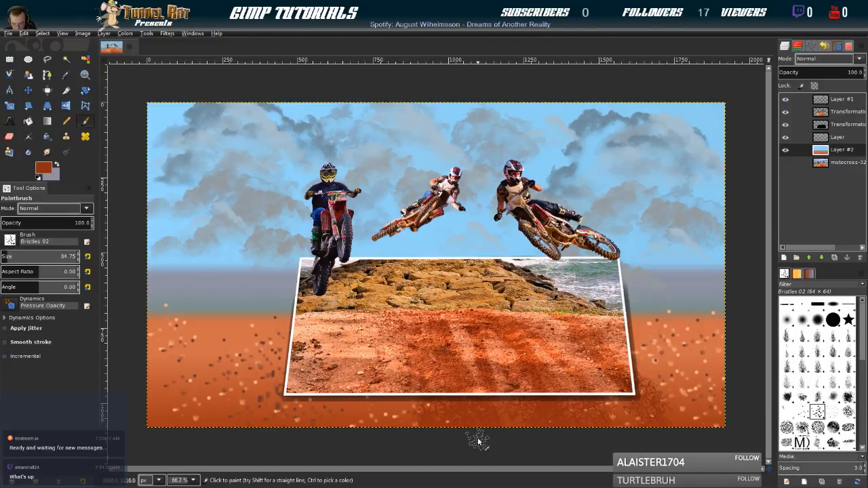
{"action": "key", "text": "bracketright"}
{"action": "key", "text": "bracketright"}
{"action": "key", "text": "bracketright"}
{"action": "key", "text": "bracketright"}
{"action": "key", "text": "bracketright"}
{"action": "key", "text": "bracketright"}
{"action": "key", "text": "bracketright"}
{"action": "key", "text": "bracketright"}
{"action": "key", "text": "bracketright"}
{"action": "key", "text": "bracketright"}
{"action": "key", "text": "bracketright"}
{"action": "key", "text": "bracketright"}
{"action": "key", "text": "bracketright"}
{"action": "key", "text": "bracketright"}
{"action": "key", "text": "bracketright"}
{"action": "key", "text": "bracketright"}
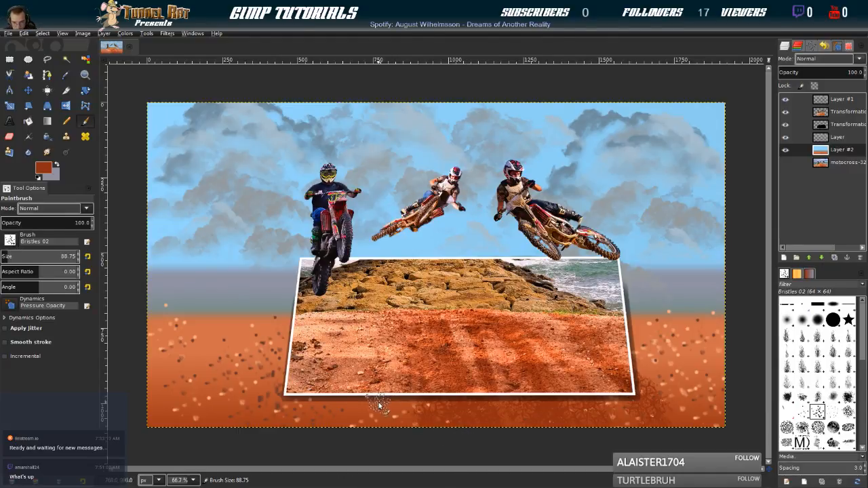
{"action": "key", "text": "bracketright"}
{"action": "key", "text": "bracketright"}
{"action": "key", "text": "bracketright"}
{"action": "key", "text": "bracketright"}
{"action": "key", "text": "bracketright"}
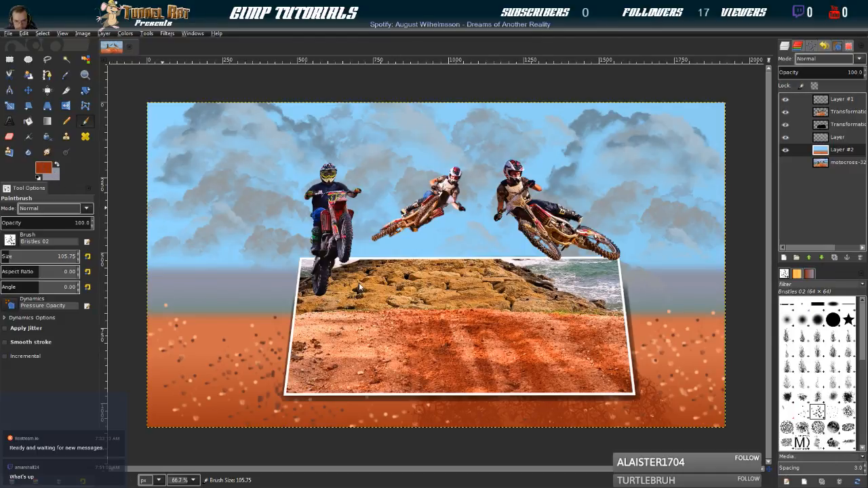
Pick a greyish-brown foreground colour from the photo's dirt and stamp speckles over the ground left of and below the frame
{"action": "left_click", "coordinate": [301, 353], "text": "ctrl"}
{"action": "left_click", "coordinate": [273, 368]}
{"action": "mouse_move", "coordinate": [271, 341]}
{"action": "left_mouse_down"}
{"action": "mouse_move", "coordinate": [277, 411]}
{"action": "mouse_move", "coordinate": [335, 412]}
{"action": "mouse_move", "coordinate": [326, 405]}
{"action": "mouse_move", "coordinate": [338, 446]}
{"action": "left_mouse_up"}
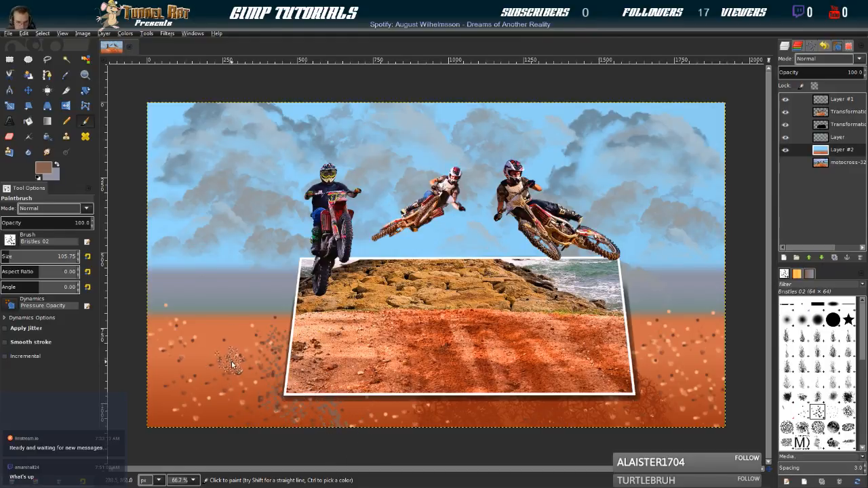
{"action": "key", "text": "bracketleft"}
{"action": "key", "text": "bracketright"}
{"action": "key", "text": "bracketright"}
{"action": "key", "text": "bracketright"}
{"action": "key", "text": "bracketright"}
{"action": "key", "text": "bracketright"}
{"action": "key", "text": "bracketright"}
{"action": "key", "text": "bracketright"}
{"action": "key", "text": "bracketright"}
{"action": "key", "text": "bracketright"}
{"action": "key", "text": "bracketright"}
{"action": "key", "text": "bracketright"}
{"action": "key", "text": "bracketright"}
{"action": "key", "text": "bracketright"}
{"action": "key", "text": "bracketright"}
{"action": "key", "text": "bracketright"}
{"action": "key", "text": "bracketright"}
{"action": "key", "text": "bracketright"}
{"action": "key", "text": "bracketright"}
{"action": "key", "text": "bracketright"}
{"action": "key", "text": "bracketright"}
{"action": "mouse_move", "coordinate": [259, 348]}
{"action": "left_mouse_down"}
{"action": "mouse_move", "coordinate": [258, 388]}
{"action": "mouse_move", "coordinate": [280, 419]}
{"action": "mouse_move", "coordinate": [247, 409]}
{"action": "left_mouse_up"}
{"action": "left_click", "coordinate": [223, 396]}
{"action": "left_click", "coordinate": [177, 375]}
Reduce the brush size to 124.75 and stamp greyish-brown speckles over the ground right of the frame
{"action": "key", "text": "bracketleft"}
{"action": "key", "text": "bracketleft"}
{"action": "key", "text": "bracketleft"}
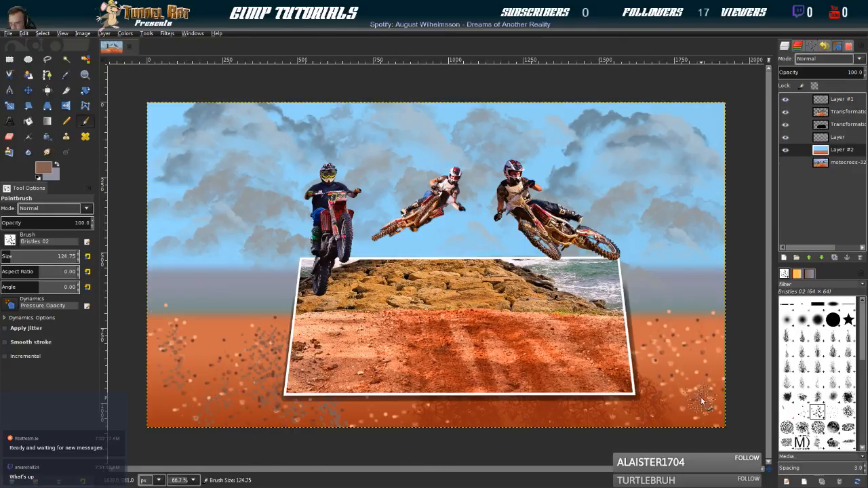
{"action": "left_click", "coordinate": [709, 369]}
{"action": "left_click", "coordinate": [661, 331]}
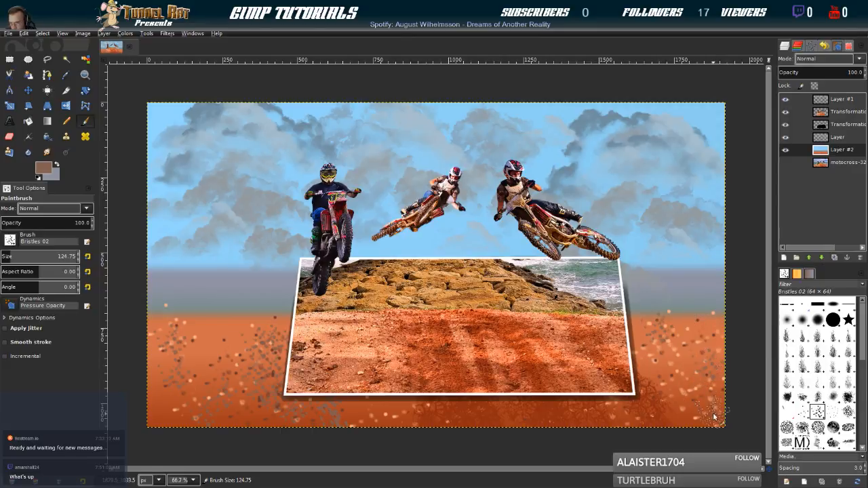
Add more greyish-brown speckles to the ground left of the frame, varying the brush size from 141.75 down to 102.75
{"action": "key", "text": "braceright"}
{"action": "key", "text": "braceright"}
{"action": "key", "text": "bracketleft"}
{"action": "key", "text": "bracketleft"}
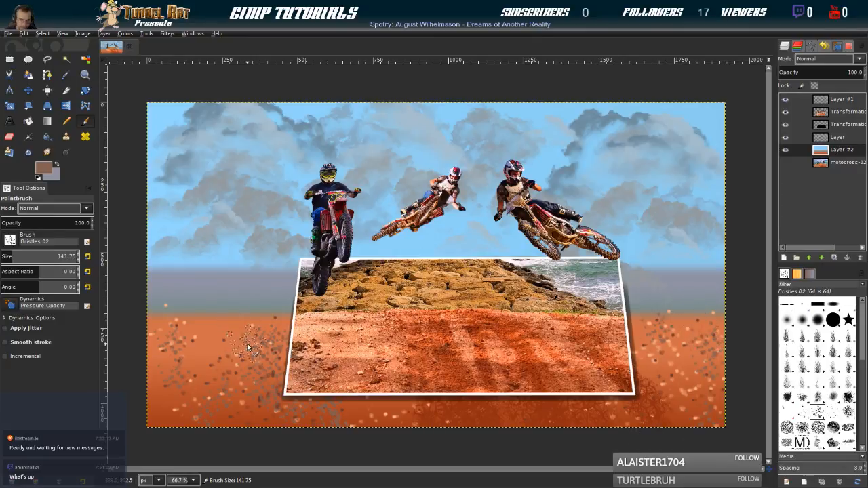
{"action": "key", "text": "braceleft"}
{"action": "key", "text": "braceleft"}
{"action": "key", "text": "braceleft"}
{"action": "key", "text": "bracketleft"}
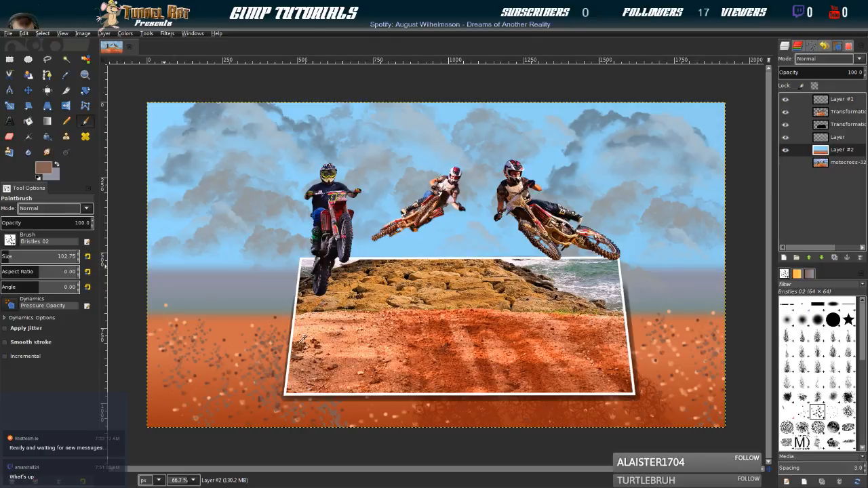
Pick an orange-brown foreground colour from the photo's dirt, compare the Vegetation 02 and Texture 01 brushes, and choose the Splats 01 brush
{"action": "left_click", "coordinate": [303, 344], "text": "ctrl"}
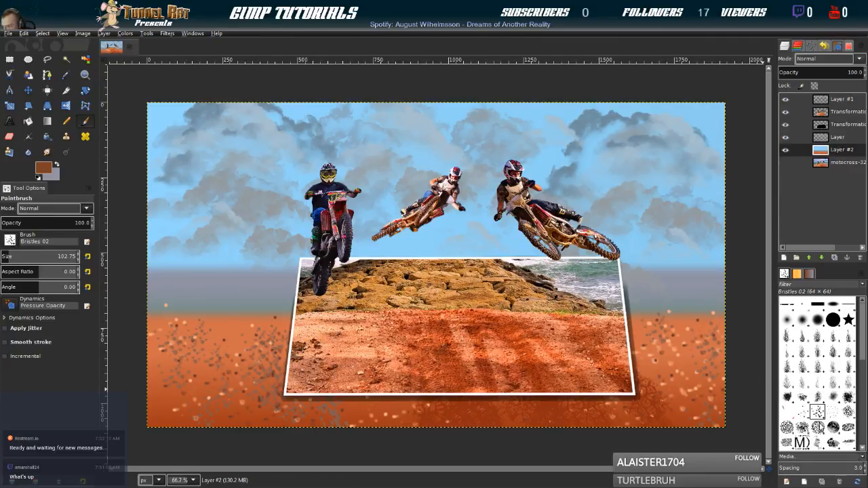
{"action": "scroll", "coordinate": [812, 405], "scroll_direction": "down", "scroll_amount": 5}
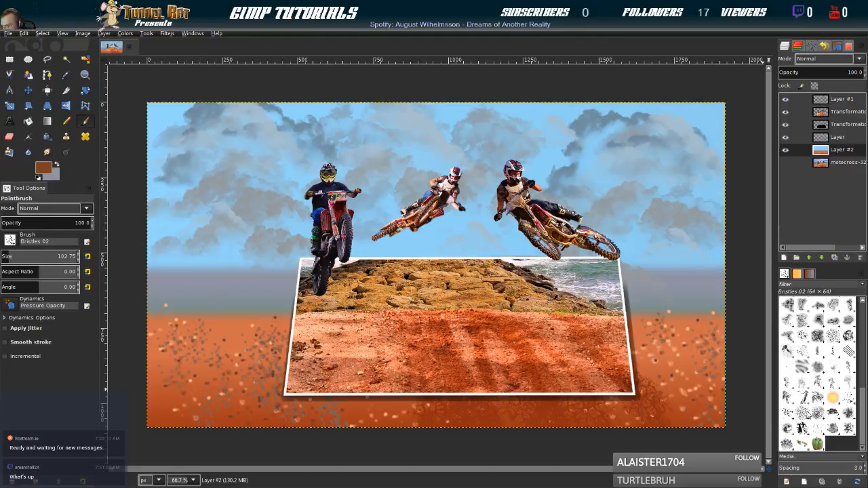
{"action": "left_click", "coordinate": [787, 444]}
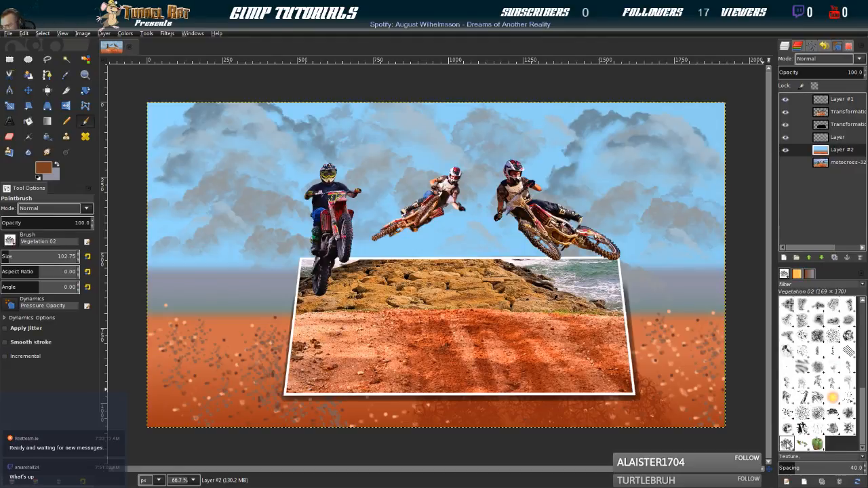
{"action": "left_click", "coordinate": [834, 412]}
{"action": "left_click", "coordinate": [848, 413]}
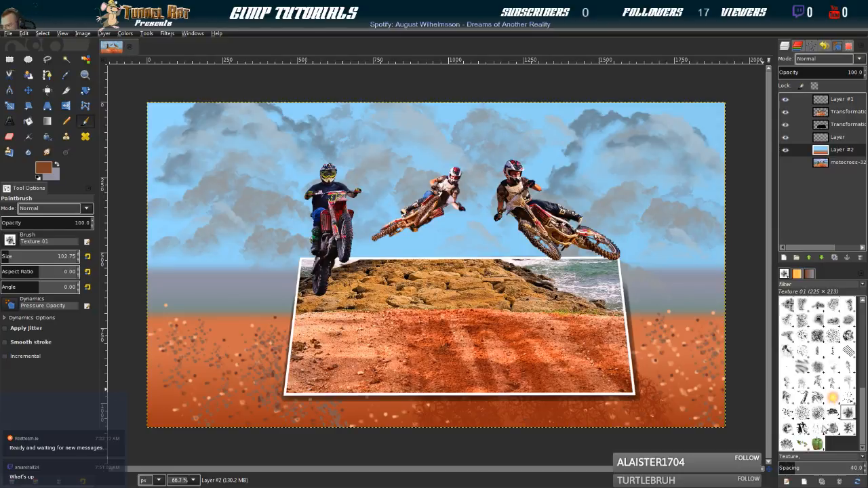
{"action": "left_click", "coordinate": [789, 435]}
{"action": "left_click", "coordinate": [788, 444]}
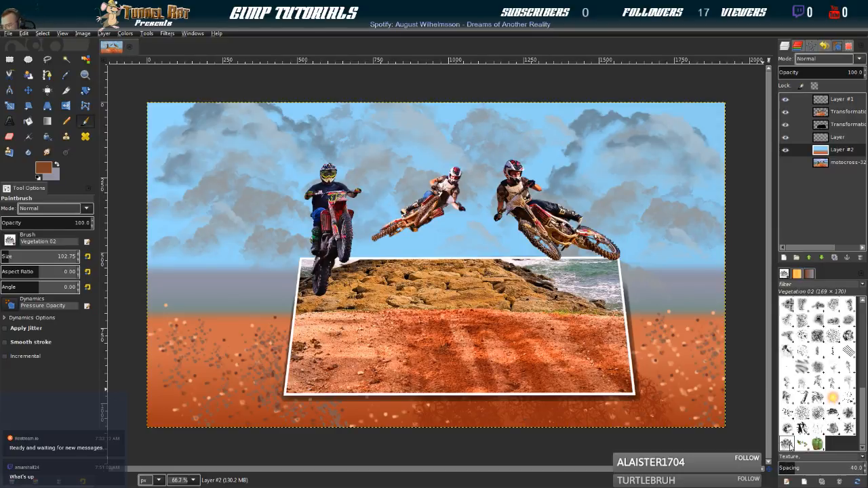
{"action": "left_click", "coordinate": [848, 402]}
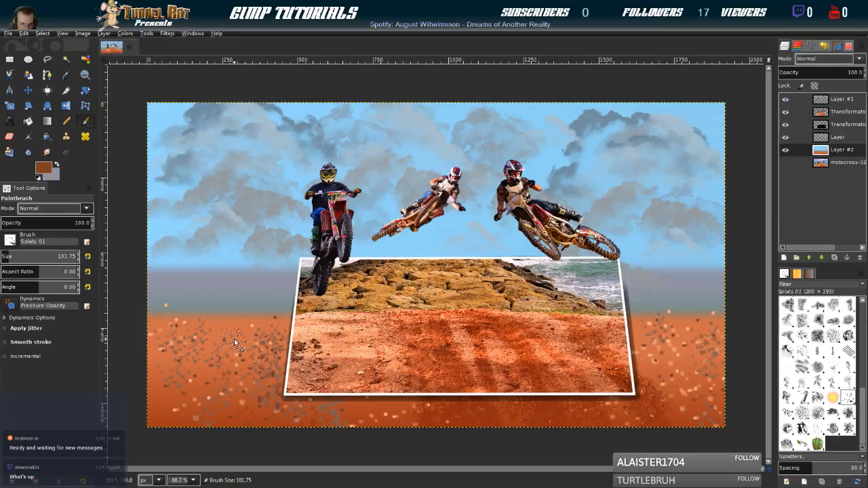
Stamp orange-brown splats over the ground on both sides of and below the frame, with brush sizes between 96.75 and 123.75
{"action": "key", "text": "bracketleft"}
{"action": "key", "text": "bracketright"}
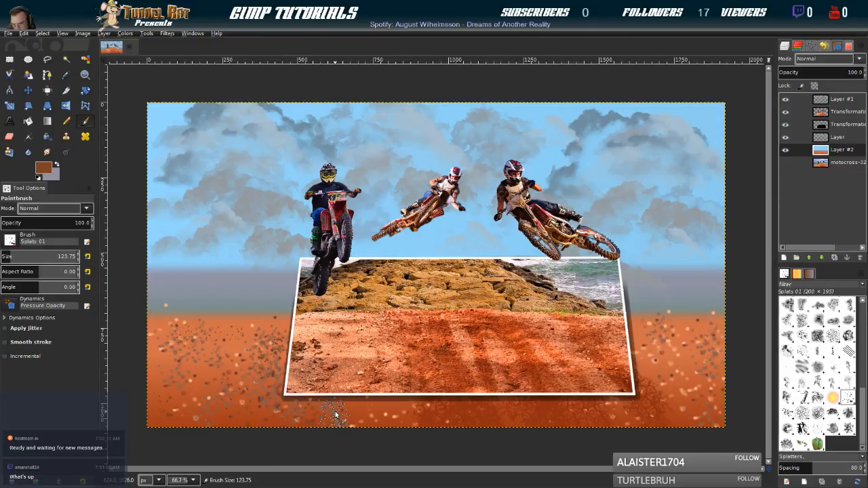
{"action": "left_click", "coordinate": [671, 347]}
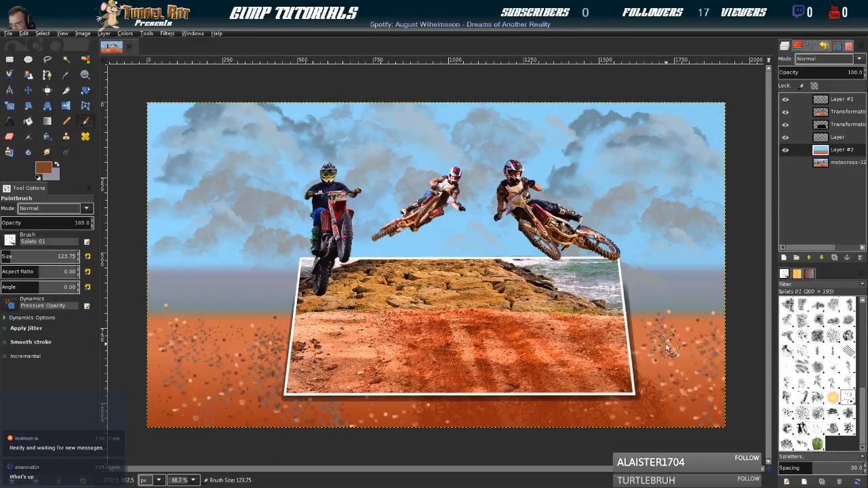
{"action": "key", "text": "bracketleft"}
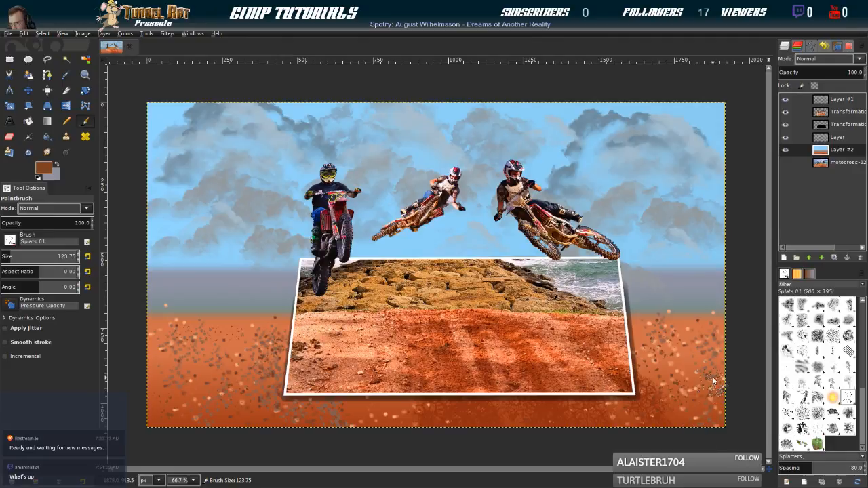
{"action": "key", "text": "bracketleft"}
{"action": "key", "text": "bracketleft"}
{"action": "key", "text": "bracketleft"}
{"action": "key", "text": "bracketleft"}
{"action": "key", "text": "bracketleft"}
{"action": "key", "text": "bracketleft"}
{"action": "key", "text": "bracketleft"}
{"action": "key", "text": "bracketleft"}
{"action": "key", "text": "bracketleft"}
{"action": "key", "text": "bracketleft"}
{"action": "key", "text": "bracketleft"}
{"action": "key", "text": "bracketleft"}
{"action": "key", "text": "bracketleft"}
{"action": "key", "text": "bracketleft"}
{"action": "key", "text": "bracketleft"}
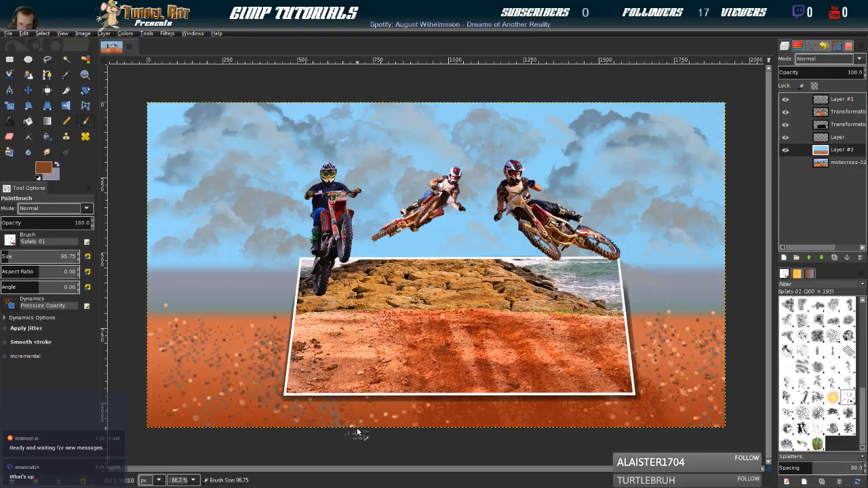
{"action": "key", "text": "bracketright"}
{"action": "key", "text": "bracketright"}
{"action": "key", "text": "bracketright"}
{"action": "key", "text": "bracketright"}
{"action": "key", "text": "bracketright"}
{"action": "key", "text": "bracketright"}
{"action": "key", "text": "bracketright"}
{"action": "key", "text": "bracketright"}
{"action": "key", "text": "bracketright"}
{"action": "key", "text": "bracketright"}
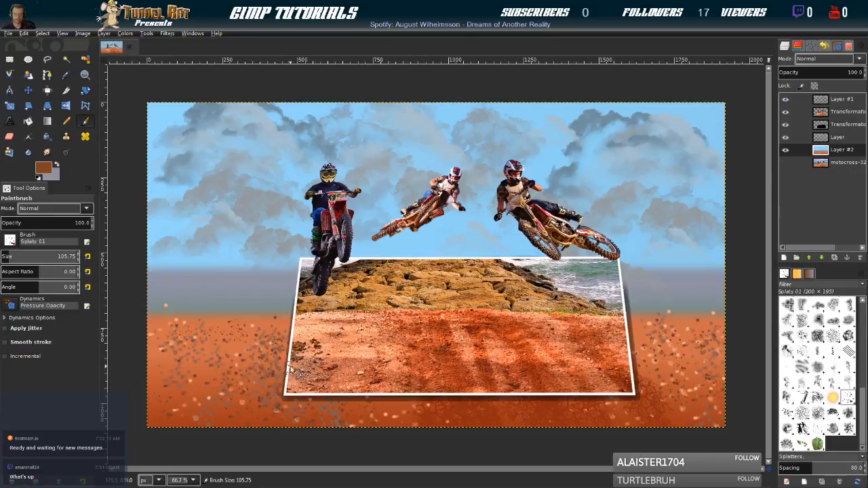
Smudge the ground's upper edge into the sea tones on both sides of the frame, using the 2. Hardness 025 brush at size 139.75
{"action": "left_click", "coordinate": [47, 152]}
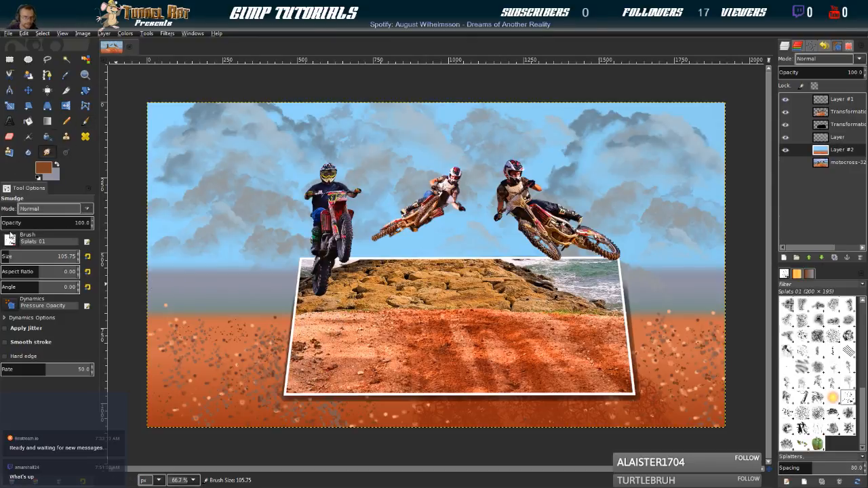
{"action": "scroll", "coordinate": [826, 349], "scroll_direction": "up", "scroll_amount": 10}
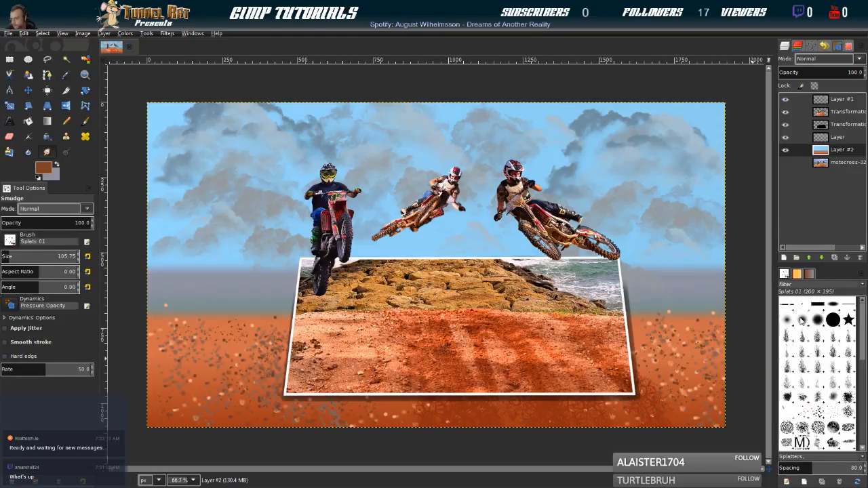
{"action": "left_click", "coordinate": [788, 320]}
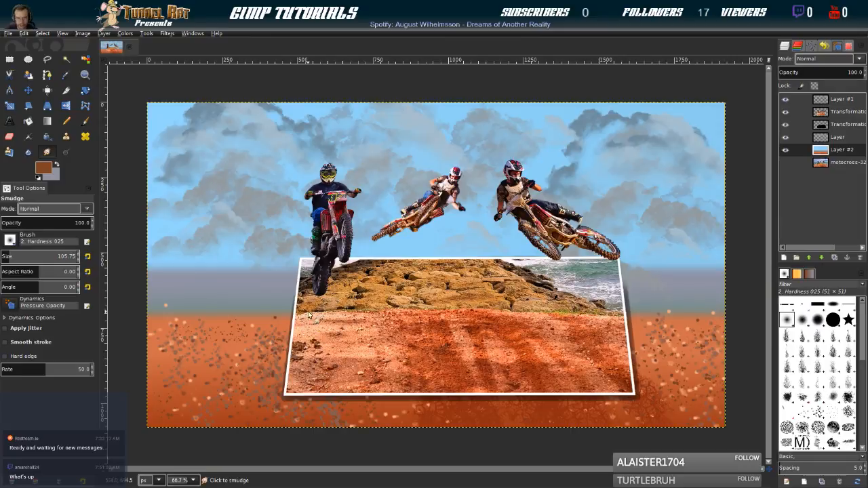
{"action": "key", "text": "bracketright"}
{"action": "key", "text": "bracketright"}
{"action": "key", "text": "bracketright"}
{"action": "key", "text": "bracketright"}
{"action": "key", "text": "bracketright"}
{"action": "key", "text": "bracketright"}
{"action": "key", "text": "bracketright"}
{"action": "key", "text": "bracketright"}
{"action": "key", "text": "bracketright"}
{"action": "key", "text": "bracketright"}
{"action": "key", "text": "bracketright"}
{"action": "key", "text": "bracketright"}
{"action": "key", "text": "bracketright"}
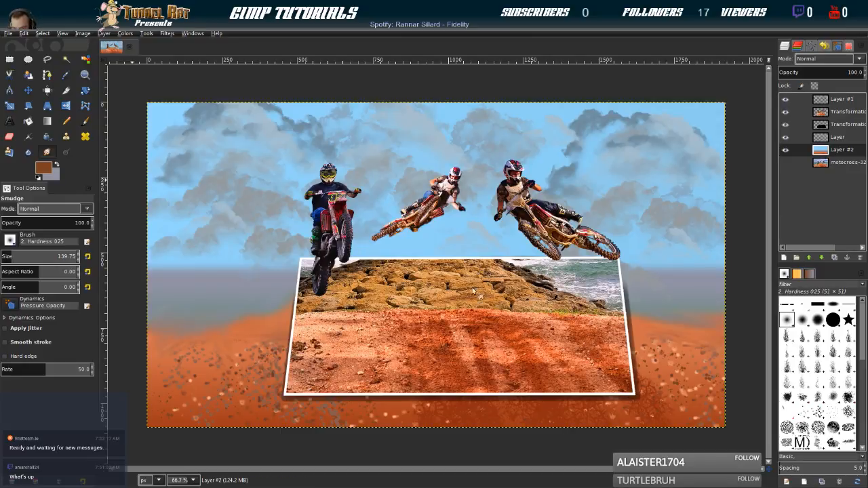
Pick a tan foreground colour from the photo's dirt and paint a small mound beside the frame's left edge with the Paintbrush at size 116.75
{"action": "left_click", "coordinate": [438, 320], "text": "ctrl"}
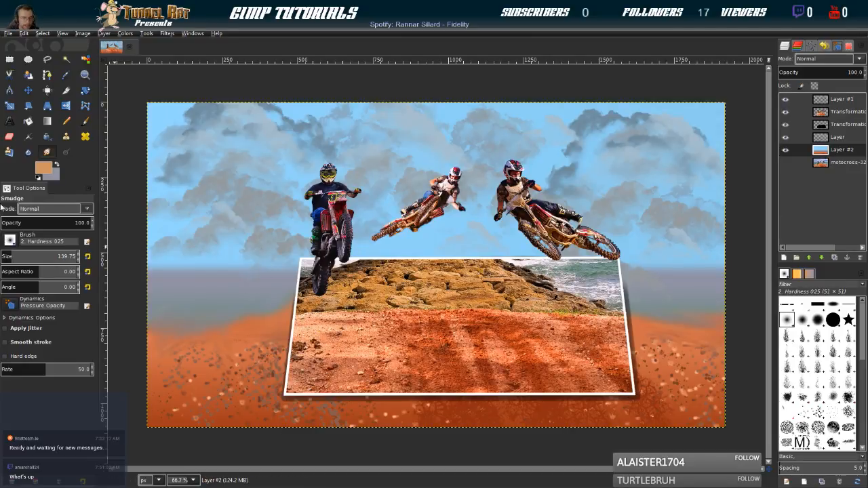
{"action": "left_click", "coordinate": [86, 120]}
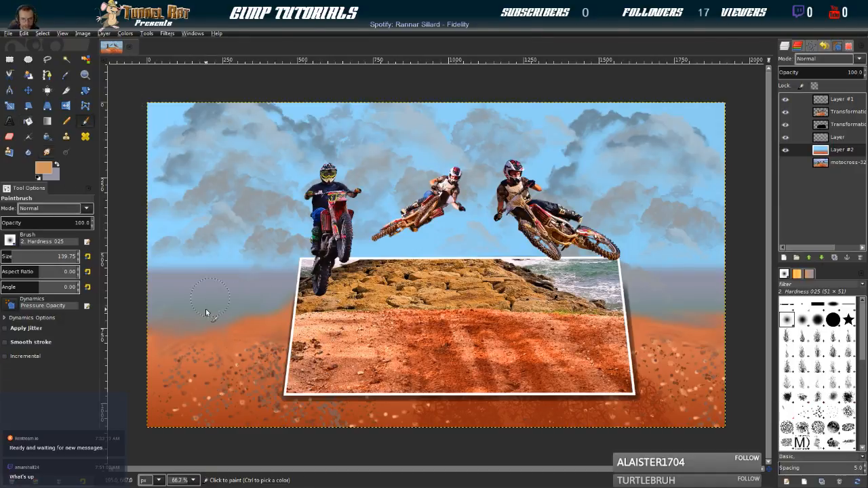
{"action": "key", "text": "bracketleft"}
{"action": "key", "text": "bracketleft"}
{"action": "key", "text": "bracketleft"}
{"action": "key", "text": "bracketleft"}
{"action": "key", "text": "bracketleft"}
{"action": "key", "text": "bracketleft"}
{"action": "key", "text": "bracketleft"}
{"action": "key", "text": "bracketleft"}
{"action": "key", "text": "bracketleft"}
{"action": "key", "text": "bracketleft"}
{"action": "key", "text": "bracketleft"}
{"action": "key", "text": "bracketleft"}
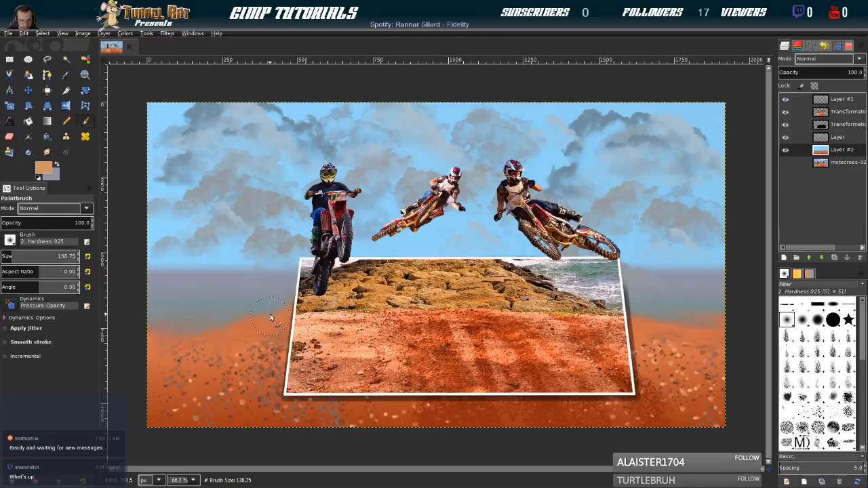
{"action": "key", "text": "bracketleft"}
{"action": "key", "text": "bracketleft"}
{"action": "key", "text": "bracketleft"}
{"action": "key", "text": "bracketleft"}
{"action": "key", "text": "bracketleft"}
{"action": "key", "text": "bracketleft"}
{"action": "key", "text": "bracketleft"}
{"action": "key", "text": "bracketleft"}
{"action": "key", "text": "bracketleft"}
{"action": "key", "text": "bracketleft"}
{"action": "key", "text": "bracketleft"}
{"action": "left_click_drag", "start_coordinate": [313, 299], "coordinate": [263, 313]}
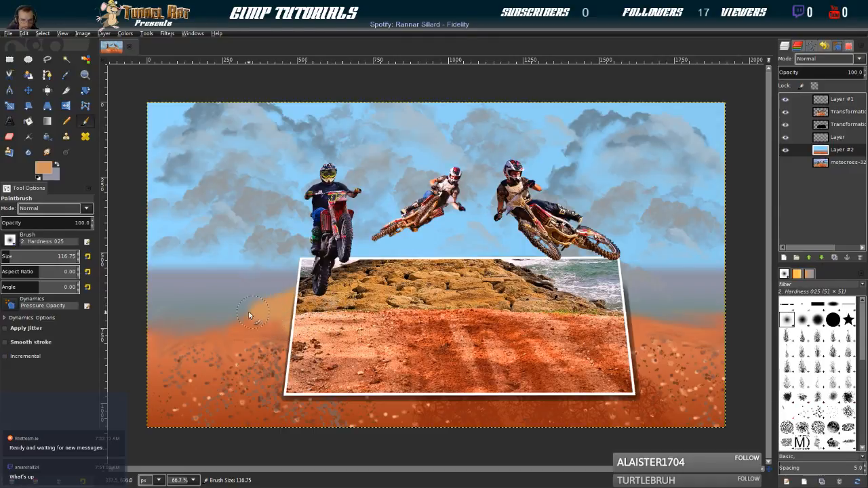
Try tan strokes along the horizon on both sides of the frame, and undo them
{"action": "left_click_drag", "start_coordinate": [612, 309], "coordinate": [748, 341]}
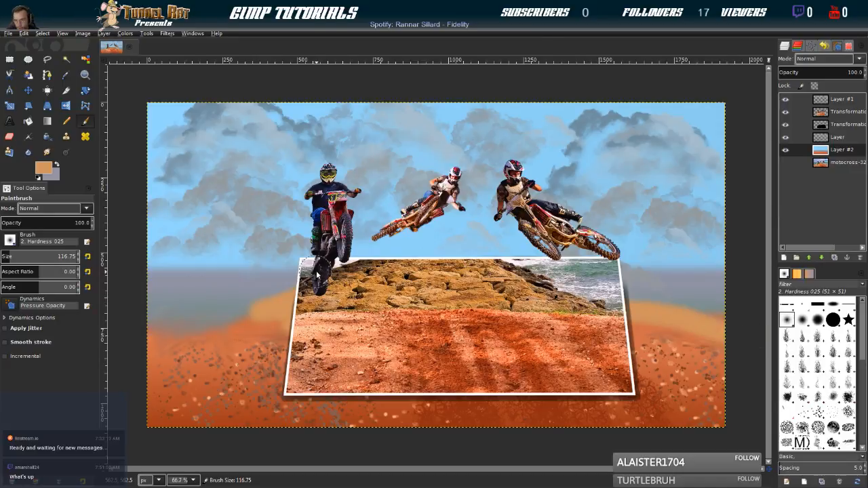
{"action": "left_click_drag", "start_coordinate": [299, 308], "coordinate": [166, 320]}
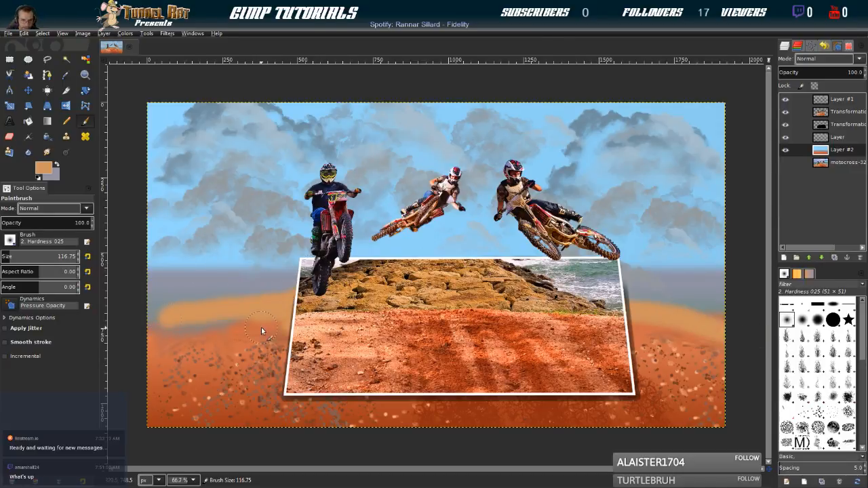
{"action": "key", "text": "ctrl+z"}
{"action": "key", "text": "ctrl+z"}
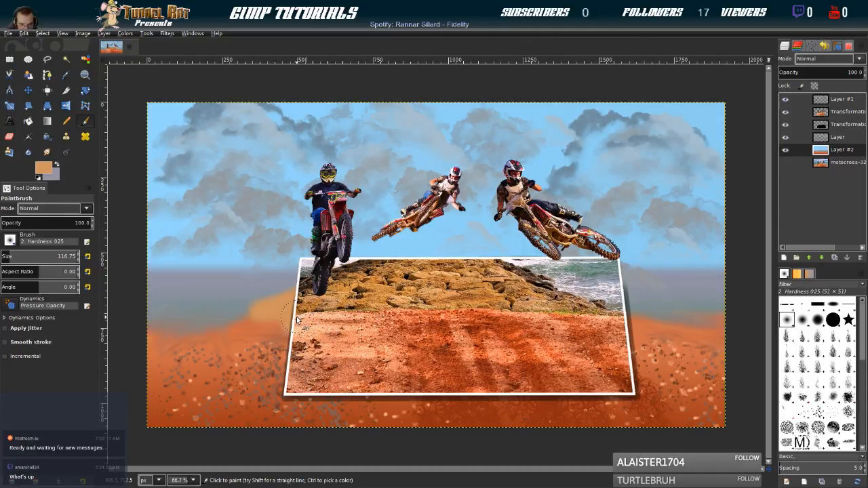
{"action": "key", "text": "ctrl+y"}
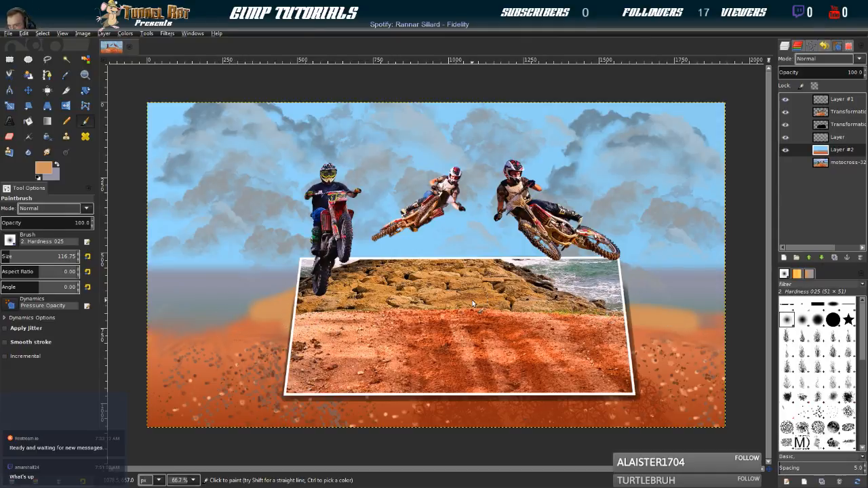
{"action": "key", "text": "ctrl+z"}
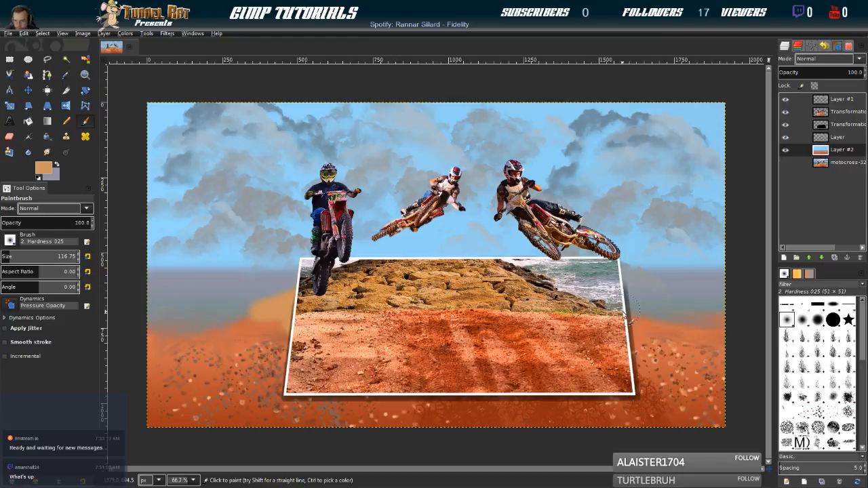
Smudge the tan patch left of the frame into a soft mound that blends with the ground
{"action": "left_click", "coordinate": [47, 152]}
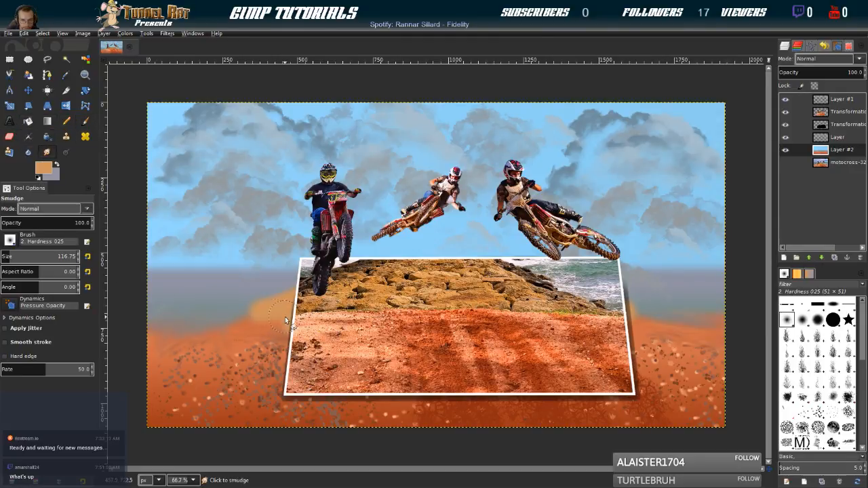
{"action": "left_click_drag", "start_coordinate": [242, 342], "coordinate": [292, 323]}
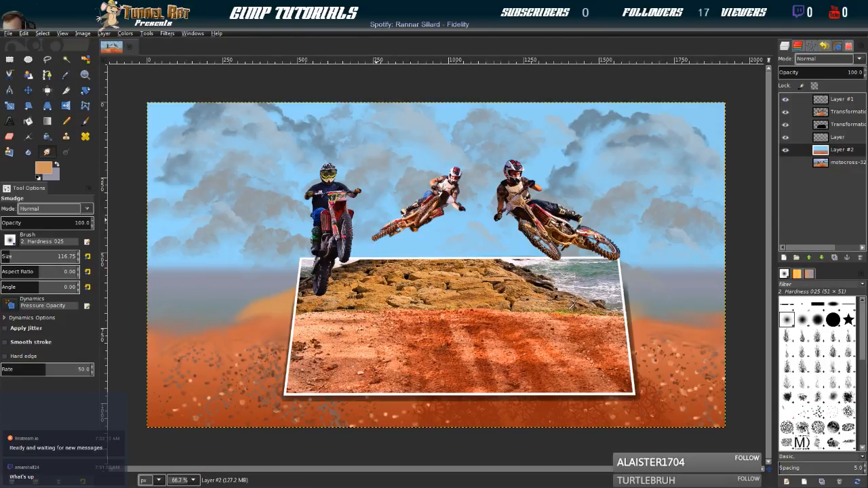
Pick an olive-brown foreground colour from the photo's grass line and compare the cracks-walls.abr-006, Texture 01 and Sponge 01 brushes
{"action": "left_click", "coordinate": [571, 308], "text": "ctrl"}
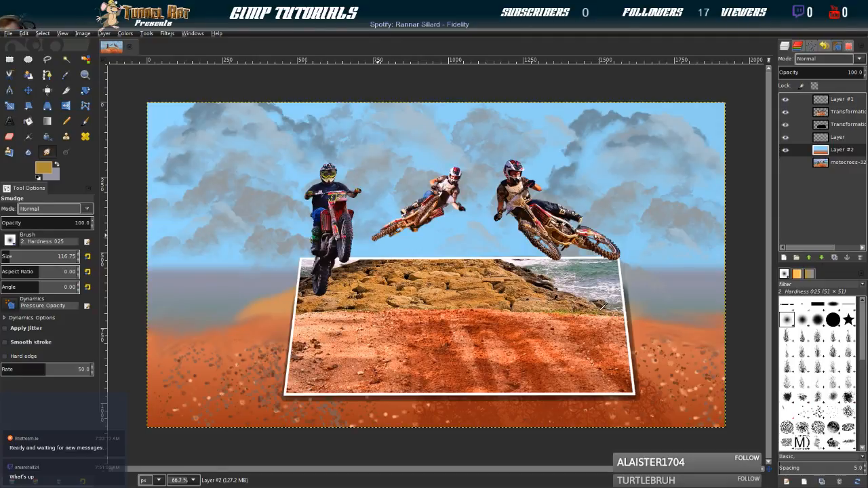
{"action": "left_click", "coordinate": [599, 312]}
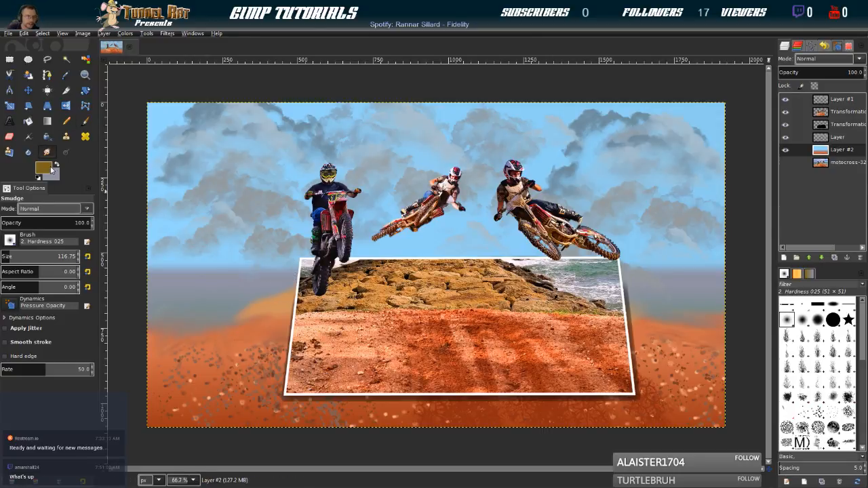
{"action": "scroll", "coordinate": [831, 364], "scroll_direction": "down", "scroll_amount": 2}
{"action": "scroll", "coordinate": [831, 365], "scroll_direction": "down", "scroll_amount": 5}
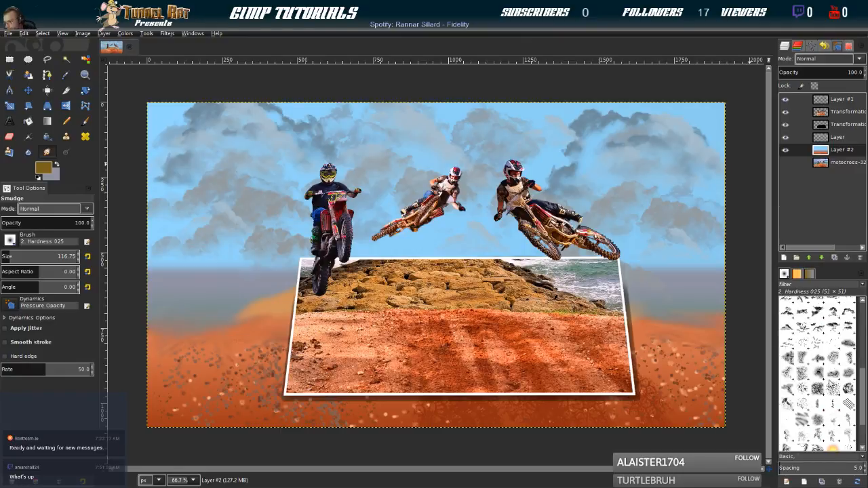
{"action": "left_click", "coordinate": [848, 357]}
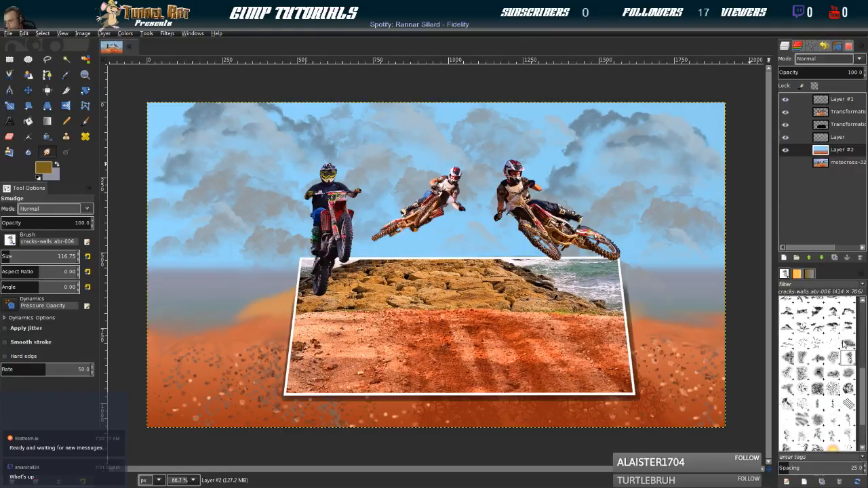
{"action": "scroll", "coordinate": [839, 408], "scroll_direction": "down", "scroll_amount": 3}
{"action": "left_click", "coordinate": [847, 409]}
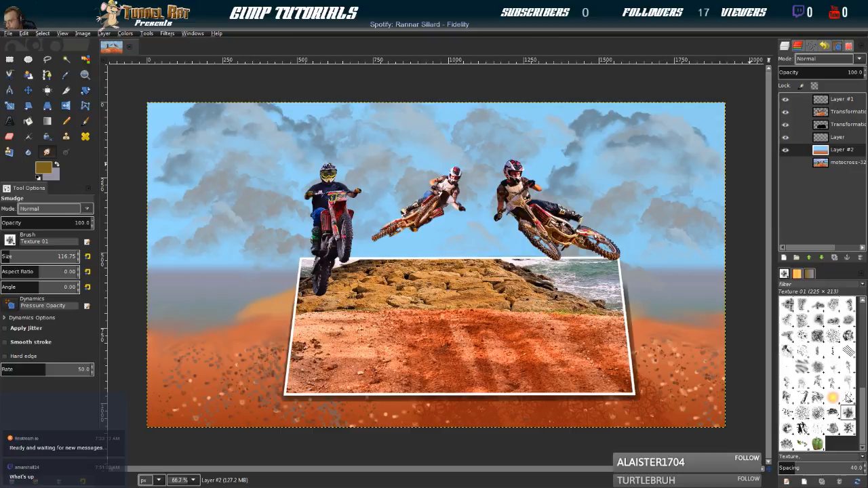
{"action": "left_click", "coordinate": [801, 414]}
{"action": "scroll", "coordinate": [803, 389], "scroll_direction": "up", "scroll_amount": 1}
{"action": "scroll", "coordinate": [803, 388], "scroll_direction": "up", "scroll_amount": 3}
{"action": "scroll", "coordinate": [805, 358], "scroll_direction": "up", "scroll_amount": 3}
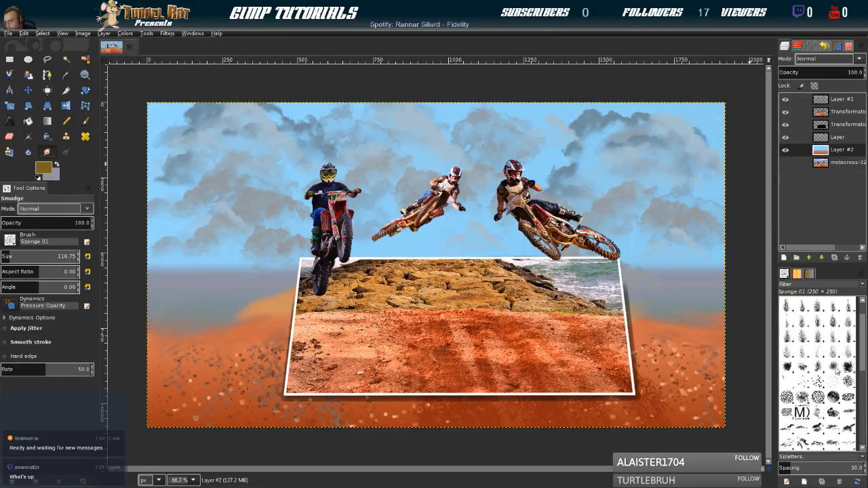
Look through the Clouds-by-Mila brushes, including 002, 017 and 025, for a shape that suits grass
{"action": "left_click", "coordinate": [834, 370]}
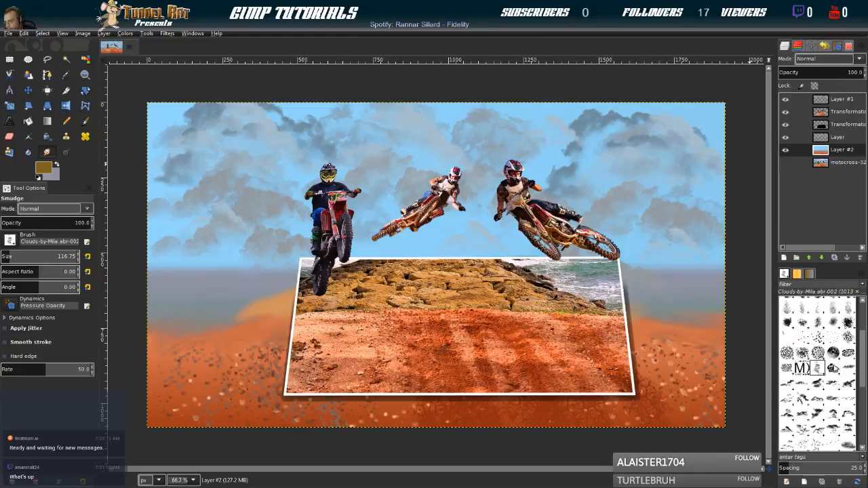
{"action": "left_click", "coordinate": [847, 383]}
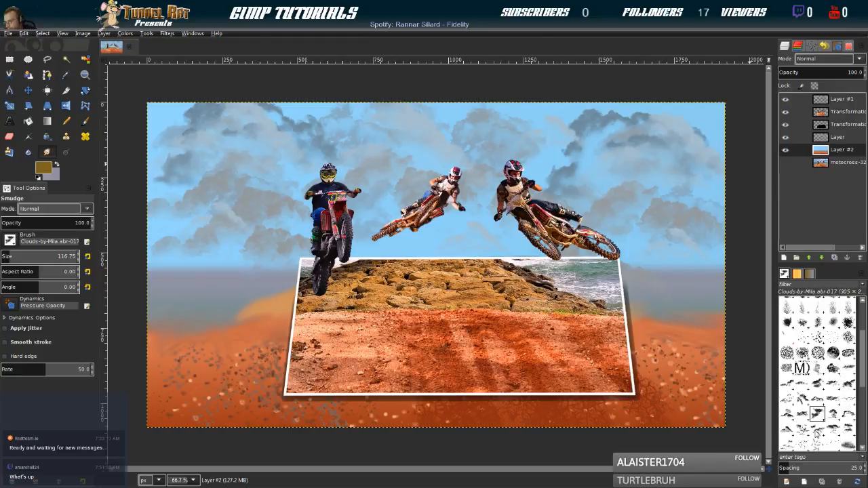
{"action": "left_click", "coordinate": [803, 429]}
{"action": "scroll", "coordinate": [797, 421], "scroll_direction": "down", "scroll_amount": 1}
{"action": "left_click", "coordinate": [788, 426]}
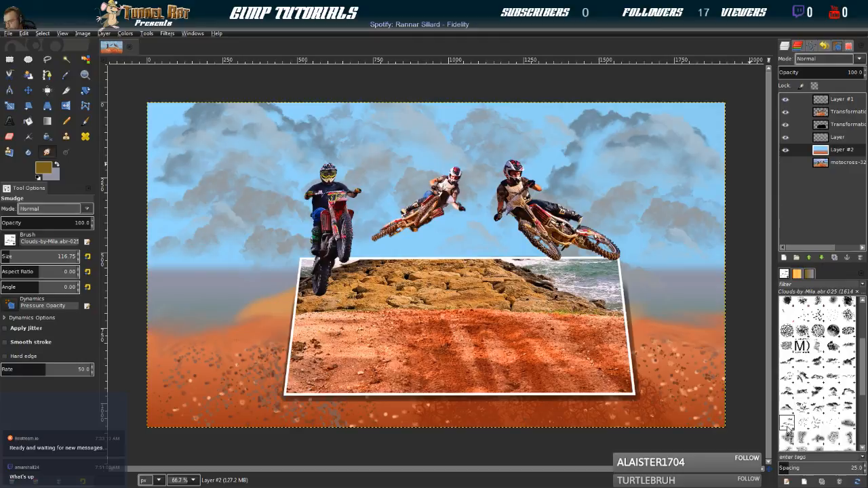
{"action": "left_click", "coordinate": [837, 429]}
{"action": "scroll", "coordinate": [851, 441], "scroll_direction": "down", "scroll_amount": 1}
{"action": "left_click", "coordinate": [834, 415]}
{"action": "scroll", "coordinate": [823, 418], "scroll_direction": "down", "scroll_amount": 2}
Compare the Galaxy, Big and Galaxy (AP) brushes and choose the Grass brush
{"action": "left_click", "coordinate": [821, 409]}
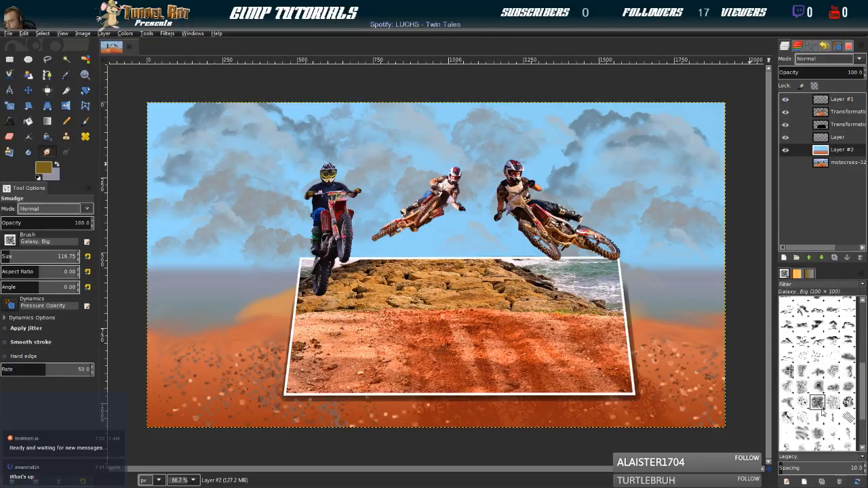
{"action": "left_click", "coordinate": [803, 405]}
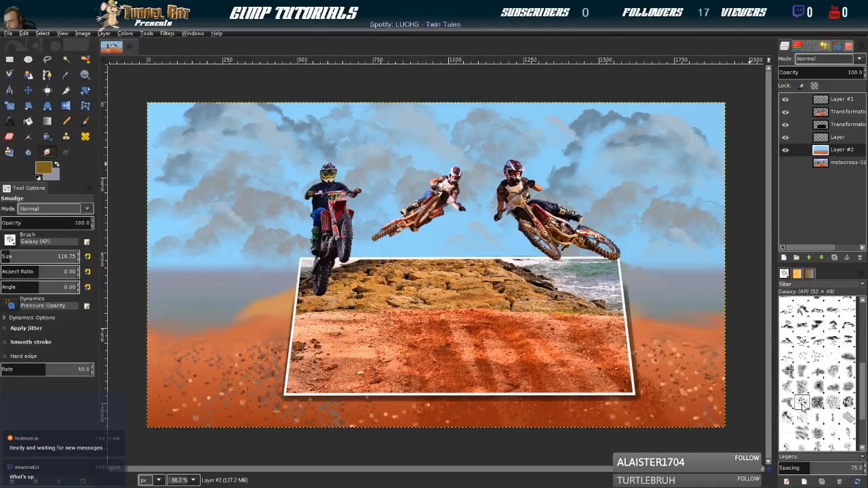
{"action": "left_click", "coordinate": [836, 403]}
{"action": "left_click", "coordinate": [848, 402]}
{"action": "left_click", "coordinate": [832, 403]}
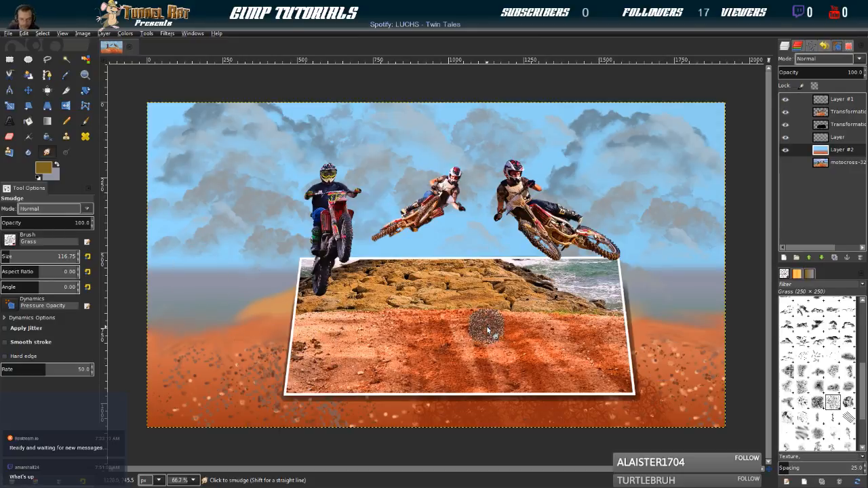
Paint an olive-brown grass line along the ground's upper edge right of the frame, using the Paintbrush with the Grass brush at size 22.75
{"action": "key", "text": "bracketleft"}
{"action": "key", "text": "bracketleft"}
{"action": "key", "text": "bracketleft"}
{"action": "key", "text": "bracketleft"}
{"action": "key", "text": "bracketleft"}
{"action": "key", "text": "bracketleft"}
{"action": "key", "text": "bracketleft"}
{"action": "key", "text": "bracketleft"}
{"action": "key", "text": "bracketleft"}
{"action": "key", "text": "bracketleft"}
{"action": "key", "text": "bracketleft"}
{"action": "key", "text": "bracketleft"}
{"action": "key", "text": "bracketleft"}
{"action": "key", "text": "bracketleft"}
{"action": "key", "text": "bracketleft"}
{"action": "key", "text": "bracketleft"}
{"action": "key", "text": "bracketleft"}
{"action": "key", "text": "bracketleft"}
{"action": "key", "text": "bracketleft"}
{"action": "key", "text": "bracketleft"}
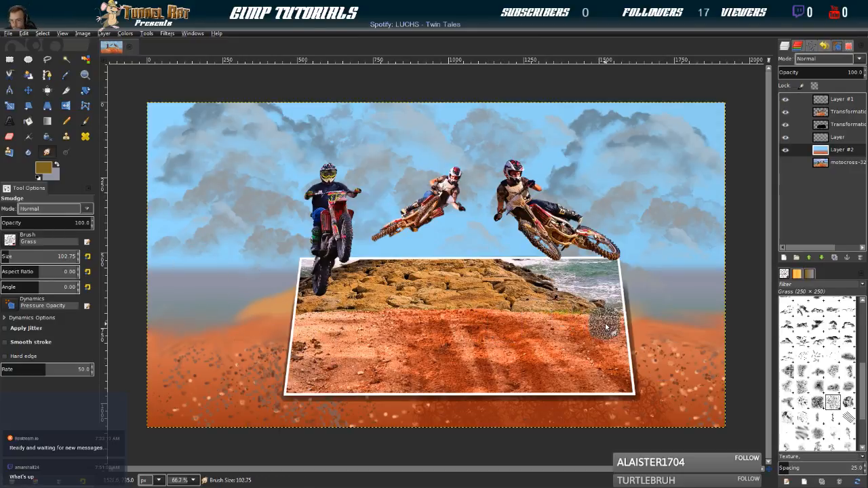
{"action": "key", "text": "bracketleft"}
{"action": "key", "text": "bracketleft"}
{"action": "key", "text": "bracketleft"}
{"action": "key", "text": "bracketleft"}
{"action": "key", "text": "bracketleft"}
{"action": "key", "text": "bracketleft"}
{"action": "key", "text": "bracketleft"}
{"action": "key", "text": "bracketleft"}
{"action": "key", "text": "bracketleft"}
{"action": "key", "text": "bracketleft"}
{"action": "key", "text": "bracketleft"}
{"action": "key", "text": "bracketleft"}
{"action": "key", "text": "bracketleft"}
{"action": "key", "text": "bracketleft"}
{"action": "key", "text": "bracketleft"}
{"action": "key", "text": "bracketleft"}
{"action": "key", "text": "bracketleft"}
{"action": "key", "text": "bracketleft"}
{"action": "key", "text": "bracketleft"}
{"action": "key", "text": "bracketleft"}
{"action": "key", "text": "bracketleft"}
{"action": "key", "text": "bracketleft"}
{"action": "key", "text": "bracketleft"}
{"action": "key", "text": "bracketleft"}
{"action": "key", "text": "bracketleft"}
{"action": "key", "text": "bracketleft"}
{"action": "key", "text": "bracketleft"}
{"action": "key", "text": "bracketleft"}
{"action": "key", "text": "bracketleft"}
{"action": "key", "text": "bracketleft"}
{"action": "key", "text": "bracketleft"}
{"action": "key", "text": "bracketleft"}
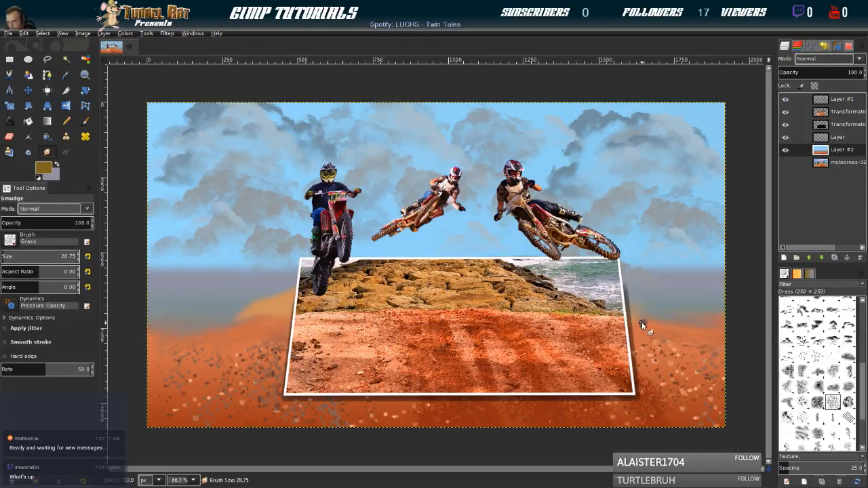
{"action": "key", "text": "bracketleft"}
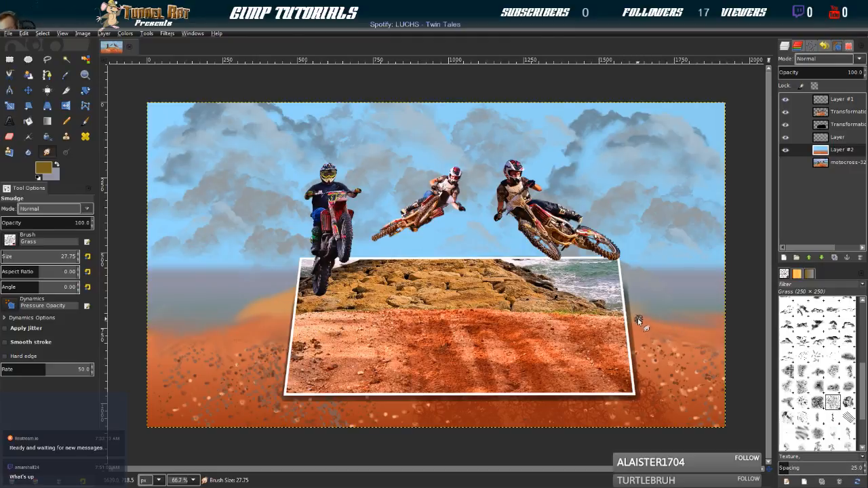
{"action": "key", "text": "2"}
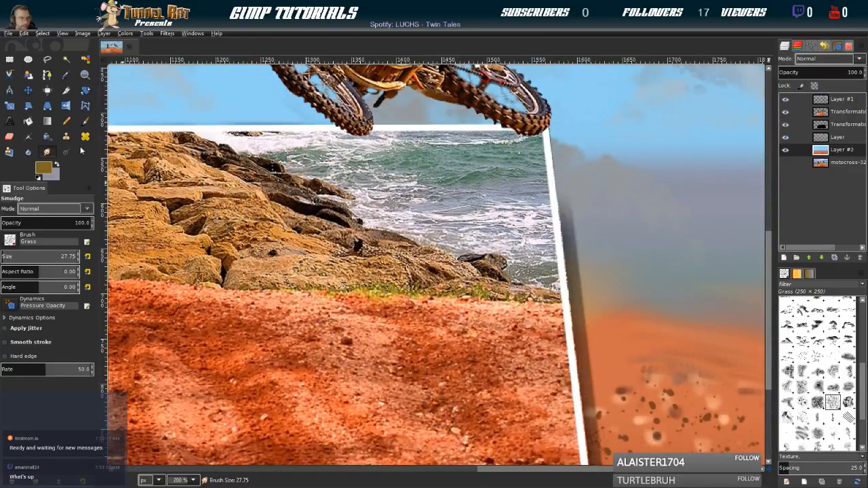
{"action": "left_click", "coordinate": [86, 122]}
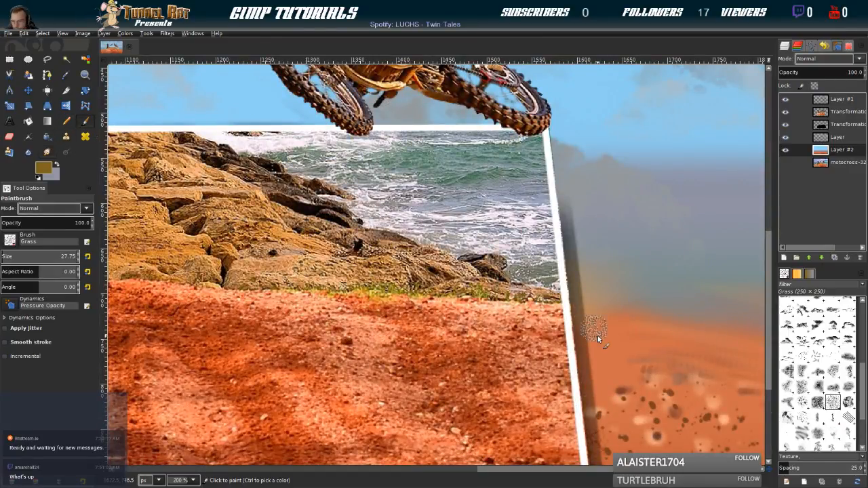
{"action": "key", "text": "bracketleft"}
{"action": "key", "text": "bracketleft"}
{"action": "key", "text": "bracketleft"}
{"action": "key", "text": "bracketleft"}
{"action": "key", "text": "bracketleft"}
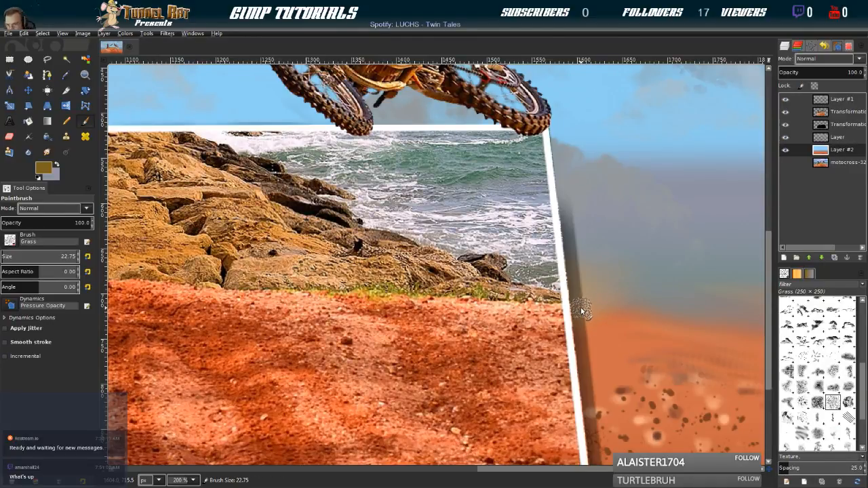
{"action": "mouse_move", "coordinate": [605, 326]}
{"action": "left_mouse_down"}
{"action": "mouse_move", "coordinate": [611, 337]}
{"action": "mouse_move", "coordinate": [665, 332]}
{"action": "left_mouse_up"}
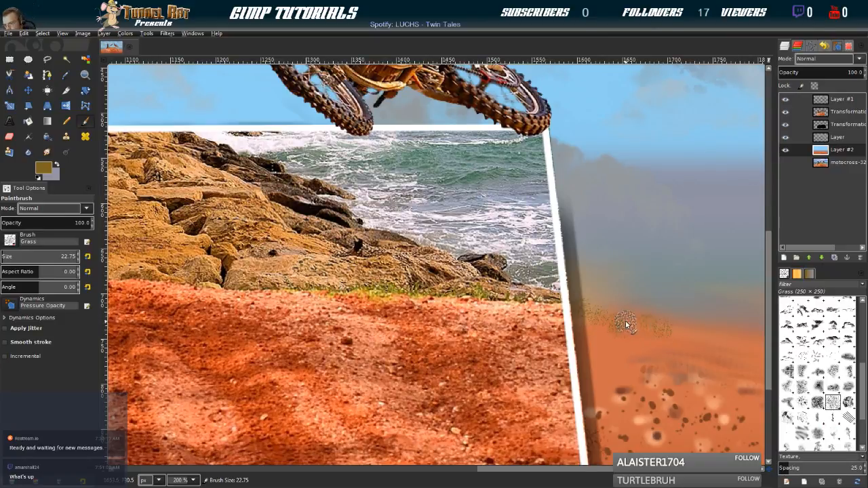
{"action": "left_click_drag", "start_coordinate": [587, 321], "coordinate": [753, 334]}
{"action": "scroll", "coordinate": [281, 330], "scroll_direction": "left", "scroll_amount": 6}
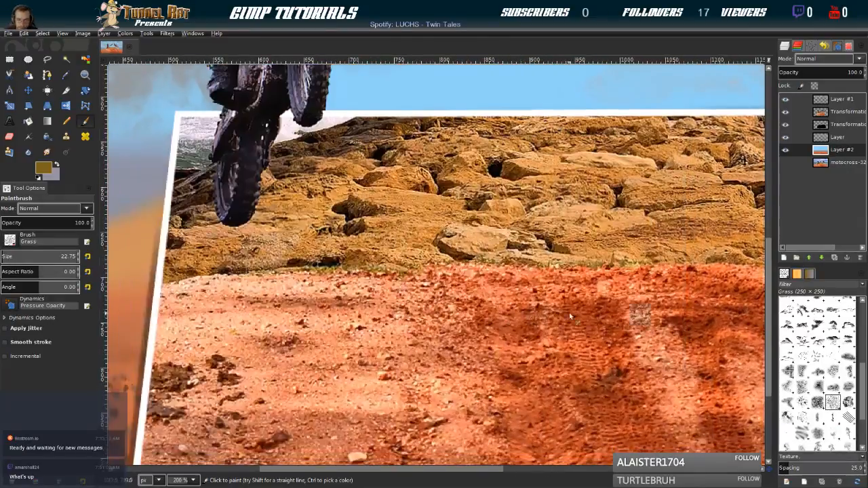
Paint the olive-brown grass line left of the frame, then overlay it with a lighter golden-brown picked from the painted sand
{"action": "left_click_drag", "start_coordinate": [447, 267], "coordinate": [325, 295]}
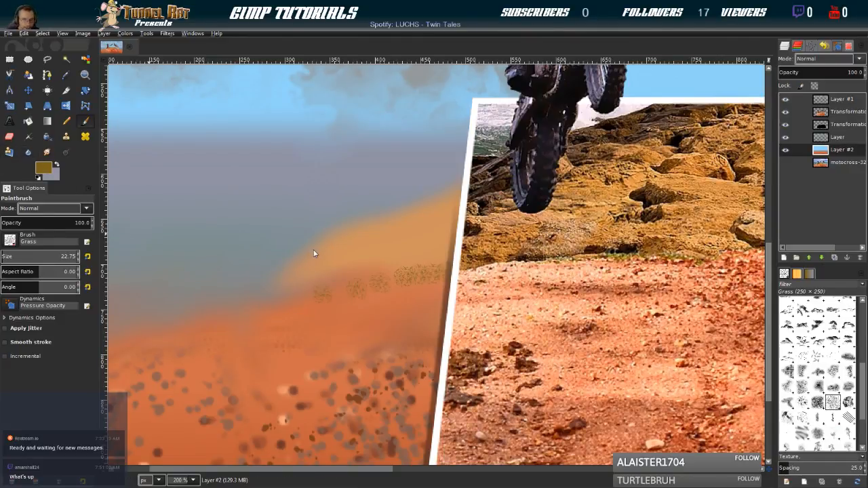
{"action": "left_click", "coordinate": [300, 268]}
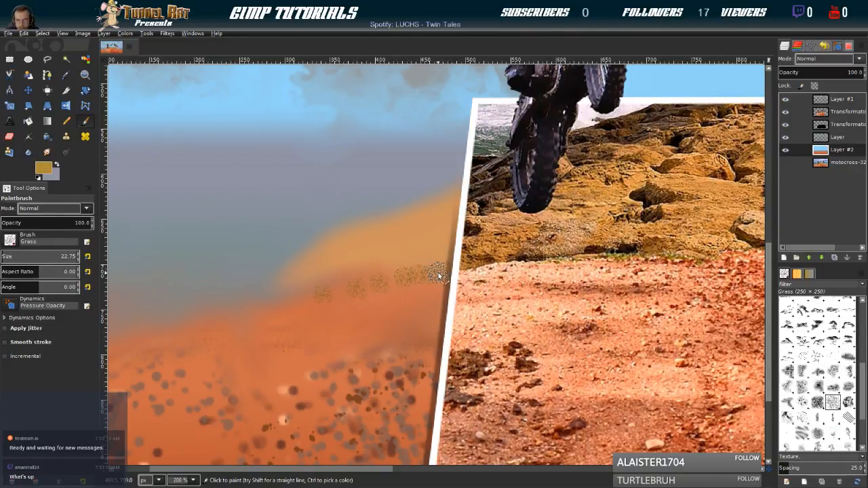
{"action": "left_click_drag", "start_coordinate": [441, 276], "coordinate": [326, 299]}
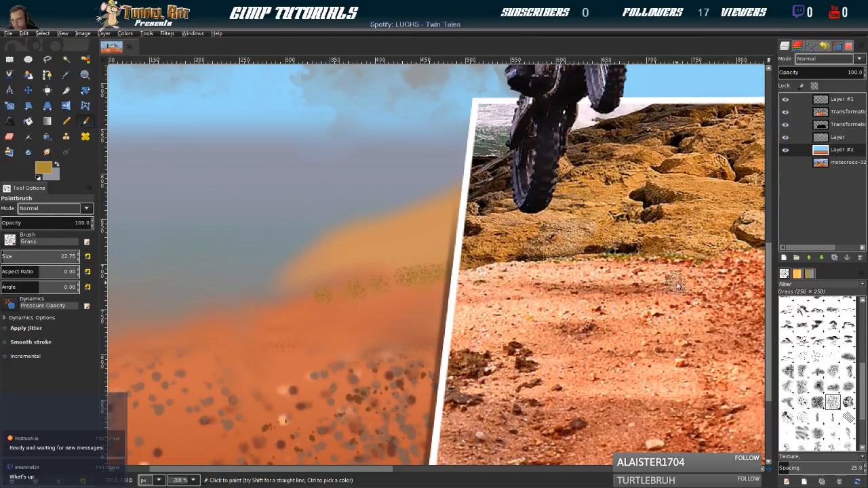
Overlay the grass line right of the frame with golden-brown, using the Grass brush at size 22.75
{"action": "left_click_drag", "start_coordinate": [677, 292], "coordinate": [2, 316]}
{"action": "left_click_drag", "start_coordinate": [616, 355], "coordinate": [72, 334]}
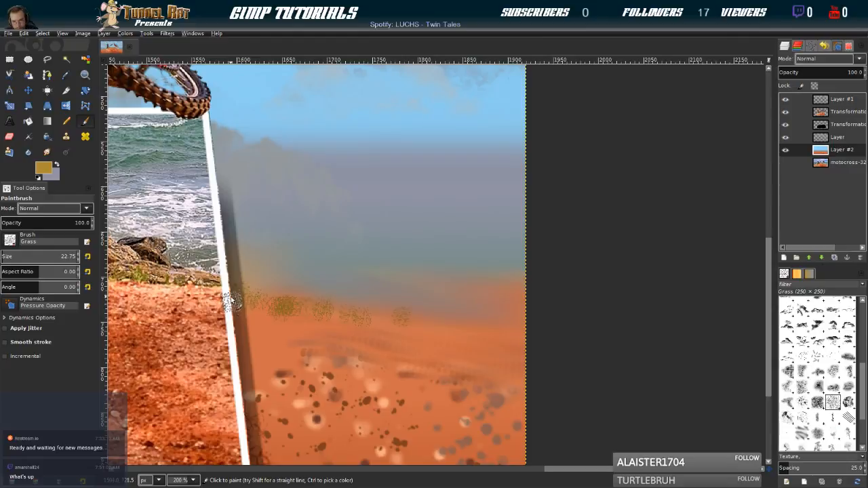
{"action": "left_click_drag", "start_coordinate": [249, 303], "coordinate": [377, 326]}
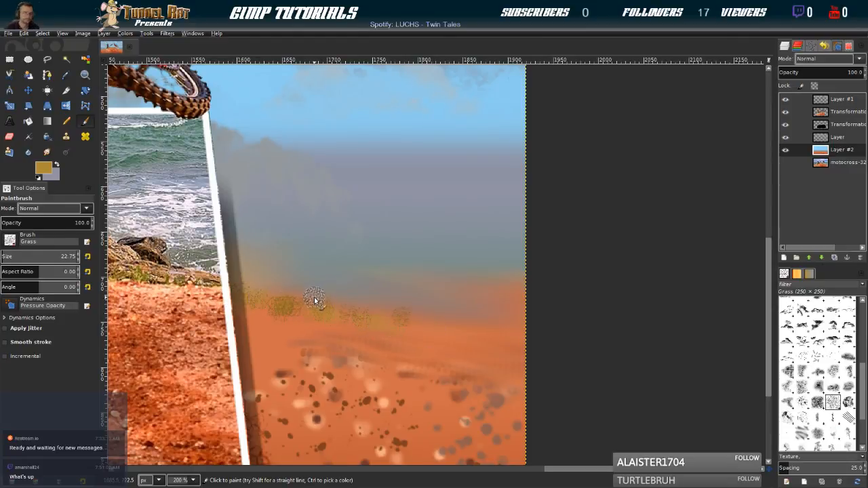
Smudge the grass line and ground edge on both sides of the frame with the 2. Hardness 025 brush at size 31.75
{"action": "scroll", "coordinate": [407, 332], "scroll_direction": "down", "scroll_amount": 4}
{"action": "scroll", "coordinate": [414, 331], "scroll_direction": "up", "scroll_amount": 1}
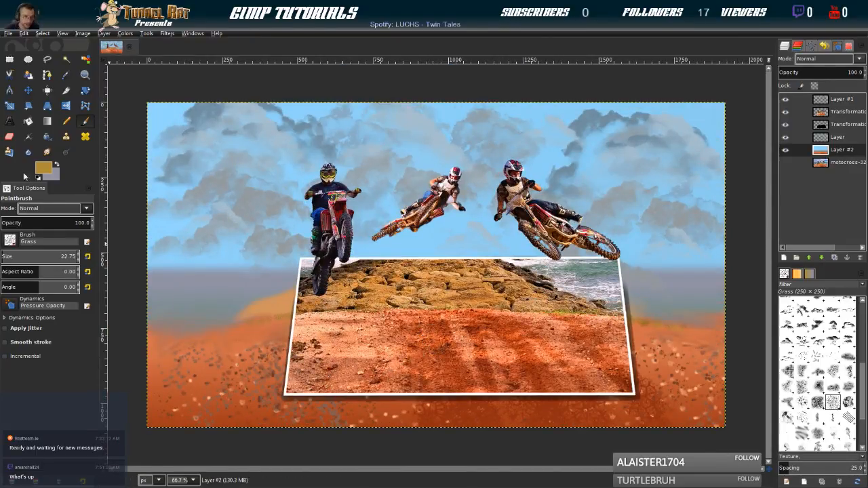
{"action": "left_click", "coordinate": [45, 154]}
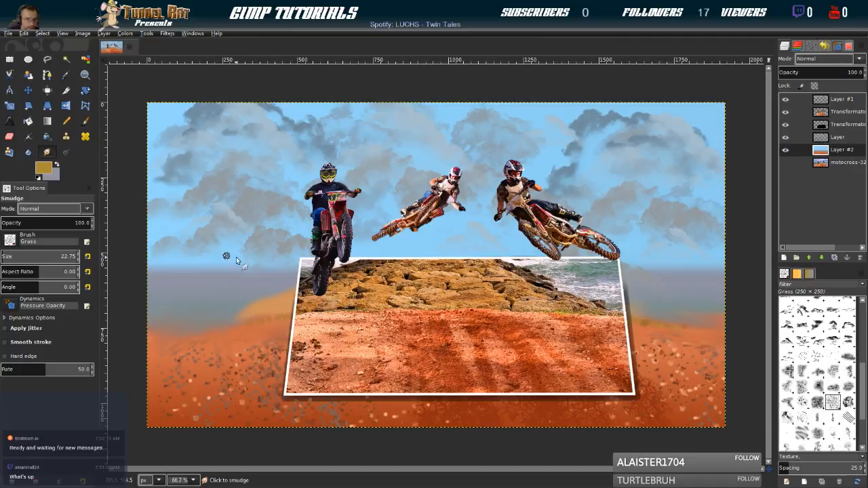
{"action": "scroll", "coordinate": [821, 352], "scroll_direction": "up", "scroll_amount": 10}
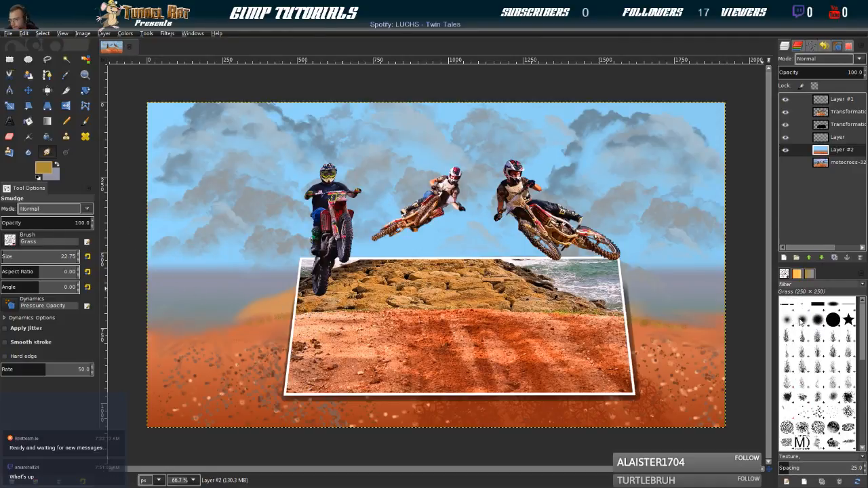
{"action": "left_click", "coordinate": [788, 319]}
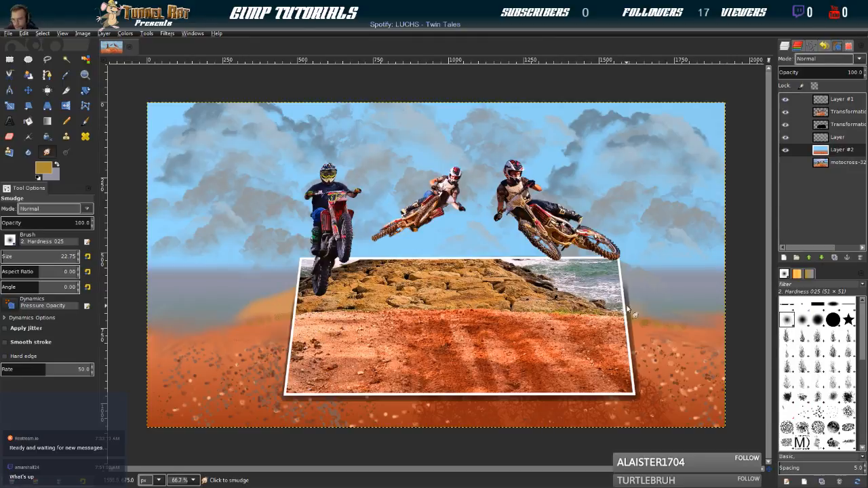
{"action": "key", "text": "bracketright"}
{"action": "key", "text": "bracketright"}
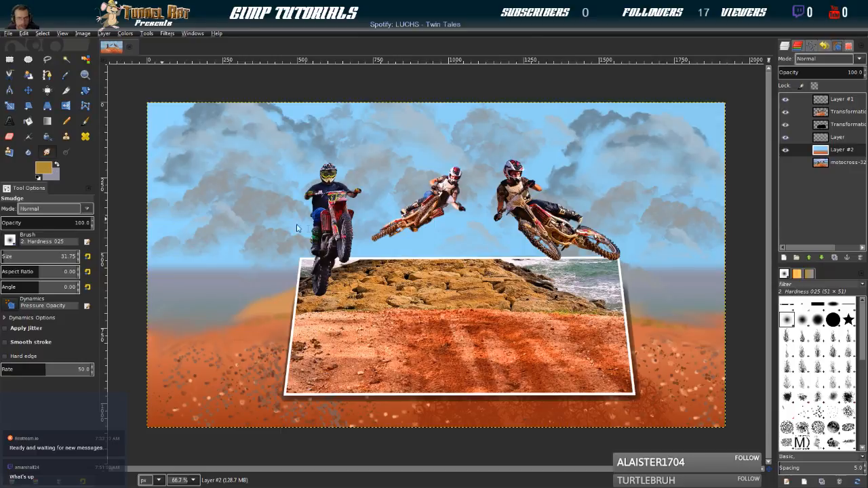
Pick a pale foam colour from the photo's sea for the Paintbrush and compare the Sponge 02, Splats 02 and Structure brushes
{"action": "left_click", "coordinate": [563, 284], "text": "ctrl"}
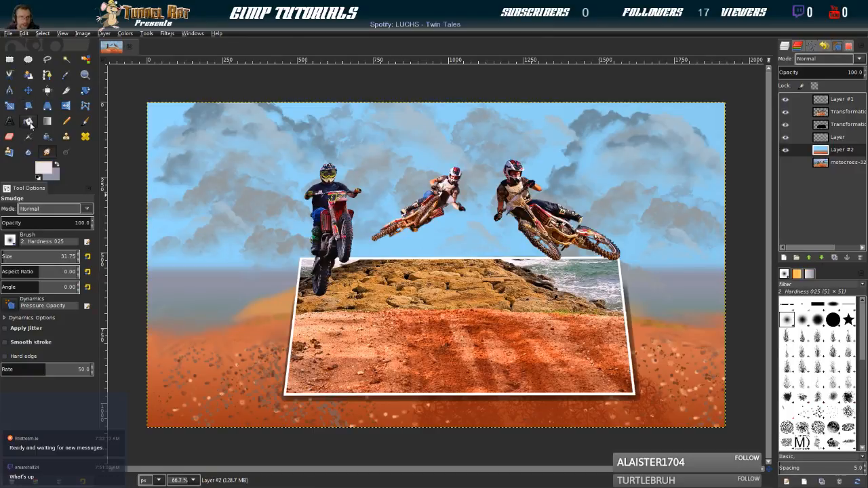
{"action": "left_click", "coordinate": [85, 121]}
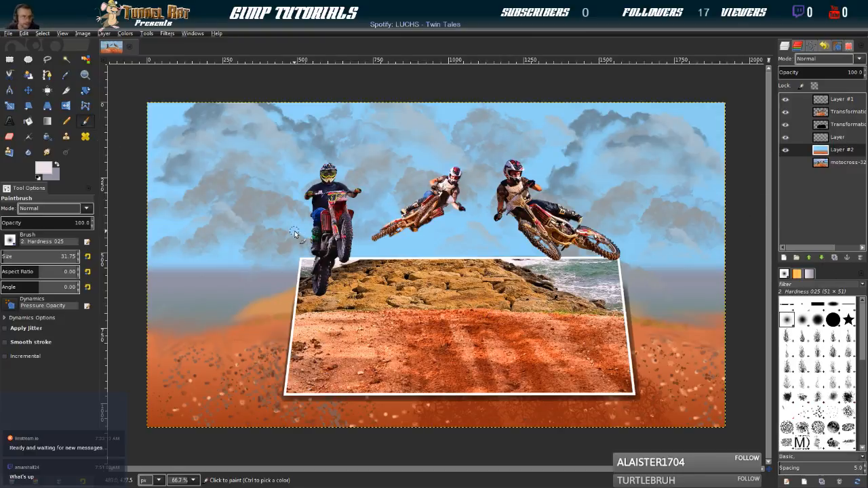
{"action": "scroll", "coordinate": [809, 385], "scroll_direction": "down", "scroll_amount": 5}
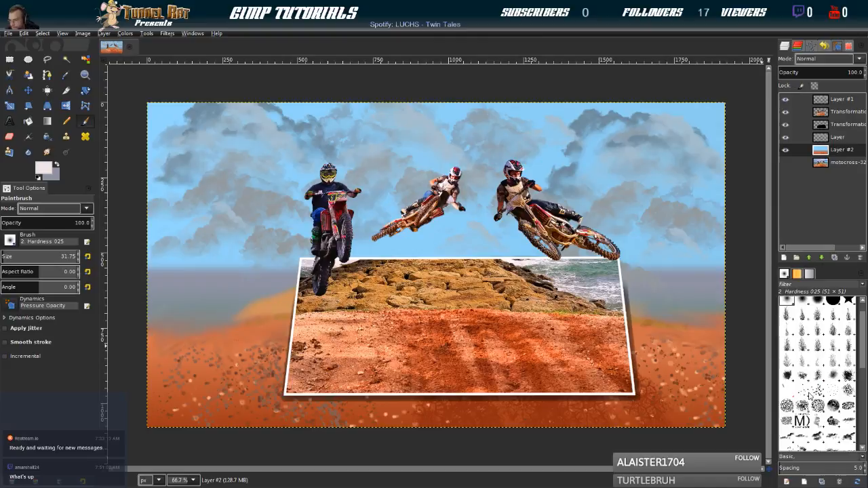
{"action": "scroll", "coordinate": [817, 373], "scroll_direction": "down", "scroll_amount": 4}
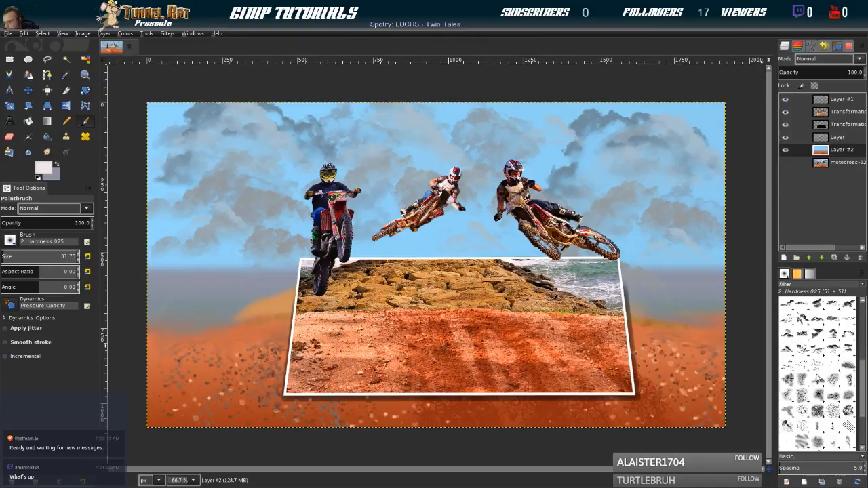
{"action": "scroll", "coordinate": [817, 373], "scroll_direction": "down", "scroll_amount": 3}
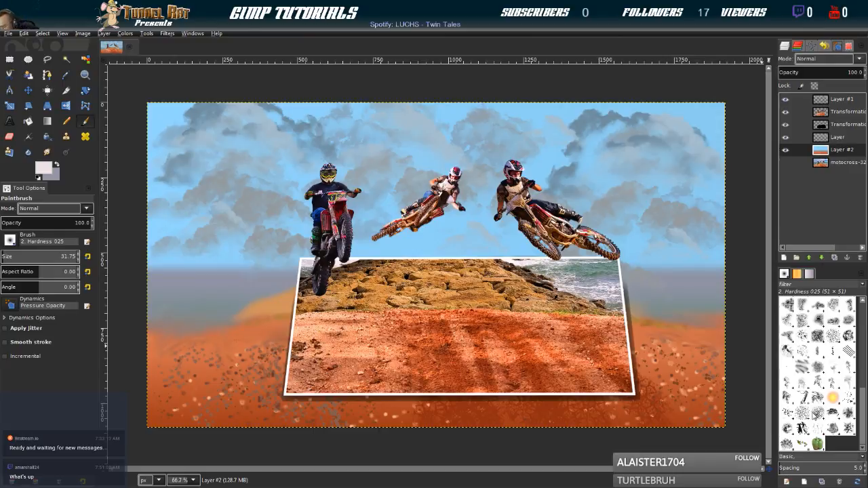
{"action": "left_click", "coordinate": [829, 387]}
{"action": "left_click", "coordinate": [822, 401]}
{"action": "left_click", "coordinate": [820, 415]}
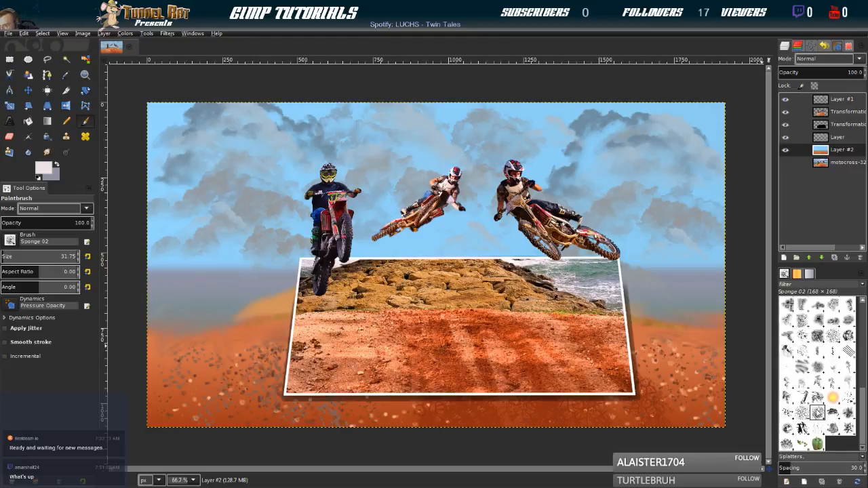
{"action": "left_click", "coordinate": [788, 413]}
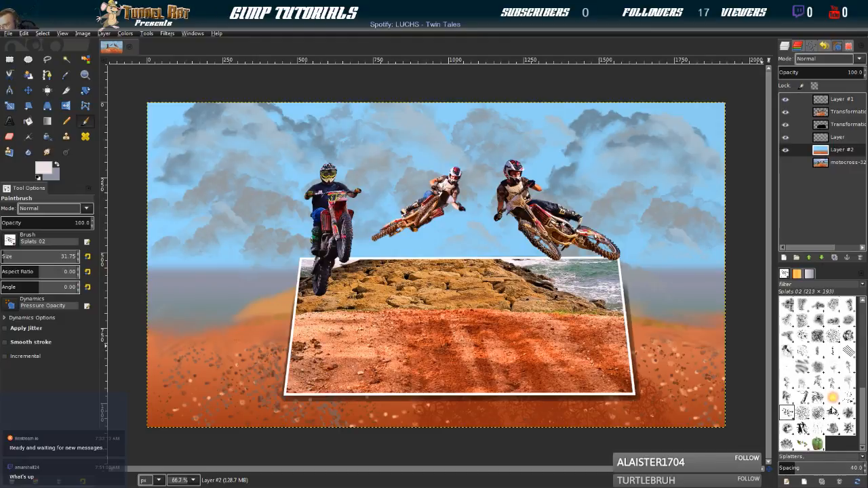
{"action": "left_click", "coordinate": [818, 398]}
{"action": "left_click", "coordinate": [837, 416]}
Paint pale foam marks on the sea right of the frame with the Clouds-by-Mila.abr-011 brush at size 56.75
{"action": "scroll", "coordinate": [810, 392], "scroll_direction": "up", "scroll_amount": 3}
{"action": "scroll", "coordinate": [811, 391], "scroll_direction": "up", "scroll_amount": 3}
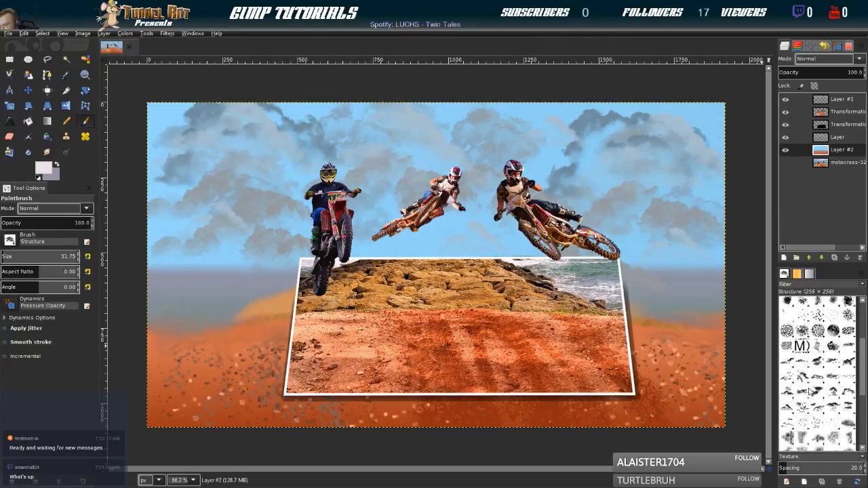
{"action": "left_click", "coordinate": [818, 378]}
{"action": "left_click", "coordinate": [801, 377]}
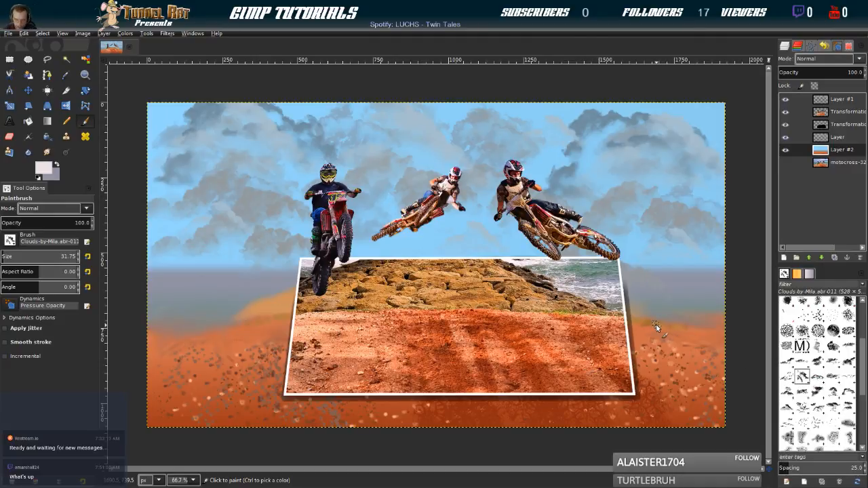
{"action": "key", "text": "bracketright"}
{"action": "key", "text": "bracketright"}
{"action": "key", "text": "bracketright"}
{"action": "key", "text": "bracketright"}
{"action": "key", "text": "bracketright"}
{"action": "key", "text": "bracketright"}
{"action": "key", "text": "bracketright"}
{"action": "key", "text": "bracketright"}
{"action": "key", "text": "bracketright"}
{"action": "key", "text": "bracketright"}
{"action": "key", "text": "bracketright"}
{"action": "key", "text": "bracketright"}
{"action": "key", "text": "bracketright"}
{"action": "key", "text": "bracketright"}
{"action": "key", "text": "bracketright"}
{"action": "key", "text": "bracketright"}
{"action": "key", "text": "bracketright"}
{"action": "key", "text": "bracketright"}
{"action": "key", "text": "bracketright"}
{"action": "key", "text": "bracketright"}
{"action": "key", "text": "bracketright"}
{"action": "mouse_move", "coordinate": [635, 307]}
{"action": "left_mouse_down"}
{"action": "mouse_move", "coordinate": [683, 317]}
{"action": "mouse_move", "coordinate": [708, 300]}
{"action": "mouse_move", "coordinate": [682, 313]}
{"action": "mouse_move", "coordinate": [636, 293]}
{"action": "left_mouse_up"}
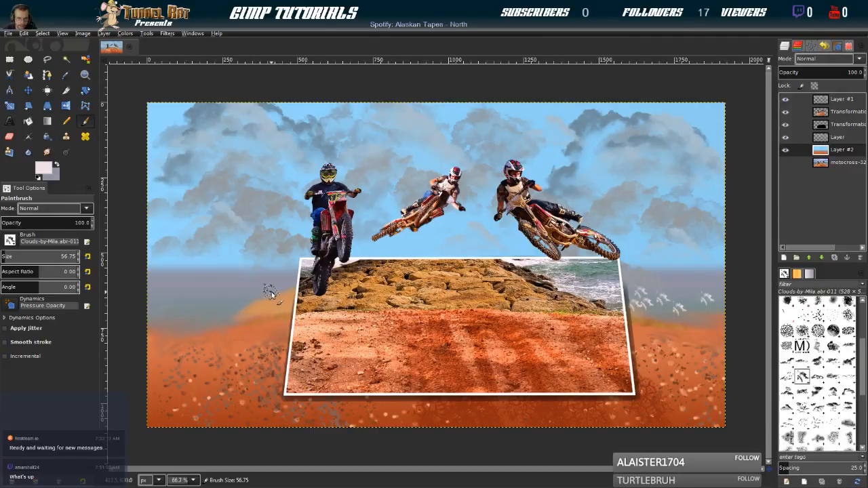
Paint matching foam marks across the sea left of the frame with the Clouds-by-Mila.abr-011 brush at size 56.75
{"action": "left_click_drag", "start_coordinate": [259, 299], "coordinate": [231, 313]}
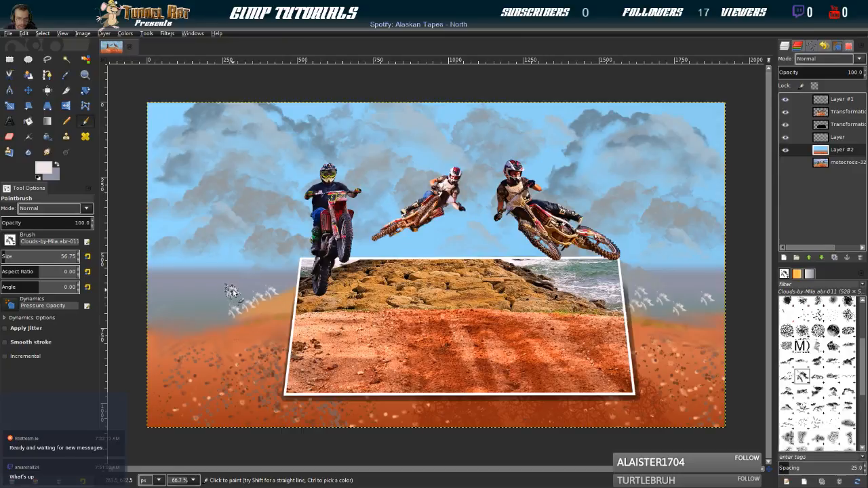
{"action": "left_click", "coordinate": [160, 297]}
{"action": "left_click", "coordinate": [188, 312]}
{"action": "left_click", "coordinate": [207, 310]}
{"action": "left_click", "coordinate": [237, 303]}
{"action": "left_click", "coordinate": [279, 297]}
Add more foam marks to the sea on both sides of the frame, reducing the brush to 43.75 and 42.75 for smaller ones
{"action": "left_click", "coordinate": [667, 318]}
{"action": "left_click", "coordinate": [641, 313]}
{"action": "left_click", "coordinate": [642, 298]}
{"action": "left_click", "coordinate": [673, 276]}
{"action": "key", "text": "bracketleft"}
{"action": "key", "text": "bracketleft"}
{"action": "key", "text": "bracketleft"}
{"action": "key", "text": "bracketleft"}
{"action": "key", "text": "bracketleft"}
{"action": "key", "text": "bracketleft"}
{"action": "key", "text": "bracketleft"}
{"action": "key", "text": "bracketleft"}
{"action": "key", "text": "bracketleft"}
{"action": "key", "text": "bracketleft"}
{"action": "key", "text": "bracketleft"}
{"action": "key", "text": "bracketleft"}
{"action": "key", "text": "bracketleft"}
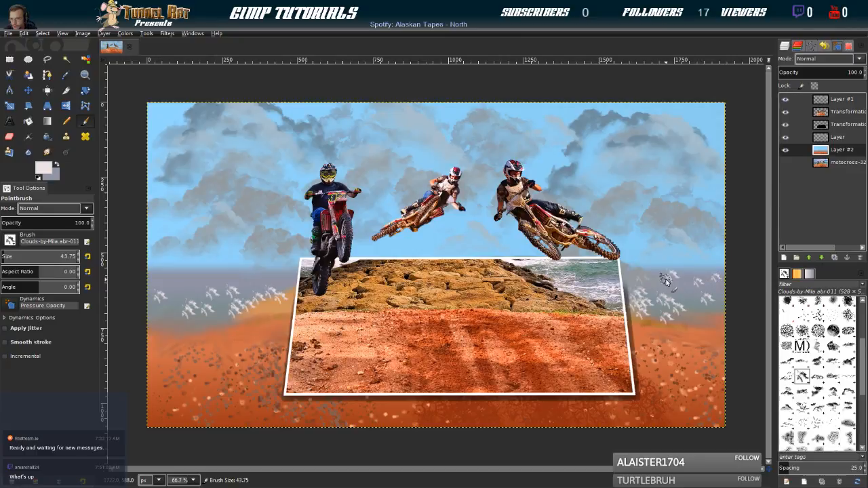
{"action": "left_click", "coordinate": [186, 281]}
{"action": "key", "text": "bracketleft"}
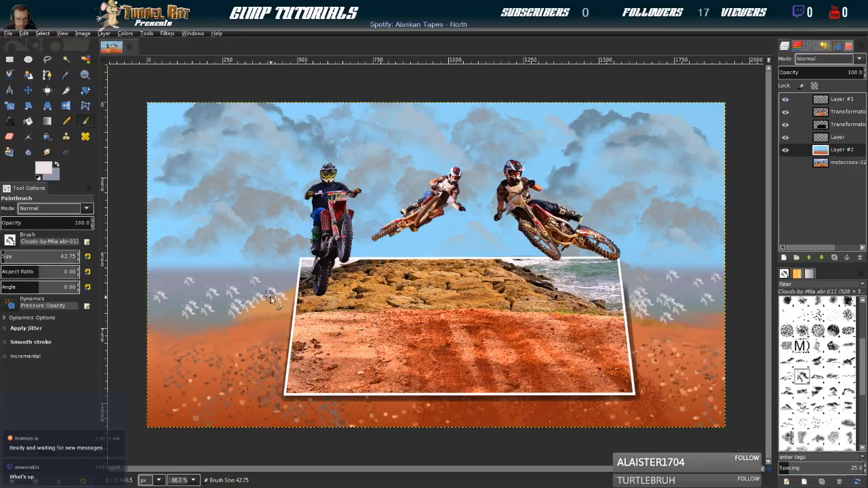
{"action": "left_click", "coordinate": [238, 311]}
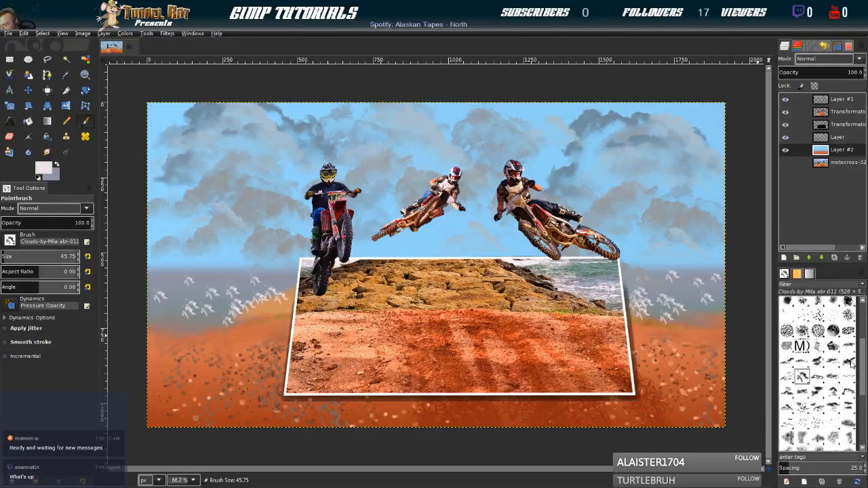
Layer foam over the sea on both sides with the Clouds-by-Mila.abr-005 brush at size 64.75, reducing it to 46.75
{"action": "left_click", "coordinate": [788, 362]}
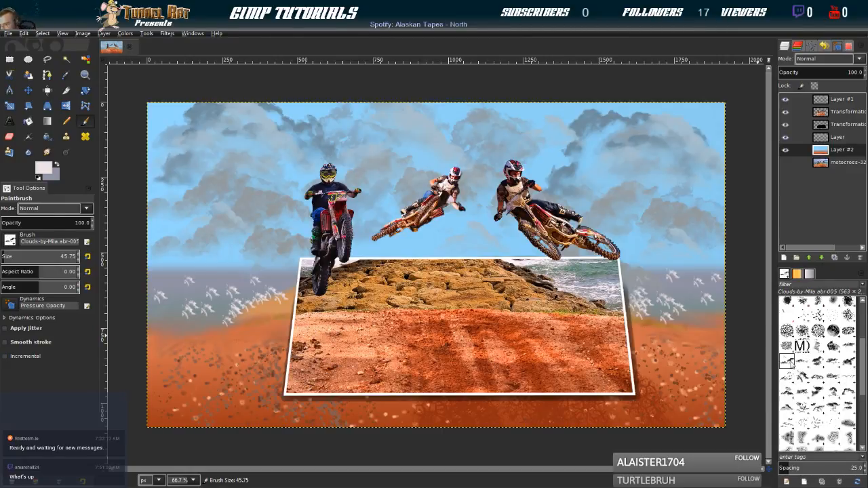
{"action": "key", "text": "bracketright"}
{"action": "key", "text": "bracketright"}
{"action": "key", "text": "bracketright"}
{"action": "key", "text": "bracketright"}
{"action": "key", "text": "bracketright"}
{"action": "key", "text": "bracketright"}
{"action": "key", "text": "bracketright"}
{"action": "key", "text": "bracketright"}
{"action": "key", "text": "bracketright"}
{"action": "key", "text": "bracketright"}
{"action": "key", "text": "bracketright"}
{"action": "key", "text": "bracketright"}
{"action": "key", "text": "bracketright"}
{"action": "key", "text": "bracketright"}
{"action": "key", "text": "bracketright"}
{"action": "key", "text": "bracketright"}
{"action": "key", "text": "bracketright"}
{"action": "key", "text": "bracketright"}
{"action": "key", "text": "bracketright"}
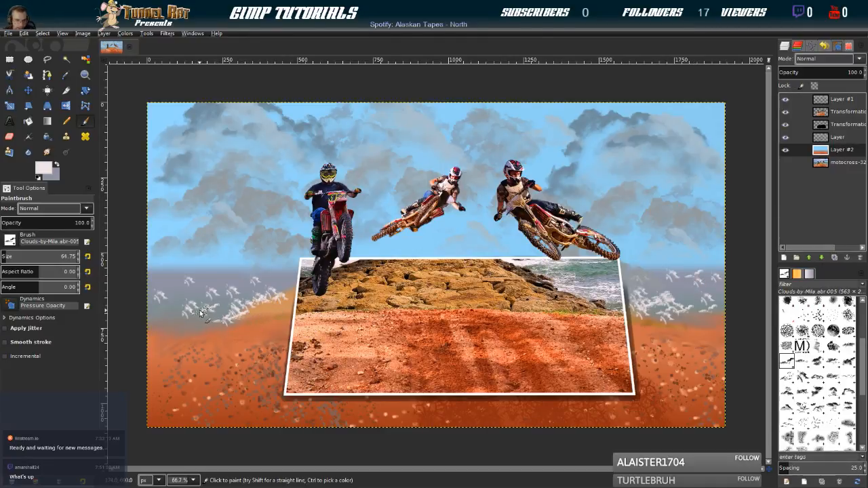
{"action": "left_click", "coordinate": [166, 306]}
{"action": "left_click", "coordinate": [169, 281]}
{"action": "key", "text": "bracketleft"}
{"action": "key", "text": "bracketleft"}
{"action": "key", "text": "bracketleft"}
{"action": "key", "text": "bracketleft"}
{"action": "key", "text": "bracketleft"}
{"action": "key", "text": "bracketleft"}
{"action": "key", "text": "bracketleft"}
{"action": "key", "text": "bracketleft"}
{"action": "key", "text": "bracketleft"}
{"action": "key", "text": "bracketleft"}
{"action": "key", "text": "bracketleft"}
{"action": "key", "text": "bracketleft"}
{"action": "key", "text": "bracketleft"}
{"action": "key", "text": "bracketleft"}
{"action": "key", "text": "bracketleft"}
{"action": "key", "text": "bracketleft"}
{"action": "key", "text": "bracketleft"}
{"action": "key", "text": "bracketleft"}
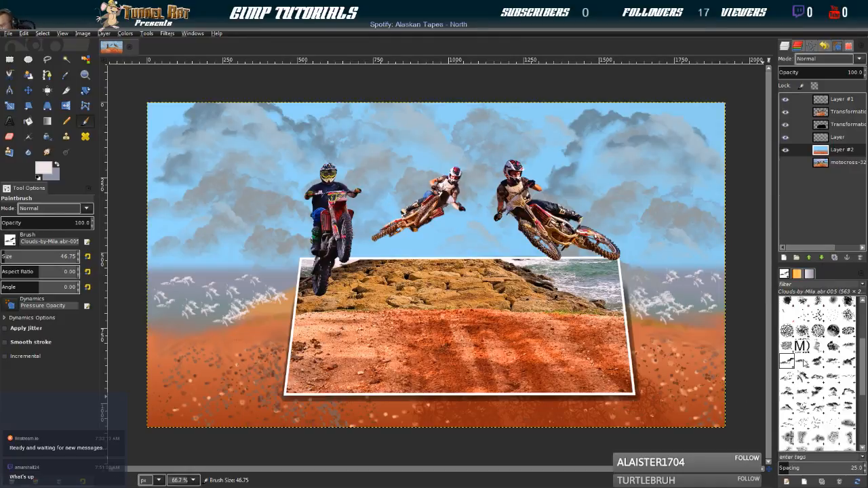
Add fine foam near the horizon right of the frame with the Clouds-by-Mila.abr-006 brush at size 42.75
{"action": "left_click", "coordinate": [801, 361]}
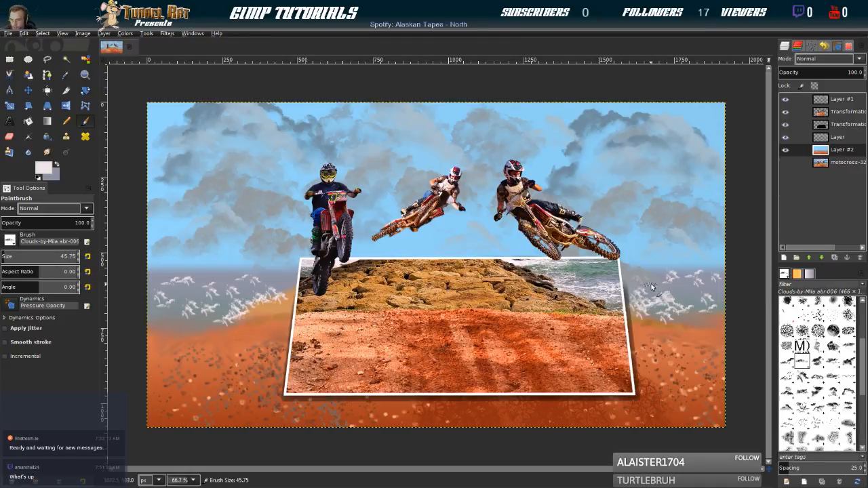
{"action": "key", "text": "bracketleft"}
{"action": "key", "text": "bracketleft"}
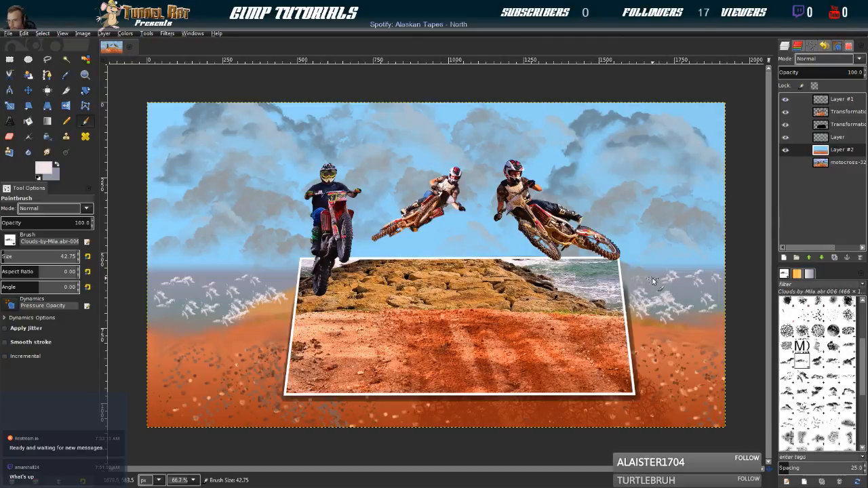
{"action": "left_click", "coordinate": [724, 279]}
Fill in the remaining sea foam with the Clouds-by-Mila.abr-006 brush at size 70.75, then at 42.75
{"action": "key", "text": "bracketright"}
{"action": "key", "text": "bracketright"}
{"action": "key", "text": "bracketright"}
{"action": "key", "text": "bracketright"}
{"action": "key", "text": "bracketright"}
{"action": "key", "text": "bracketright"}
{"action": "key", "text": "bracketright"}
{"action": "key", "text": "bracketright"}
{"action": "key", "text": "bracketright"}
{"action": "key", "text": "bracketright"}
{"action": "key", "text": "bracketright"}
{"action": "key", "text": "bracketright"}
{"action": "key", "text": "bracketright"}
{"action": "key", "text": "bracketright"}
{"action": "key", "text": "bracketright"}
{"action": "key", "text": "bracketright"}
{"action": "key", "text": "bracketright"}
{"action": "key", "text": "bracketright"}
{"action": "key", "text": "bracketright"}
{"action": "key", "text": "bracketright"}
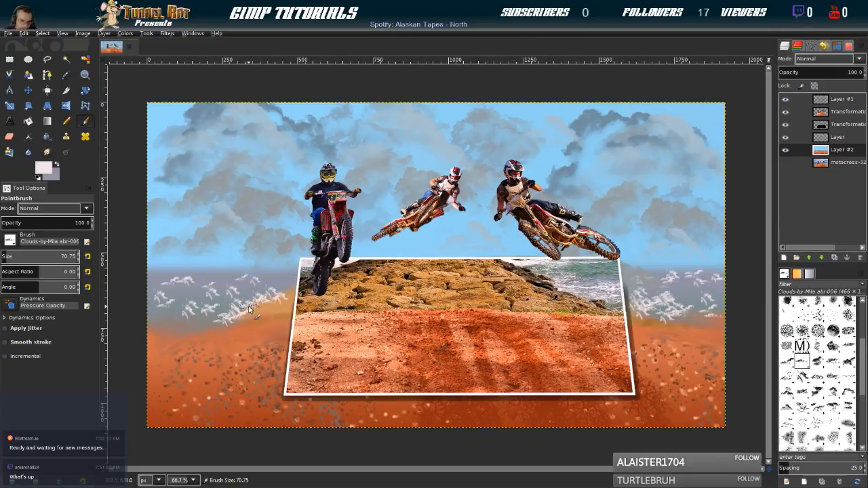
{"action": "key", "text": "bracketleft"}
{"action": "key", "text": "bracketleft"}
{"action": "key", "text": "bracketleft"}
{"action": "key", "text": "bracketleft"}
{"action": "key", "text": "bracketleft"}
{"action": "key", "text": "bracketleft"}
{"action": "key", "text": "bracketleft"}
{"action": "key", "text": "bracketleft"}
{"action": "key", "text": "bracketleft"}
{"action": "key", "text": "bracketleft"}
{"action": "key", "text": "bracketleft"}
{"action": "key", "text": "bracketleft"}
{"action": "key", "text": "bracketleft"}
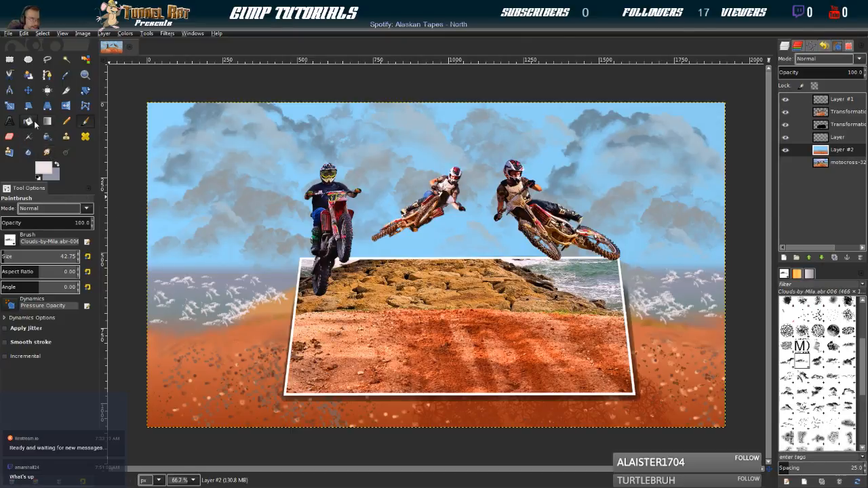
Smudge the sea foam on both sides of the frame using the 2. Hardness 025 brush at size 74.75; save the project and export the image
{"action": "left_click", "coordinate": [46, 152]}
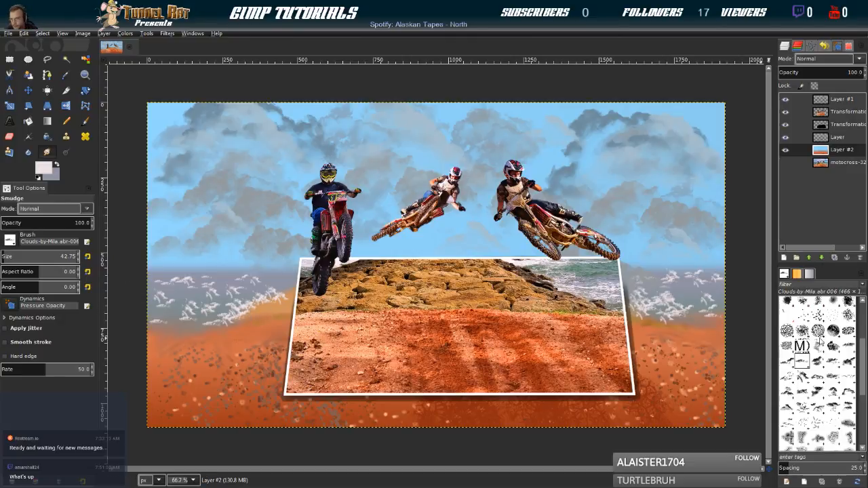
{"action": "scroll", "coordinate": [816, 346], "scroll_direction": "up", "scroll_amount": 5}
{"action": "left_click", "coordinate": [787, 319]}
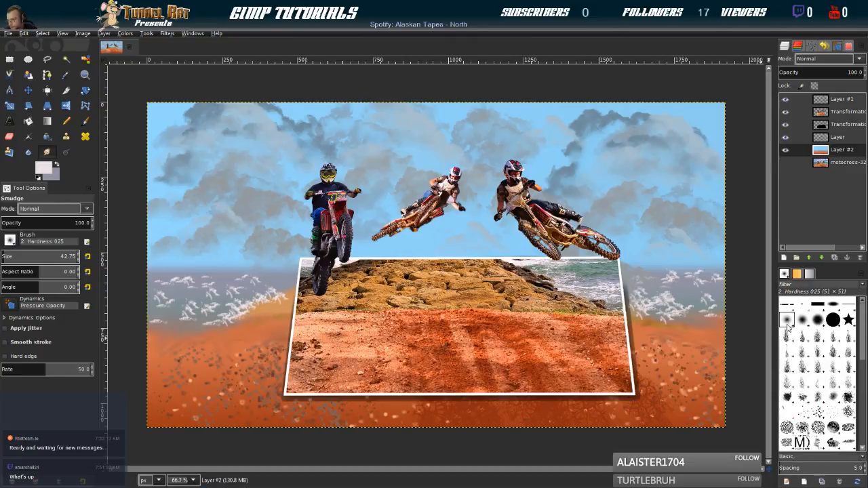
{"action": "key", "text": "bracketright"}
{"action": "key", "text": "bracketright"}
{"action": "key", "text": "bracketright"}
{"action": "key", "text": "bracketright"}
{"action": "key", "text": "bracketright"}
{"action": "key", "text": "bracketright"}
{"action": "key", "text": "bracketright"}
{"action": "key", "text": "bracketright"}
{"action": "key", "text": "bracketright"}
{"action": "key", "text": "bracketright"}
{"action": "key", "text": "bracketright"}
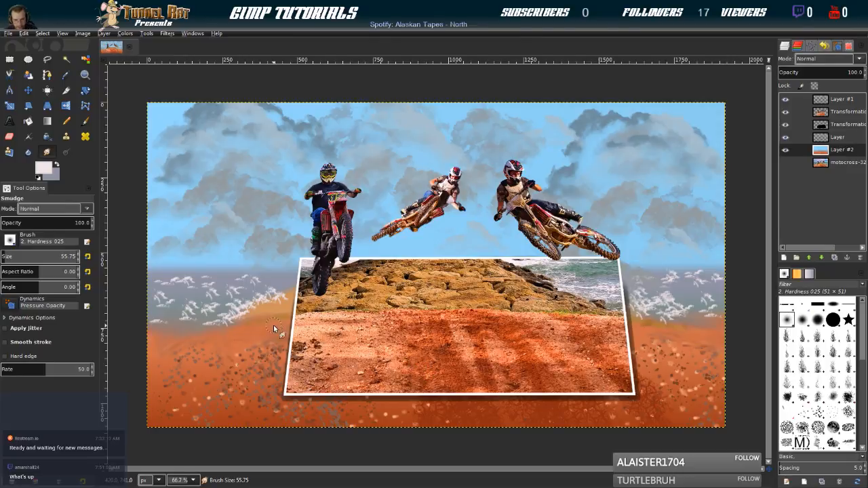
{"action": "key", "text": "bracketright"}
{"action": "key", "text": "bracketright"}
{"action": "key", "text": "bracketright"}
{"action": "key", "text": "bracketright"}
{"action": "key", "text": "bracketright"}
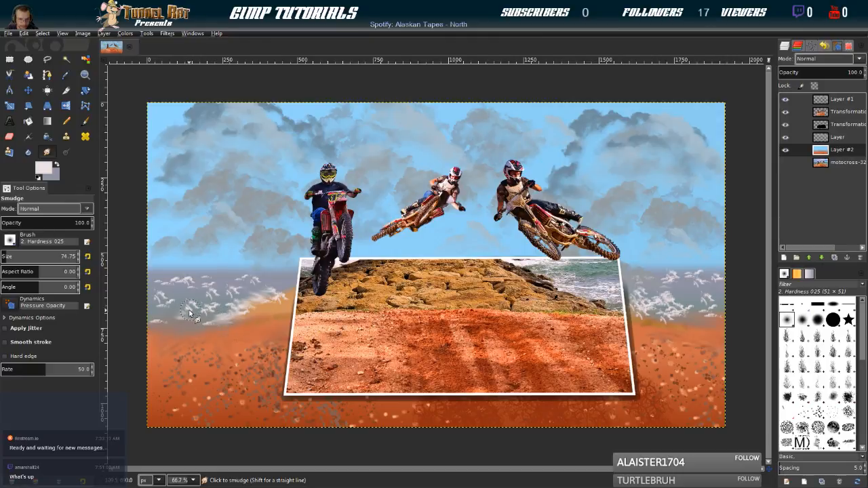
{"action": "left_click_drag", "start_coordinate": [238, 308], "coordinate": [213, 312]}
{"action": "mouse_move", "coordinate": [205, 284]}
{"action": "left_mouse_down"}
{"action": "mouse_move", "coordinate": [167, 282]}
{"action": "mouse_move", "coordinate": [180, 310]}
{"action": "mouse_move", "coordinate": [166, 310]}
{"action": "left_mouse_up"}
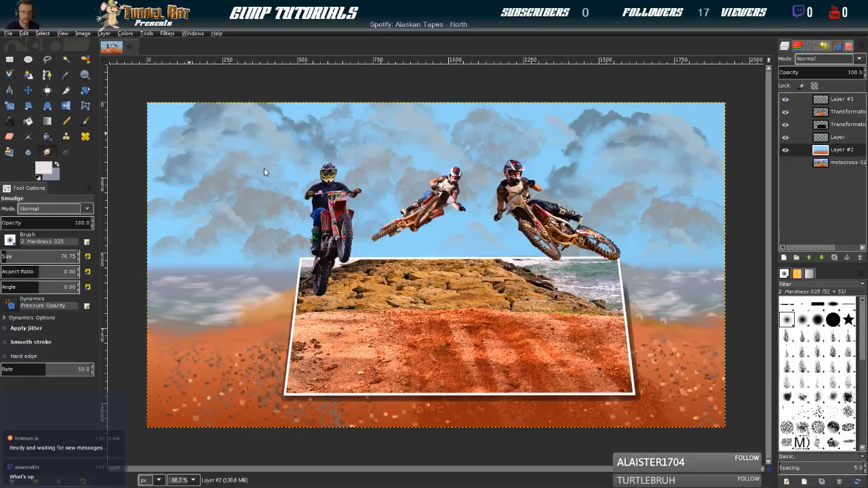
{"action": "key", "text": "ctrl+s"}
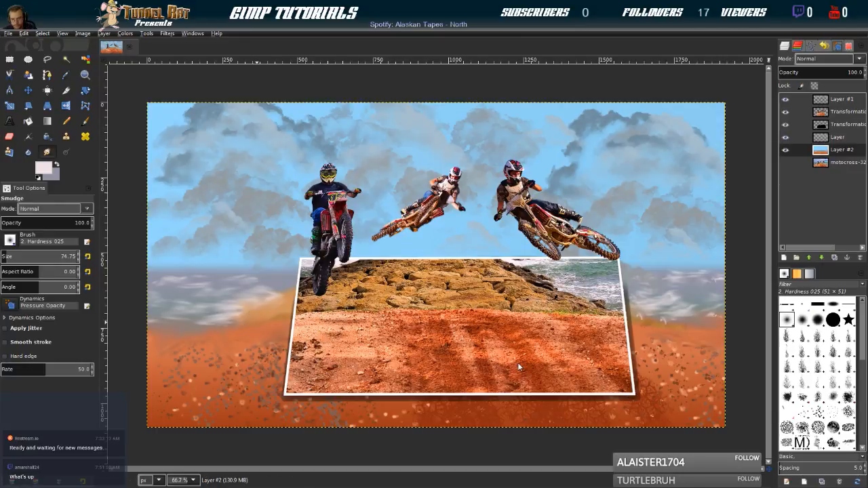
{"action": "key", "text": "ctrl+e"}
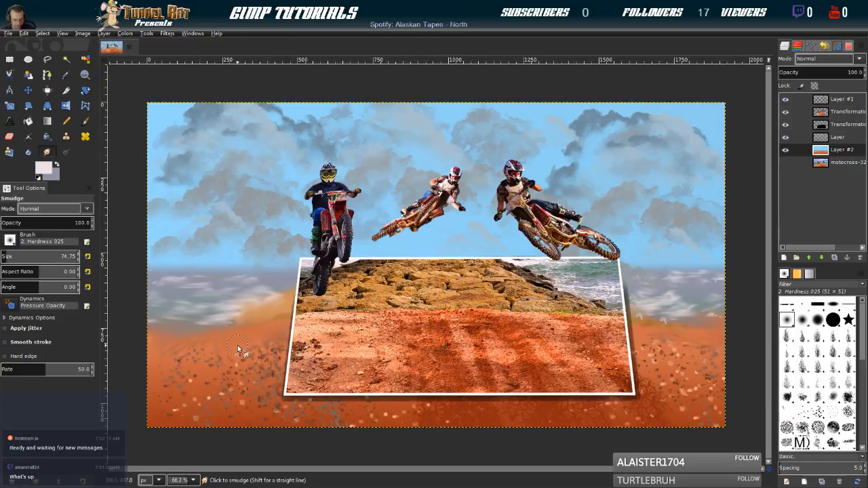
Smudge the speckles across the orange-red ground around the frame with the brush enlarged to 101.75
{"action": "key", "text": "bracketright"}
{"action": "key", "text": "bracketright"}
{"action": "key", "text": "bracketright"}
{"action": "key", "text": "bracketright"}
{"action": "key", "text": "bracketright"}
{"action": "key", "text": "bracketright"}
{"action": "key", "text": "bracketright"}
{"action": "key", "text": "bracketright"}
{"action": "key", "text": "bracketright"}
{"action": "key", "text": "bracketright"}
{"action": "key", "text": "bracketright"}
{"action": "key", "text": "bracketright"}
{"action": "key", "text": "bracketright"}
{"action": "key", "text": "bracketright"}
{"action": "key", "text": "bracketright"}
{"action": "key", "text": "bracketright"}
{"action": "key", "text": "bracketright"}
{"action": "key", "text": "bracketright"}
{"action": "key", "text": "bracketright"}
{"action": "key", "text": "bracketright"}
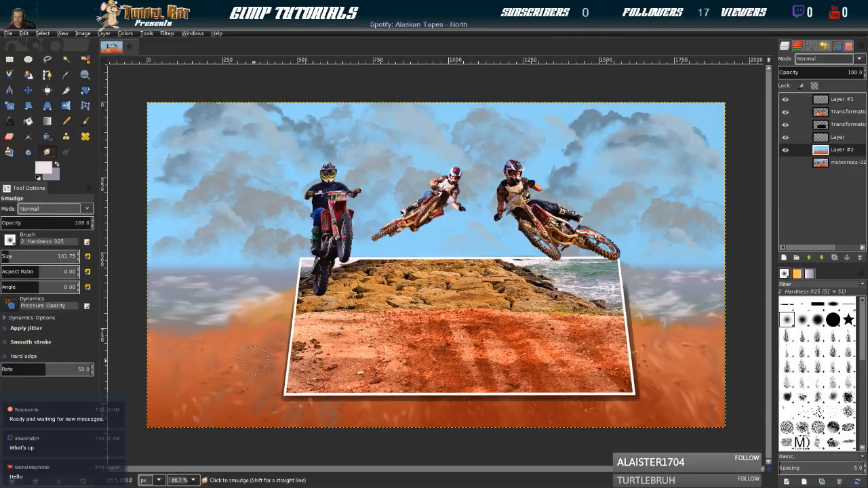
View the original motocross photo alone with all other layers hidden, and hide it as well to leave the canvas empty
{"action": "left_click", "coordinate": [787, 163]}
{"action": "left_click", "coordinate": [786, 150]}
{"action": "left_click", "coordinate": [786, 137]}
{"action": "left_click", "coordinate": [786, 125]}
{"action": "left_click", "coordinate": [786, 112]}
{"action": "left_click", "coordinate": [786, 99]}
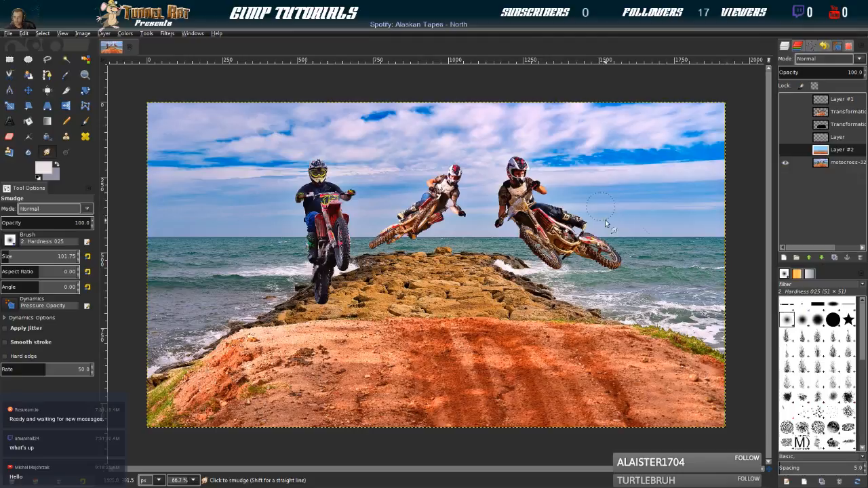
{"action": "left_click", "coordinate": [785, 163]}
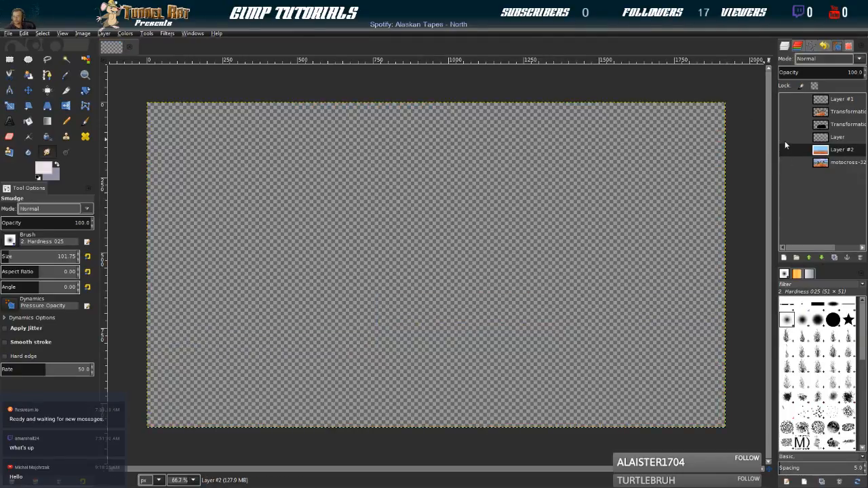
Review the composite layer by layer, showing the framed riders with their shadow, the two cloud layers and the painted background Layer #2
{"action": "left_click", "coordinate": [785, 124]}
{"action": "left_click", "coordinate": [785, 112]}
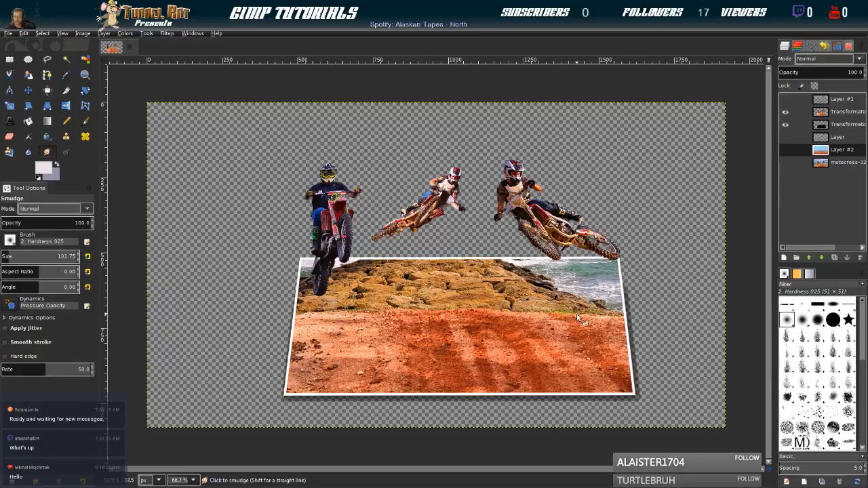
{"action": "left_click", "coordinate": [785, 99]}
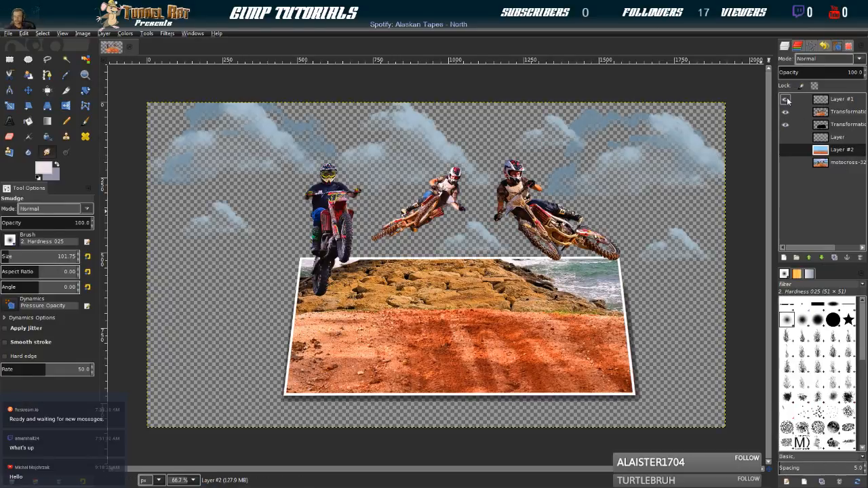
{"action": "left_click", "coordinate": [784, 137]}
{"action": "left_click", "coordinate": [785, 137]}
{"action": "left_click", "coordinate": [785, 99]}
{"action": "left_click", "coordinate": [786, 137]}
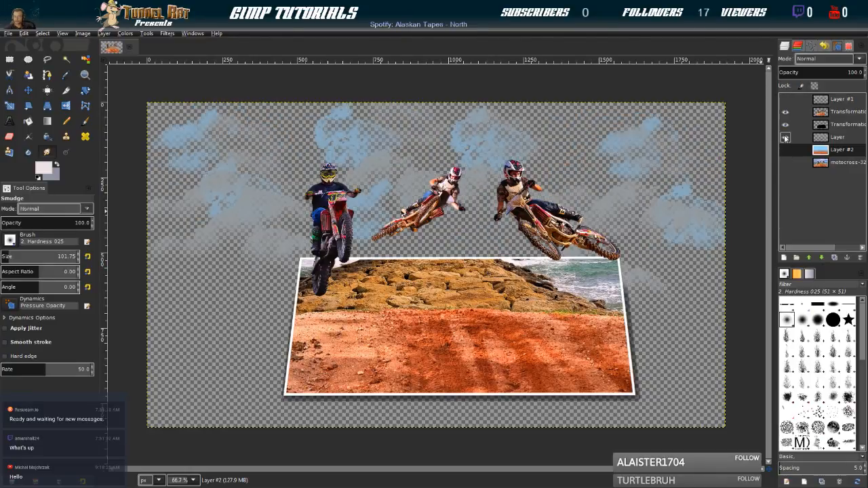
{"action": "left_click", "coordinate": [786, 100]}
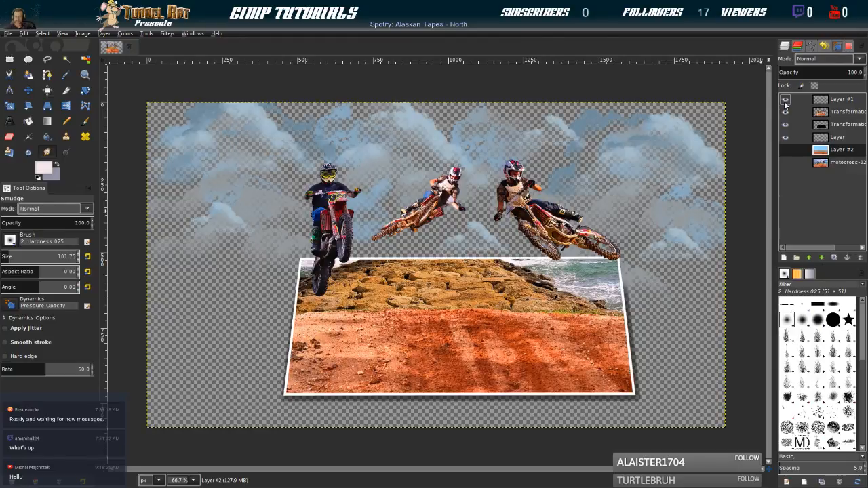
{"action": "left_click", "coordinate": [786, 150]}
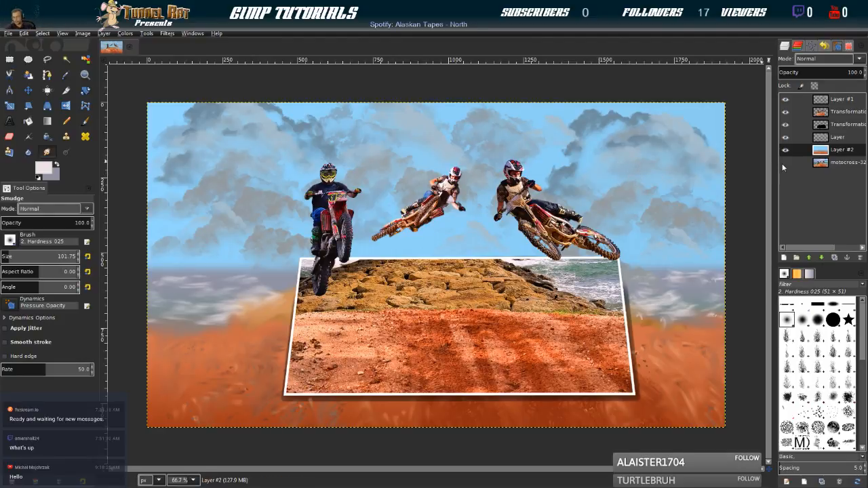
Compare the original motocross photo with the composite by placing its layer on top, hiding it and returning it to the bottom of the stack
{"action": "left_click_drag", "start_coordinate": [831, 166], "coordinate": [831, 99]}
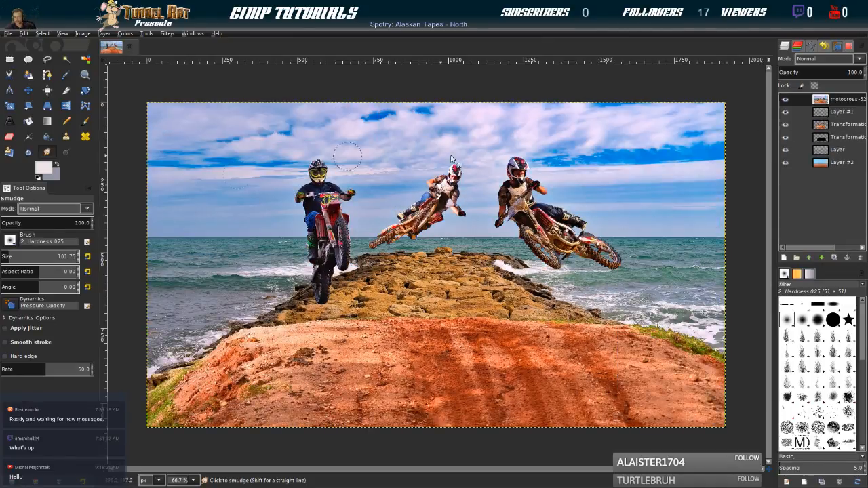
{"action": "left_click", "coordinate": [787, 100]}
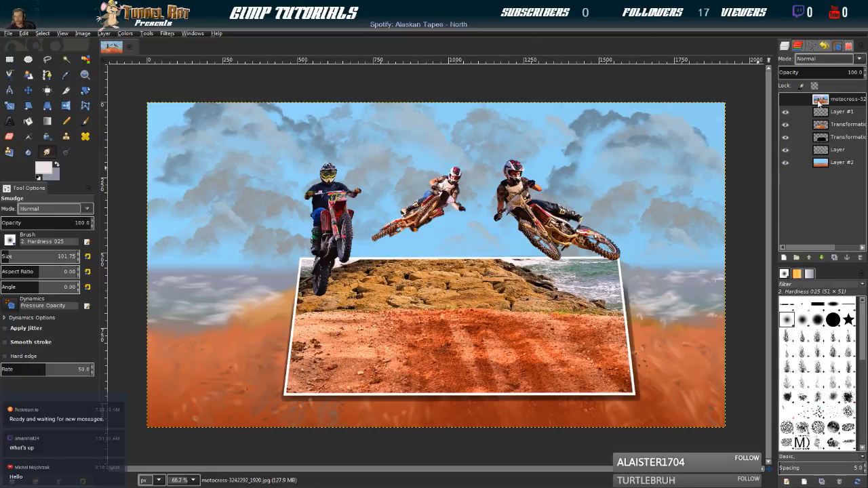
{"action": "left_click_drag", "start_coordinate": [818, 102], "coordinate": [825, 181]}
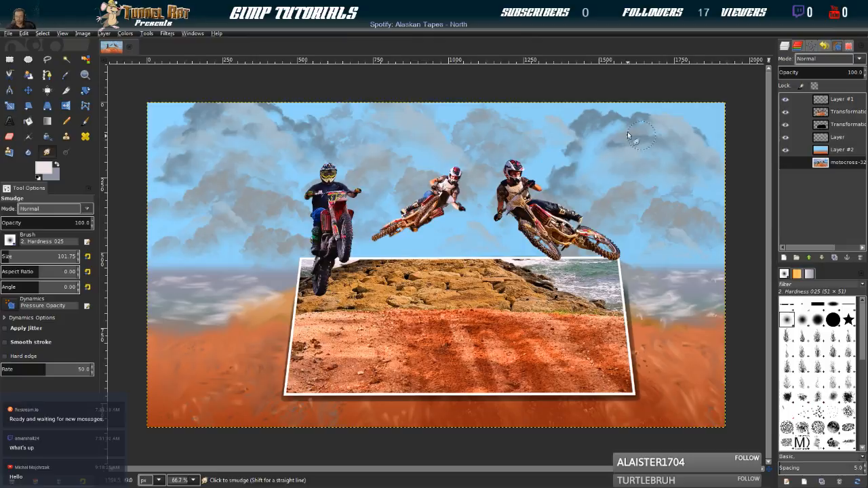
Save the project to MotocutoutOil.xcf and export the image to Motocutoutoil.png in D:\GIMP-Stuff
{"action": "key", "text": "ctrl+s"}
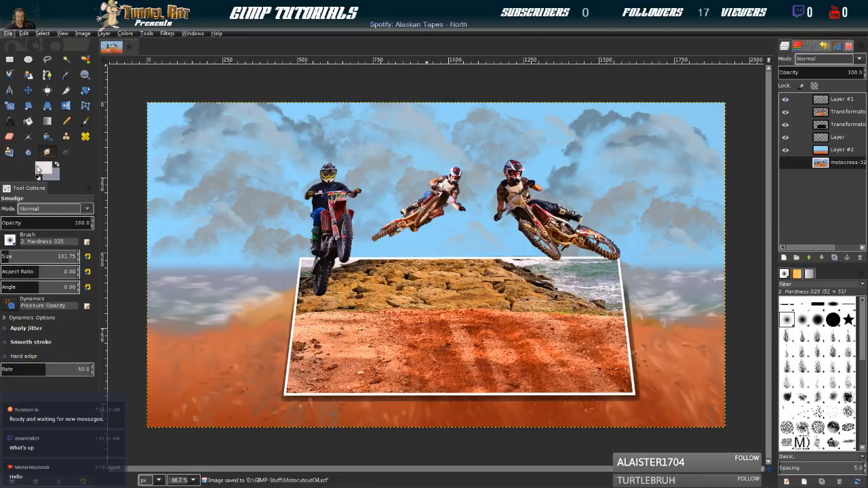
{"action": "key", "text": "ctrl+s"}
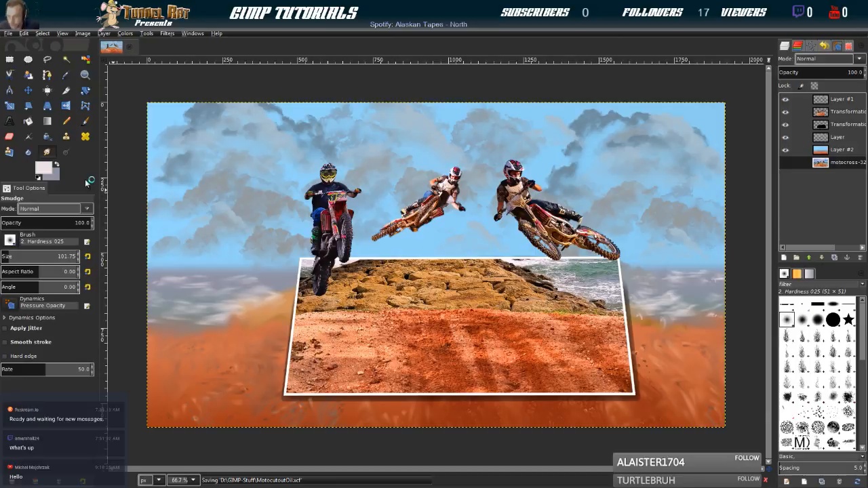
{"action": "key", "text": "ctrl+e"}
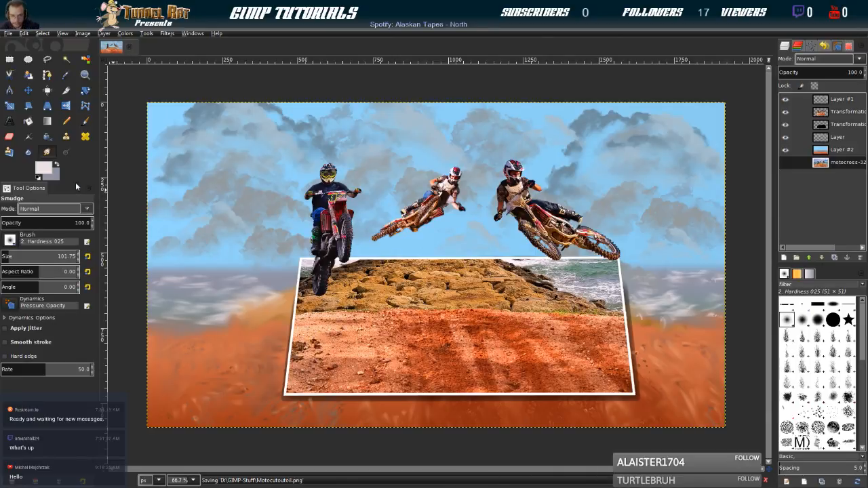